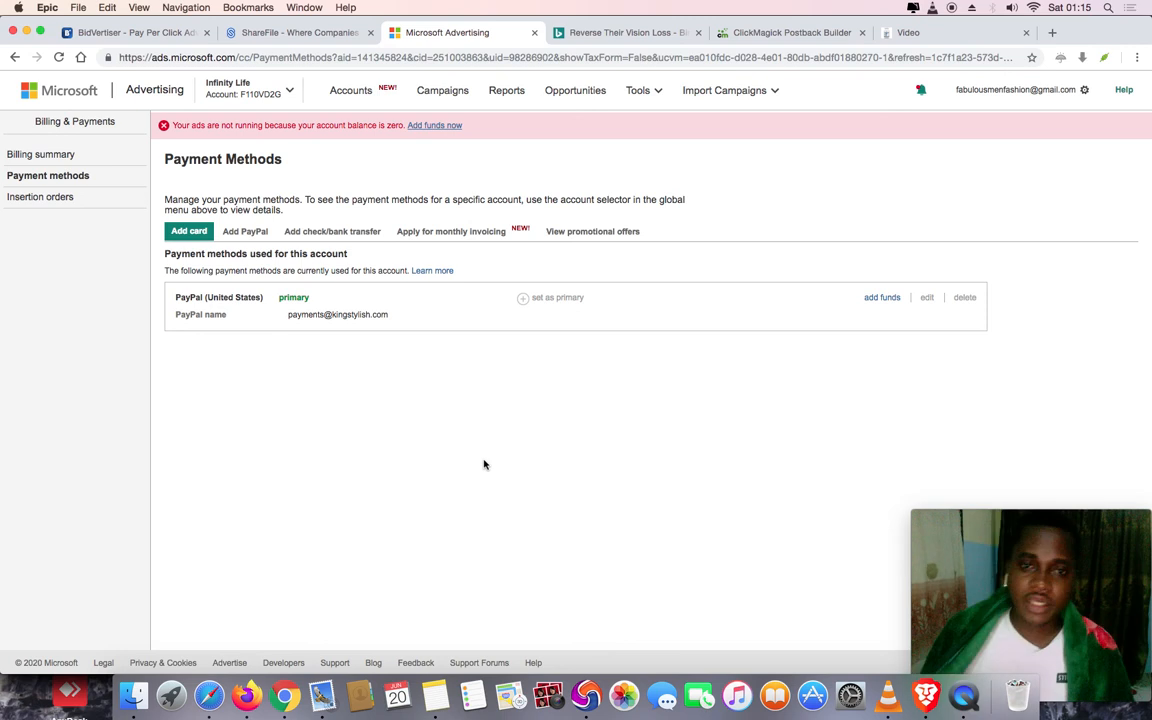
pyautogui.click(595, 37)
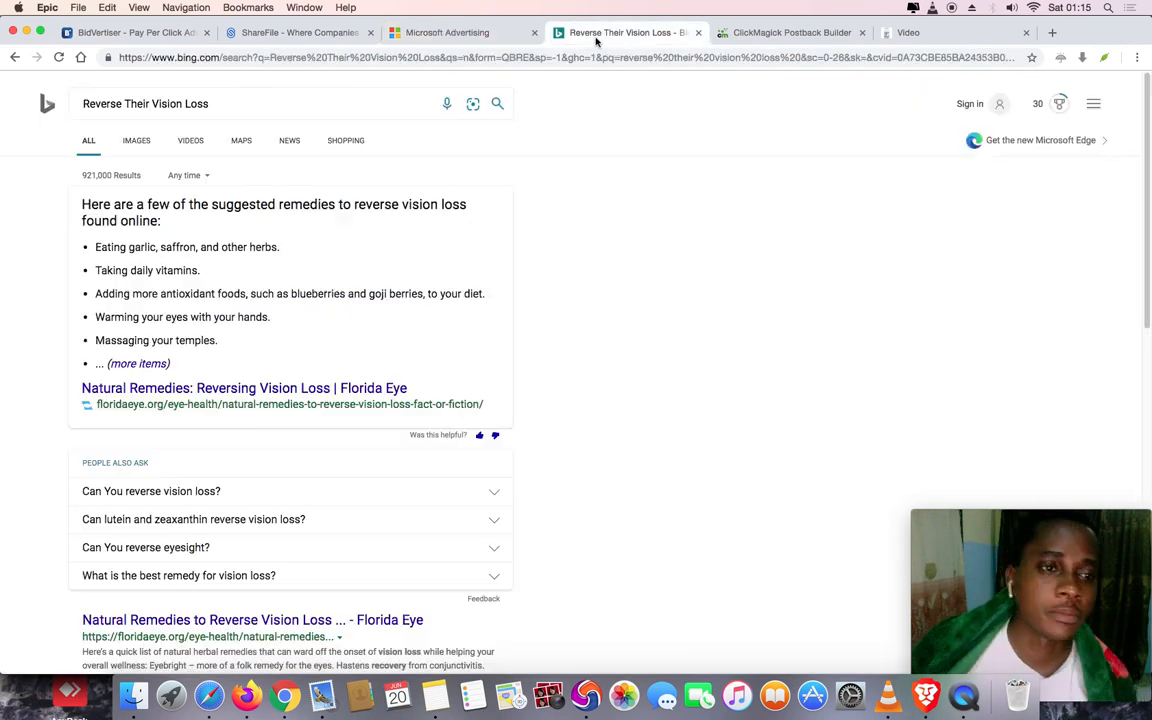
pyautogui.click(912, 35)
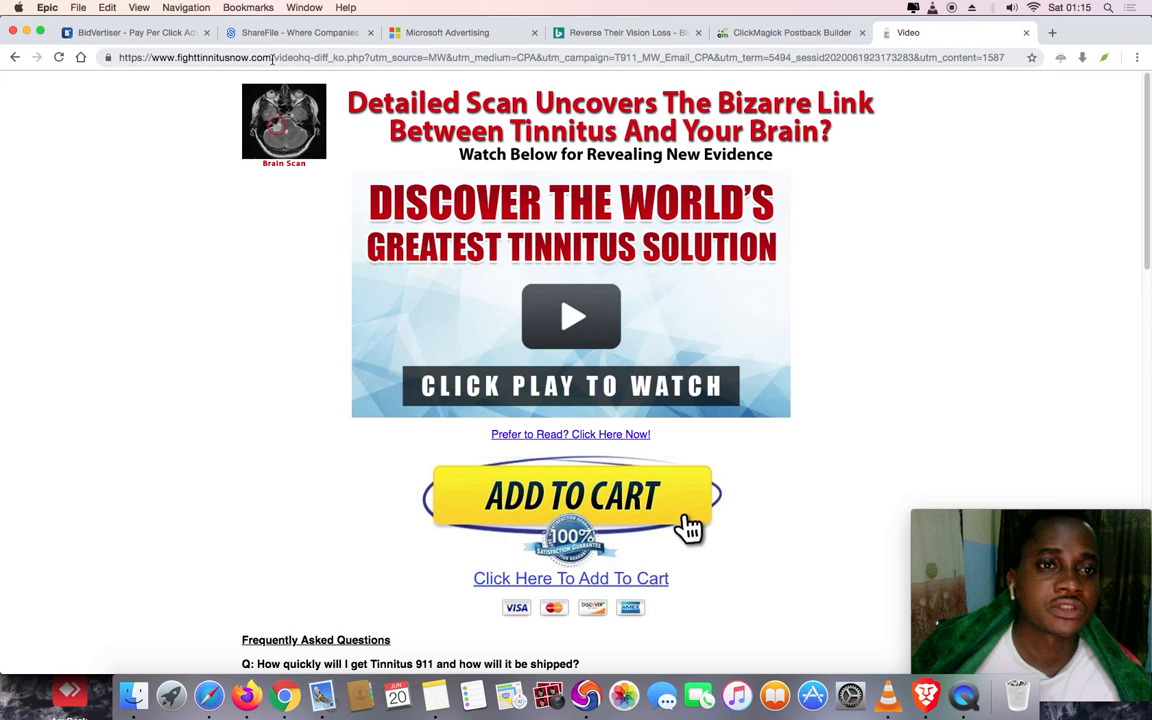
pyautogui.moveTo(275, 57); pyautogui.dragTo(1054, 66)
pyautogui.press('BackSpace')
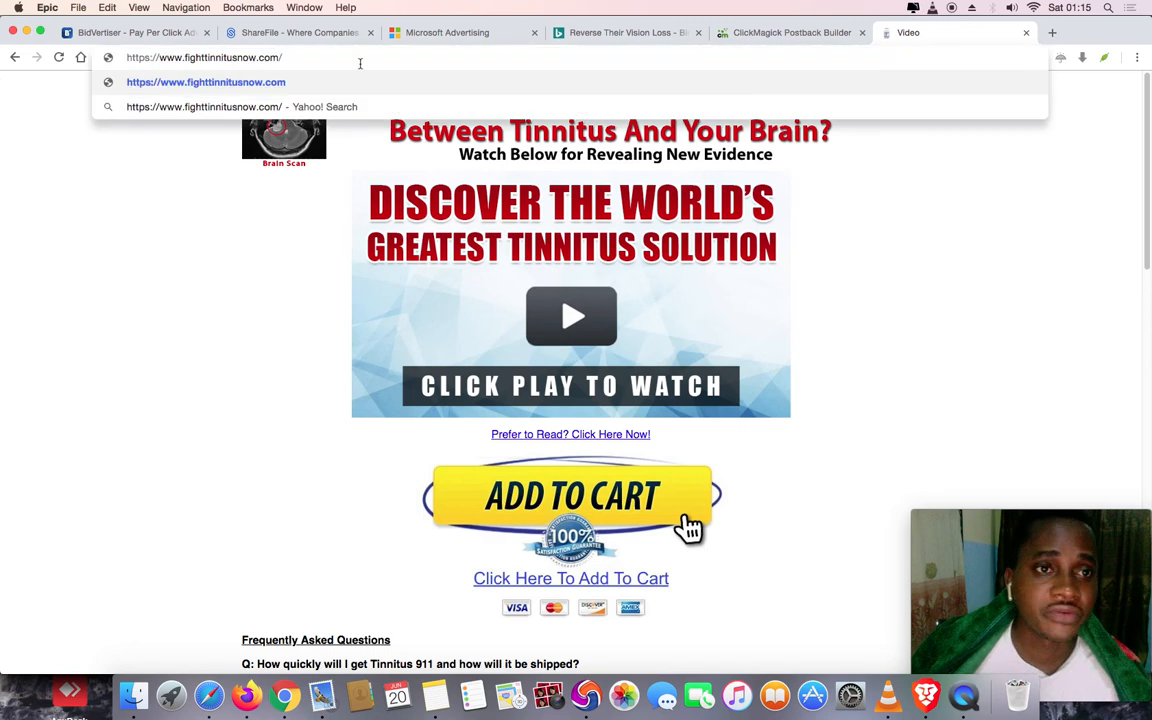
pyautogui.write('d')
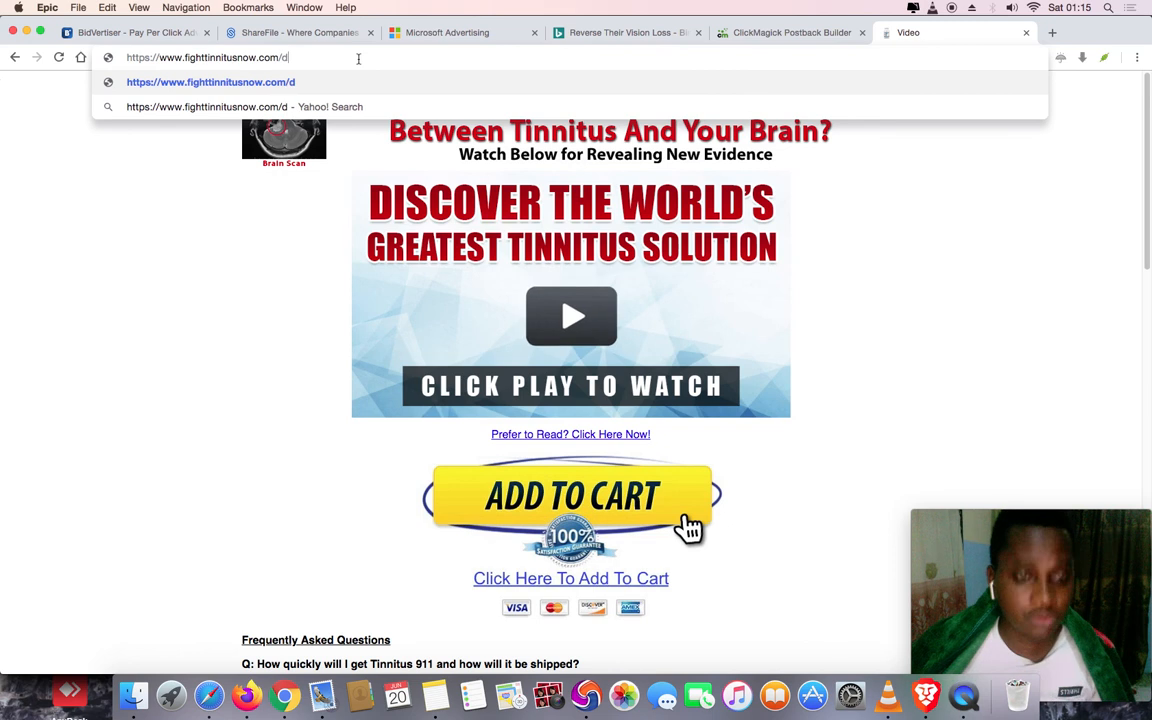
# In ClickMagick, open the Tinnitus 911 entry among the tracking links and copy its tracking link
pyautogui.click(781, 33)
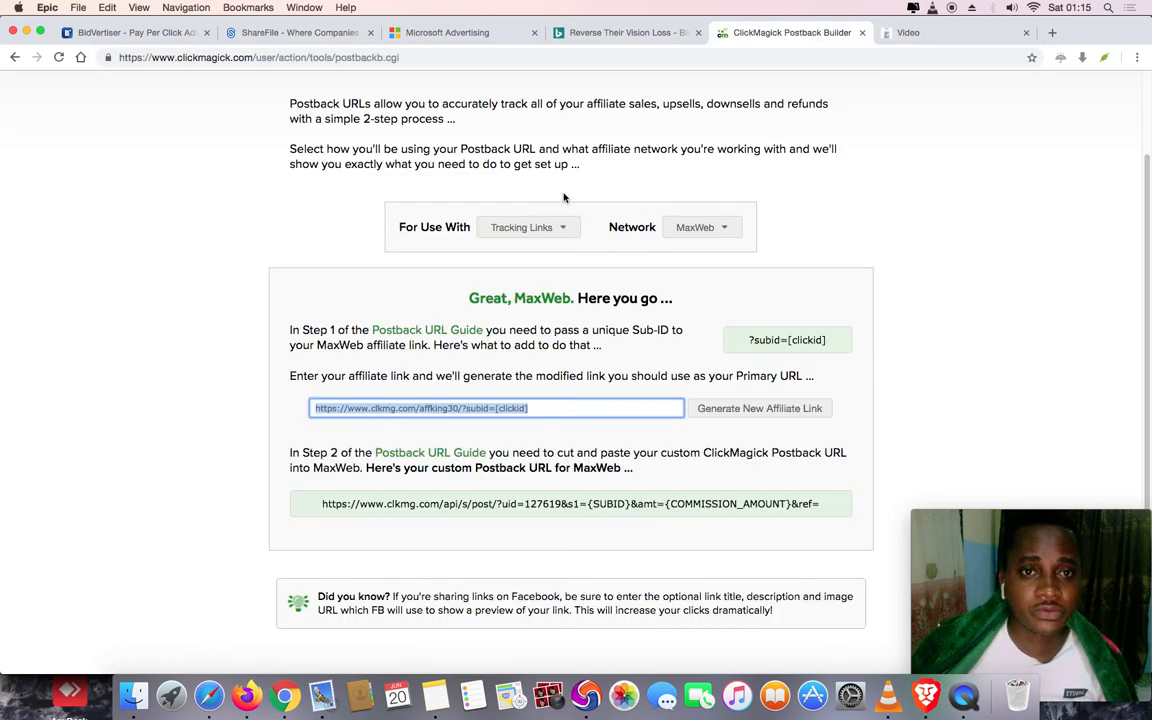
pyautogui.scroll(2, 560, 192)
pyautogui.click(567, 104)
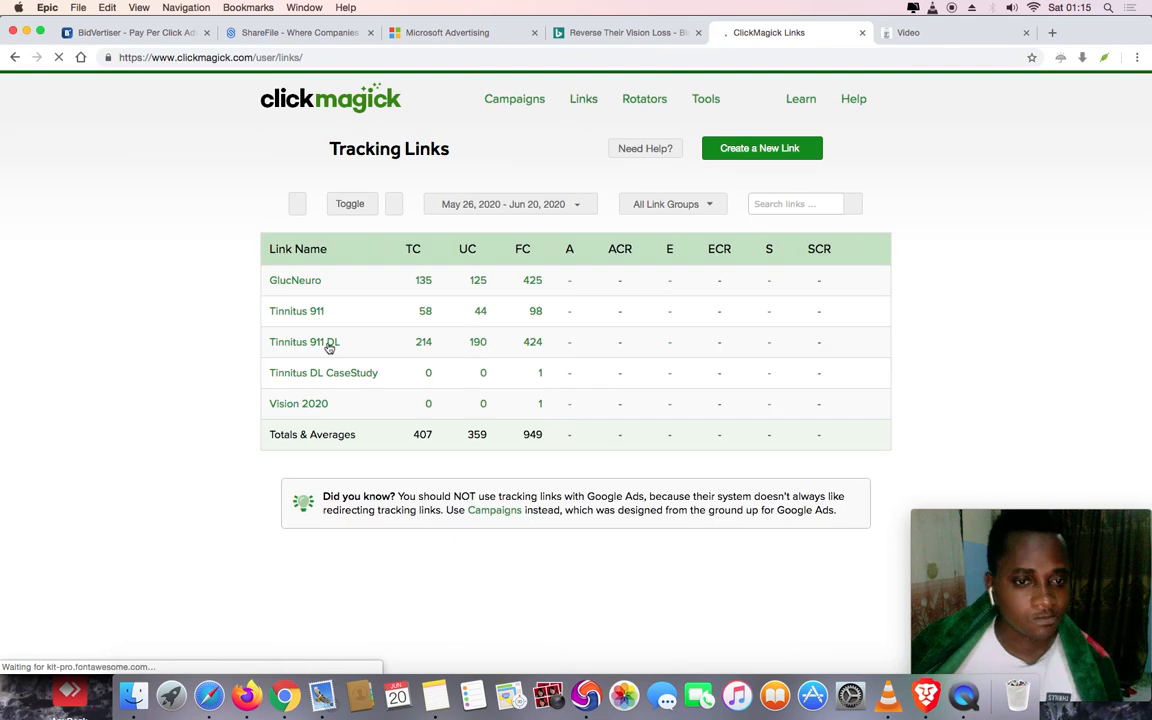
pyautogui.click(316, 313)
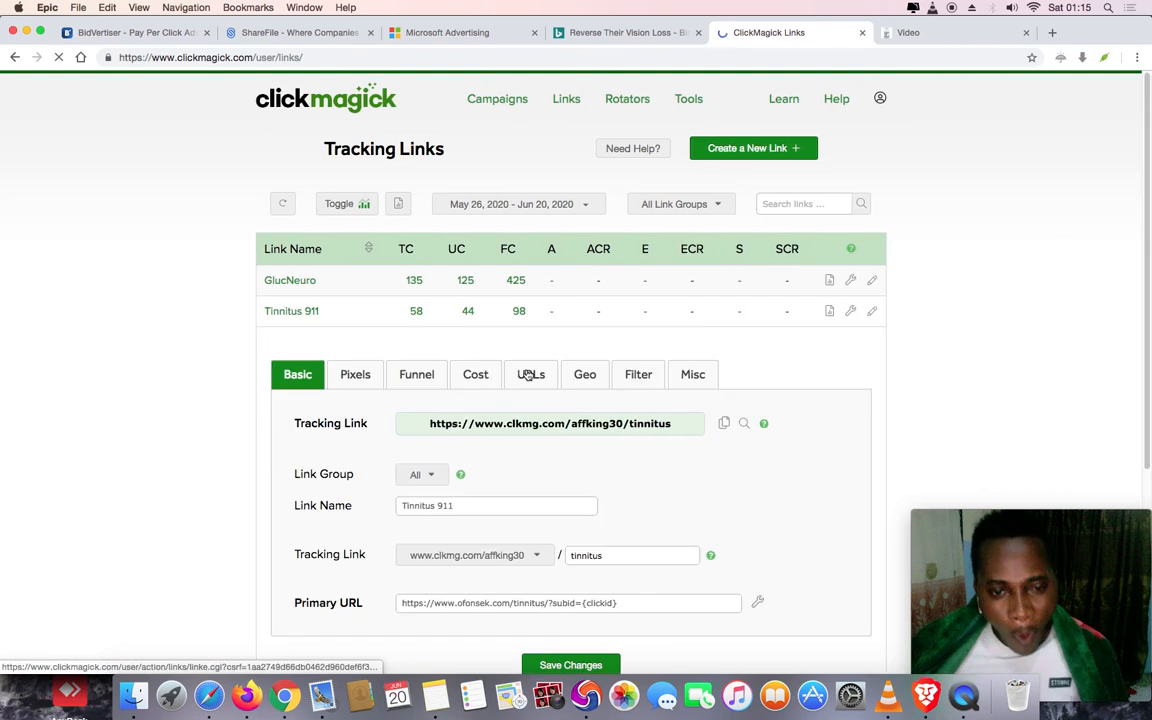
pyautogui.click(551, 430)
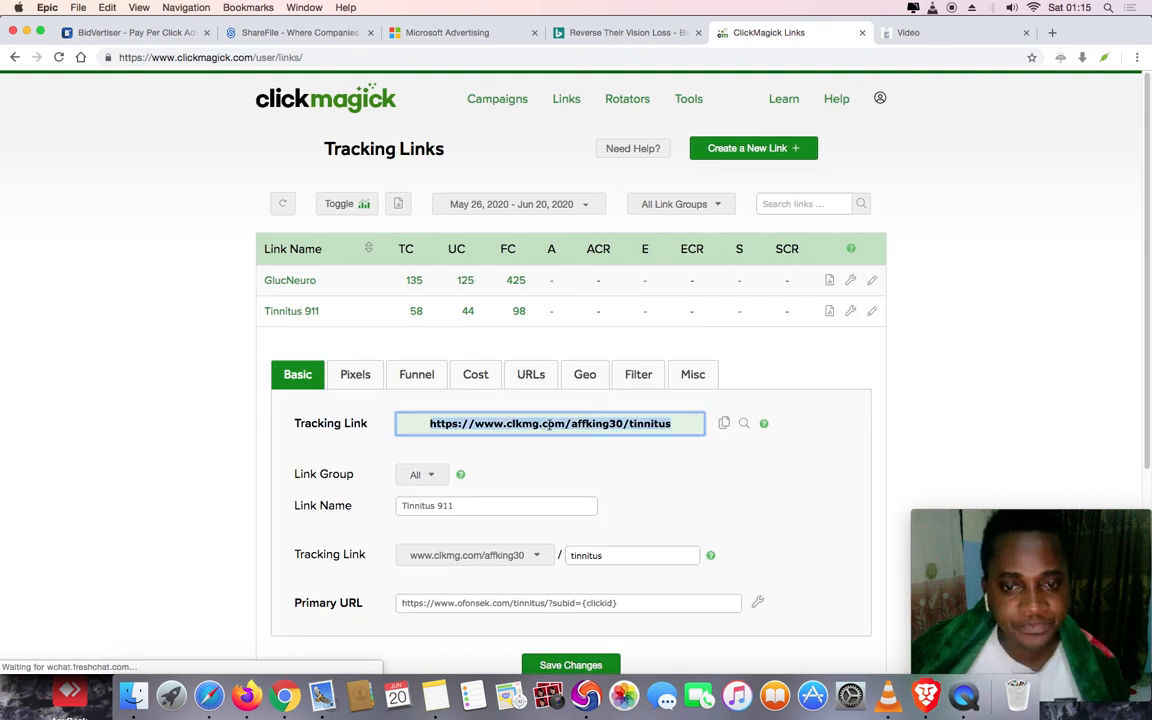
pyautogui.rightClick(563, 433)
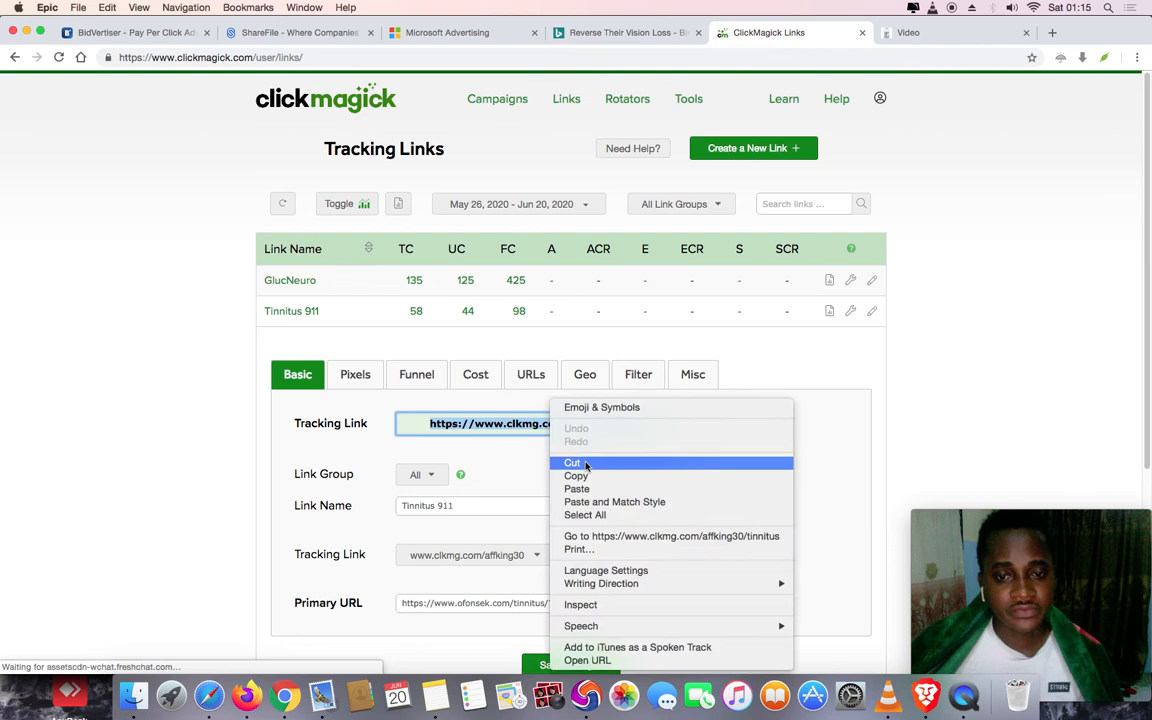
pyautogui.click(575, 476)
# Try to load the copied tracking link in place of the tinnitus video page, and return to that video page
pyautogui.click(930, 40)
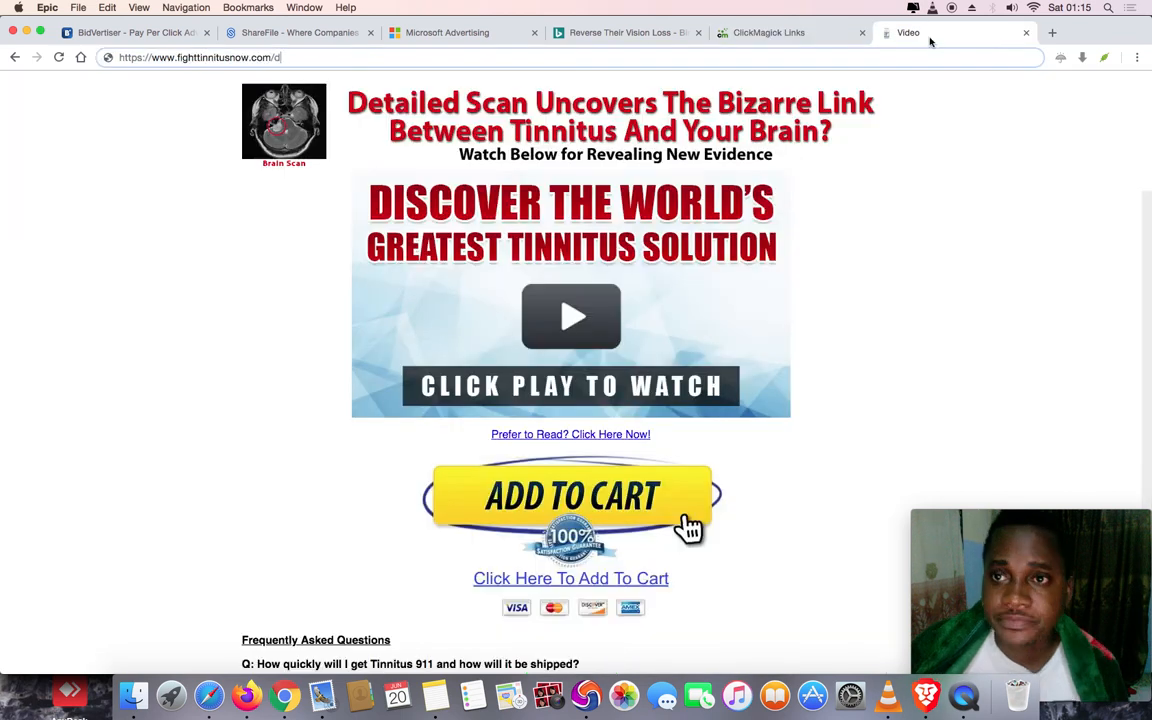
pyautogui.click(361, 58)
pyautogui.press('super+v')
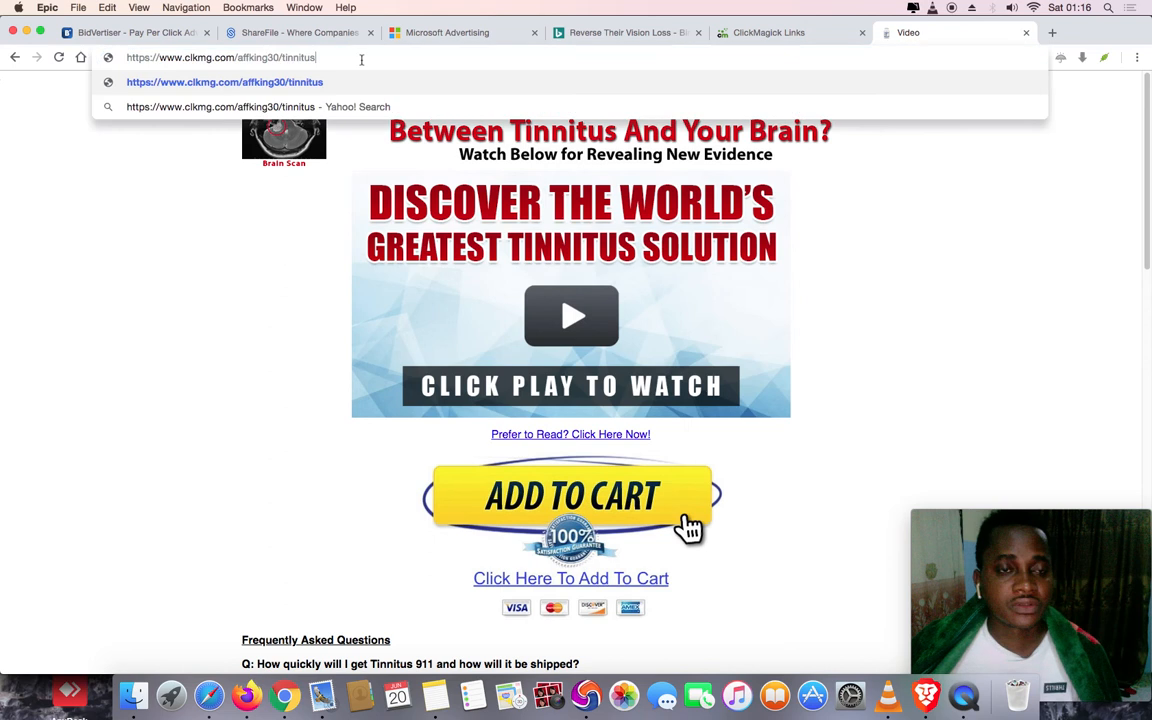
pyautogui.press('Return')
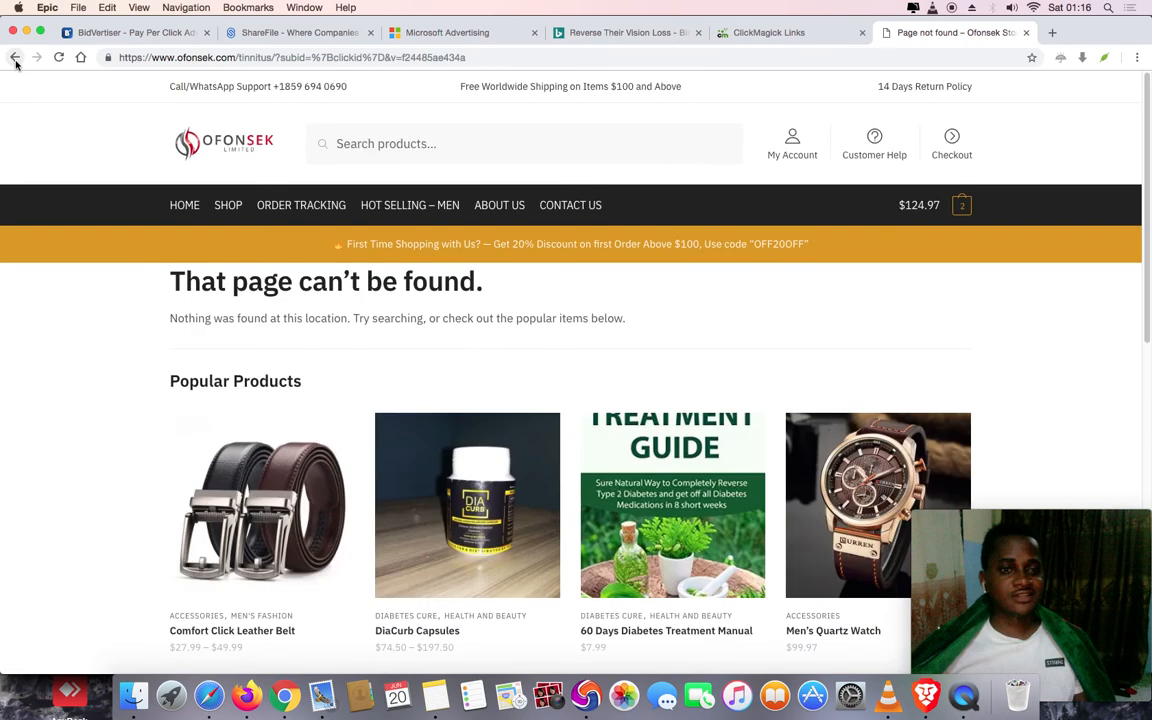
pyautogui.click(15, 60)
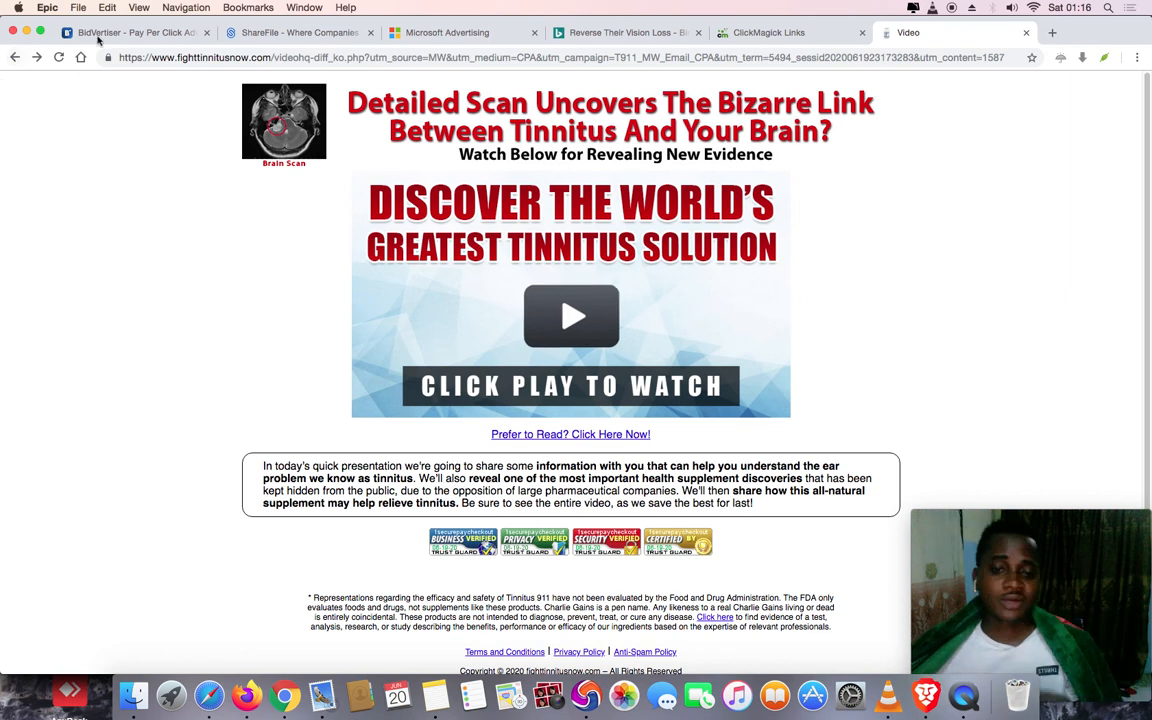
# Open the readable text version of the tinnitus sales page, glancing at the Tinnitus 911 tracking link settings while it loads
pyautogui.click(576, 438)
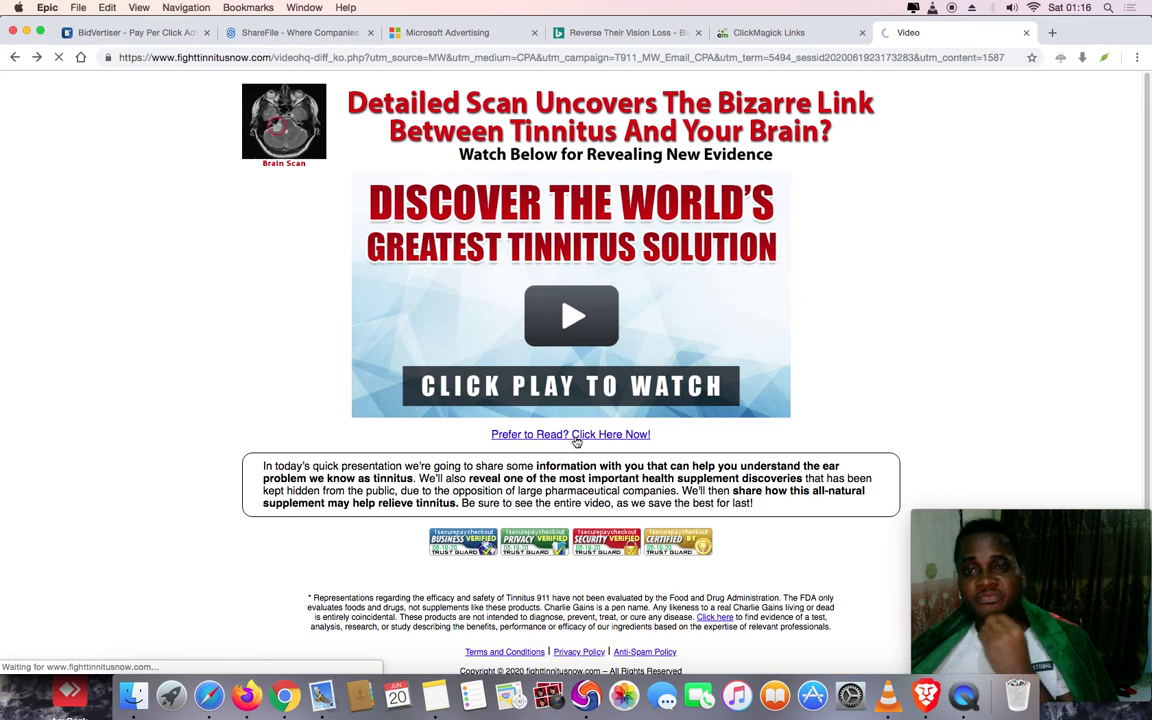
pyautogui.click(780, 33)
pyautogui.scroll(-2, 845, 359)
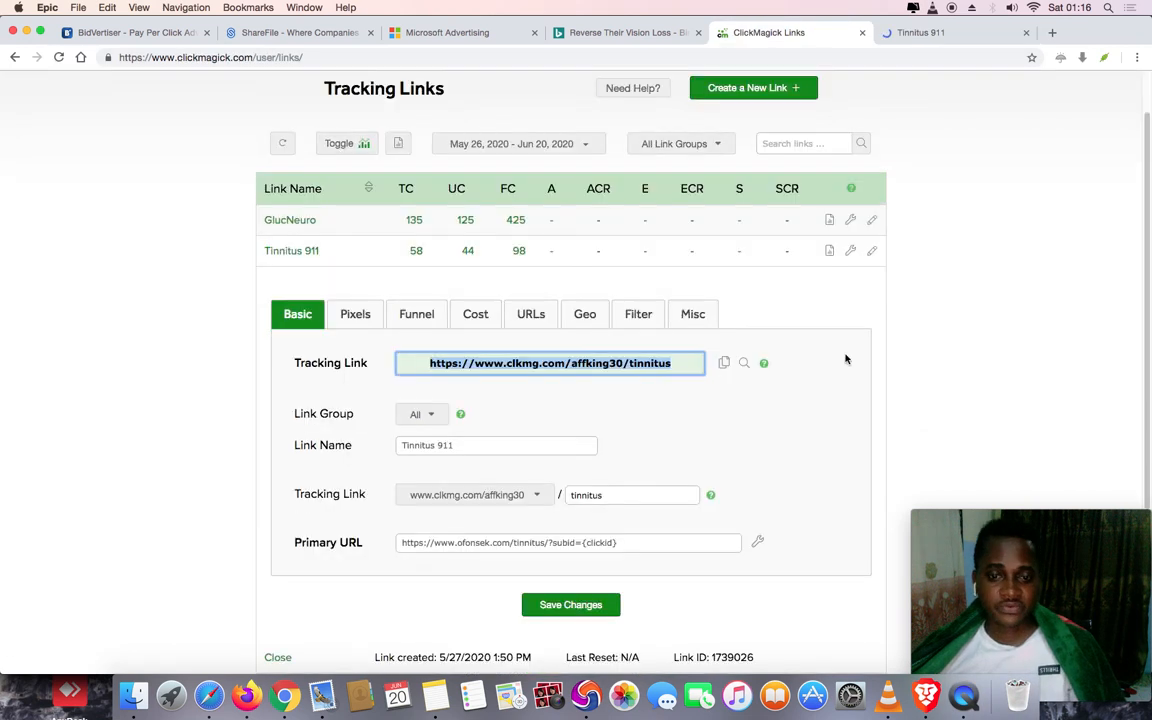
pyautogui.scroll(-1, 845, 359)
pyautogui.scroll(2, 845, 362)
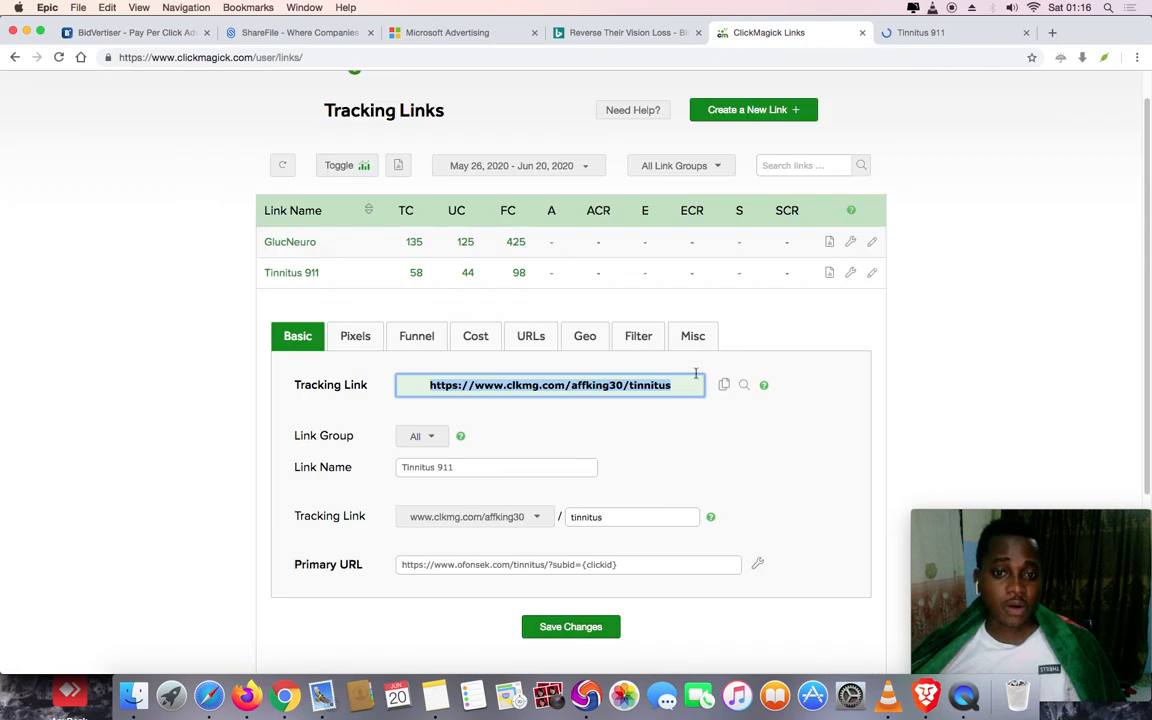
pyautogui.click(951, 302)
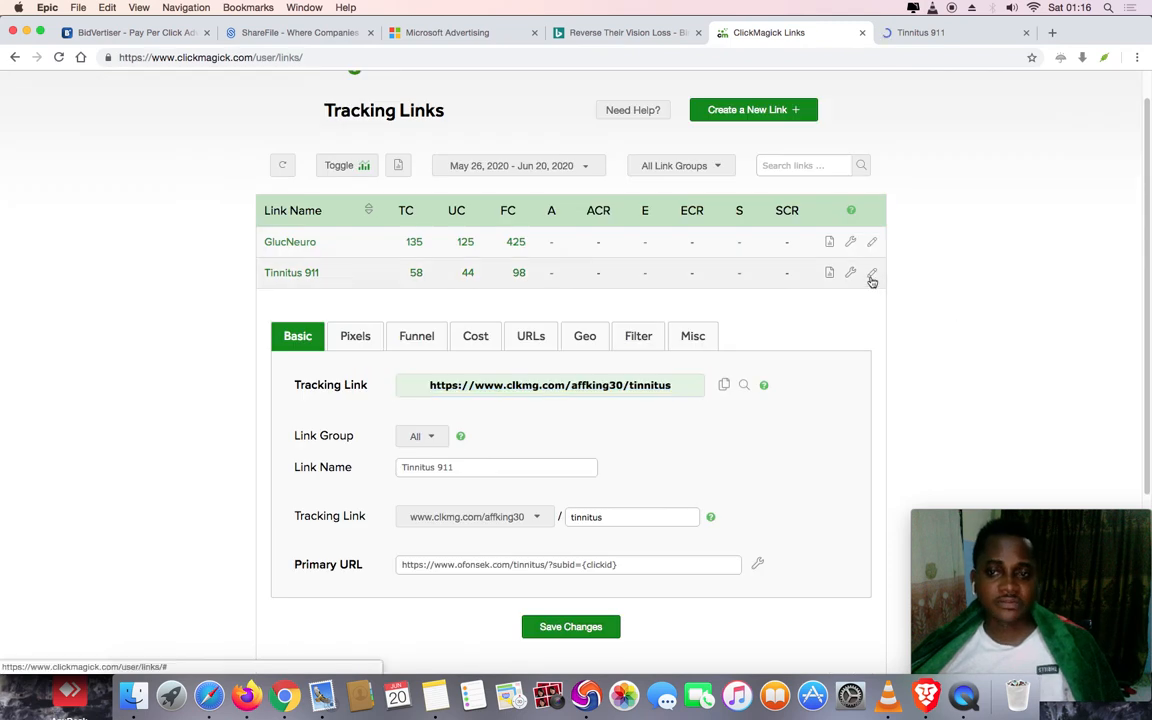
pyautogui.click(921, 44)
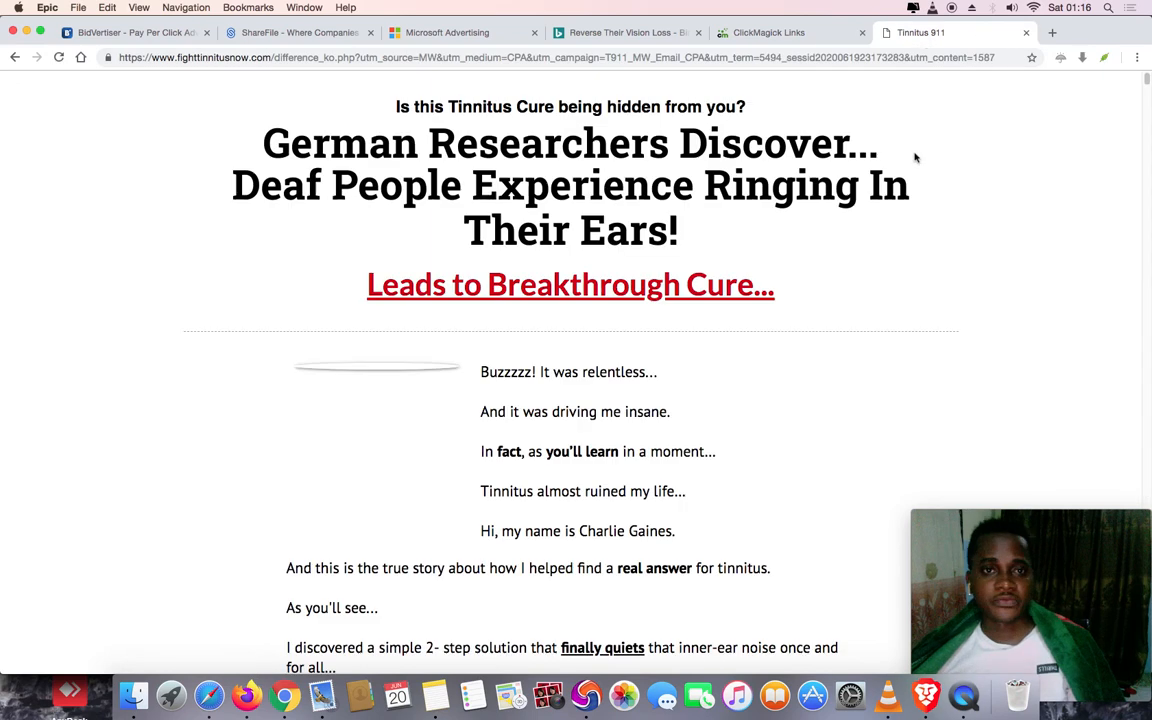
# Enter "tinnitus" as the Bing search query to view the related search suggestions
pyautogui.click(624, 33)
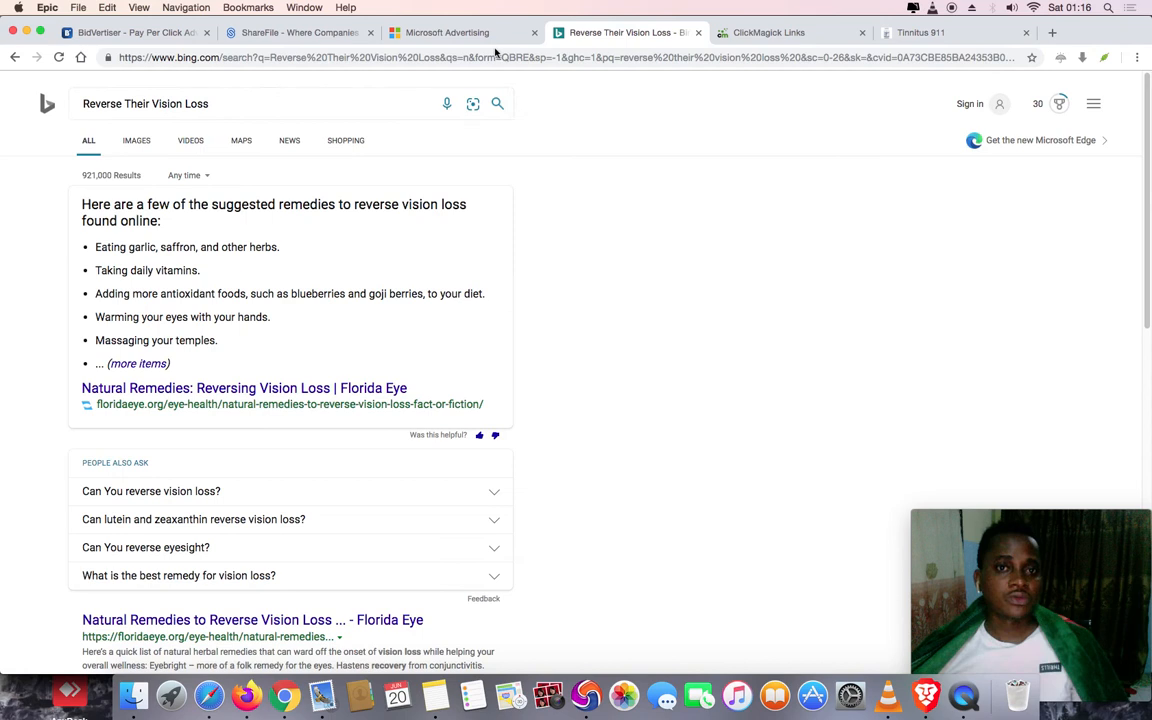
pyautogui.doubleClick(224, 104)
pyautogui.press('super+a')
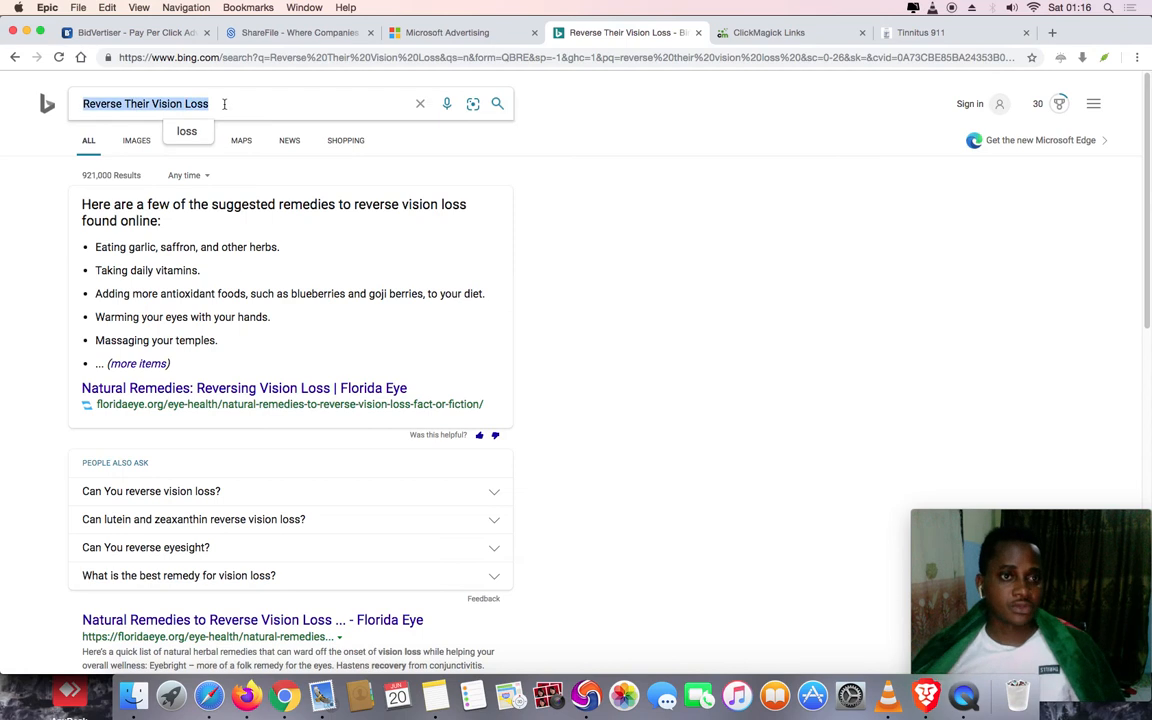
pyautogui.write('tinnitu')
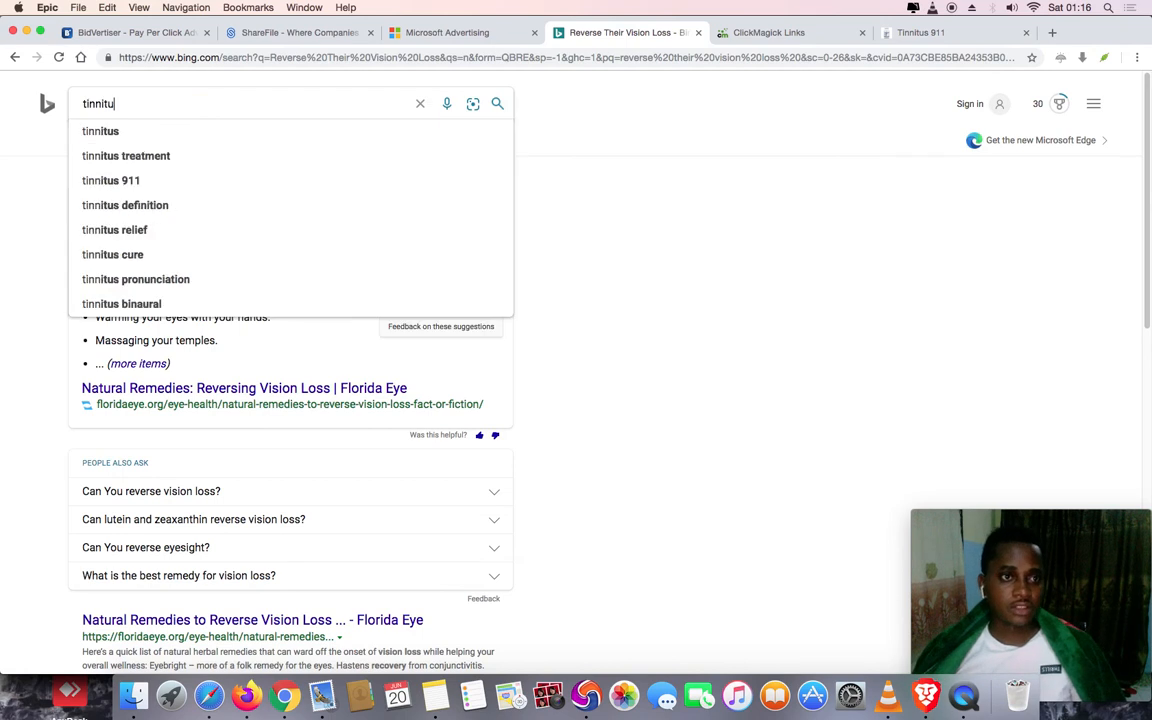
pyautogui.write('s')
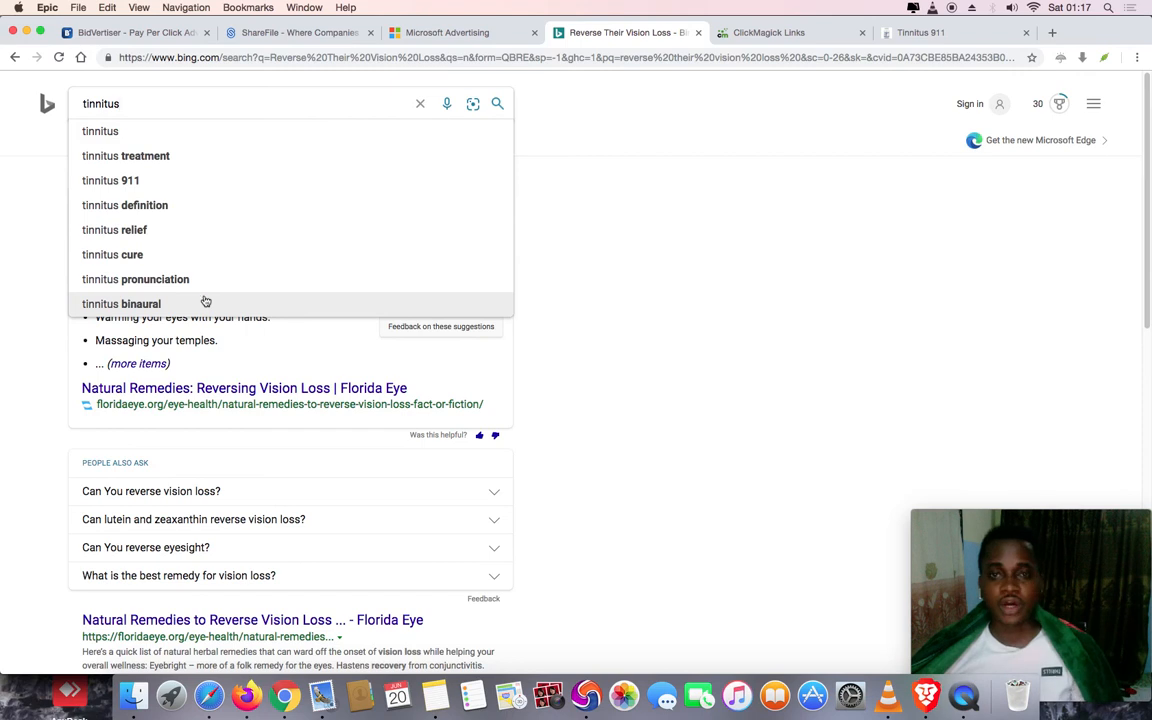
# Open the Research Keywords tool in Microsoft Advertising
pyautogui.click(470, 34)
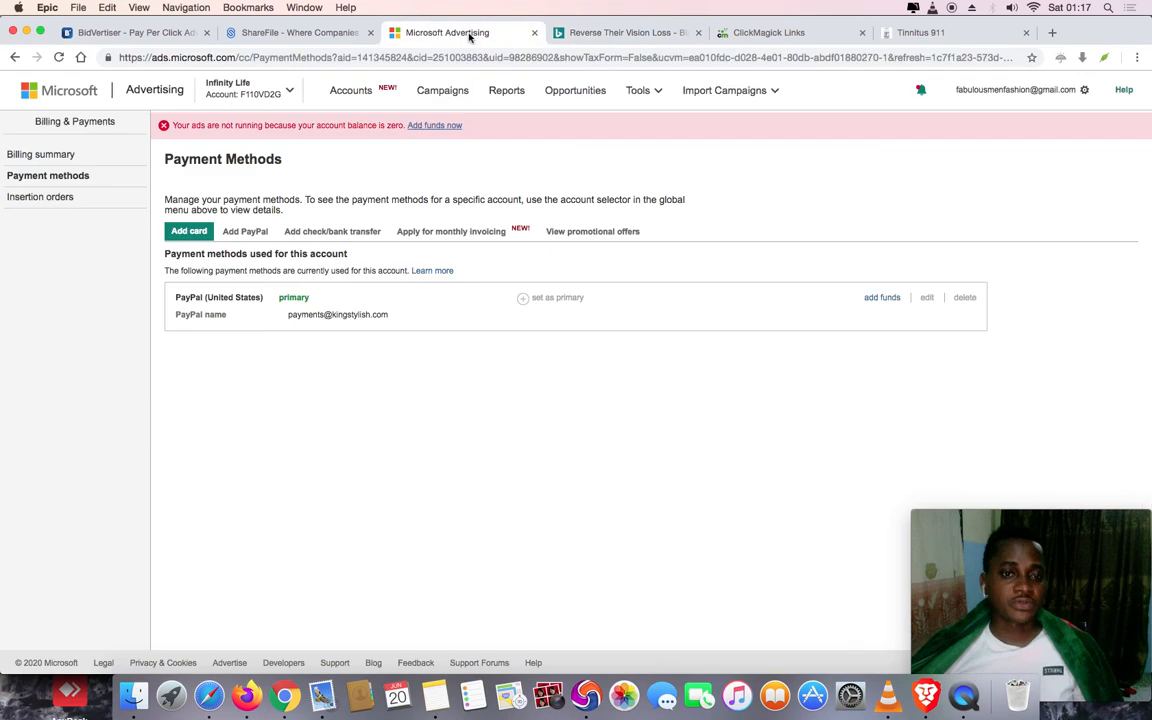
pyautogui.click(652, 93)
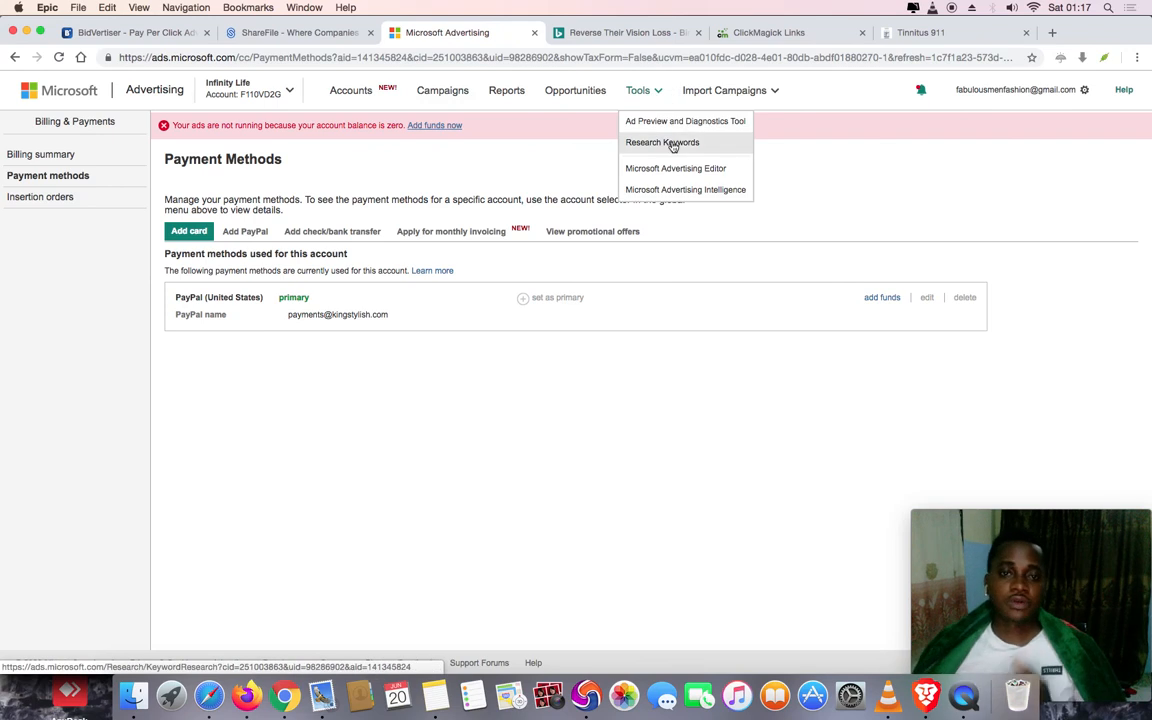
pyautogui.click(673, 143)
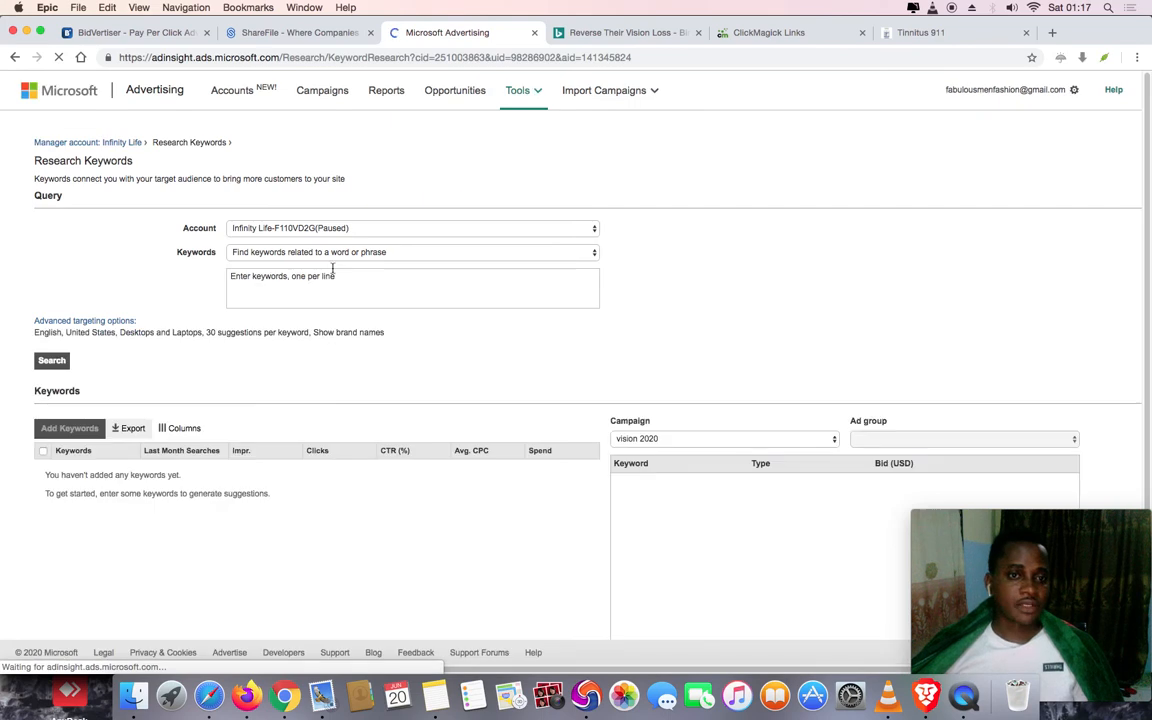
# Copy the tinnitus sales page's address without its tracking parameters, up to difference_ko.php
pyautogui.click(927, 33)
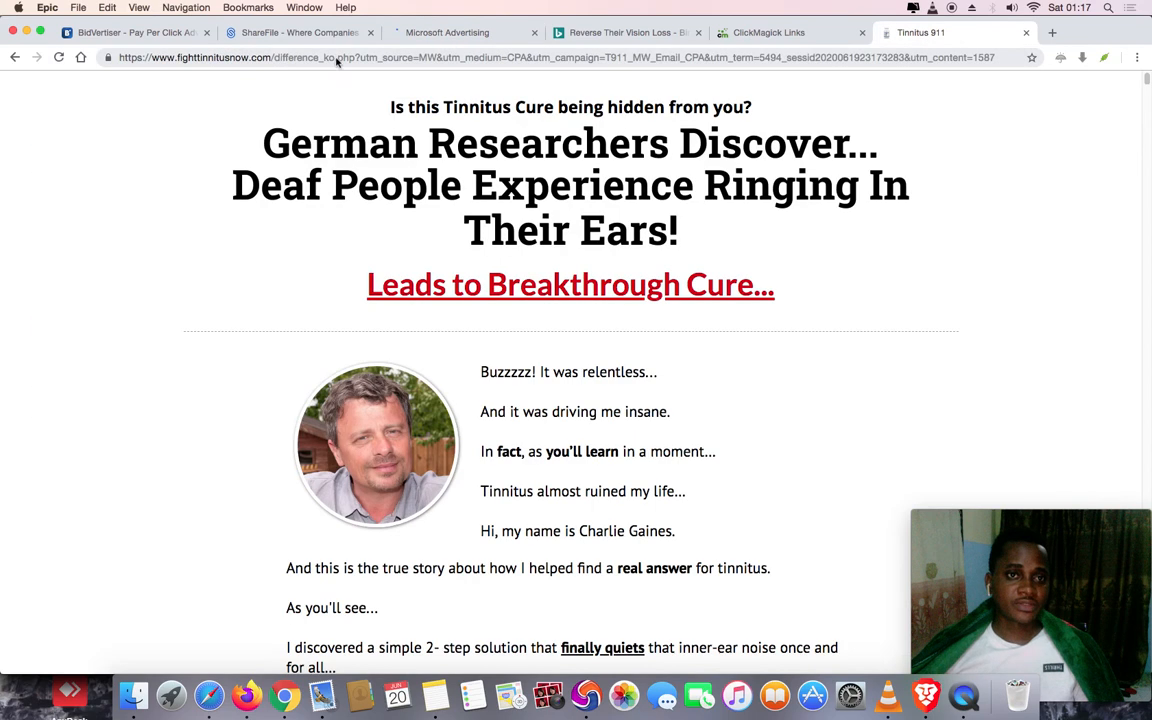
pyautogui.click(332, 58)
pyautogui.click(353, 58)
pyautogui.moveTo(353, 58); pyautogui.dragTo(120, 57)
pyautogui.press('super+c')
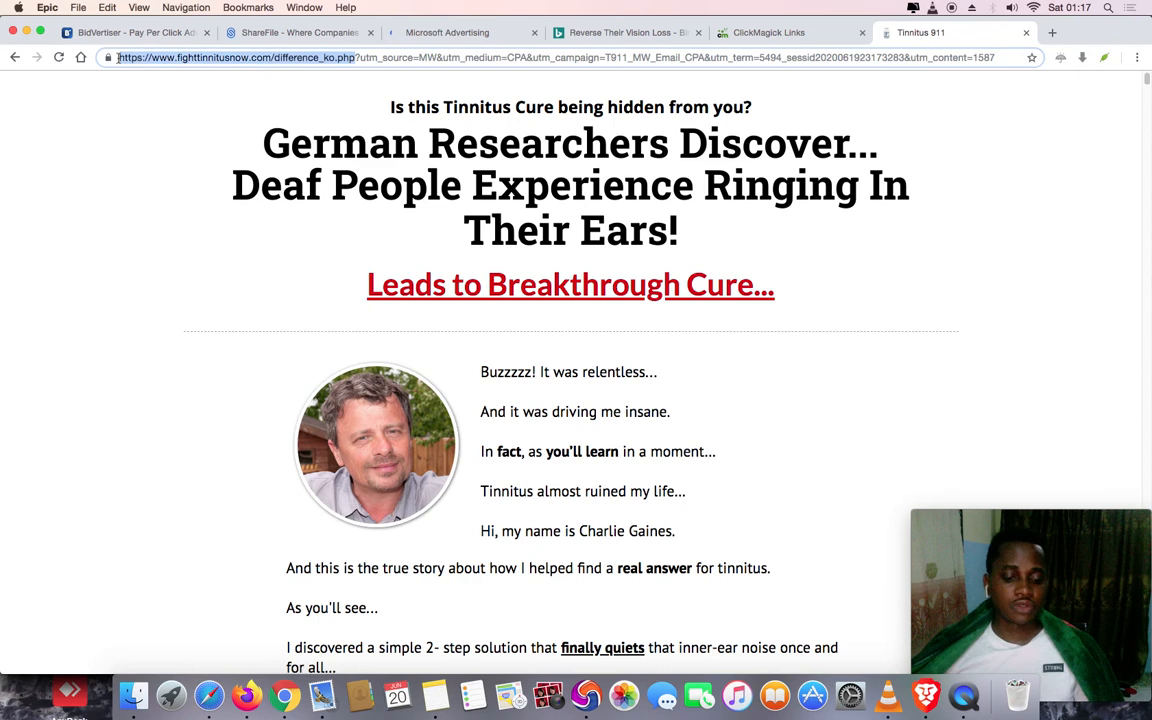
pyautogui.click(440, 33)
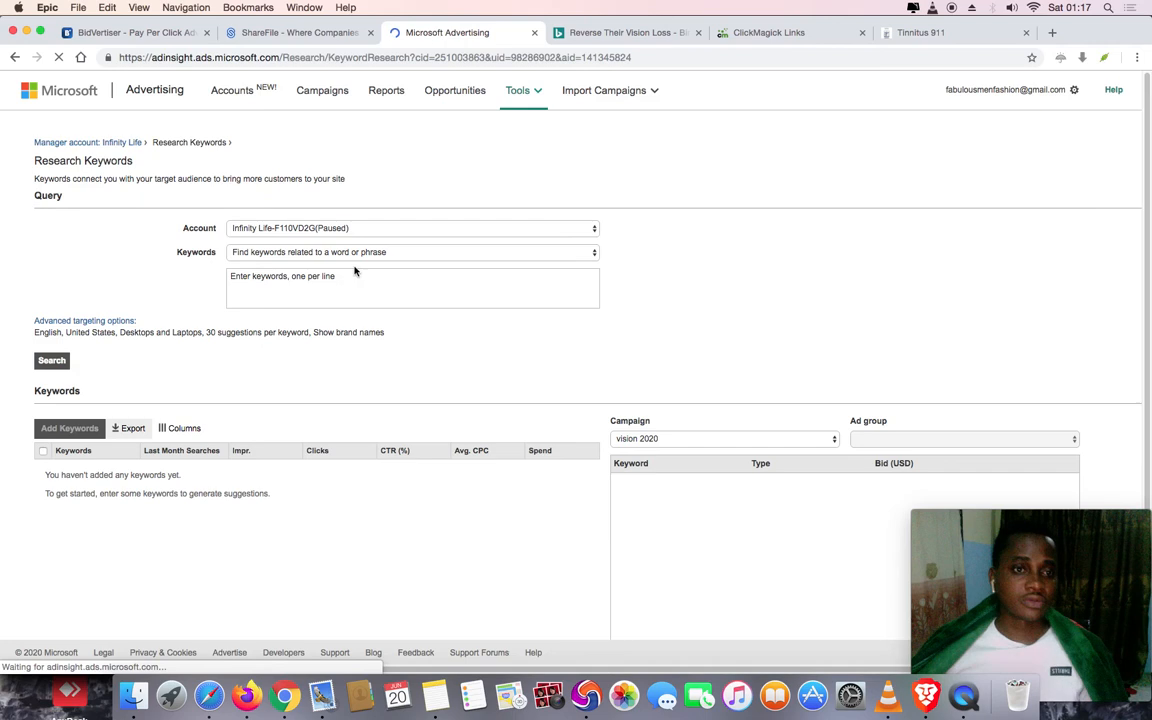
pyautogui.click(354, 252)
pyautogui.click(348, 264)
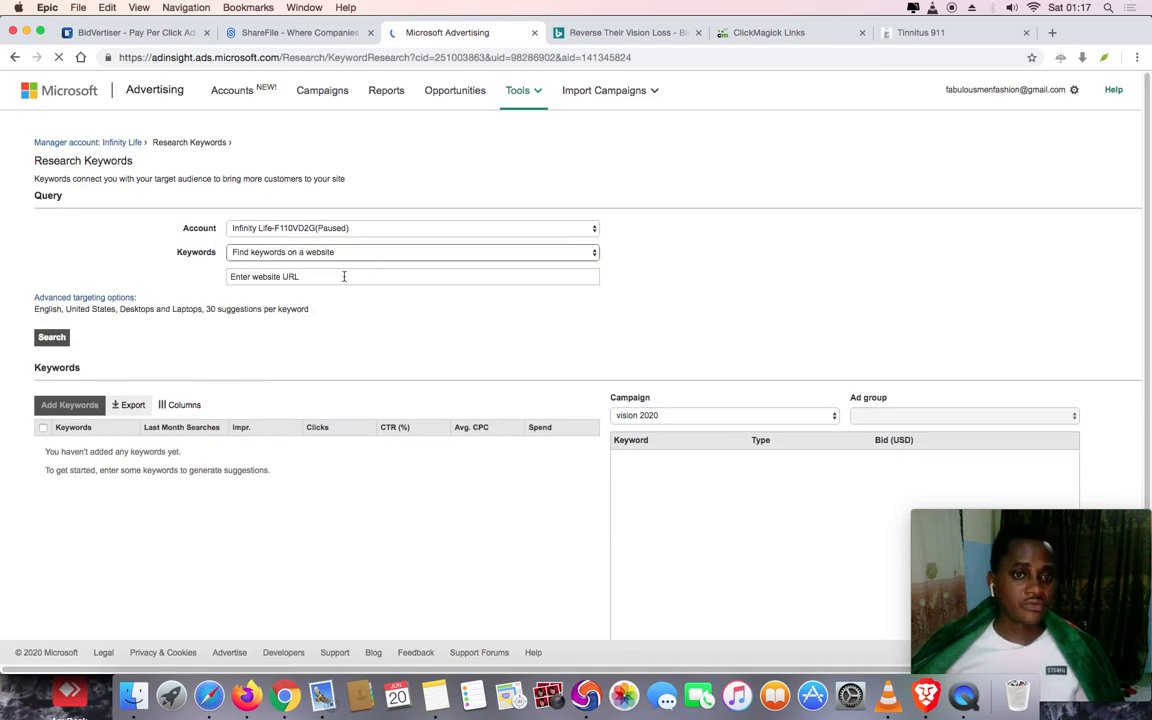
pyautogui.click(343, 277)
pyautogui.press('super+v')
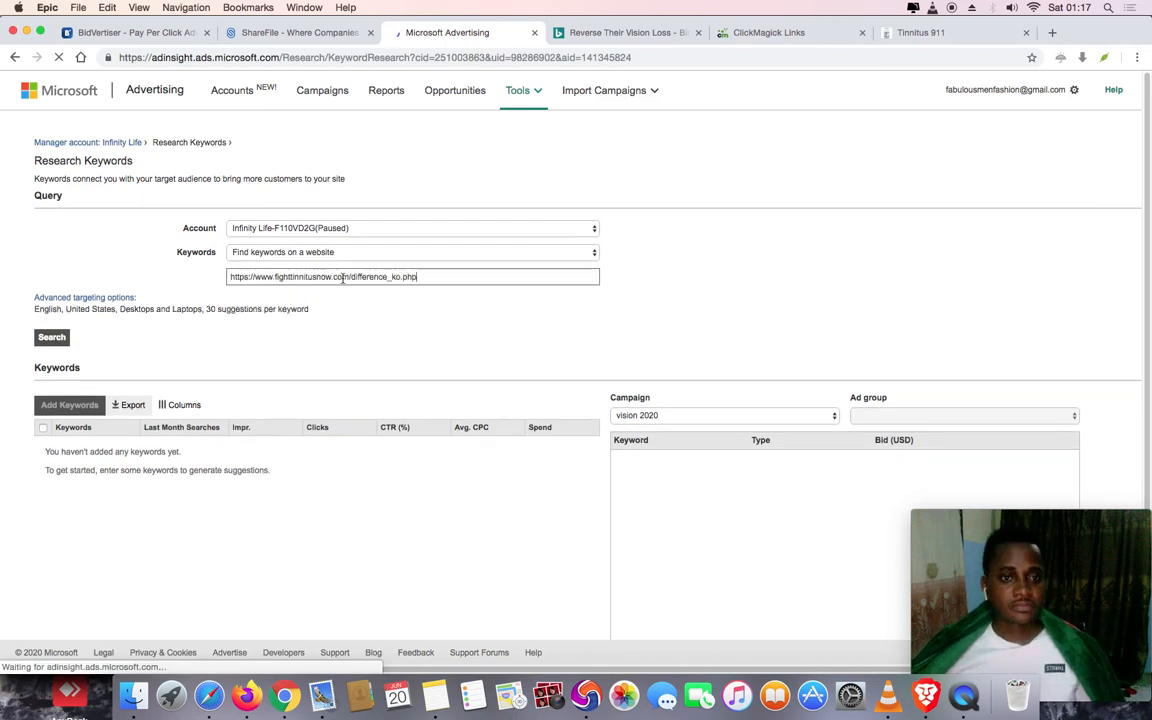
pyautogui.click(60, 337)
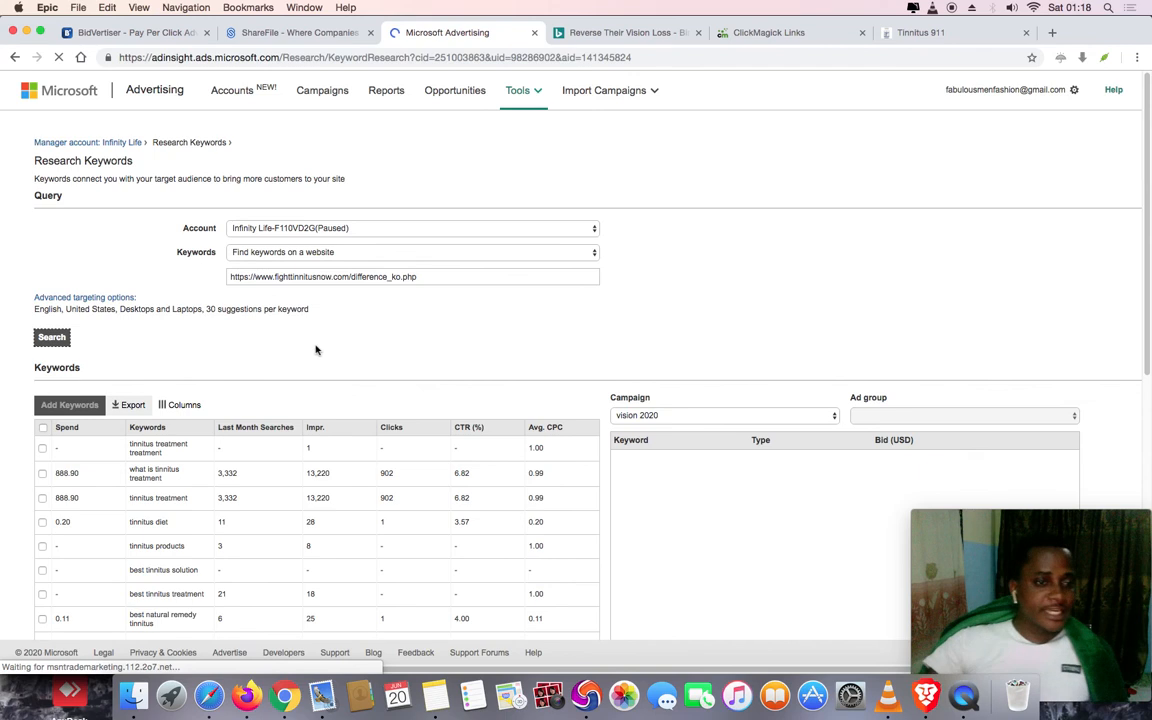
# Look through the keyword suggestions and sort them by clicks, from highest to lowest
pyautogui.scroll(-5, 316, 349)
pyautogui.scroll(2, 290, 310)
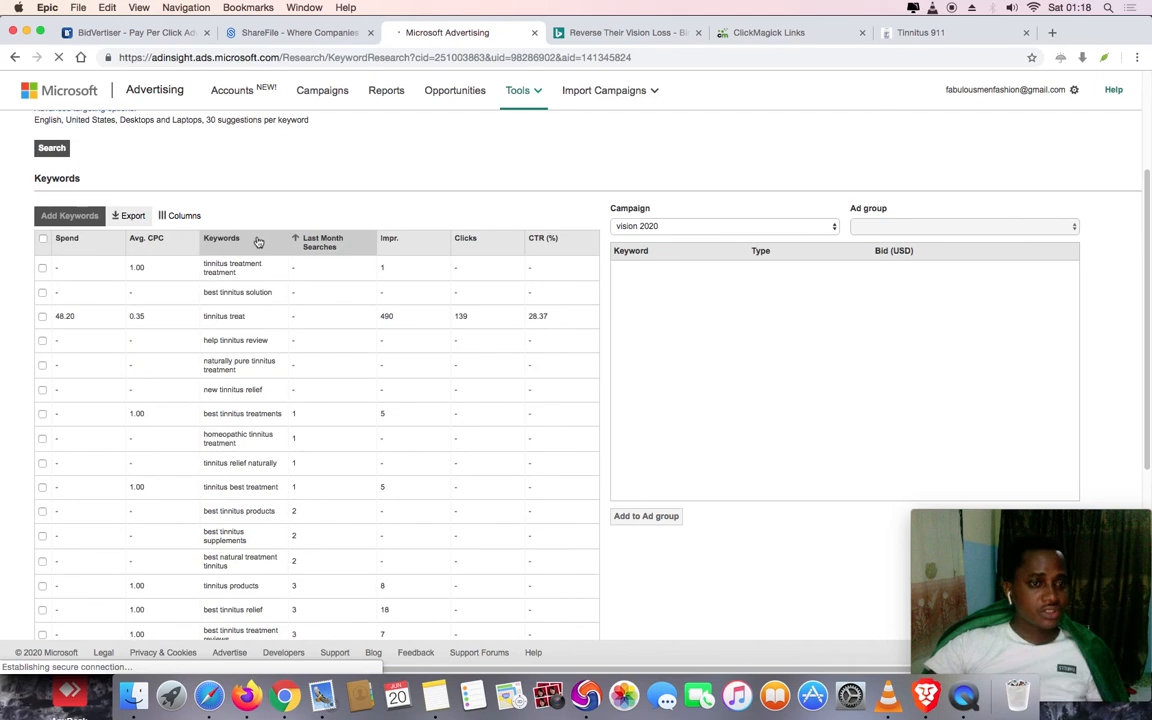
pyautogui.click(232, 245)
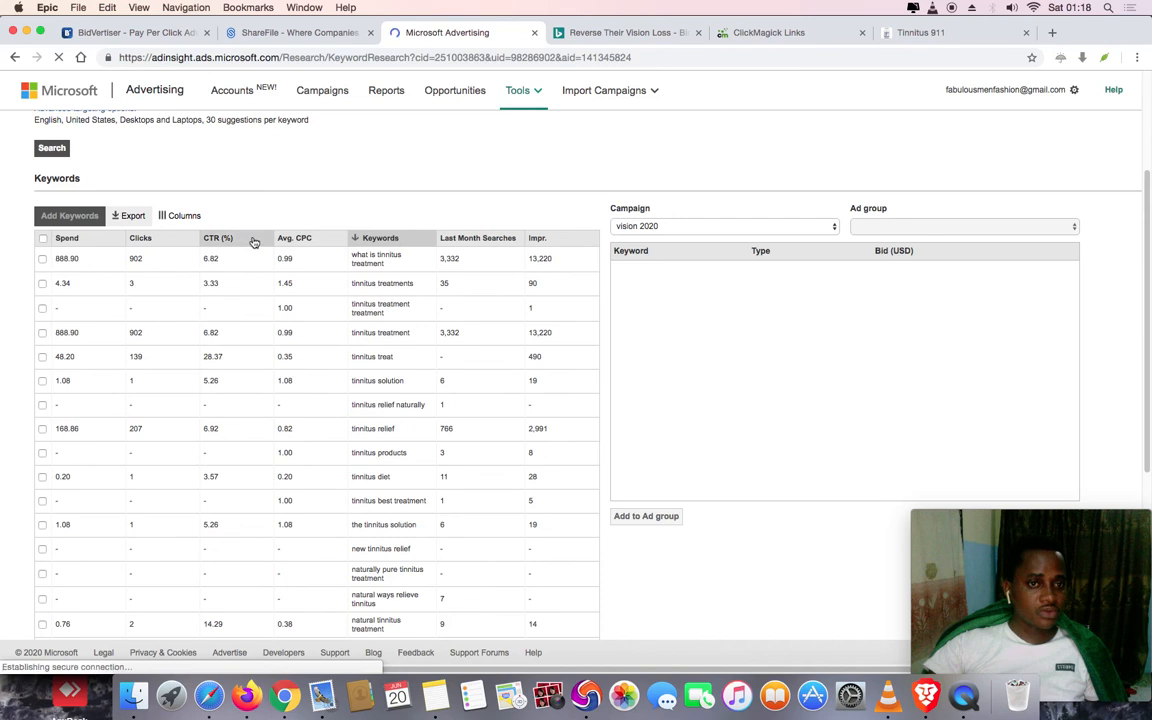
pyautogui.click(150, 240)
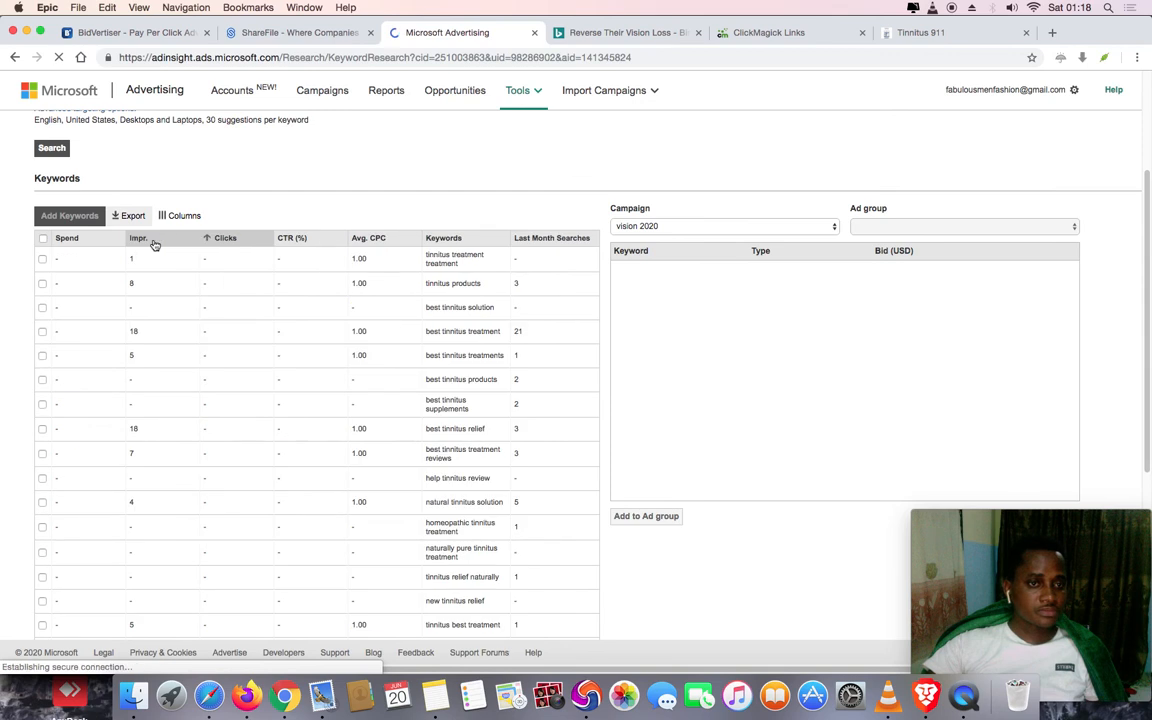
pyautogui.click(225, 239)
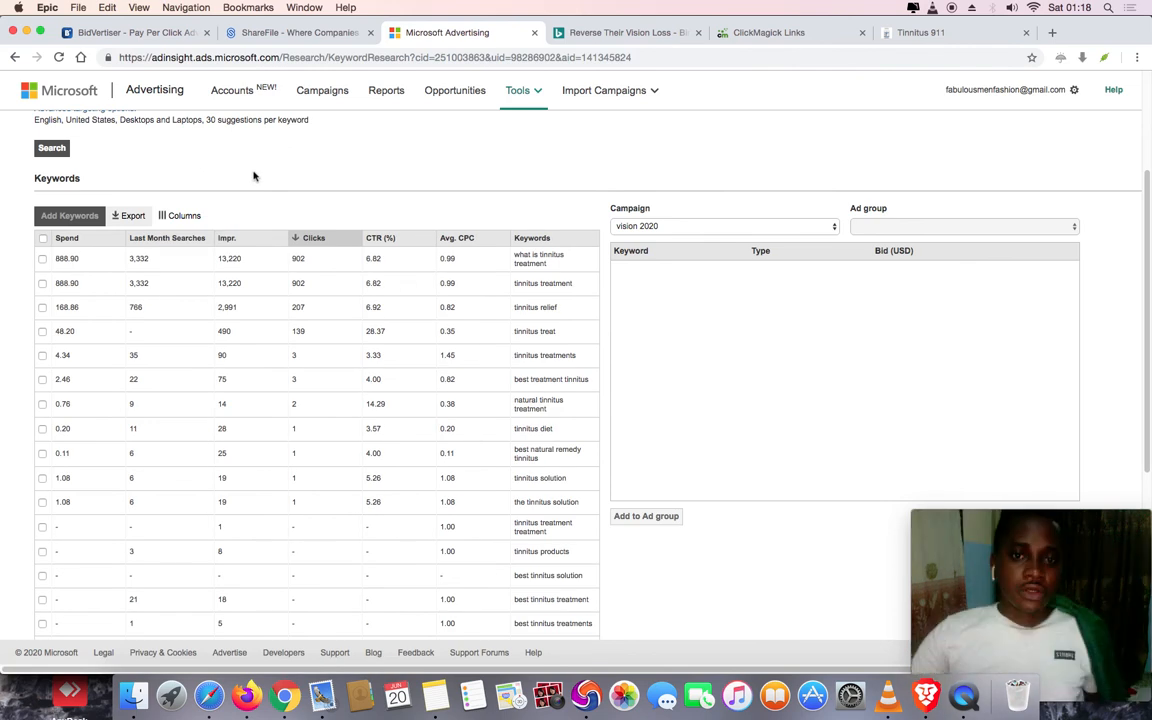
# Examine the average CPC and spend of the top suggestions "what is tinnitus treatment" and "tinnitus treatment", and review the remaining keywords
pyautogui.moveTo(560, 265); pyautogui.dragTo(517, 259)
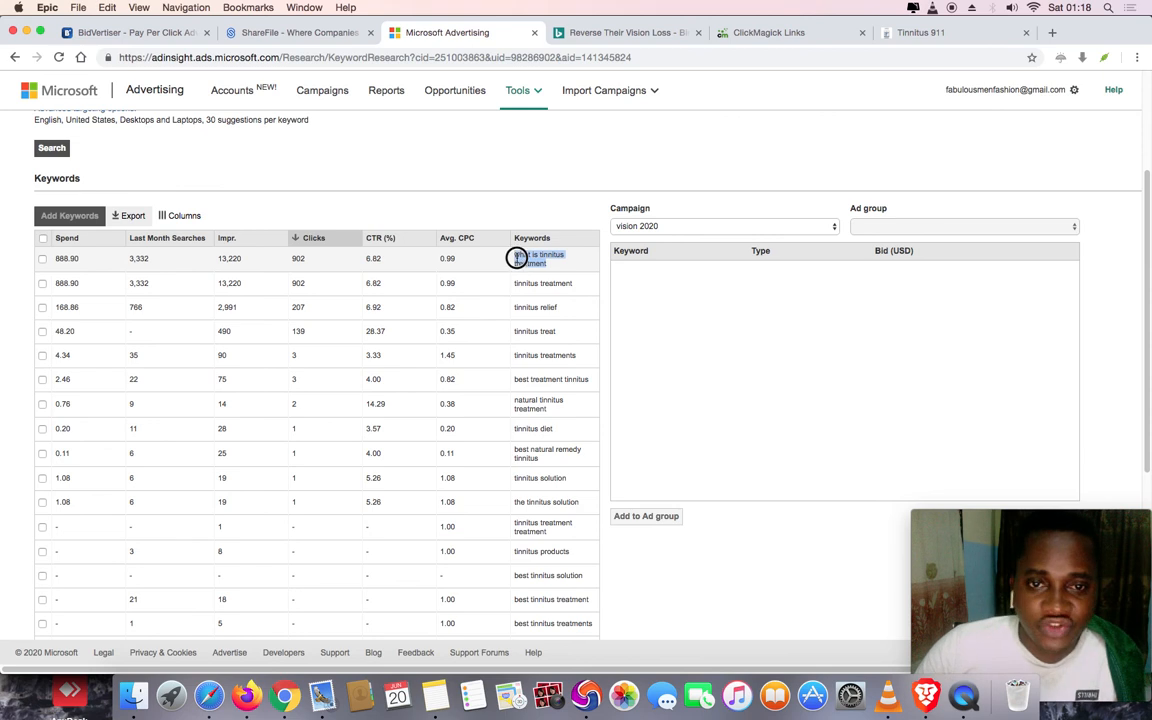
pyautogui.click(453, 258)
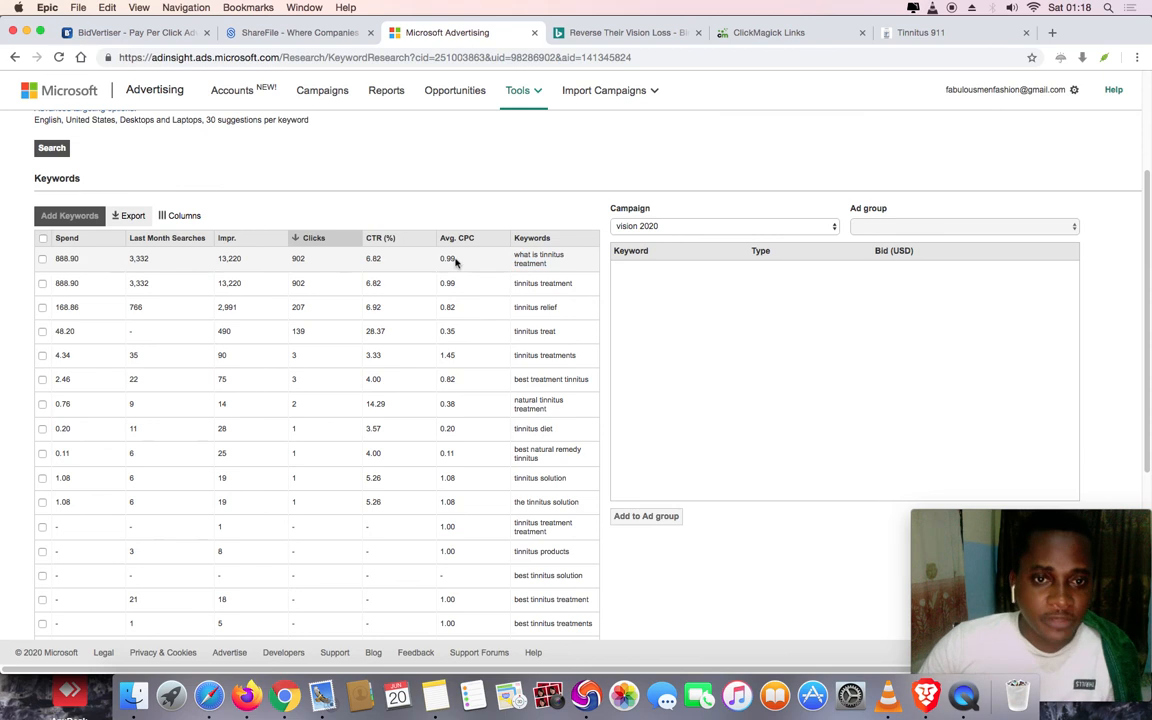
pyautogui.moveTo(457, 259); pyautogui.dragTo(434, 262)
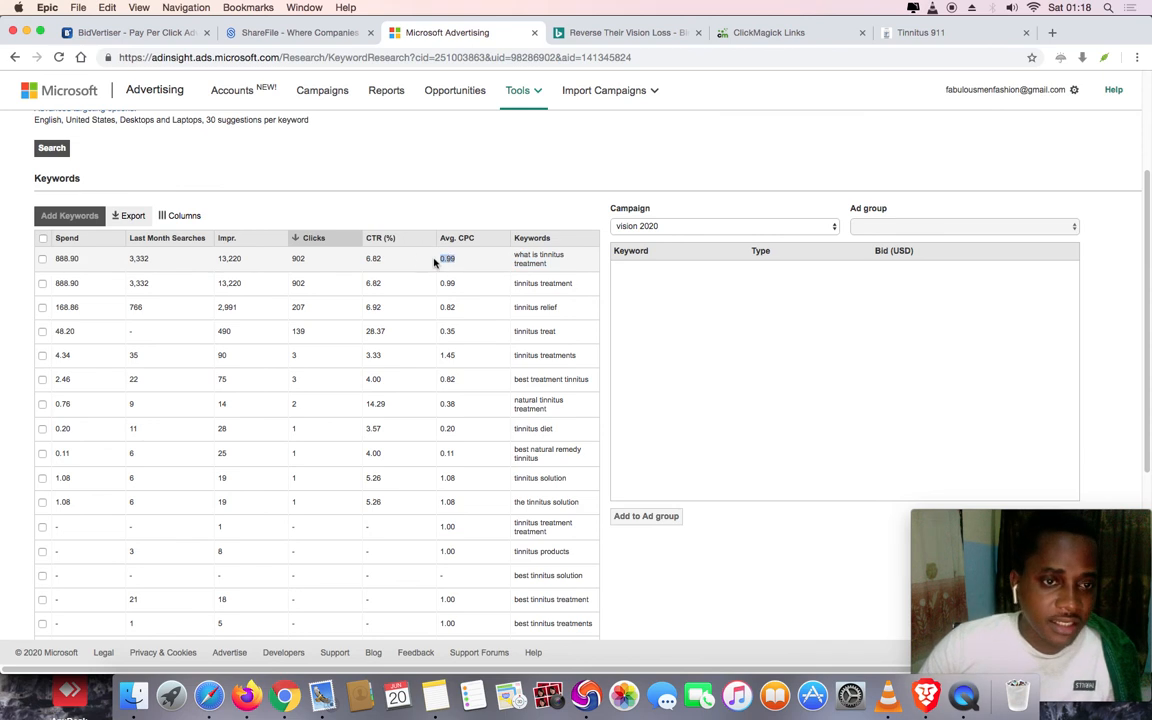
pyautogui.click(427, 212)
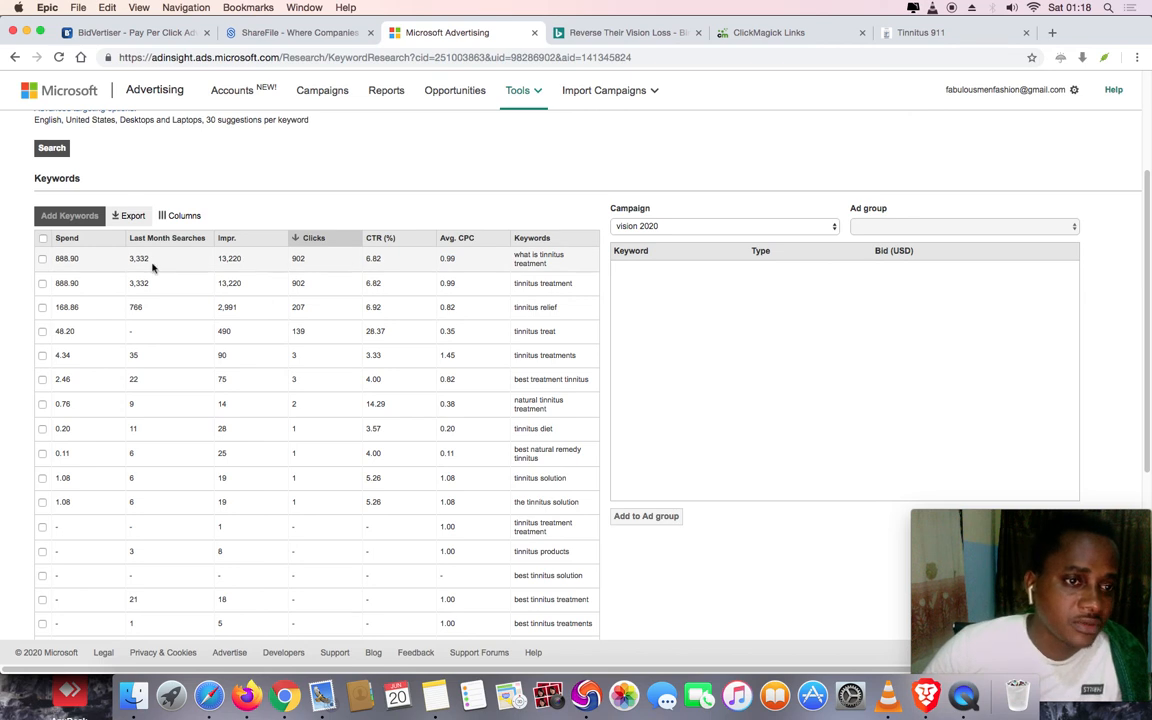
pyautogui.moveTo(78, 258); pyautogui.dragTo(54, 259)
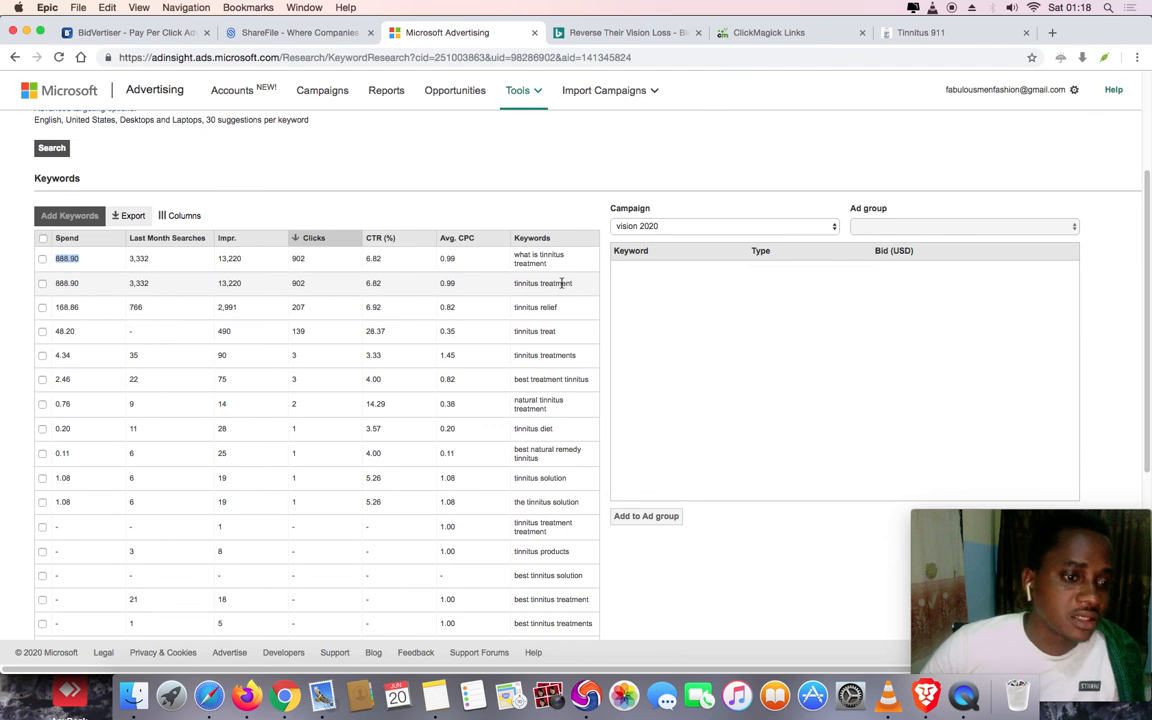
pyautogui.moveTo(573, 284); pyautogui.dragTo(507, 284)
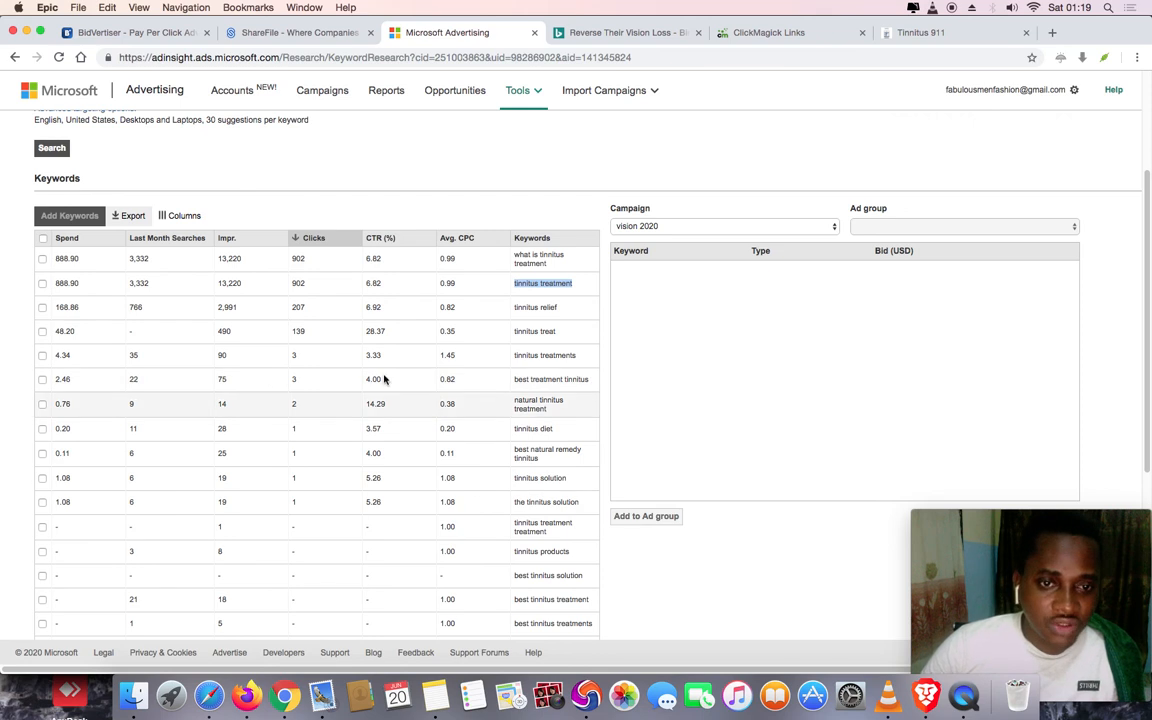
pyautogui.scroll(-5, 432, 399)
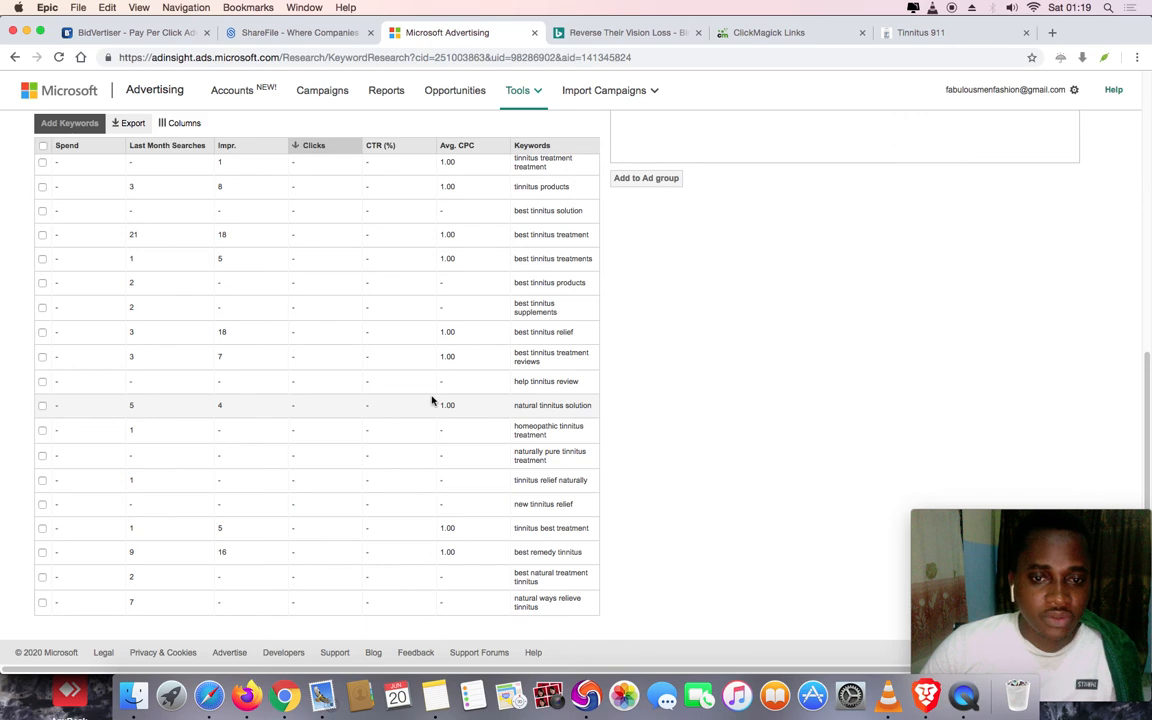
pyautogui.scroll(8, 432, 399)
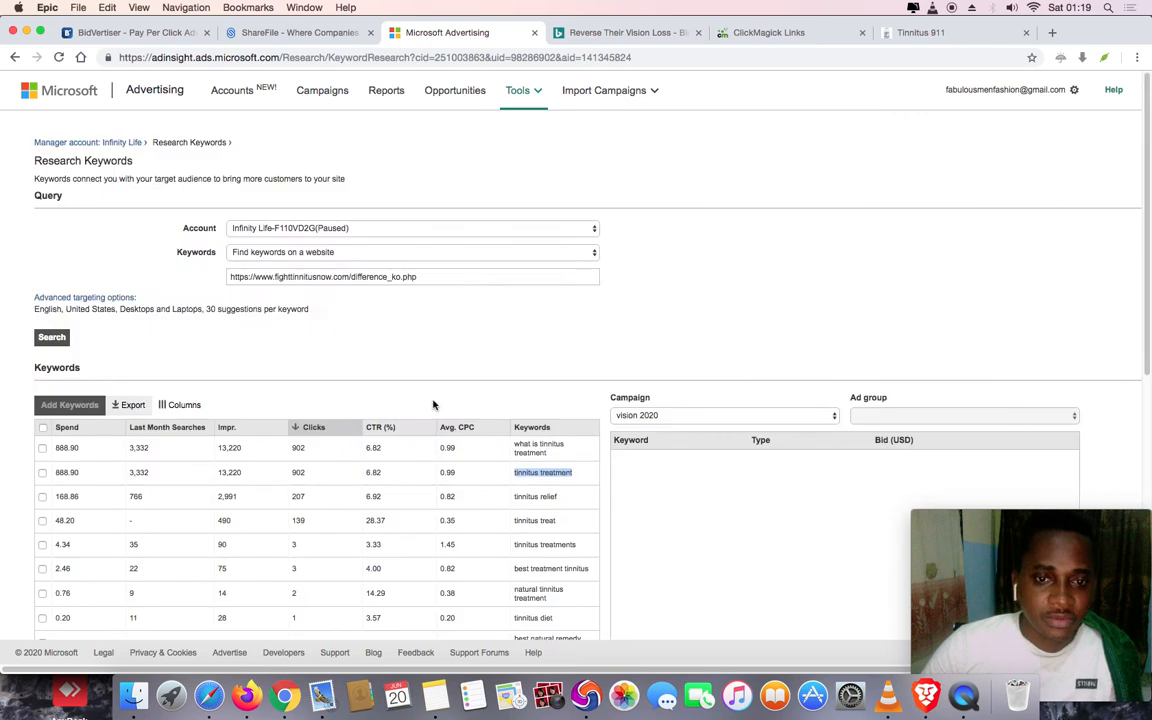
pyautogui.scroll(-3, 432, 404)
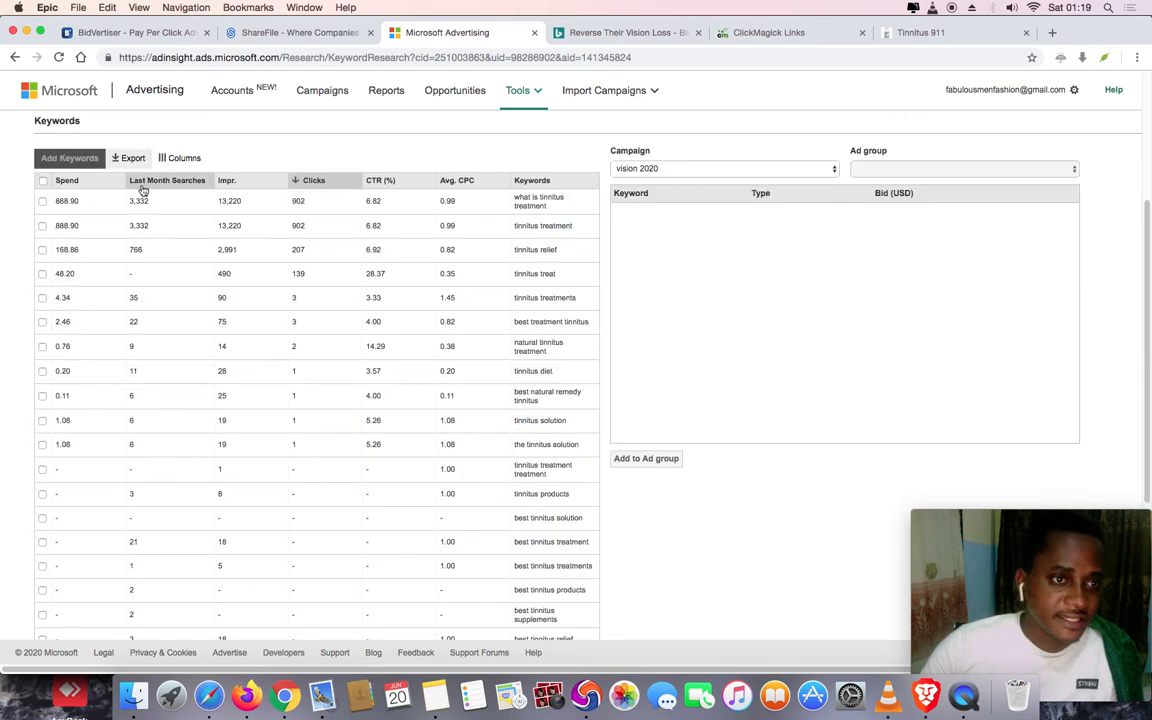
# Add the keywords "what is tinnitus treatment", "tinnitus treatment", "tinnitus relief" and "tinnitus treat" to the campaign's keyword list
pyautogui.click(42, 201)
pyautogui.click(42, 227)
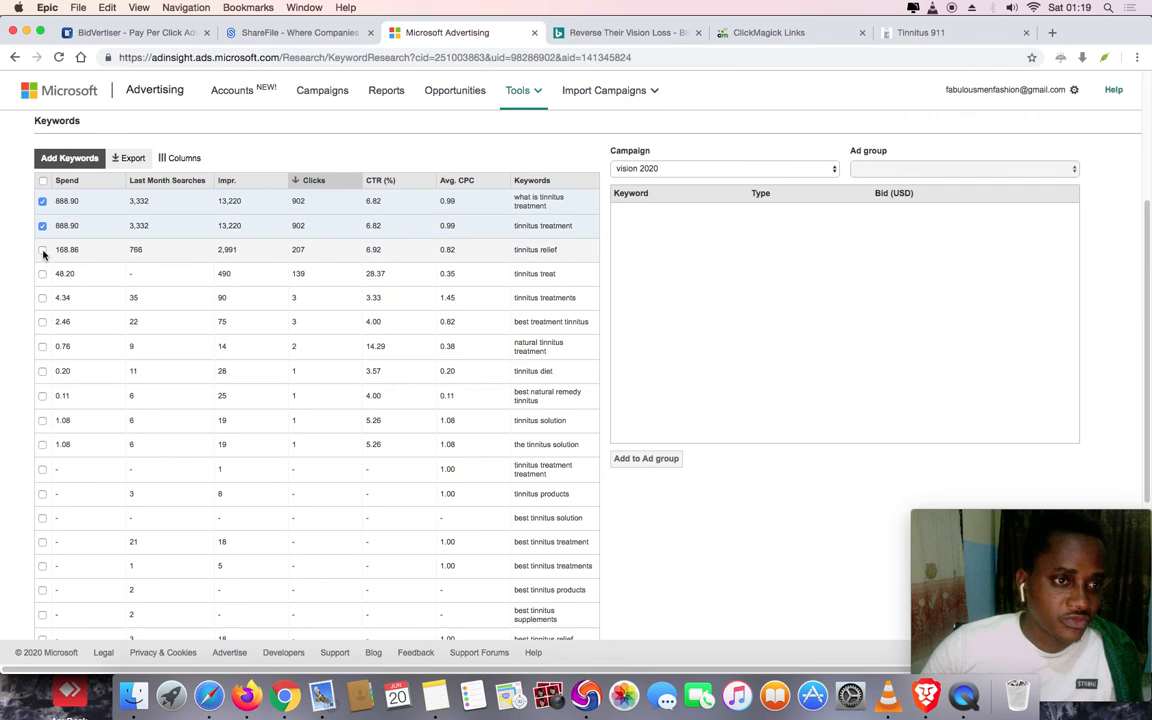
pyautogui.click(42, 250)
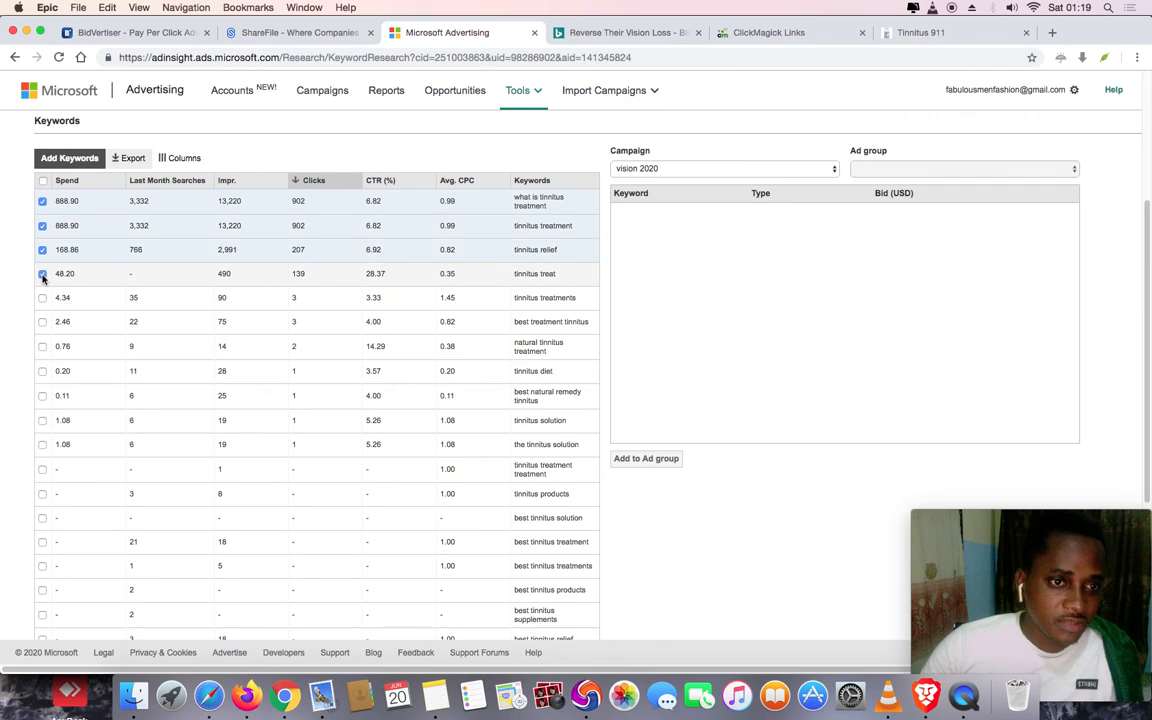
pyautogui.click(42, 274)
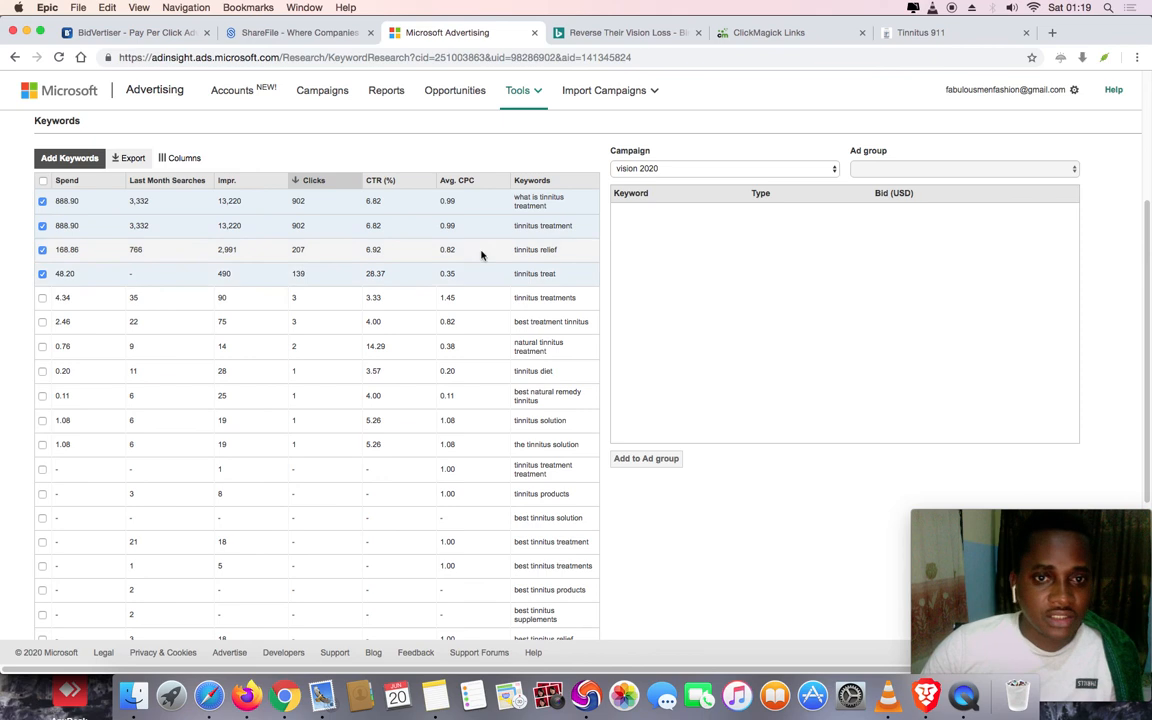
pyautogui.click(71, 159)
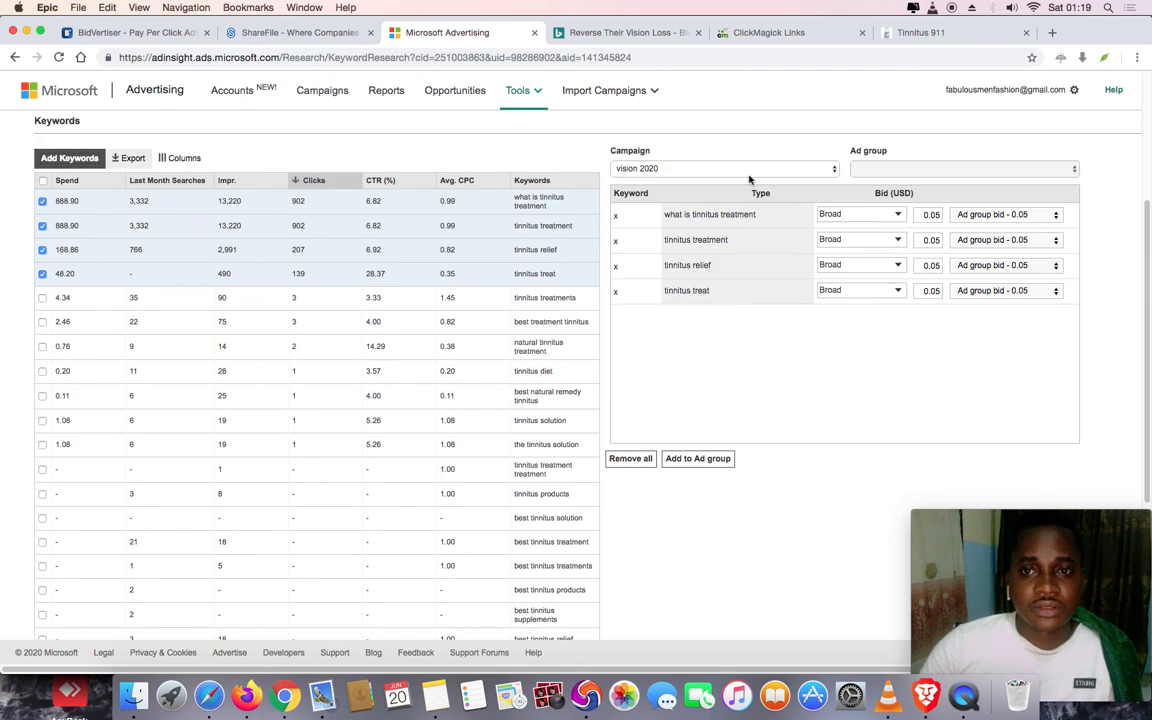
# Try to add the four listed keywords to an ad group in the "vision 2020" campaign
pyautogui.click(748, 172)
pyautogui.click(748, 170)
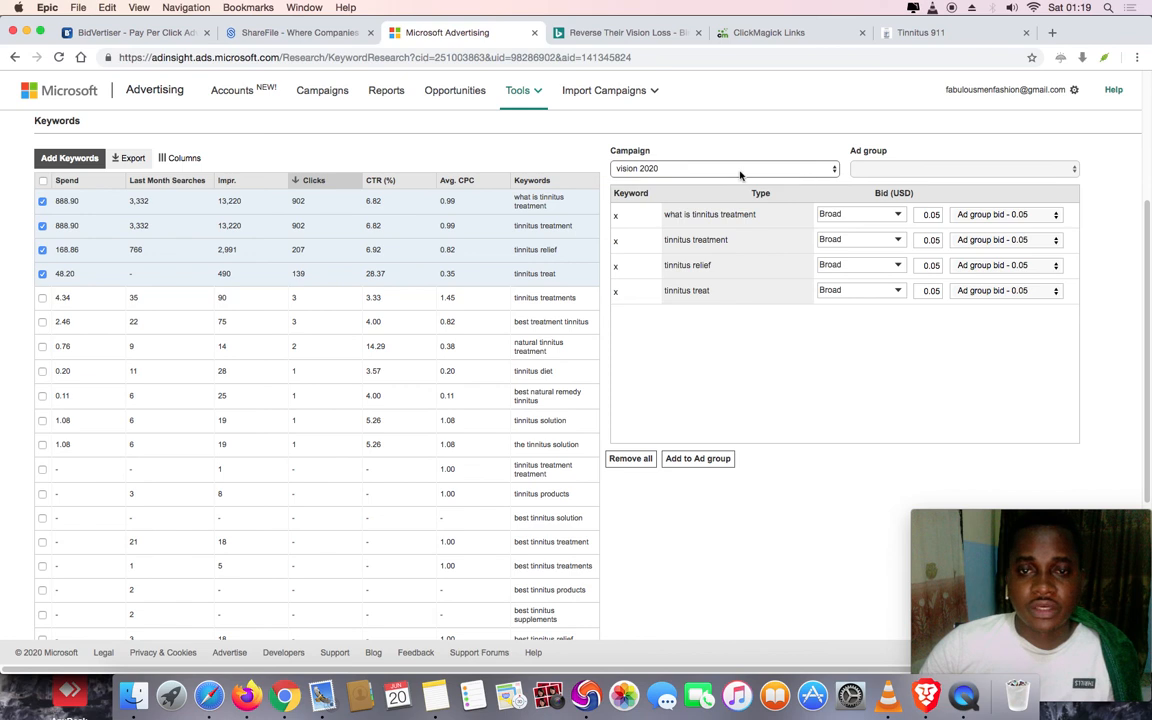
pyautogui.scroll(2, 712, 215)
pyautogui.scroll(3, 712, 215)
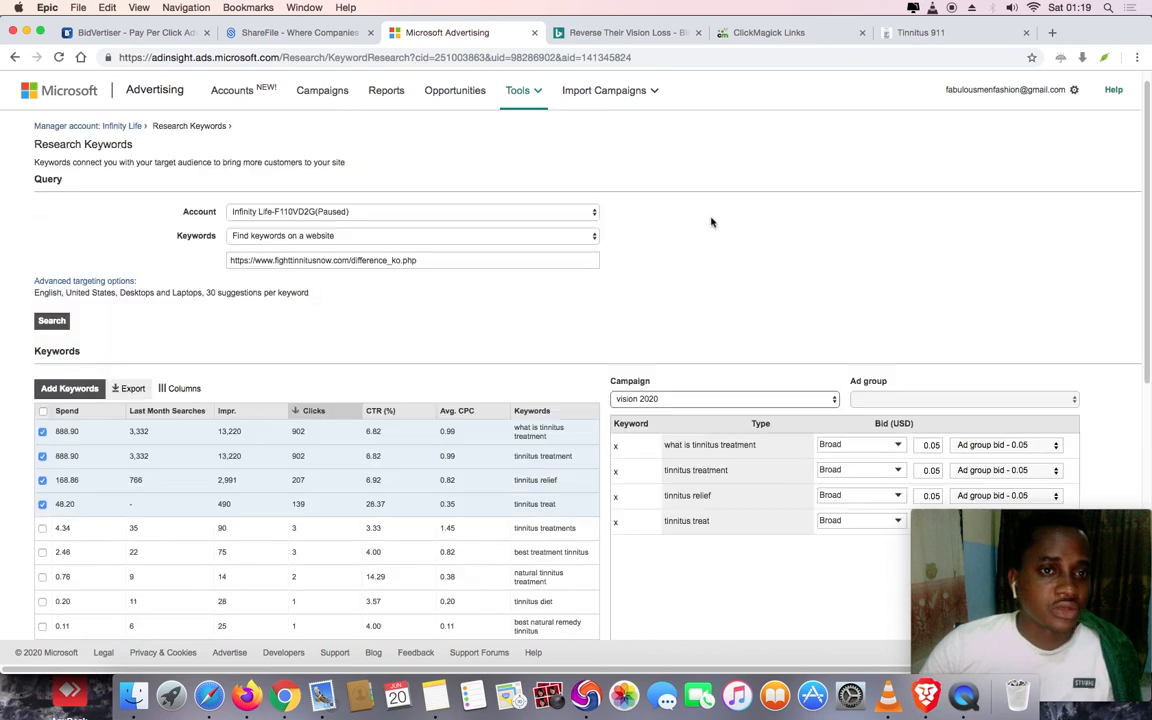
pyautogui.scroll(-3, 712, 222)
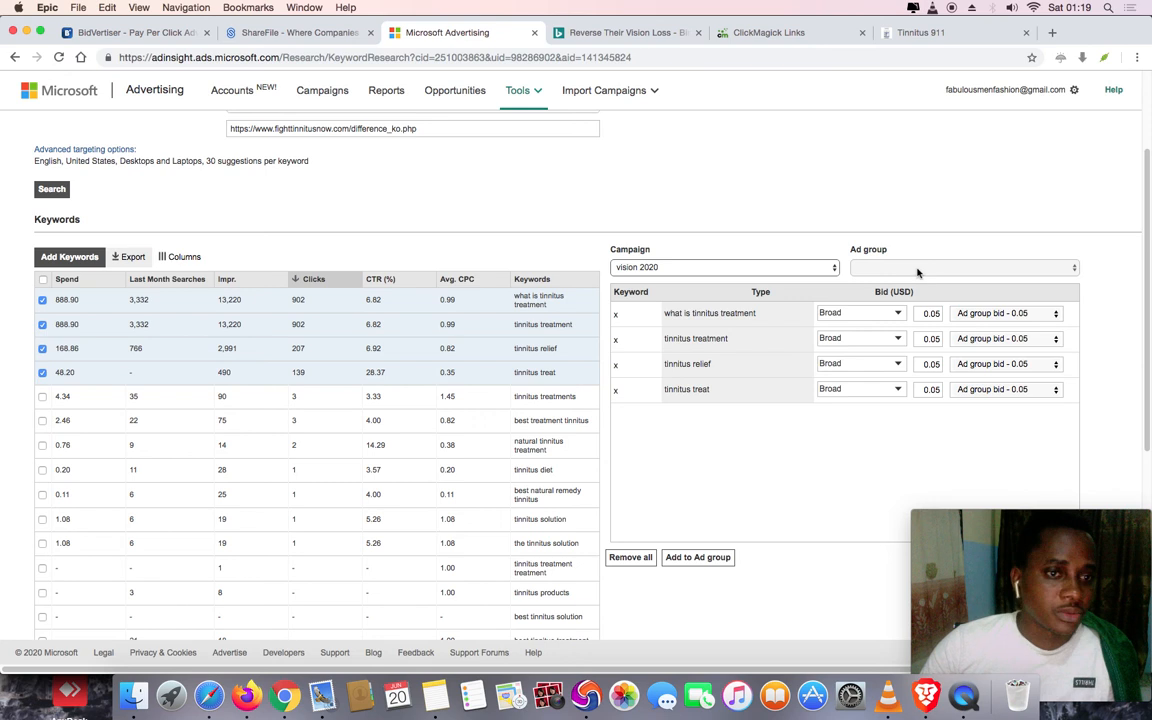
pyautogui.click(699, 558)
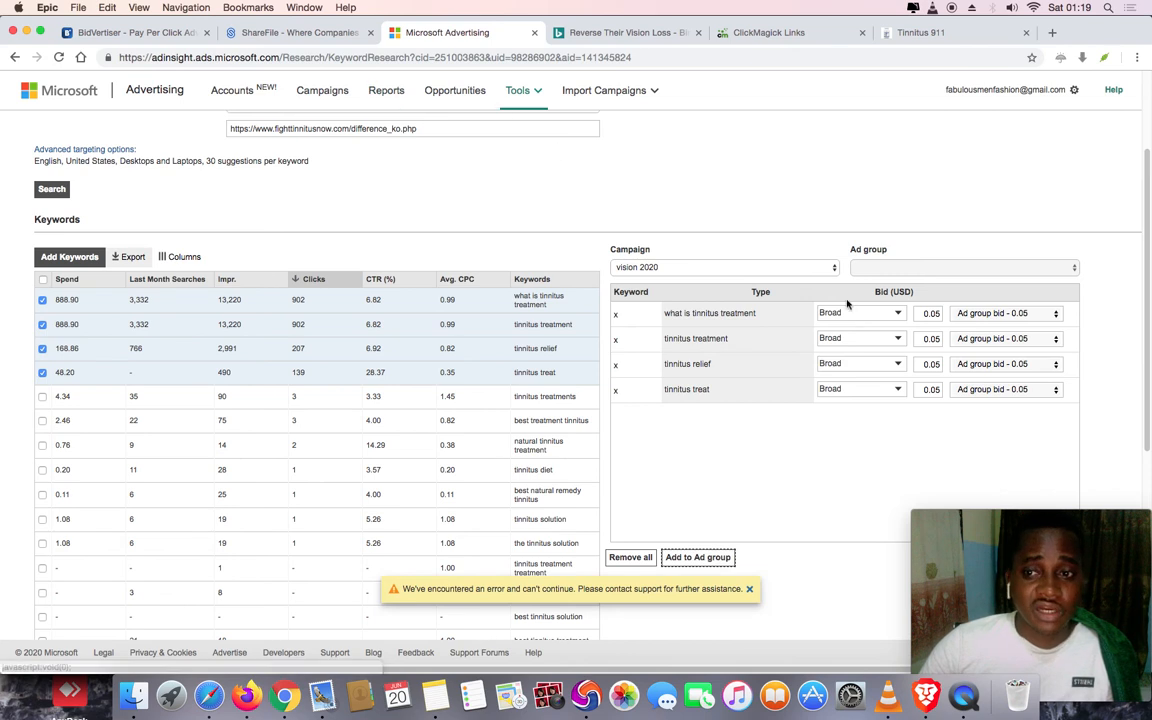
# Check the match type and bid options available for the keyword "what is tinnitus treatment"
pyautogui.click(876, 313)
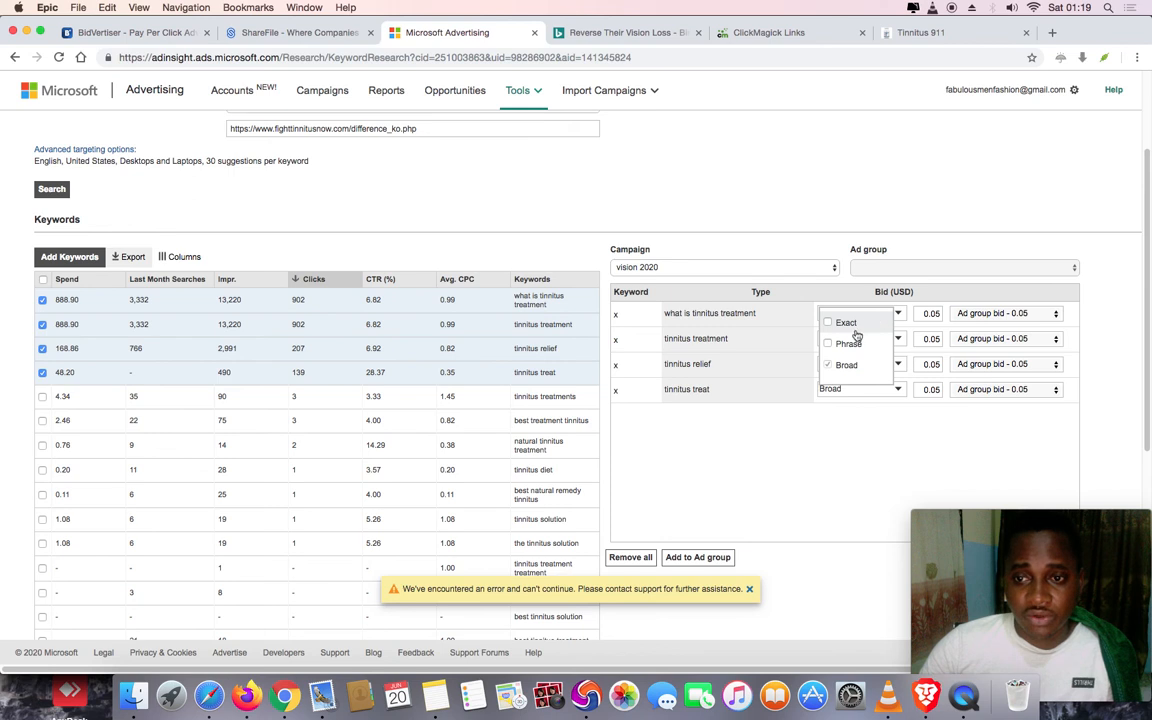
pyautogui.click(848, 430)
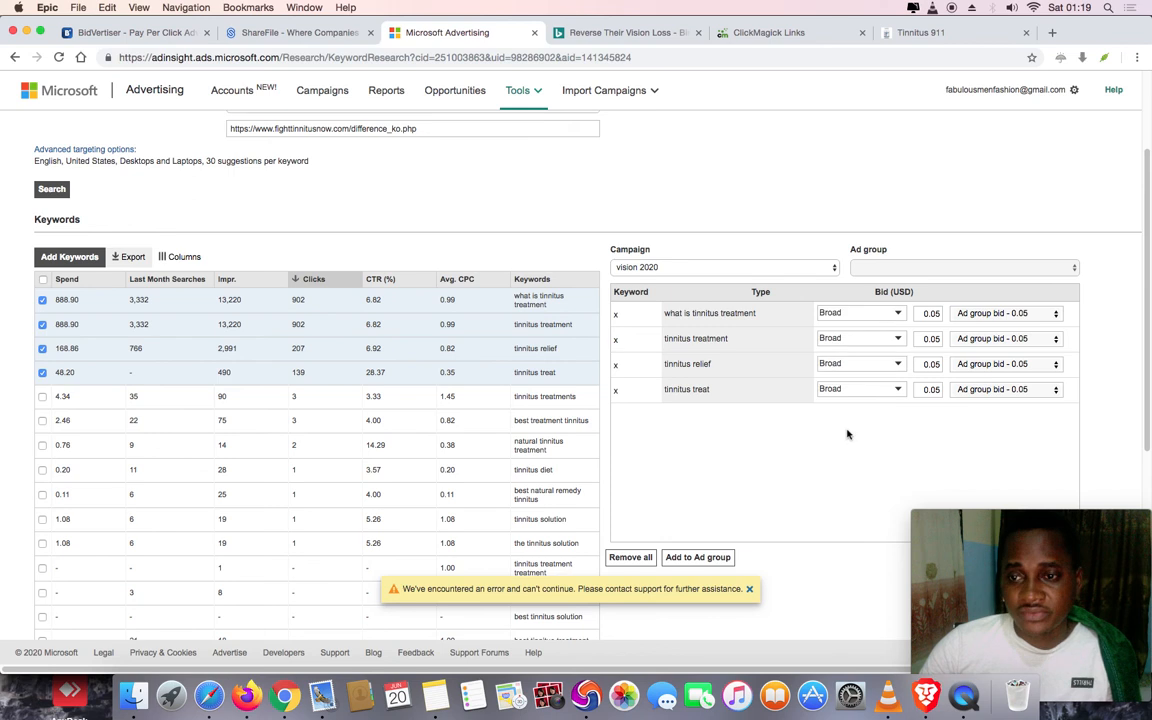
pyautogui.click(982, 314)
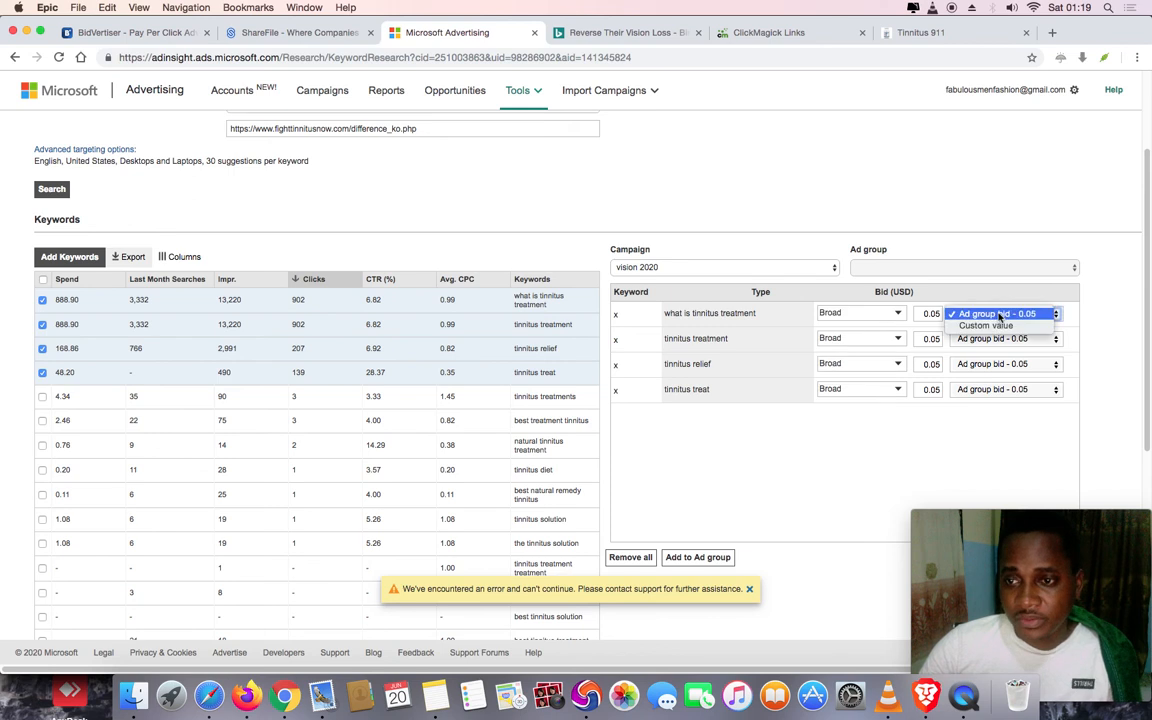
pyautogui.click(928, 410)
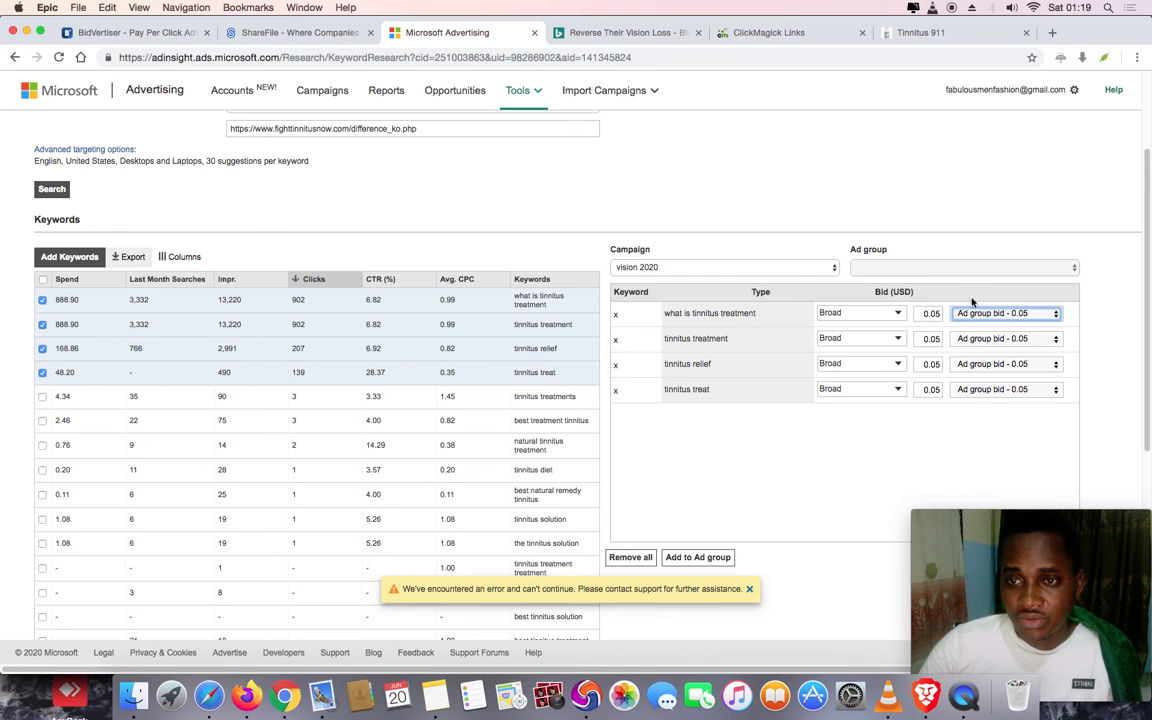
pyautogui.scroll(-5, 921, 336)
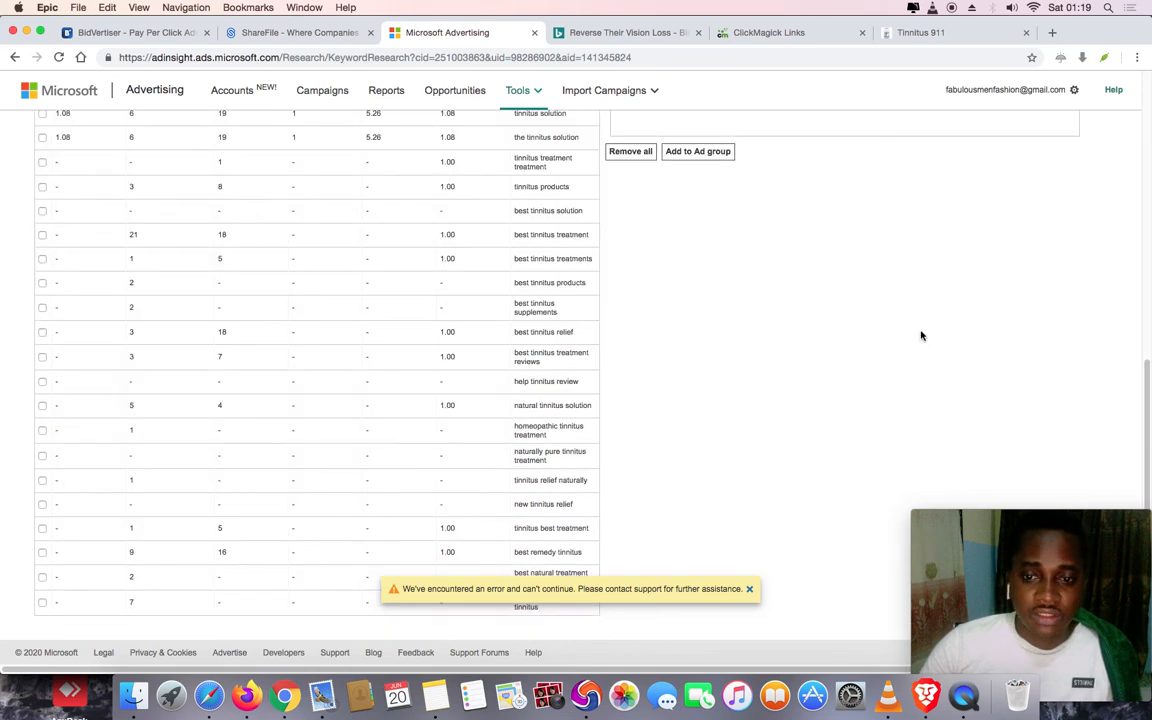
pyautogui.scroll(5, 921, 336)
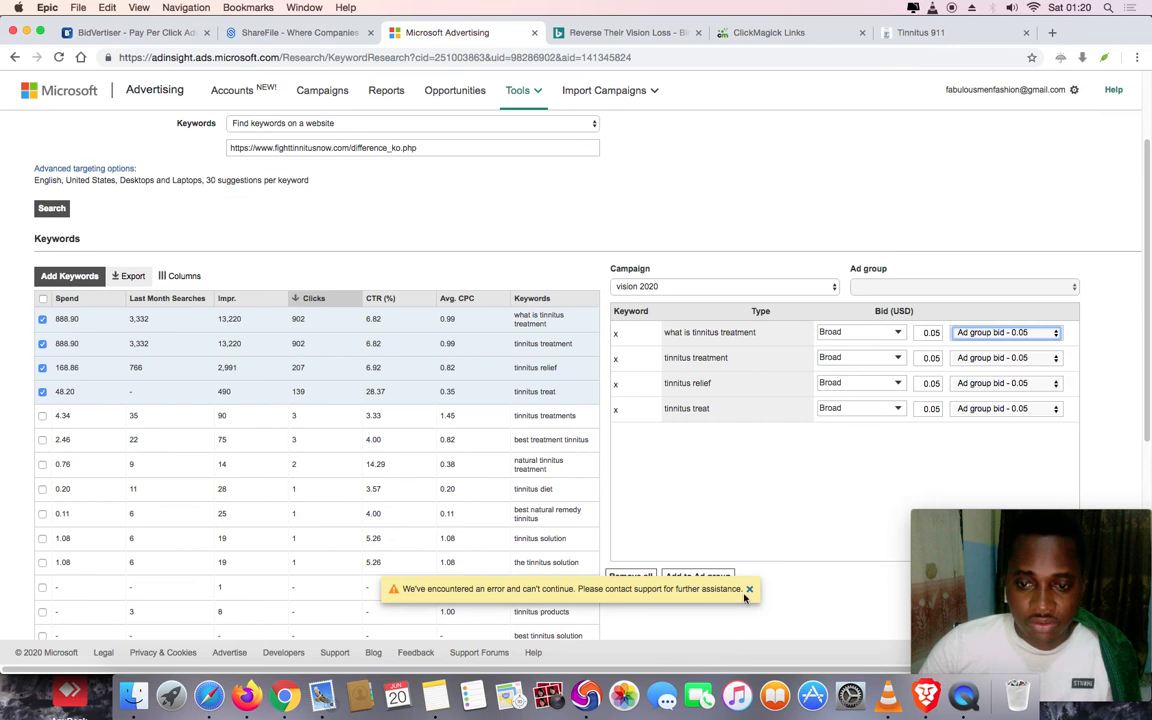
# Remove all keywords from the campaign's keyword list and export the keyword suggestions
pyautogui.click(748, 590)
pyautogui.click(630, 577)
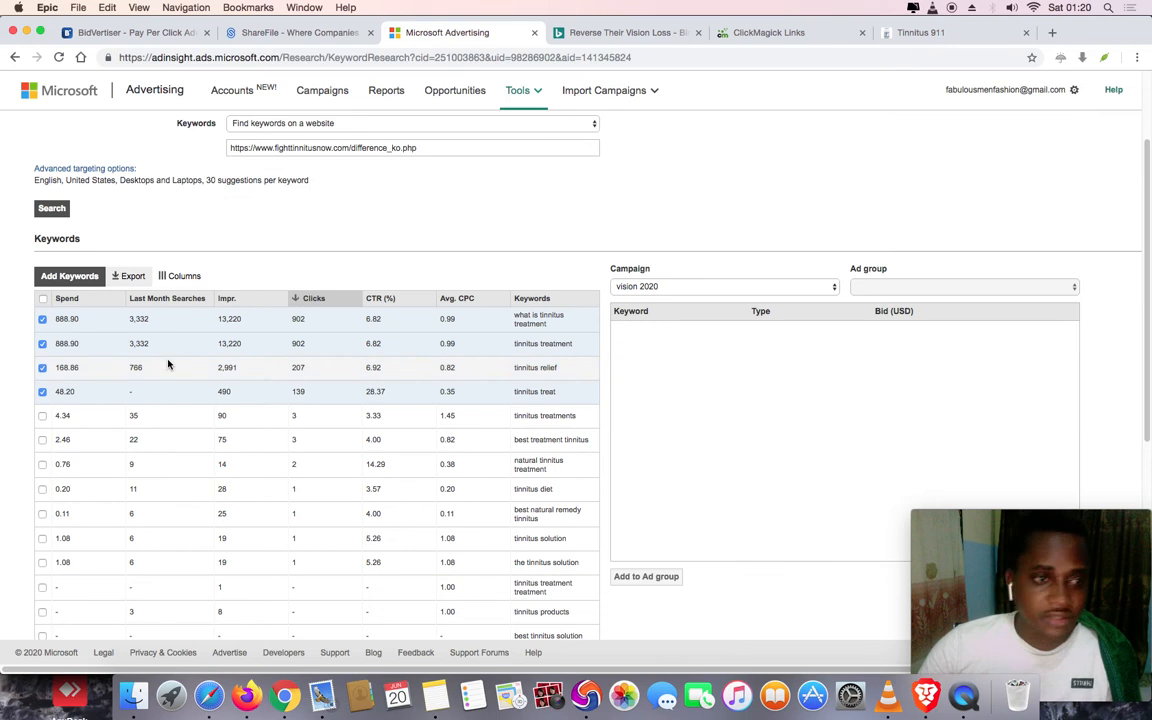
pyautogui.click(128, 274)
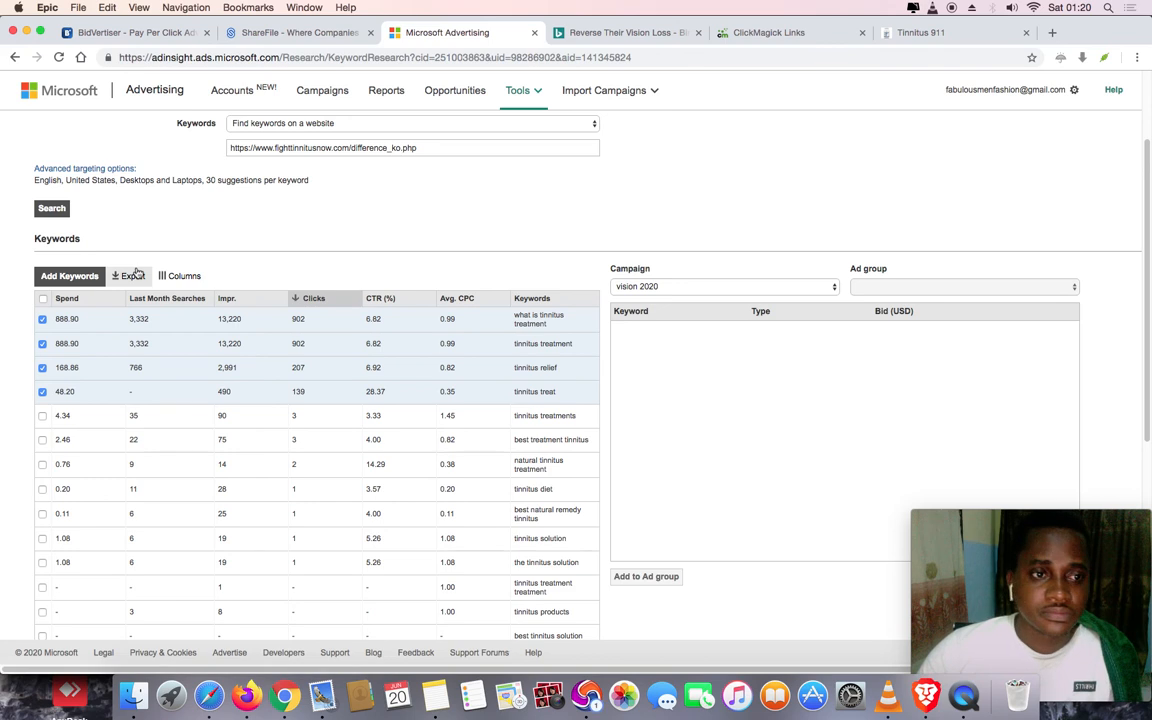
# Switch the keyword research method to "Find keywords related to a word or phrase"
pyautogui.click(435, 147)
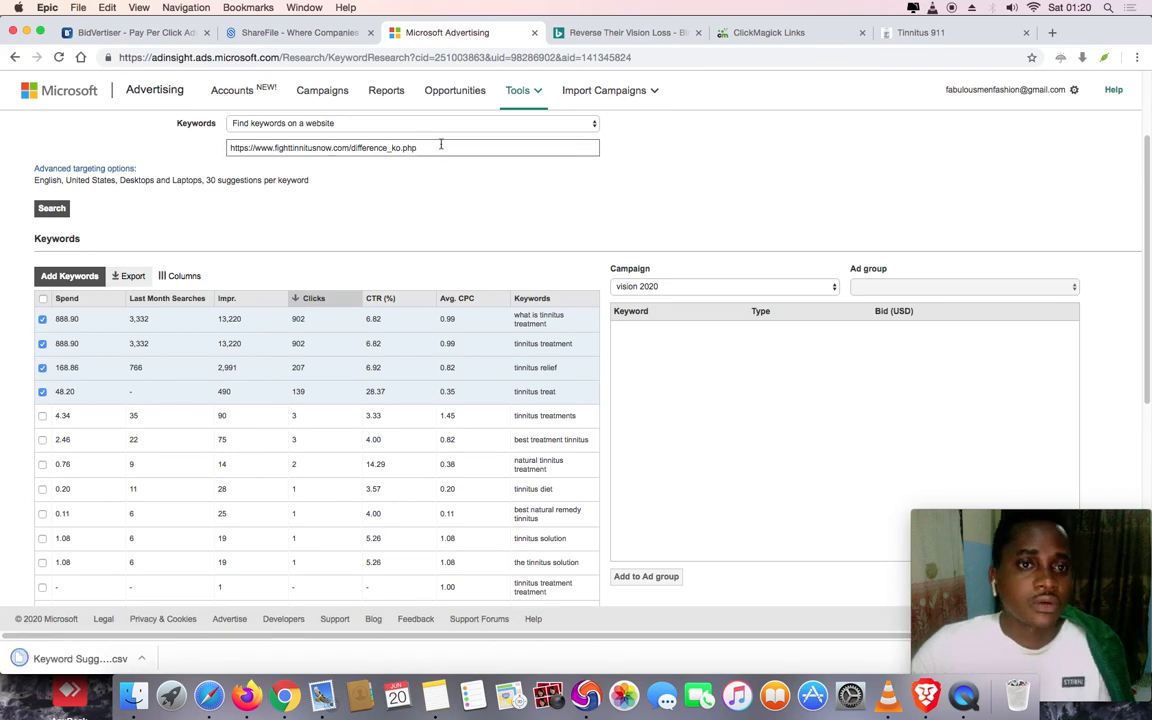
pyautogui.scroll(1, 435, 173)
pyautogui.click(416, 148)
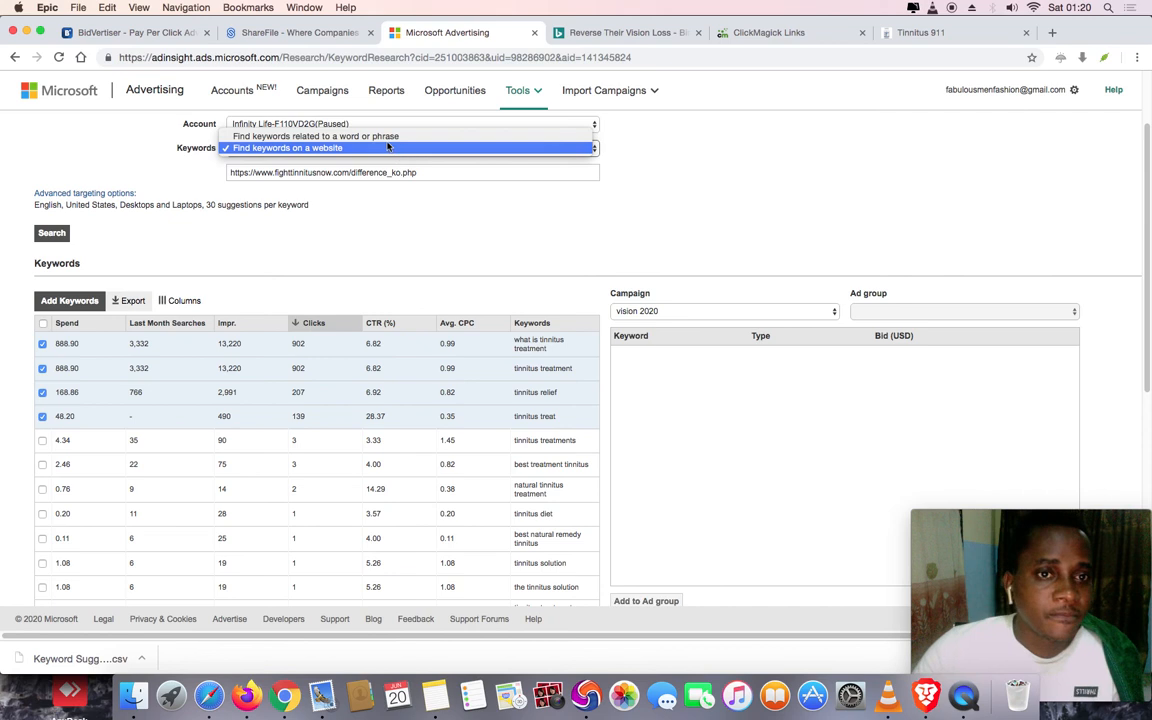
pyautogui.click(388, 137)
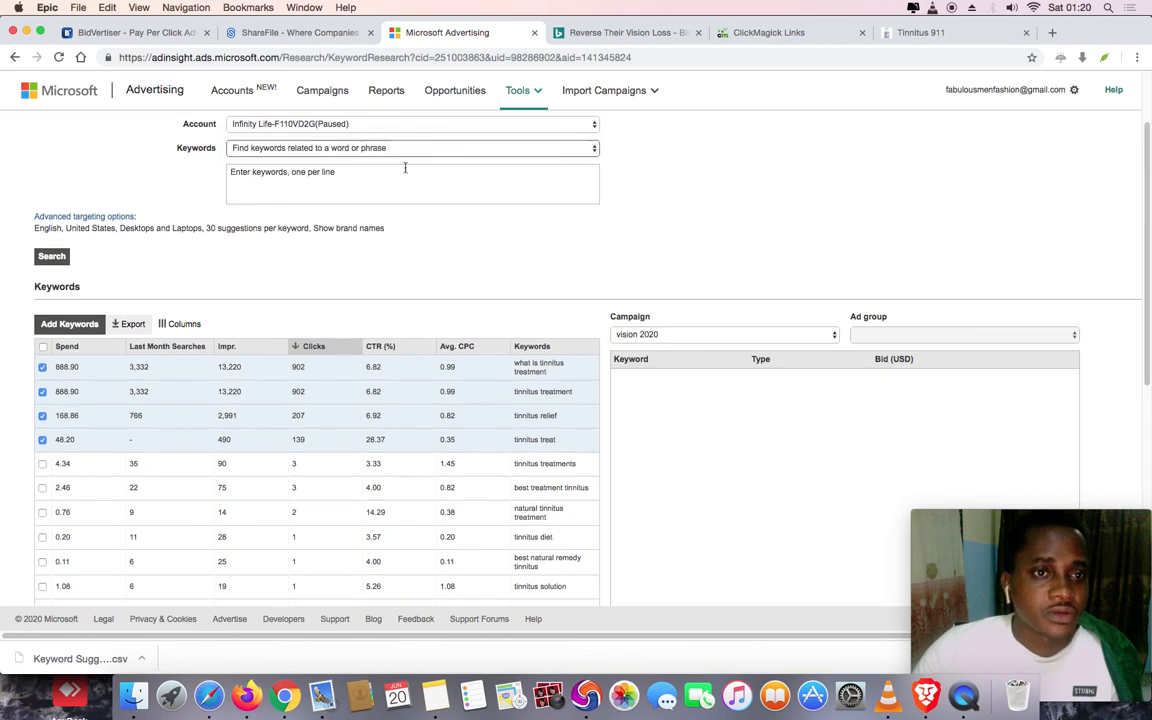
# Enter the seed keywords "tinnitus treatment", "how to treat tinnitus" and "home remedy for tinnitus" on separate lines
pyautogui.click(231, 172)
pyautogui.write('tinnitu')
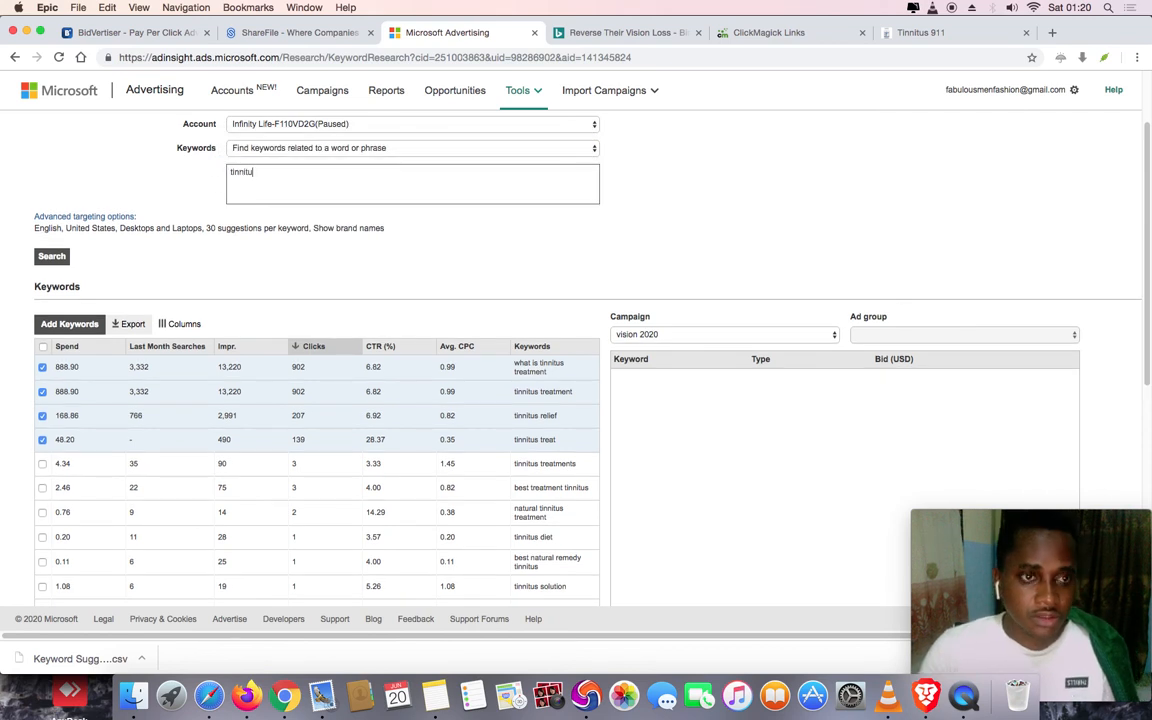
pyautogui.write('s treatment')
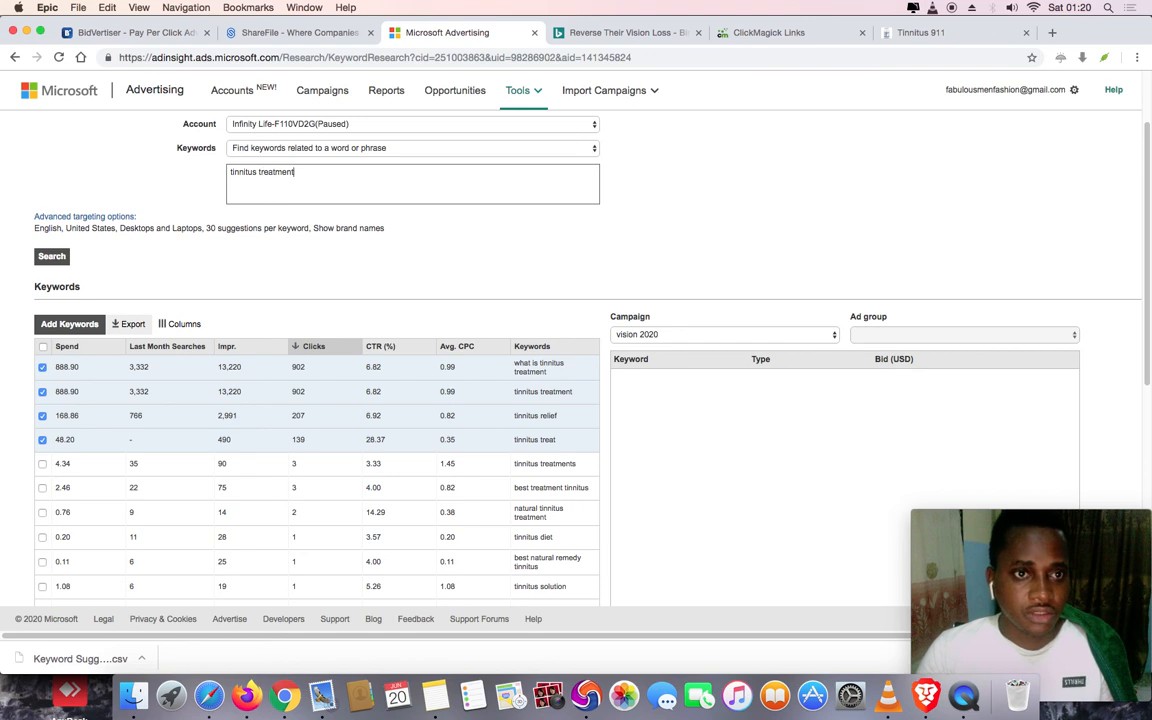
pyautogui.press('Return')
pyautogui.write('how to ')
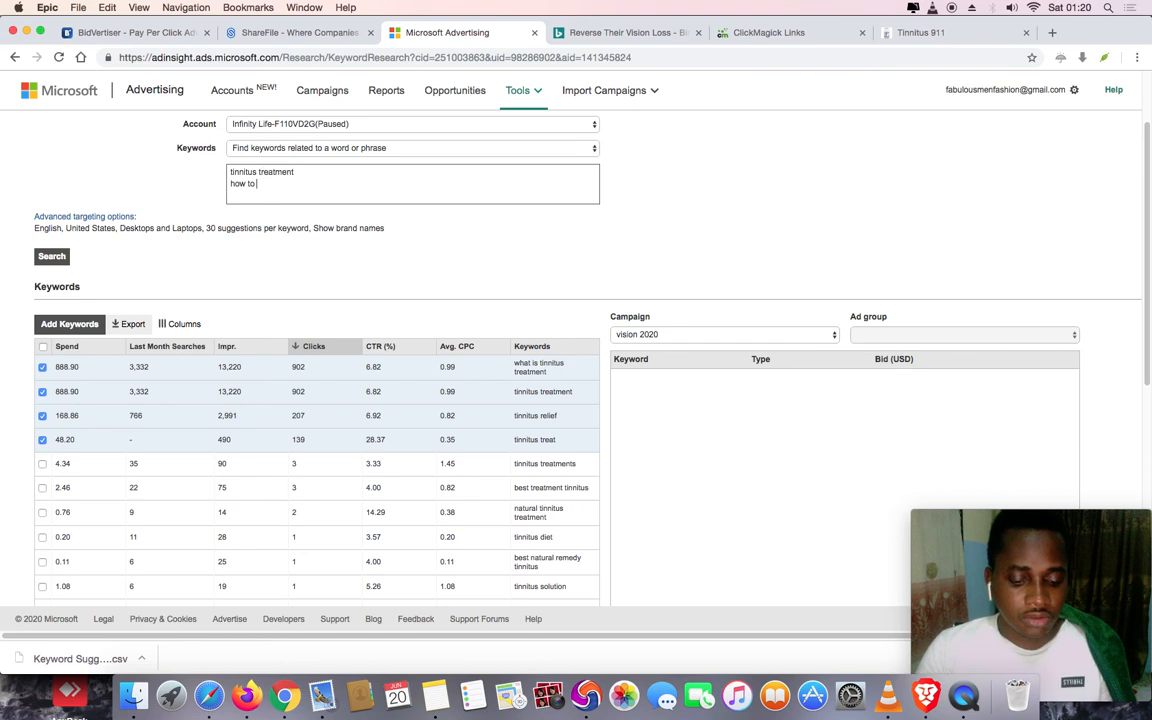
pyautogui.write('treat tinn')
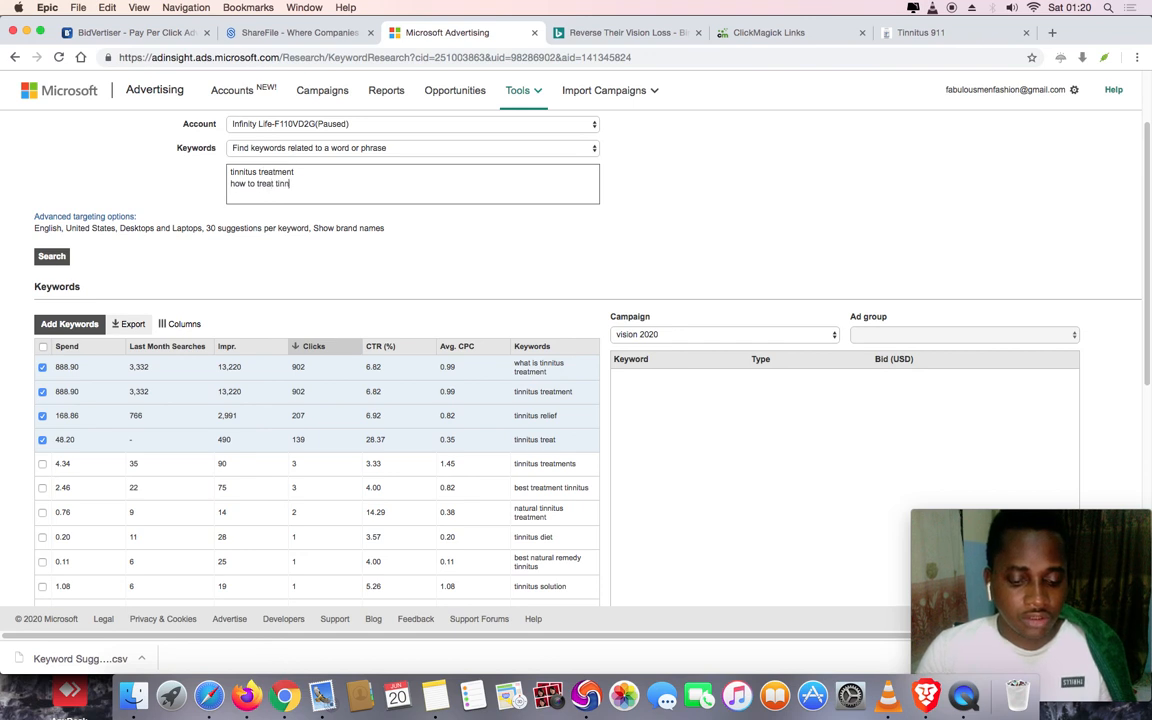
pyautogui.write('itus home remedyu')
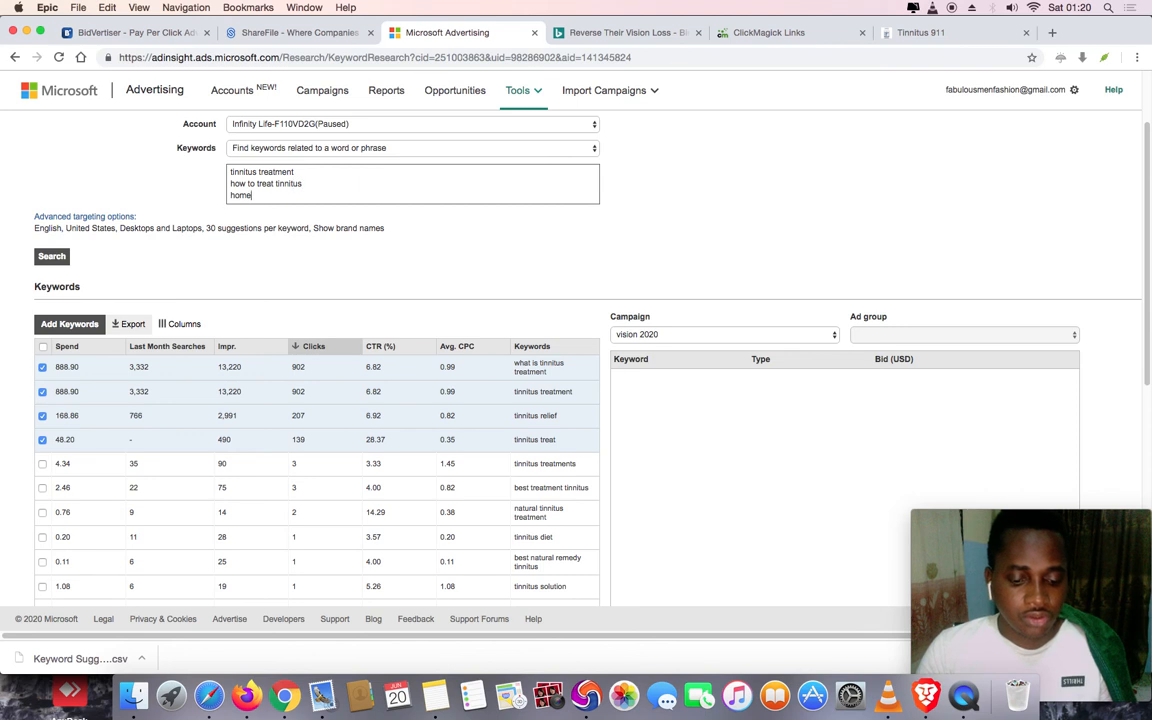
pyautogui.press('BackSpace')
pyautogui.press('BackSpace')
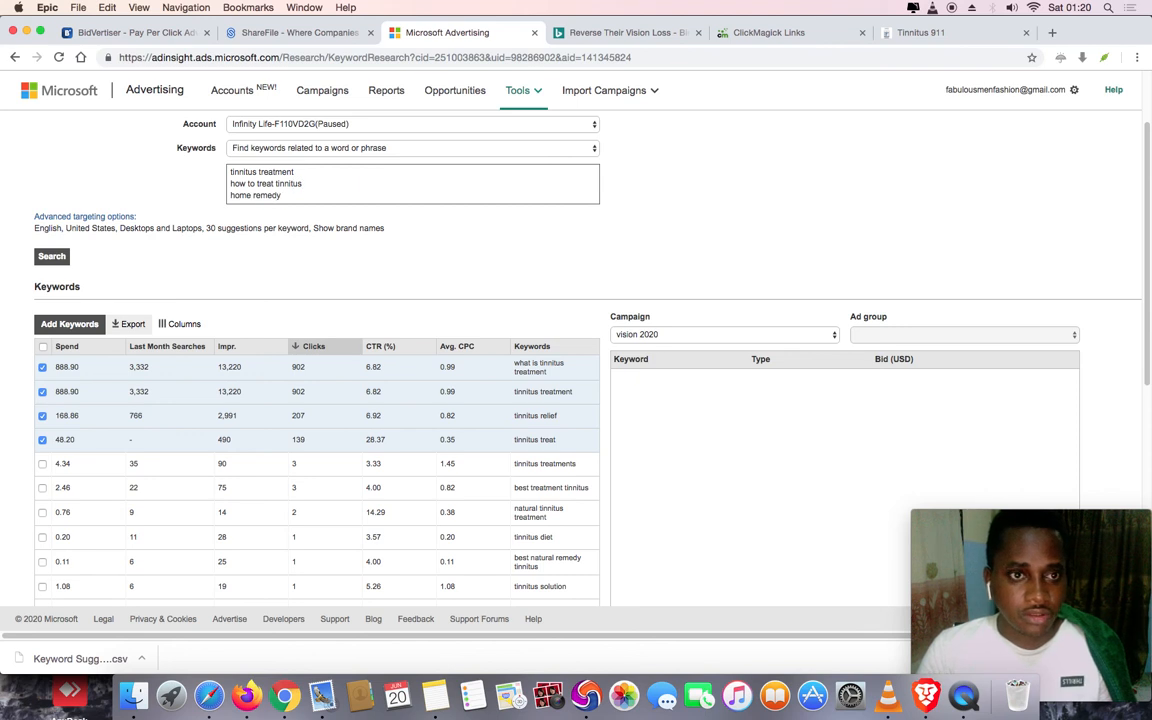
pyautogui.write('for tinnitus')
pyautogui.press('Return')
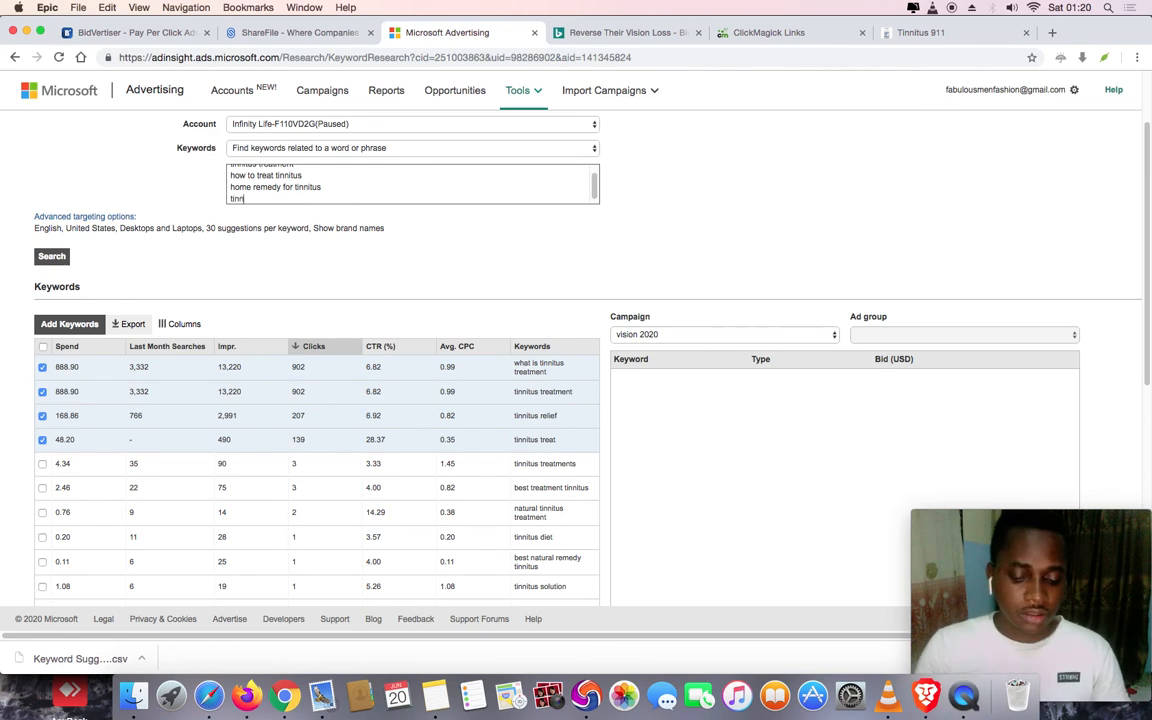
# Add the seed keywords "tinnitus", "ringing in the ear" and "noise in the ear", and run the keyword search
pyautogui.press('Return')
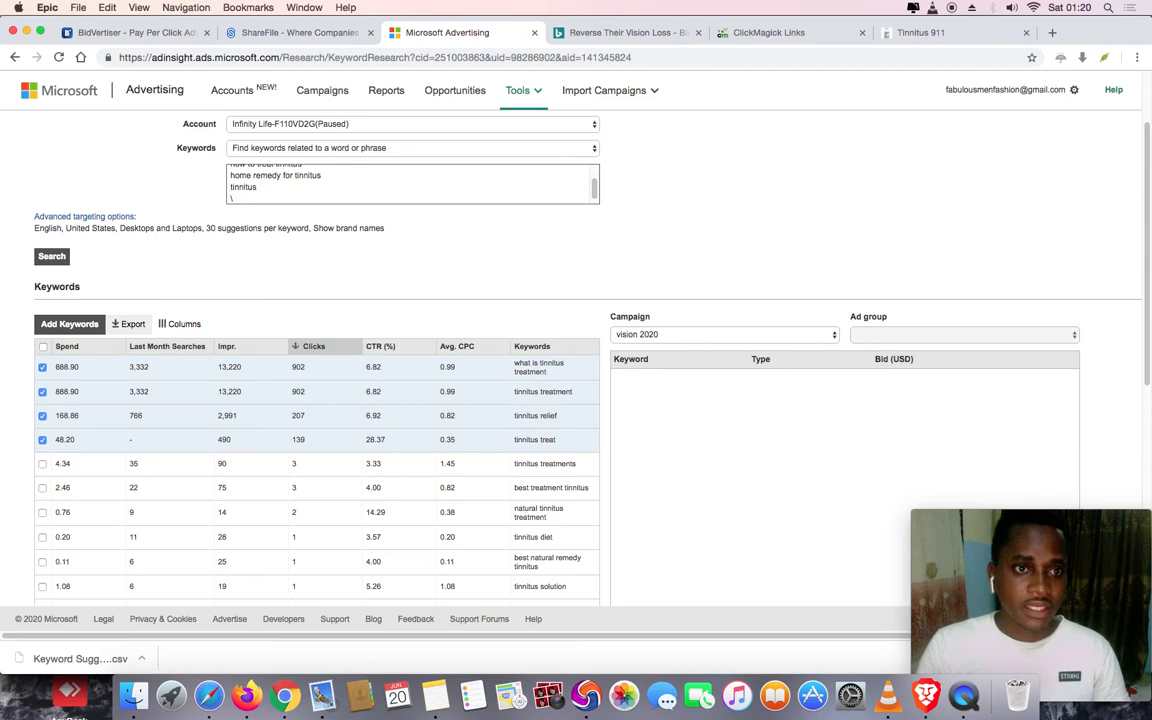
pyautogui.write('ring')
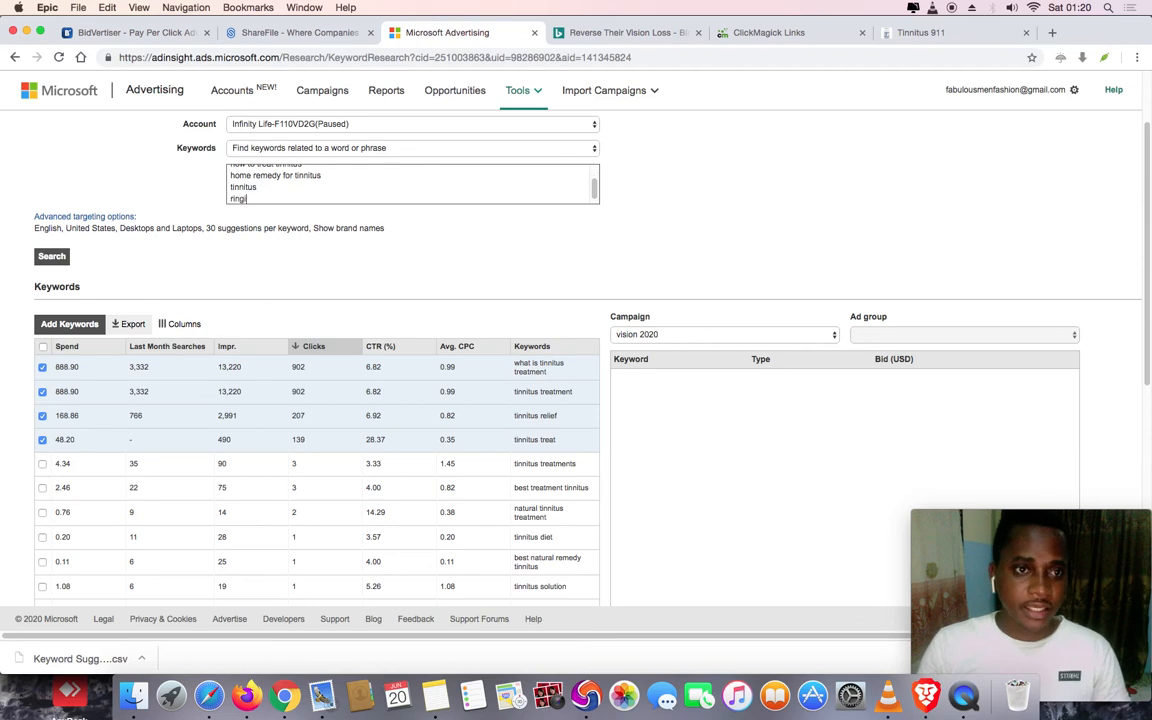
pyautogui.write('ing in the e')
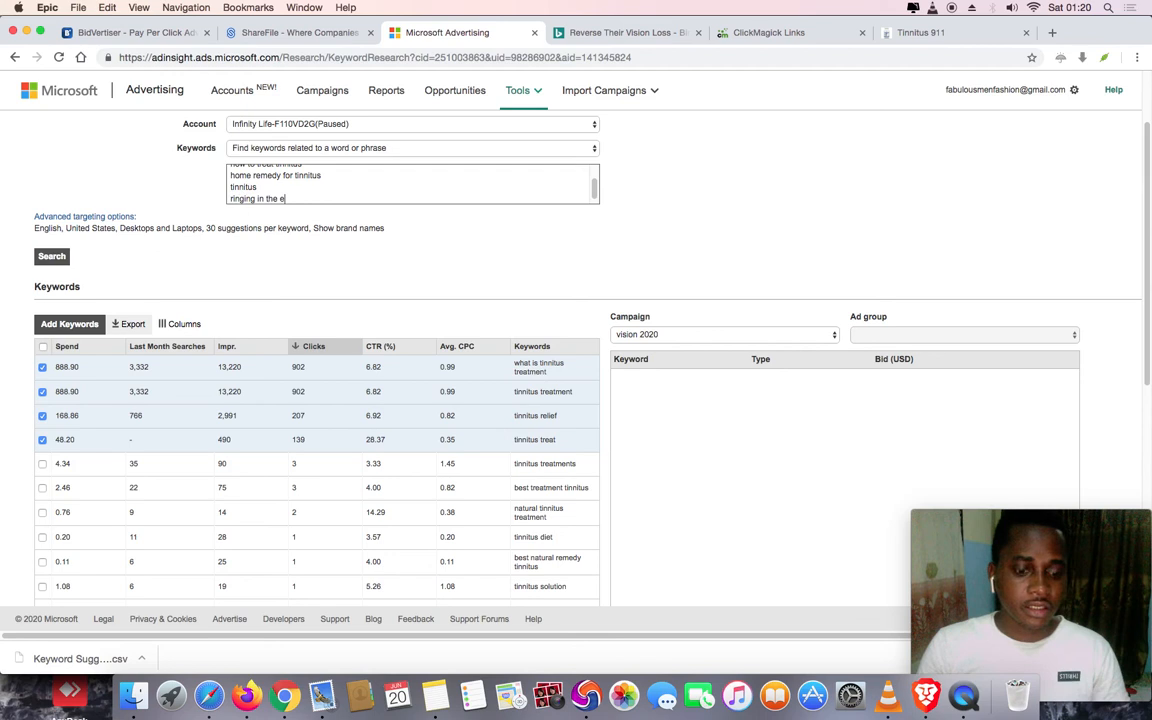
pyautogui.write('ar')
pyautogui.press('Return')
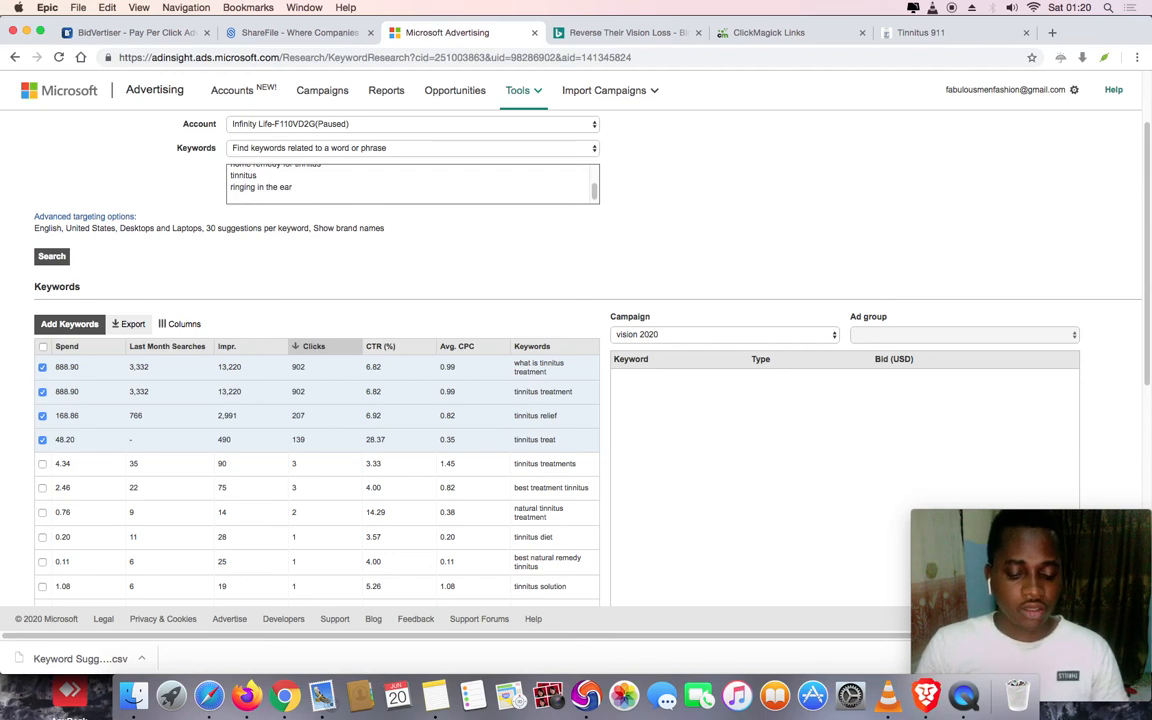
pyautogui.write('noise in the ')
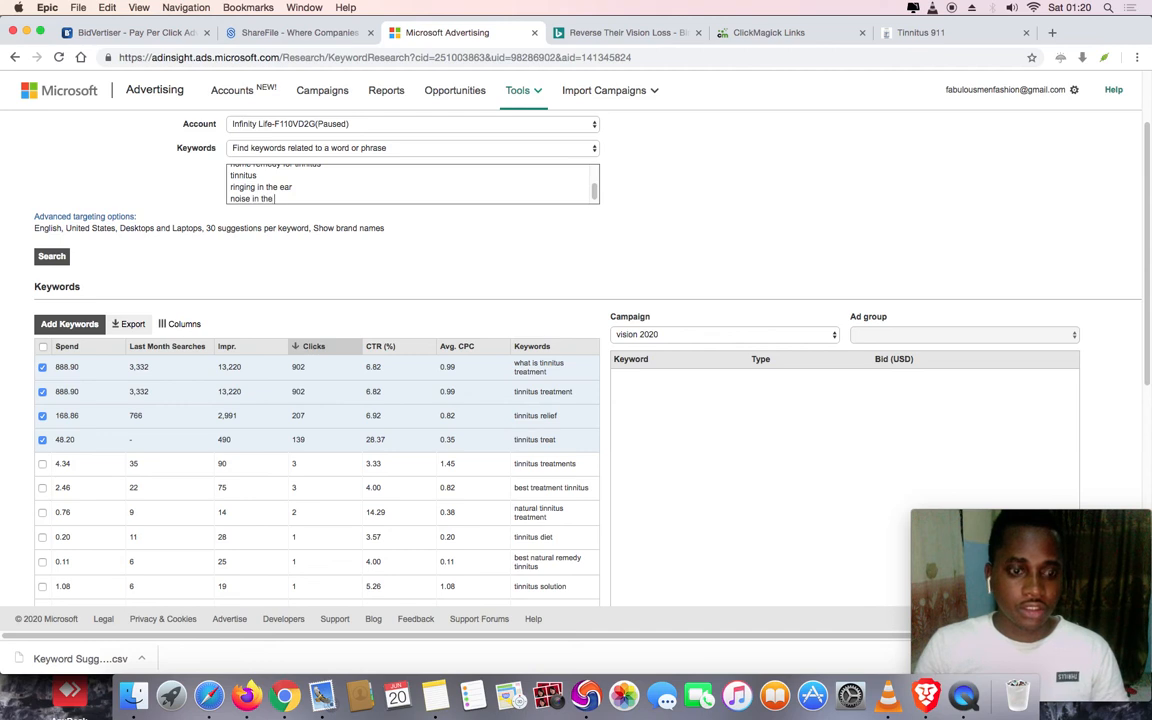
pyautogui.write('ear')
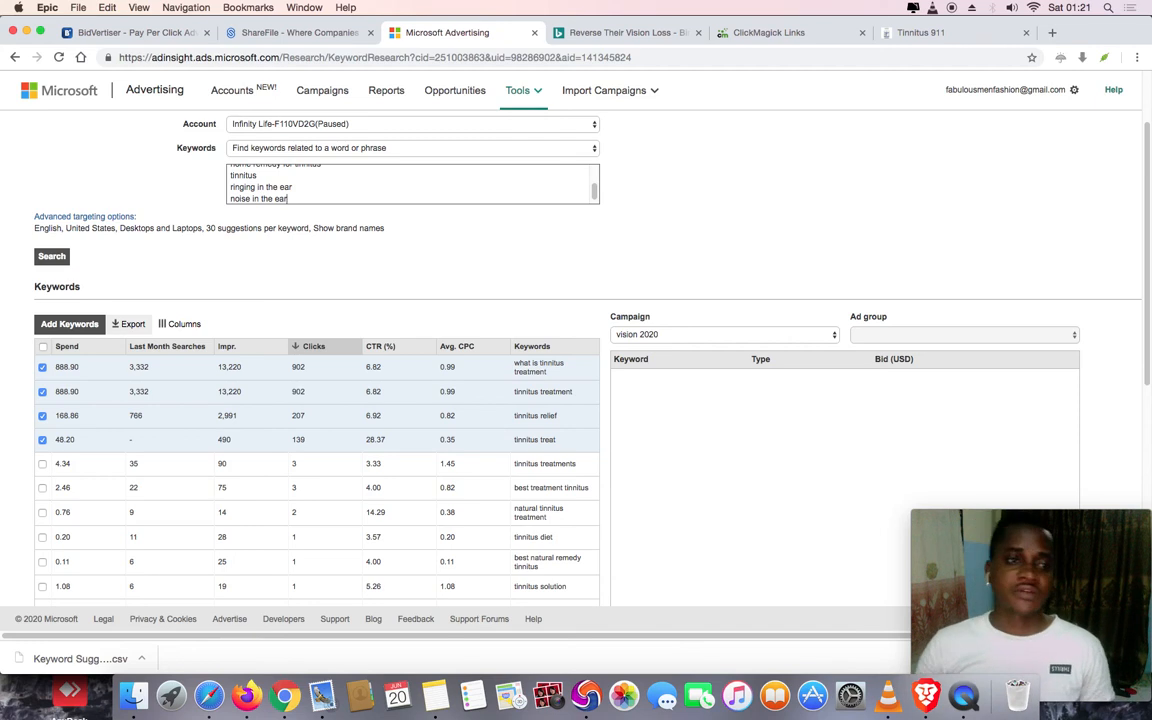
pyautogui.click(49, 257)
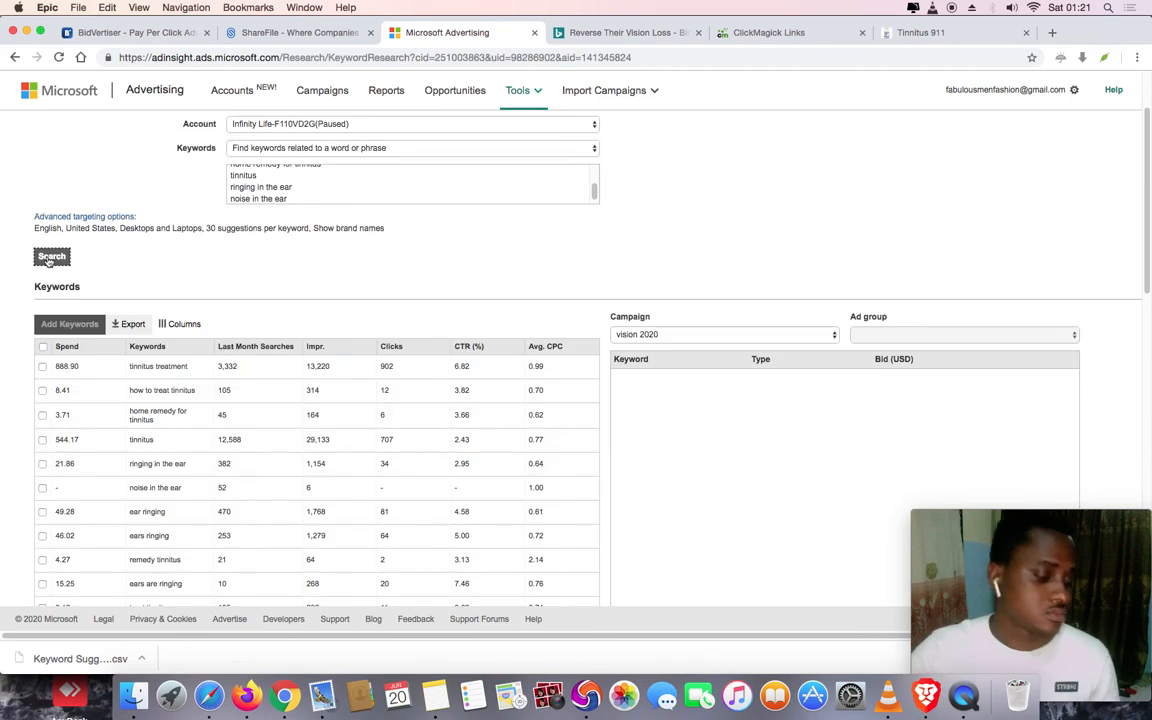
# Sort the keyword suggestions by clicks in descending order and export the list
pyautogui.click(402, 350)
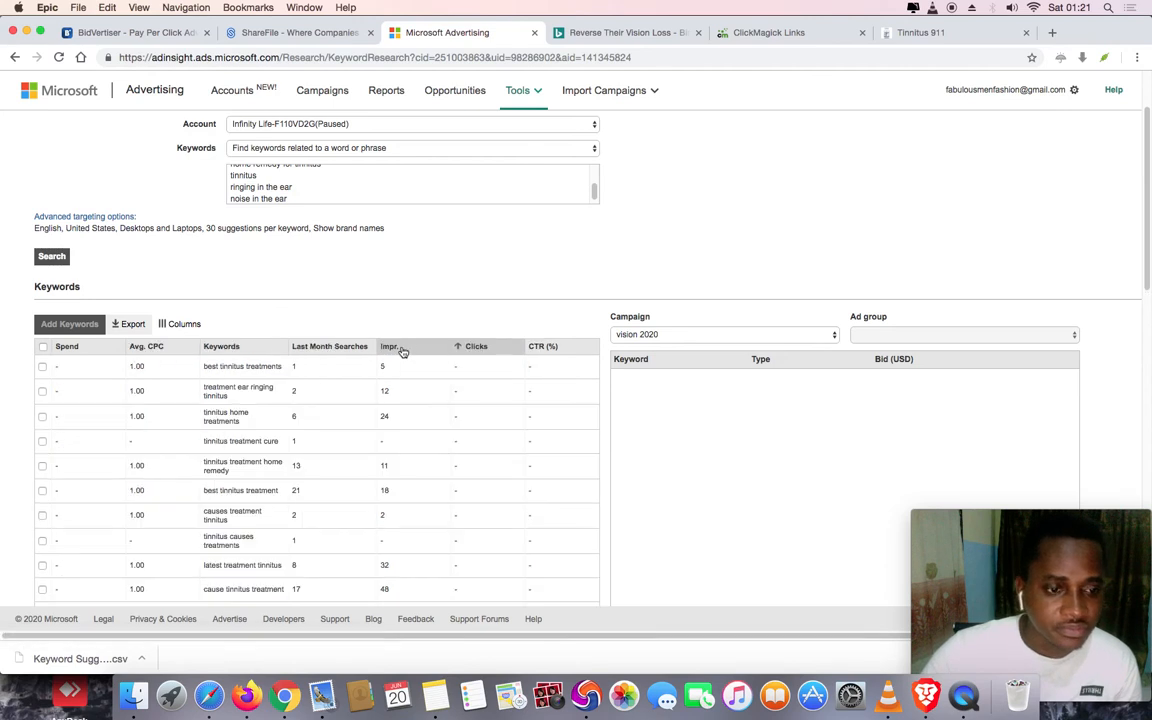
pyautogui.click(474, 348)
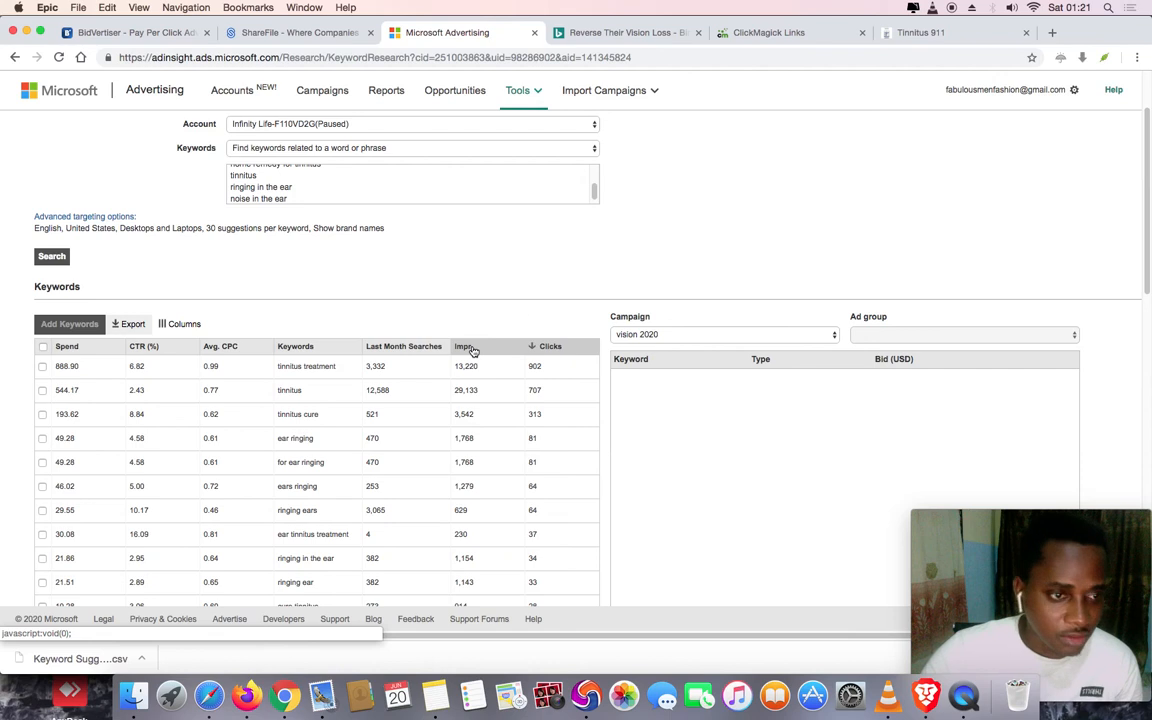
pyautogui.scroll(-2, 532, 290)
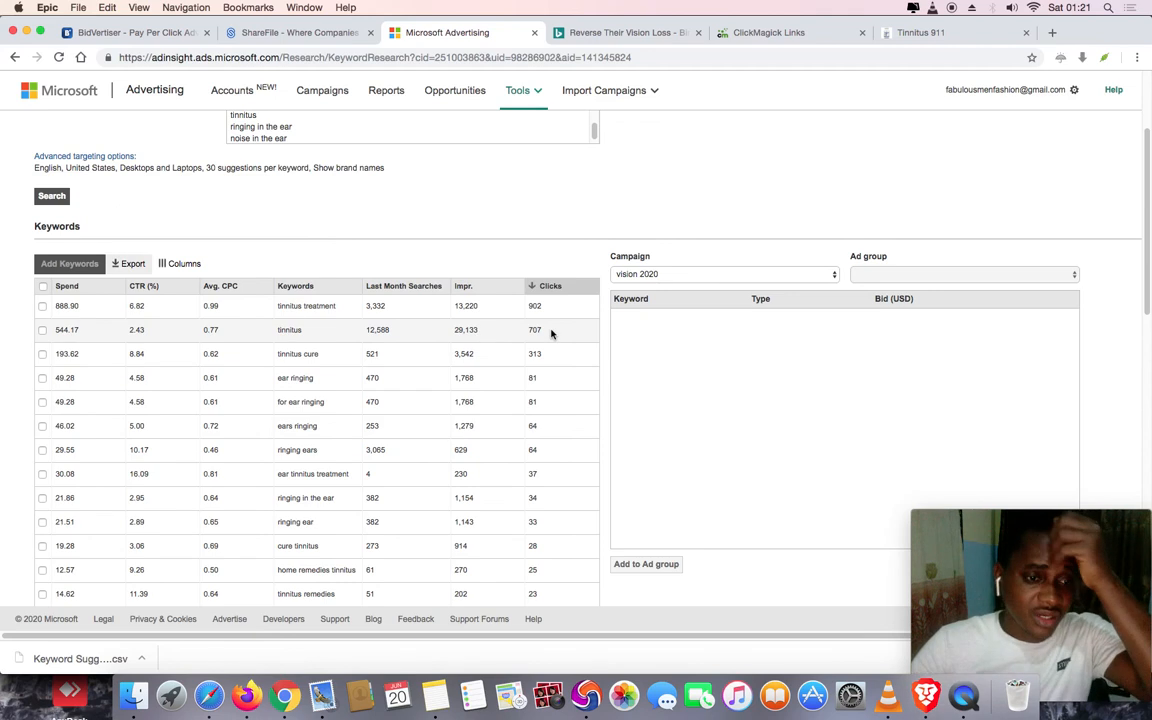
pyautogui.scroll(-2, 443, 357)
pyautogui.scroll(-3, 443, 356)
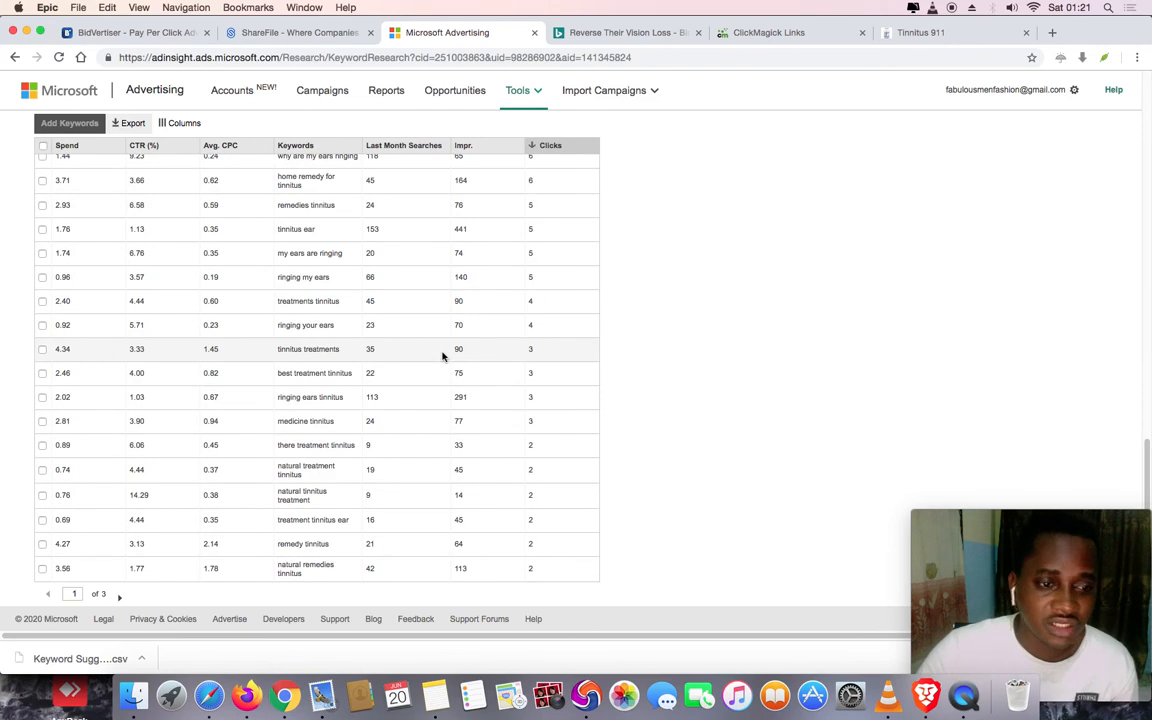
pyautogui.scroll(10, 443, 356)
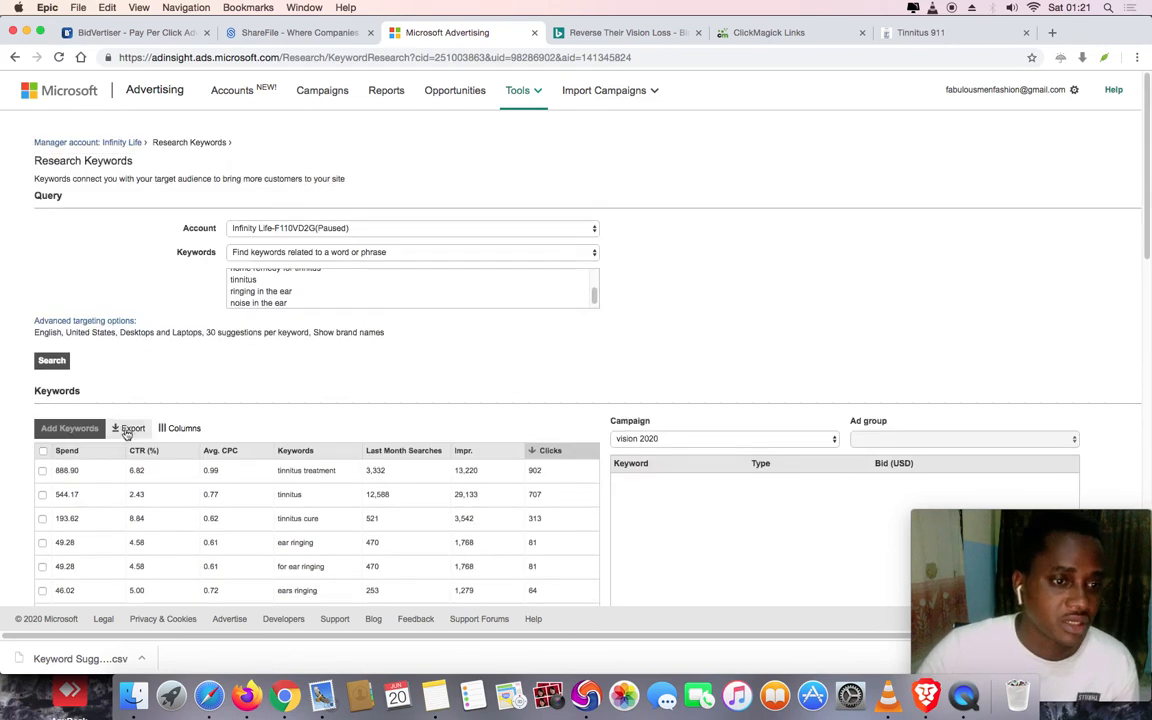
pyautogui.click(129, 428)
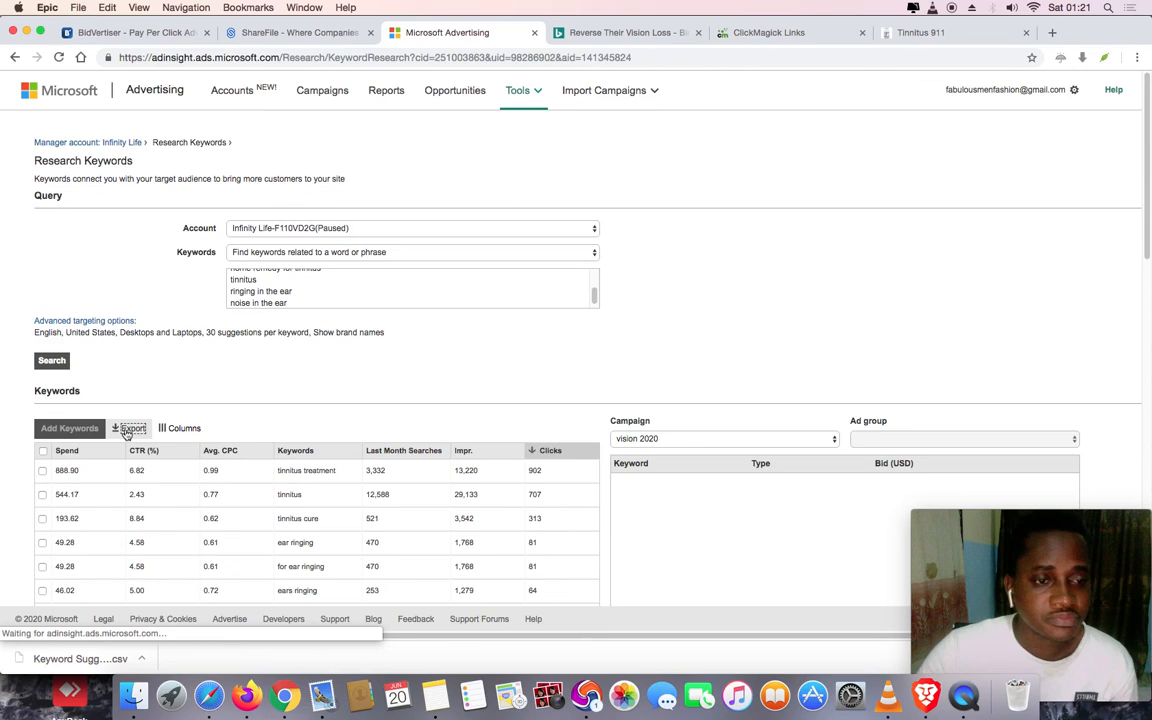
# Select all the seed keywords, switch to the Notes app and look through the saved notes, including the tinnitus tracking link note
pyautogui.click(340, 298)
pyautogui.press('super+a')
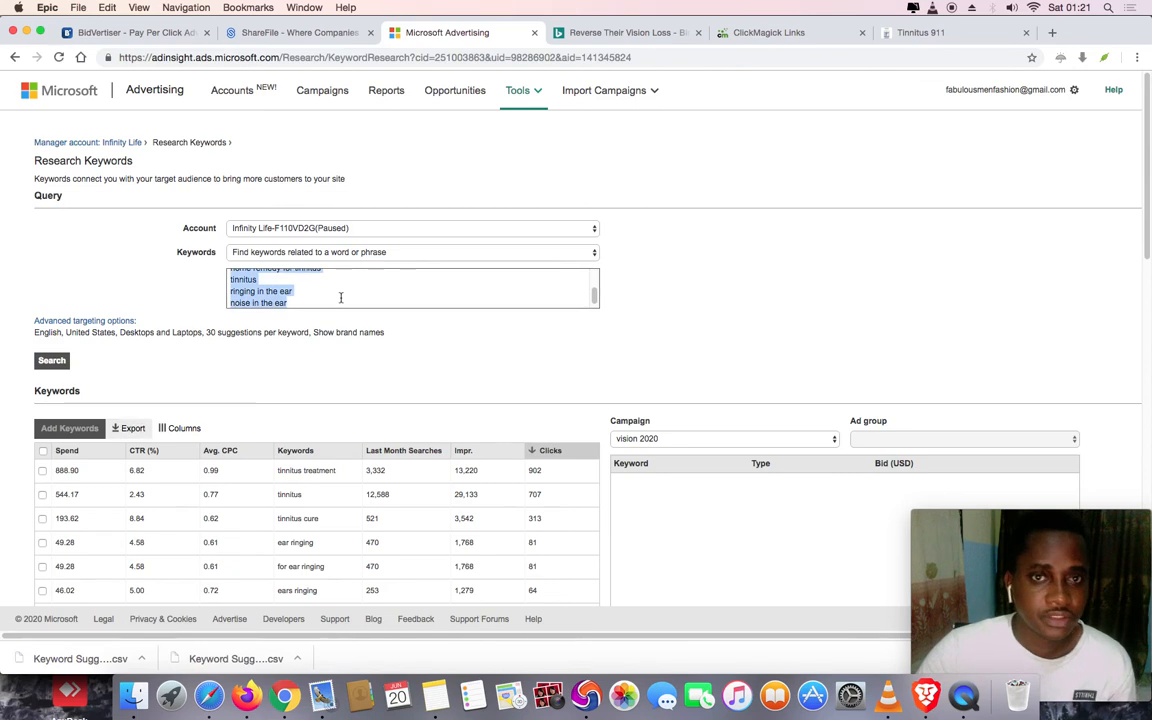
pyautogui.click(435, 694)
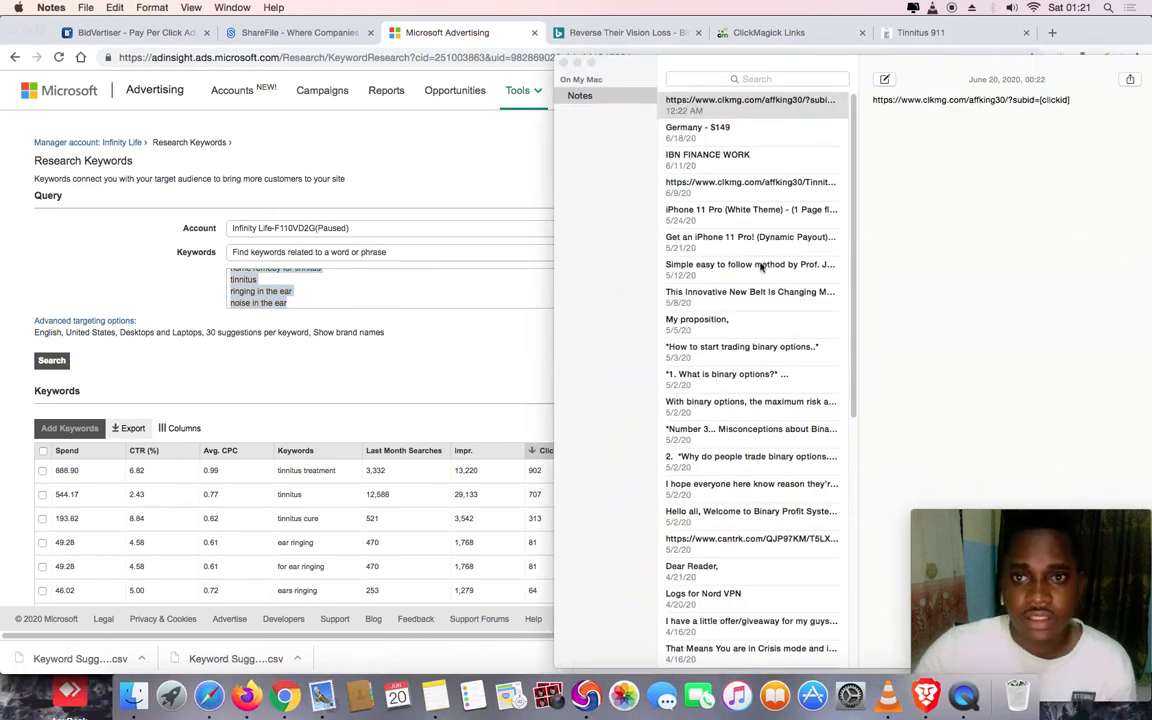
pyautogui.click(767, 190)
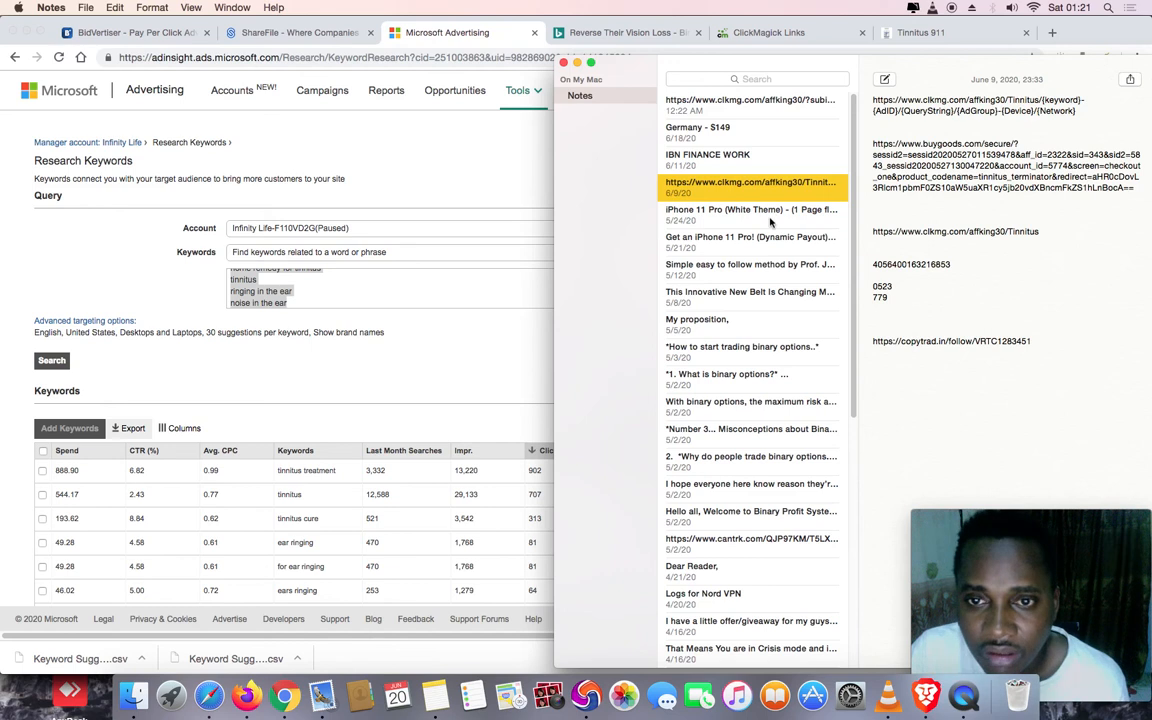
pyautogui.click(772, 216)
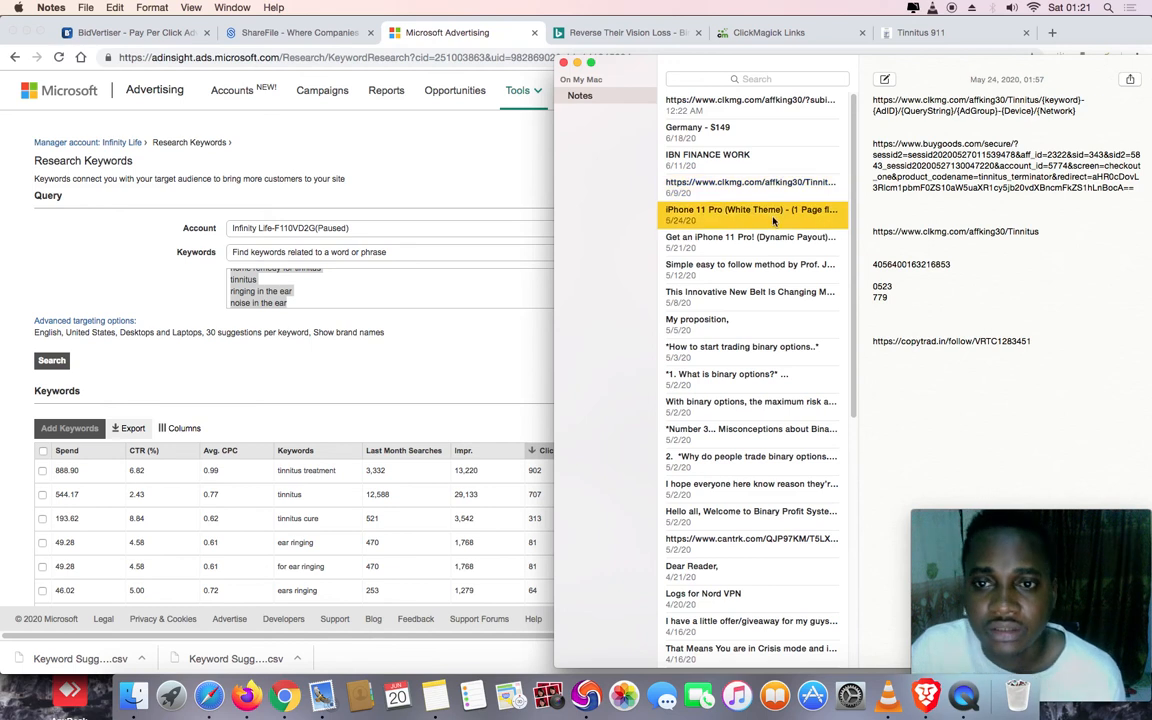
pyautogui.click(771, 238)
pyautogui.click(769, 266)
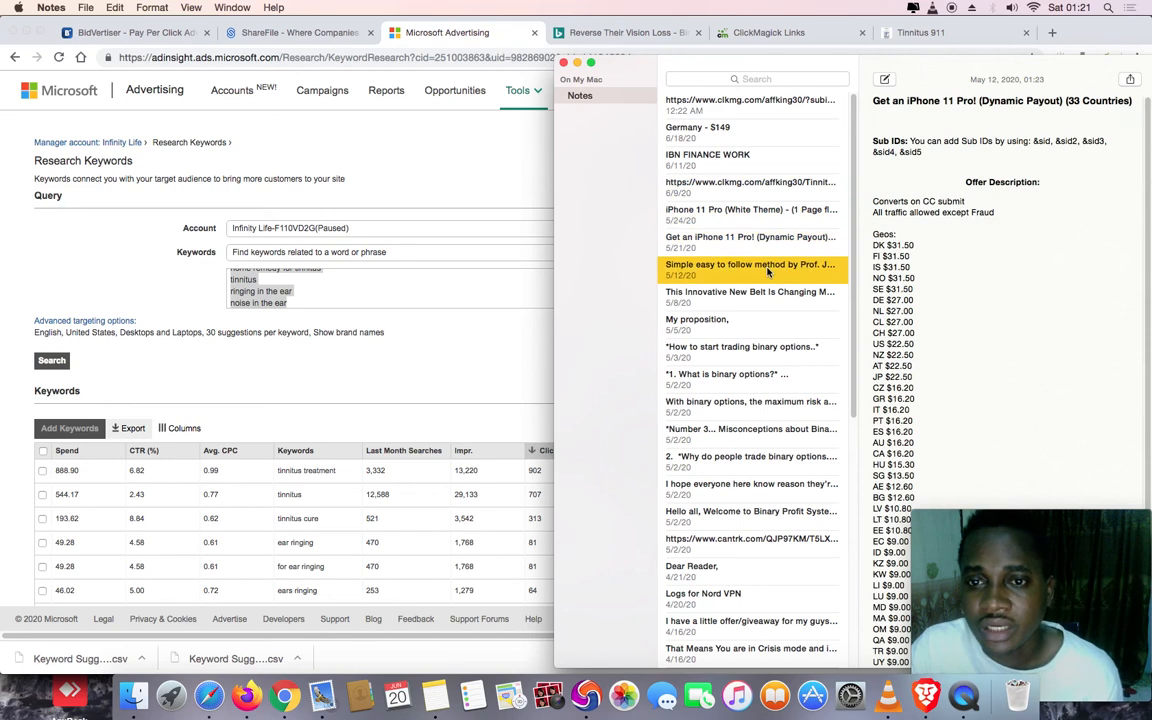
pyautogui.click(769, 294)
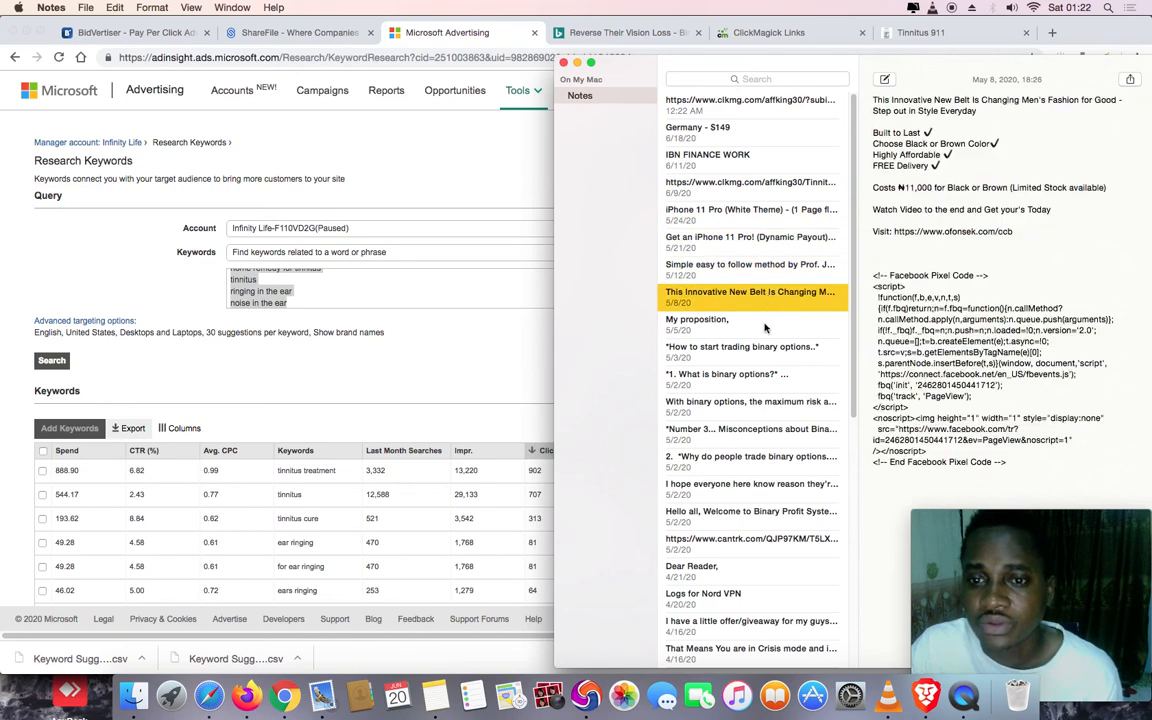
pyautogui.click(766, 326)
pyautogui.click(766, 350)
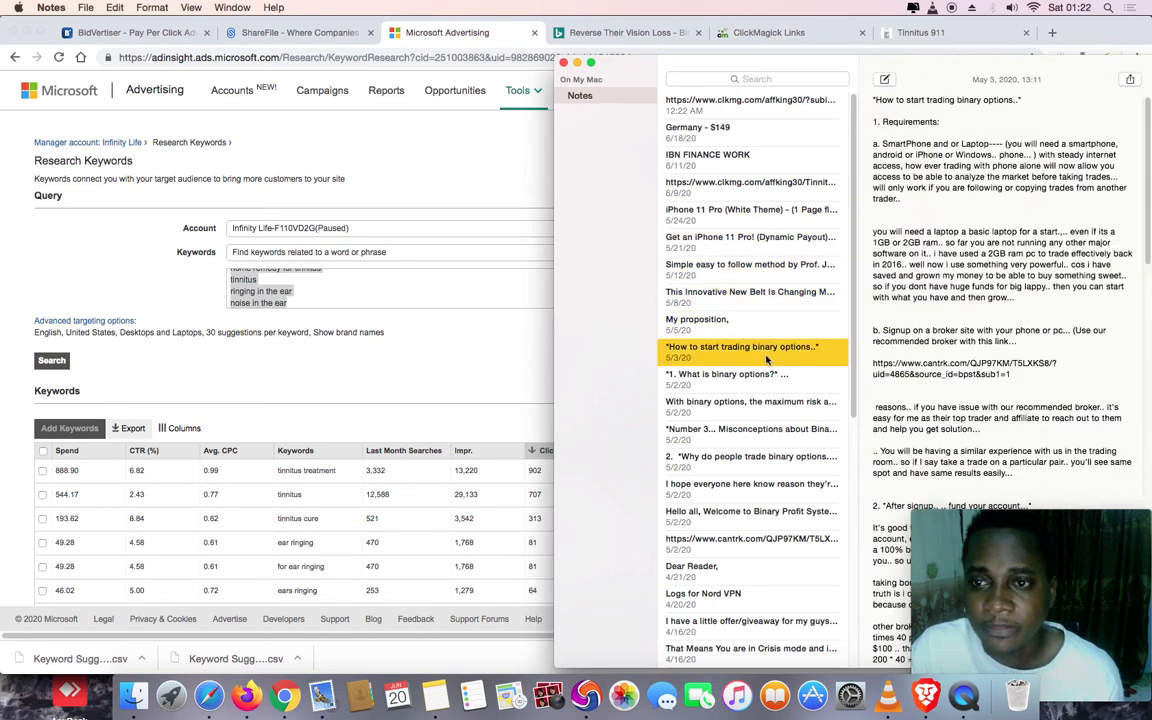
pyautogui.click(767, 372)
pyautogui.click(770, 401)
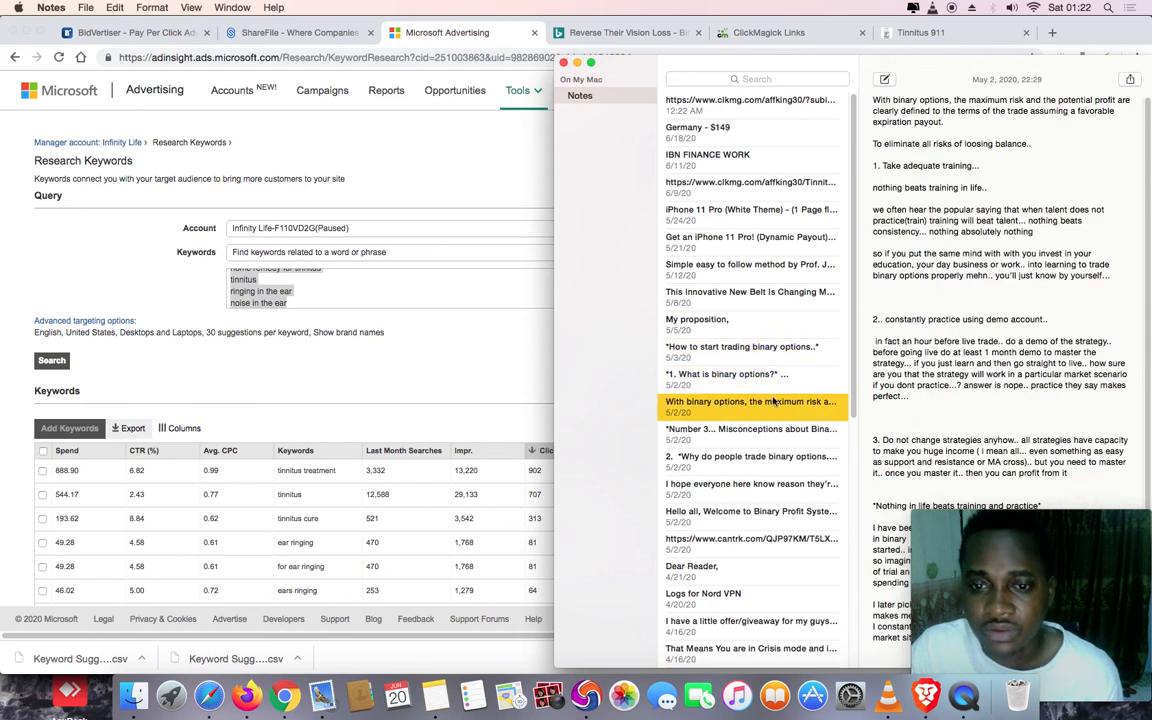
pyautogui.click(773, 431)
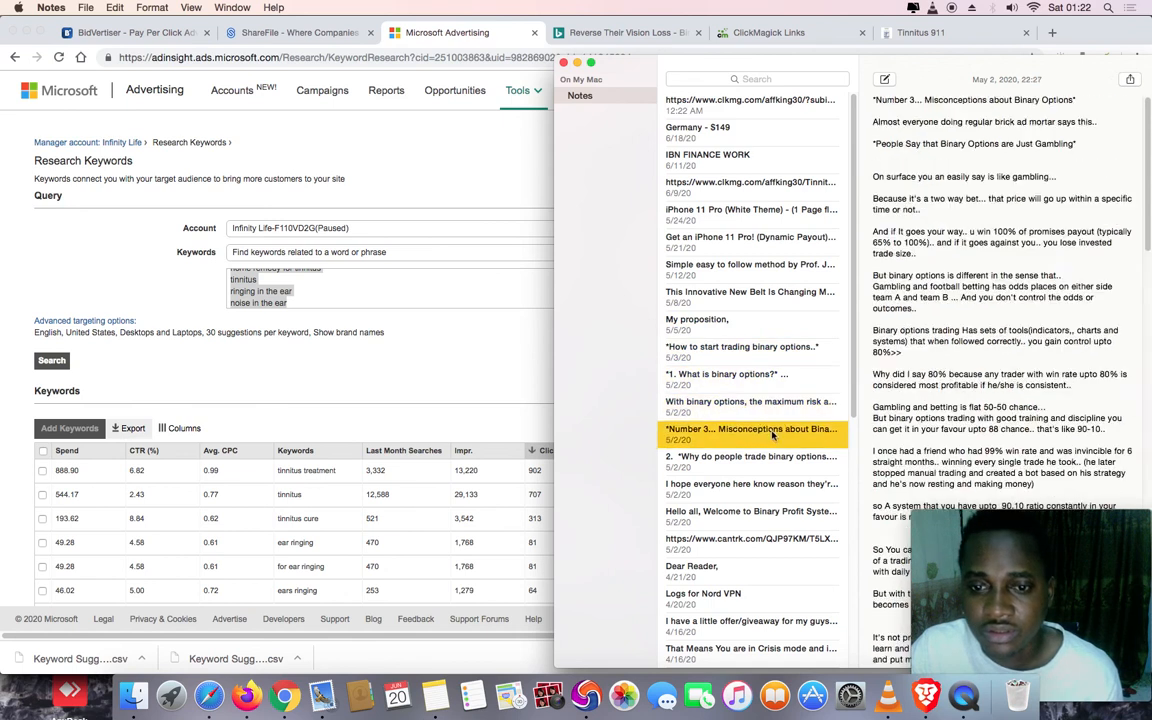
pyautogui.click(744, 184)
pyautogui.click(756, 157)
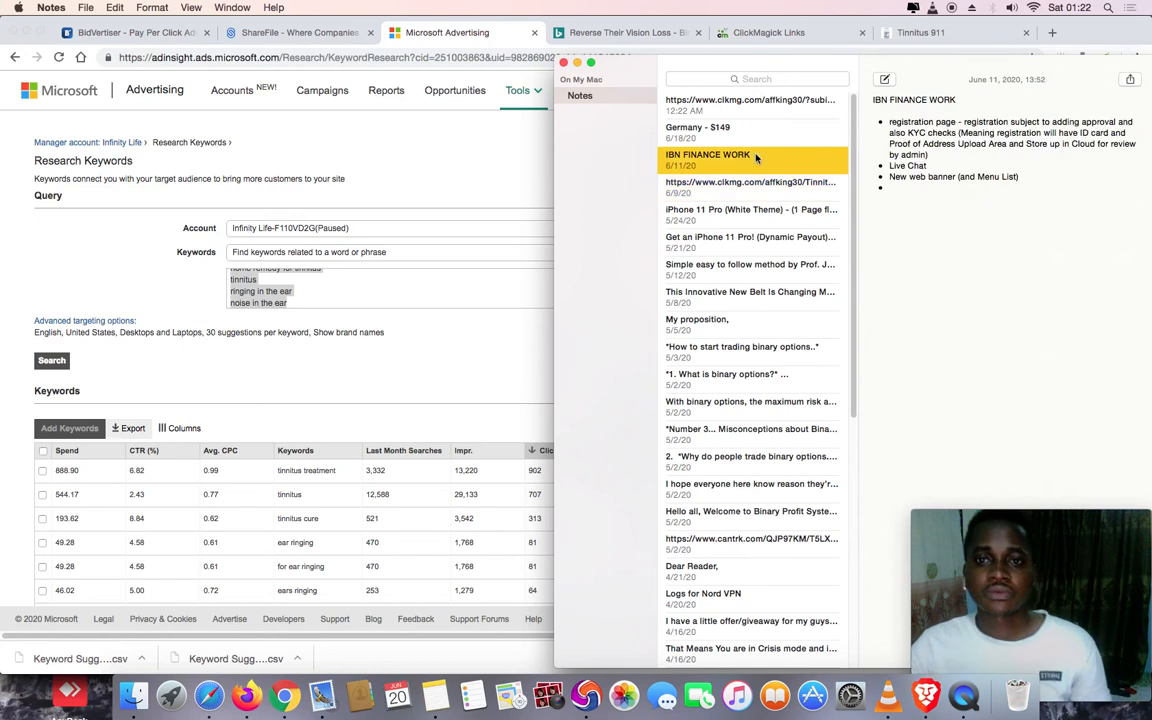
pyautogui.click(763, 130)
pyautogui.click(761, 103)
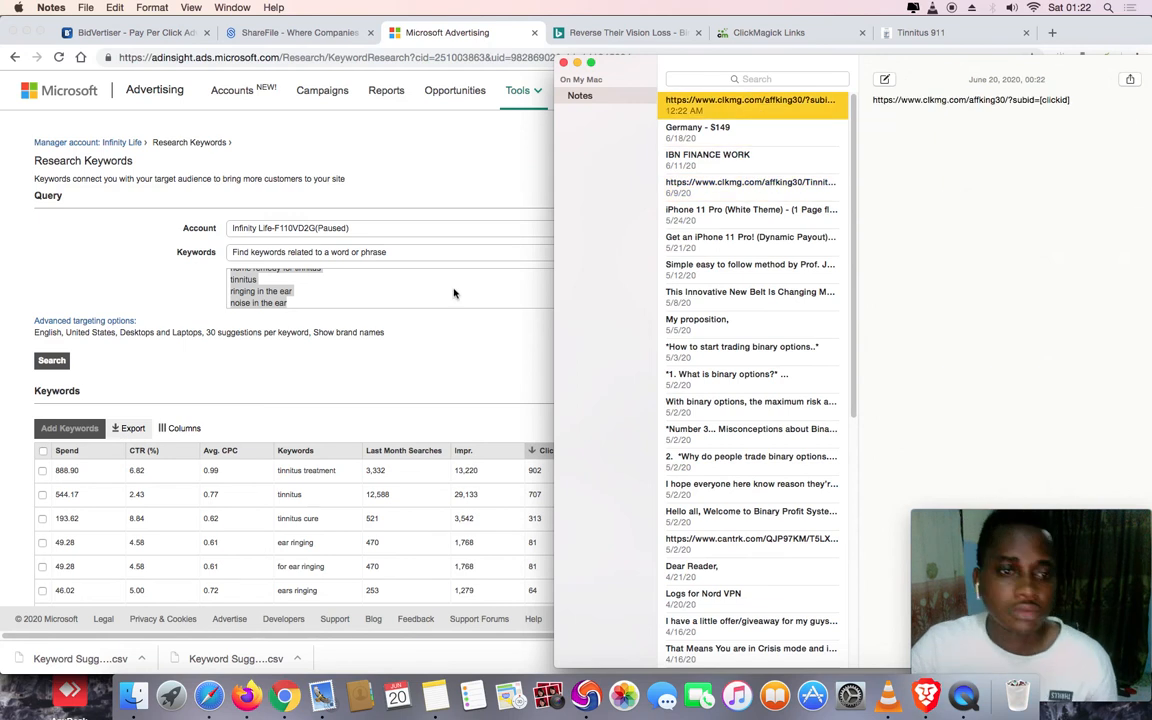
# Switch to Chrome and open Excel online from the Office extension
pyautogui.click(410, 351)
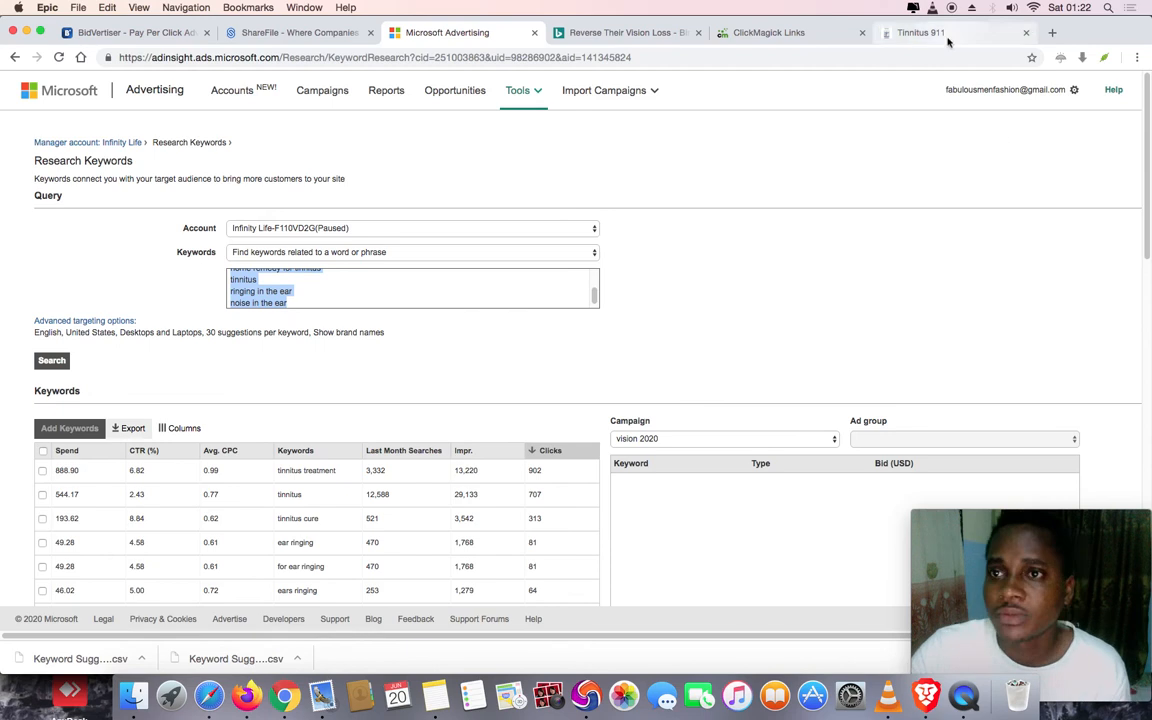
pyautogui.click(284, 695)
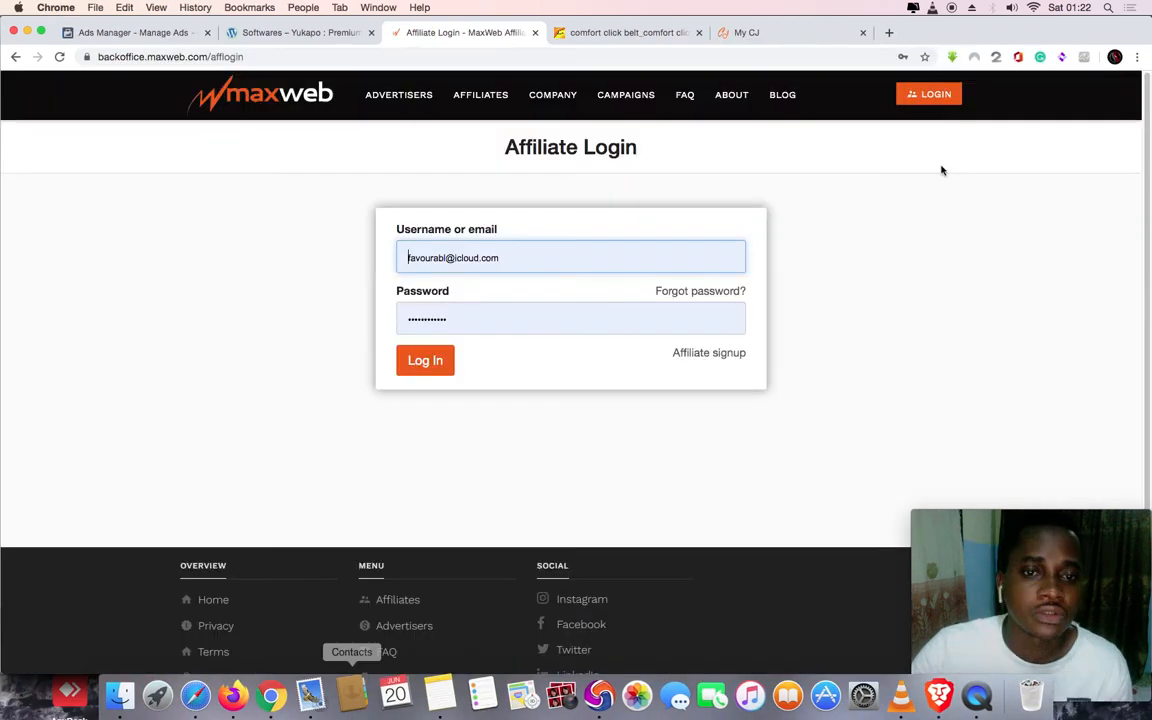
pyautogui.click(1018, 58)
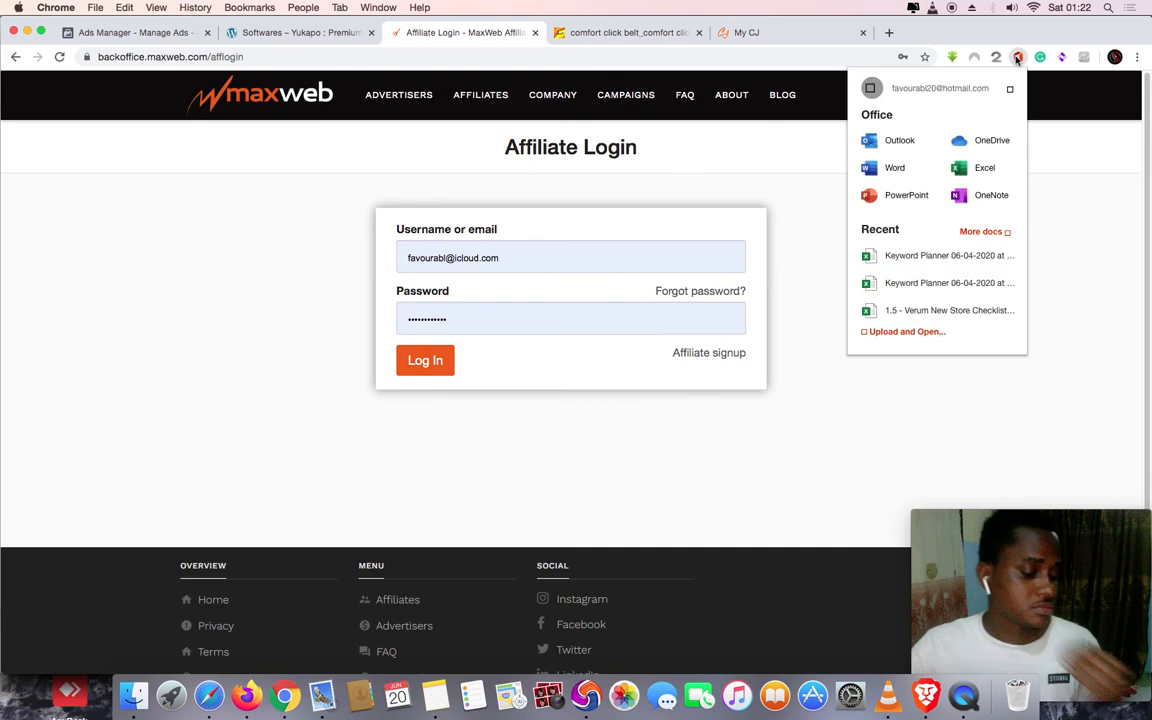
pyautogui.click(977, 173)
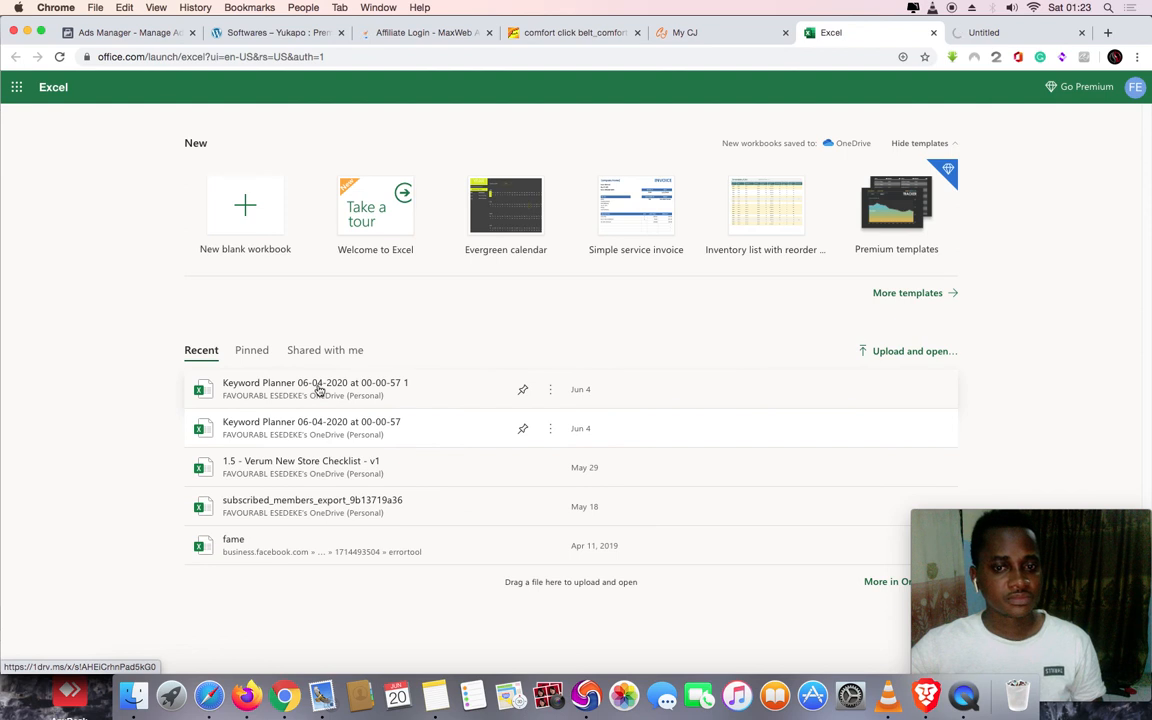
# Open the recent workbook "Keyword Planner 06-04-2020 at 00-00-57 1", and upload and open "Keyword Suggestions (1).csv" from Downloads
pyautogui.click(318, 390)
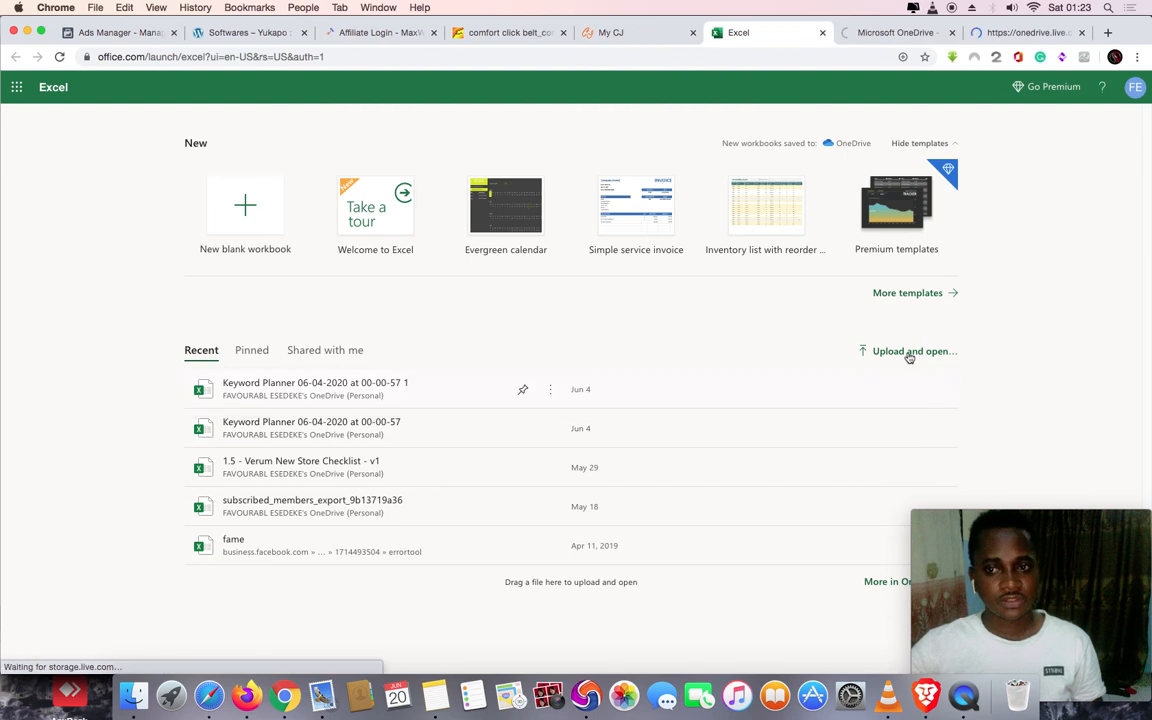
pyautogui.click(909, 354)
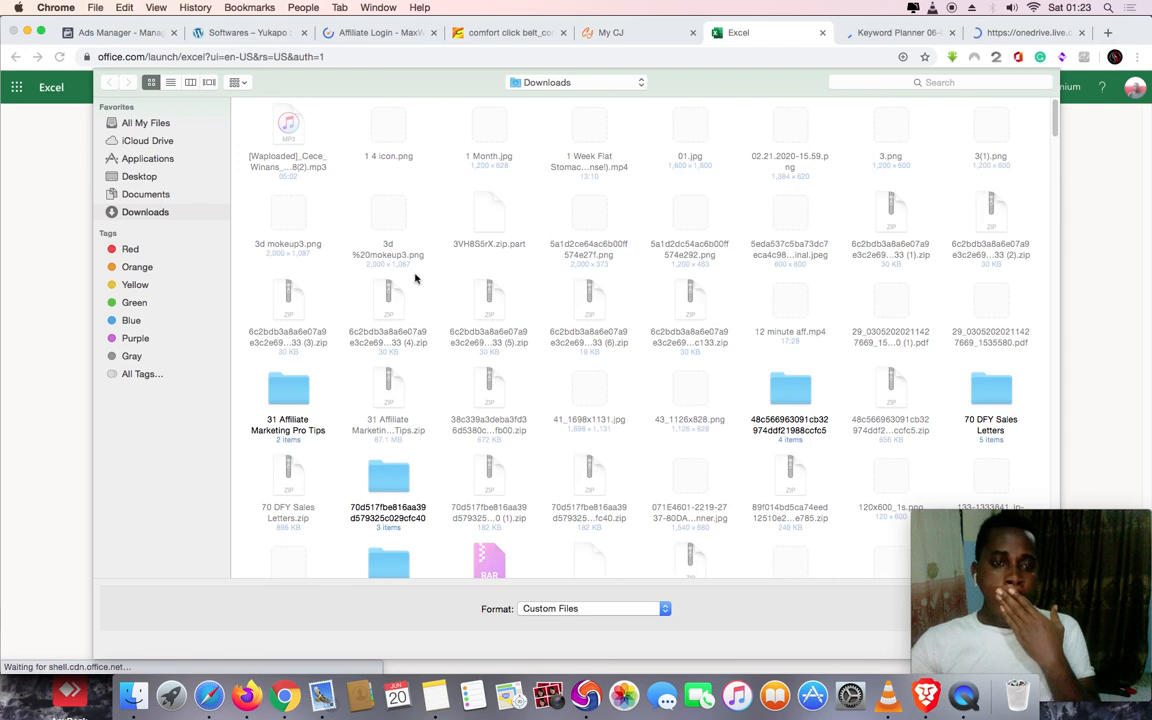
pyautogui.press('k')
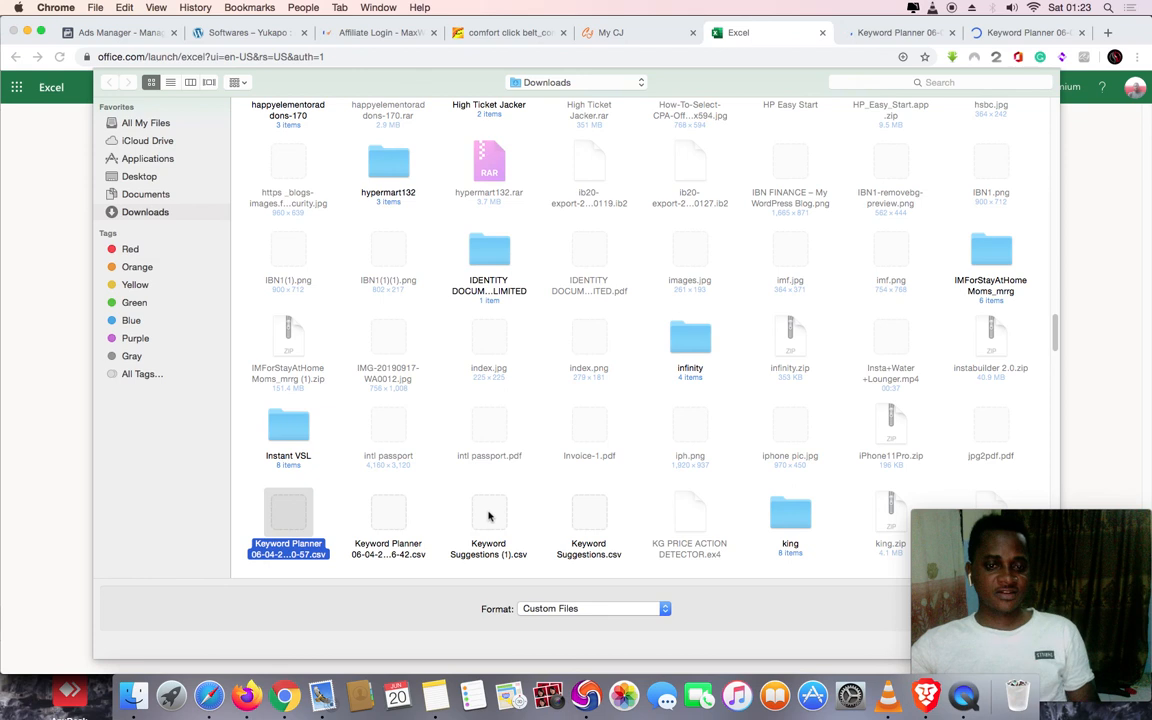
pyautogui.click(489, 516)
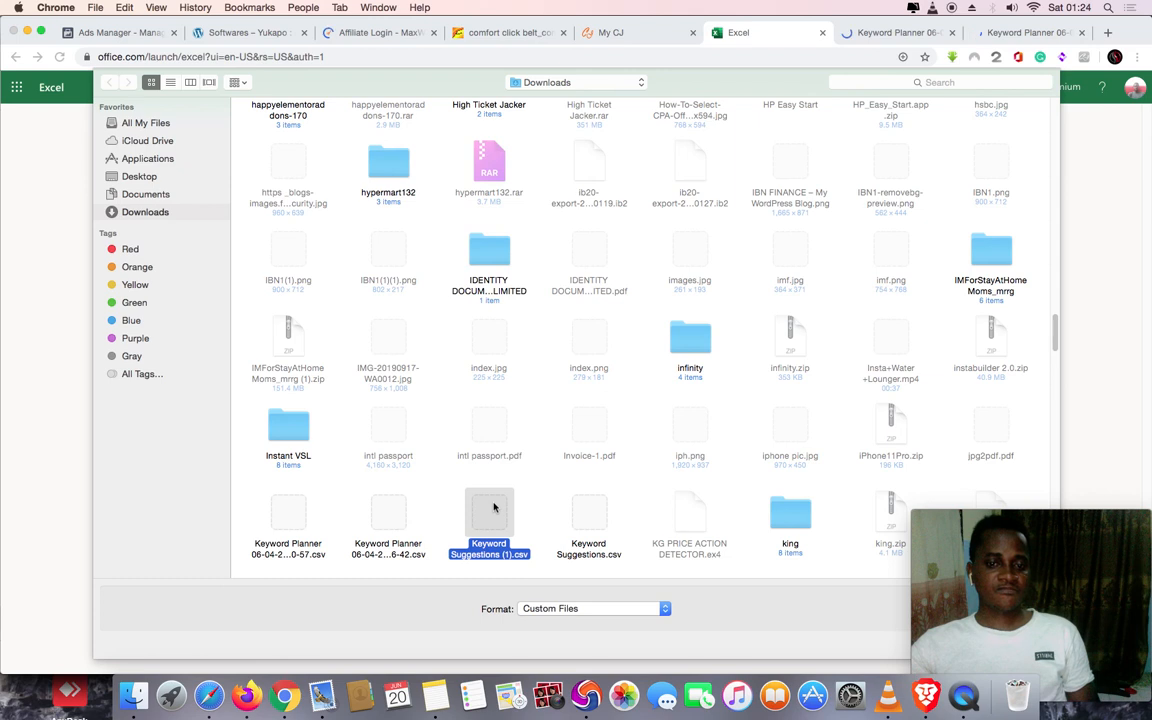
pyautogui.scroll(-2, 526, 412)
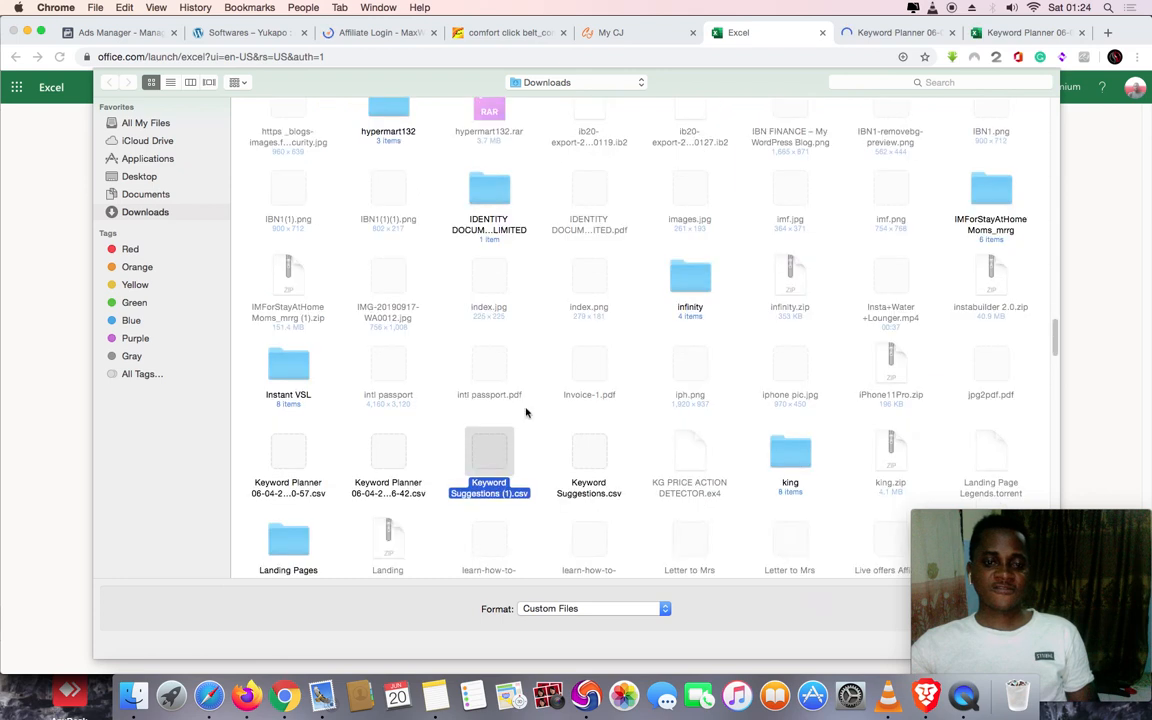
pyautogui.scroll(-5, 526, 412)
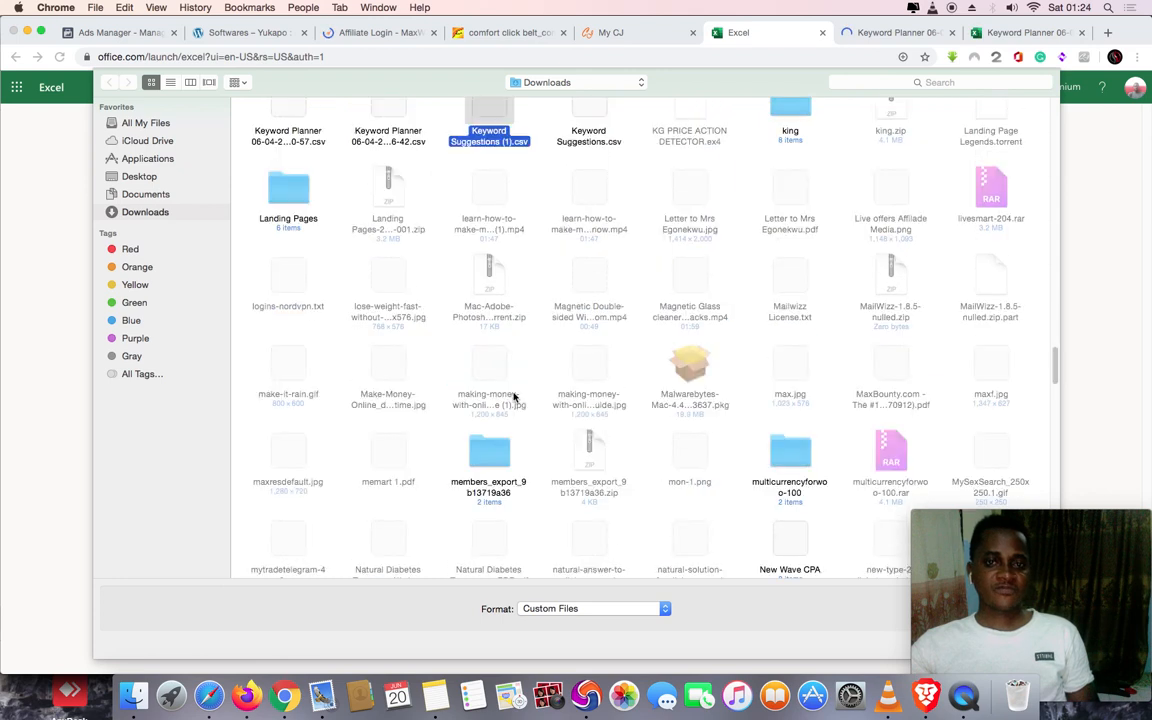
pyautogui.scroll(1, 514, 397)
pyautogui.scroll(4, 514, 397)
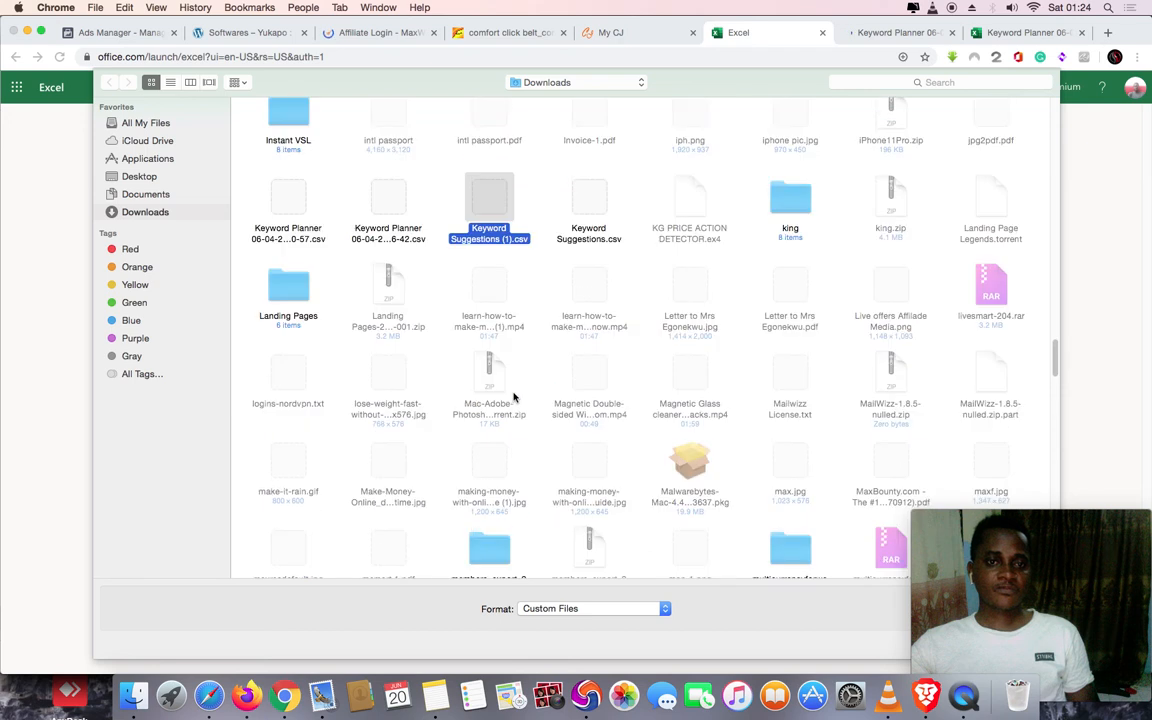
pyautogui.click(495, 263)
pyautogui.click(495, 263)
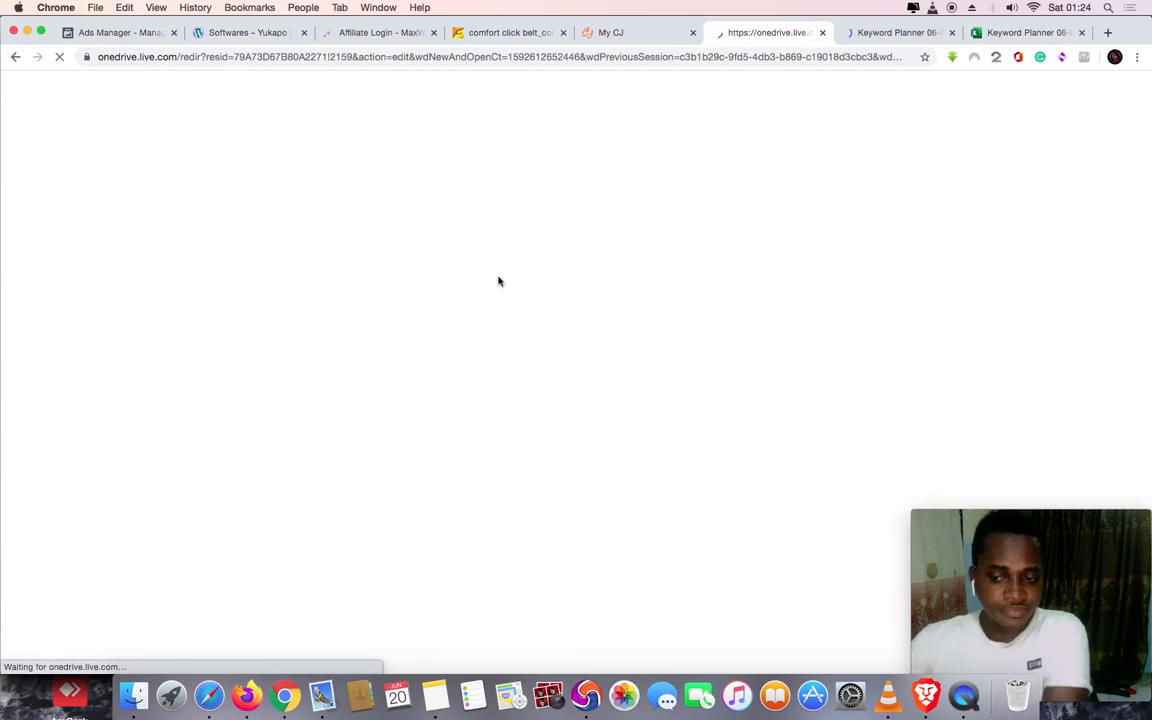
# Look through the keywords and average monthly searches in the "Keyword Planner 06-04-2020 at 00-00-57 1" workbook
pyautogui.click(897, 36)
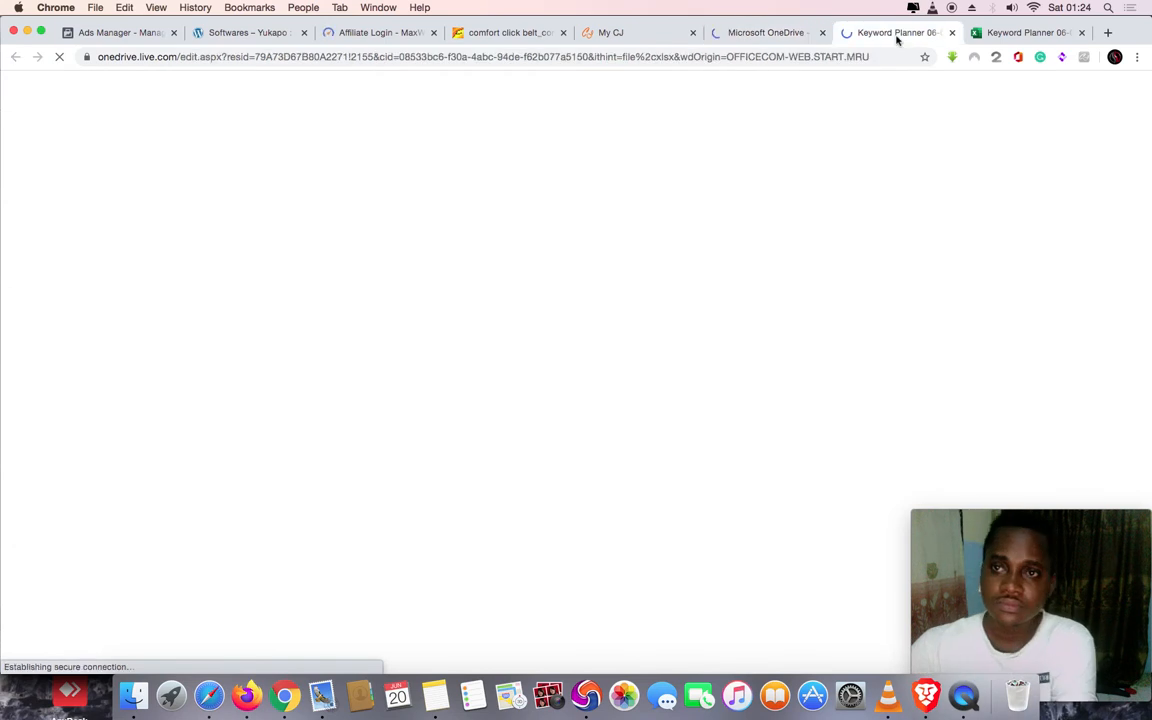
pyautogui.click(1018, 36)
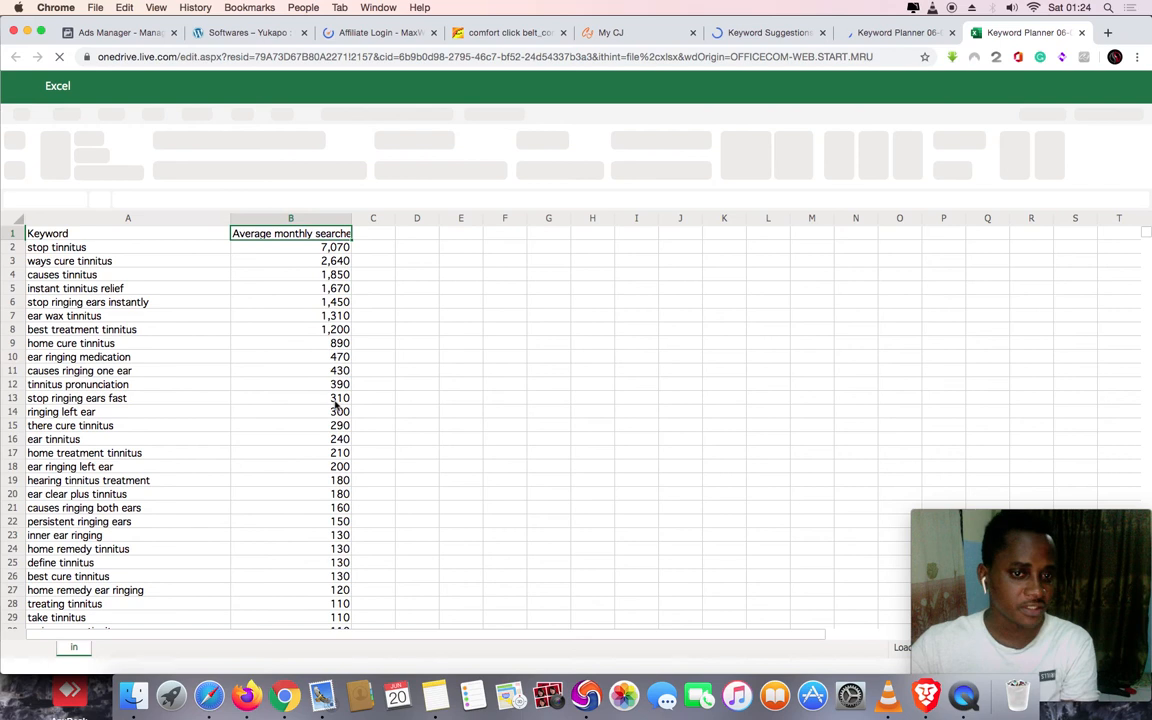
pyautogui.scroll(-10, 337, 405)
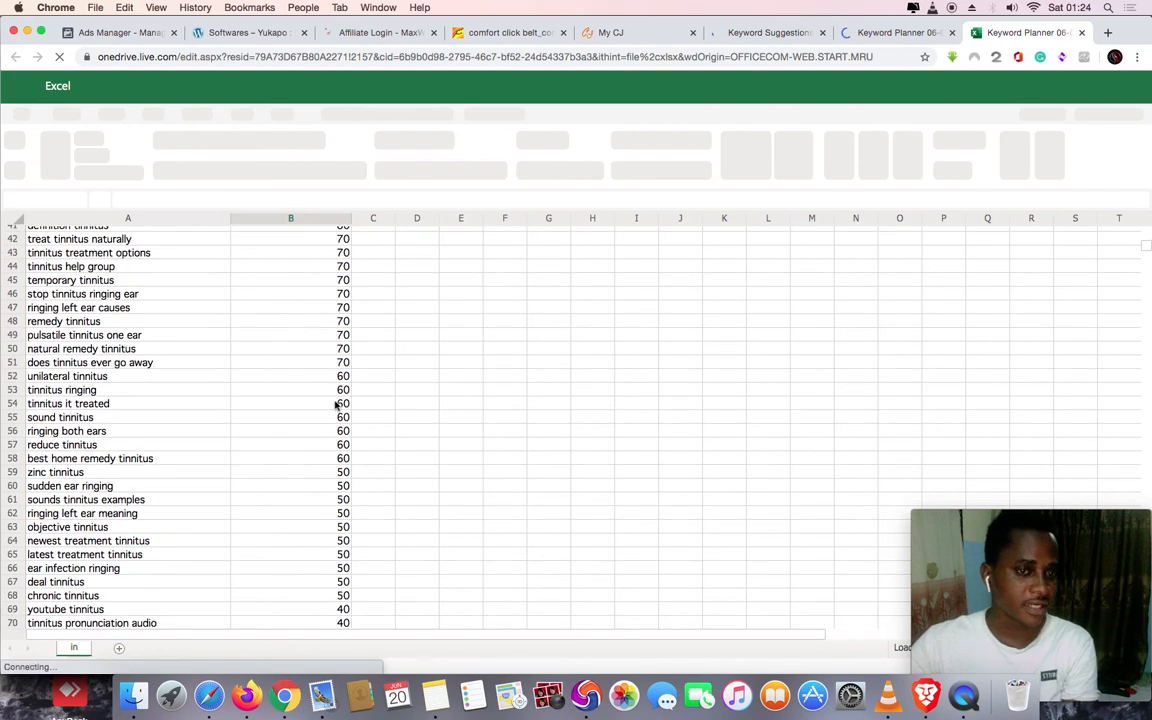
pyautogui.scroll(-15, 337, 405)
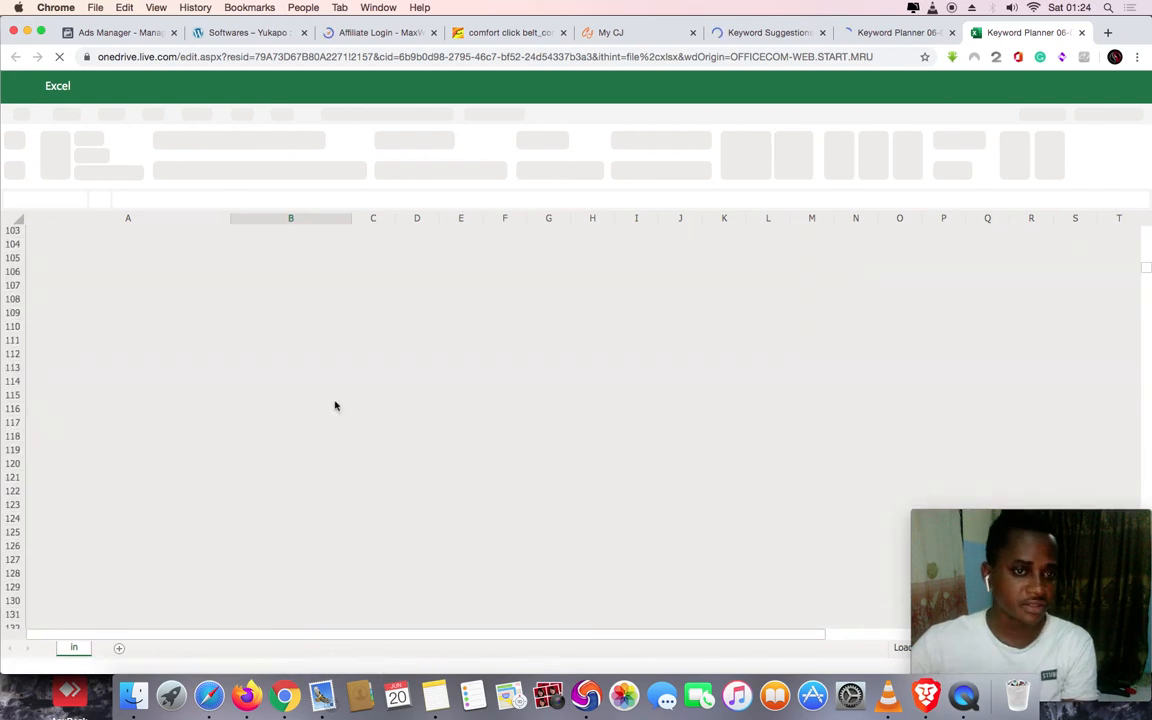
pyautogui.scroll(10, 337, 405)
pyautogui.scroll(8, 337, 405)
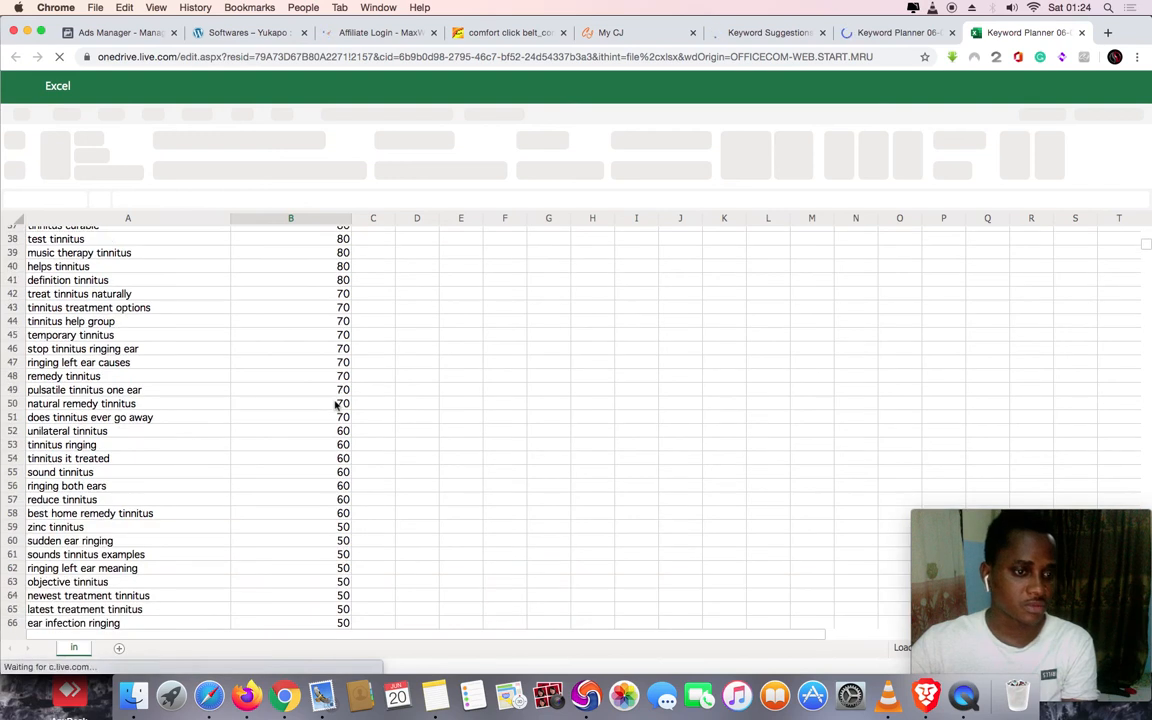
pyautogui.scroll(5, 336, 405)
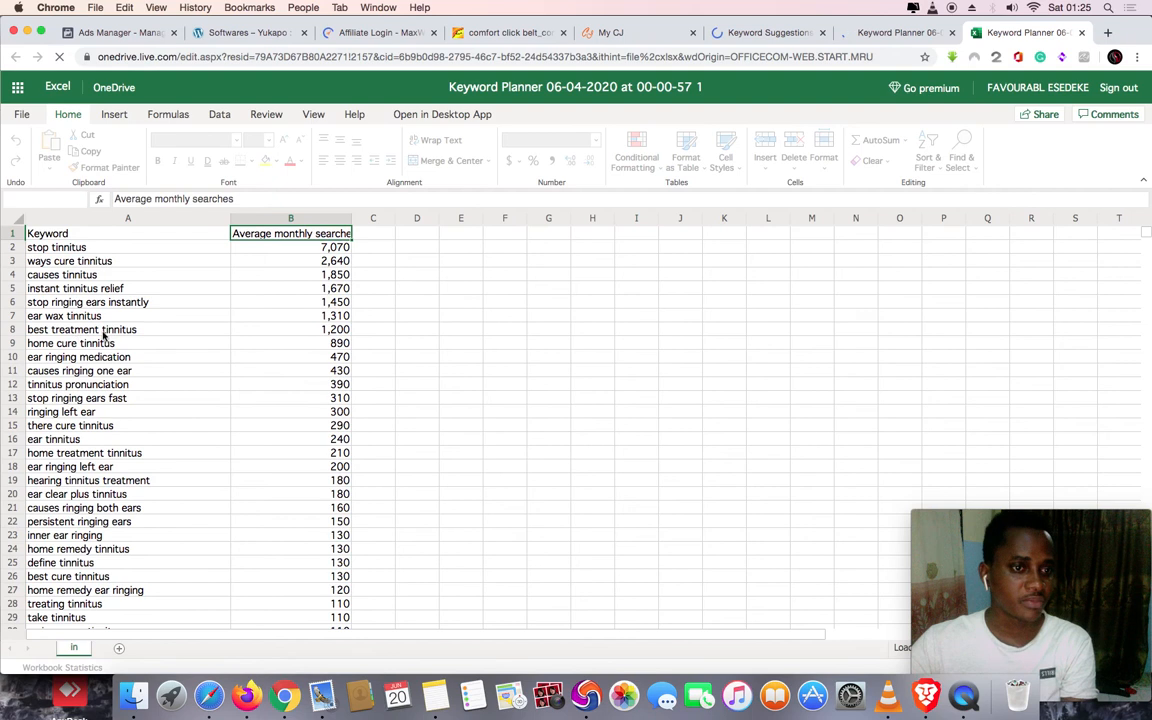
# Examine the ad groups, keywords and competition values in the "Keyword Planner 06-04-2020 at 00-00-57" workbook
pyautogui.click(742, 31)
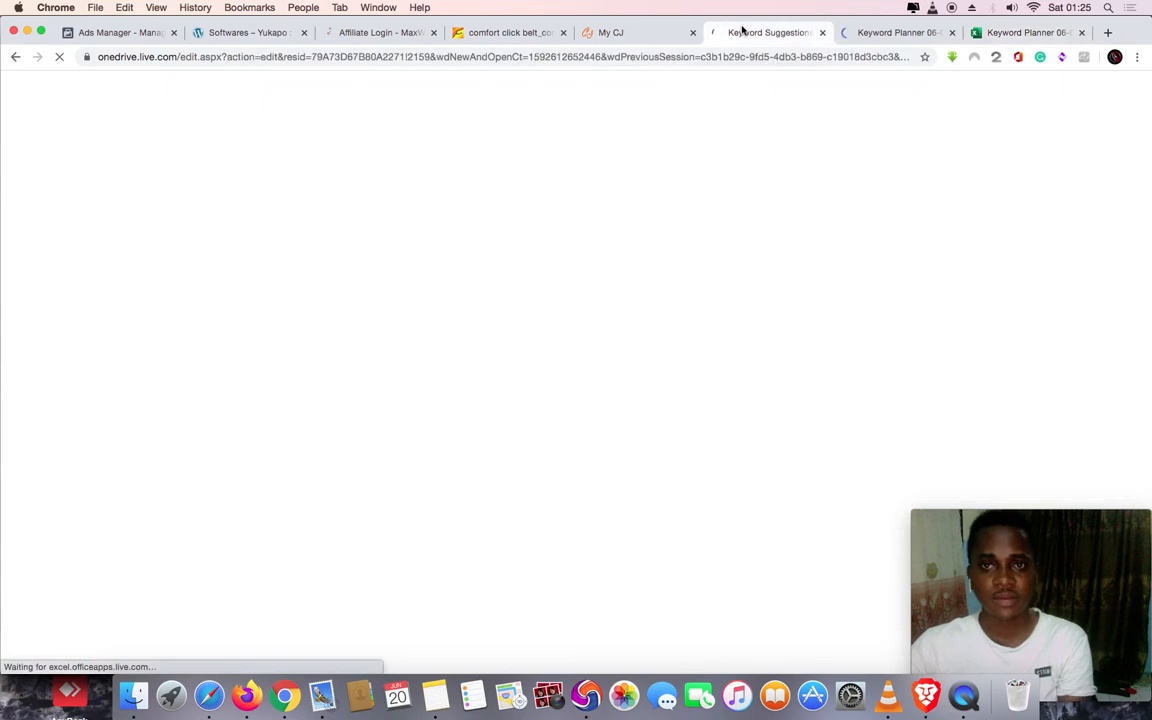
pyautogui.click(874, 33)
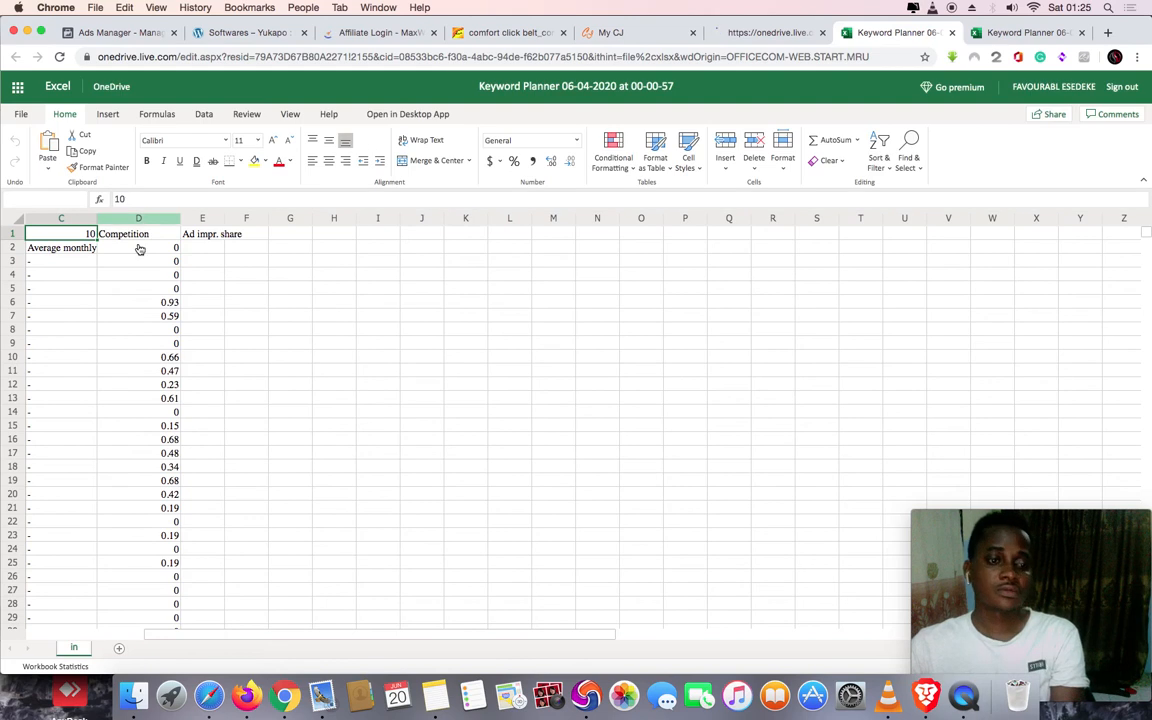
pyautogui.moveTo(201, 637); pyautogui.dragTo(110, 646)
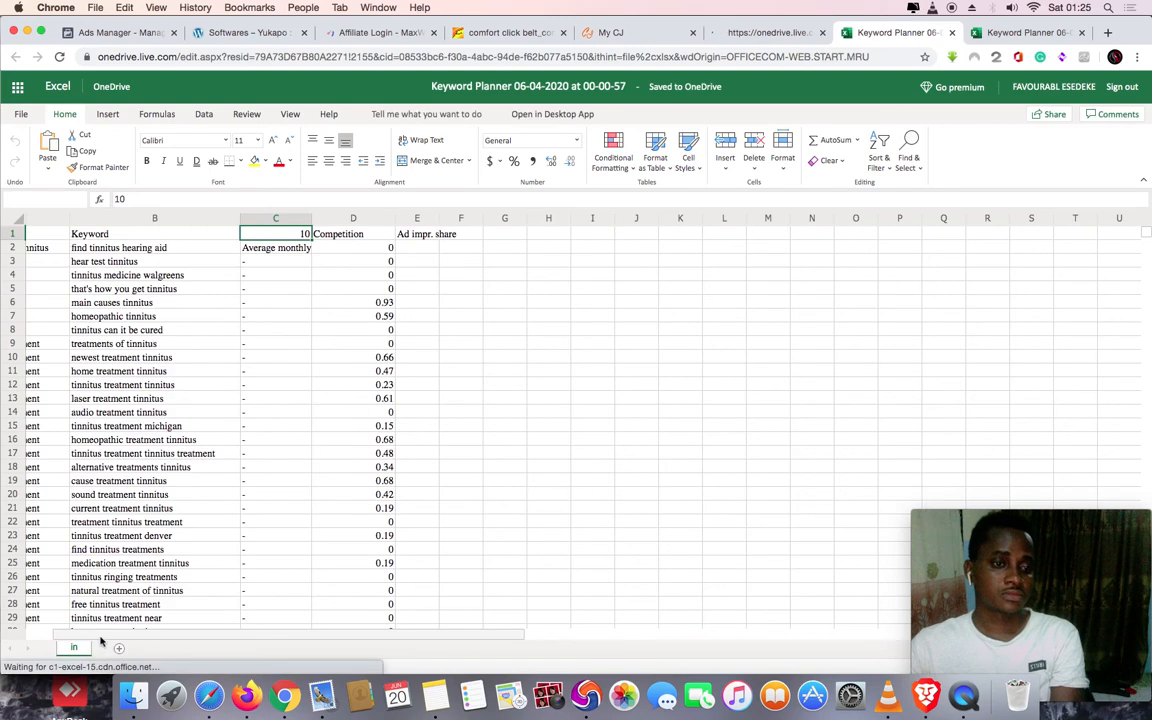
pyautogui.moveTo(101, 641); pyautogui.dragTo(51, 637)
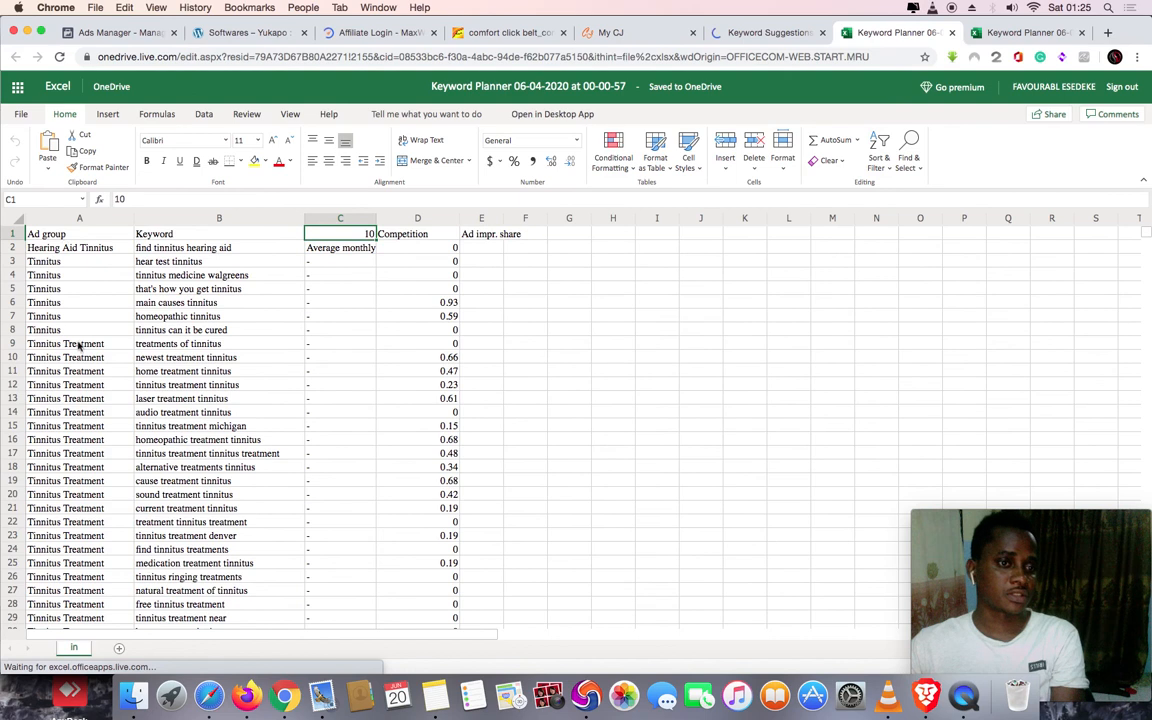
pyautogui.scroll(-10, 78, 344)
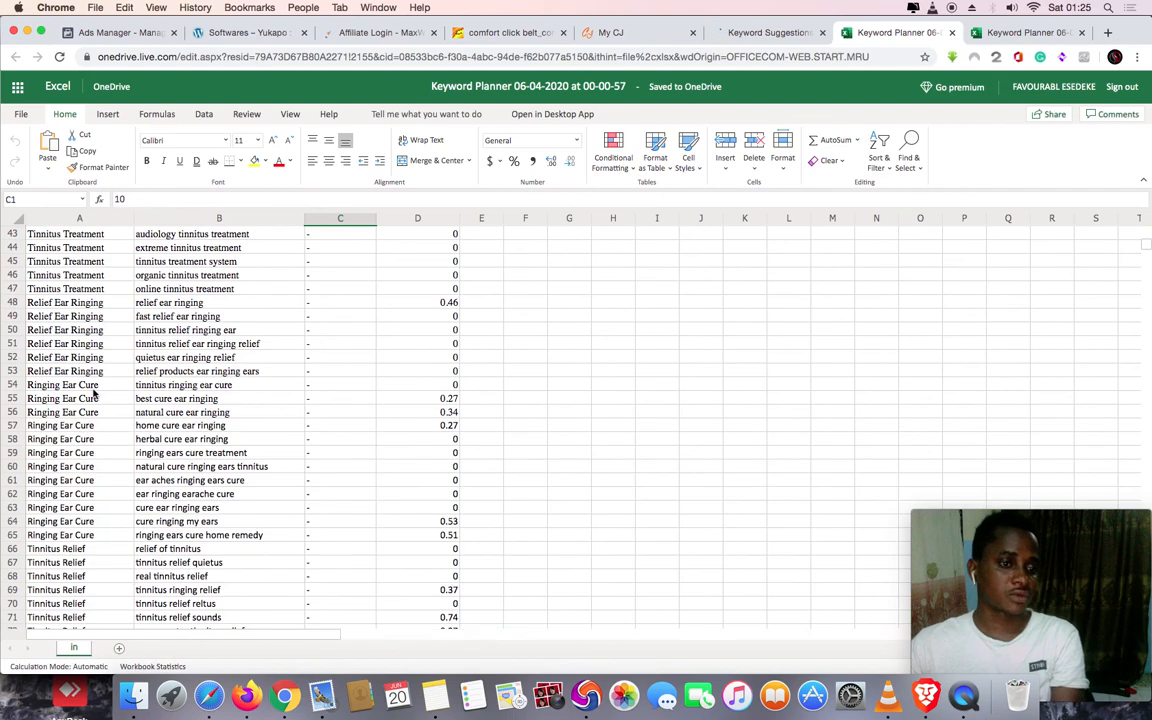
pyautogui.scroll(-6, 93, 394)
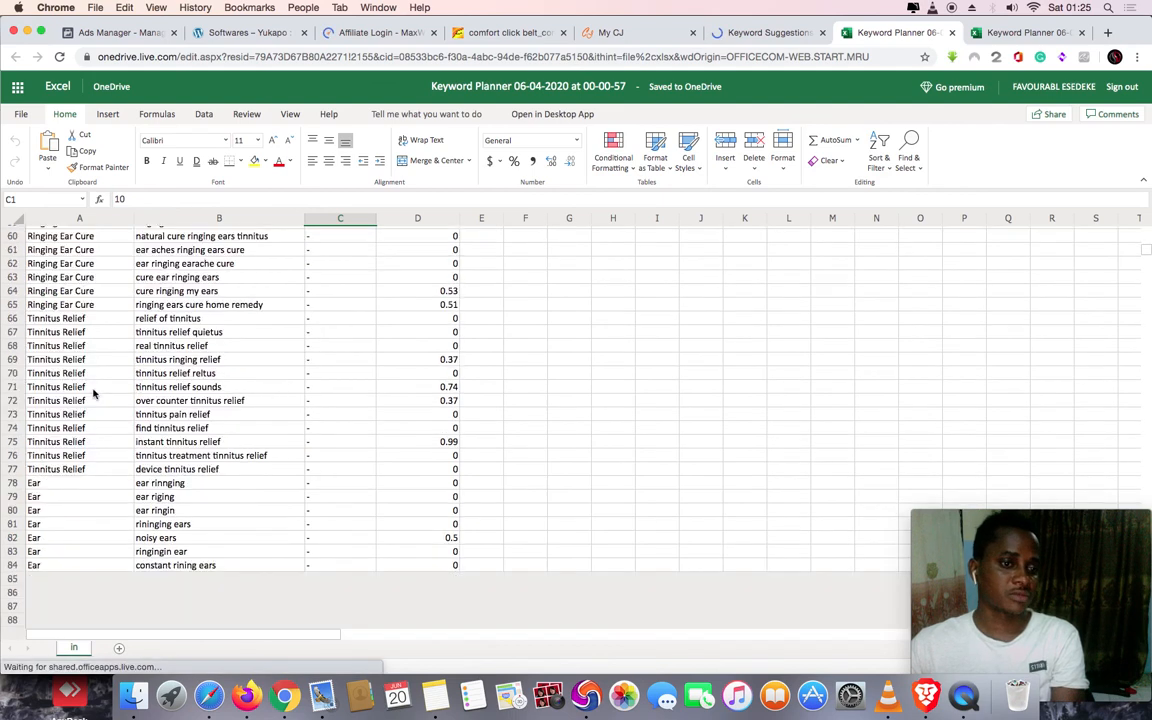
pyautogui.scroll(-4, 93, 394)
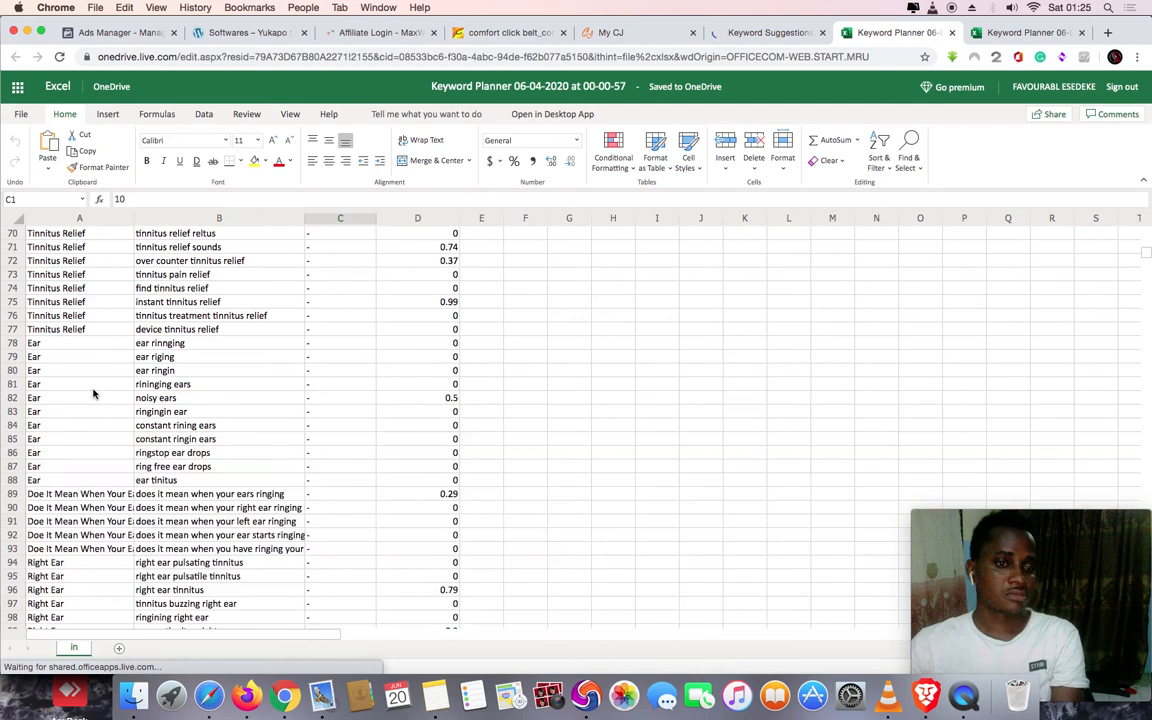
pyautogui.scroll(-4, 93, 394)
pyautogui.scroll(-9, 93, 394)
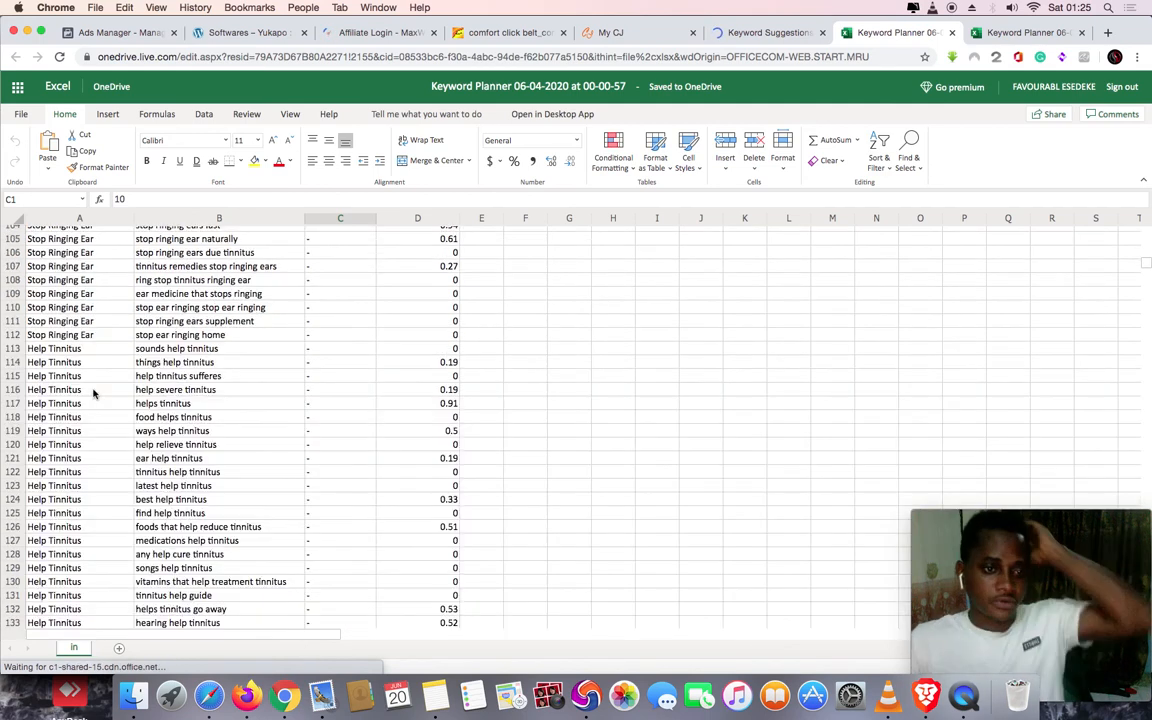
pyautogui.scroll(-9, 93, 394)
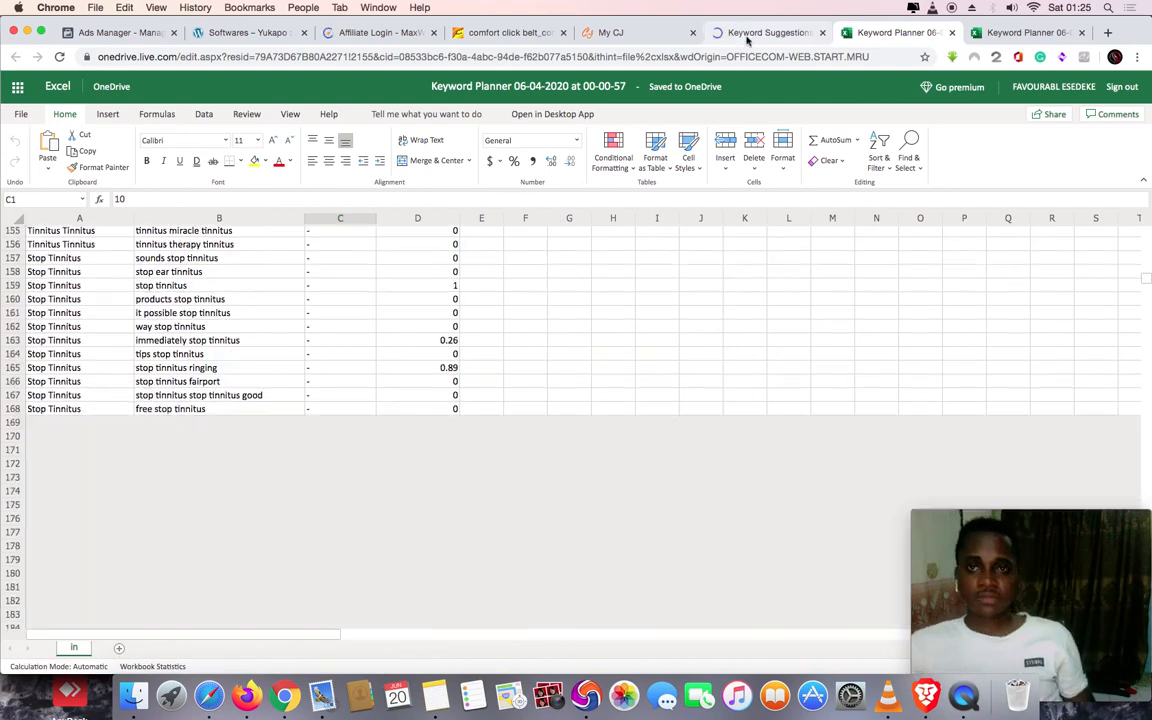
# In the Keyword Suggestions (1) workbook, widen the Keywords, Last Month Searches and Impr. columns
pyautogui.click(746, 34)
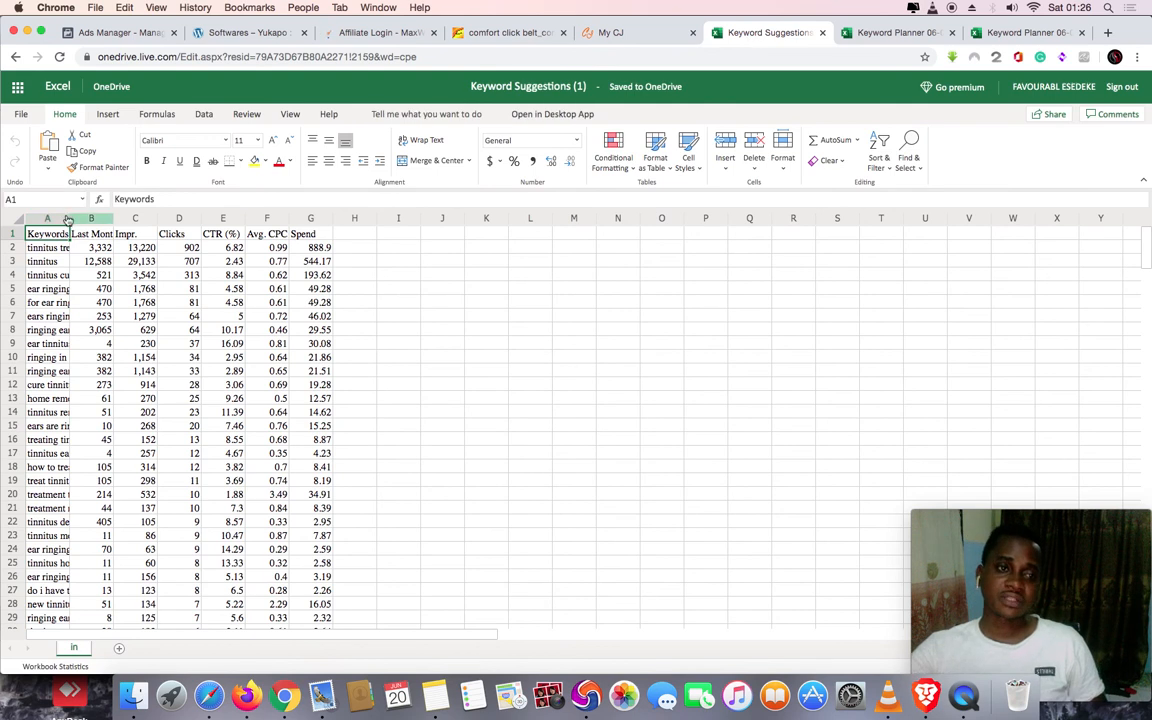
pyautogui.click(68, 219)
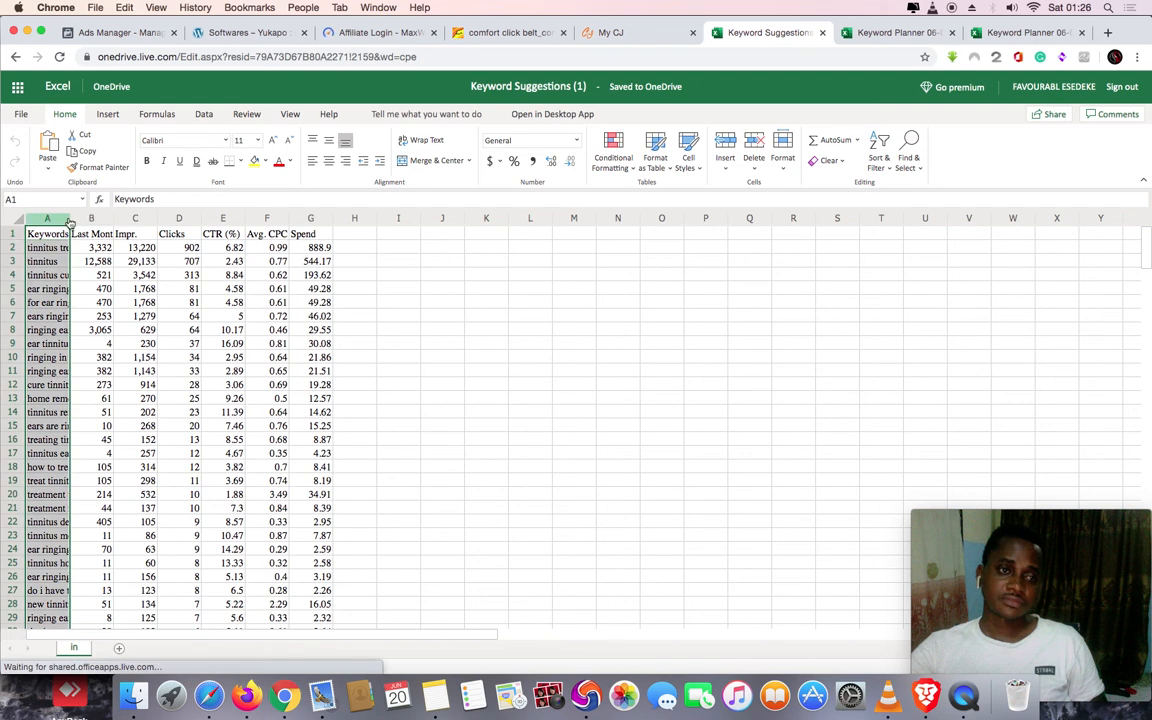
pyautogui.moveTo(69, 219); pyautogui.dragTo(150, 222)
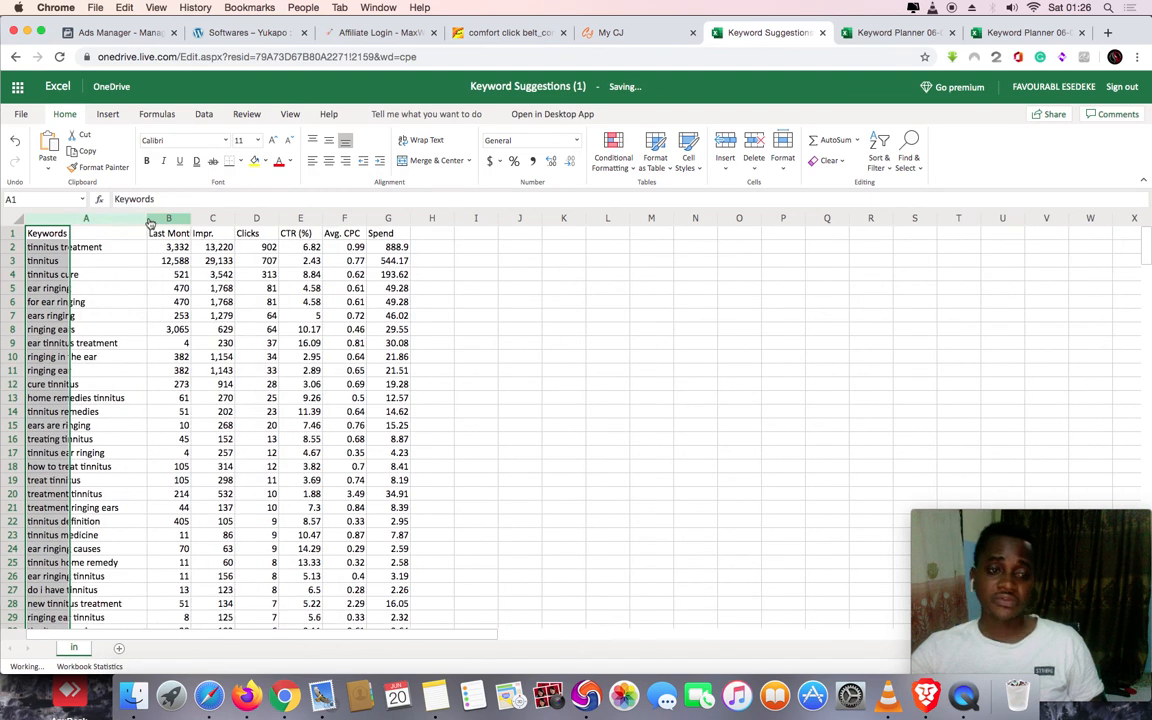
pyautogui.click(158, 219)
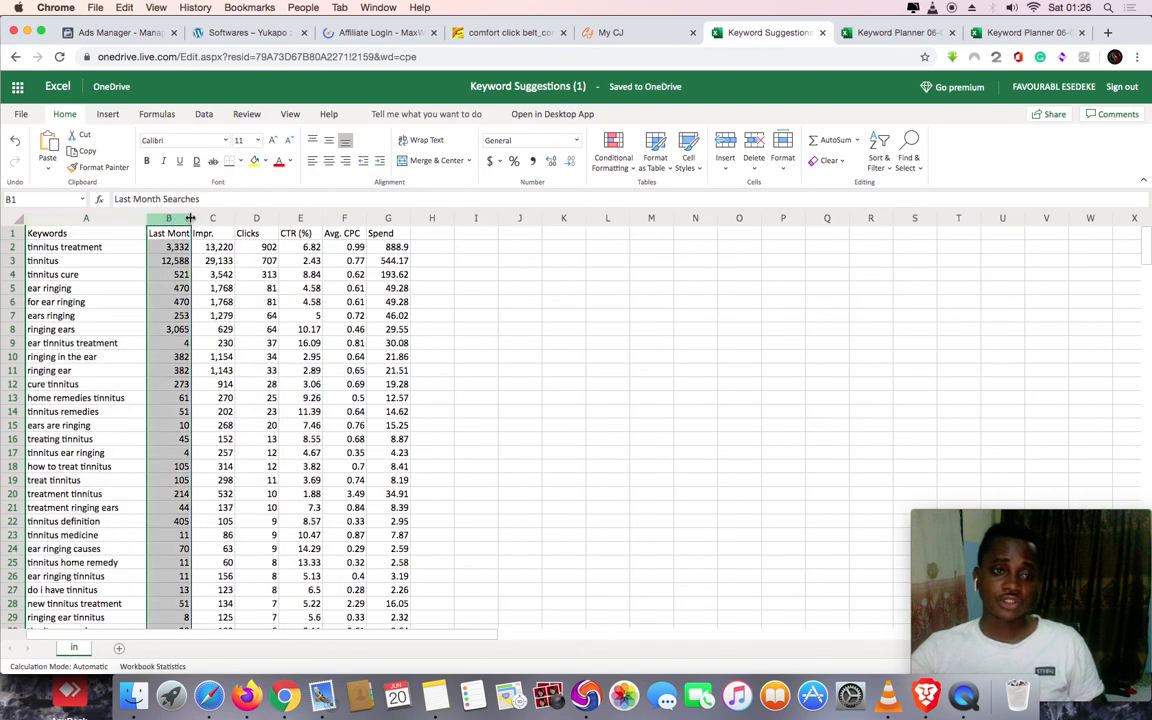
pyautogui.moveTo(190, 218); pyautogui.dragTo(231, 221)
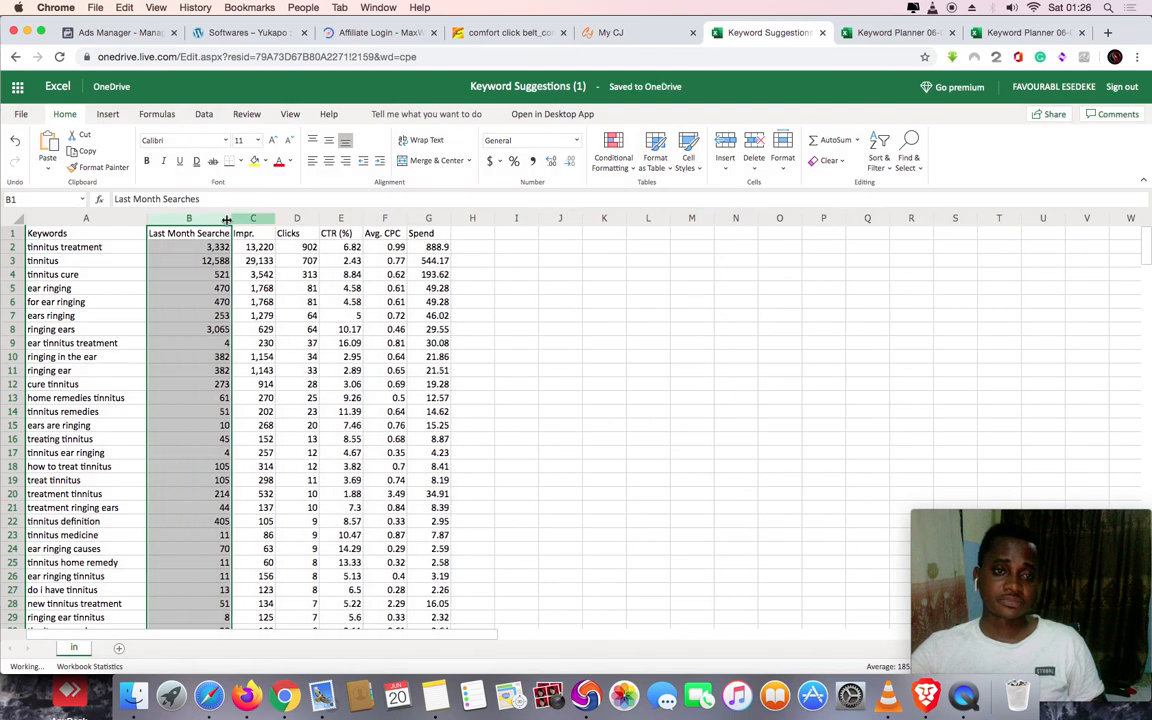
pyautogui.moveTo(272, 218); pyautogui.dragTo(290, 220)
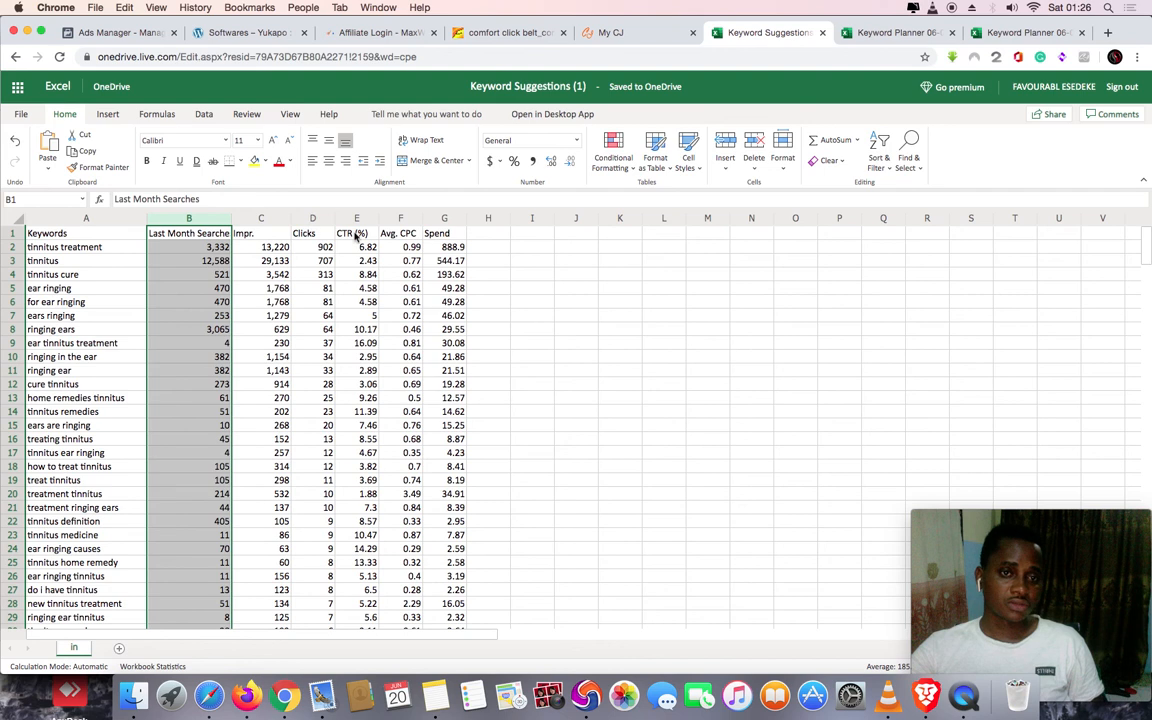
# Delete the CTR (%), Avg. CPC and Spend columns from the keyword suggestions sheet
pyautogui.moveTo(356, 222); pyautogui.dragTo(443, 222)
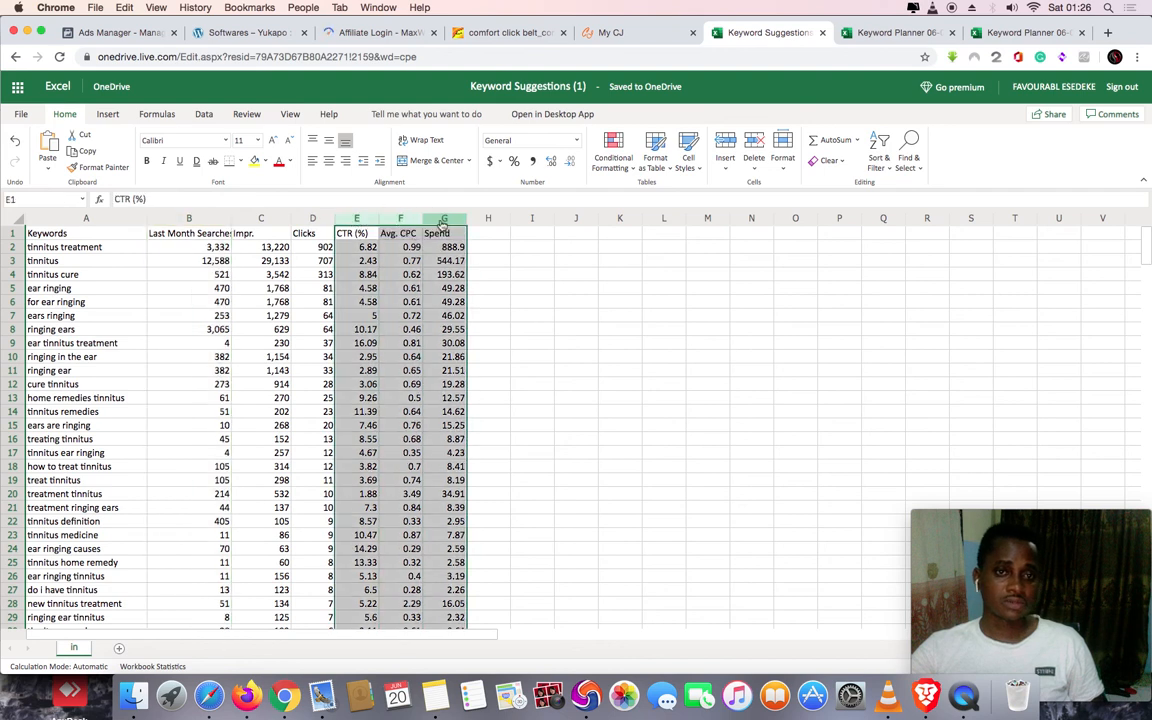
pyautogui.rightClick(443, 222)
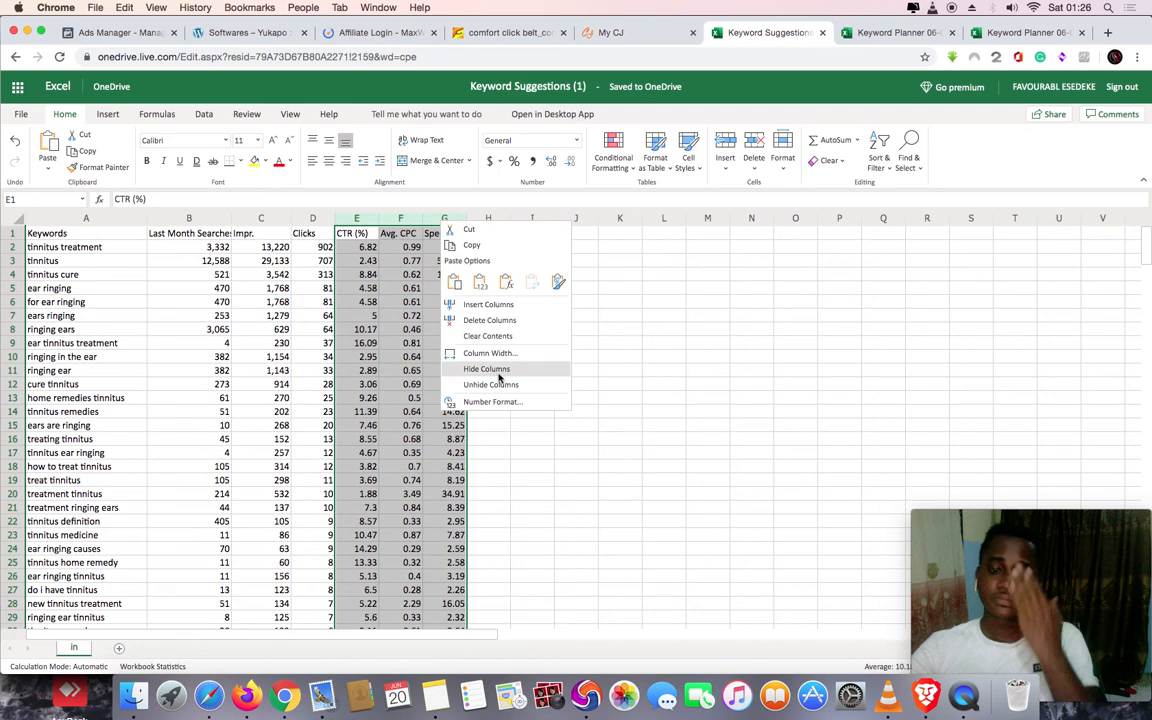
pyautogui.click(494, 323)
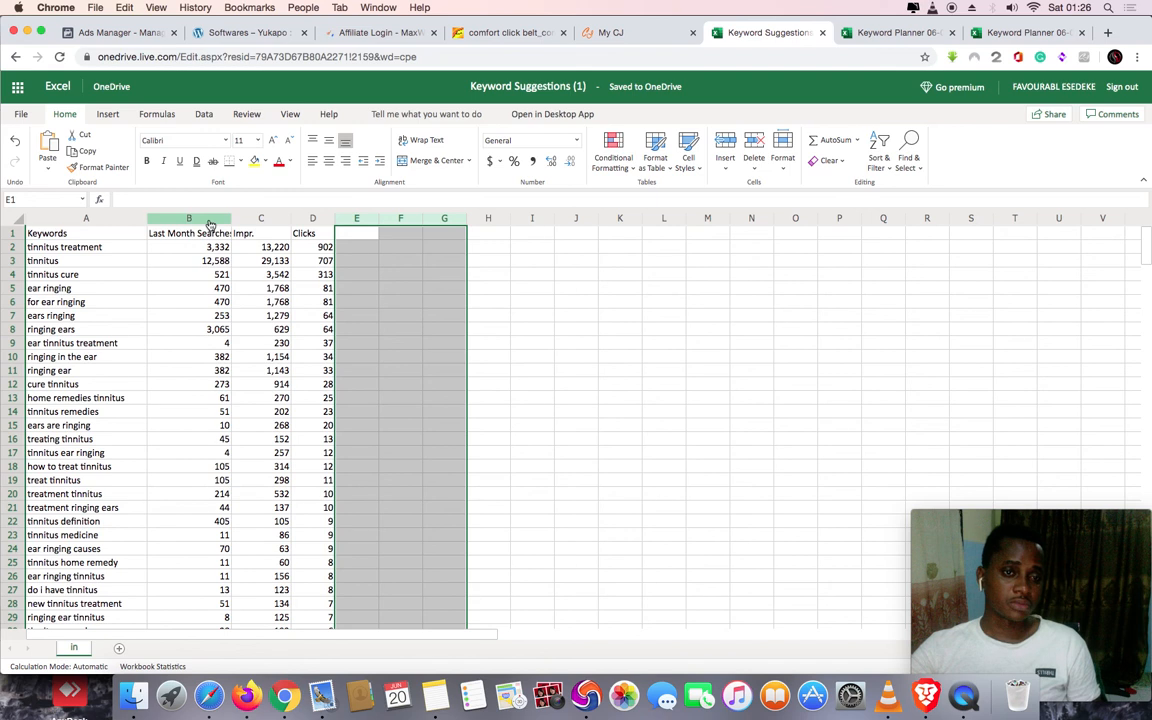
# Delete the header row from the keyword suggestions sheet
pyautogui.click(11, 233)
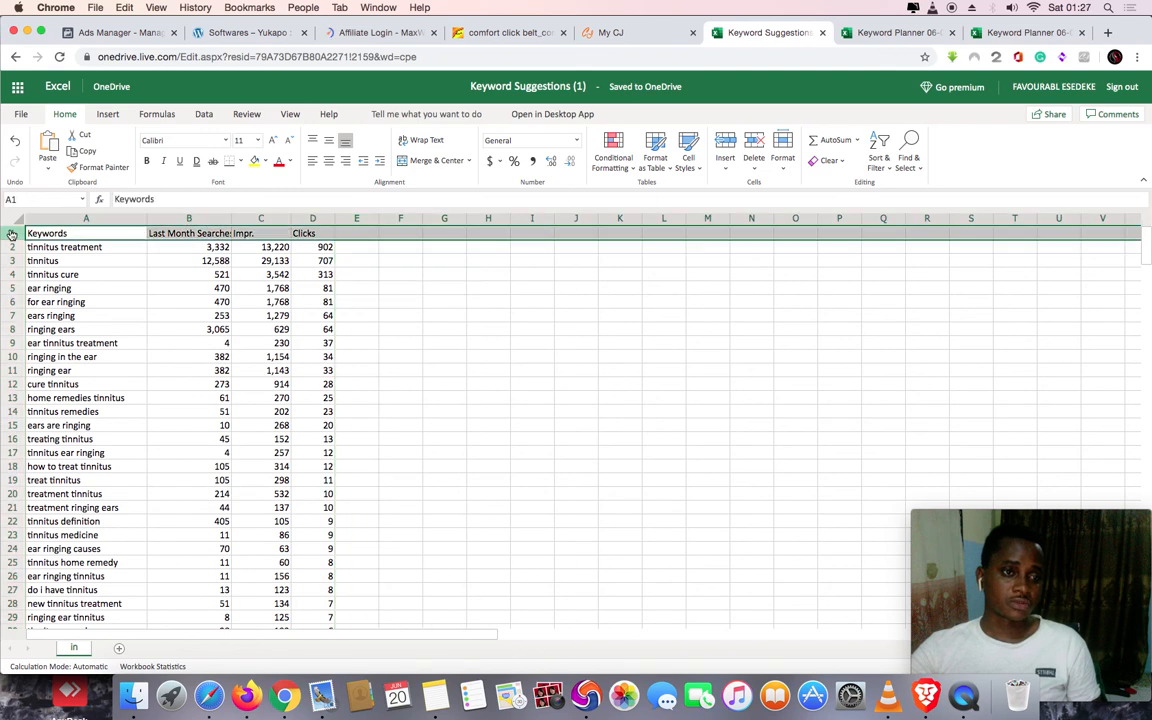
pyautogui.rightClick(11, 233)
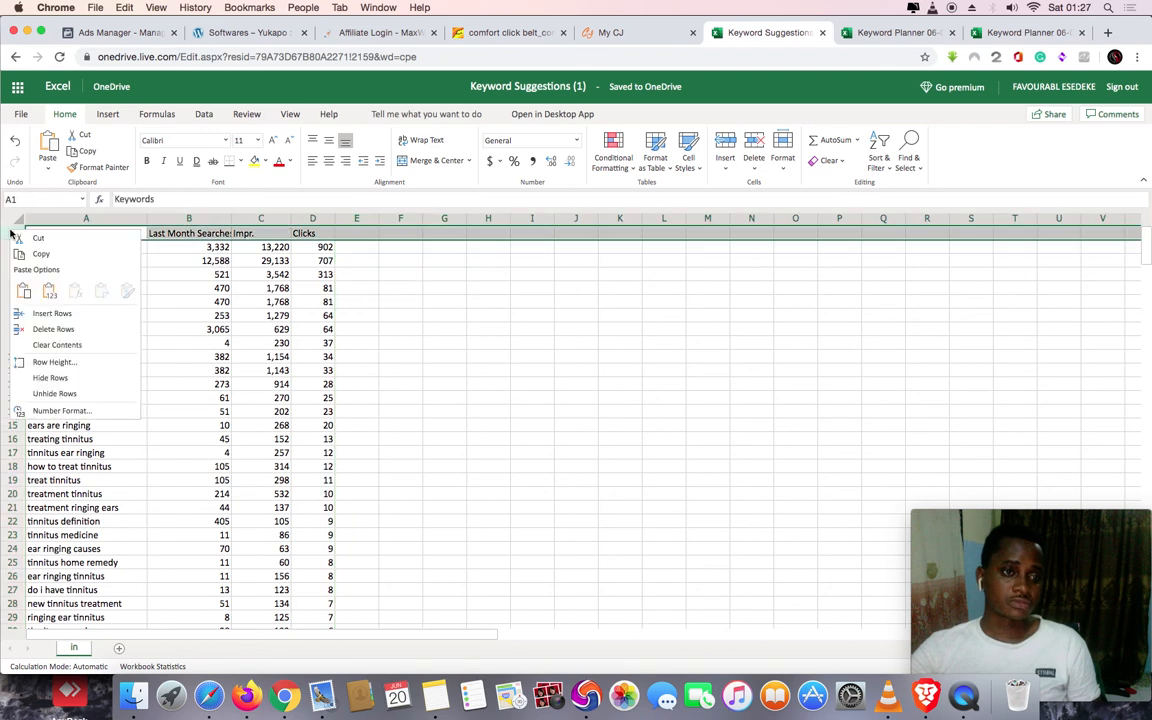
pyautogui.click(52, 329)
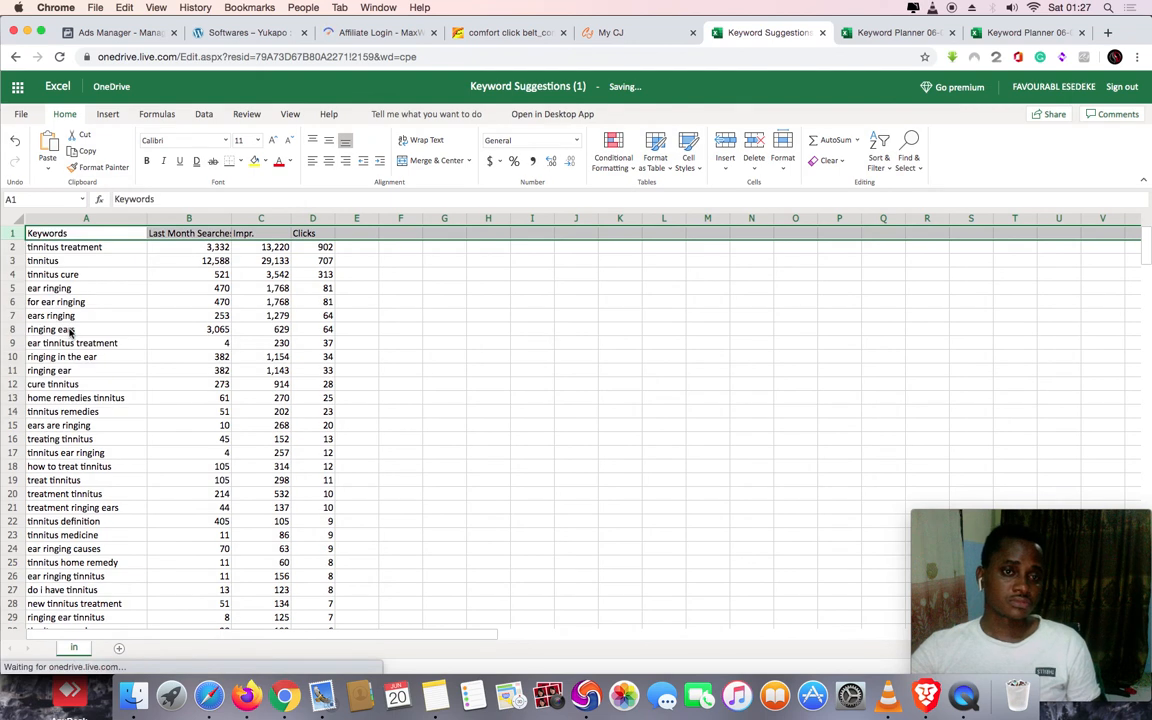
# Sort the keyword suggestions in descending order by column B, the last month searches, expanding the sort to the adjacent data
pyautogui.click(214, 220)
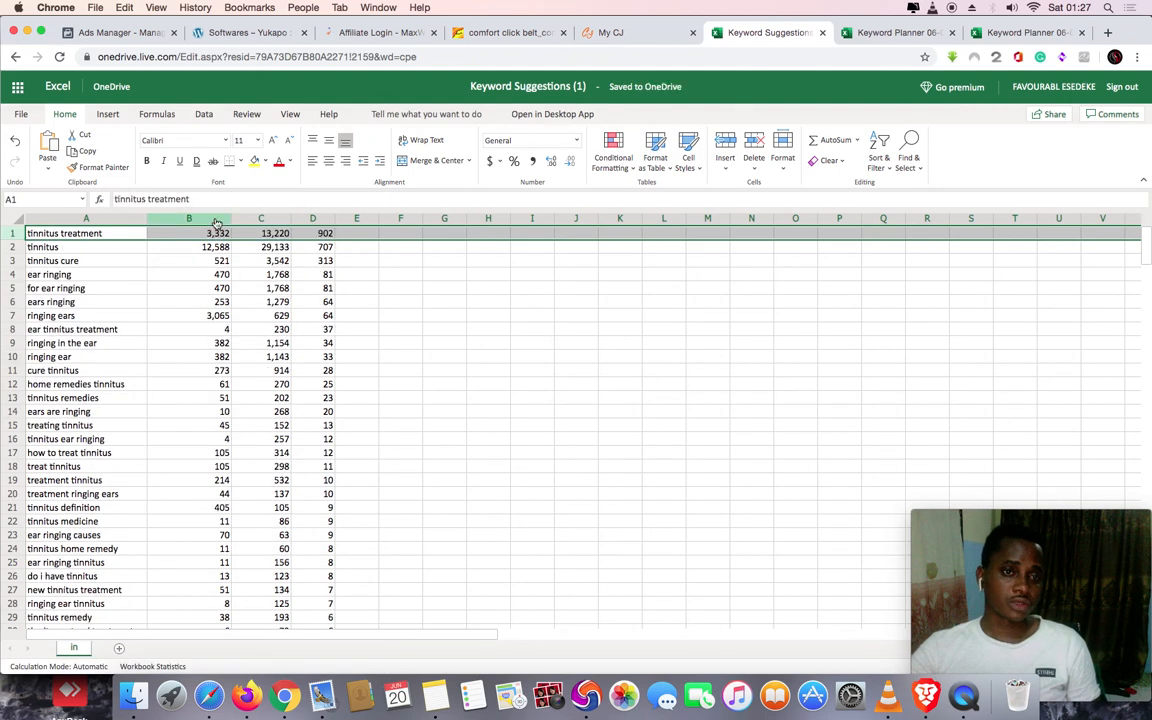
pyautogui.click(888, 170)
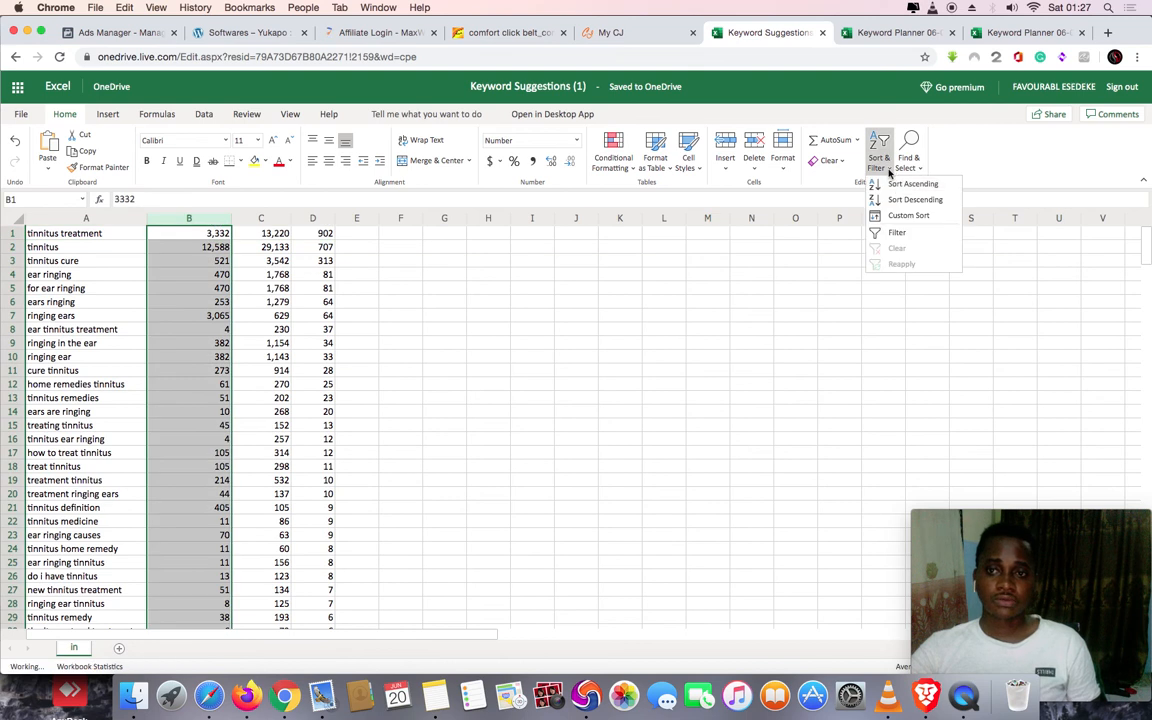
pyautogui.click(890, 199)
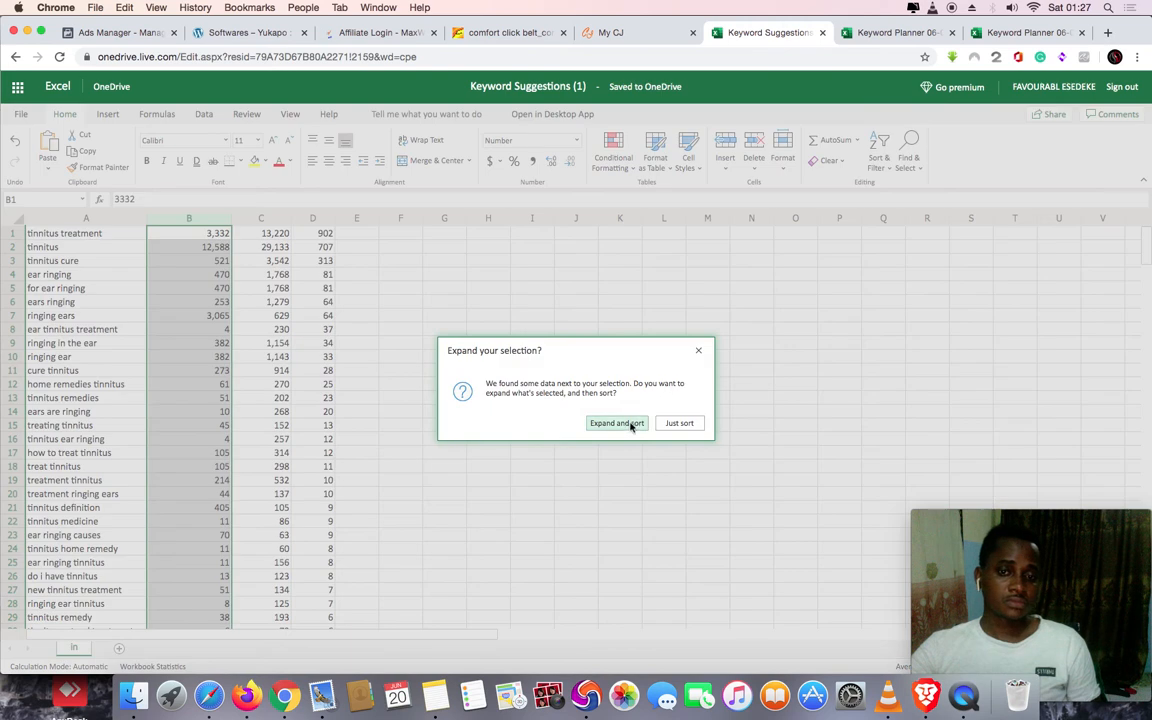
pyautogui.click(630, 424)
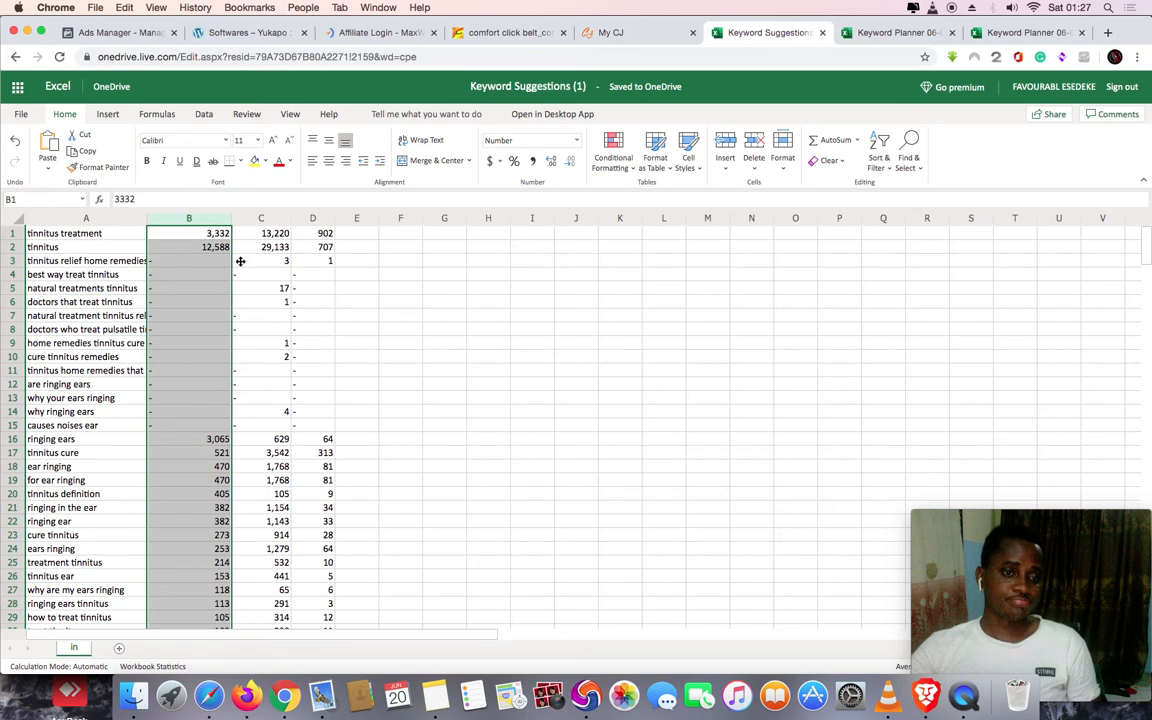
pyautogui.click(884, 170)
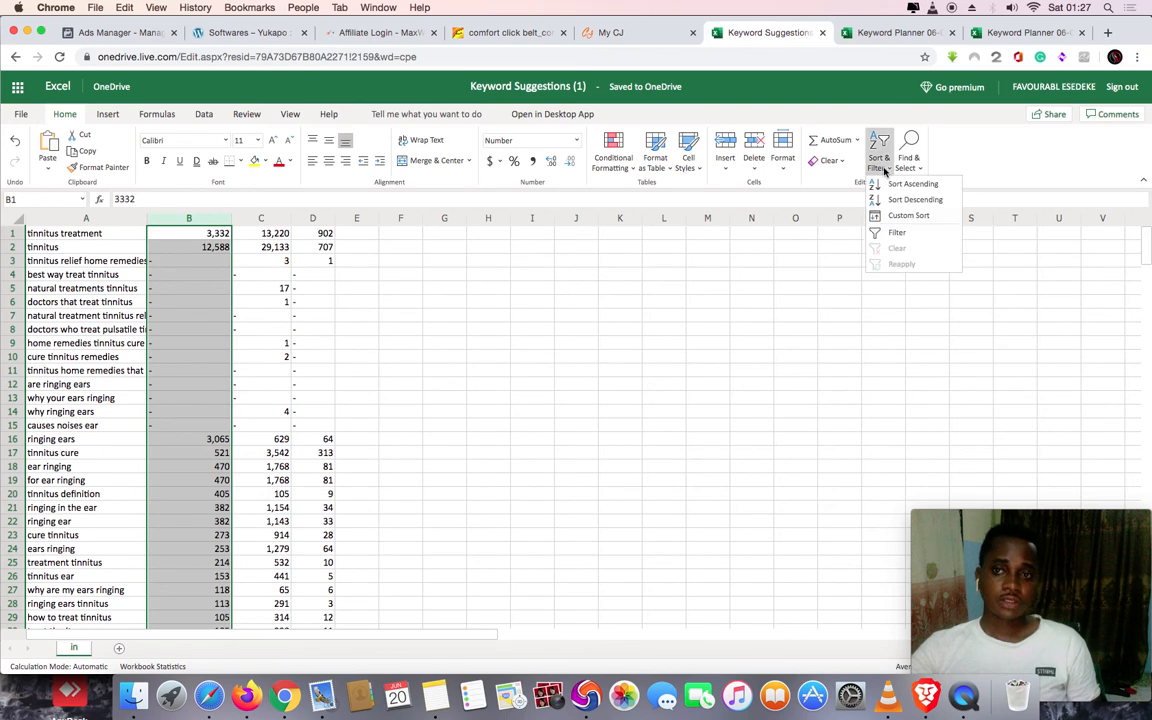
pyautogui.click(911, 199)
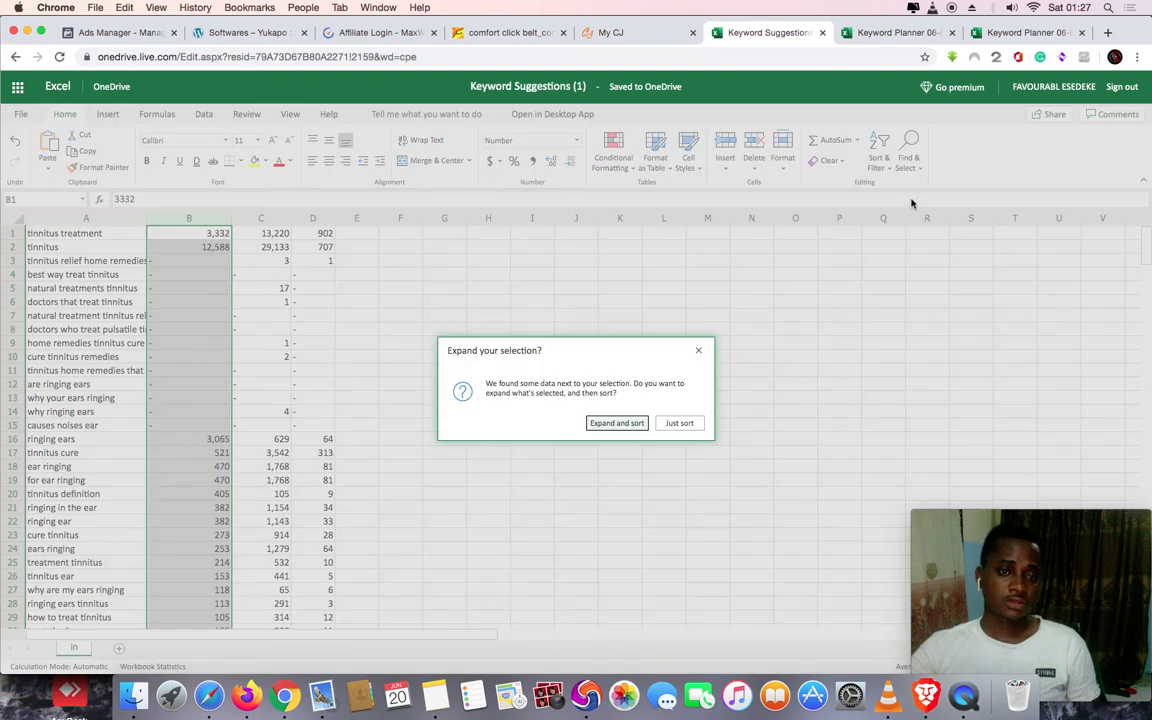
pyautogui.click(626, 424)
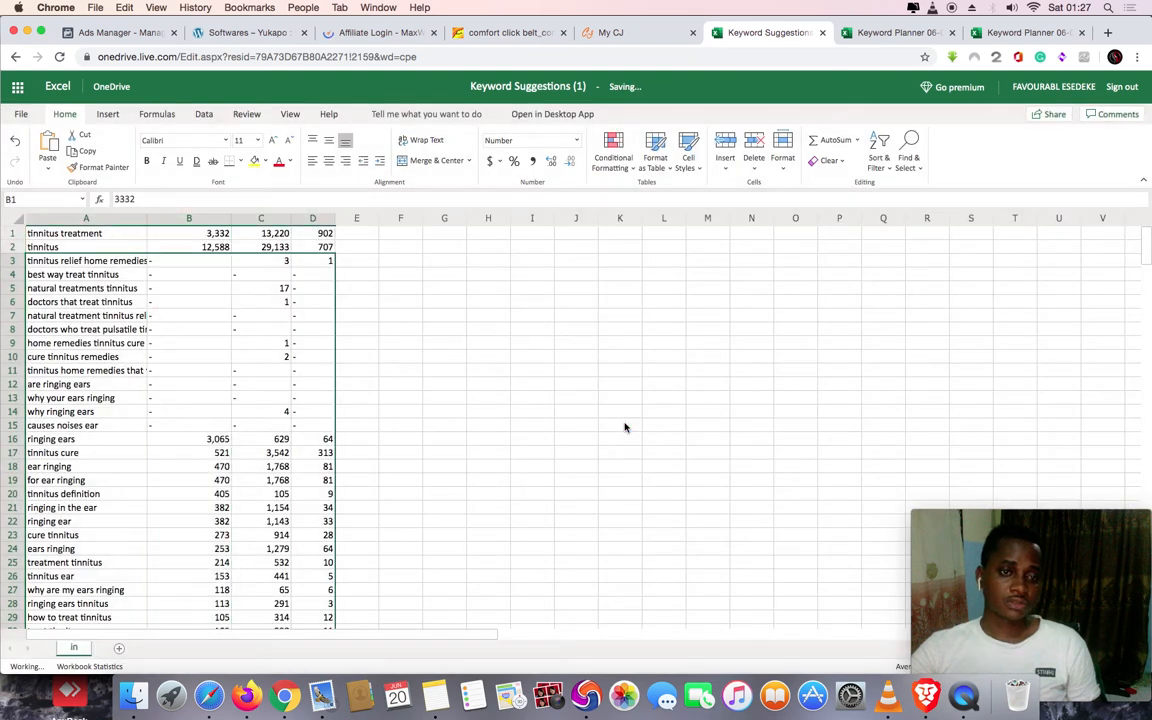
# Sort the keyword suggestions in descending order by column C, the impressions, expanding the sort to the adjacent data
pyautogui.click(261, 218)
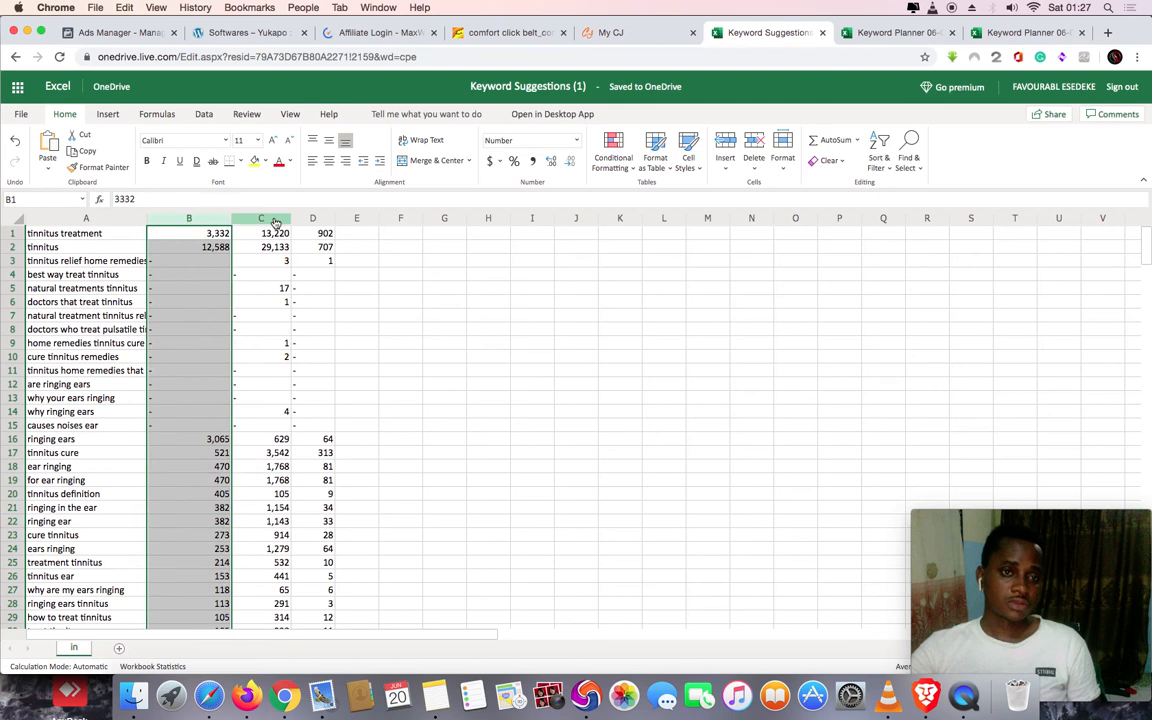
pyautogui.click(879, 163)
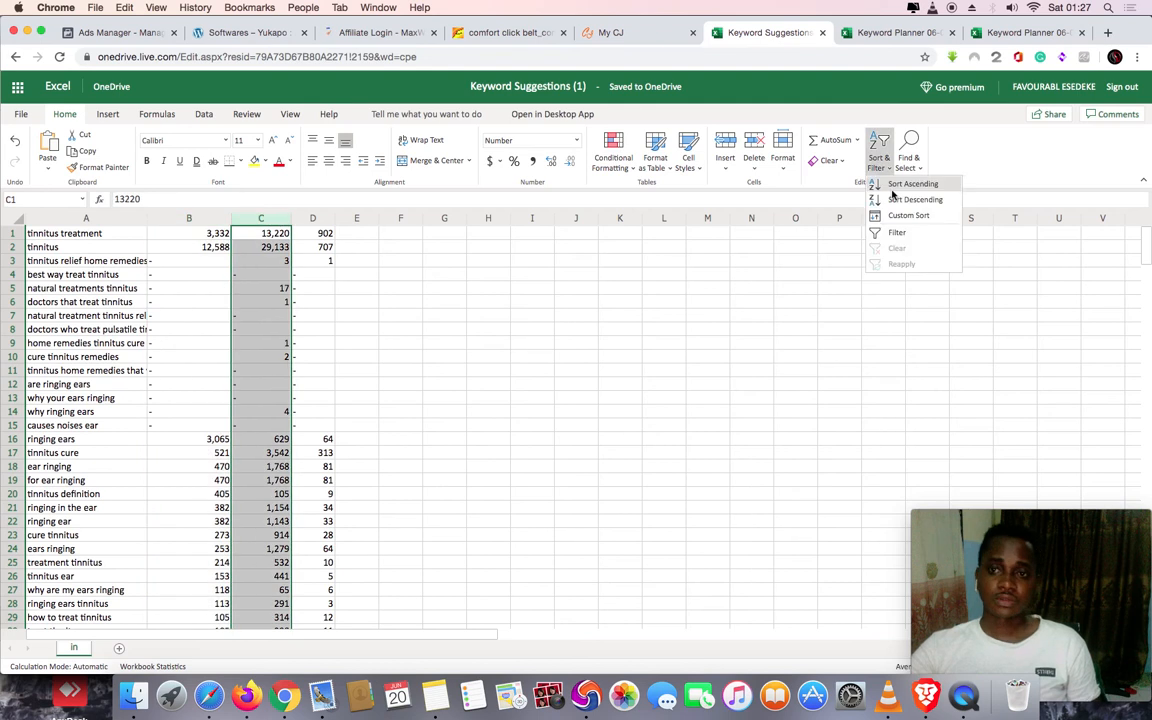
pyautogui.click(913, 199)
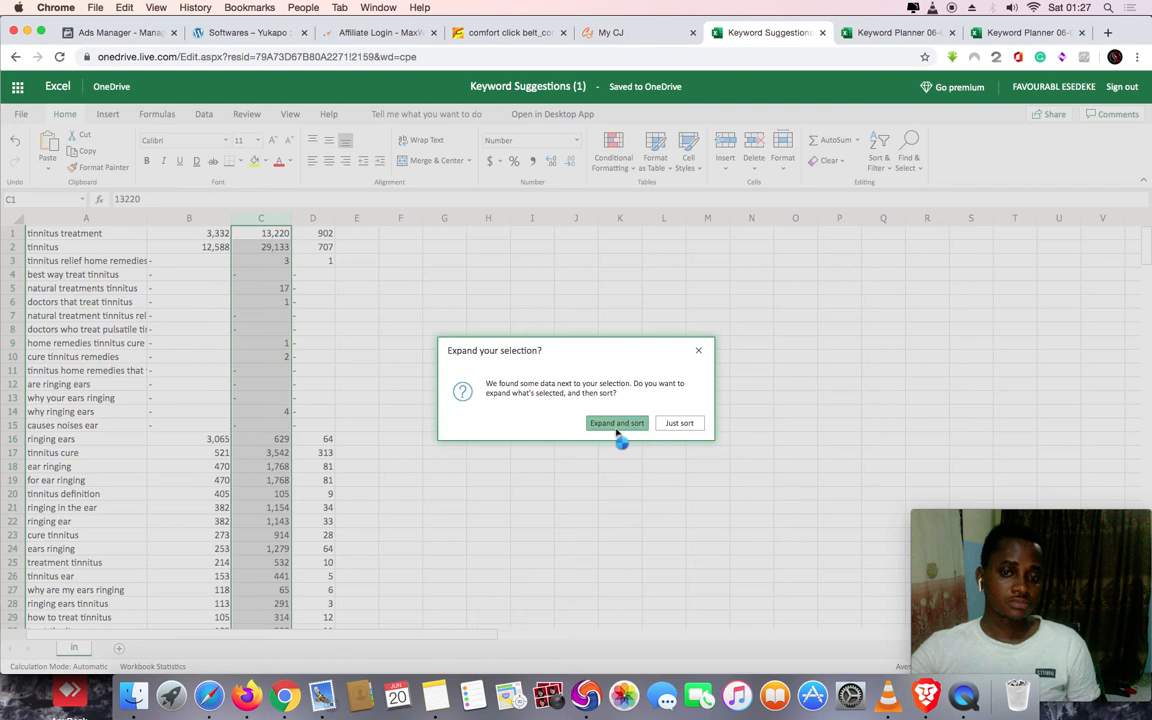
pyautogui.click(616, 426)
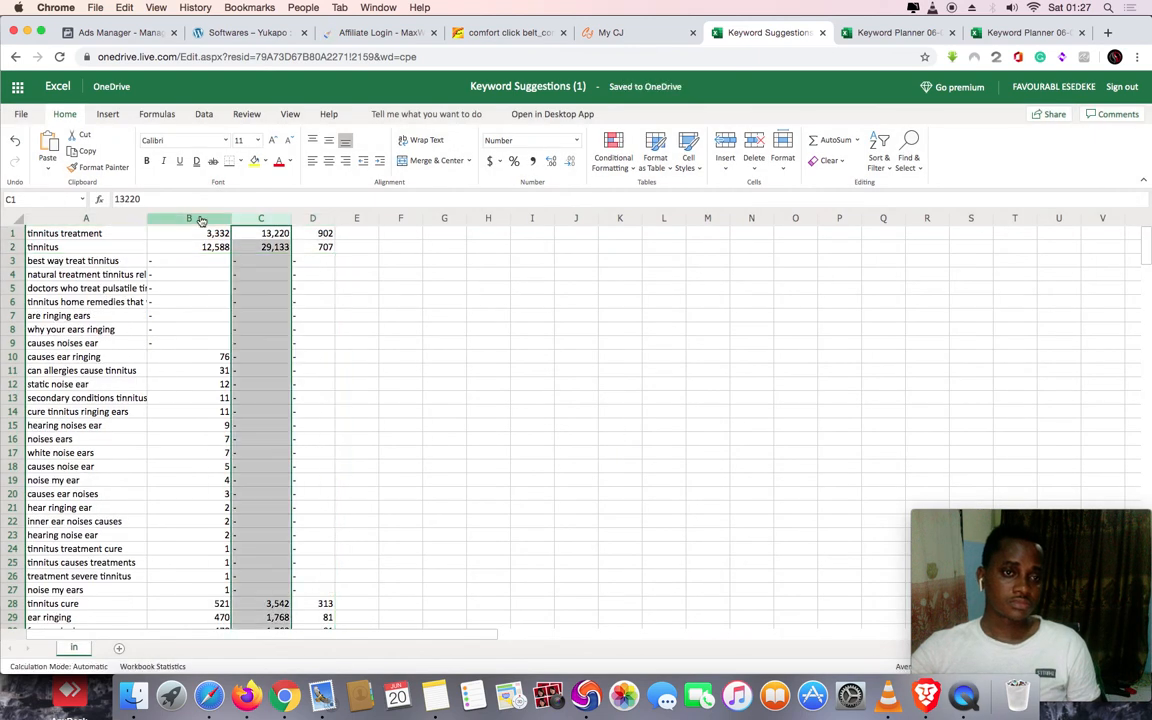
# Examine the search volumes in the sorted keyword list and the ad groups in the "Keyword Planner 06-04-2020 at 00-00-57" workbook
pyautogui.click(201, 220)
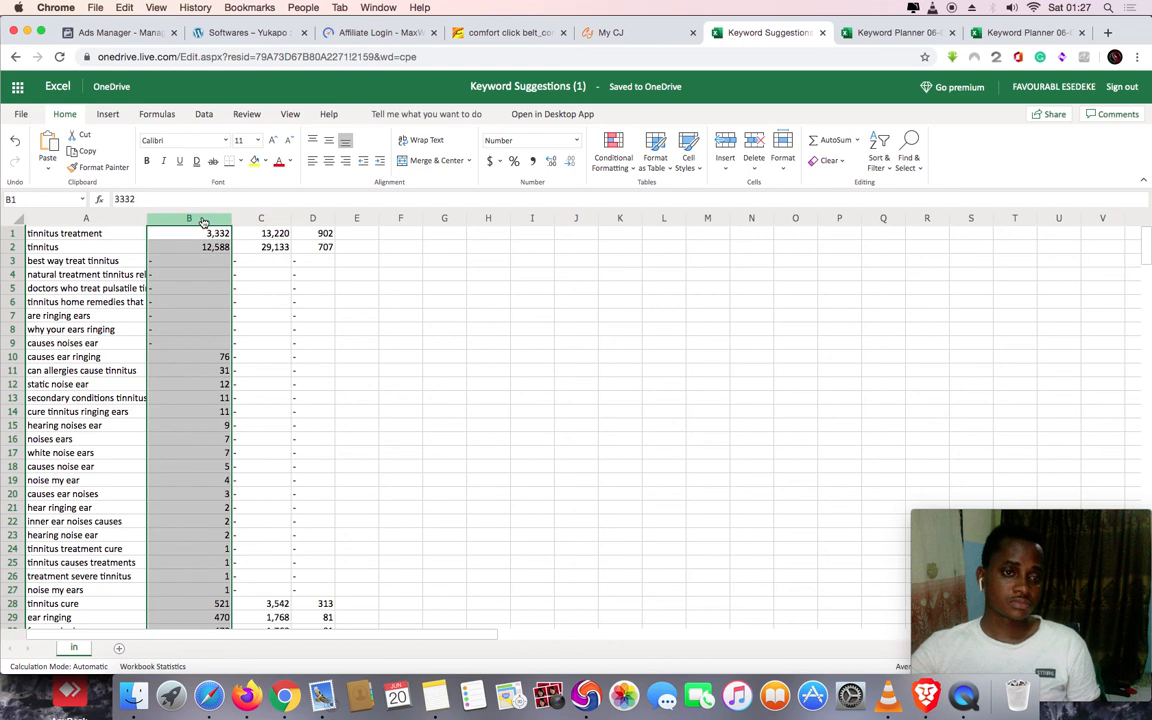
pyautogui.scroll(-20, 219, 285)
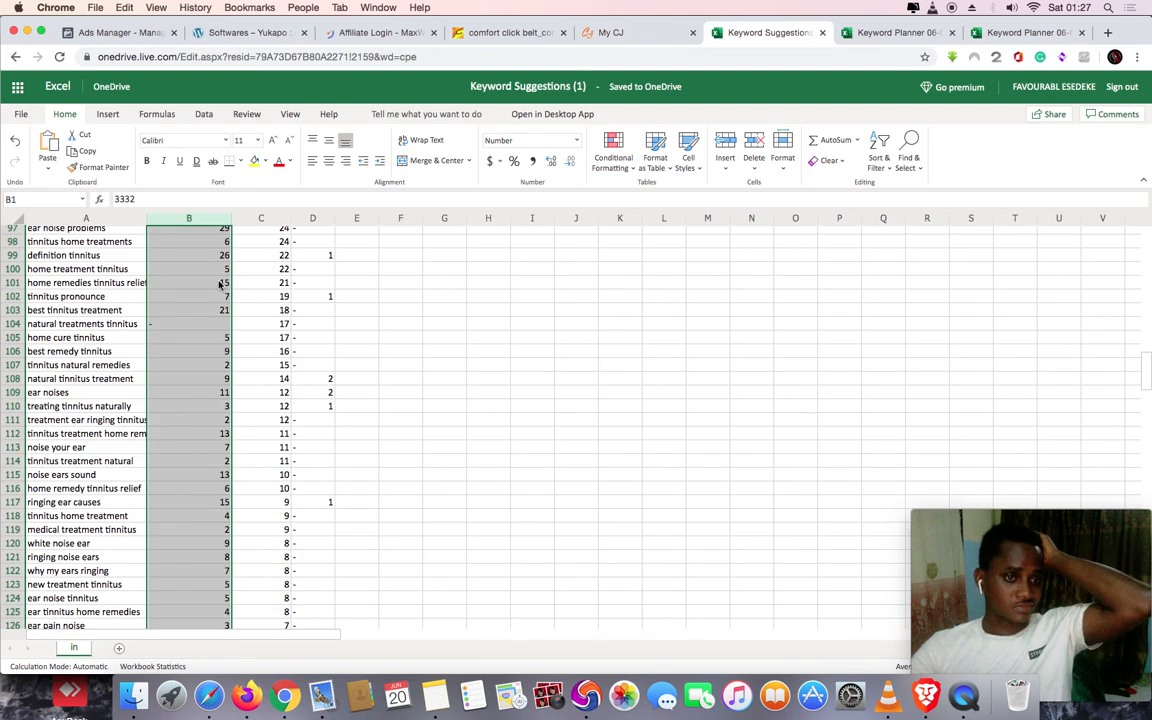
pyautogui.scroll(1, 221, 285)
pyautogui.scroll(20, 219, 285)
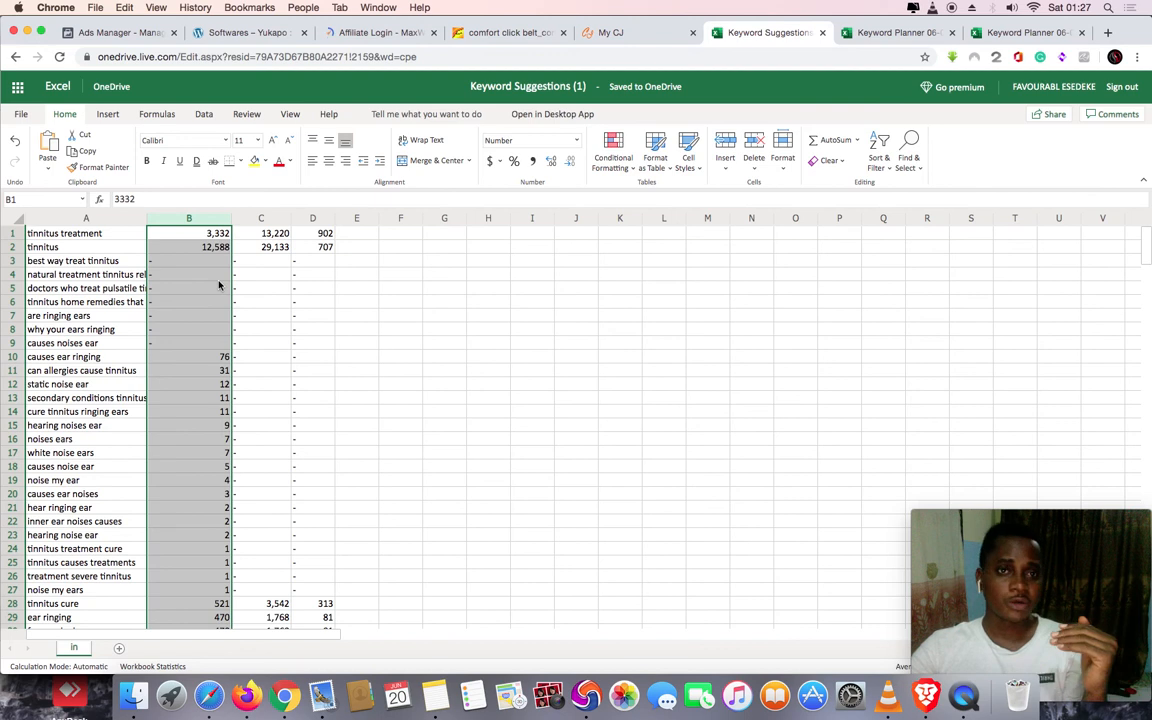
pyautogui.click(913, 33)
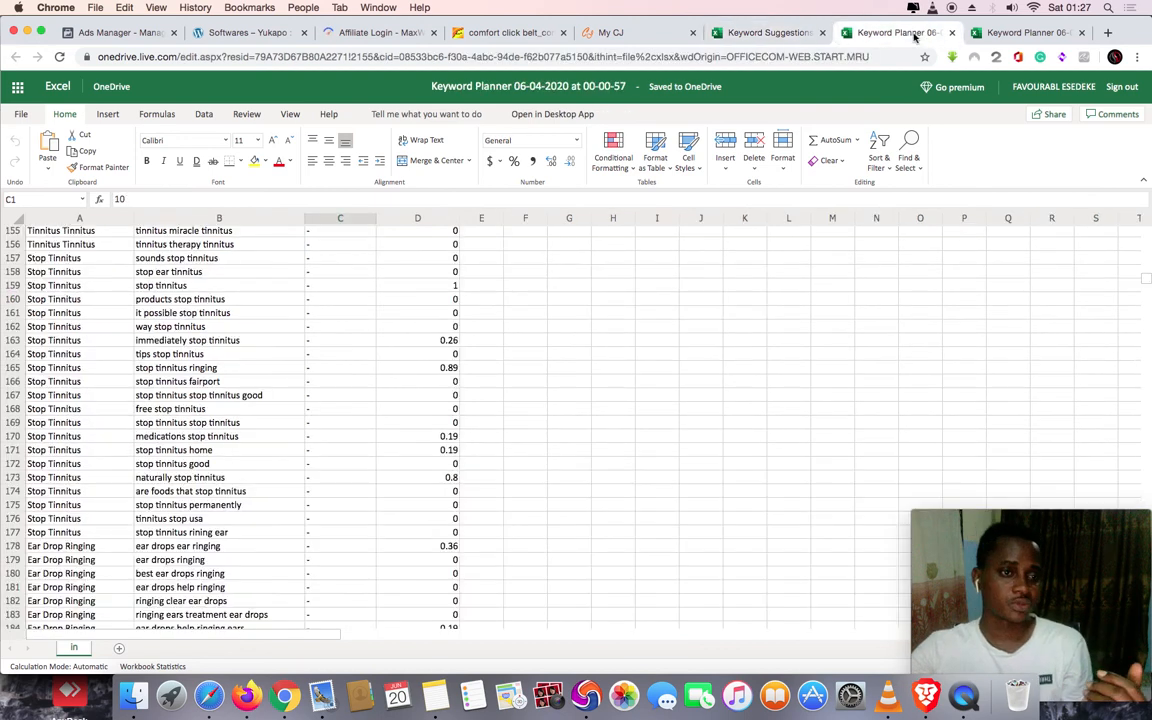
pyautogui.scroll(1, 344, 280)
pyautogui.scroll(20, 340, 285)
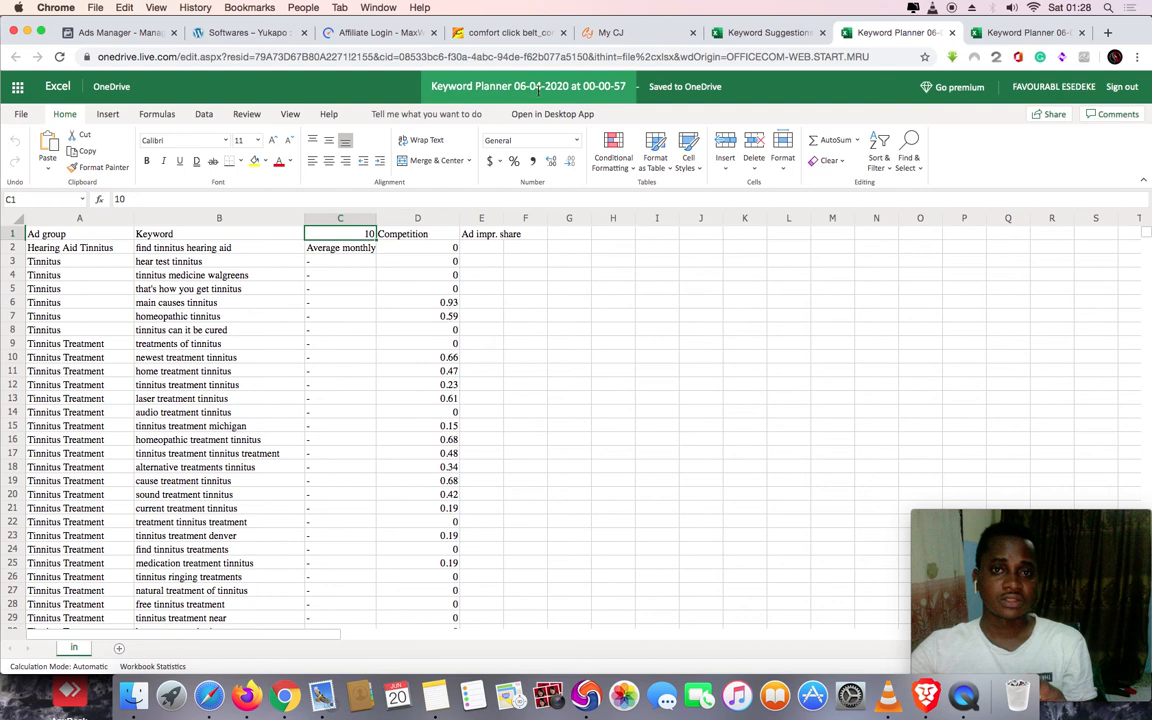
pyautogui.click(765, 32)
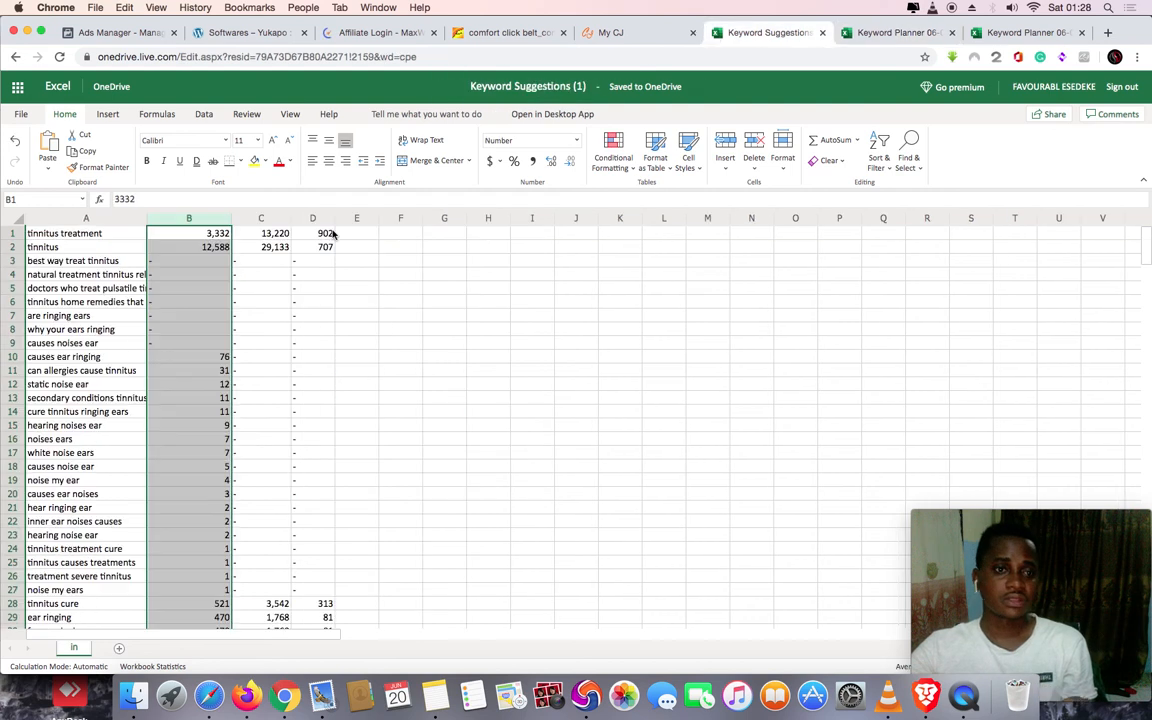
# Copy the whole keyword column A of the Keyword Suggestions (1) sheet
pyautogui.click(85, 219)
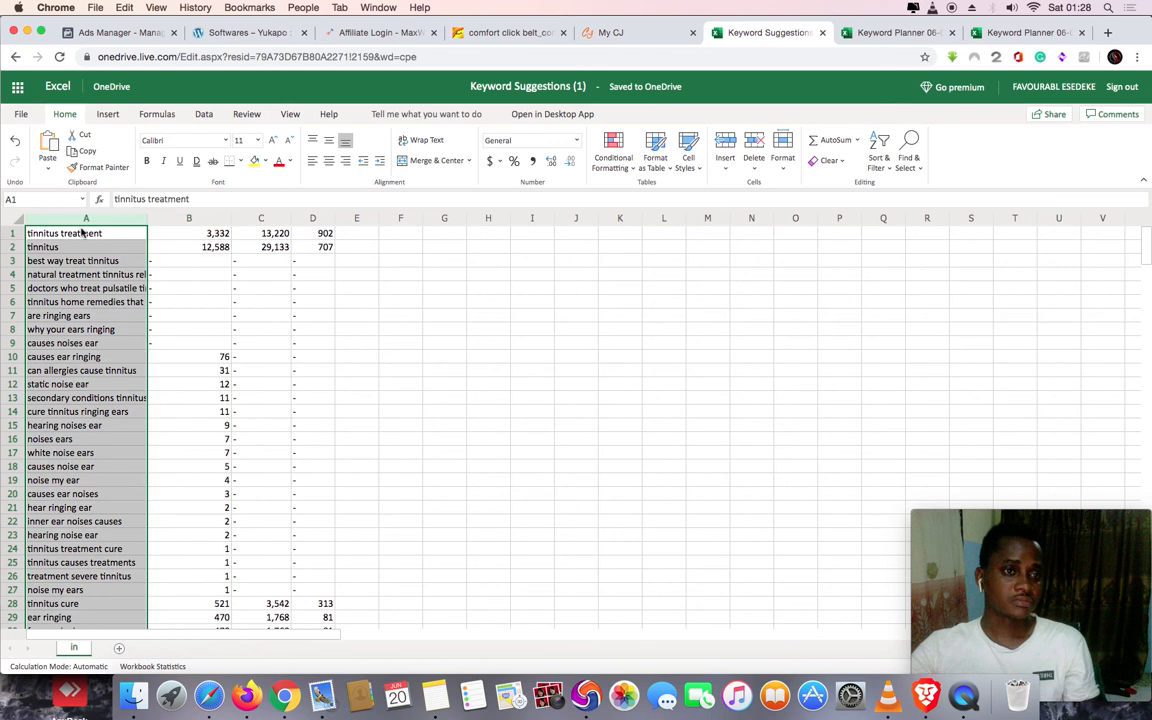
pyautogui.rightClick(85, 220)
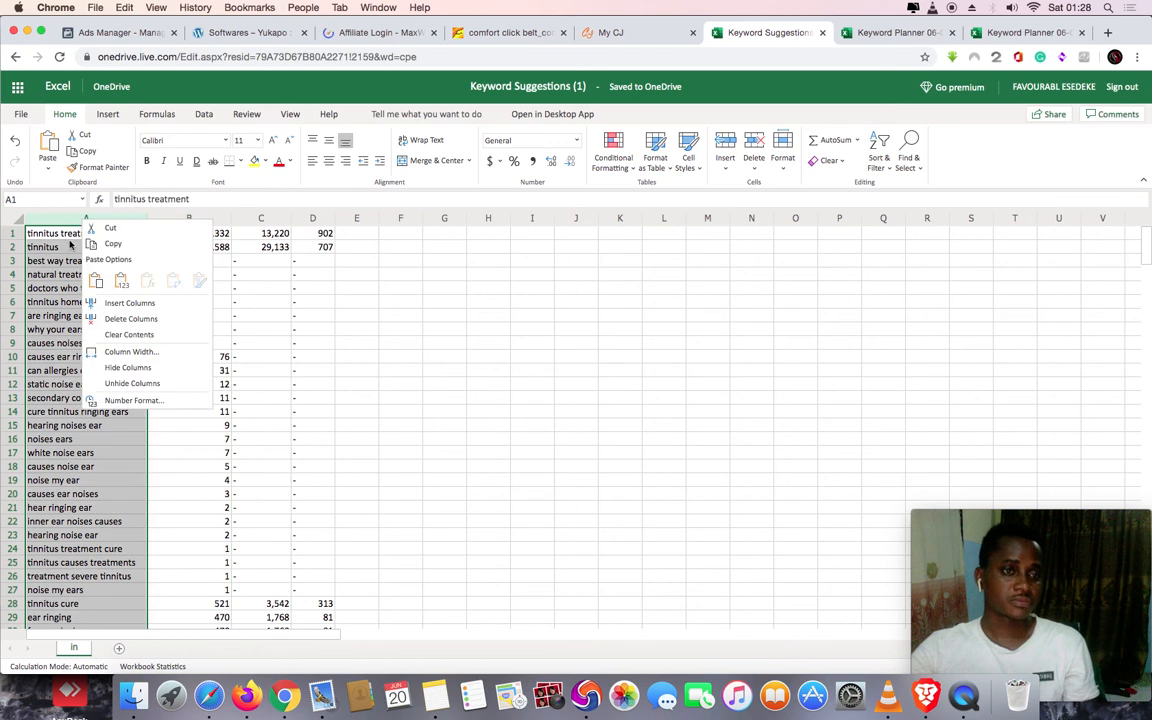
pyautogui.press('Escape')
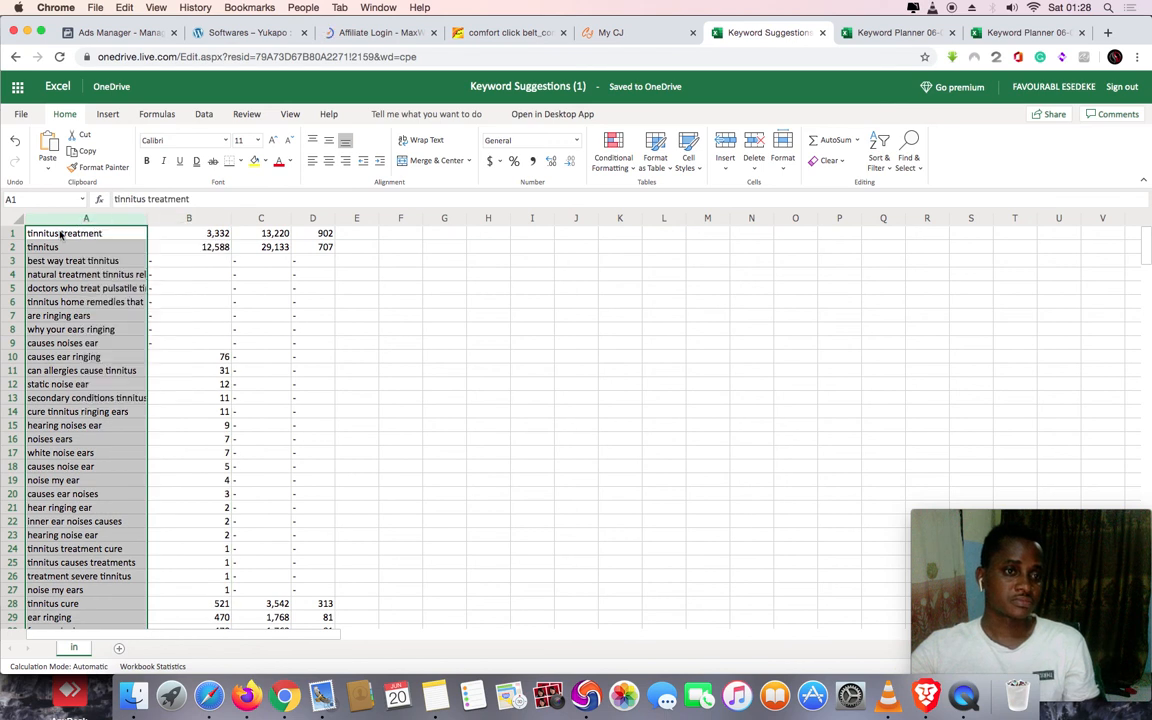
pyautogui.rightClick(62, 236)
pyautogui.click(96, 261)
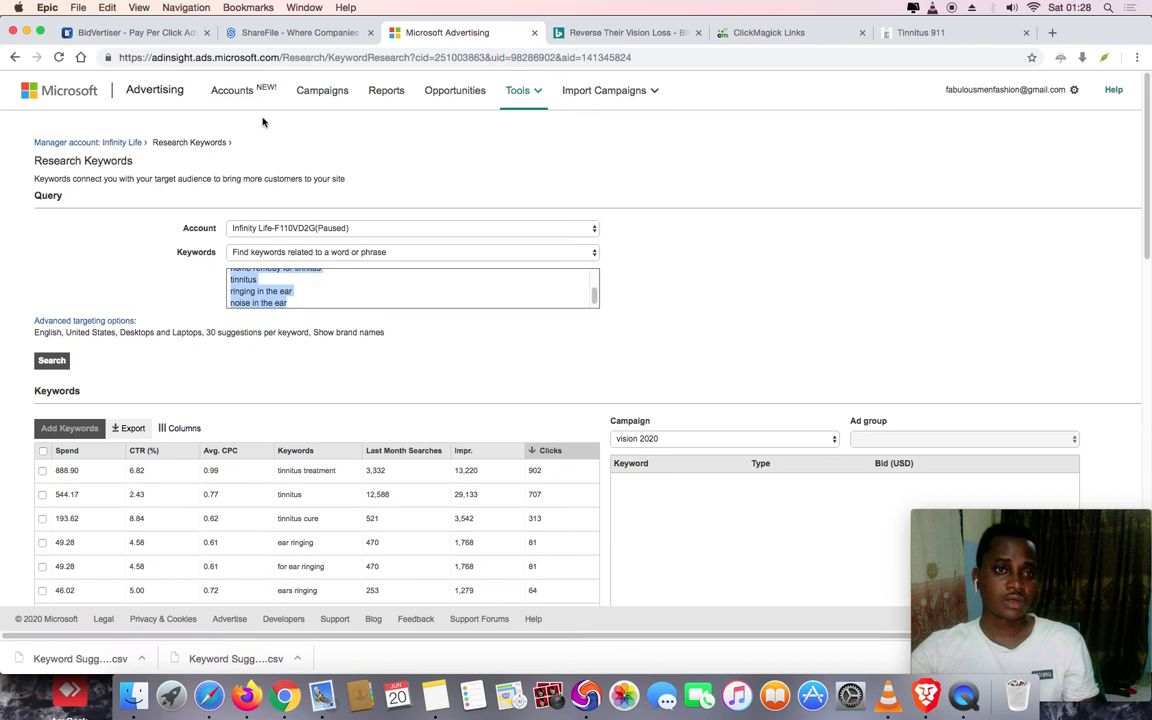
# In Microsoft Advertising, start a new campaign from the account's campaign list with the goal "Visits to my website"
pyautogui.click(239, 99)
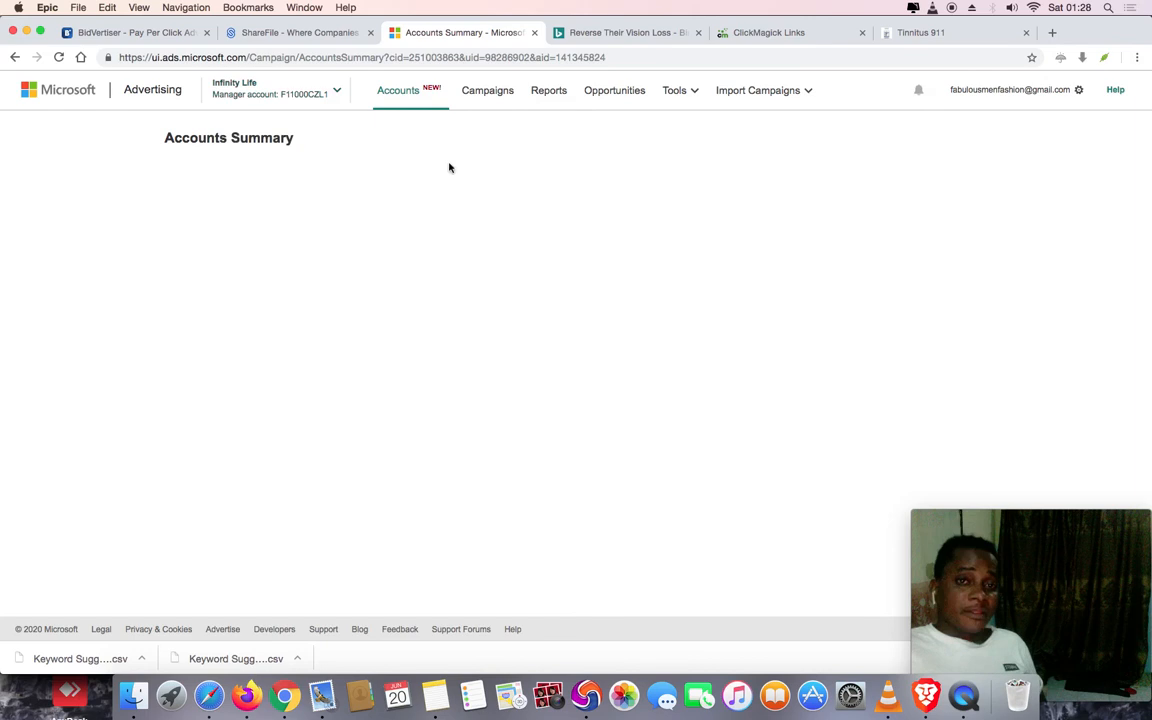
pyautogui.click(484, 99)
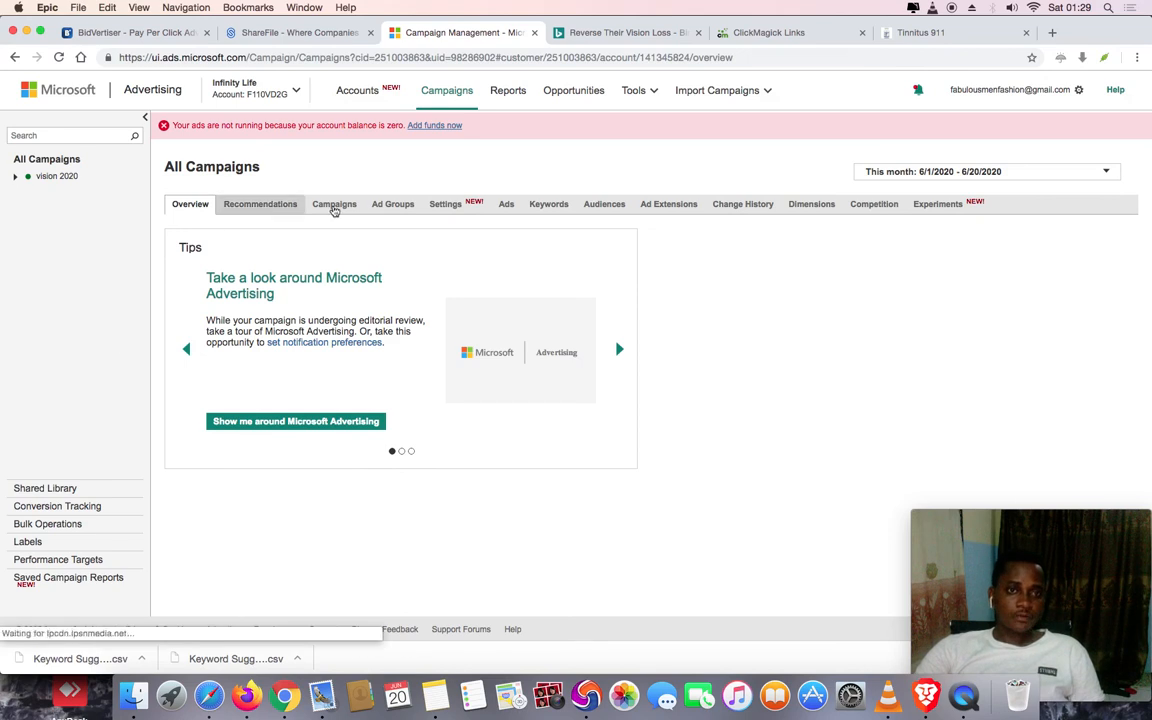
pyautogui.click(336, 206)
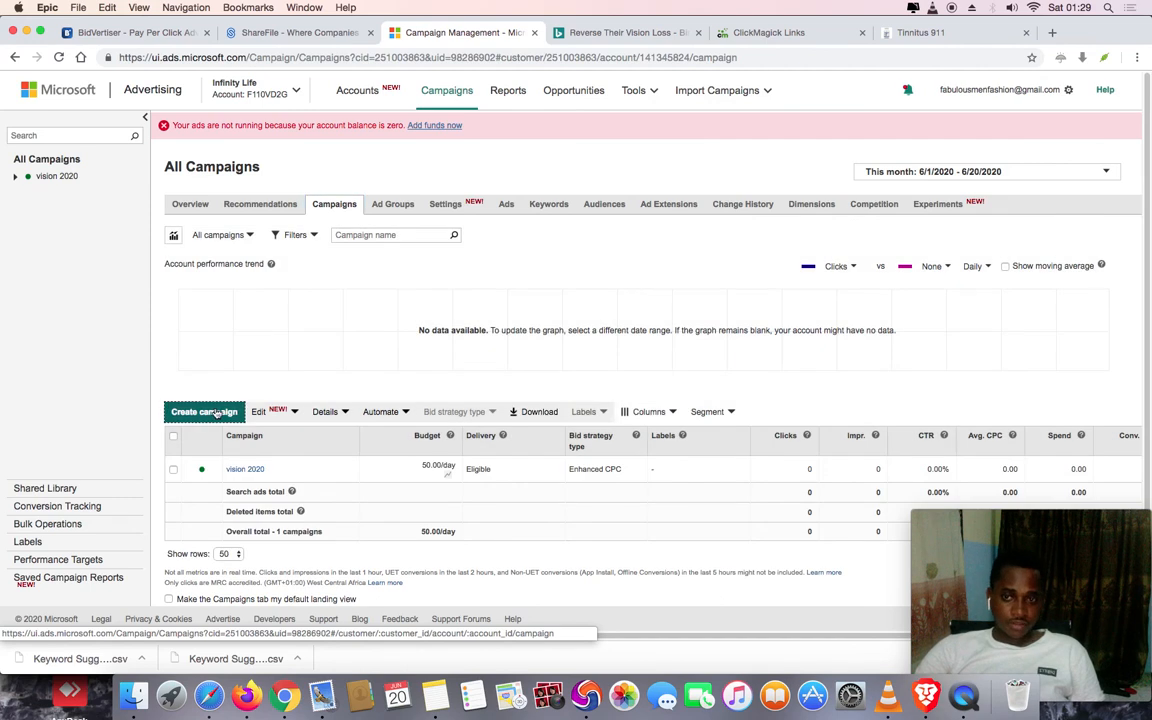
pyautogui.click(215, 412)
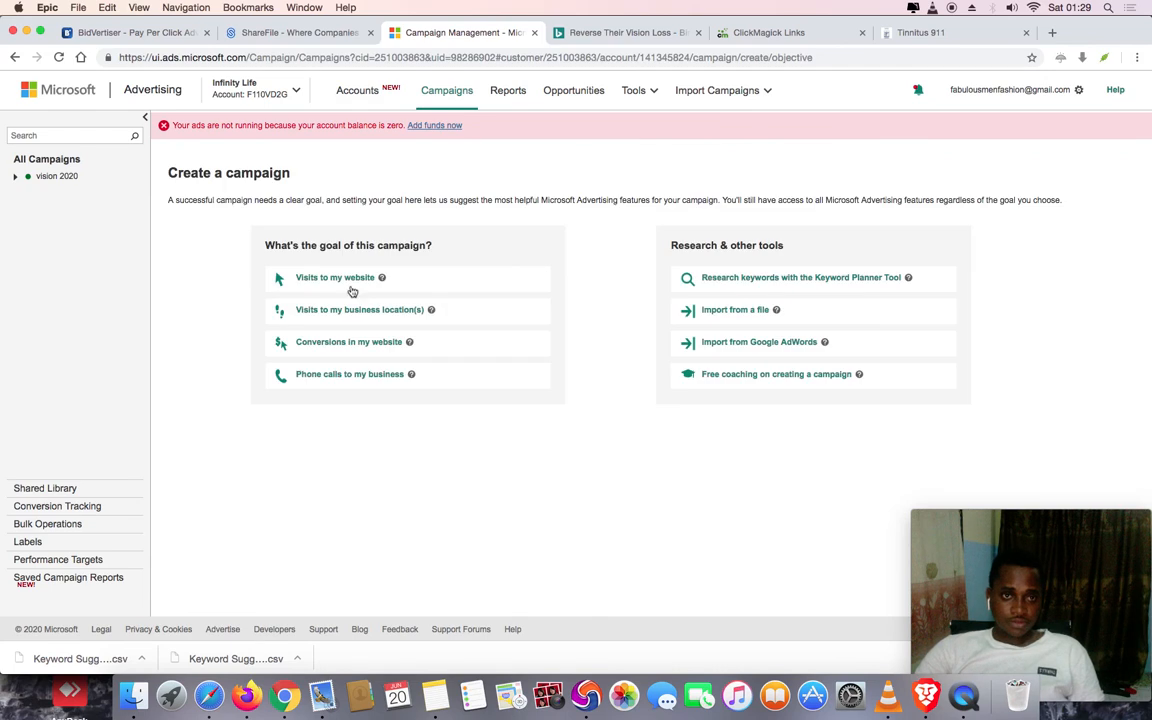
pyautogui.click(355, 279)
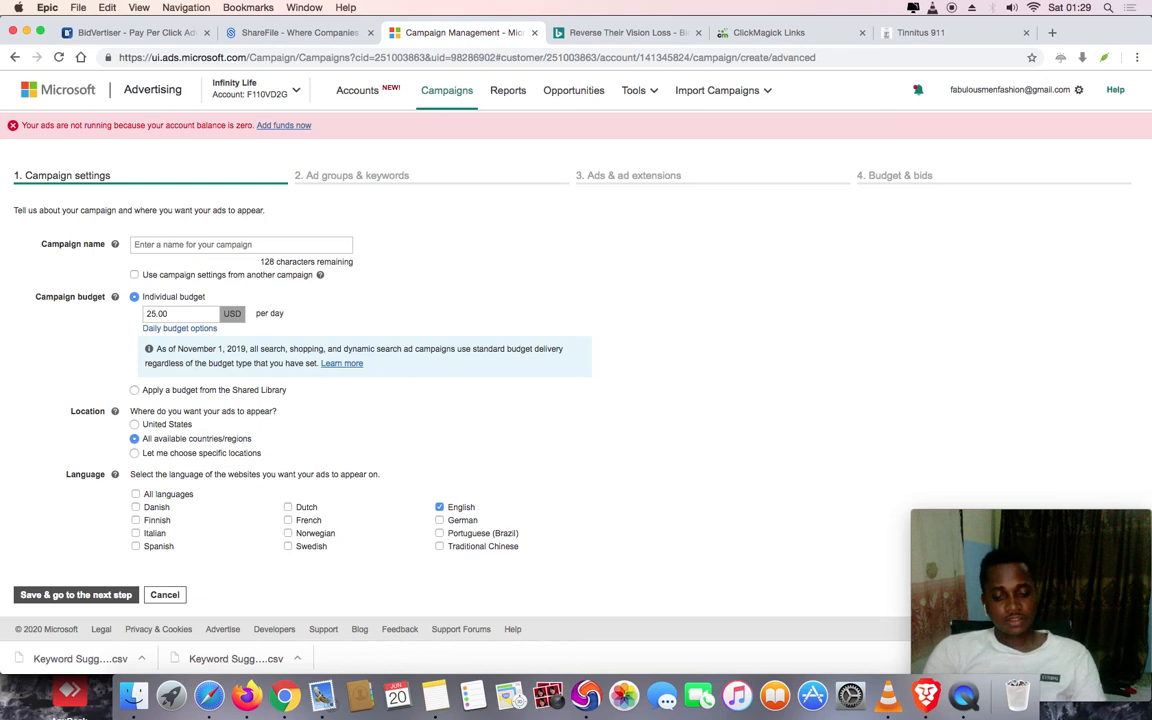
# Name the new campaign "Tinnitus 911 DL"
pyautogui.write('tinnitus 911 ')
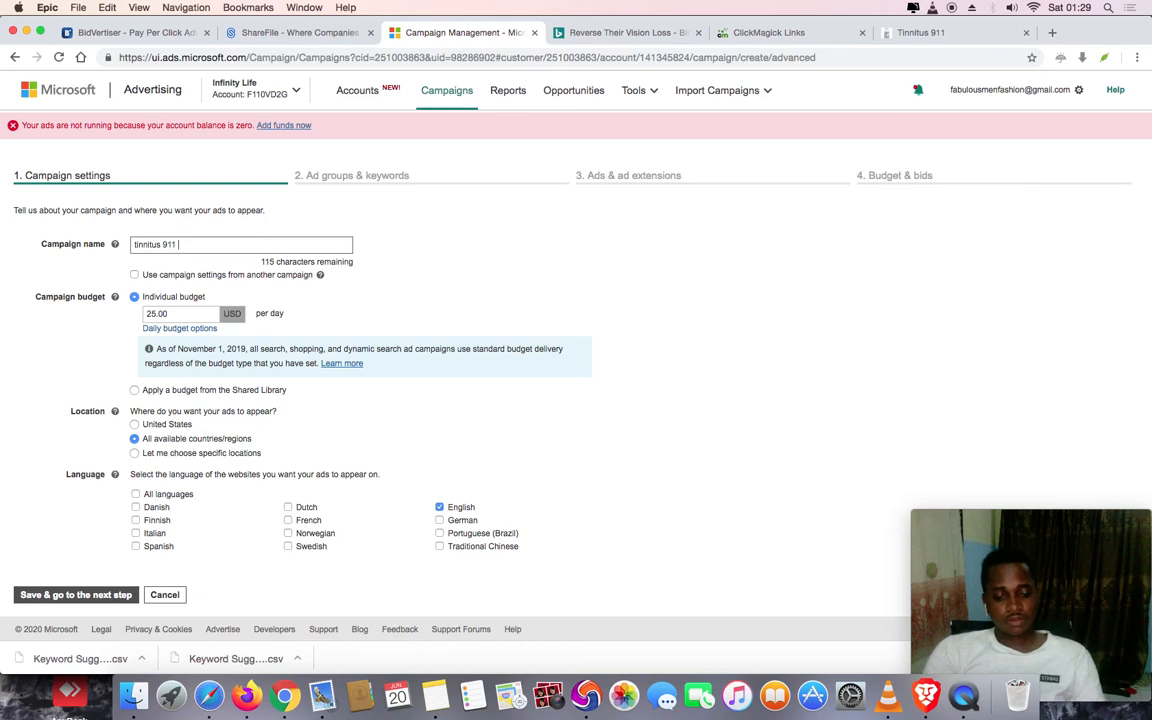
pyautogui.write('DL')
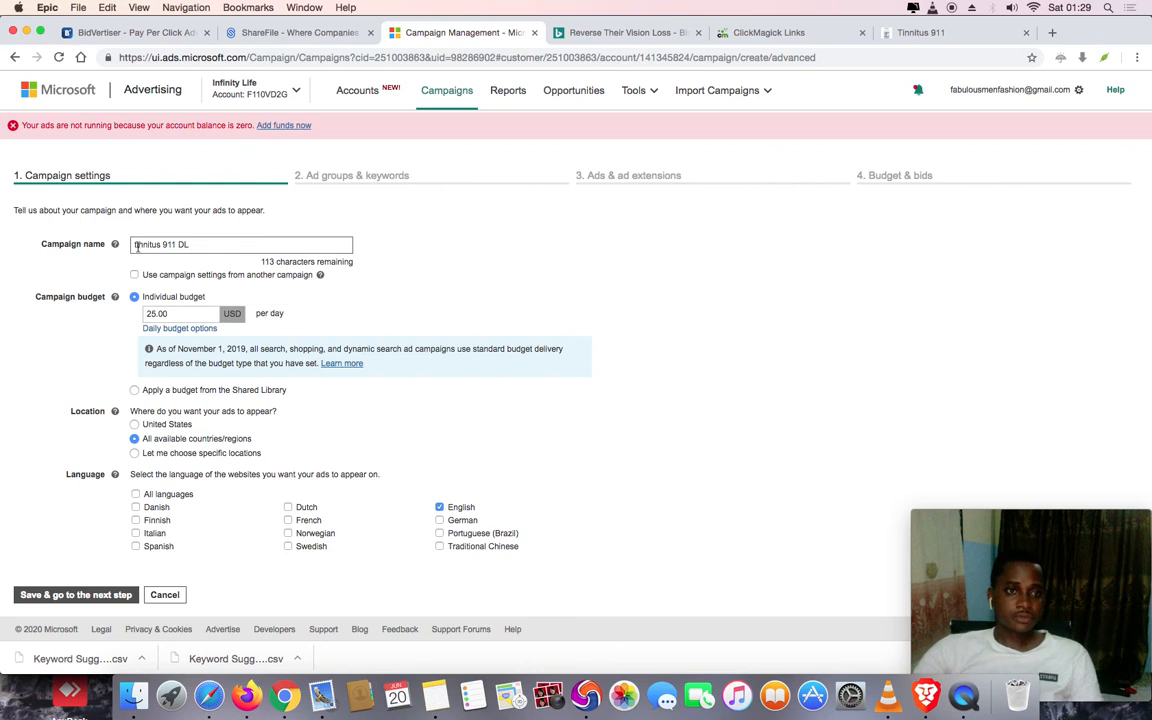
pyautogui.click(138, 245)
pyautogui.press('BackSpace')
pyautogui.write('T')
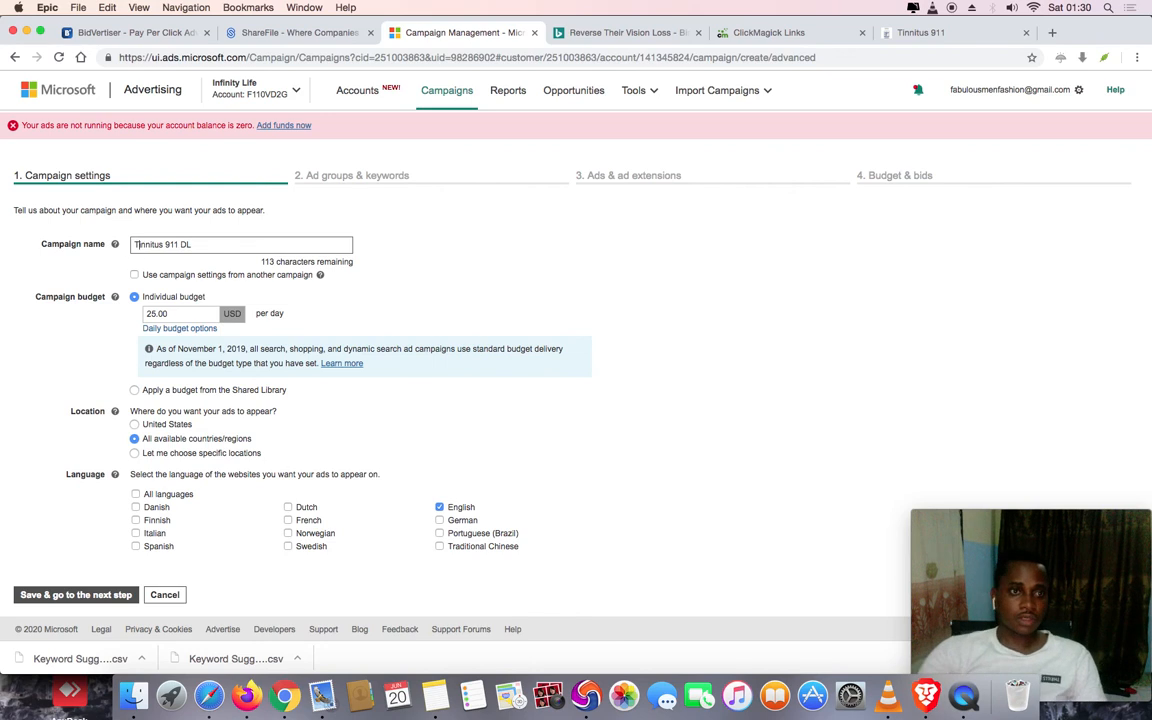
pyautogui.click(532, 286)
# Set the campaign's individual budget to 50.00 USD per day
pyautogui.moveTo(156, 314); pyautogui.dragTo(142, 318)
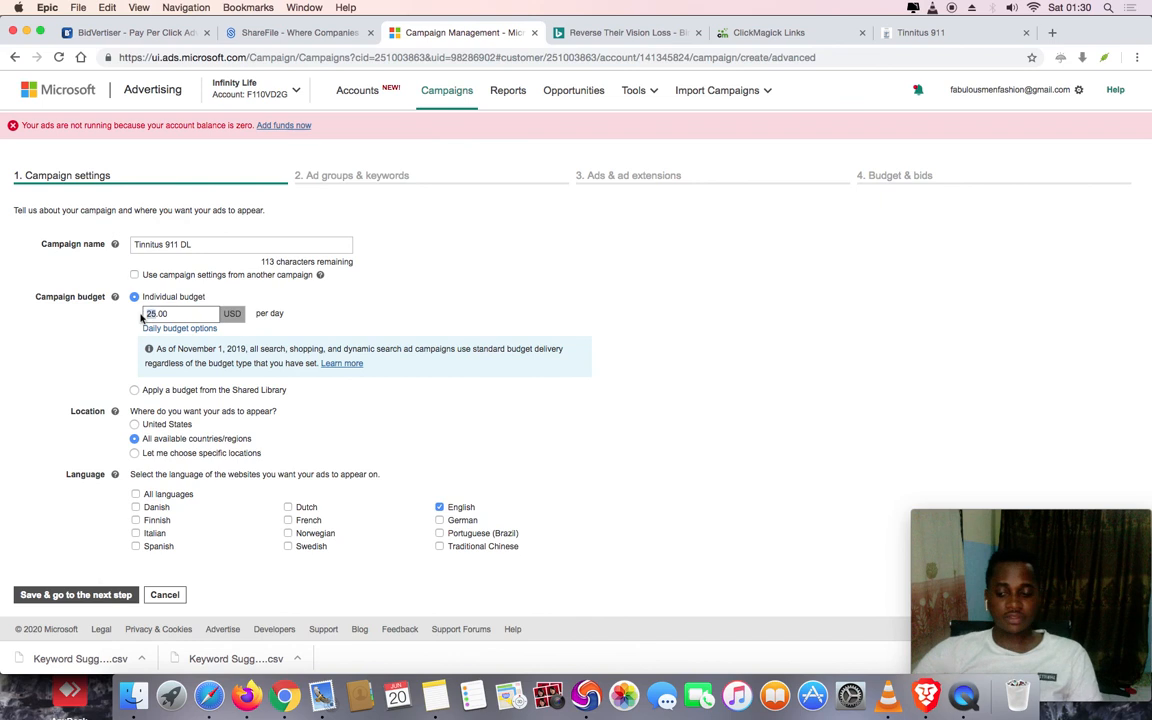
pyautogui.write('50')
pyautogui.click(450, 305)
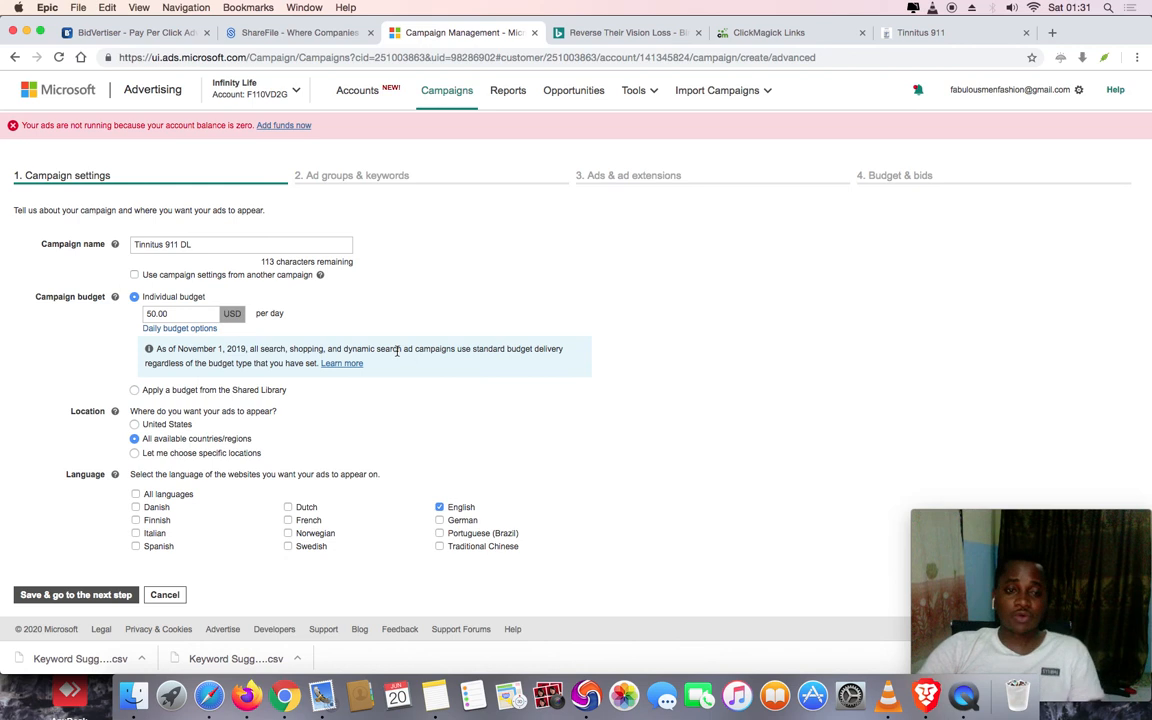
# Restrict the campaign to specific locations and target United States (country/region)
pyautogui.click(135, 454)
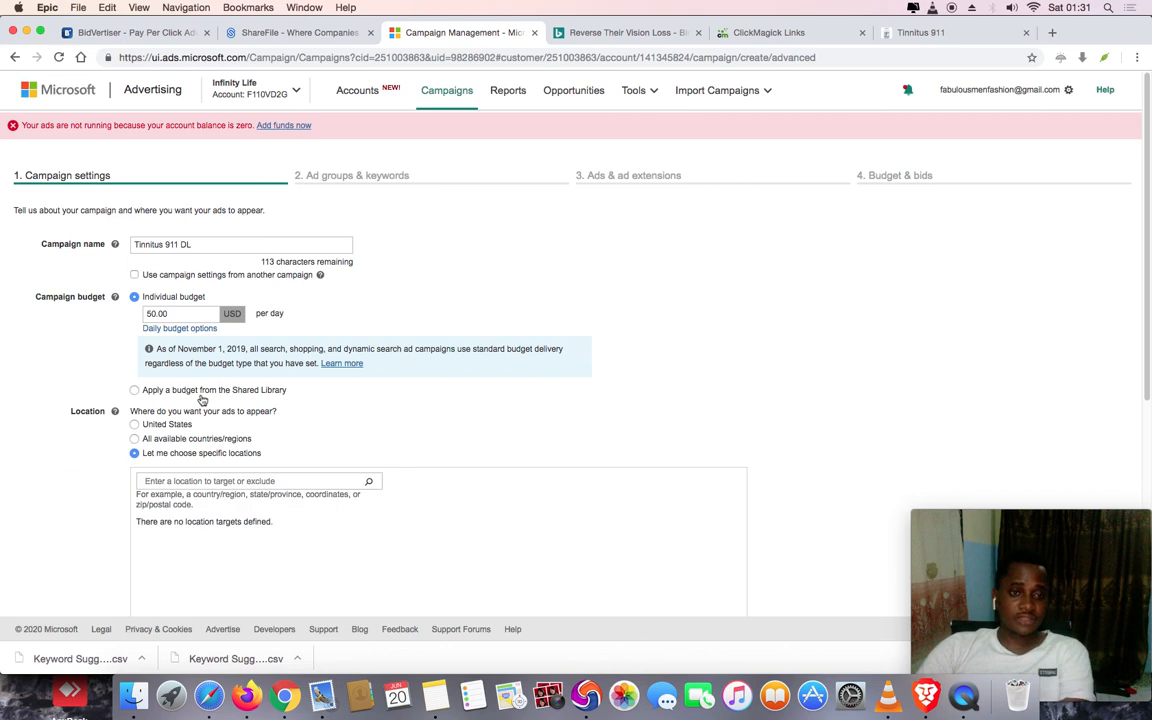
pyautogui.click(177, 481)
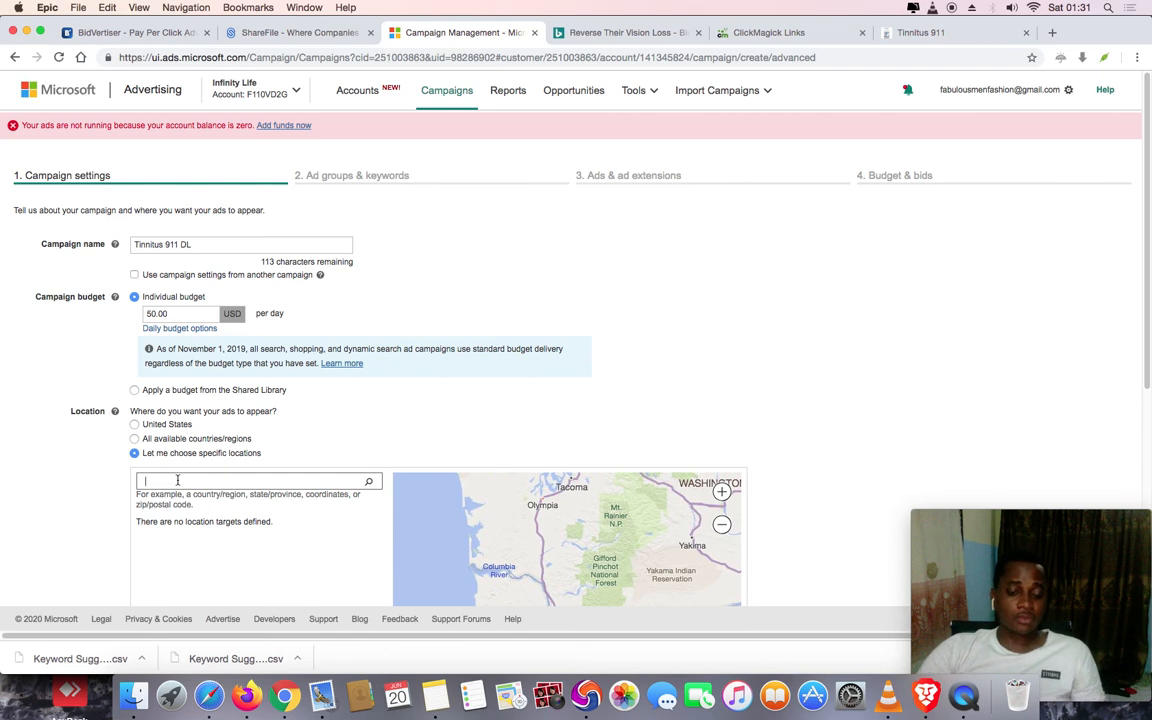
pyautogui.write('united states')
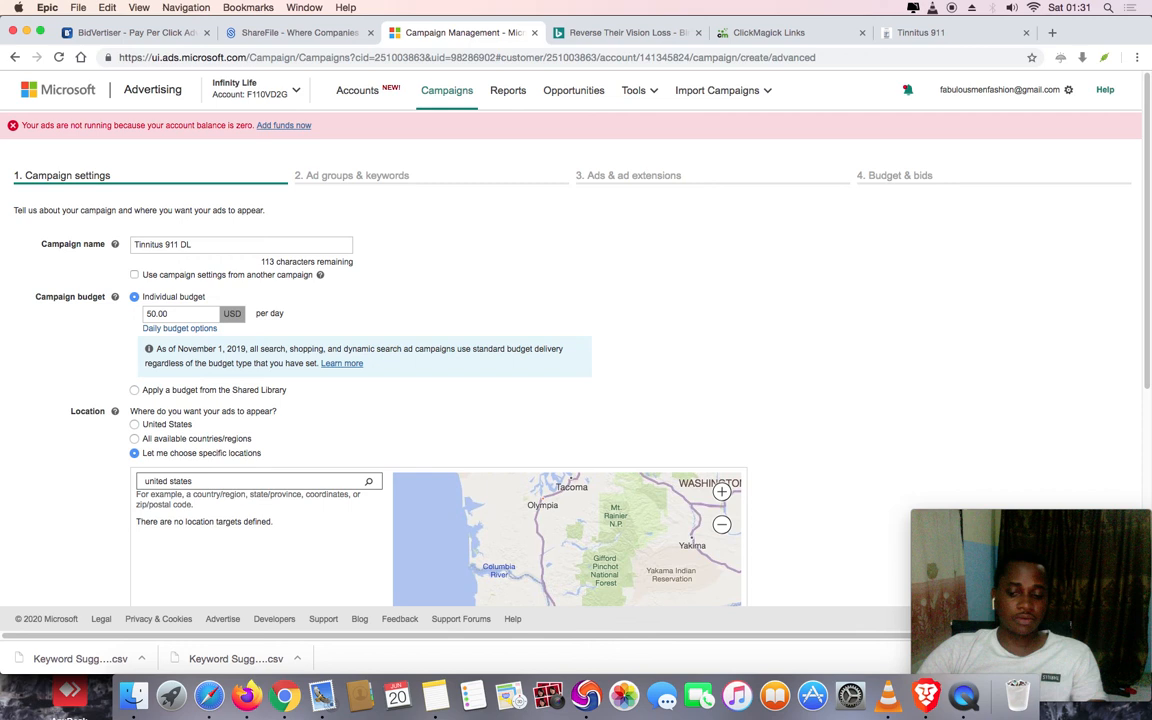
pyautogui.press('Return')
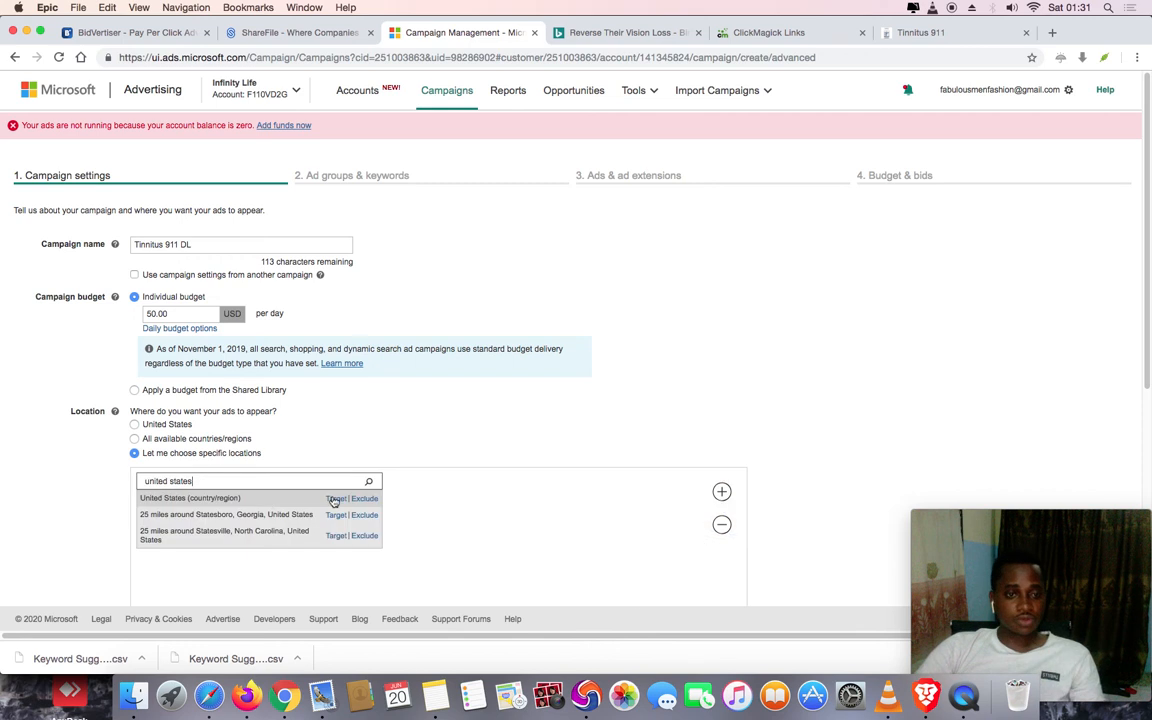
pyautogui.click(331, 500)
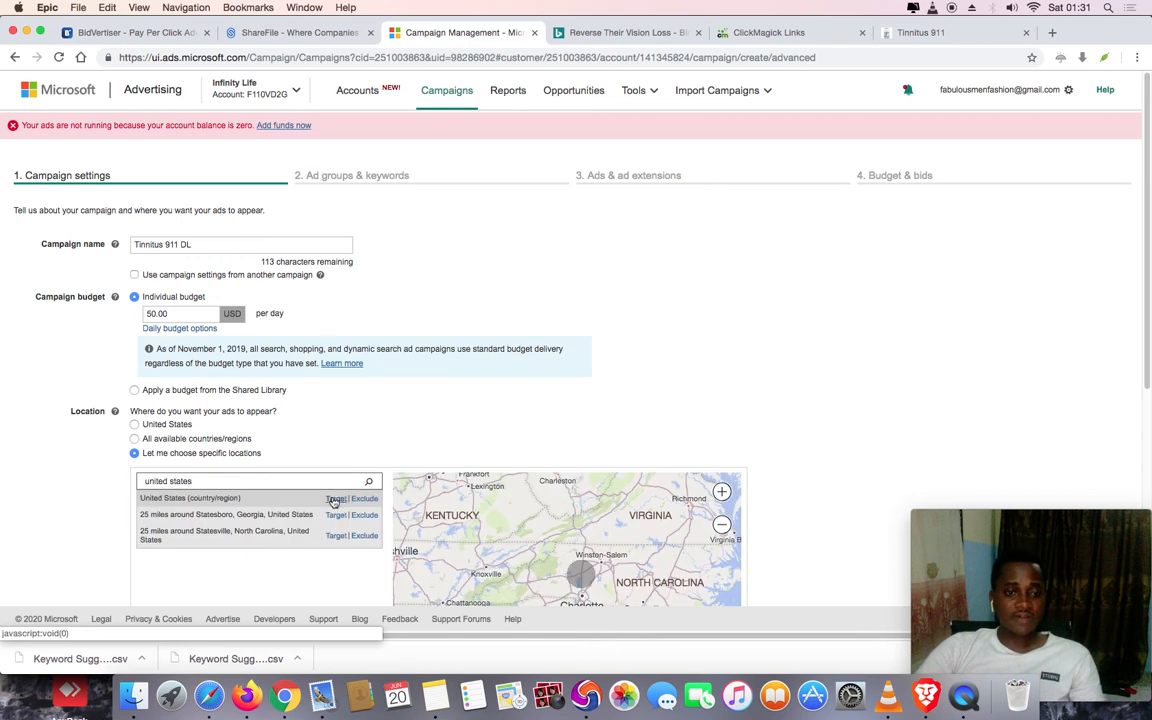
# Switch to Firefox and log in to the MaxWeb affiliate back office with the saved credentials
pyautogui.click(275, 696)
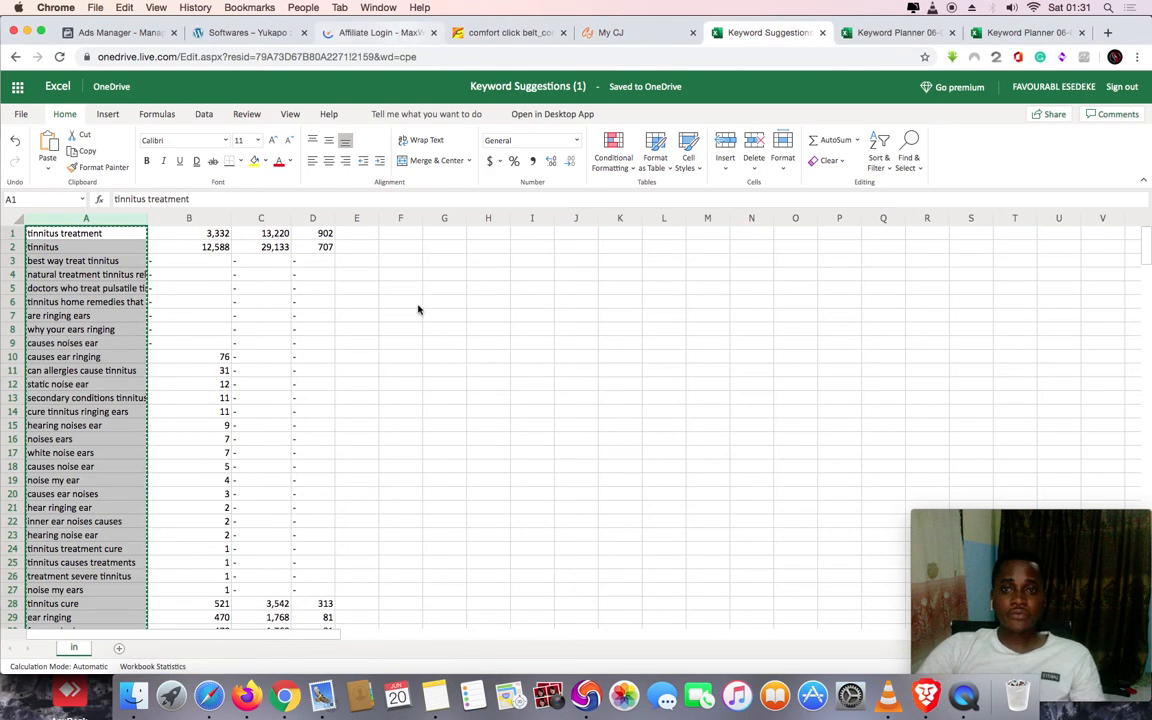
pyautogui.click(250, 686)
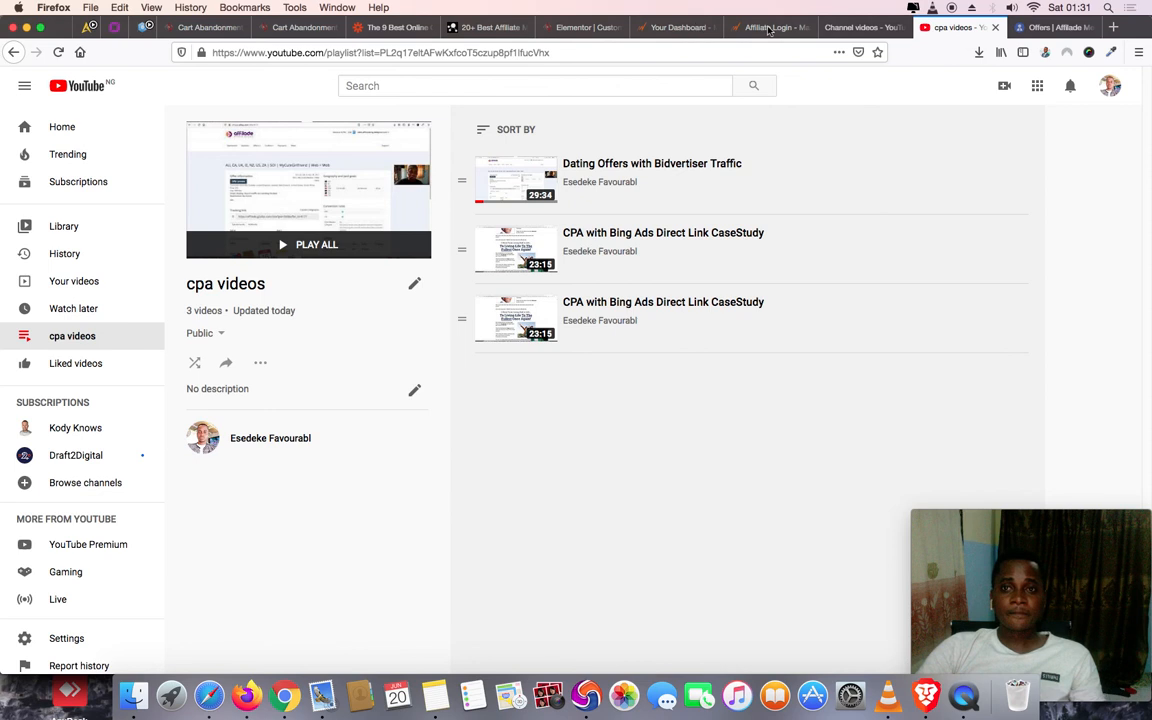
pyautogui.click(675, 27)
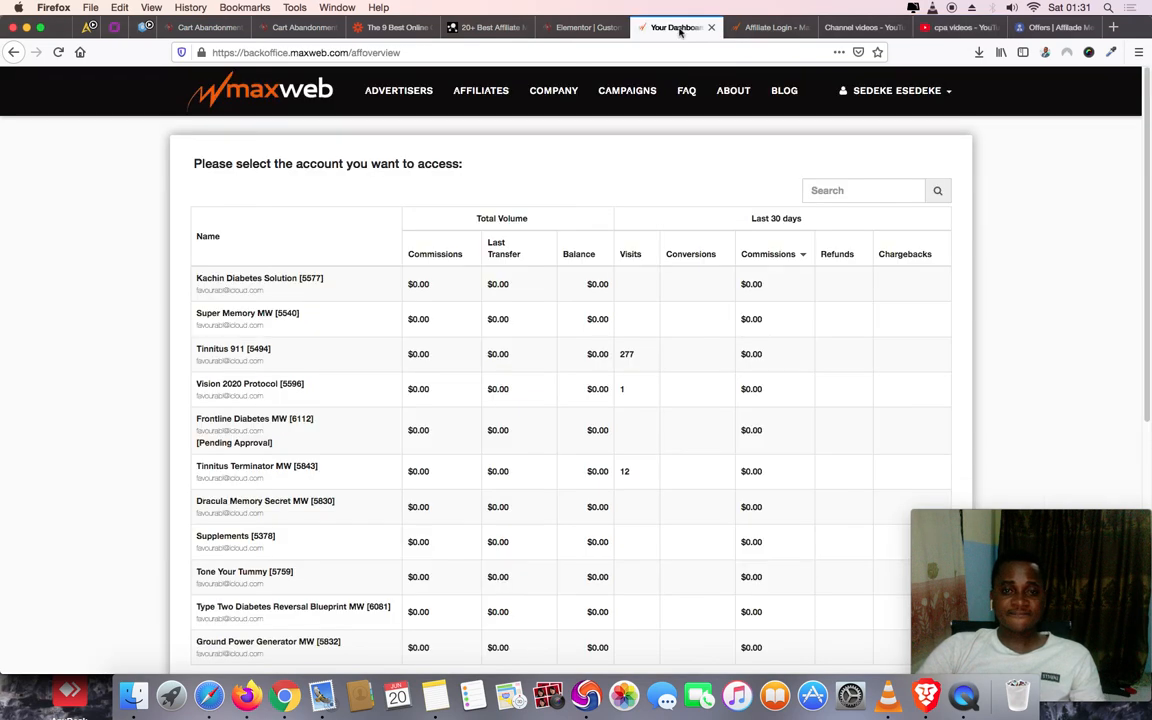
pyautogui.click(576, 28)
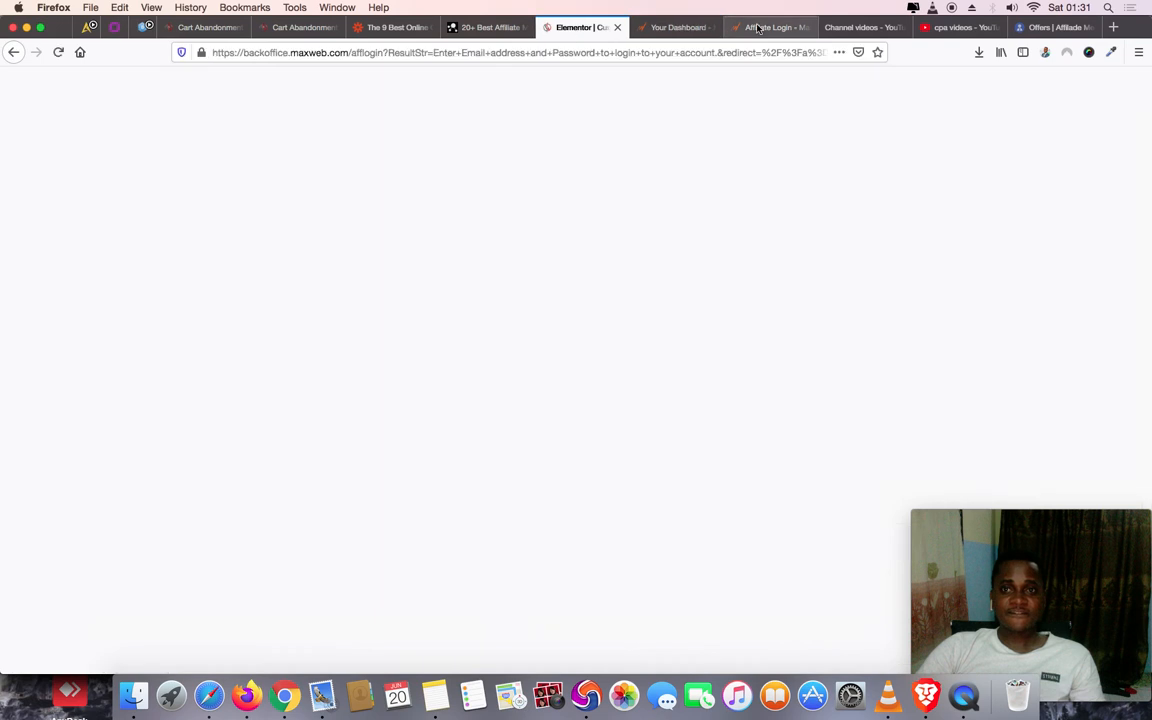
pyautogui.click(758, 28)
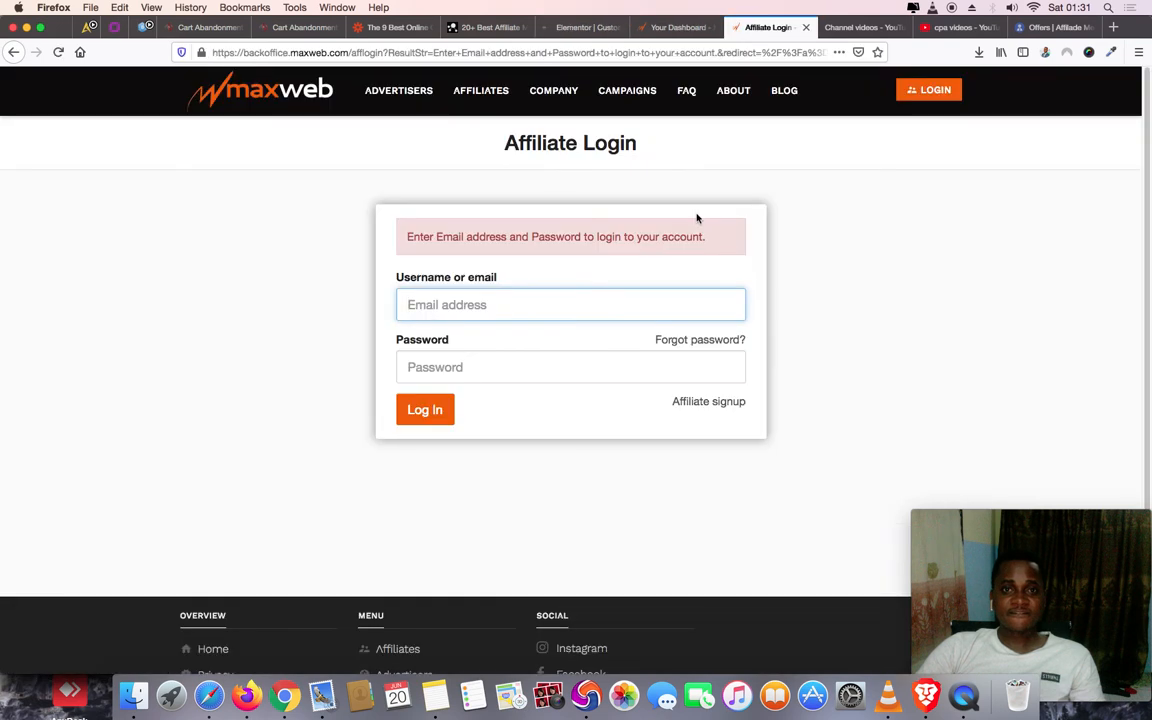
pyautogui.click(424, 410)
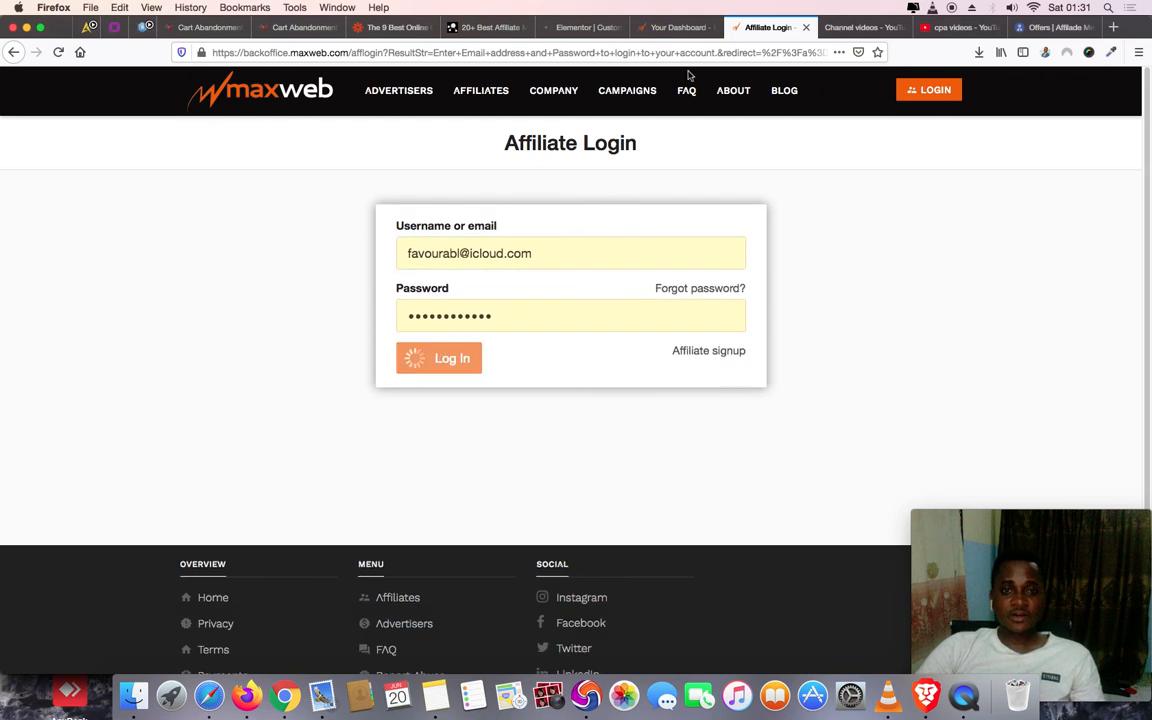
# Open the Tinnitus 911 account from MaxWeb's account overview, logging in again with the saved credentials
pyautogui.click(676, 28)
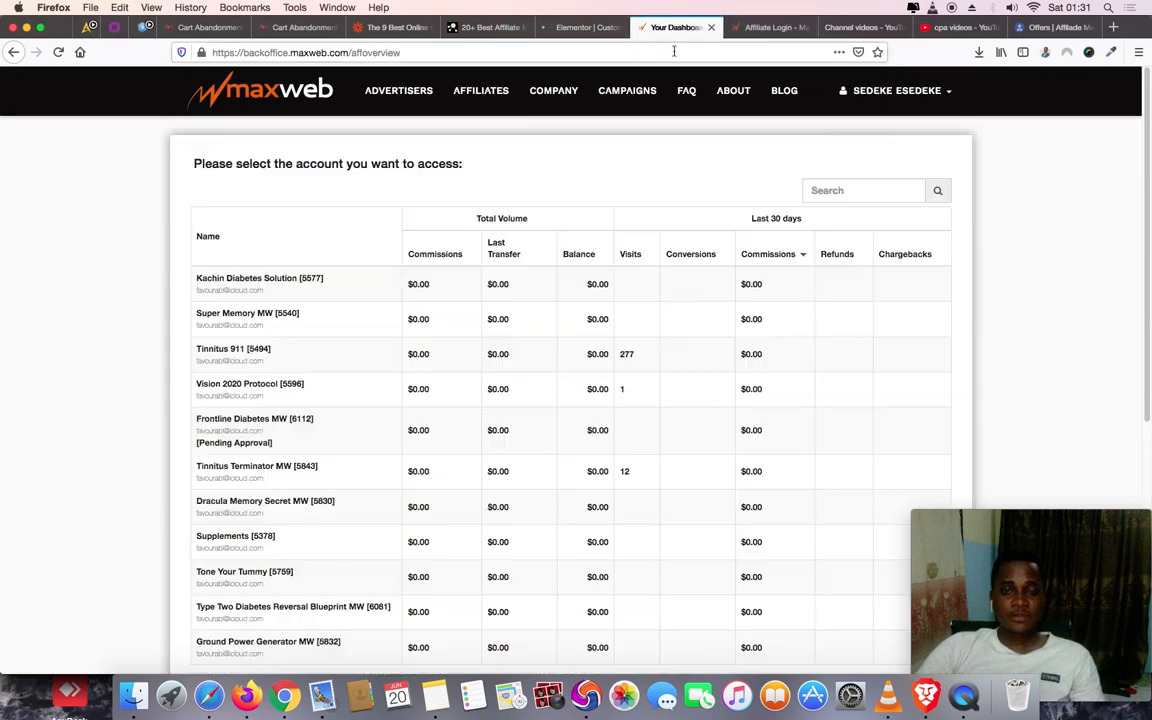
pyautogui.click(265, 348)
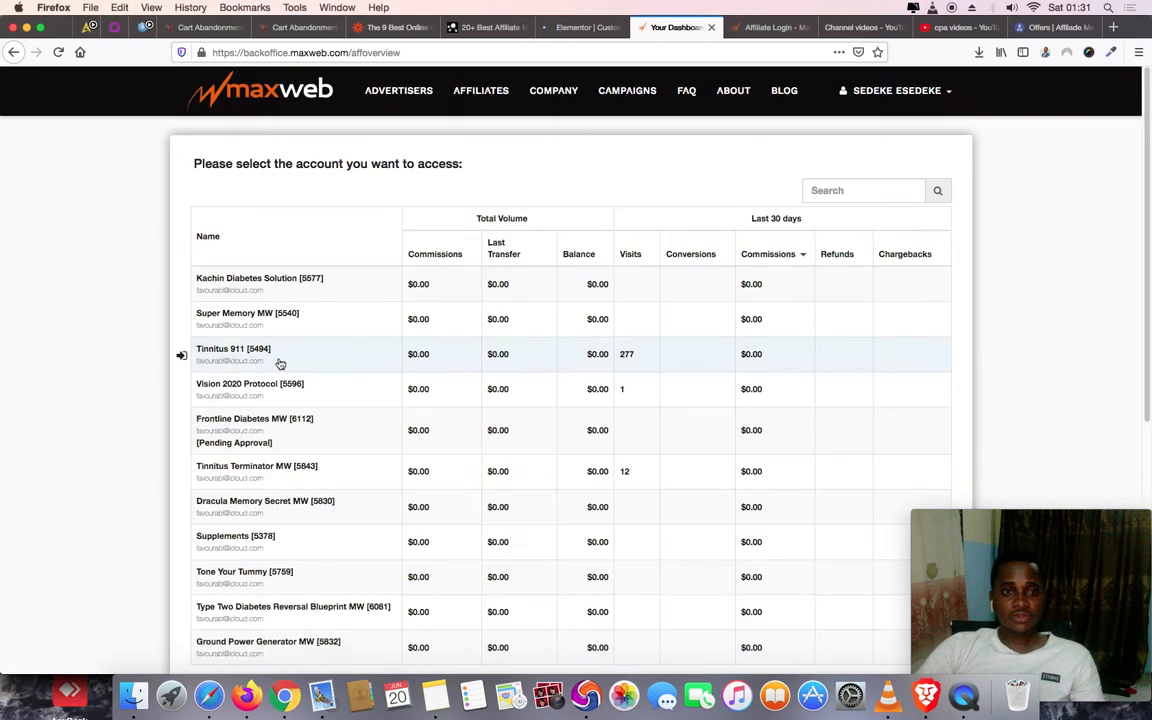
pyautogui.click(280, 363)
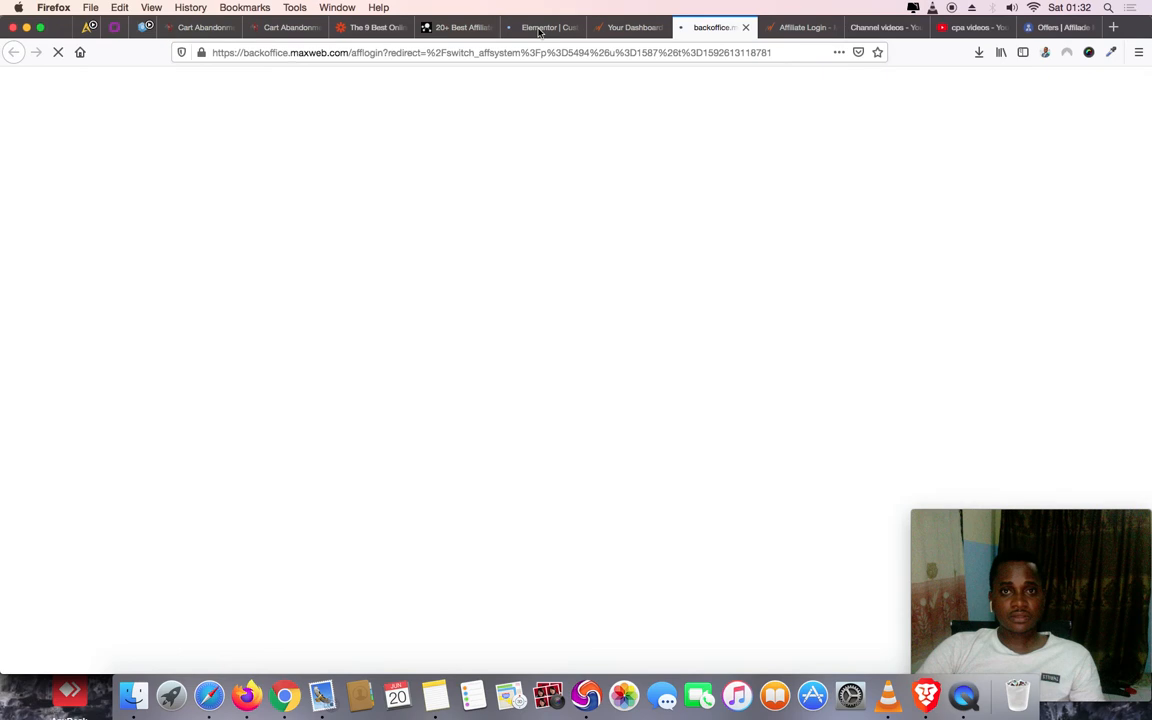
pyautogui.click(538, 28)
pyautogui.click(630, 28)
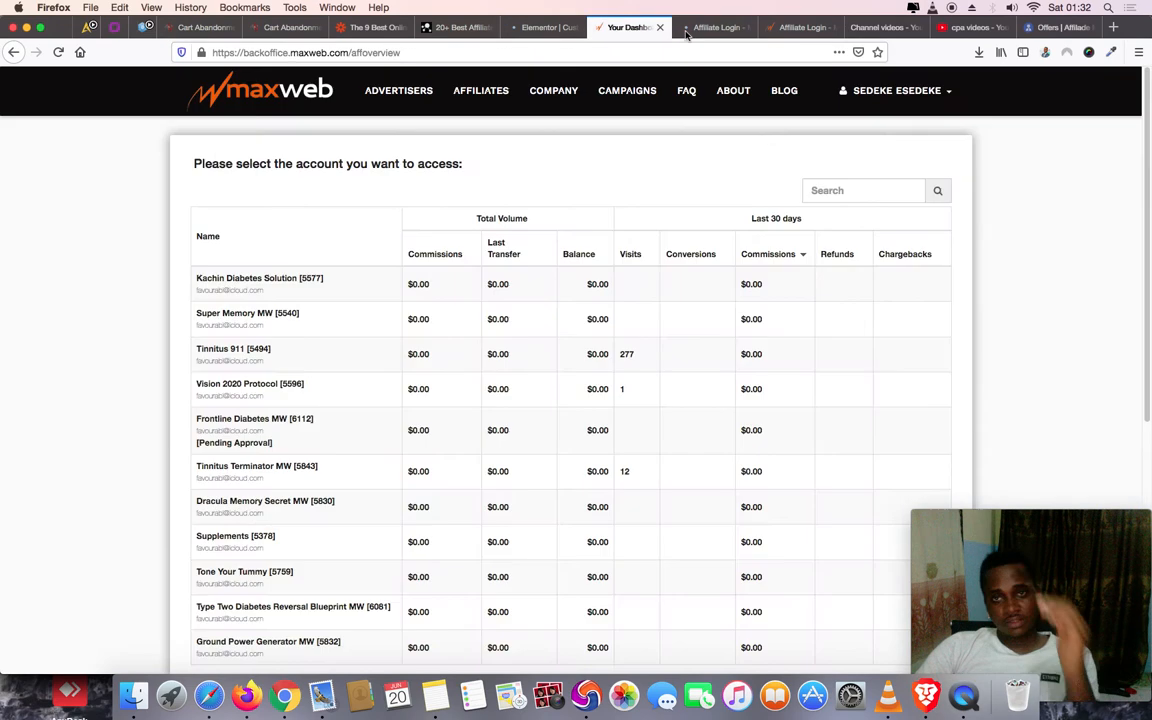
pyautogui.click(688, 30)
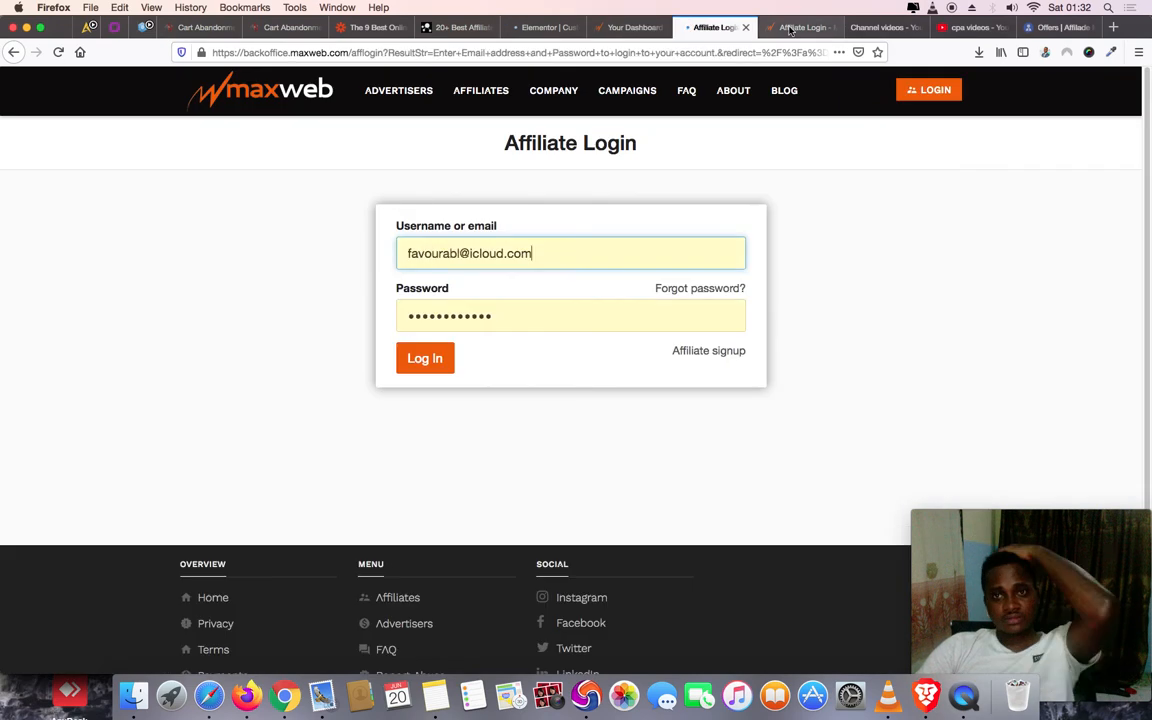
pyautogui.click(789, 30)
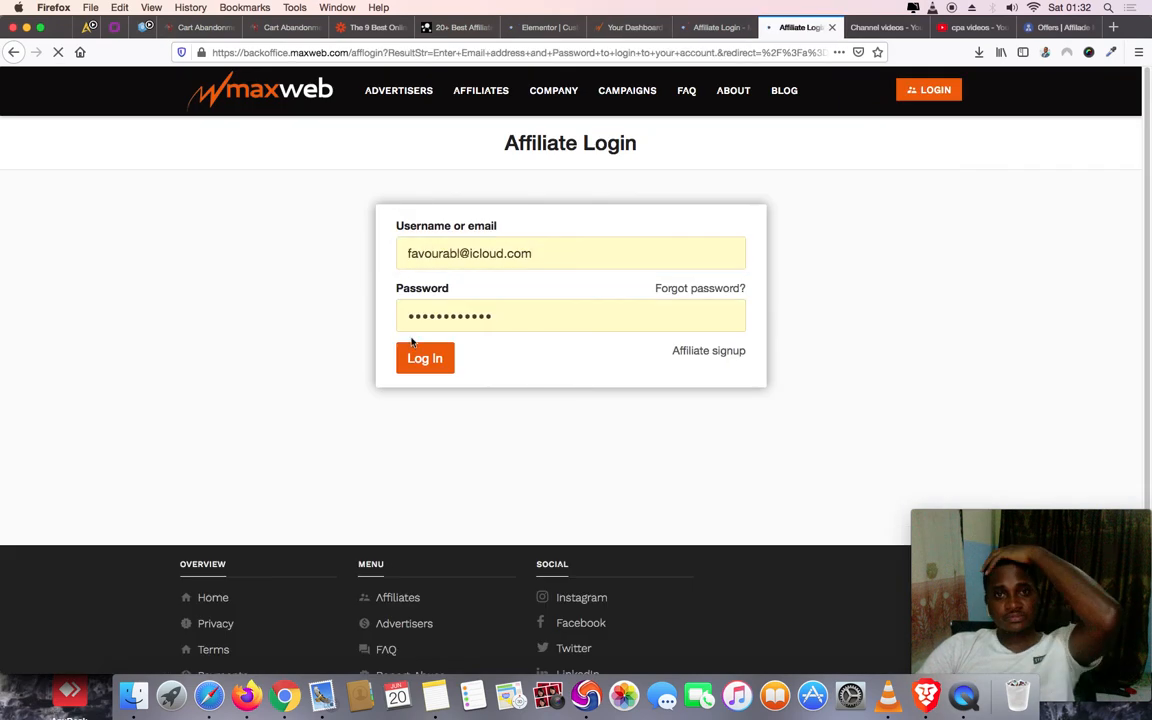
pyautogui.click(705, 30)
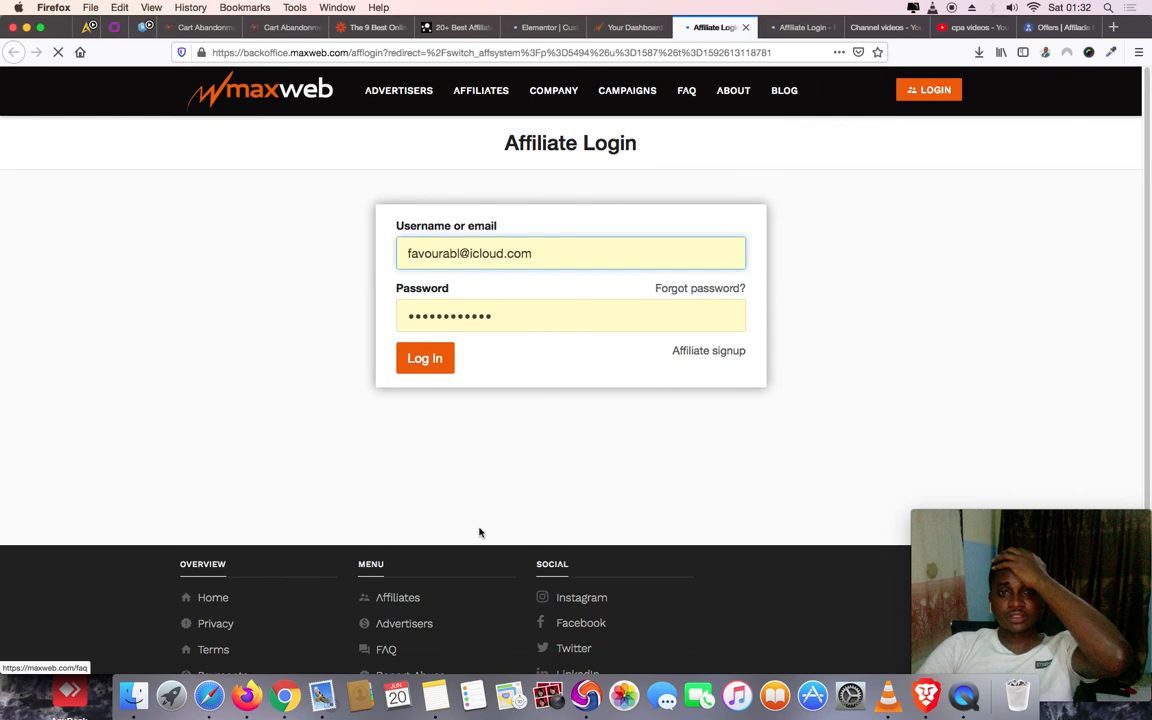
pyautogui.click(418, 360)
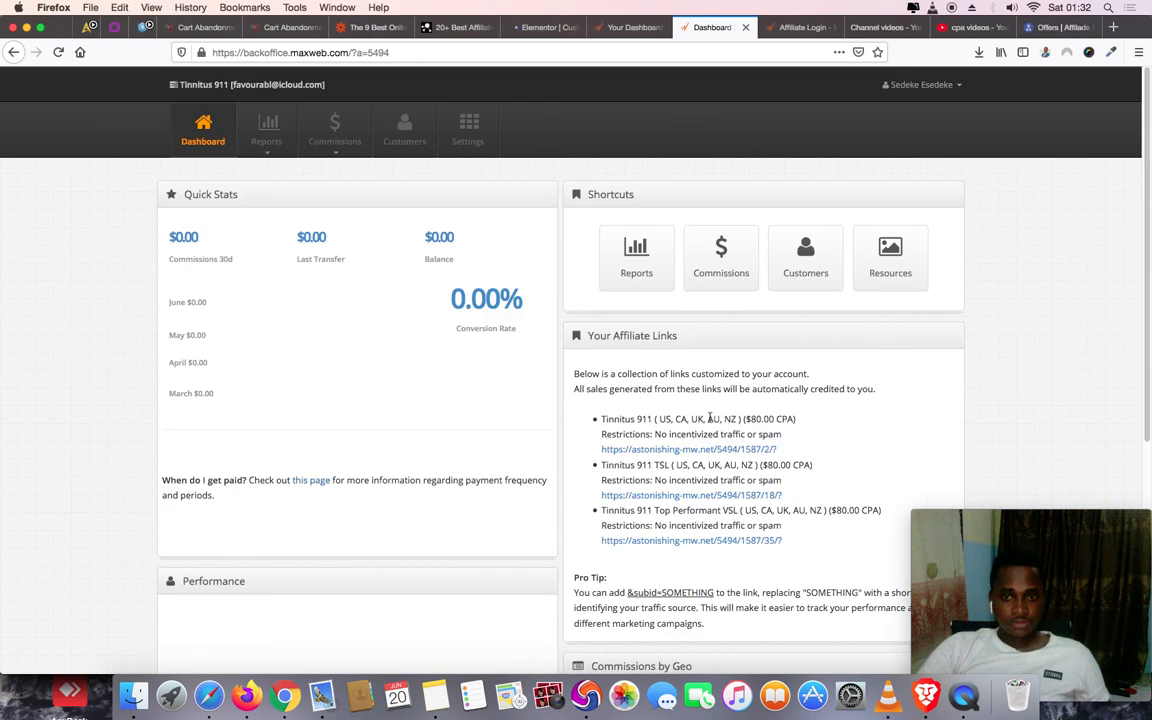
# Check which countries the first Tinnitus 911 affiliate link accepts traffic from
pyautogui.moveTo(658, 419); pyautogui.dragTo(677, 419)
pyautogui.click(681, 420)
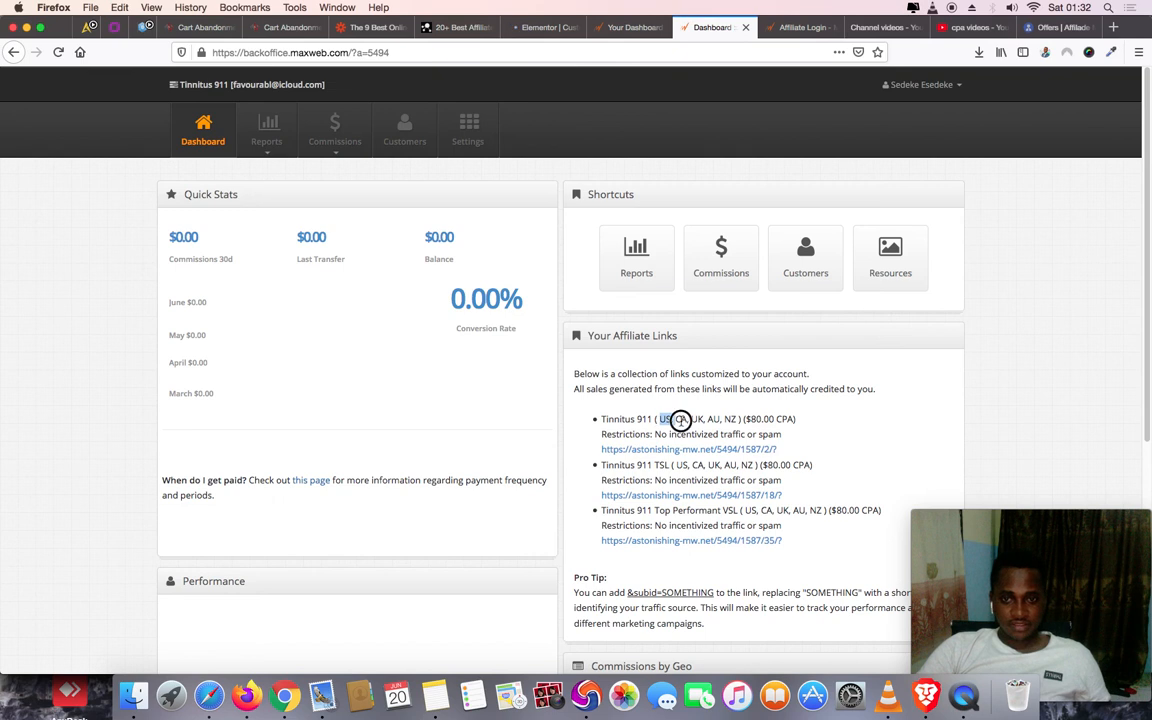
pyautogui.click(695, 419)
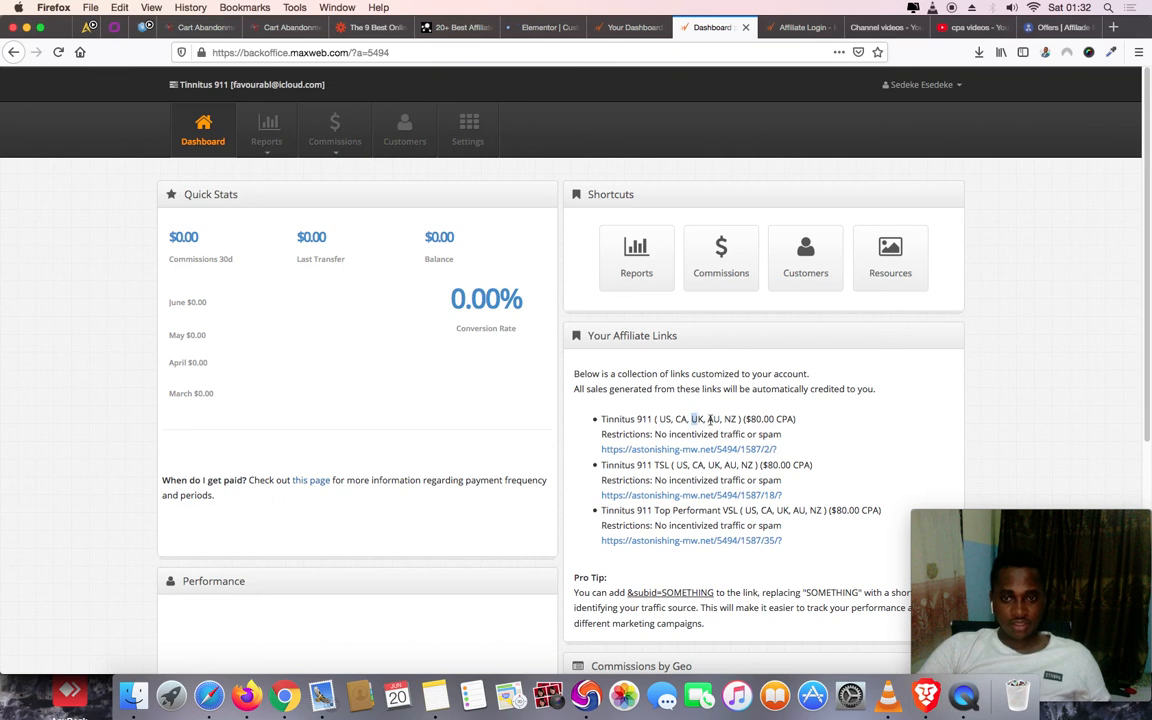
# Switch back to the Microsoft Advertising campaign and place its window beside the affiliate dashboard, clear of the movie recording window
pyautogui.click(586, 690)
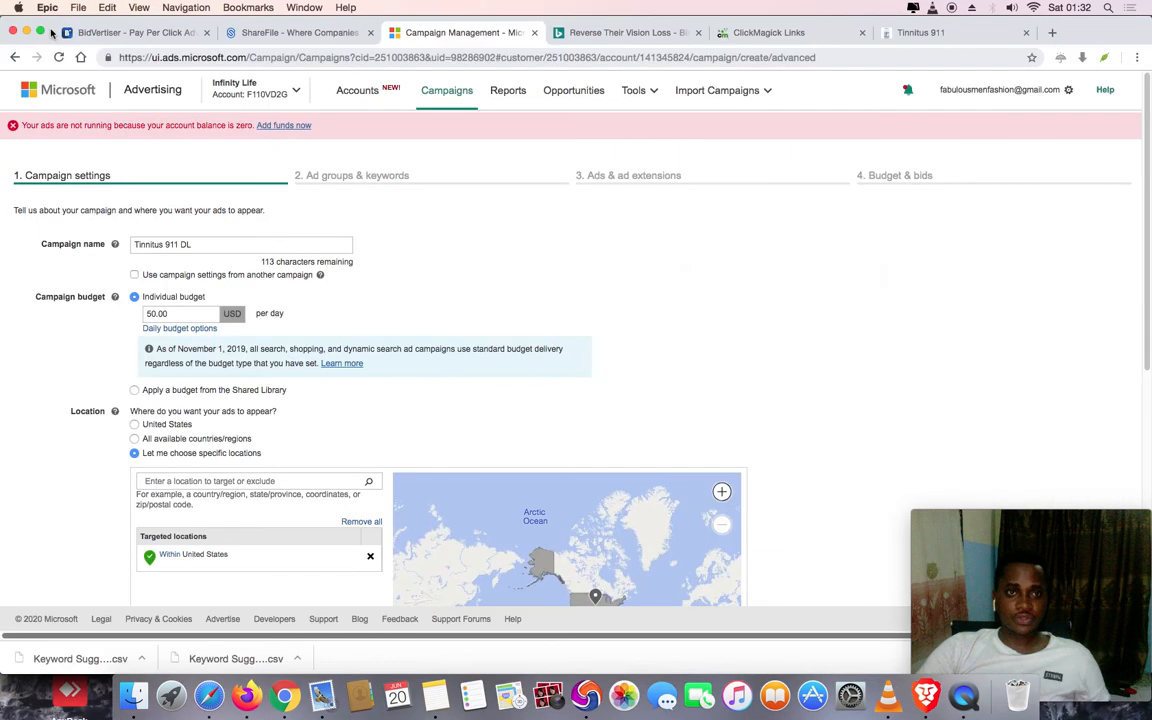
pyautogui.moveTo(50, 33); pyautogui.dragTo(850, 80)
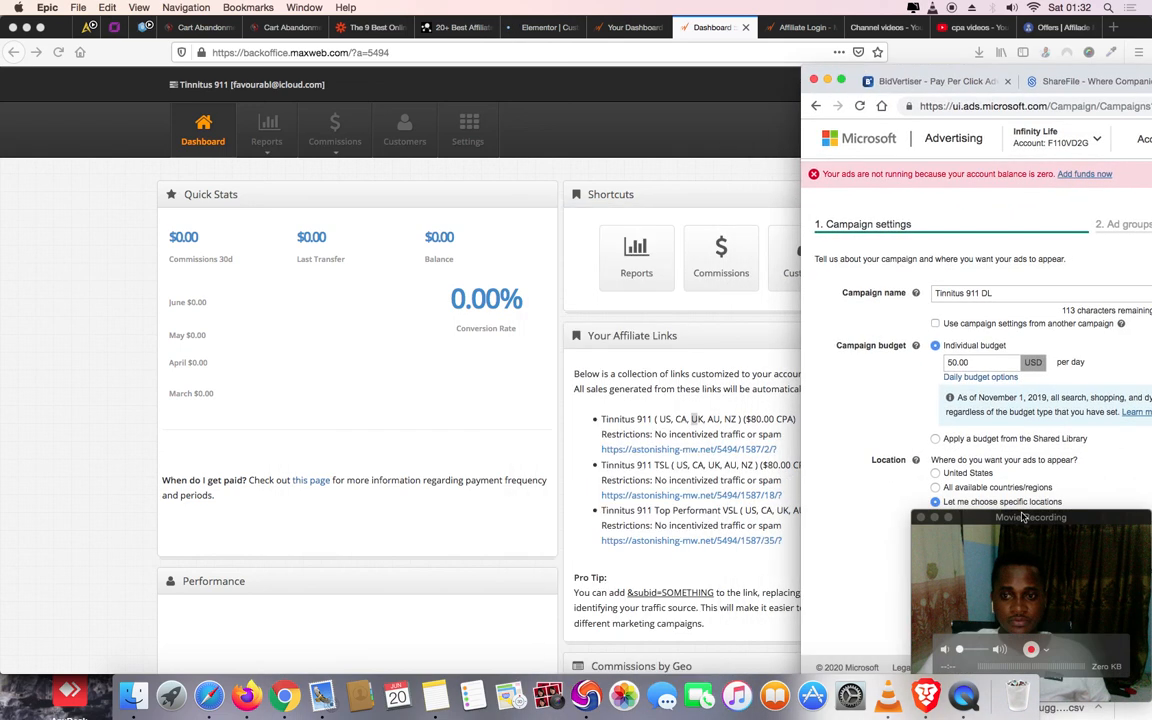
pyautogui.moveTo(1022, 517); pyautogui.dragTo(120, 522)
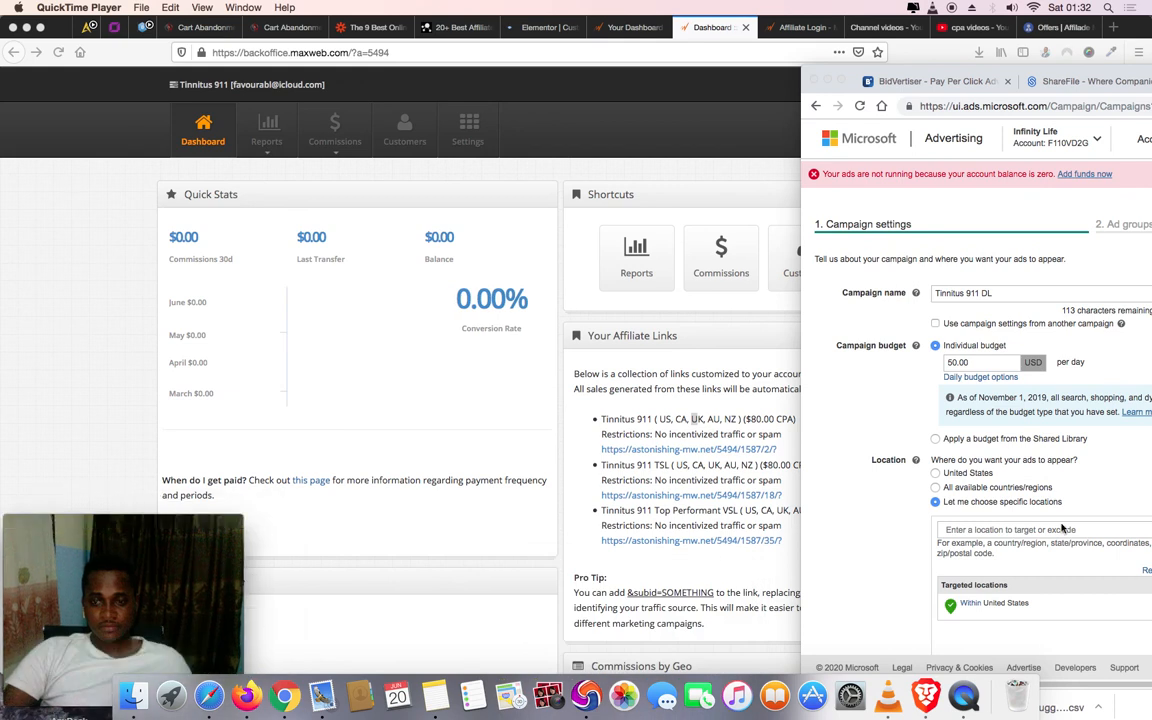
# Add Canada (country/region) to the campaign's targeted locations
pyautogui.click(1005, 533)
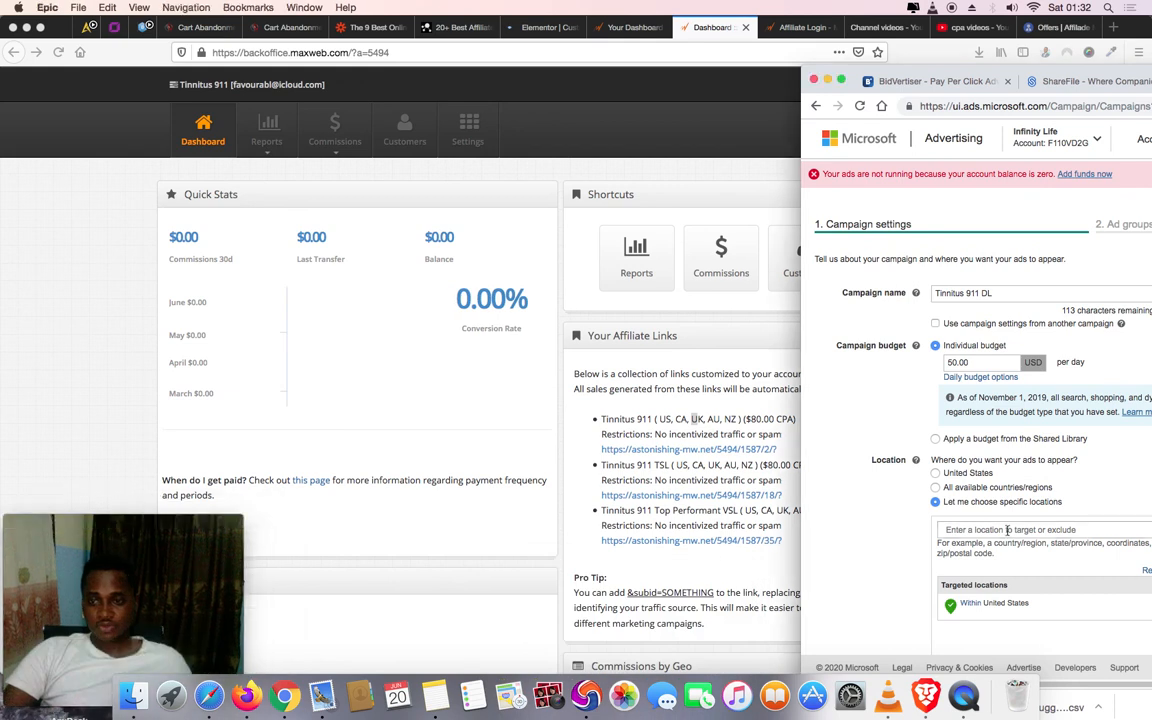
pyautogui.click(1007, 530)
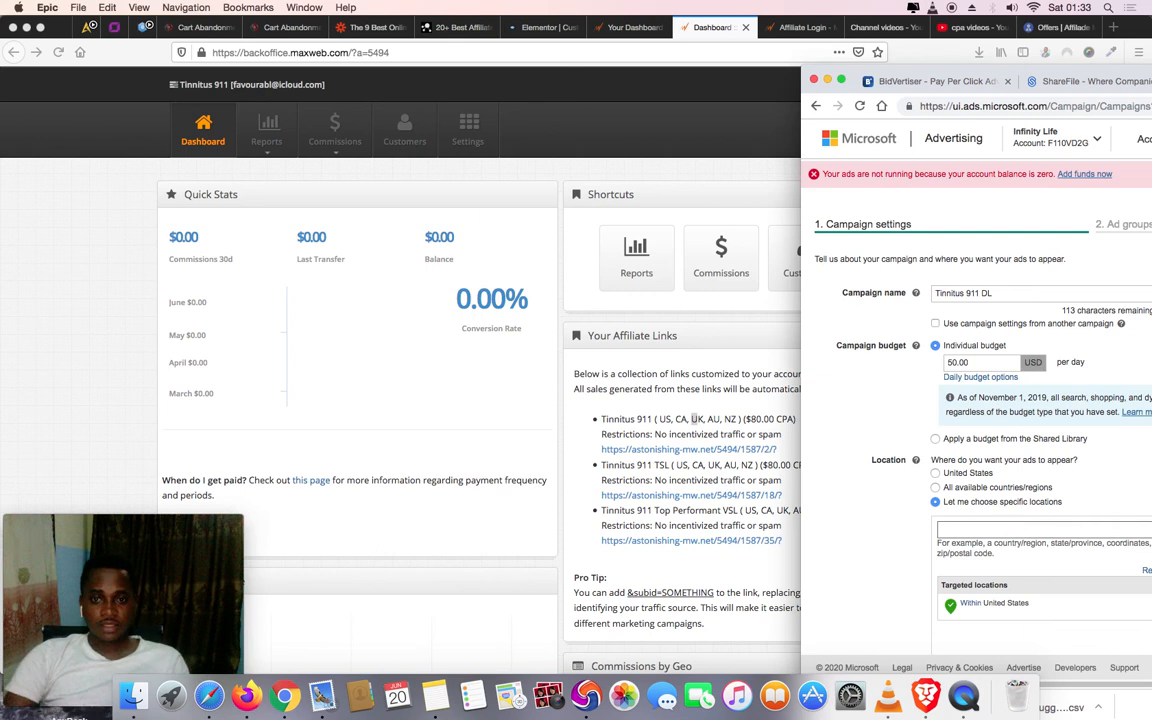
pyautogui.write('Canada')
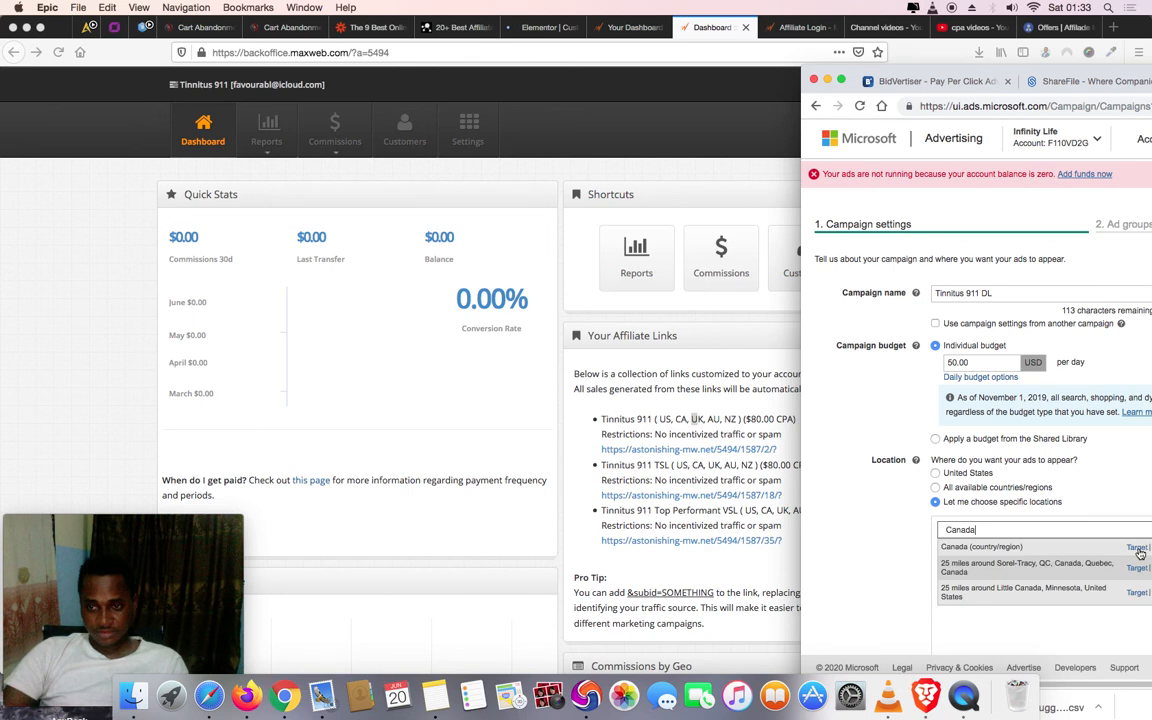
pyautogui.click(1138, 548)
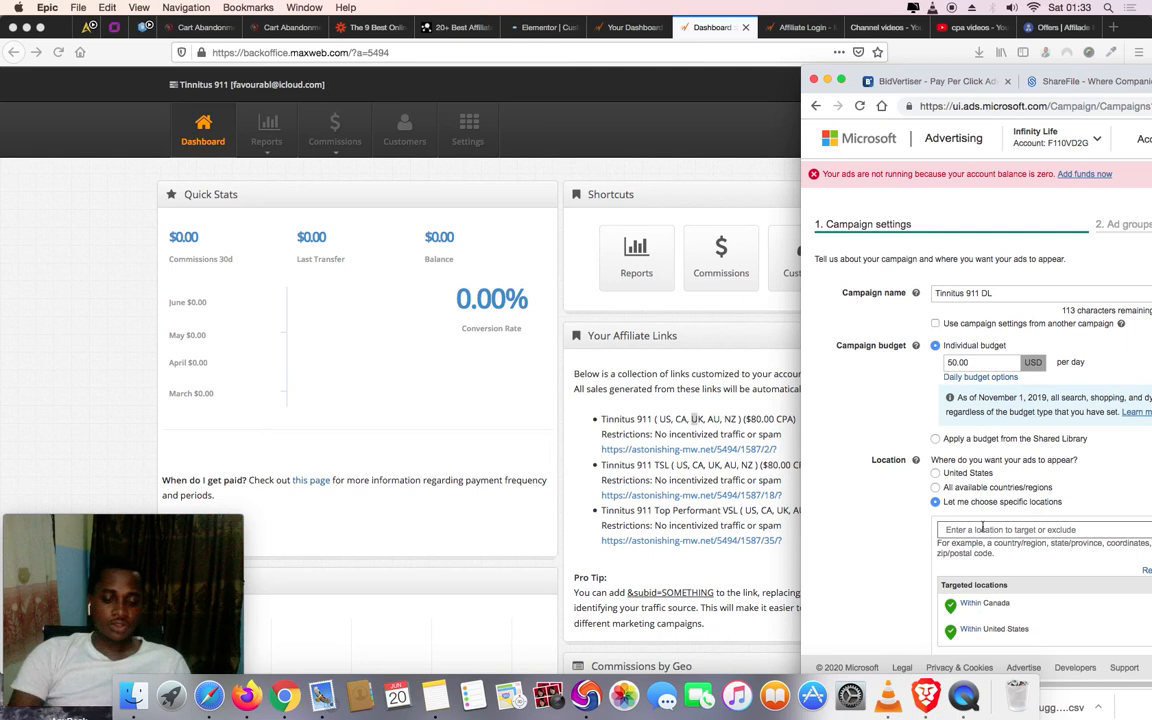
# Add United Kingdom (country/region) to the campaign's targeted locations
pyautogui.write('United Kingdom')
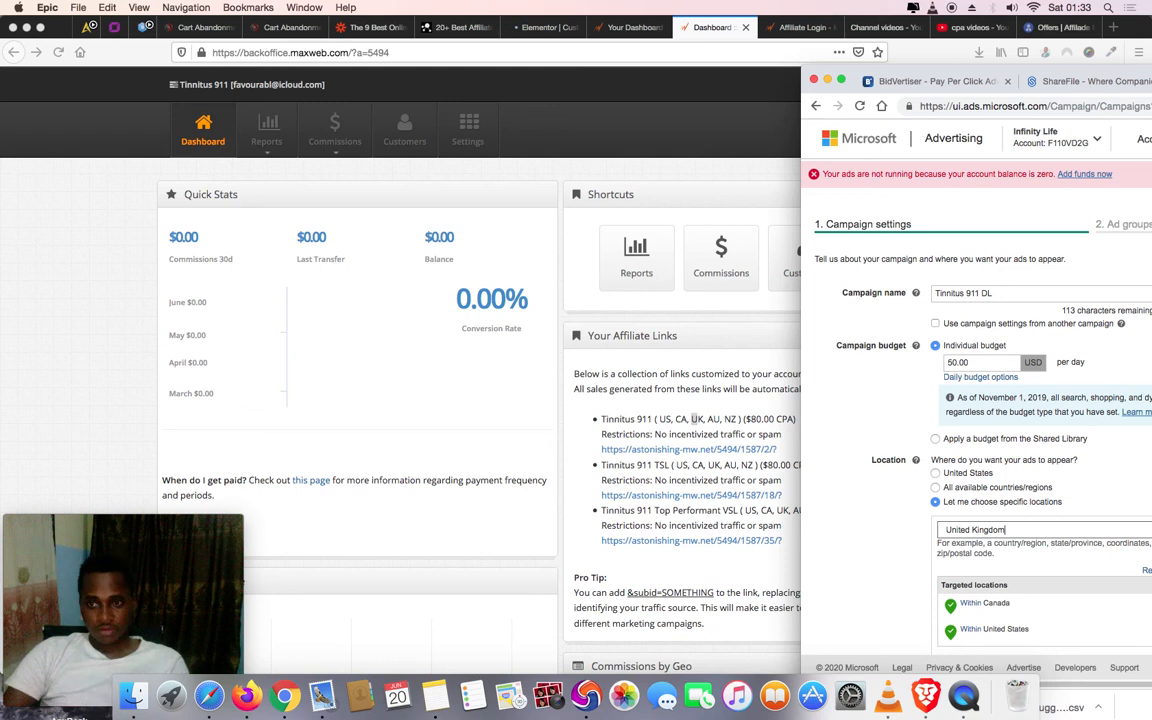
pyautogui.press('Return')
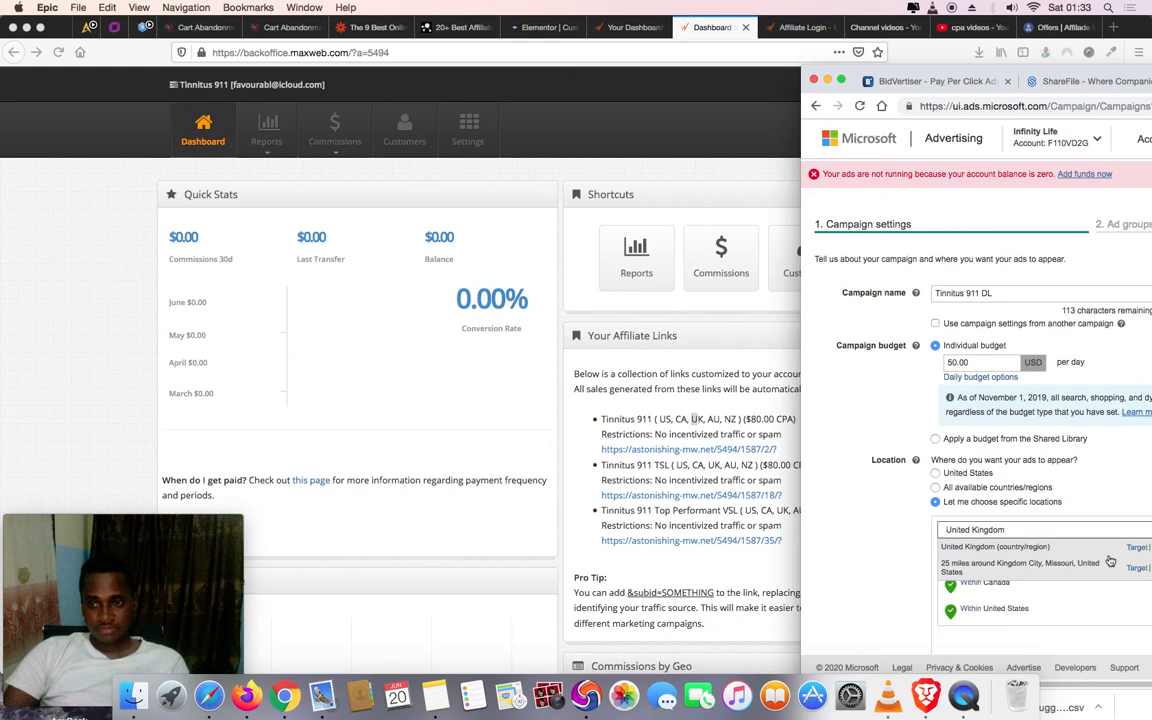
pyautogui.click(1138, 549)
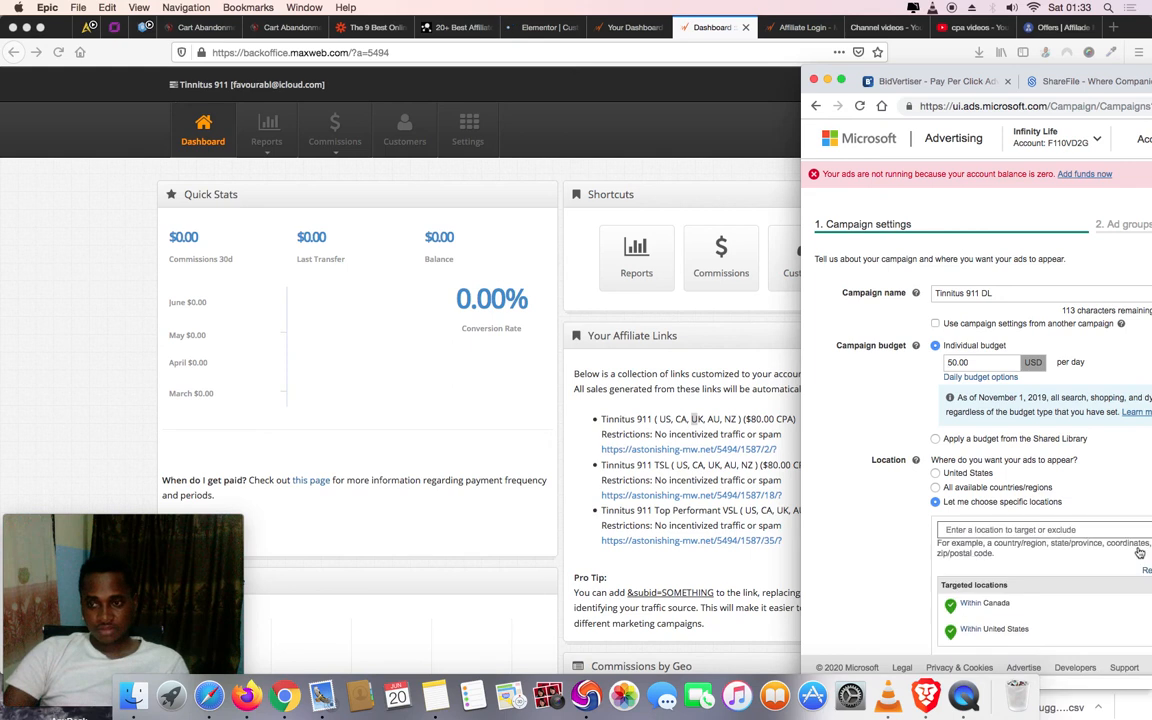
# Add Australia (country/region) to the campaign's targeted locations
pyautogui.click(998, 528)
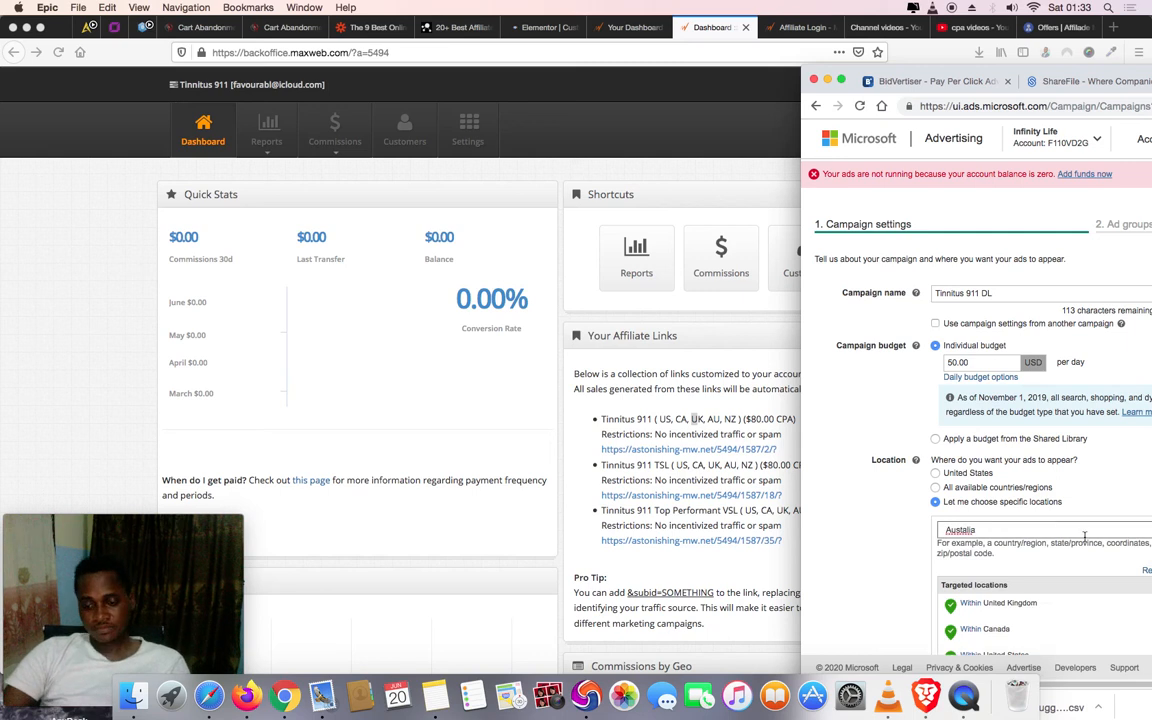
pyautogui.press('Return')
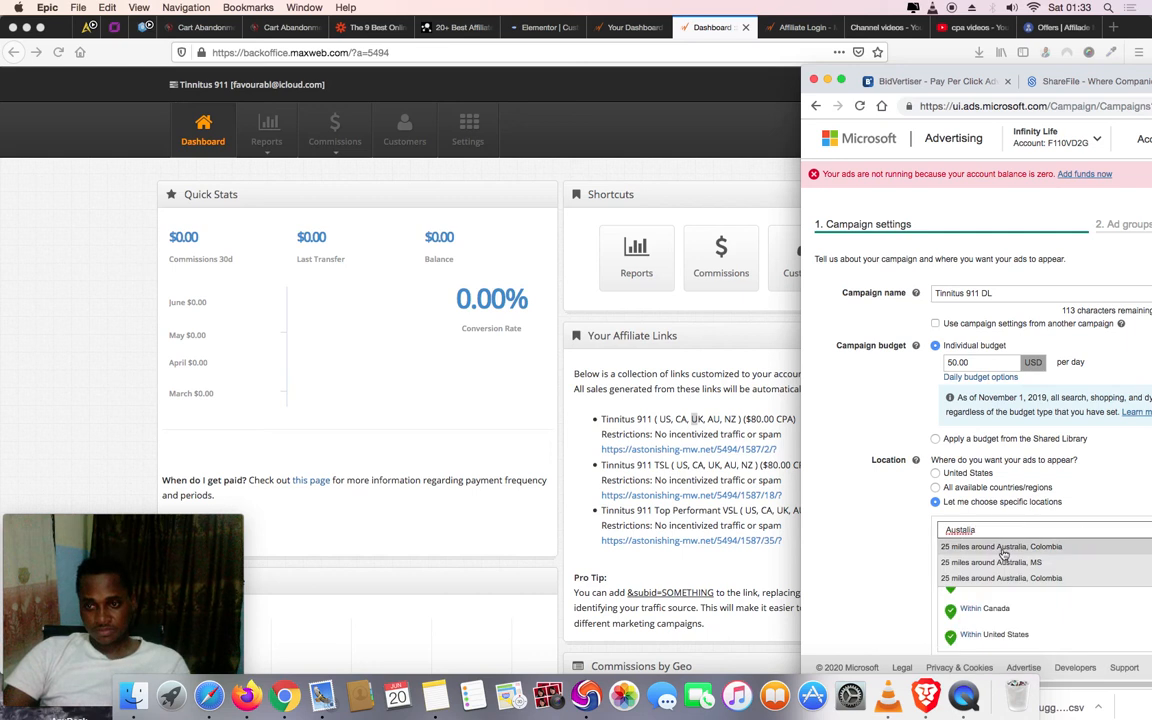
pyautogui.click(961, 532)
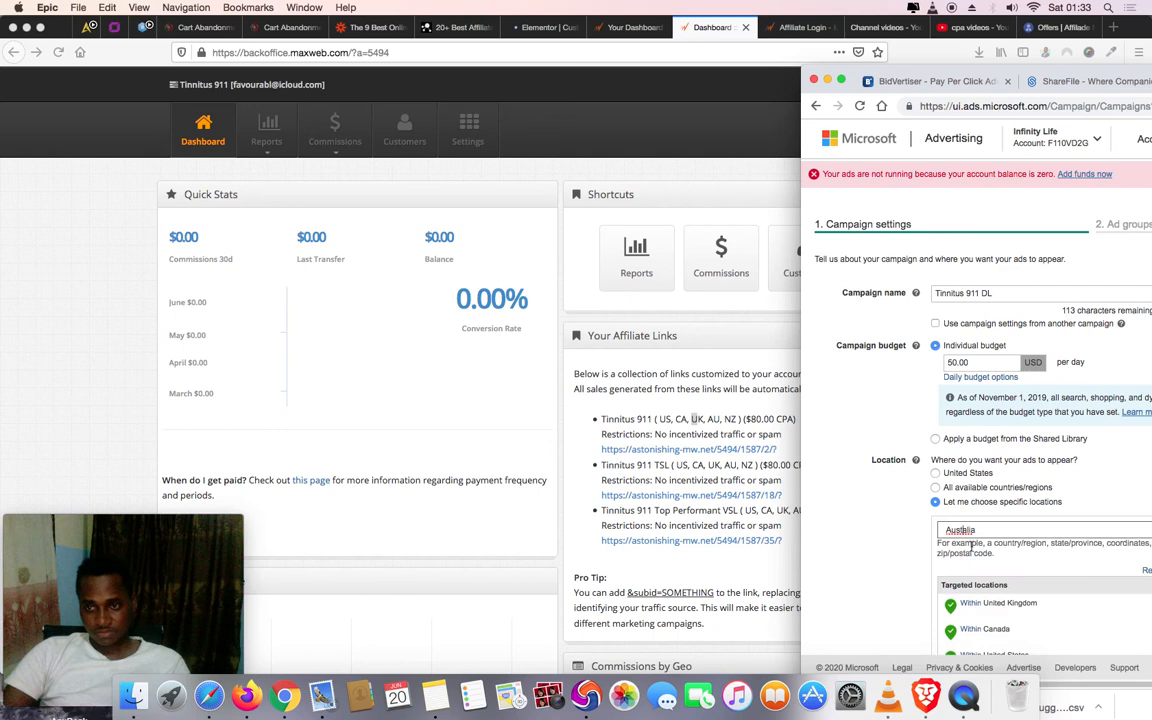
pyautogui.write('r')
pyautogui.press('Return')
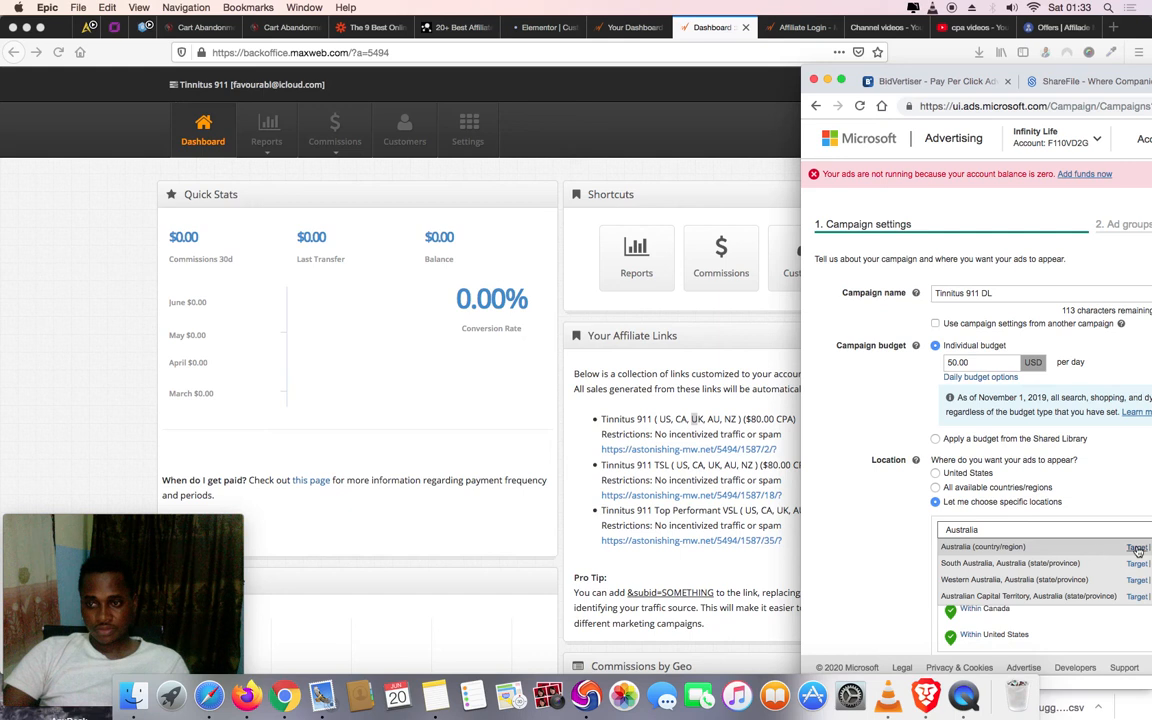
pyautogui.click(1138, 550)
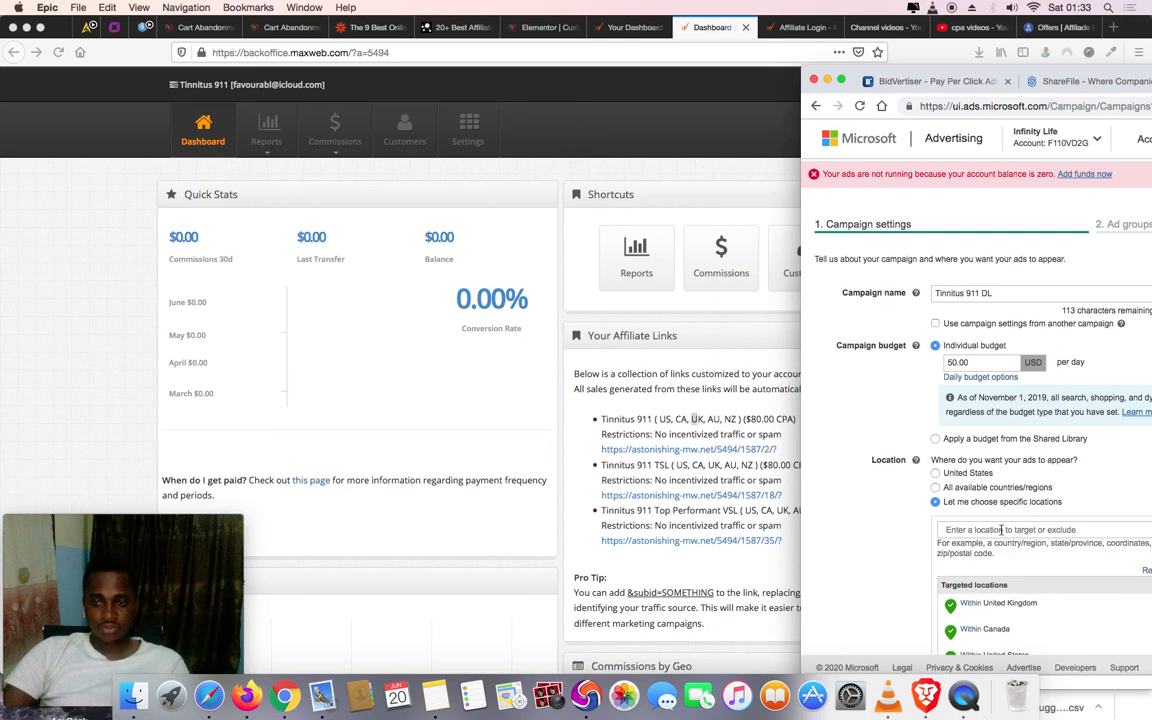
# Add New Zealand (country/region) to the targeted locations, bringing the campaign window fully into view and moving the movie recording window off the location list
pyautogui.click(1001, 530)
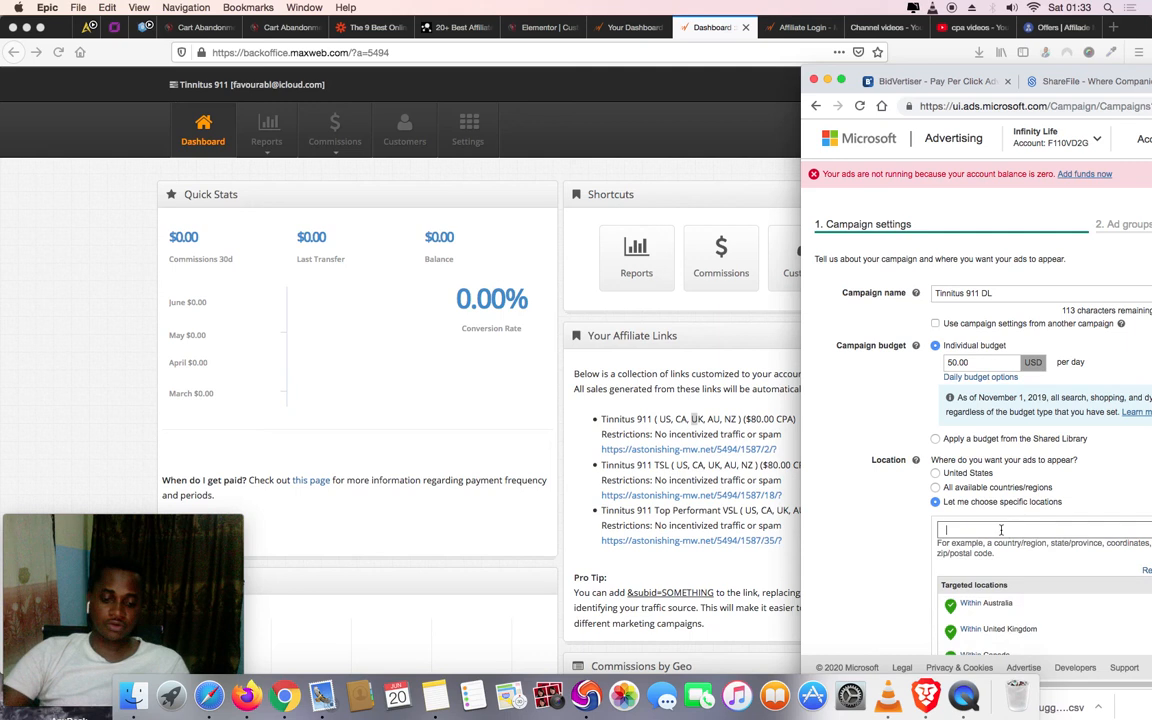
pyautogui.write('New Zealand')
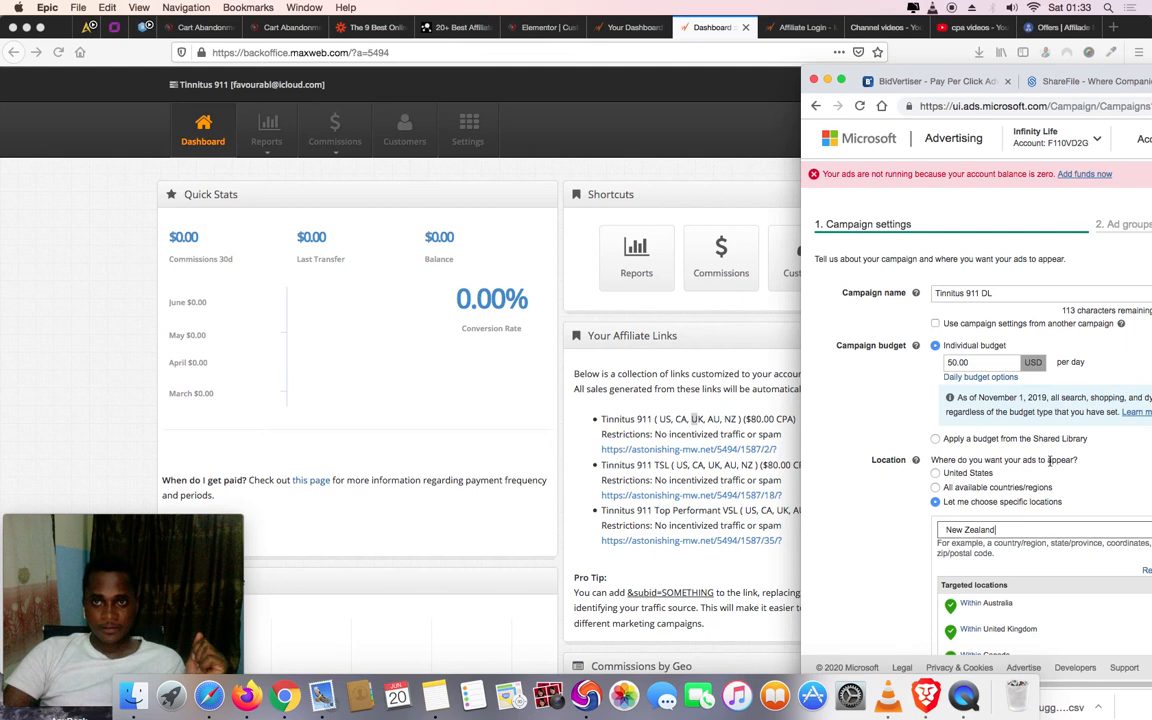
pyautogui.moveTo(876, 69); pyautogui.dragTo(498, 72)
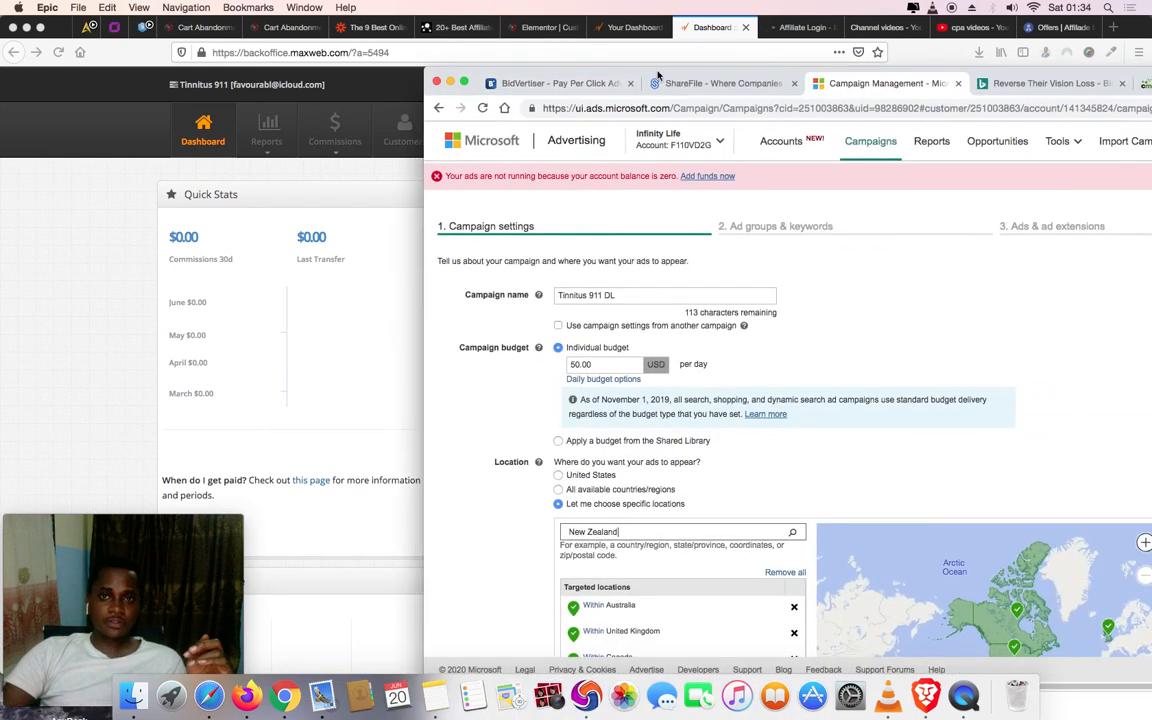
pyautogui.moveTo(657, 75); pyautogui.dragTo(234, 5)
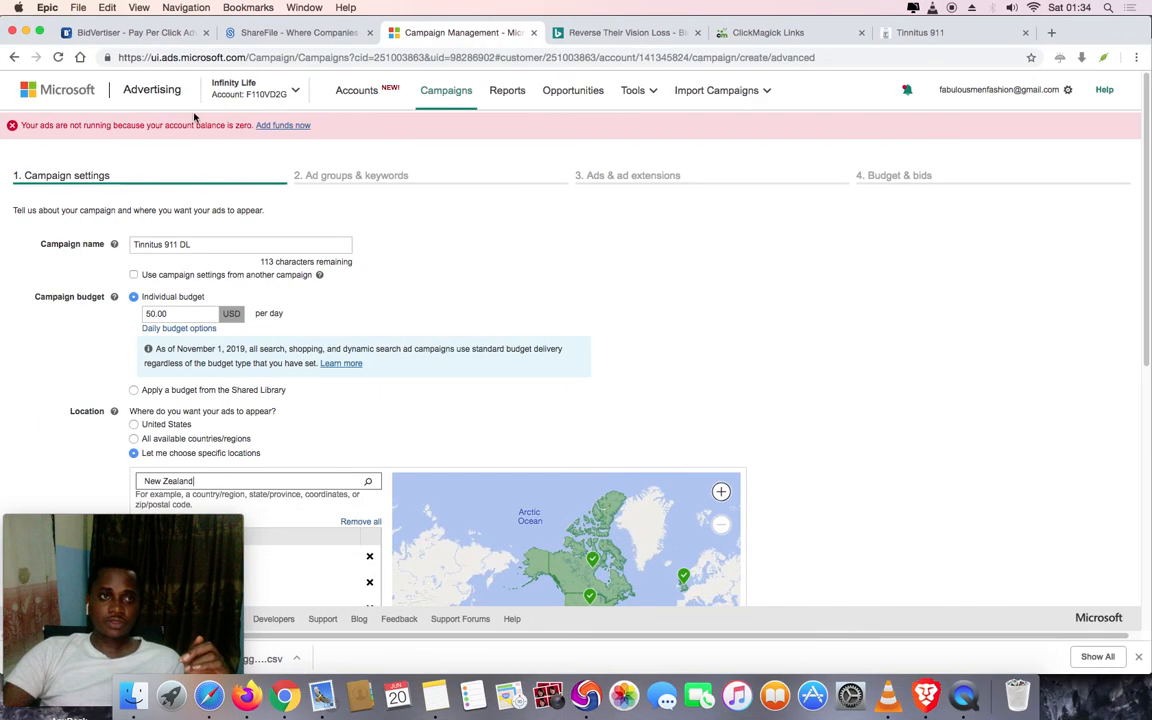
pyautogui.moveTo(120, 527); pyautogui.dragTo(915, 517)
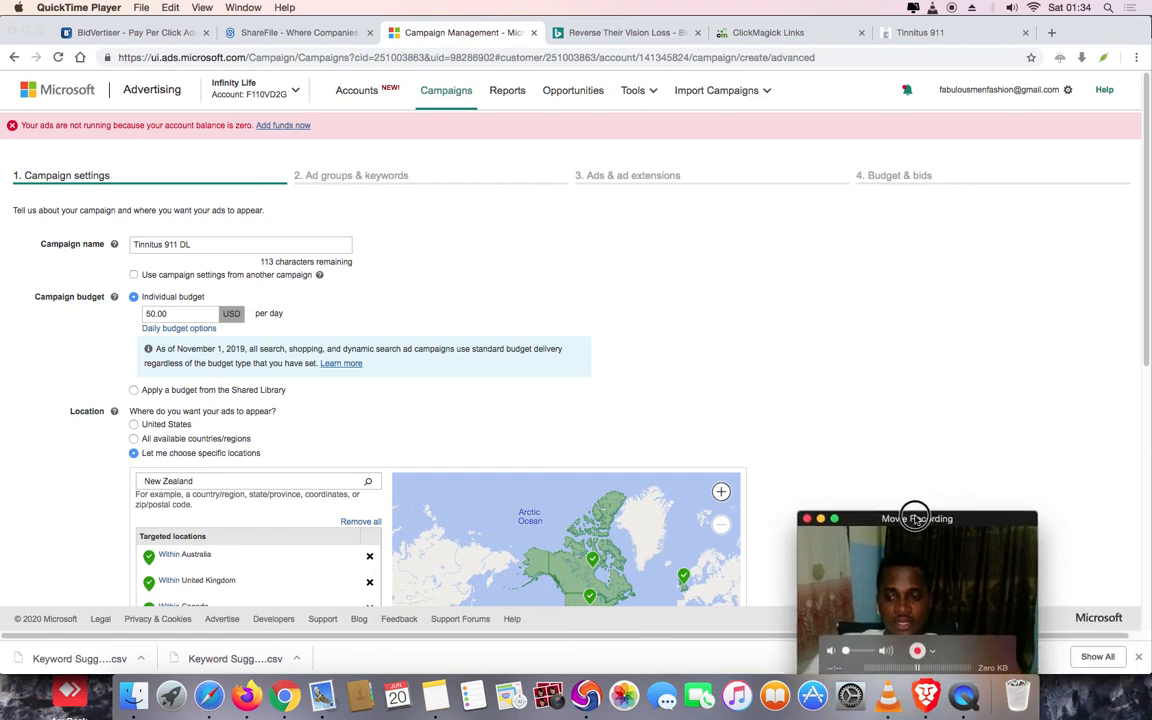
pyautogui.click(753, 363)
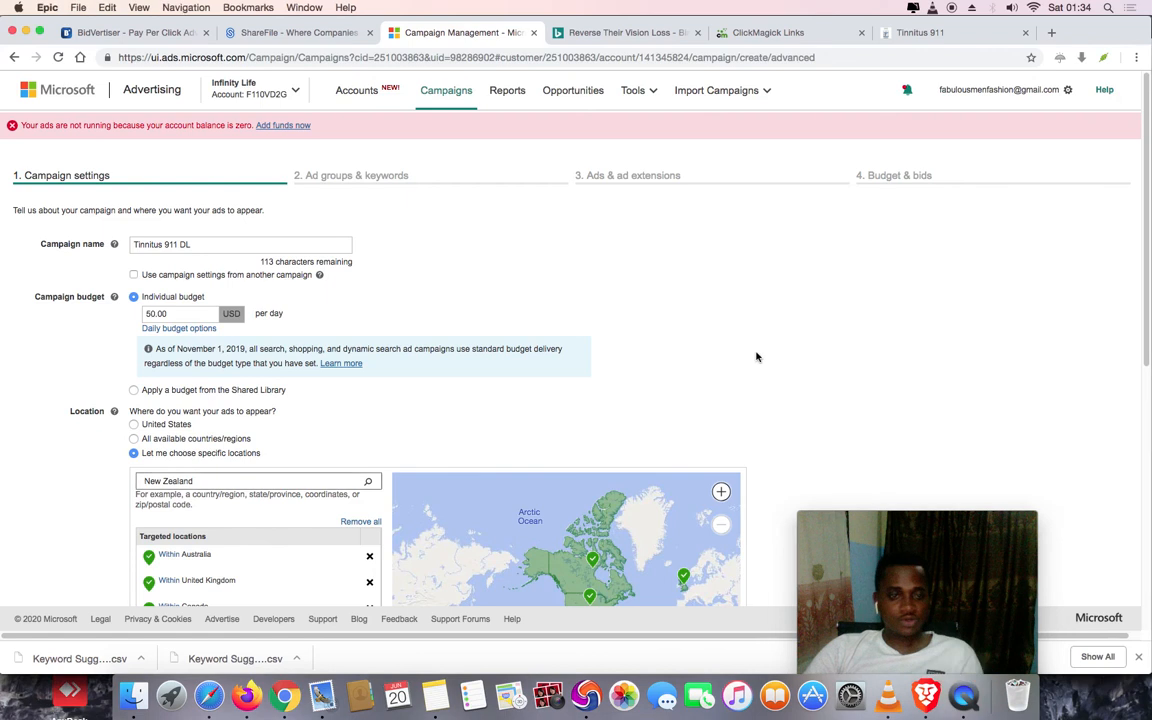
pyautogui.scroll(-2, 396, 385)
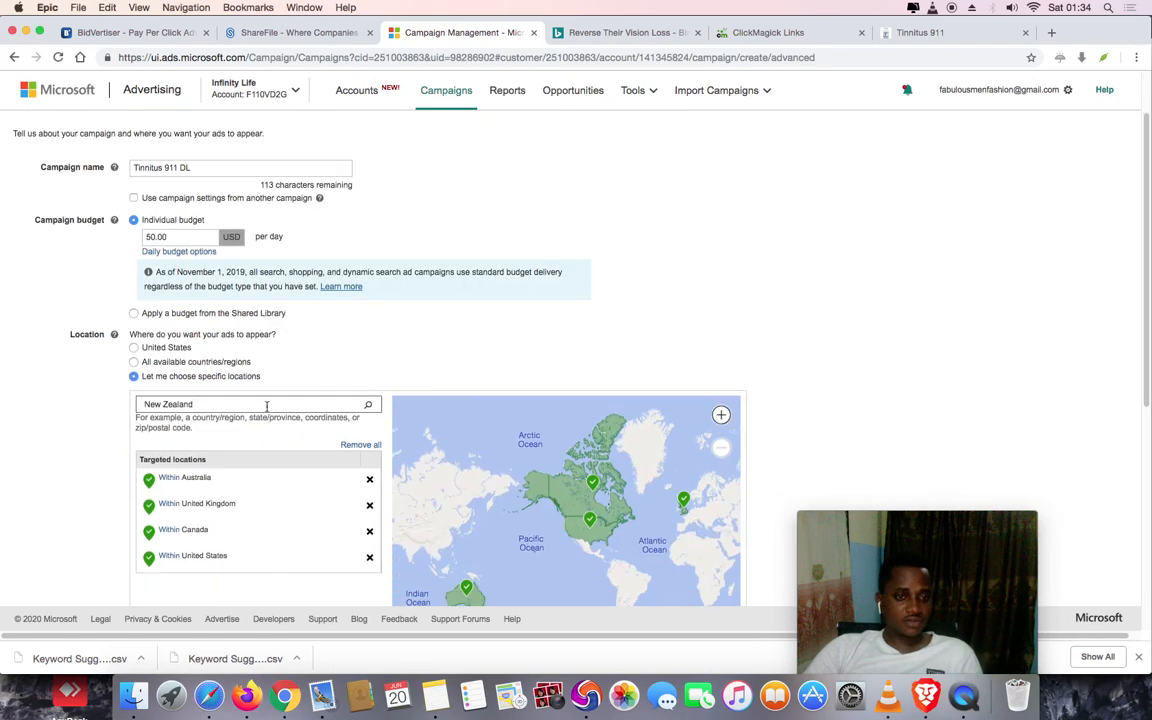
pyautogui.press('Return')
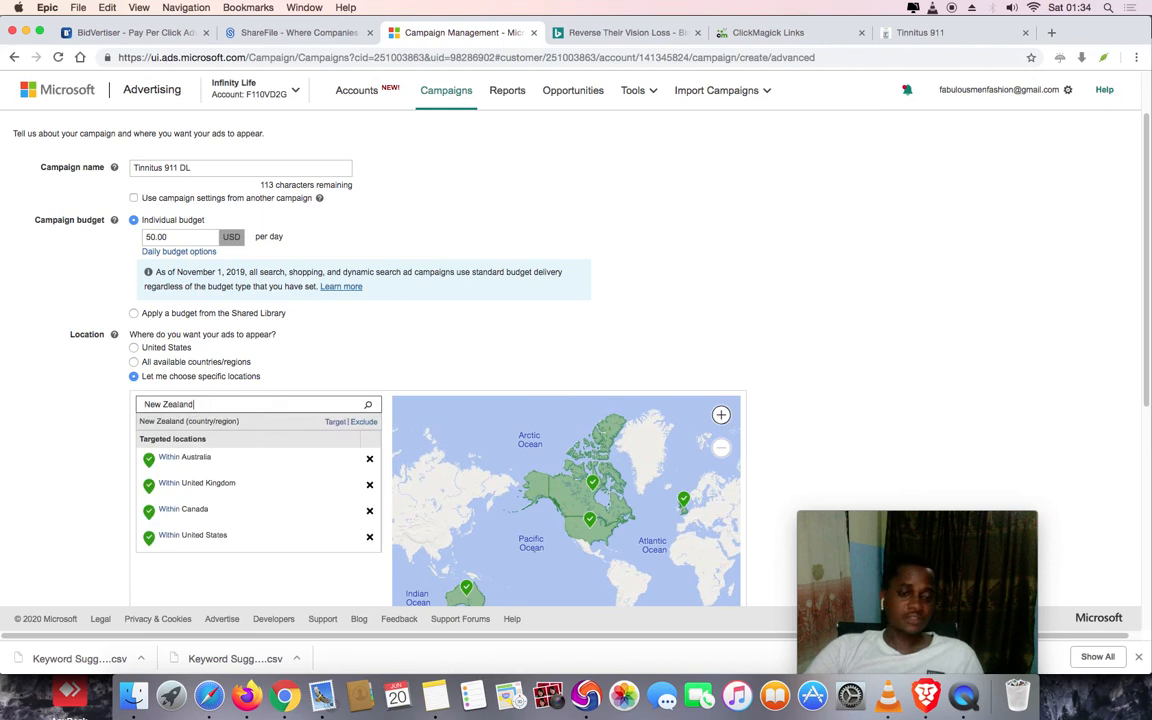
pyautogui.click(335, 421)
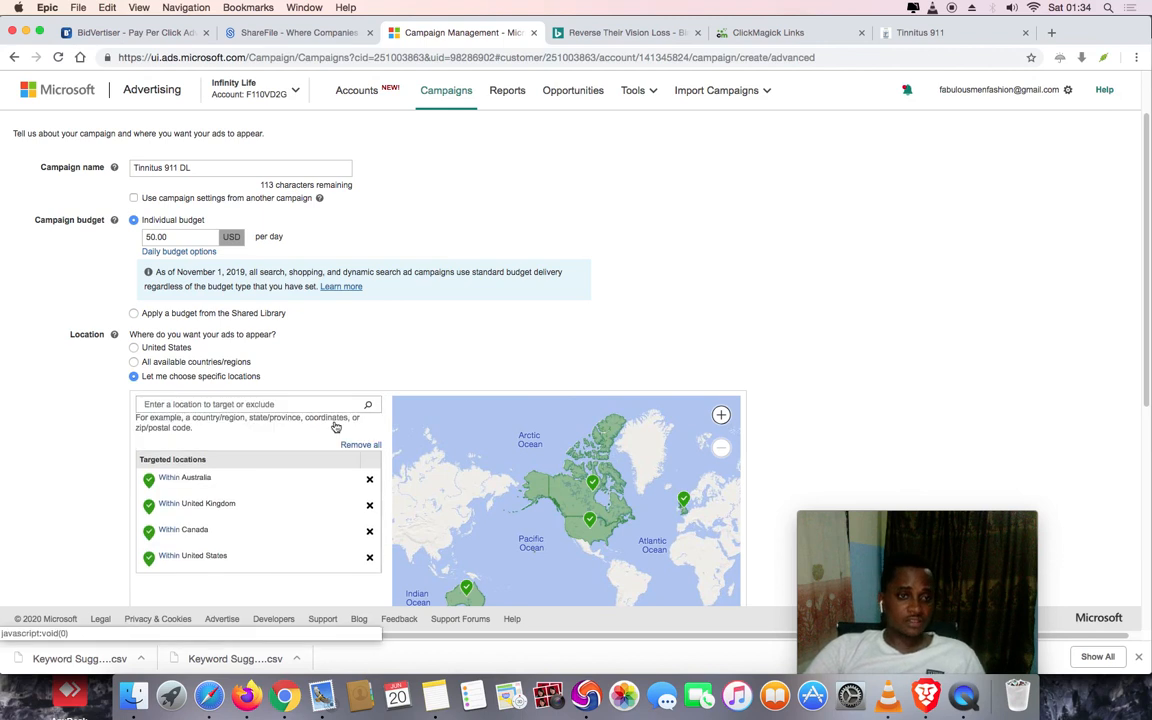
# Limit the audience to people in the targeted locations, keep English as the language, and save the campaign settings to continue to ad groups and keywords
pyautogui.scroll(-5, 80, 432)
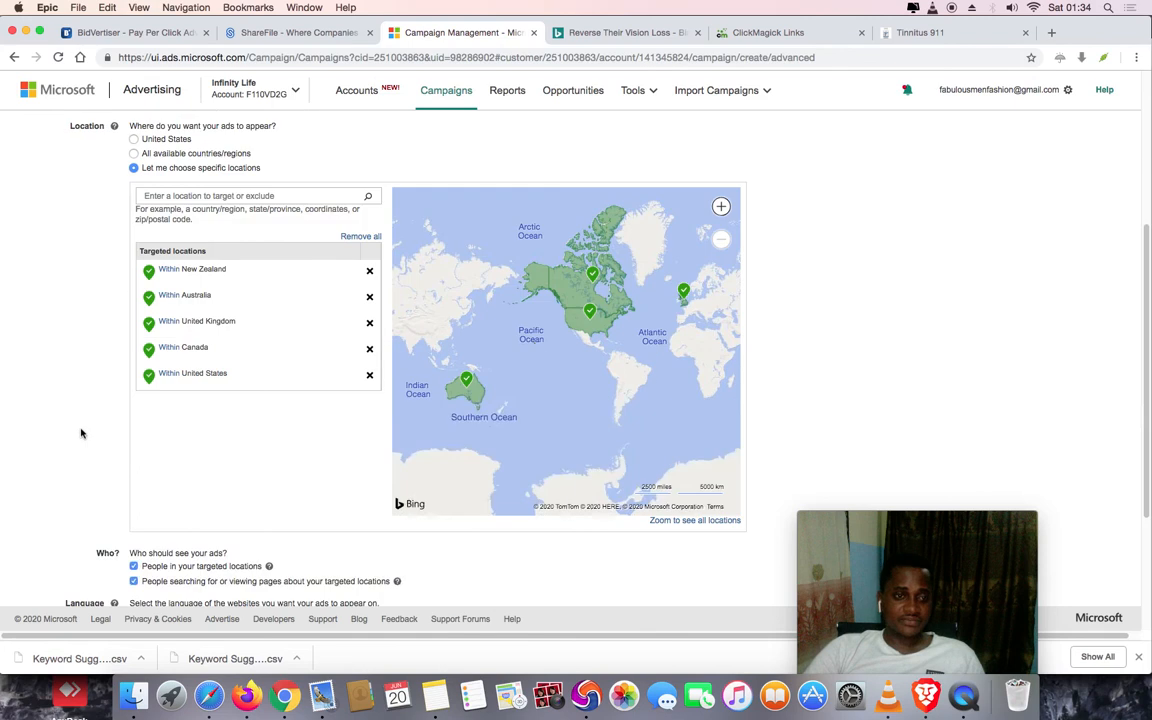
pyautogui.scroll(-4, 82, 432)
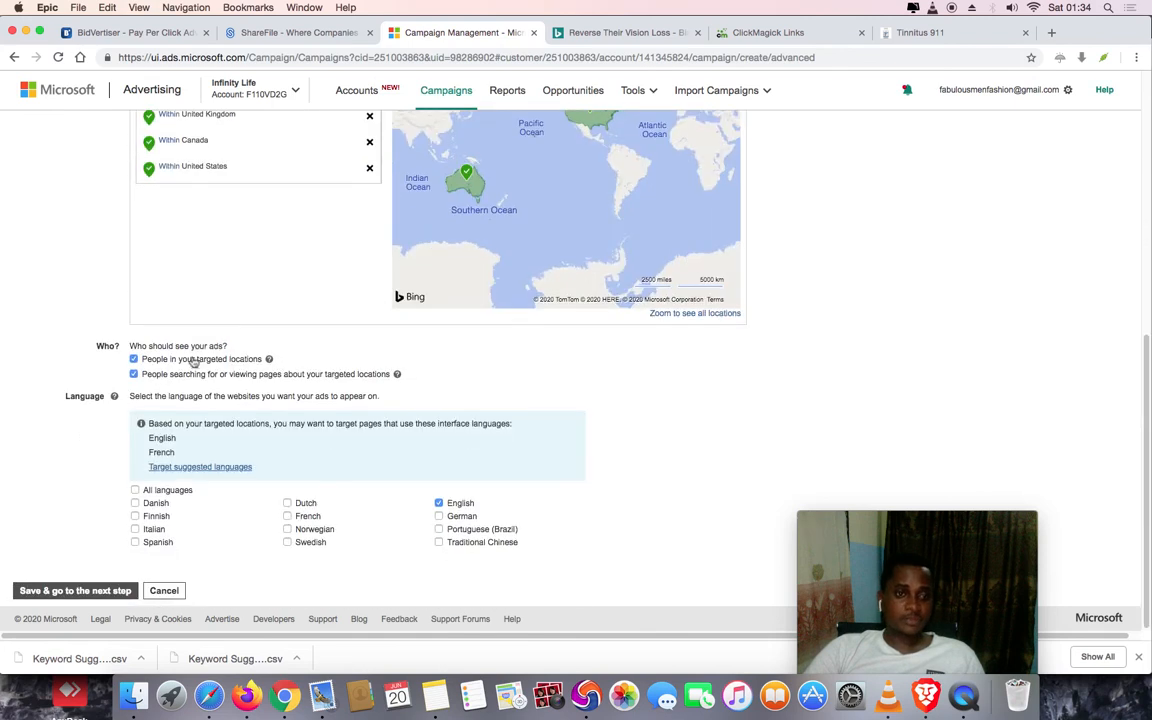
pyautogui.click(134, 374)
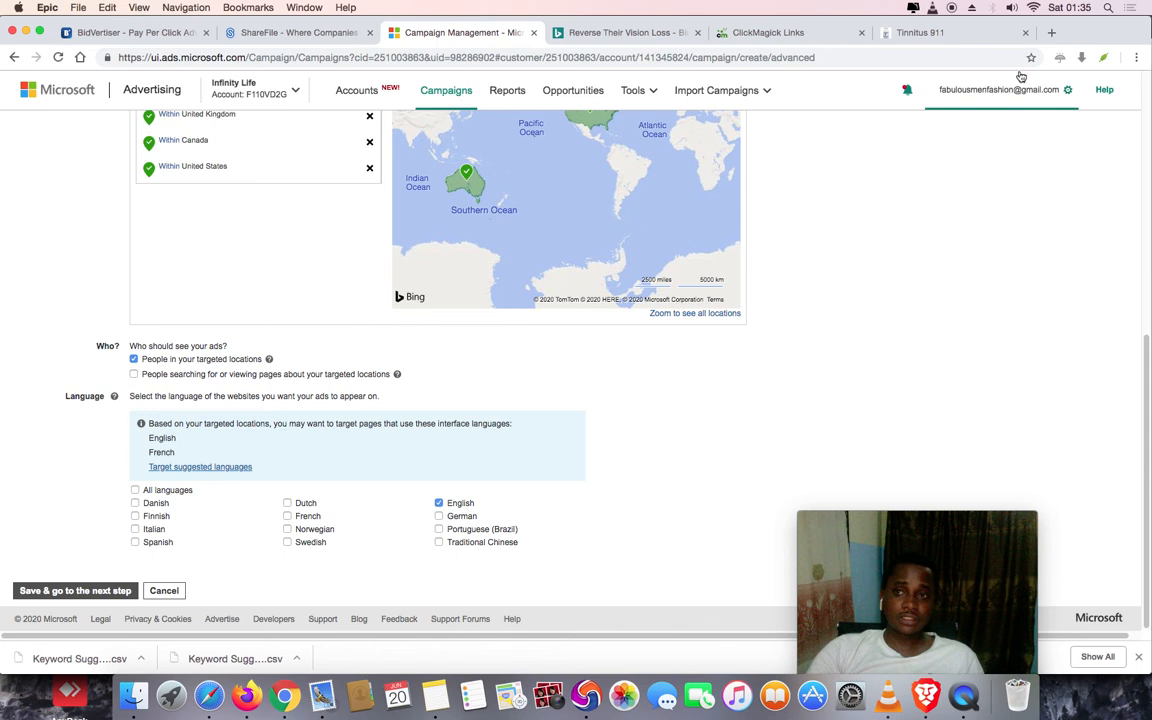
pyautogui.click(99, 592)
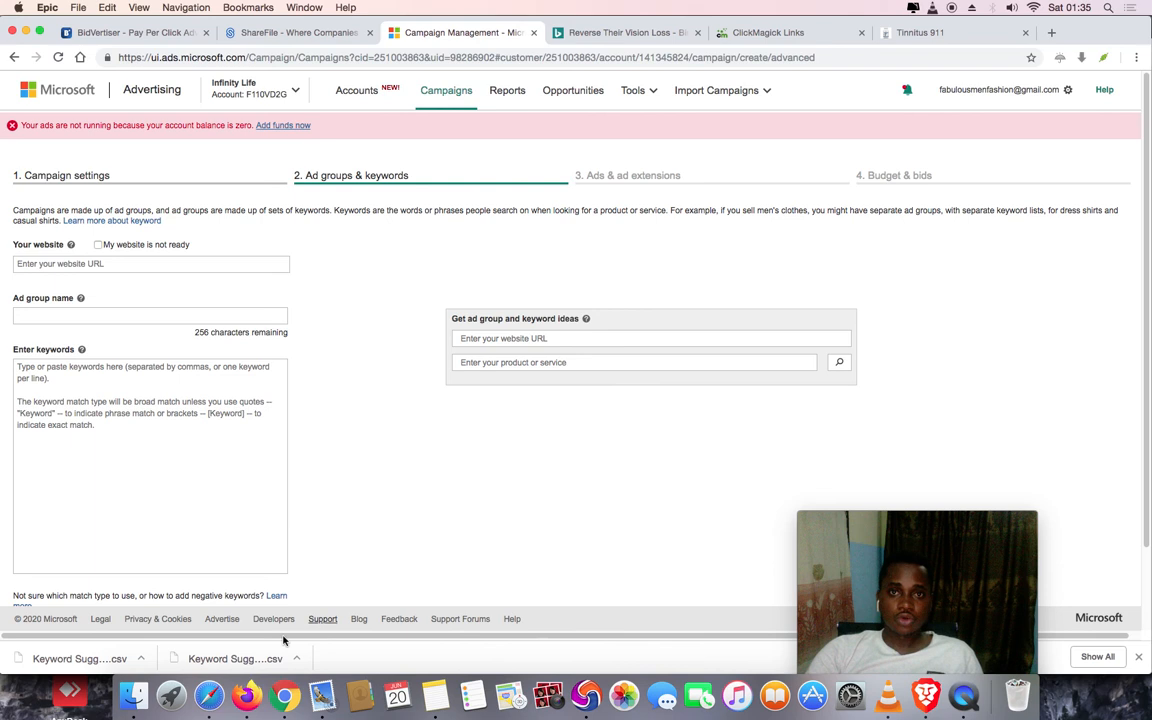
# Switch to the Keyword Suggestions (1) workbook in Chrome and copy the tinnitus keywords in column A
pyautogui.click(284, 695)
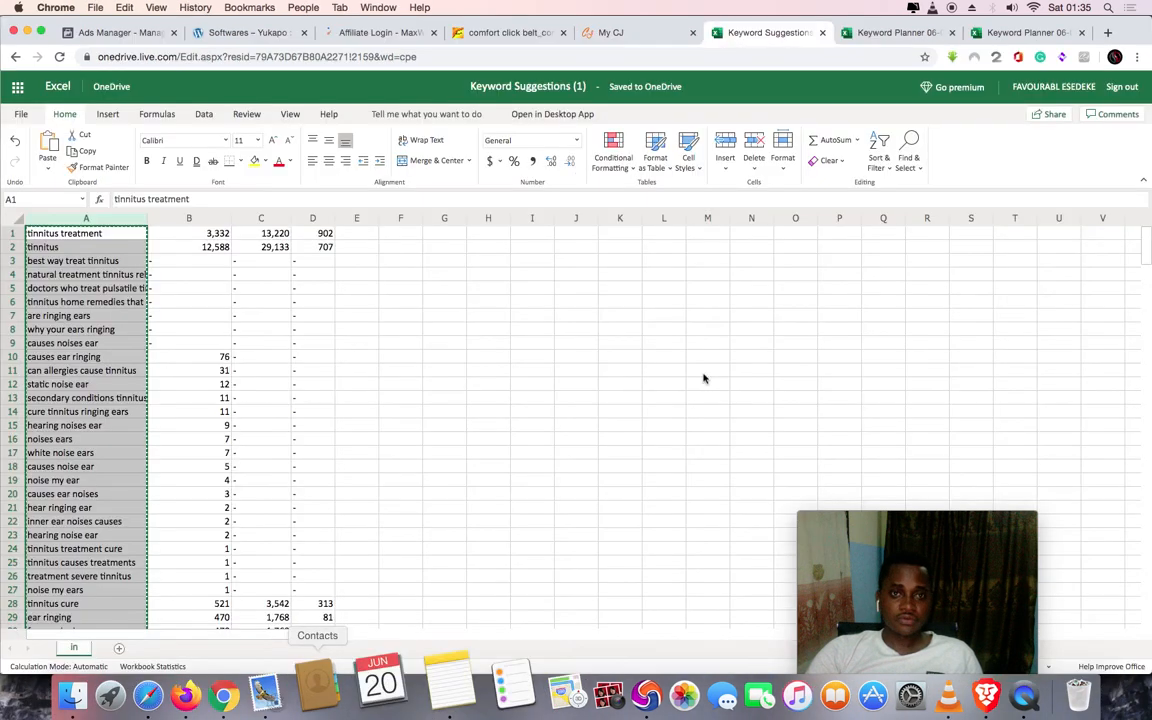
pyautogui.rightClick(60, 260)
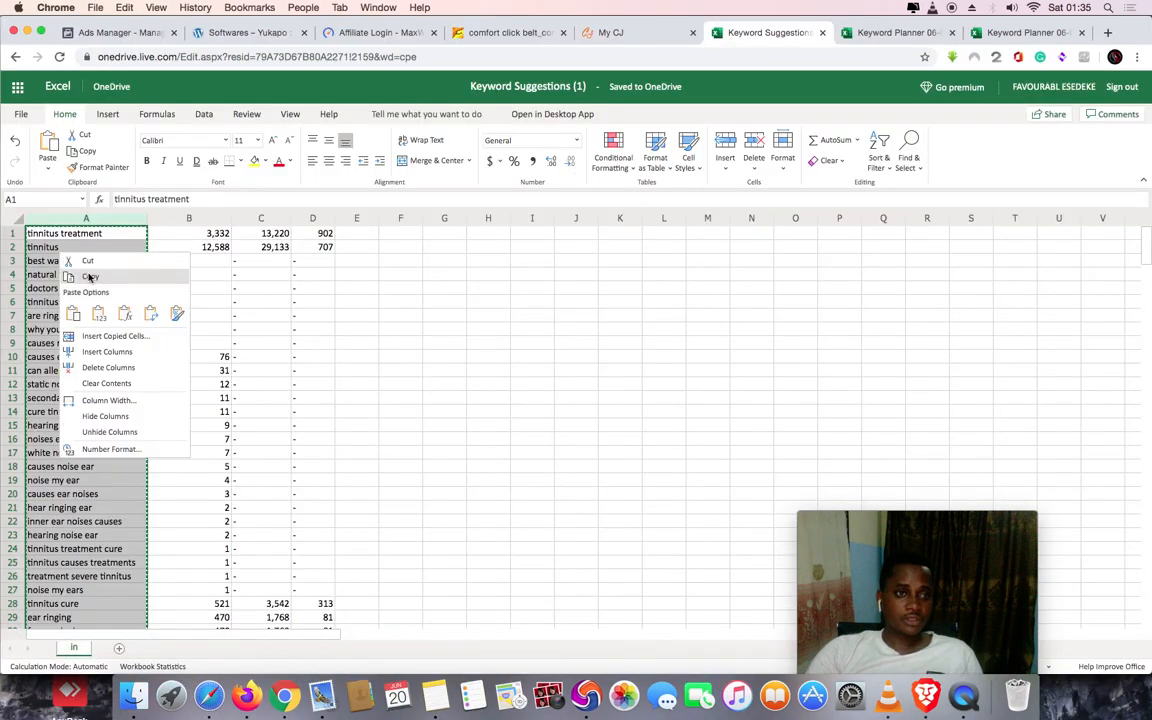
pyautogui.click(90, 277)
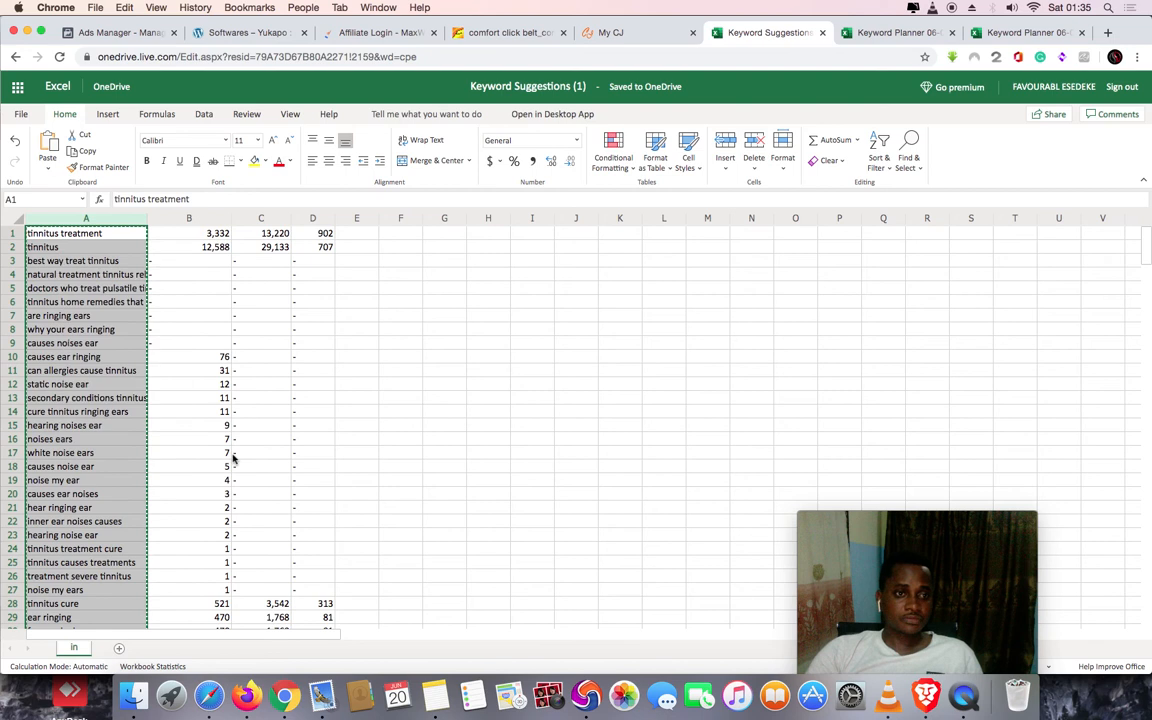
# Return to the Microsoft Advertising campaign in Epic and name the first ad group "Manaul R"
pyautogui.click(586, 678)
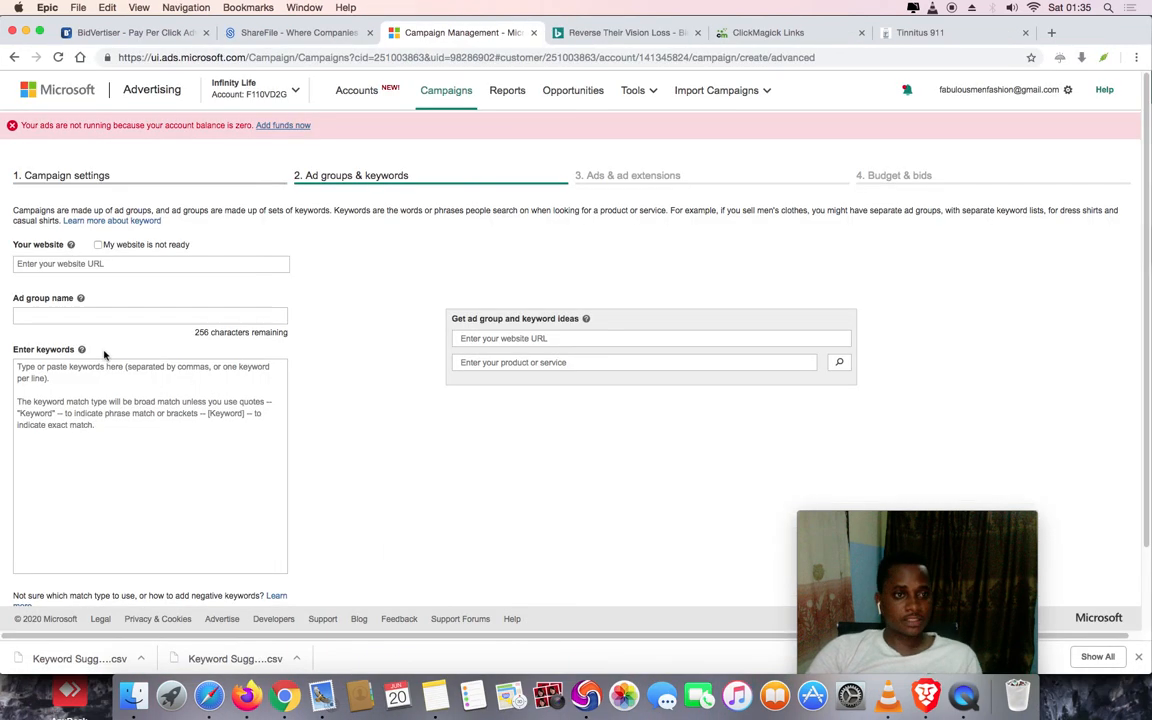
pyautogui.click(50, 314)
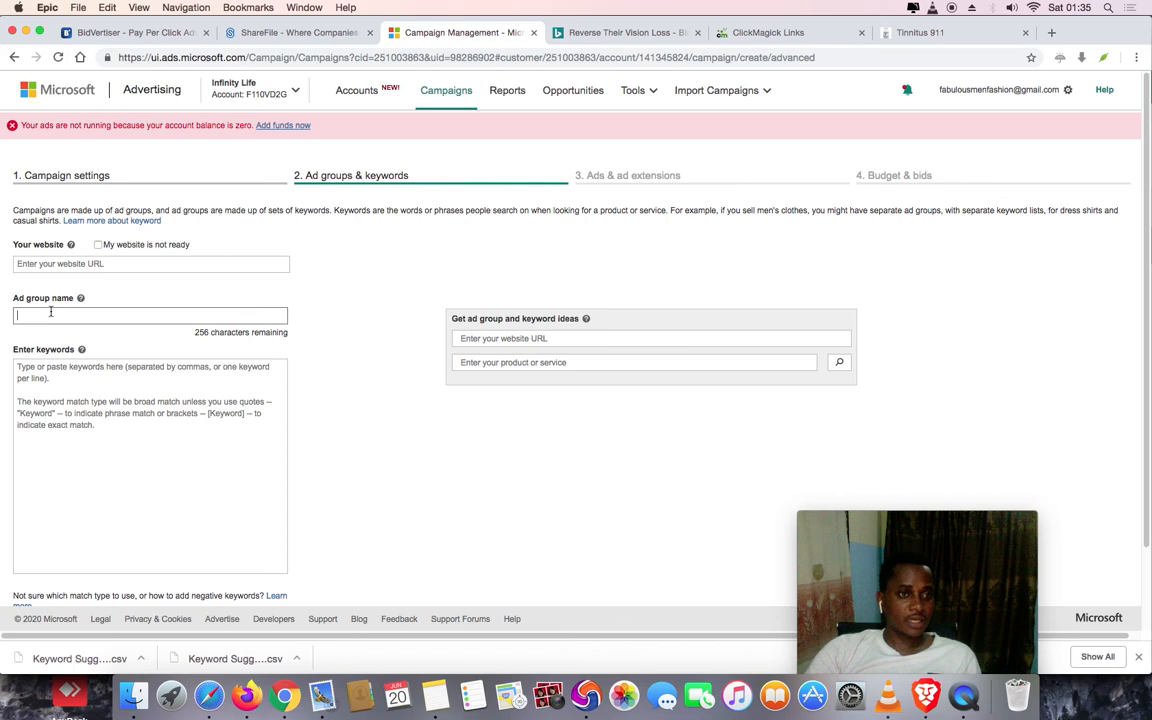
pyautogui.write('Ma')
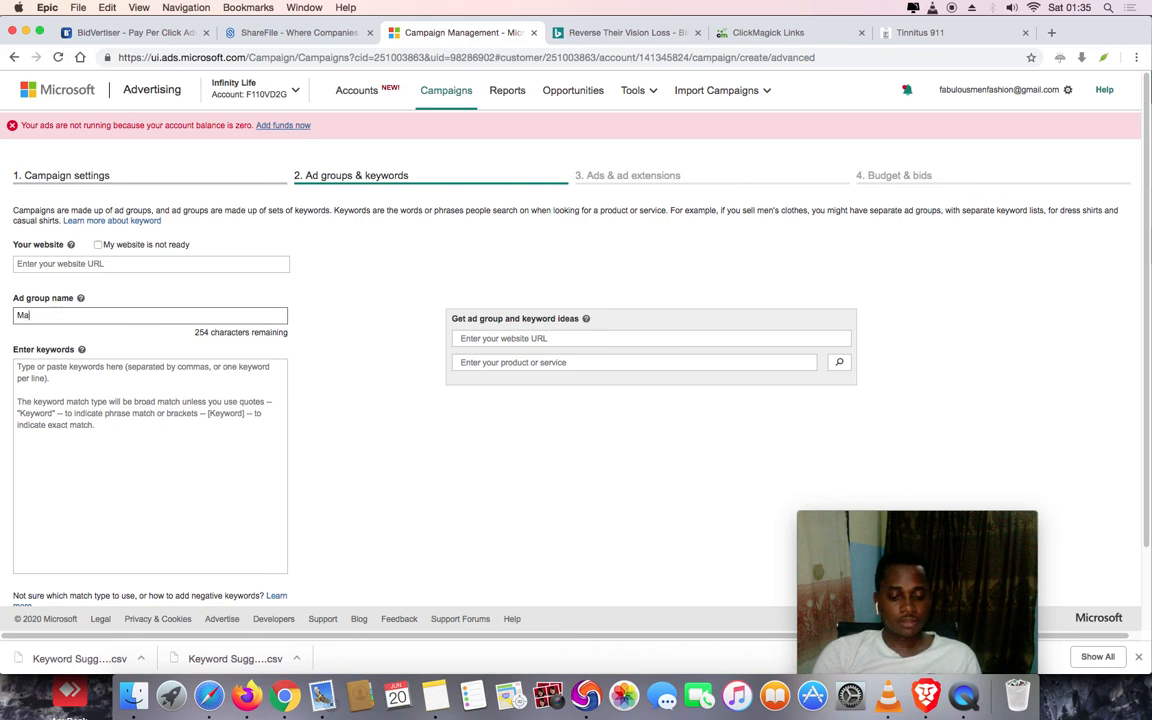
pyautogui.write('naul')
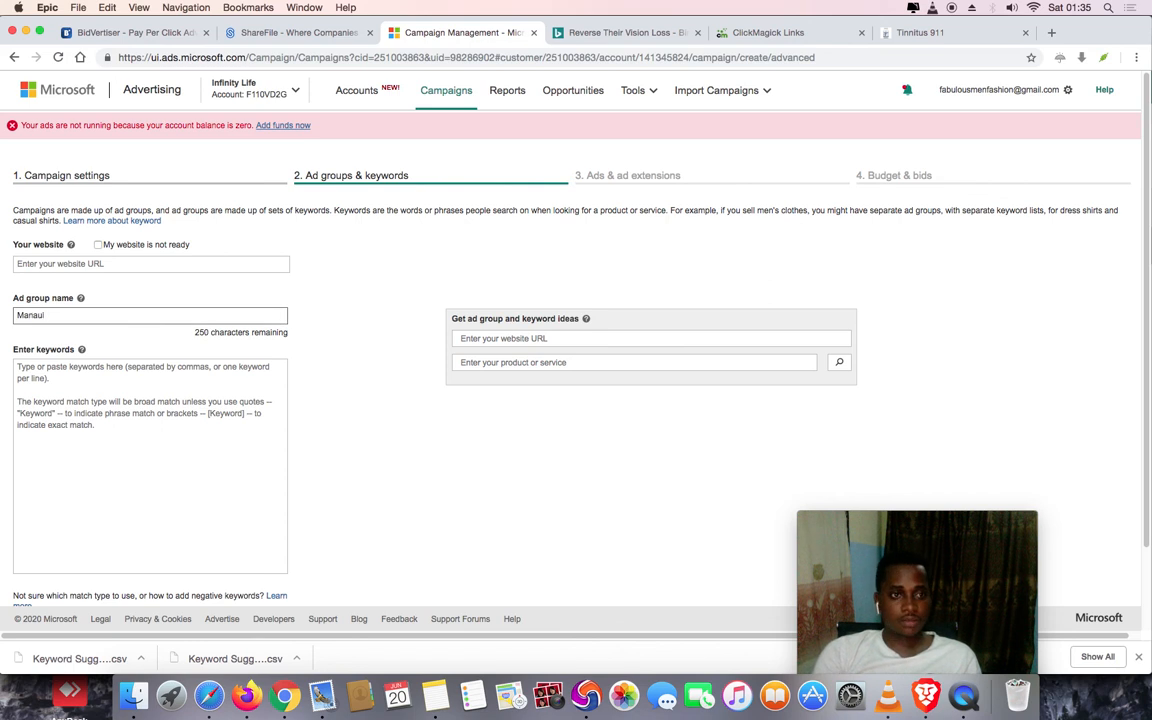
pyautogui.write(' R')
# Paste the copied tinnitus keywords into the ad group's keyword list and remove the blank lines at its end
pyautogui.click(72, 395)
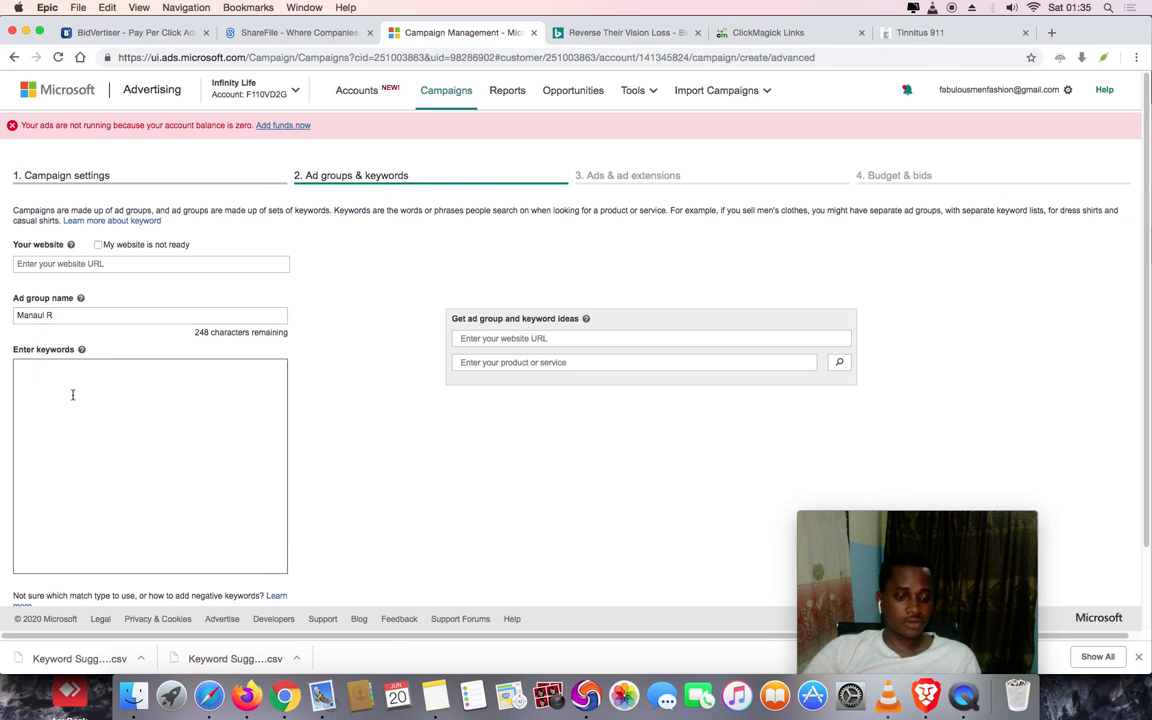
pyautogui.press('super+v')
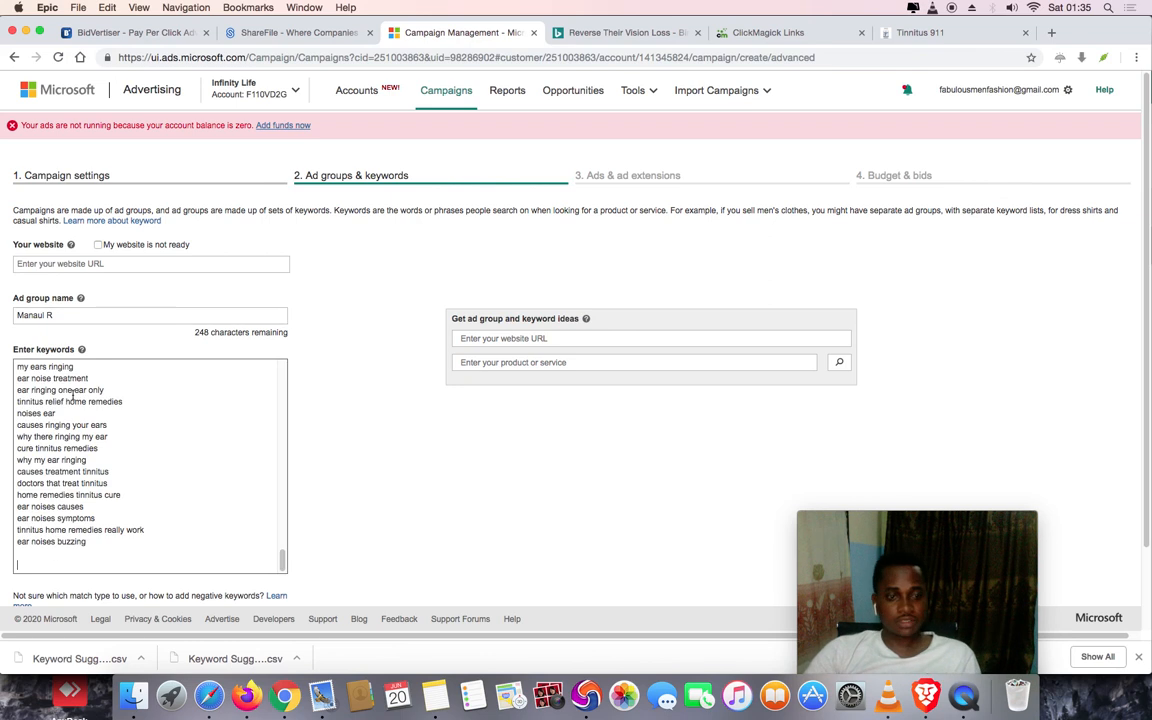
pyautogui.press('BackSpace')
pyautogui.press('BackSpace')
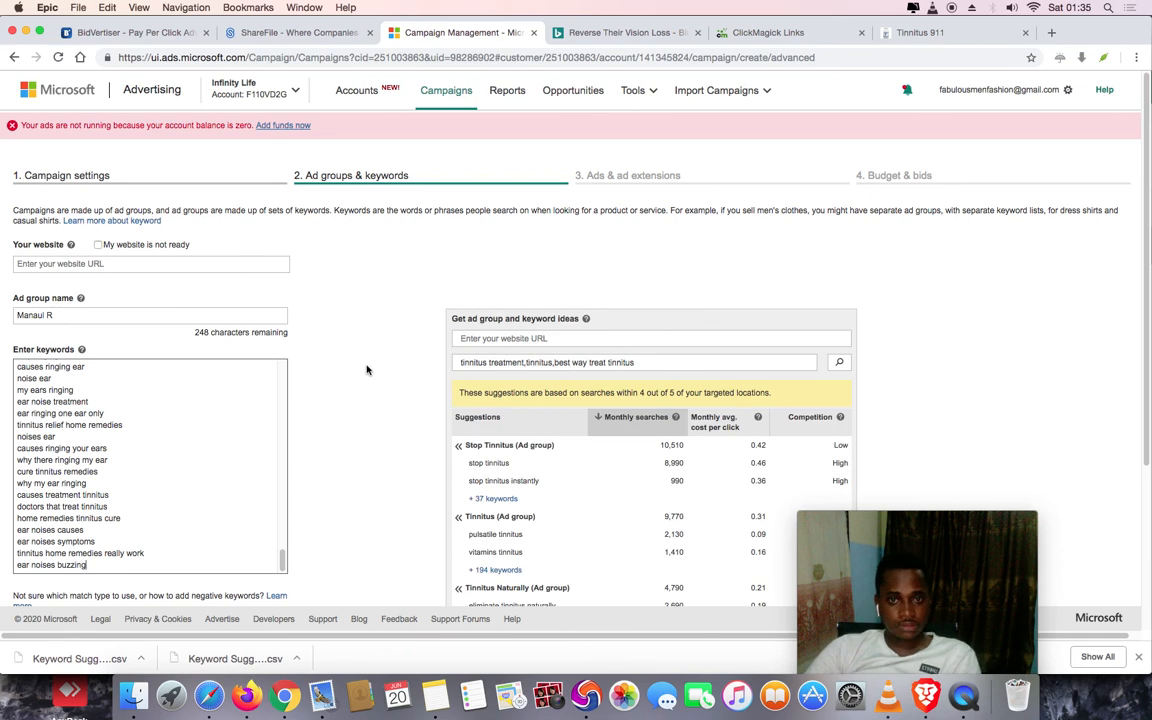
# Add the suggested "Stop Tinnitus" ad group with its keywords to the campaign
pyautogui.scroll(-3, 366, 370)
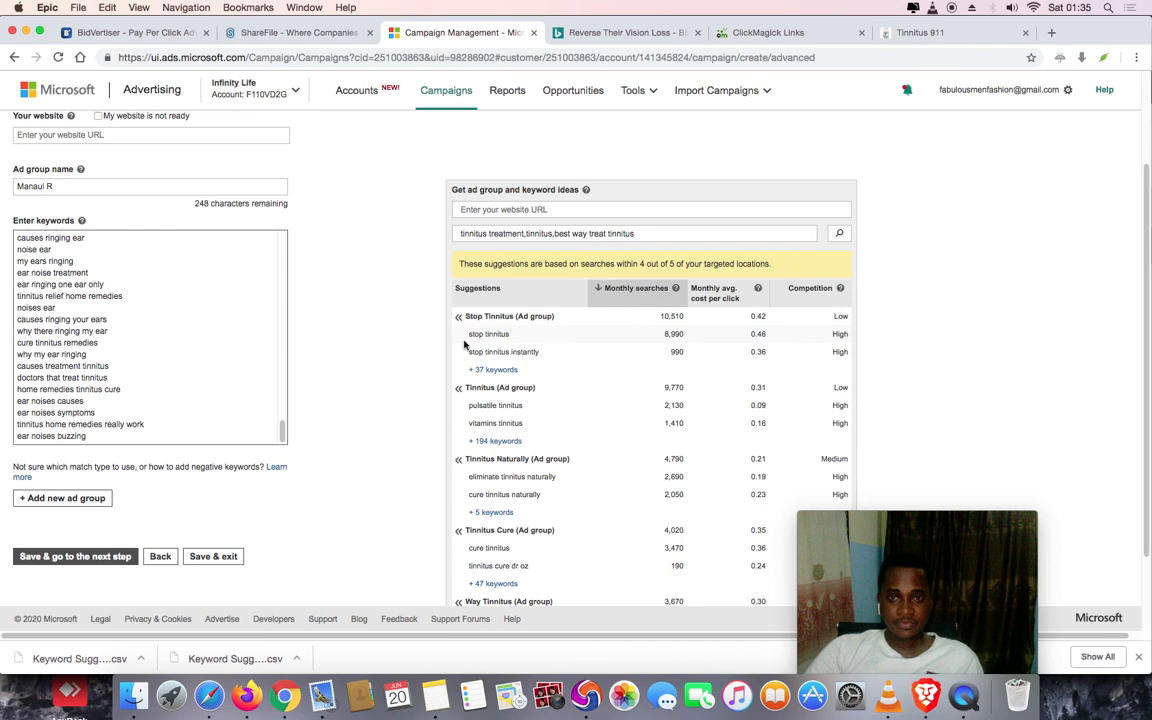
pyautogui.rightClick(514, 320)
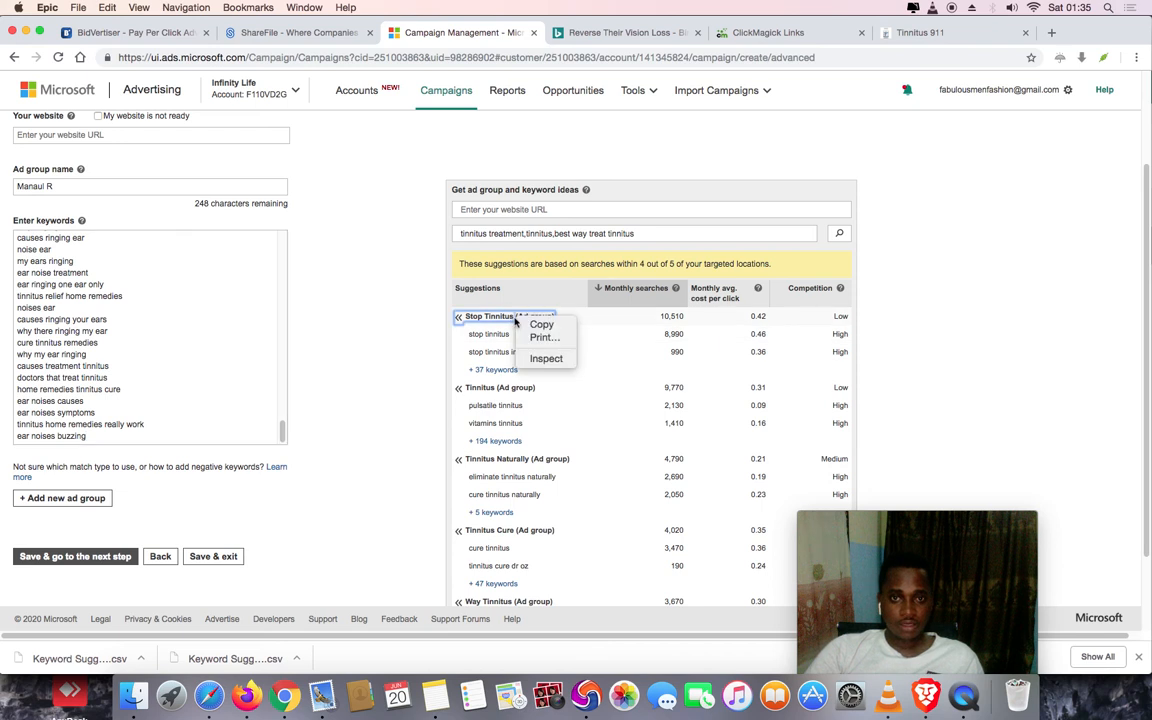
pyautogui.click(508, 323)
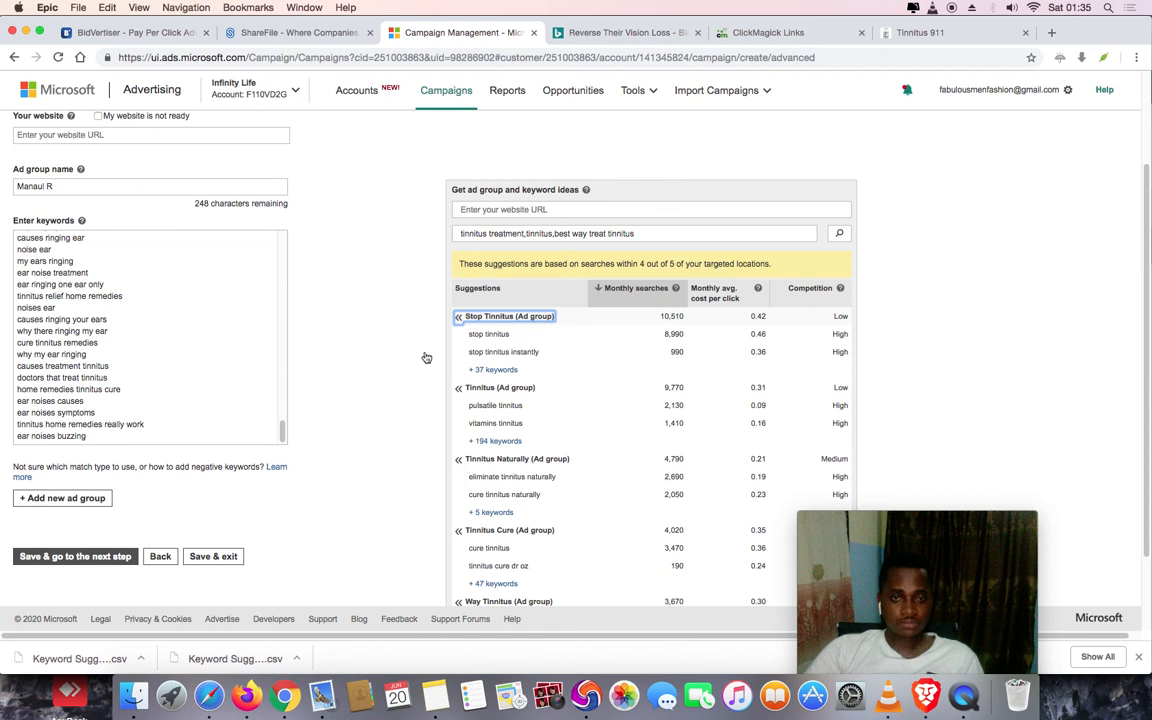
pyautogui.click(477, 315)
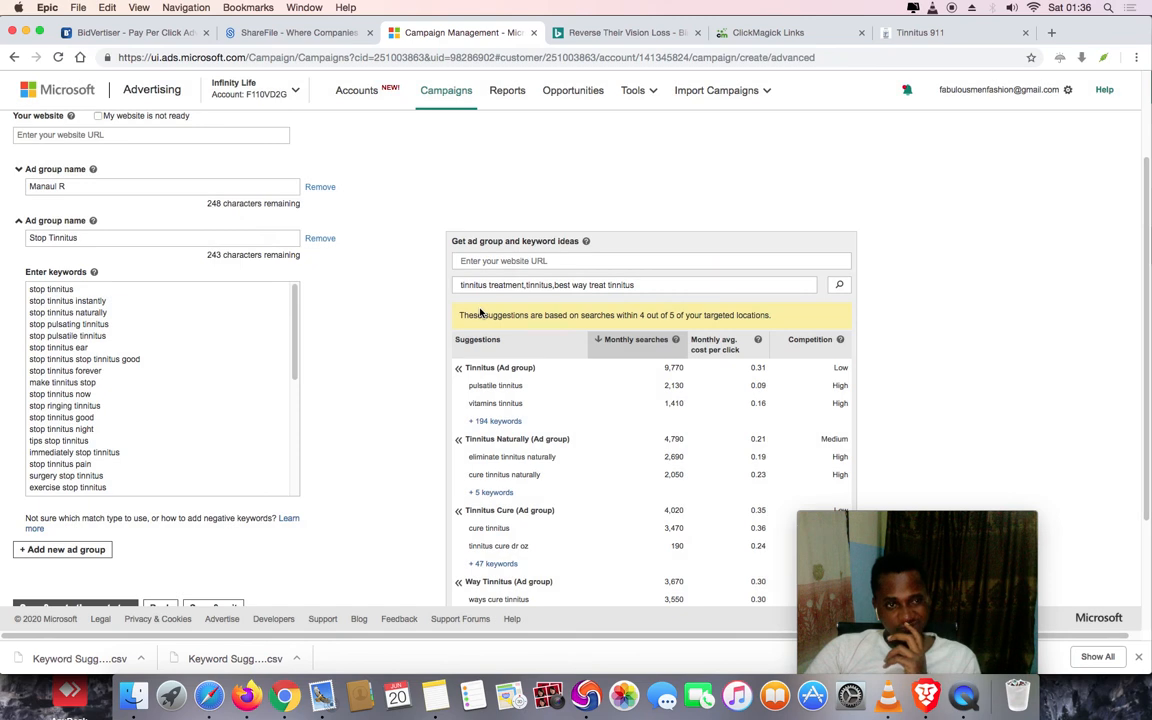
# Review the Stop Tinnitus keywords and add the suggested "Tinnitus" ad group to the campaign
pyautogui.scroll(-10, 200, 360)
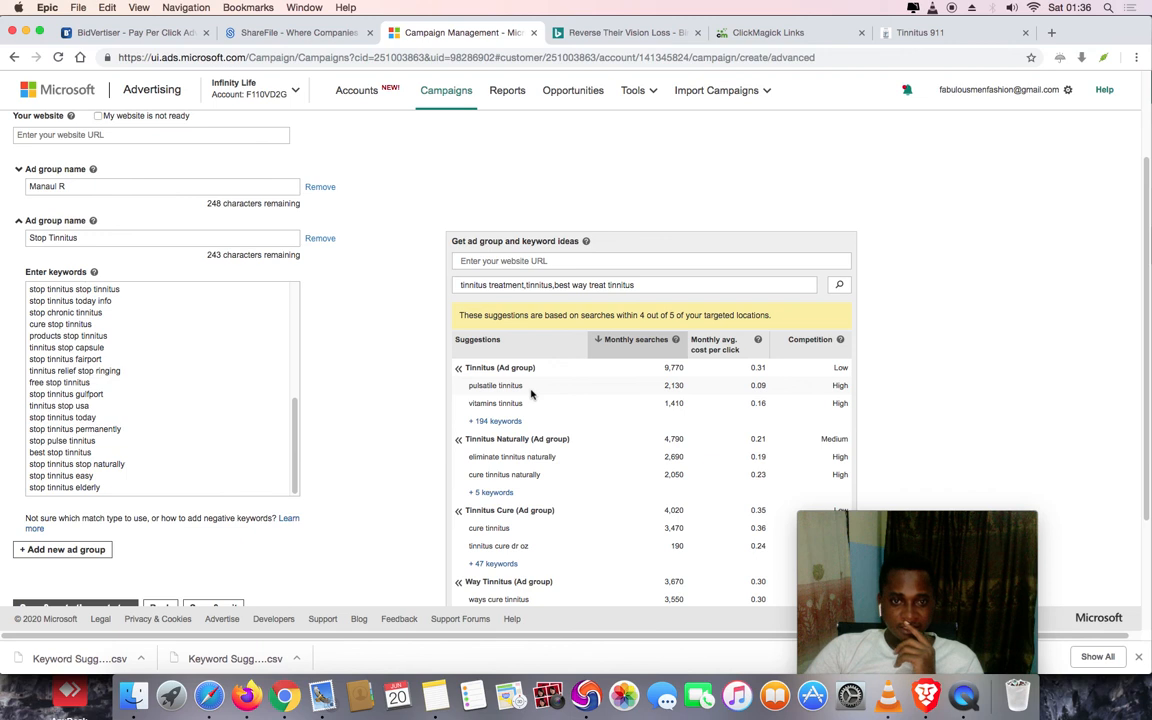
pyautogui.click(498, 369)
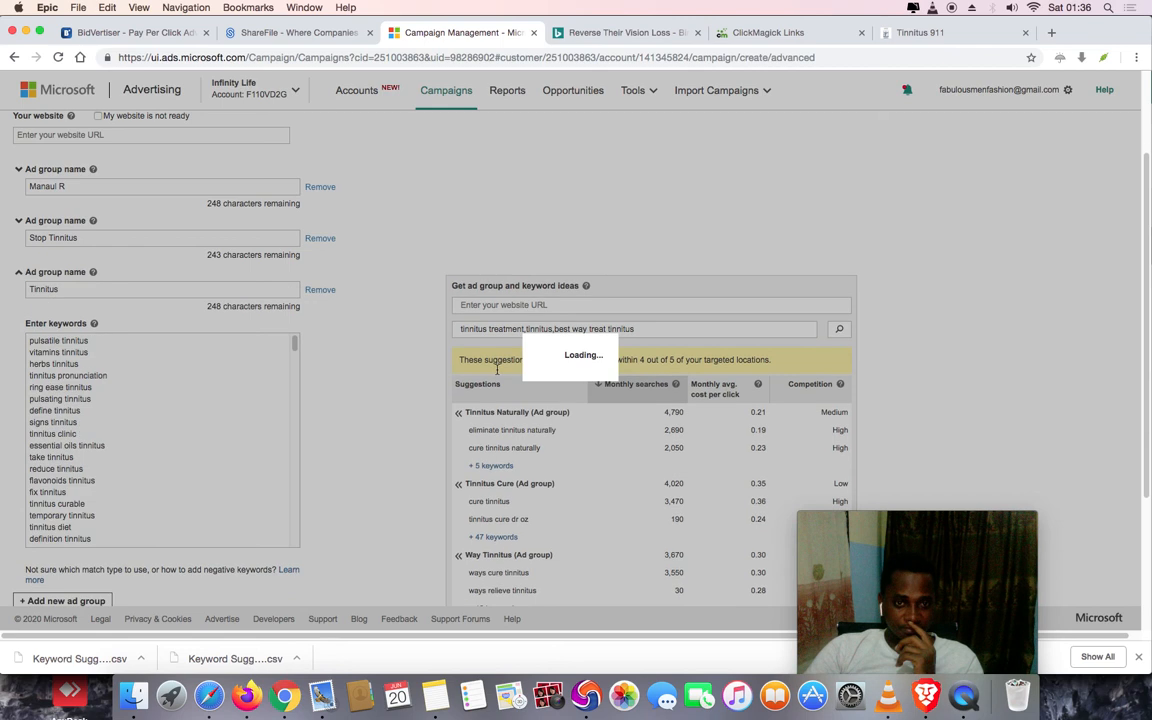
pyautogui.scroll(-3, 375, 406)
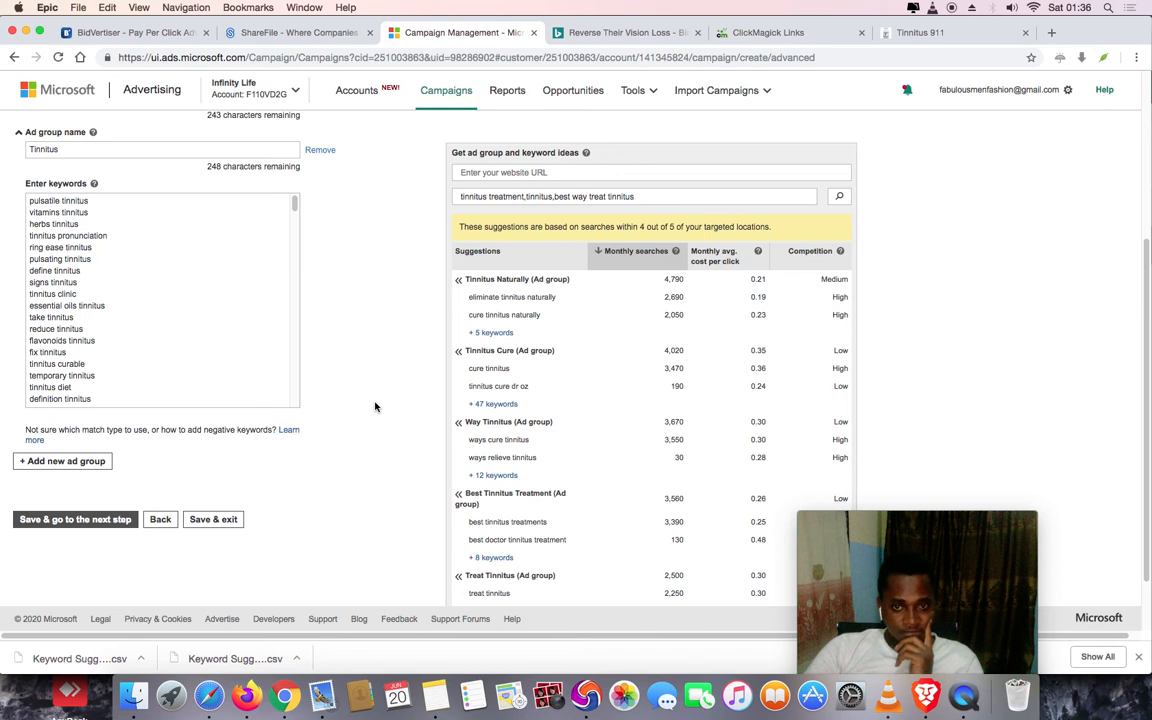
# Sort the keyword ideas by highest monthly searches and add the suggested "Tinnitus Naturally" ad group to the campaign
pyautogui.click(645, 252)
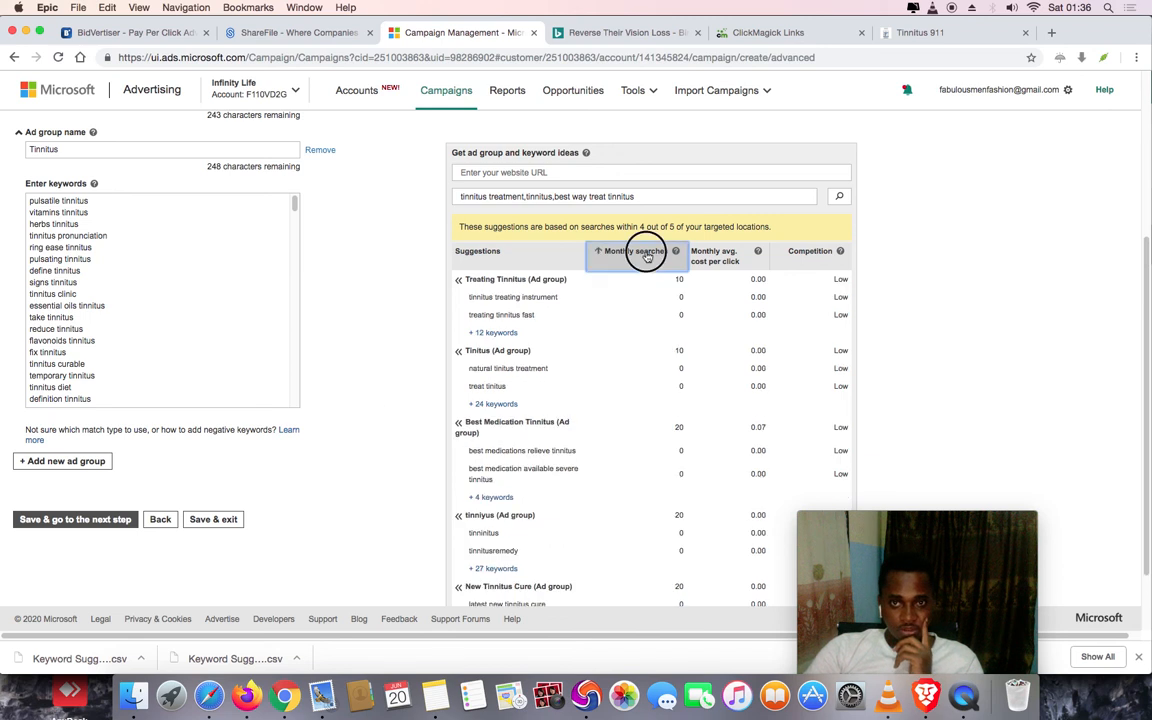
pyautogui.click(644, 249)
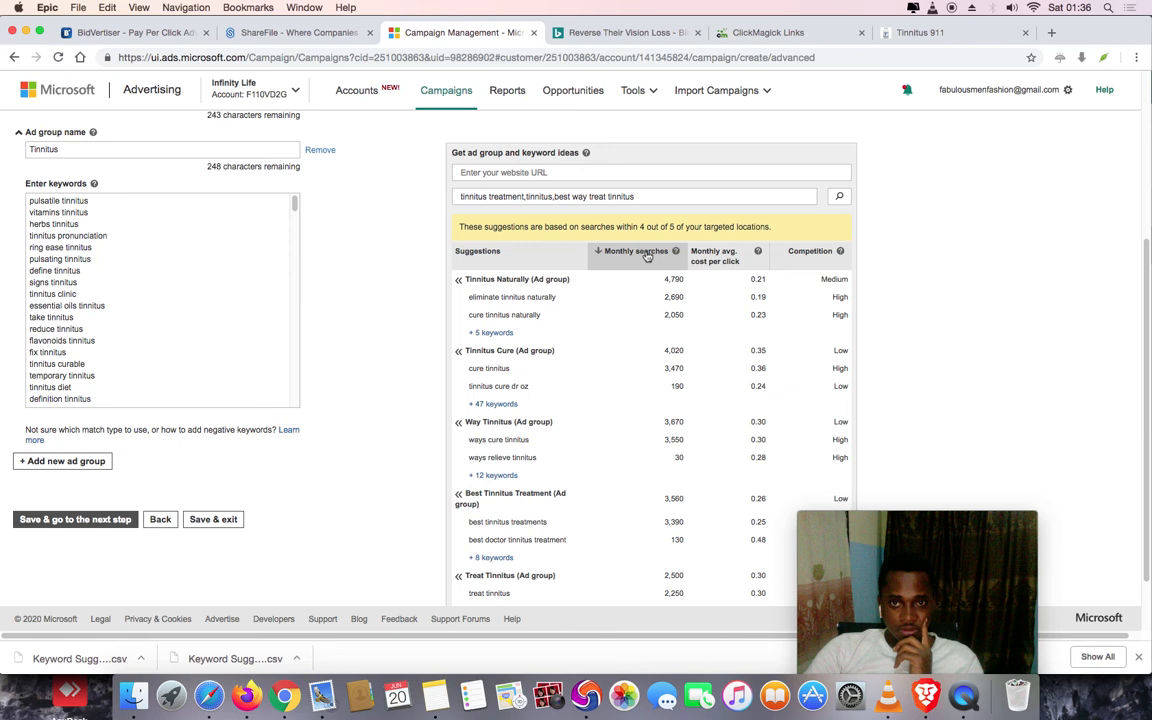
pyautogui.click(523, 281)
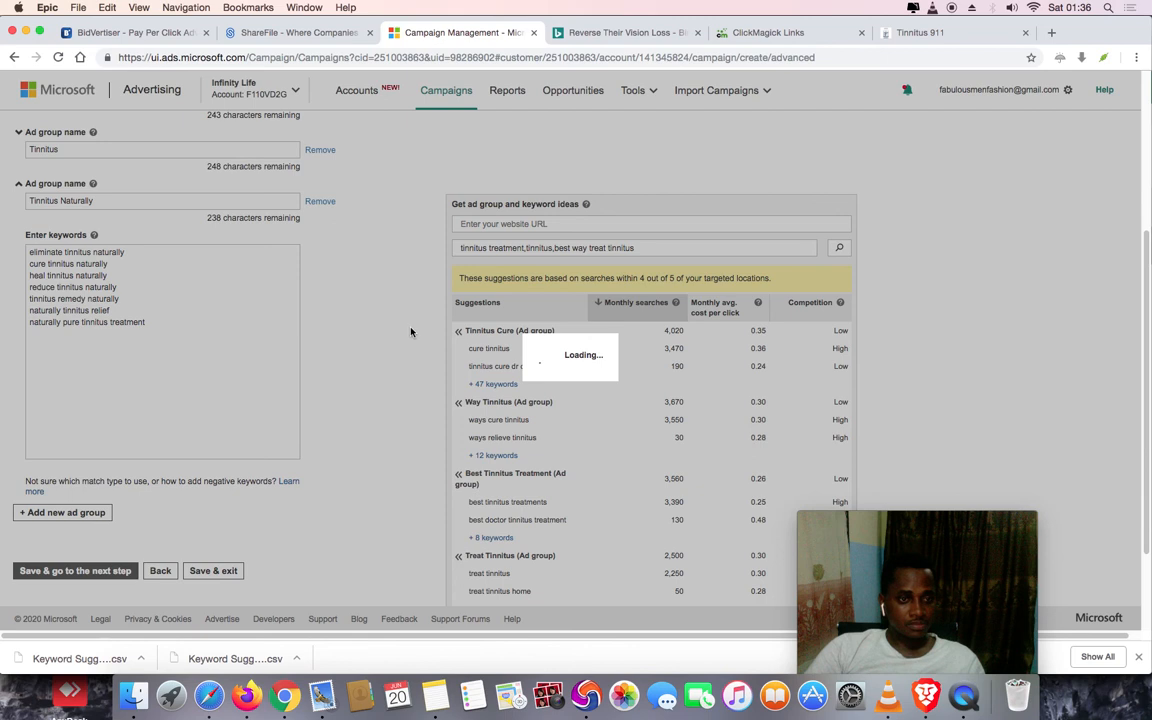
pyautogui.scroll(5, 381, 342)
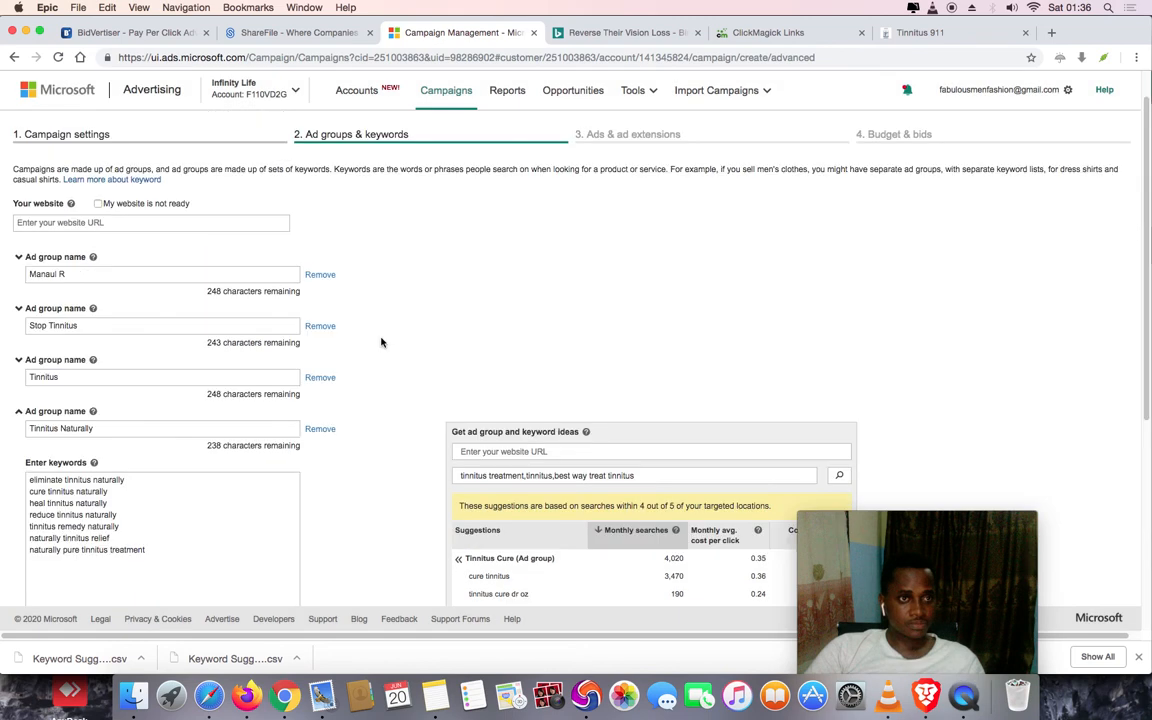
# Add the "cure tinnitus" keyword from the Tinnitus Cure suggestions to the Tinnitus Naturally ad group
pyautogui.scroll(-3, 381, 342)
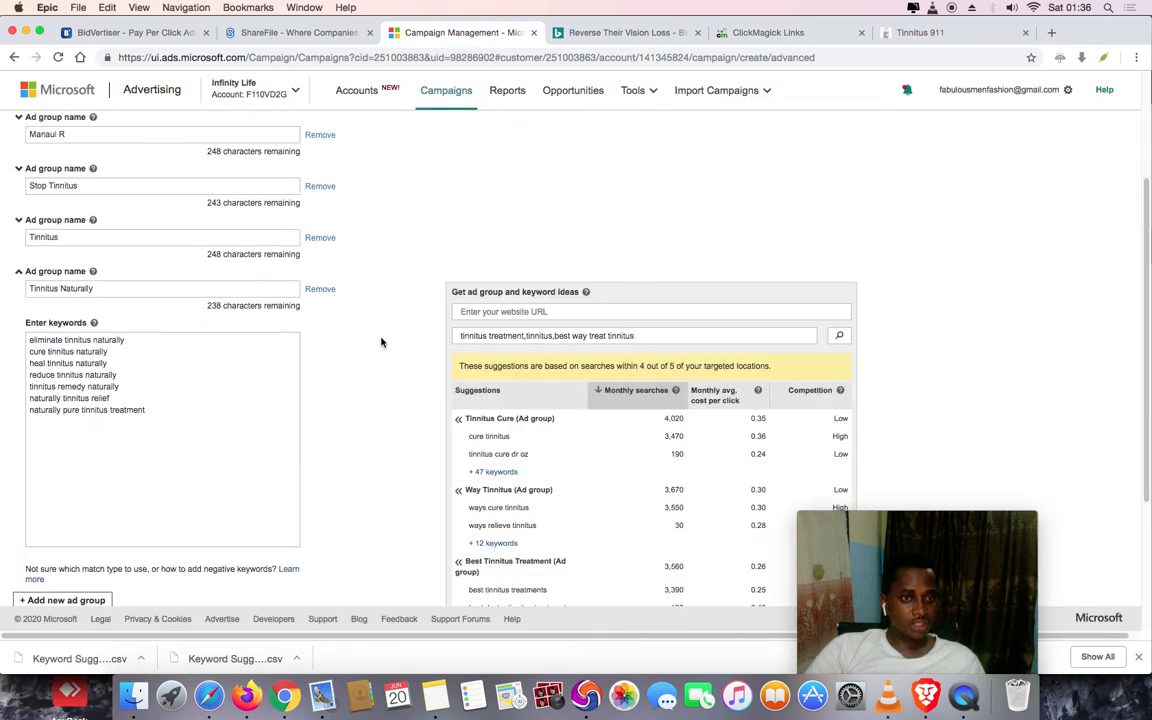
pyautogui.rightClick(515, 438)
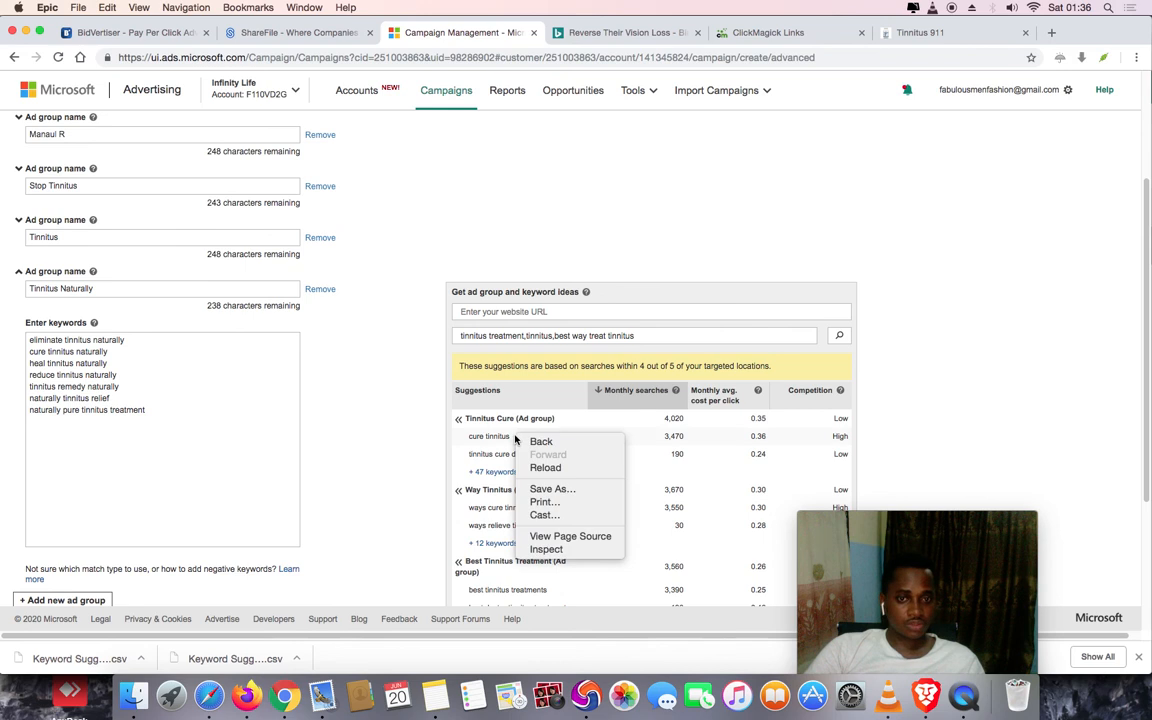
pyautogui.click(499, 437)
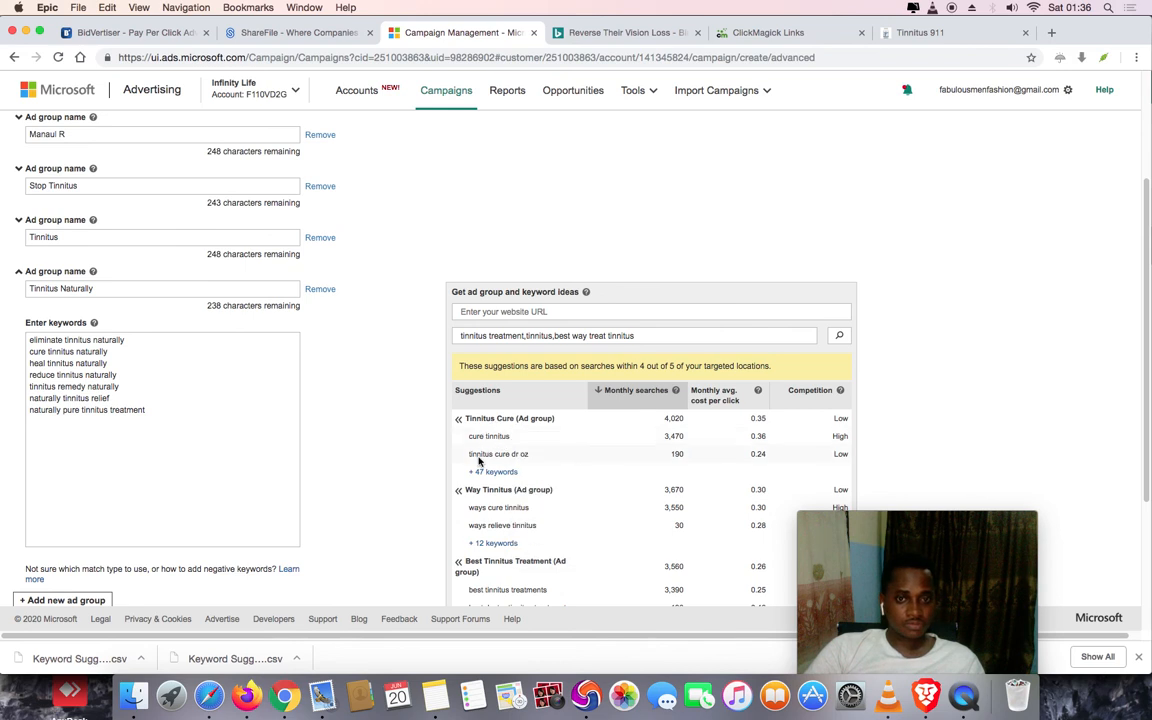
pyautogui.click(480, 475)
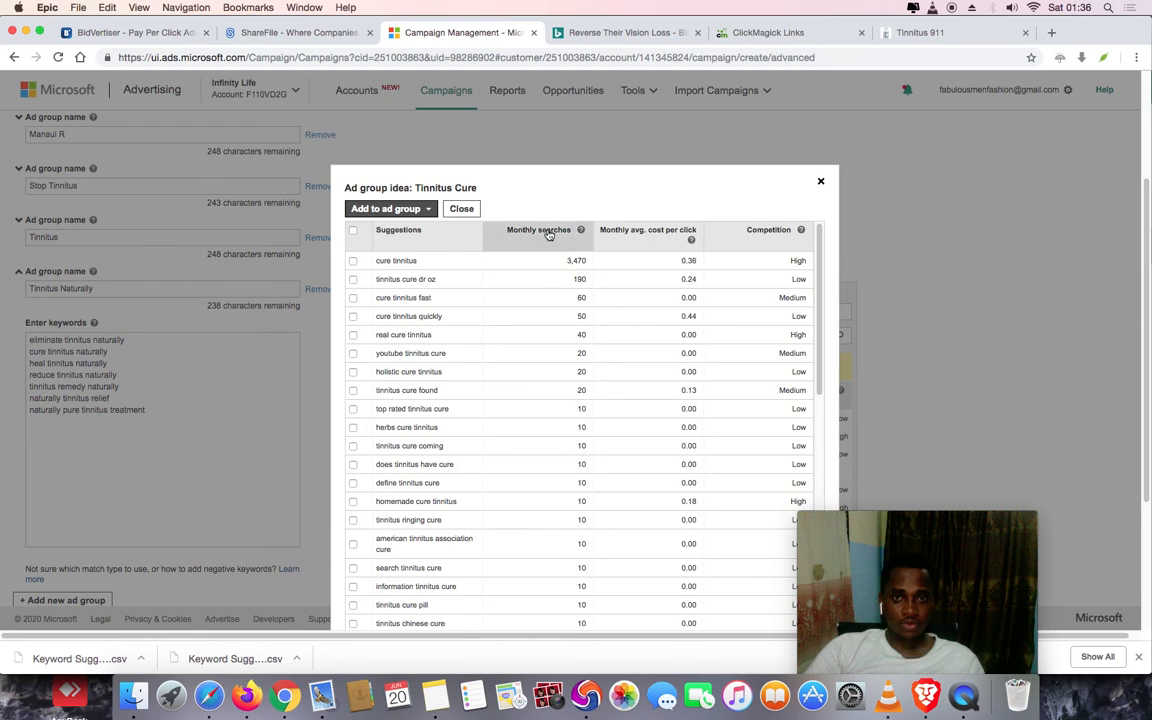
pyautogui.click(352, 260)
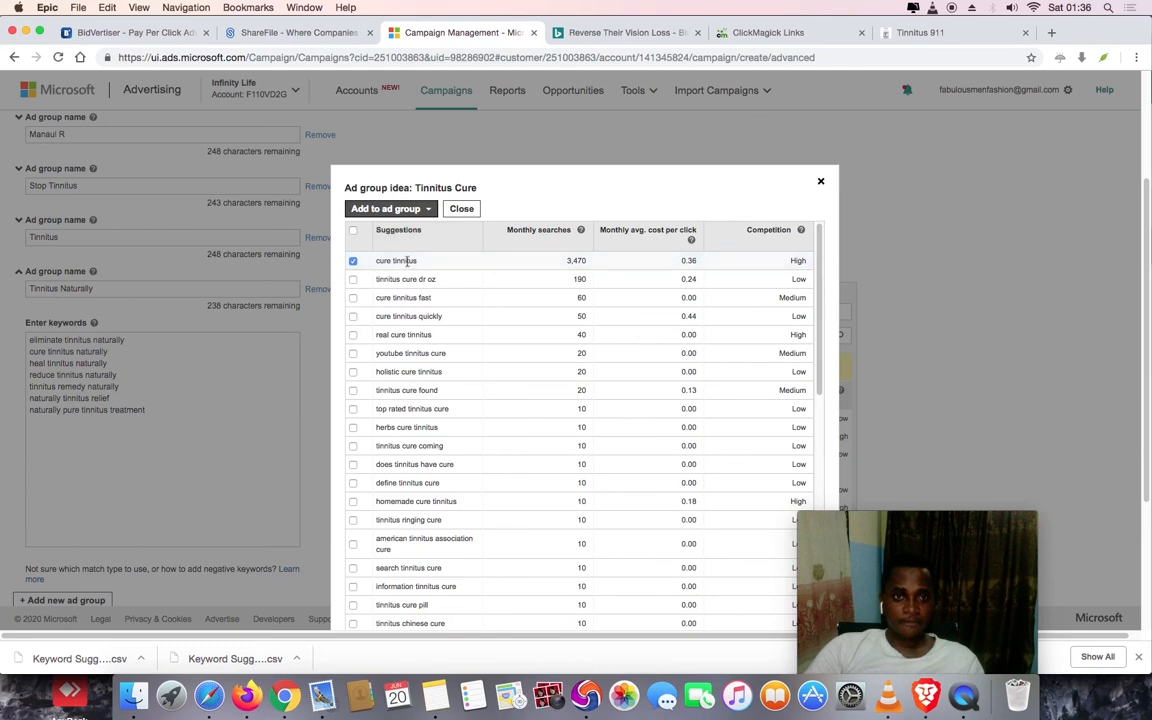
pyautogui.click(428, 209)
pyautogui.moveTo(437, 271)
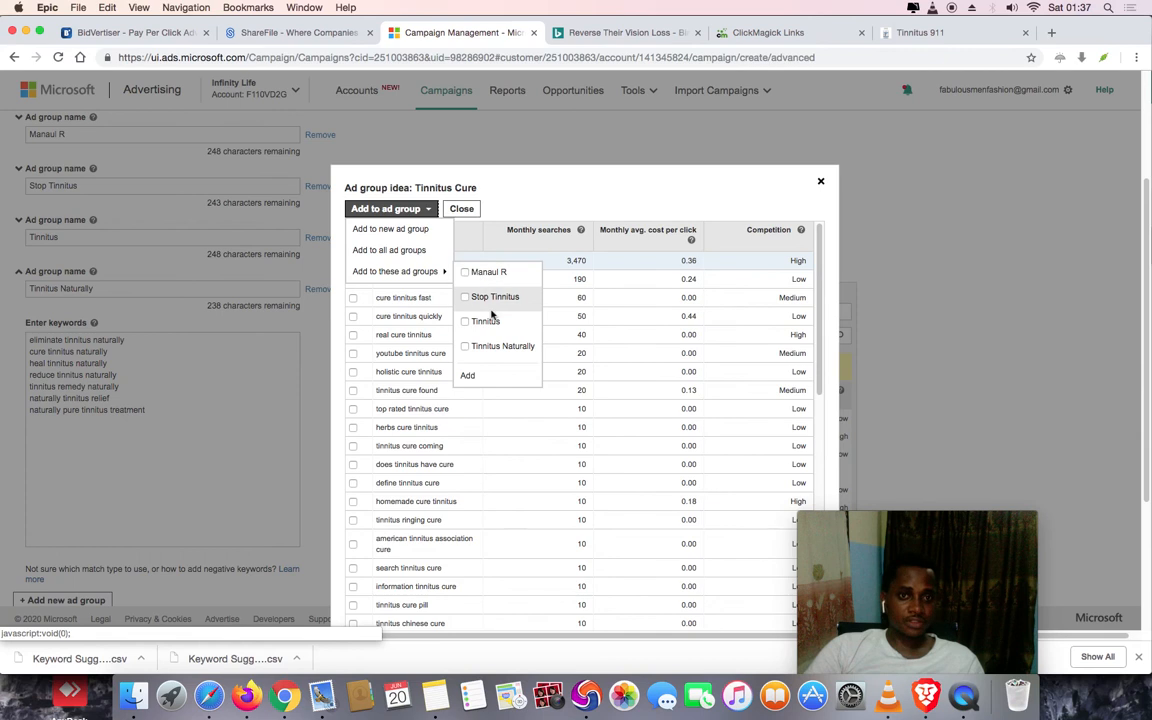
pyautogui.click(478, 249)
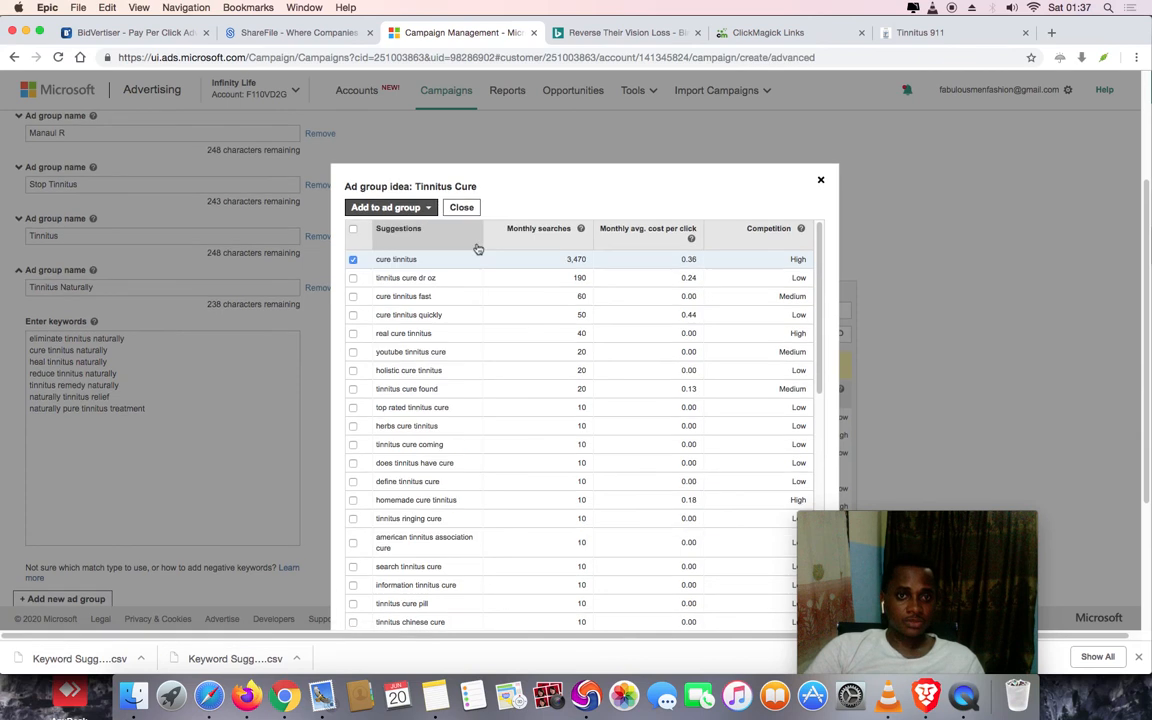
pyautogui.click(390, 207)
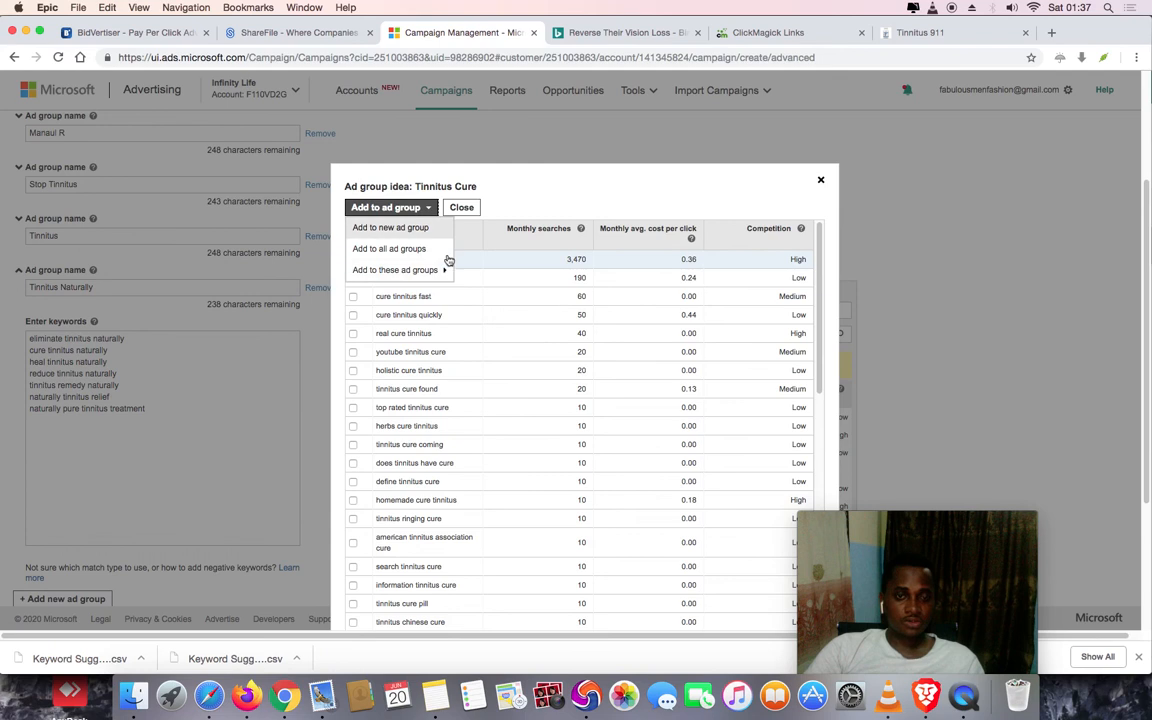
pyautogui.moveTo(445, 268)
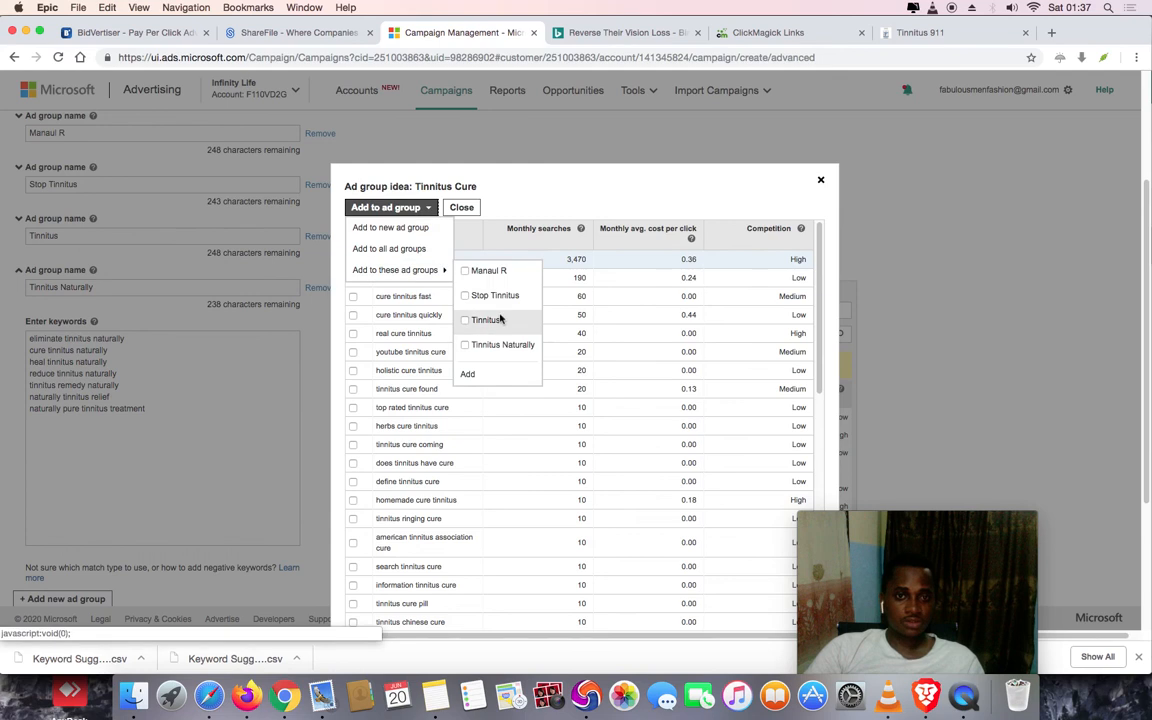
pyautogui.click(465, 345)
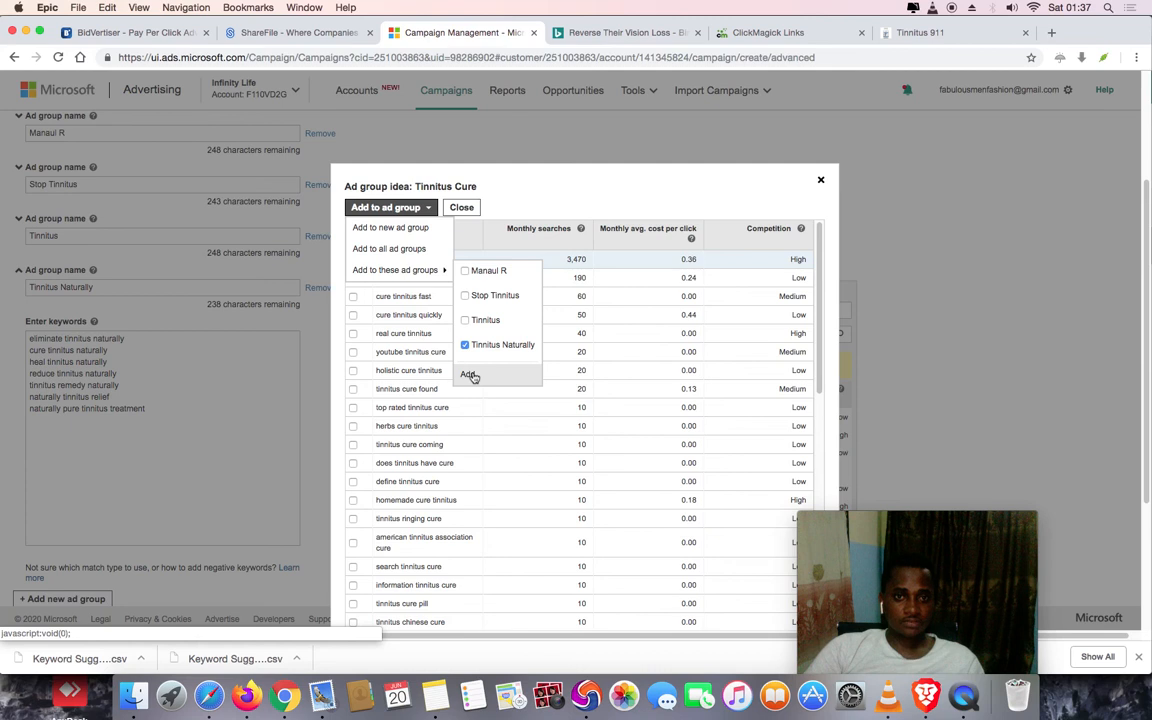
pyautogui.click(470, 375)
# Add the "ways cure tinnitus" keyword from the Way Tinnitus suggestions to the Stop Tinnitus ad group
pyautogui.scroll(-2, 394, 277)
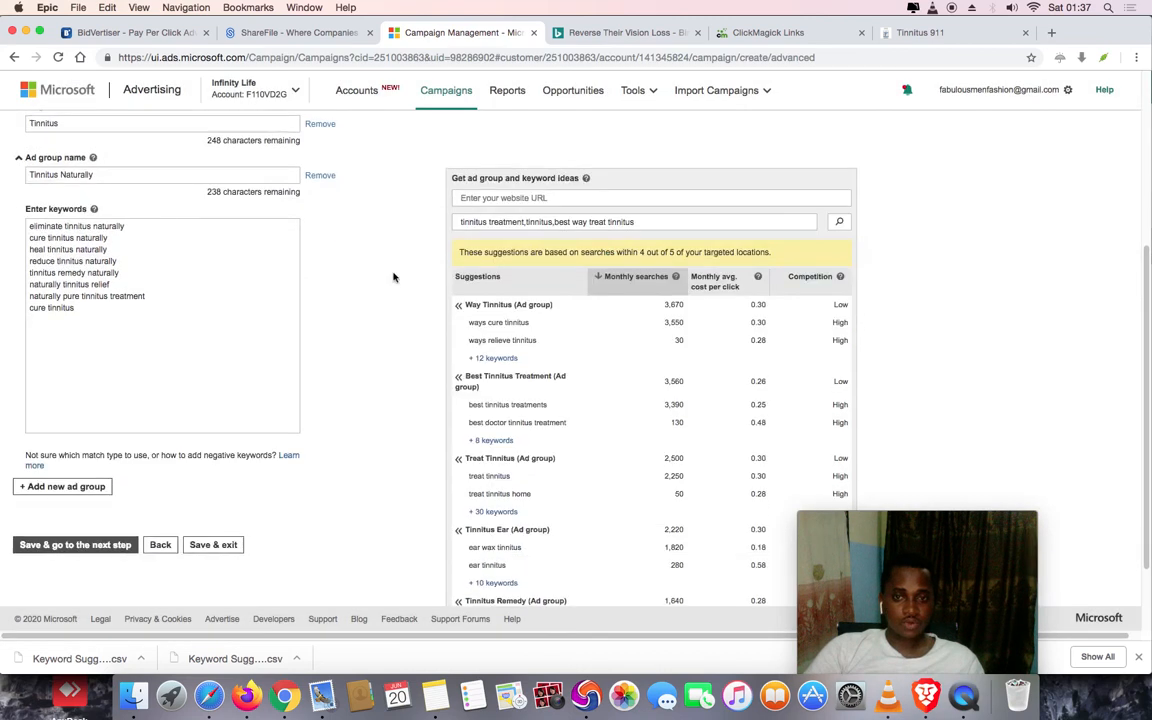
pyautogui.click(500, 362)
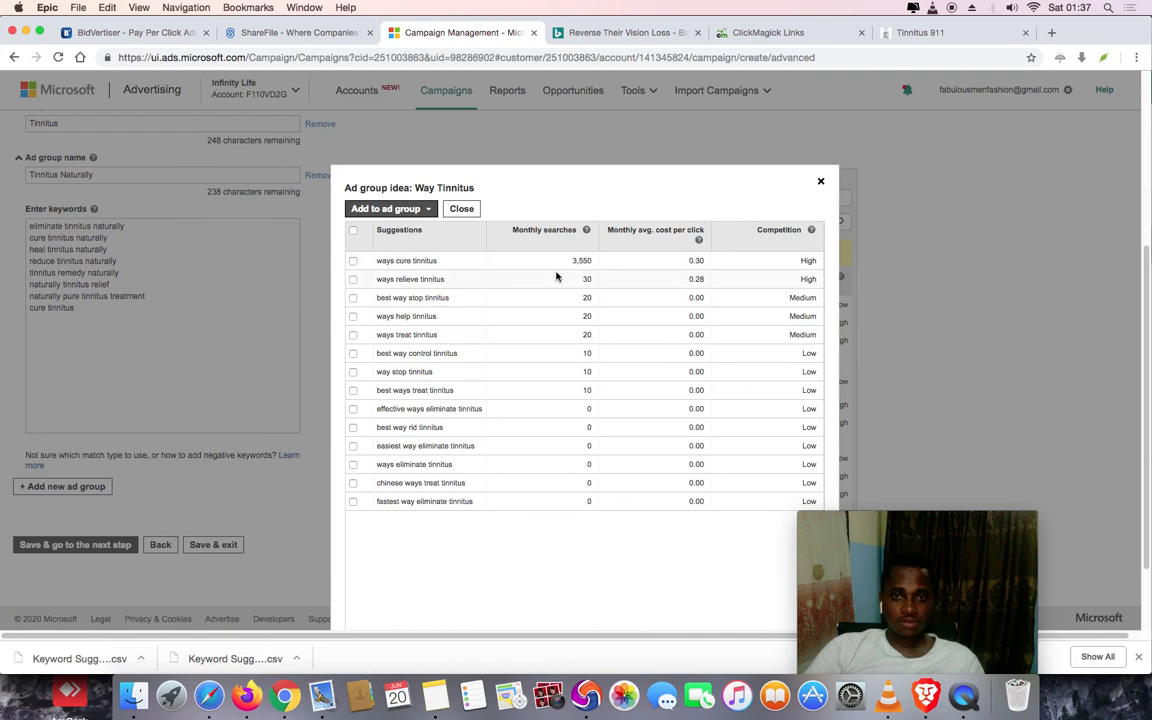
pyautogui.click(353, 261)
pyautogui.click(386, 208)
pyautogui.moveTo(437, 272)
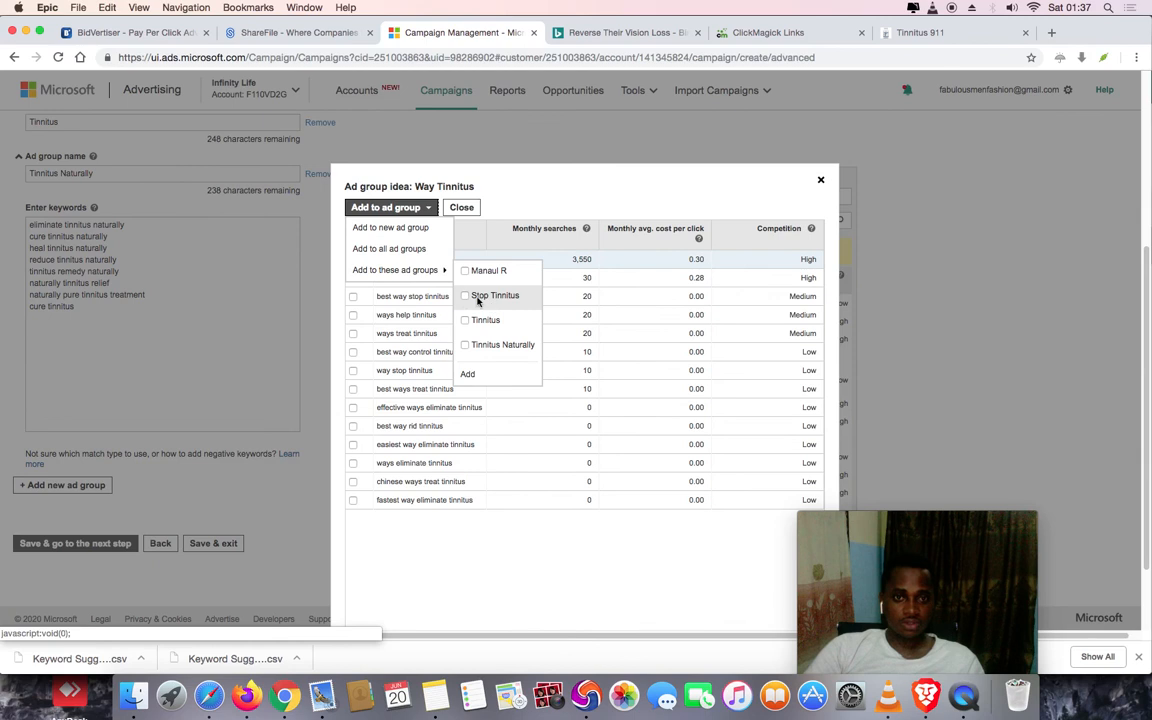
pyautogui.click(465, 297)
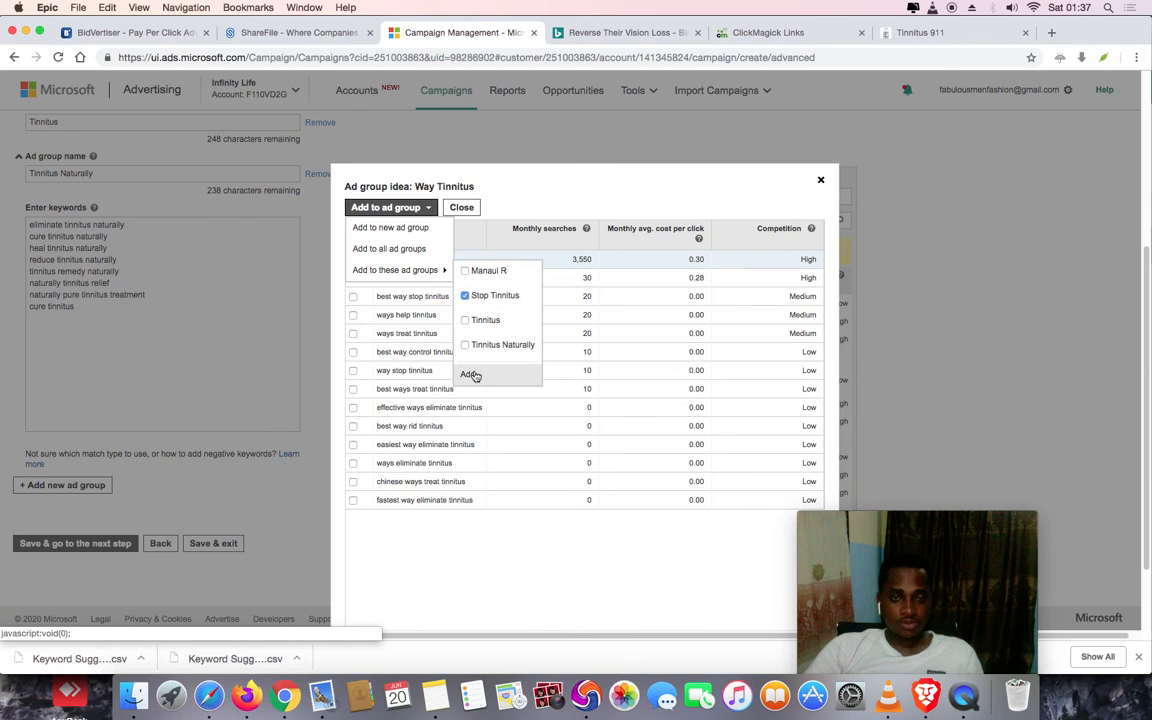
pyautogui.click(470, 375)
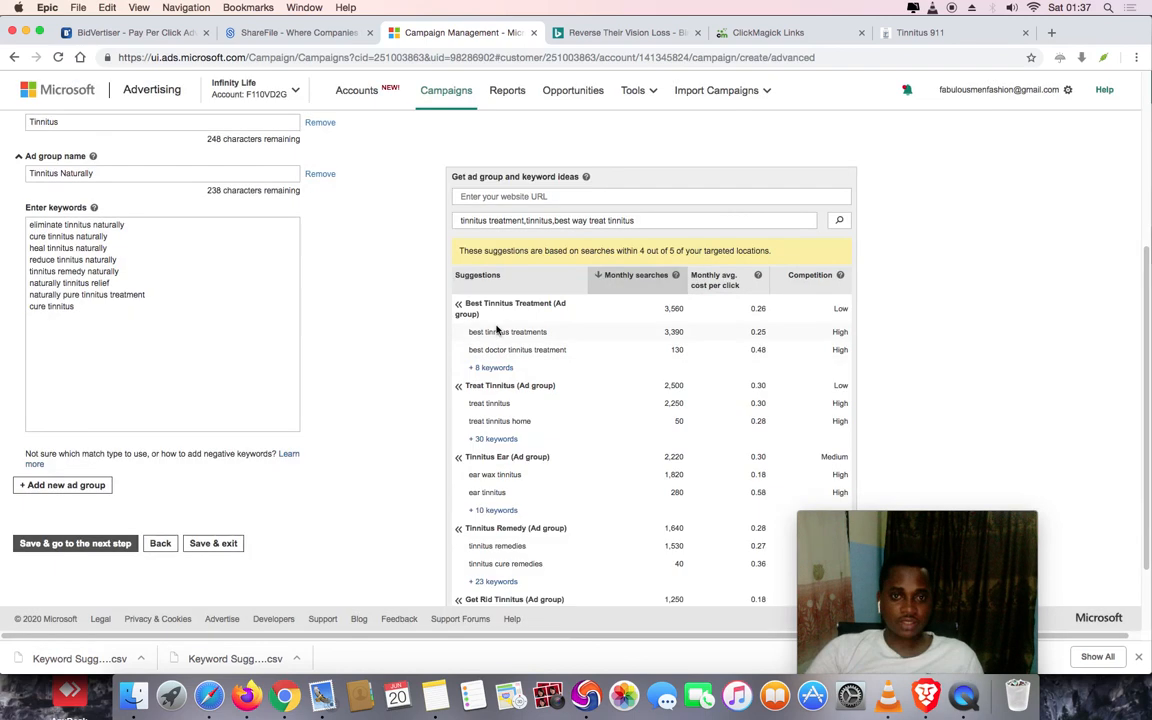
# Add the "best tinnitus treatments" keyword from the Best Tinnitus Treatment suggestions to the Stop Tinnitus ad group
pyautogui.click(495, 368)
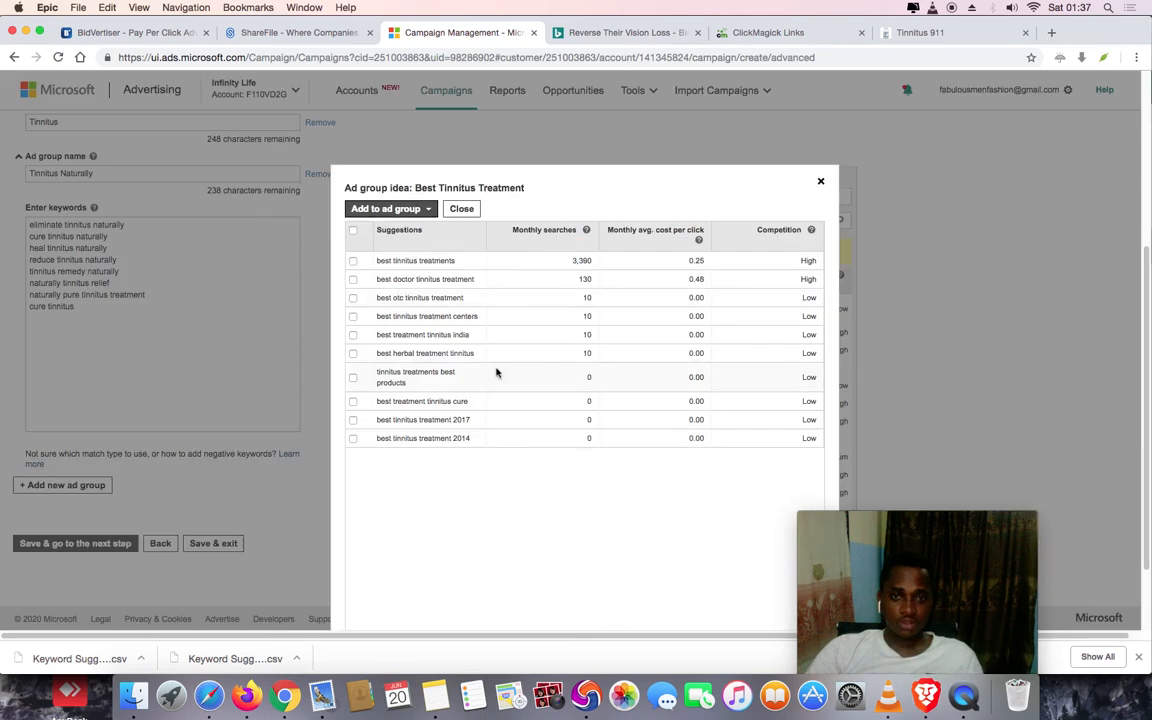
pyautogui.click(353, 262)
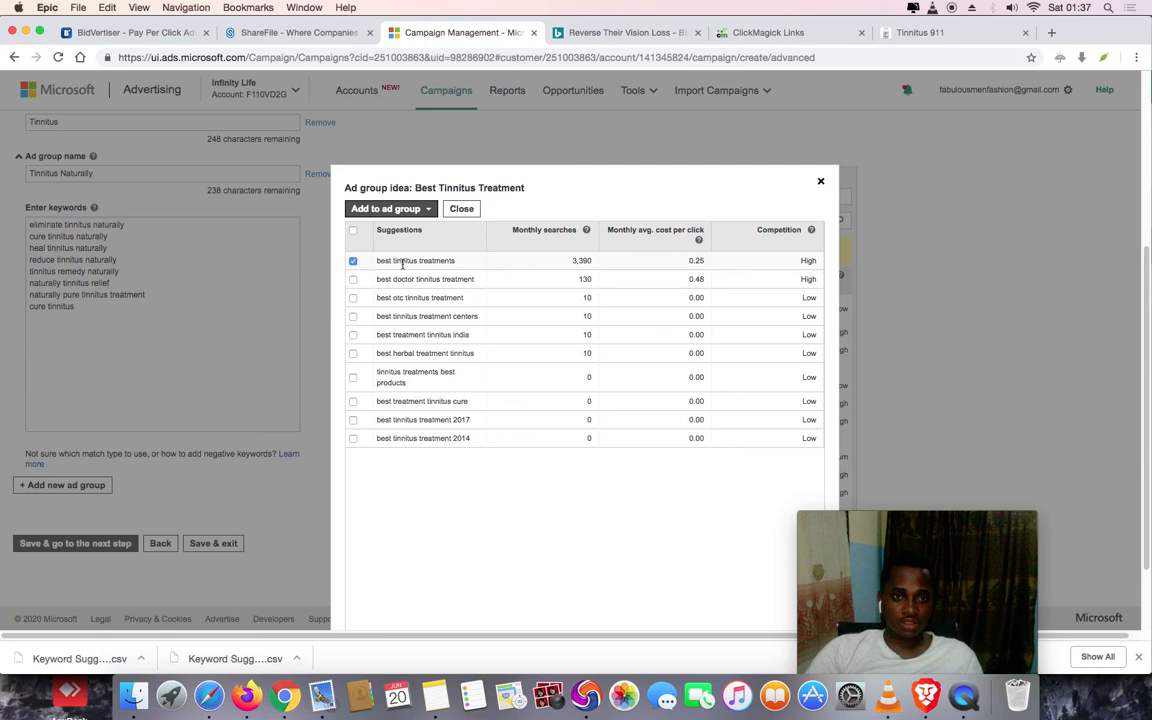
pyautogui.click(423, 210)
pyautogui.moveTo(432, 274)
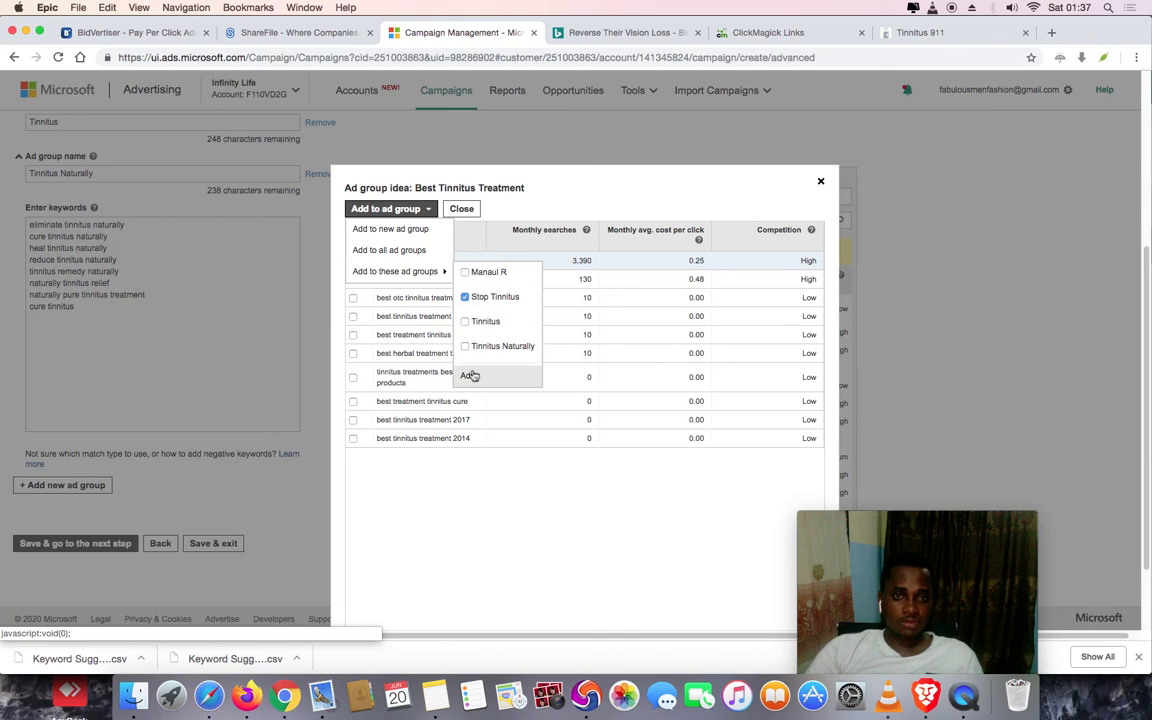
pyautogui.click(471, 376)
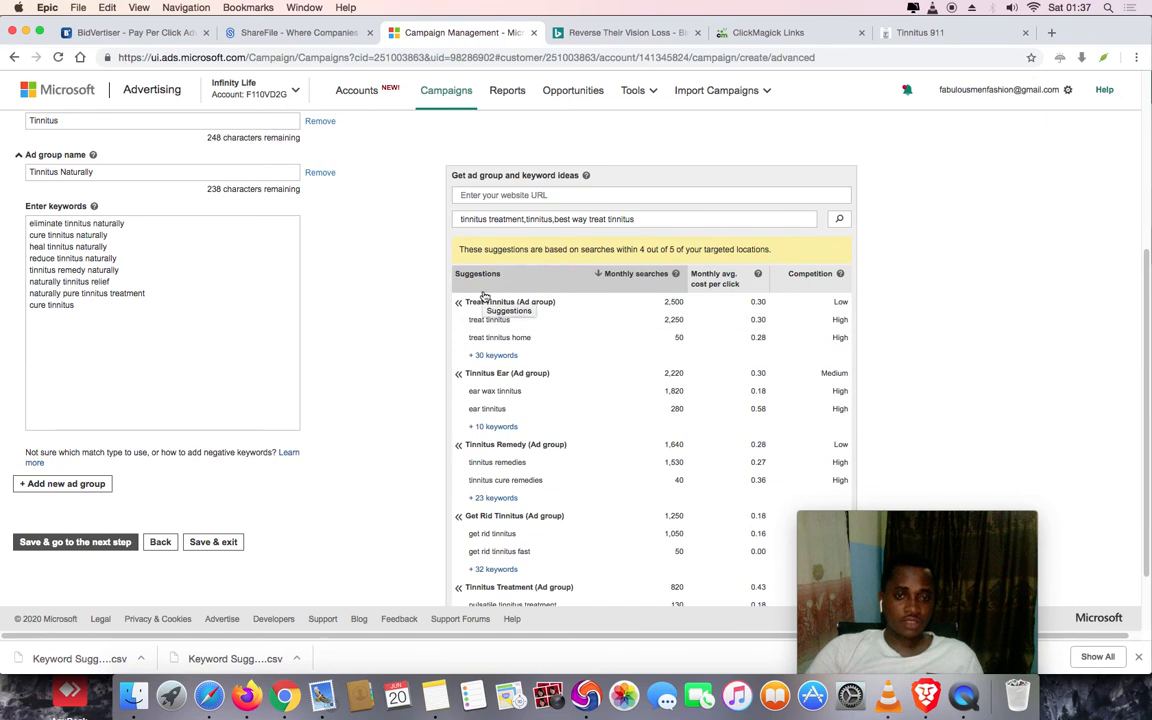
# Add the "treat tinnitus" keyword from the Treat Tinnitus suggestions to the Stop Tinnitus ad group
pyautogui.click(496, 356)
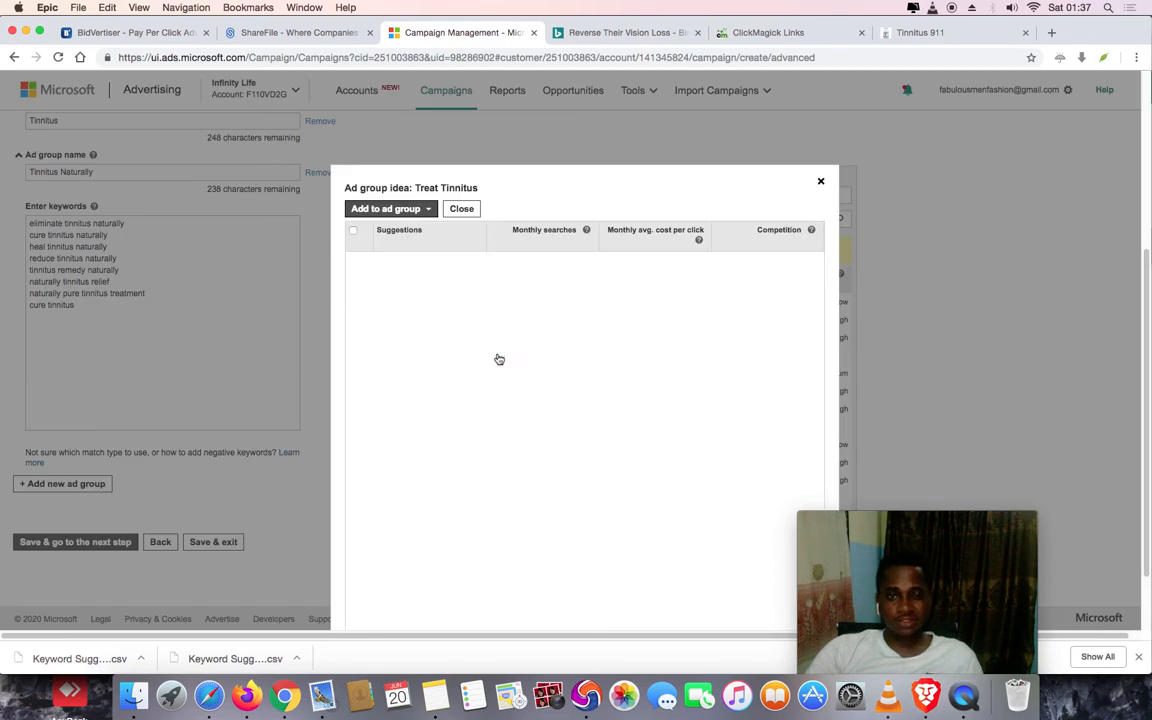
pyautogui.click(353, 261)
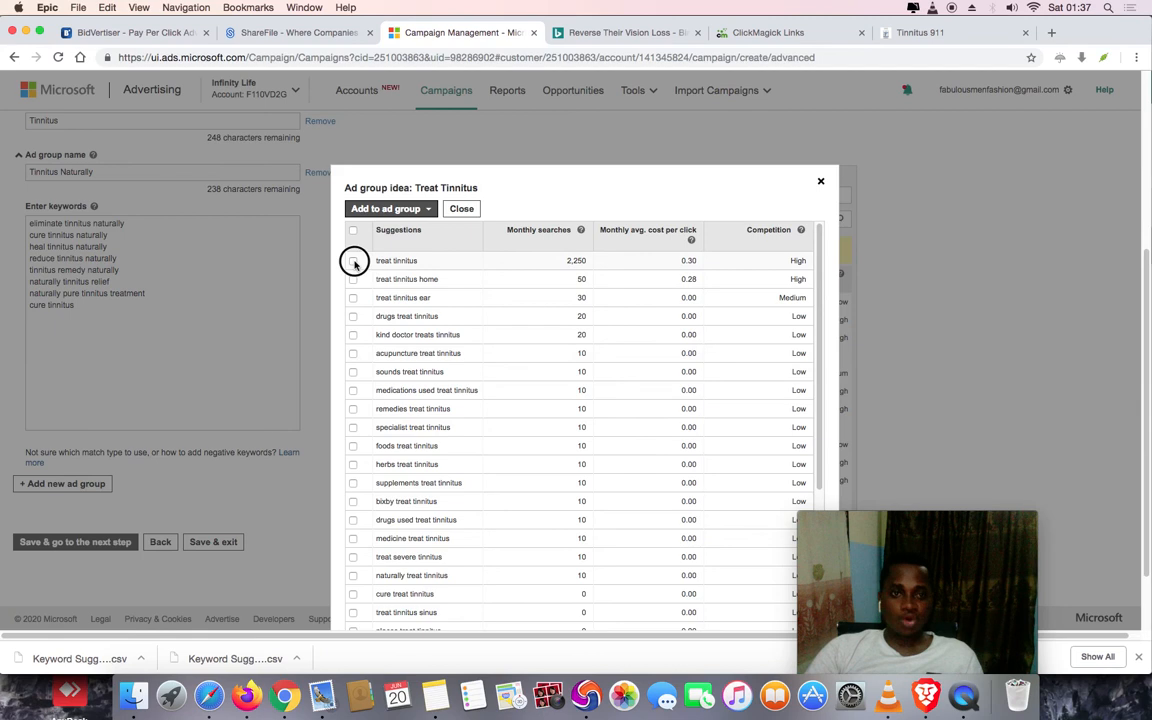
pyautogui.click(419, 209)
pyautogui.moveTo(442, 270)
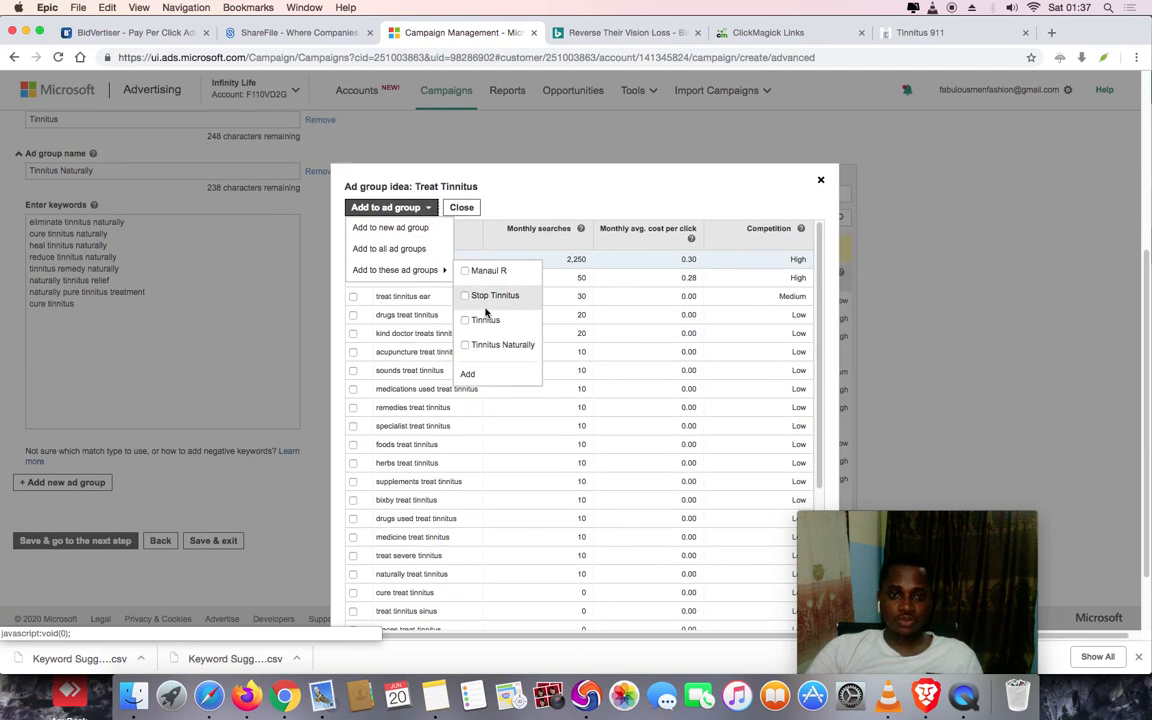
pyautogui.click(465, 345)
pyautogui.click(465, 345)
pyautogui.click(465, 296)
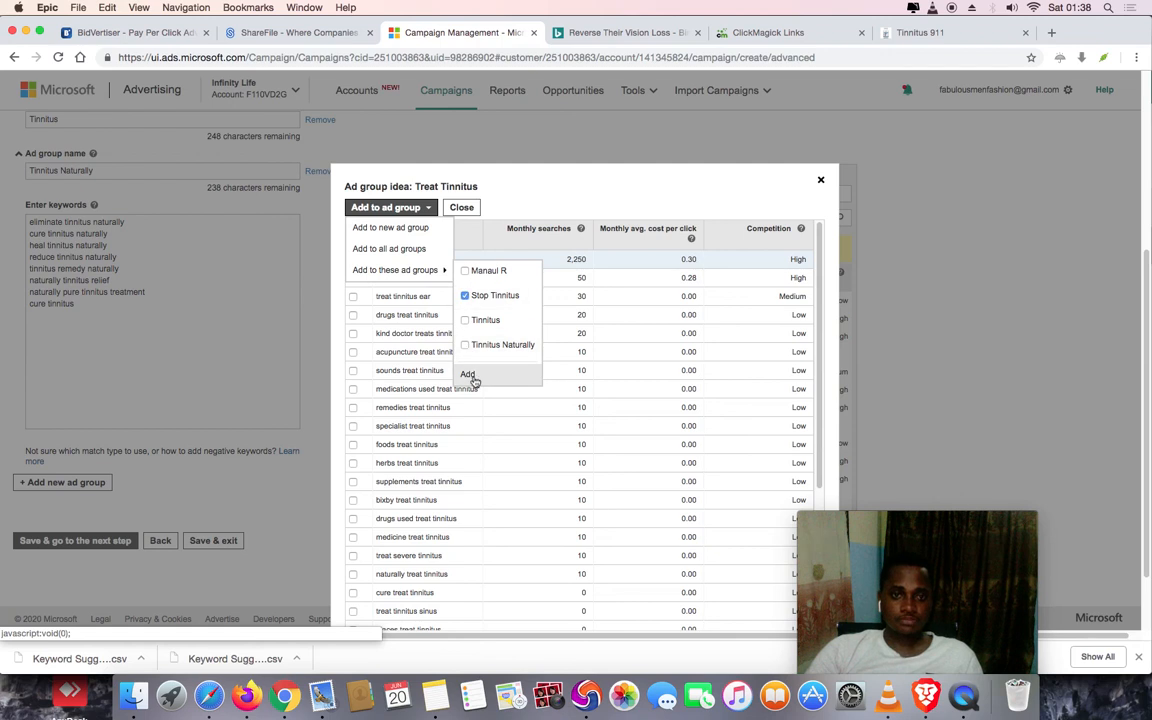
pyautogui.click(470, 374)
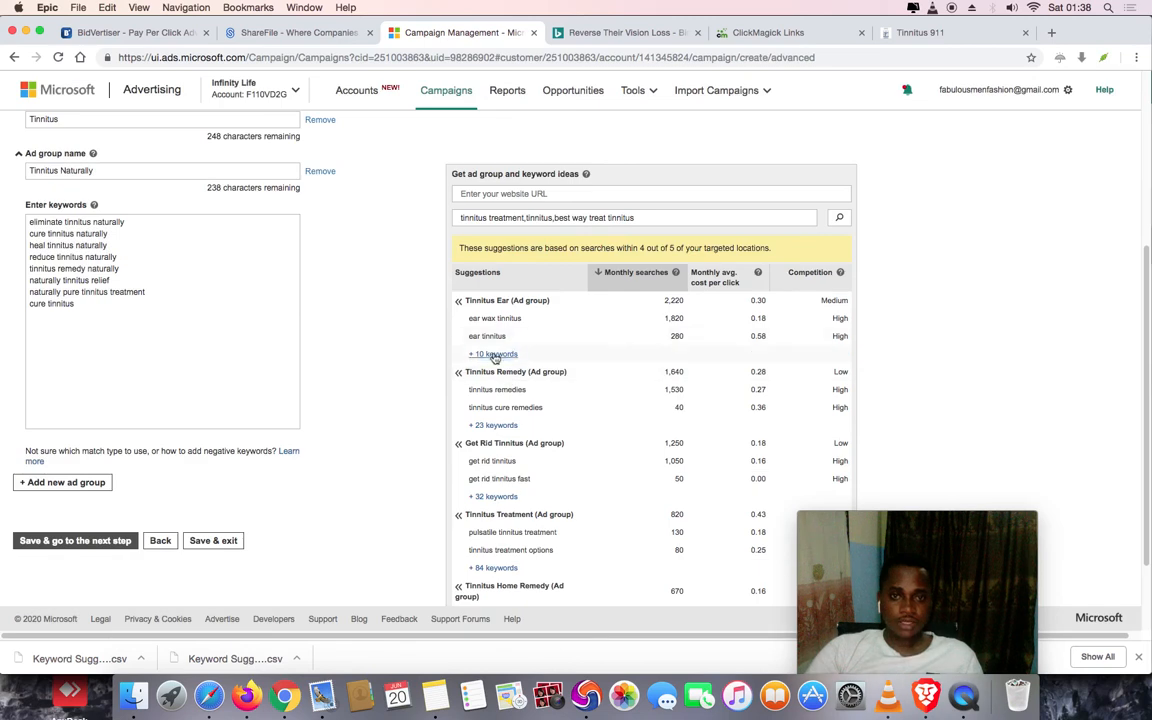
# Add the "ear wax tinnitus" keyword from the Tinnitus Ear suggestions to the Stop Tinnitus ad group
pyautogui.click(494, 354)
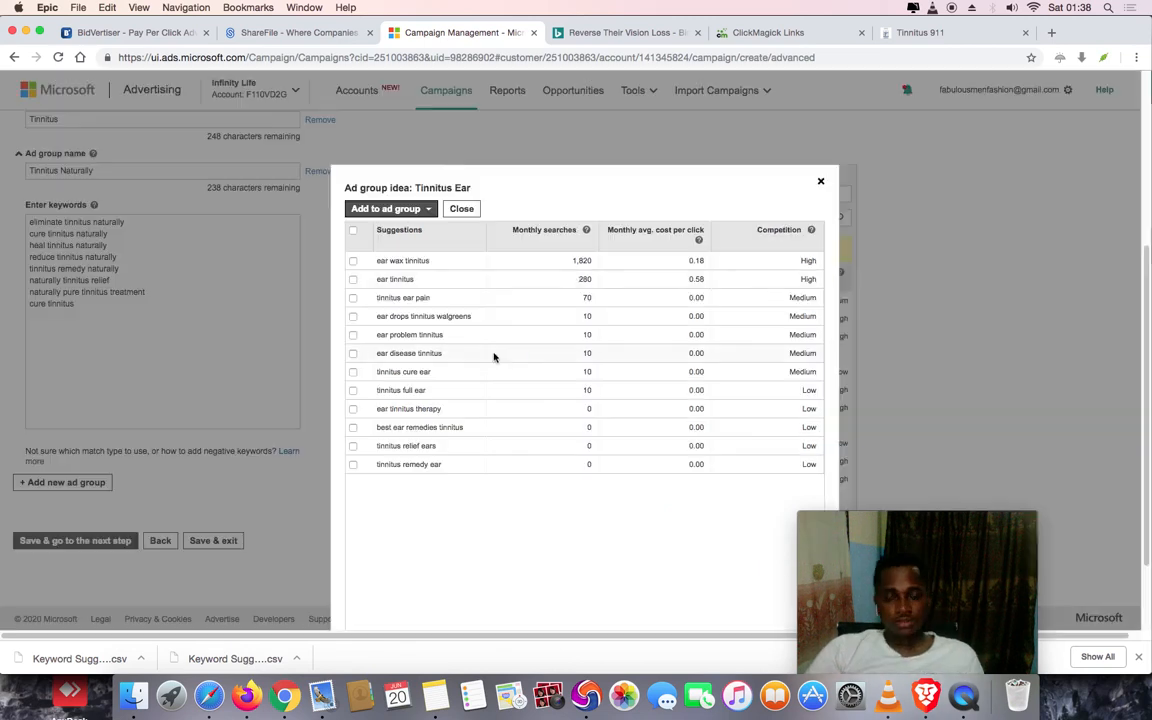
pyautogui.click(352, 261)
pyautogui.click(392, 209)
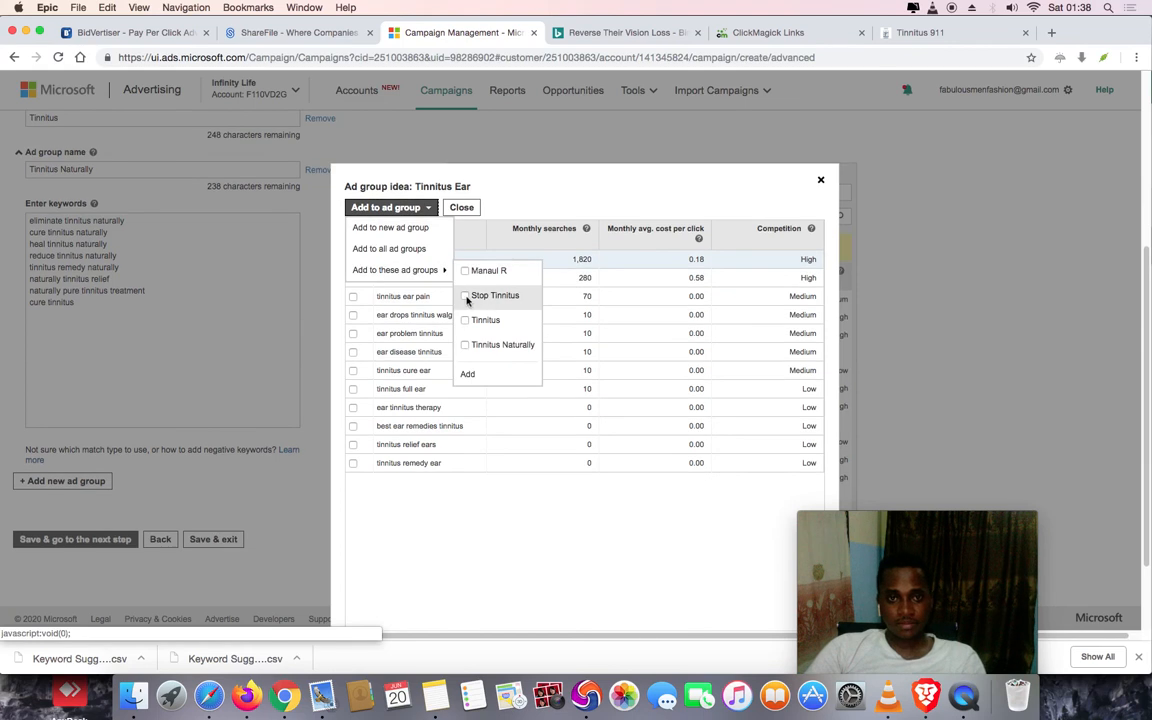
pyautogui.click(466, 297)
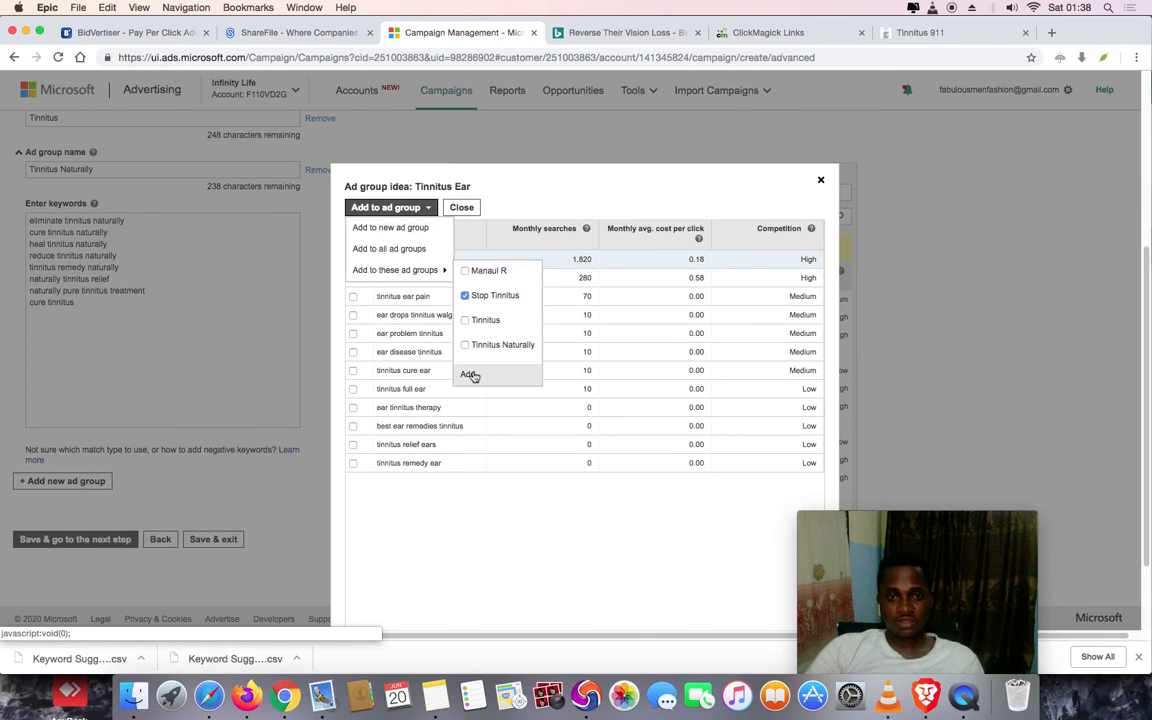
pyautogui.click(471, 376)
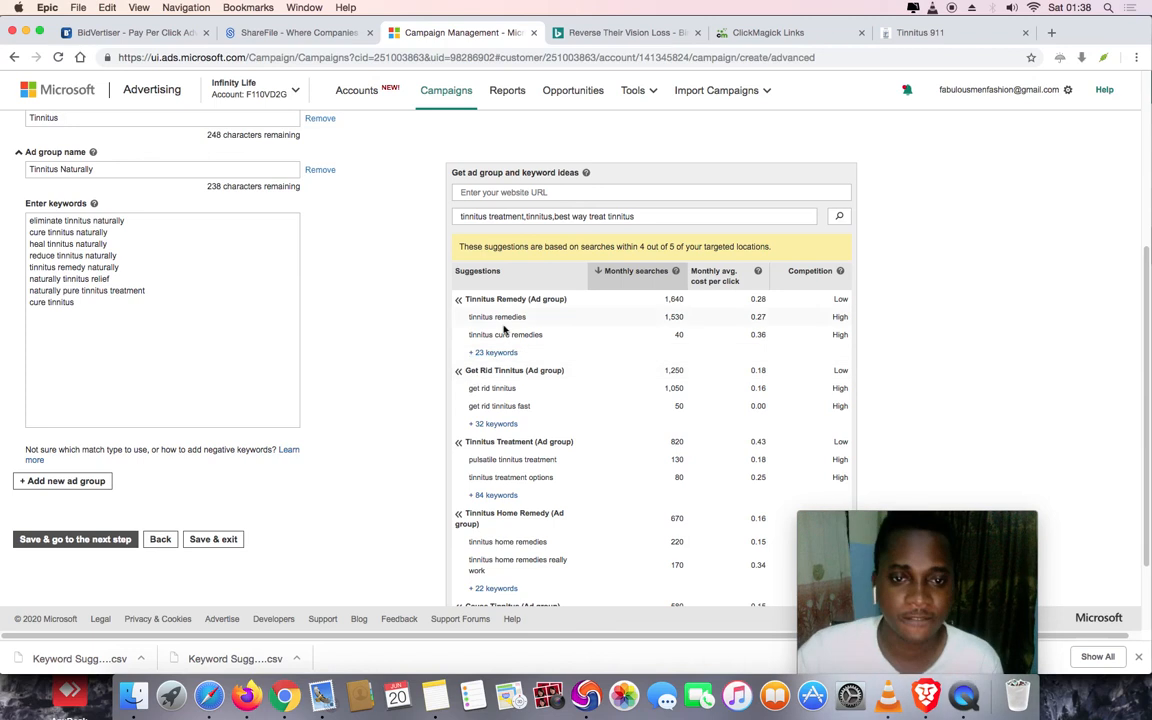
# Add the "tinnitus remedies" keyword from the Tinnitus Remedy suggestions to the Stop Tinnitus ad group
pyautogui.click(494, 353)
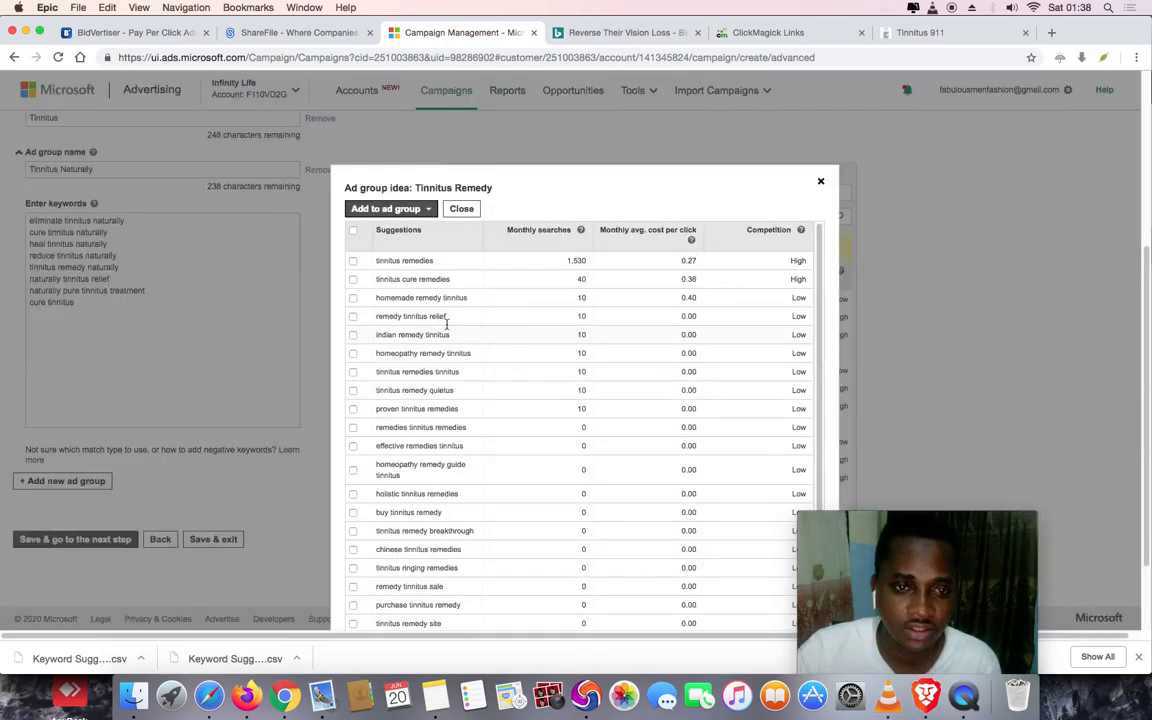
pyautogui.click(353, 261)
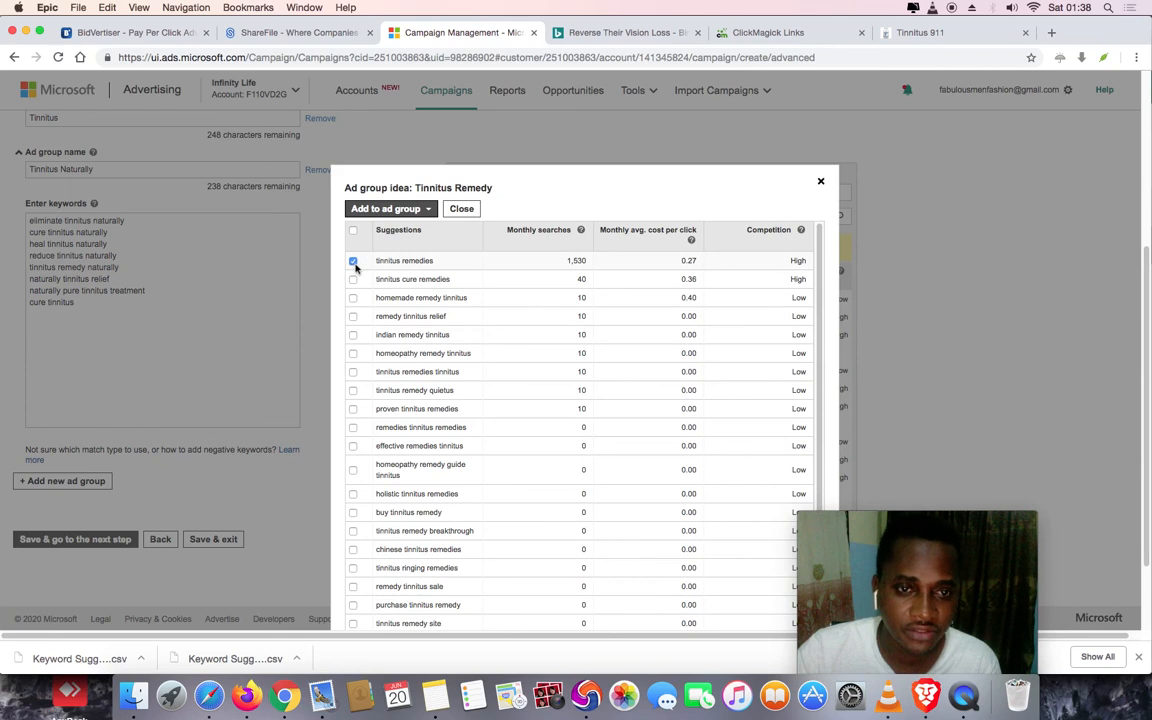
pyautogui.click(377, 209)
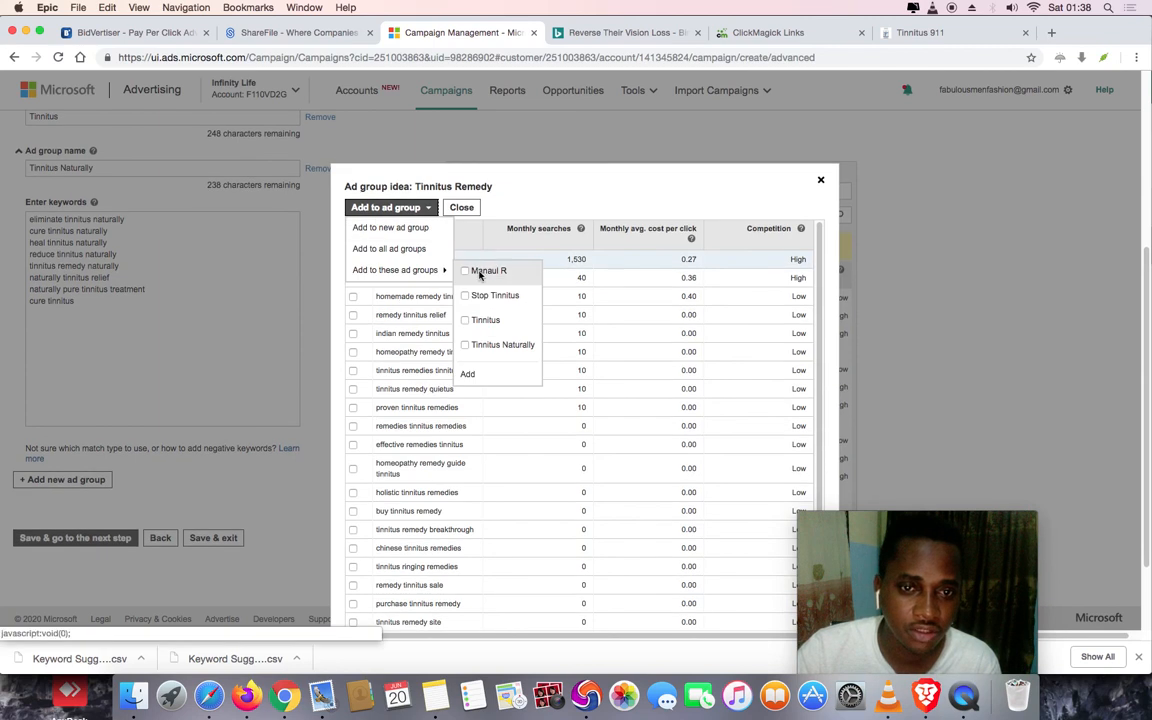
pyautogui.click(466, 296)
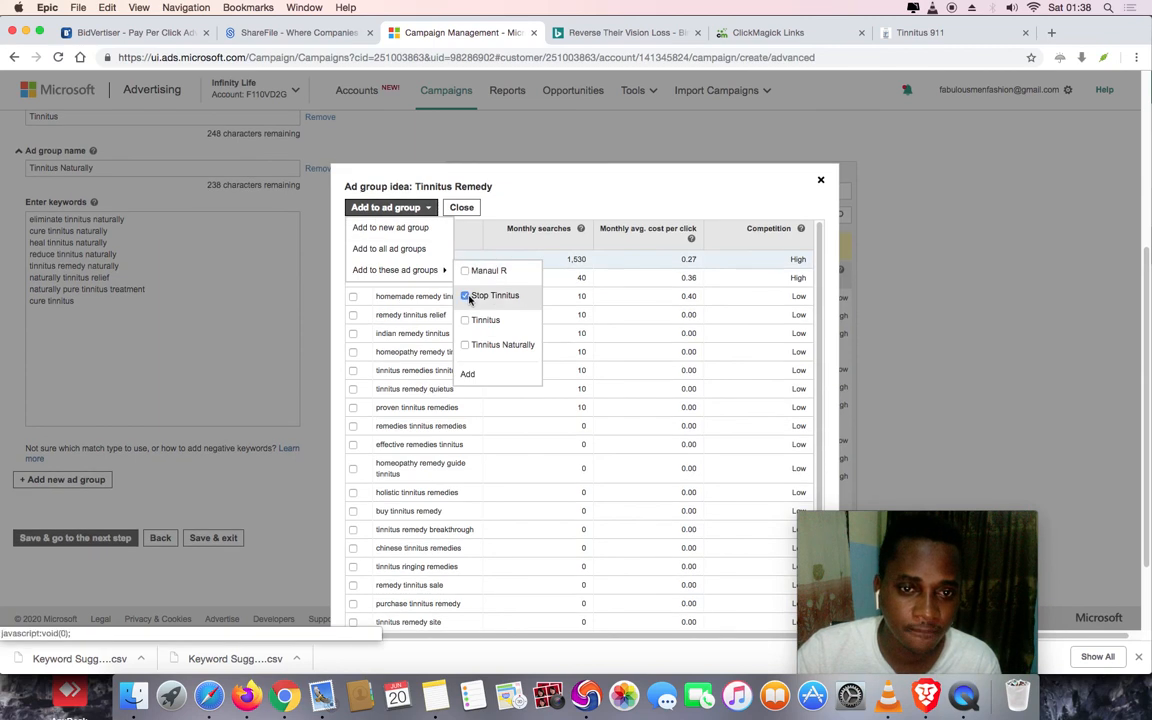
pyautogui.click(472, 374)
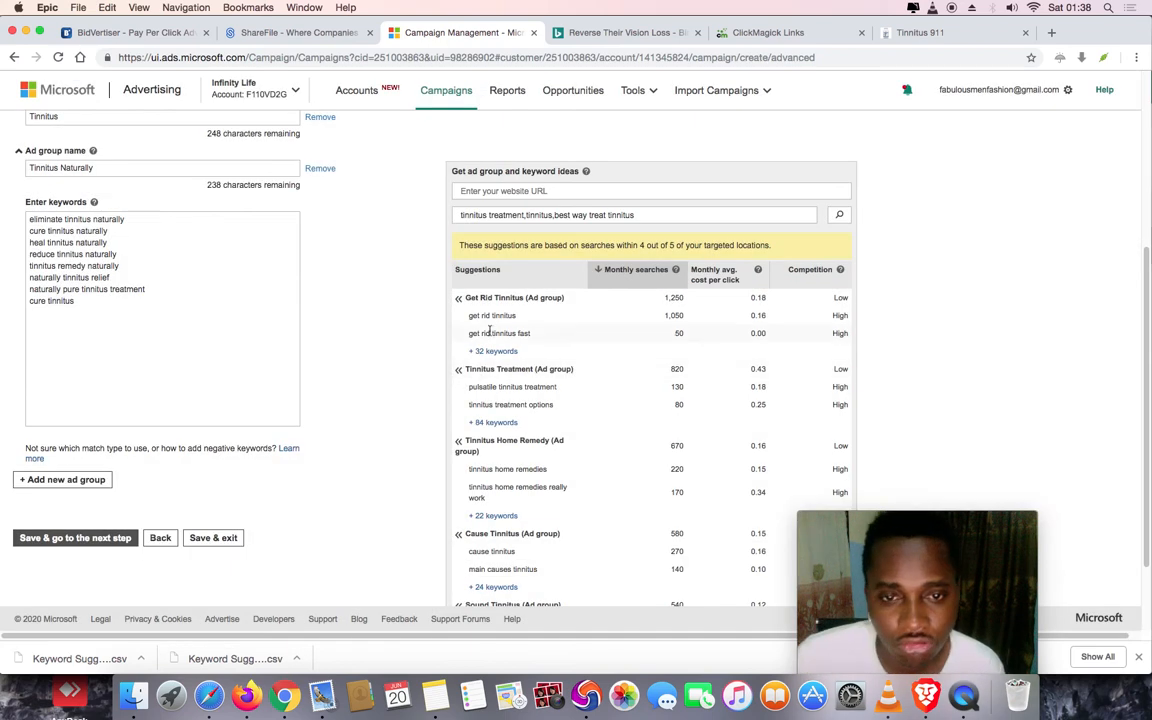
# Add the "get rid tinnitus" keyword from the Get Rid Tinnitus suggestions to the Stop Tinnitus ad group
pyautogui.click(484, 351)
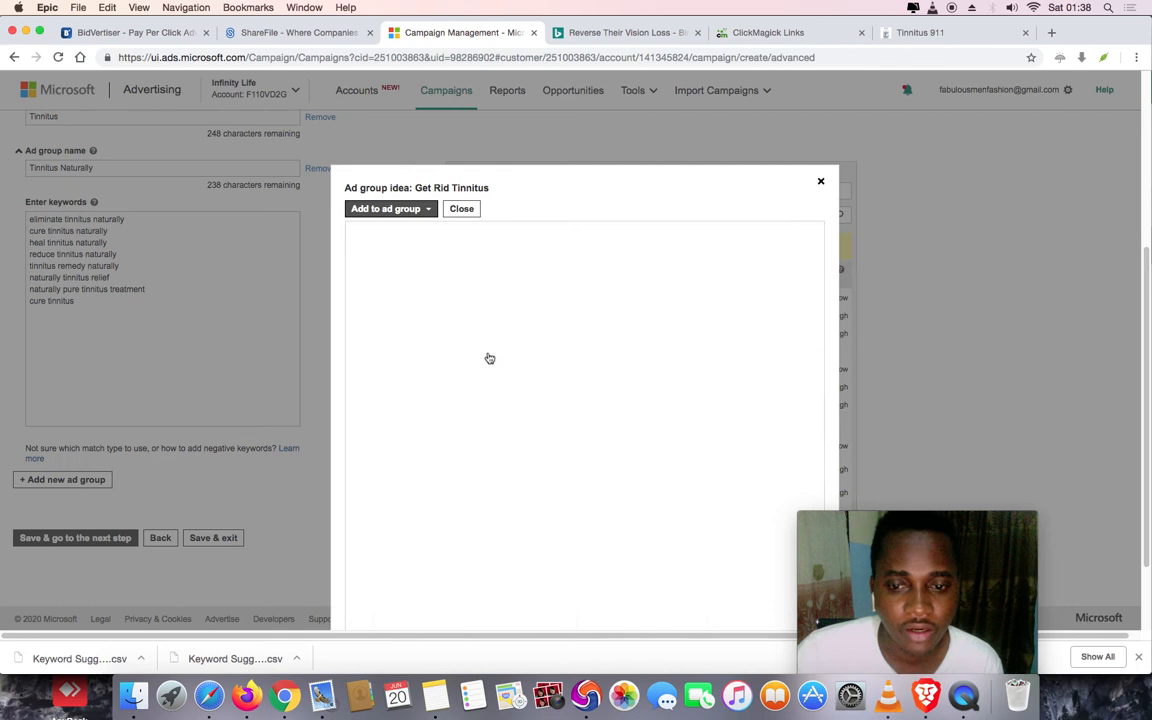
pyautogui.click(353, 261)
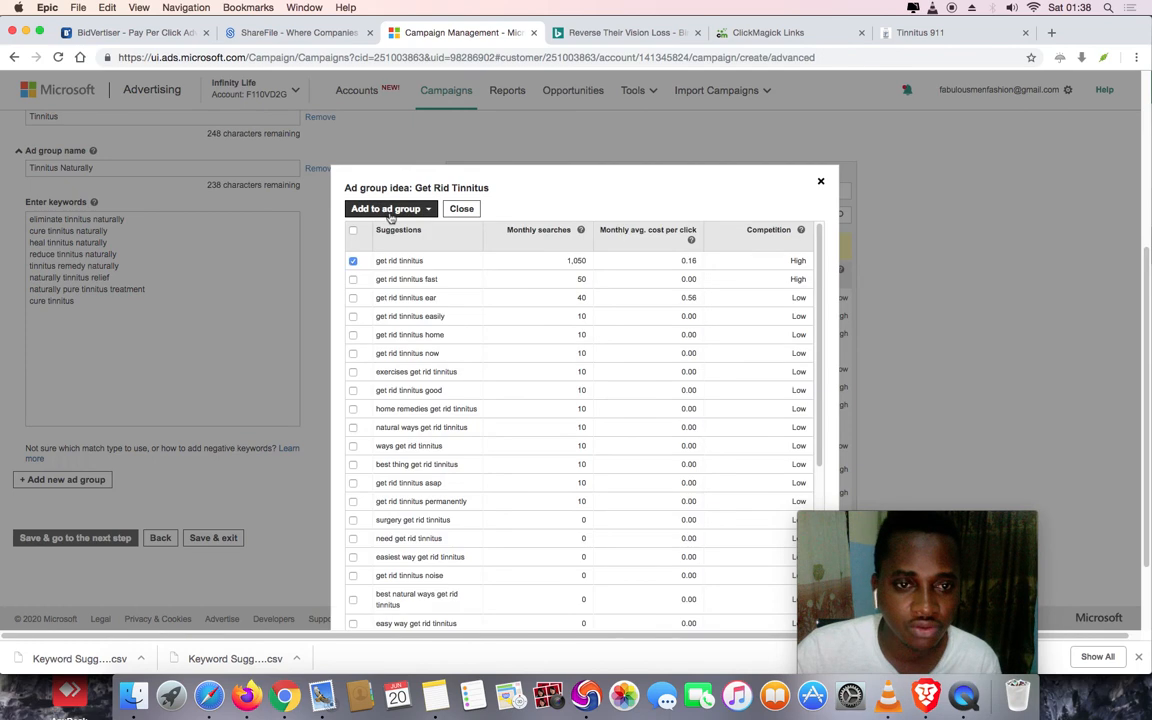
pyautogui.click(390, 208)
pyautogui.moveTo(428, 272)
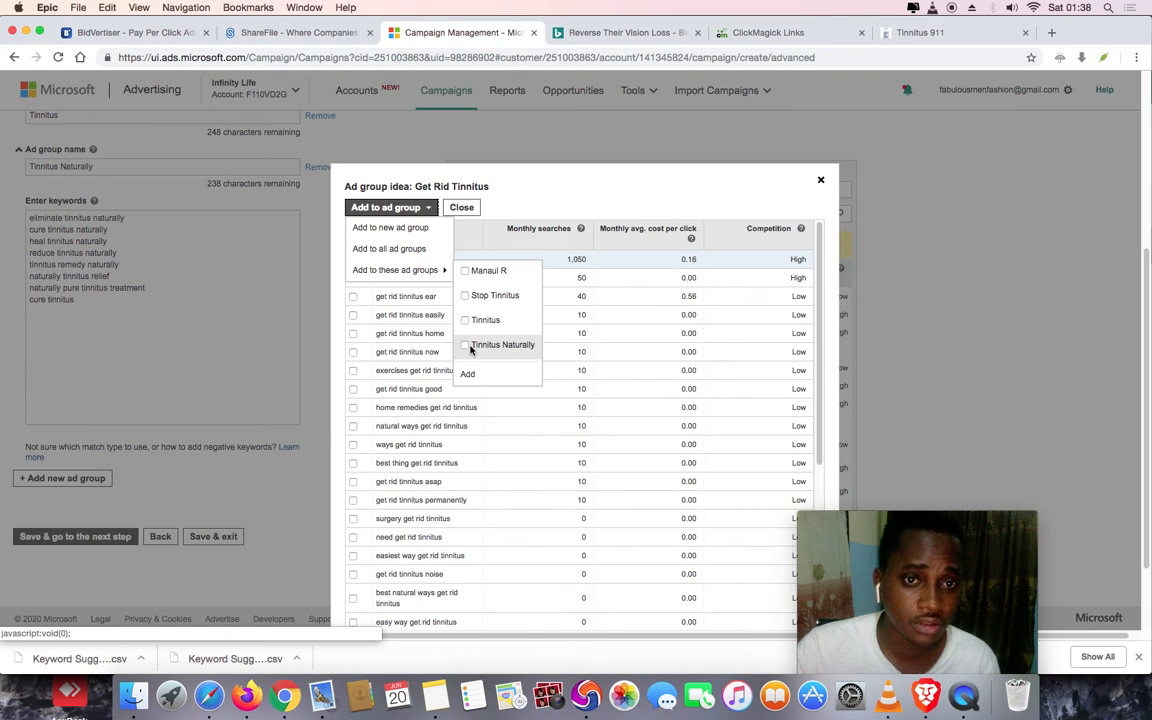
pyautogui.click(465, 295)
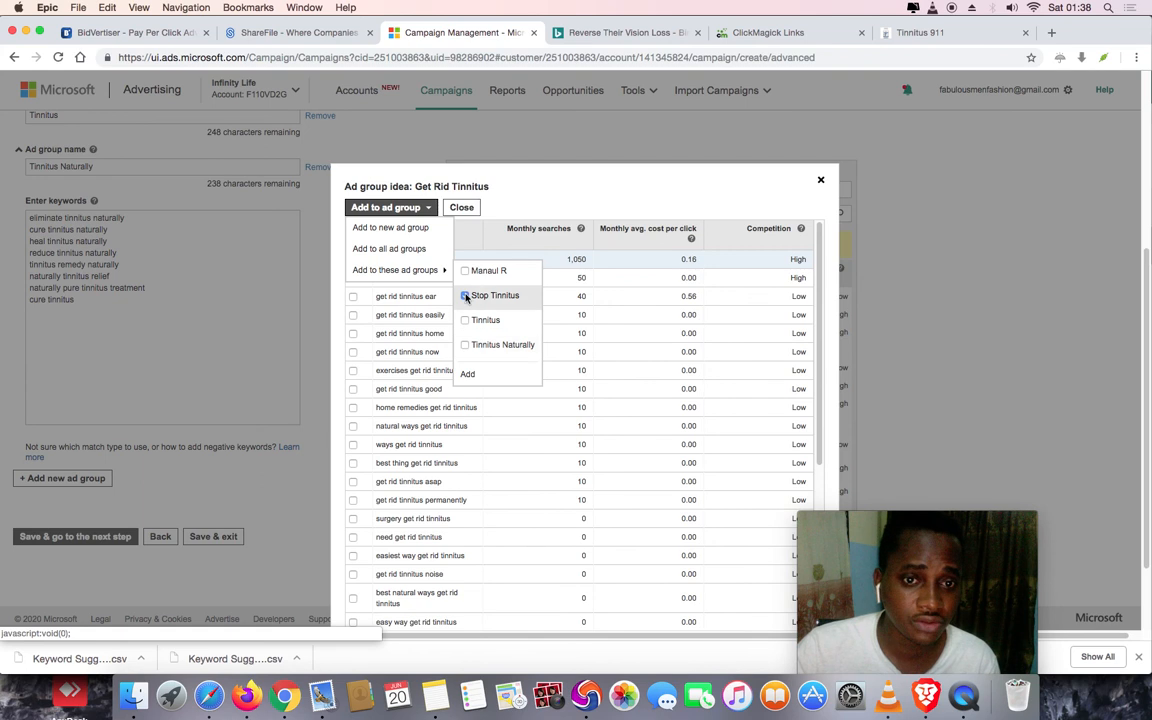
pyautogui.click(474, 375)
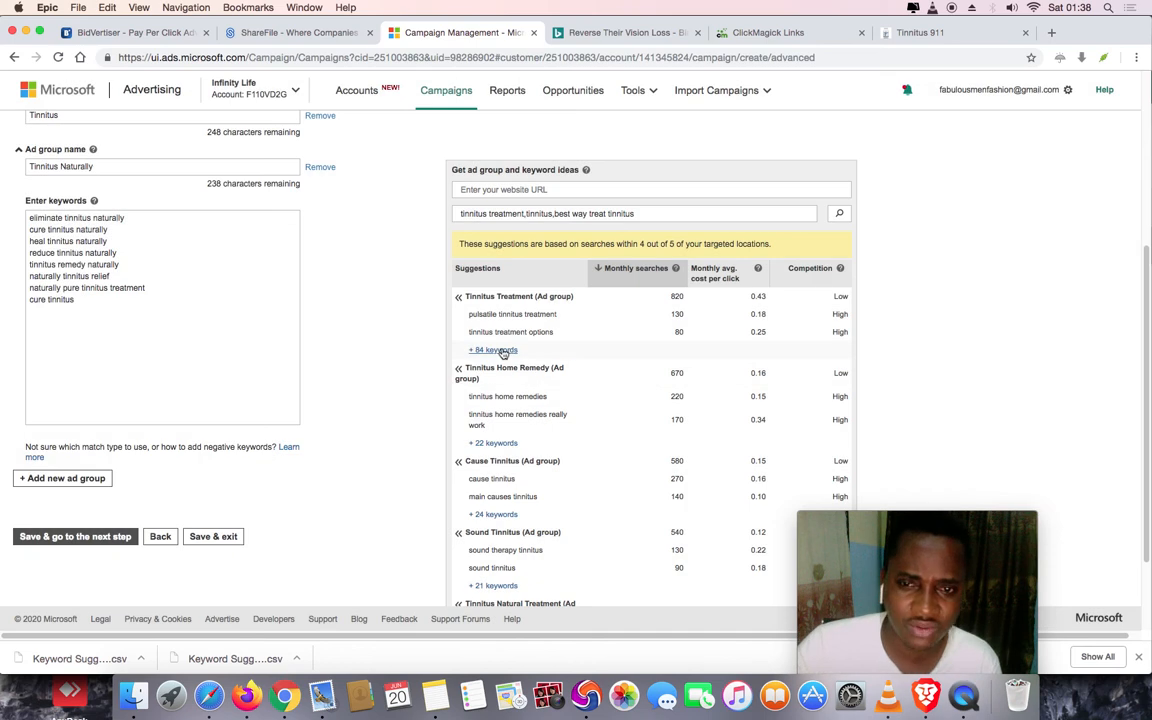
# Open the full keyword list of the Tinnitus Treatment ad group suggestion
pyautogui.click(502, 351)
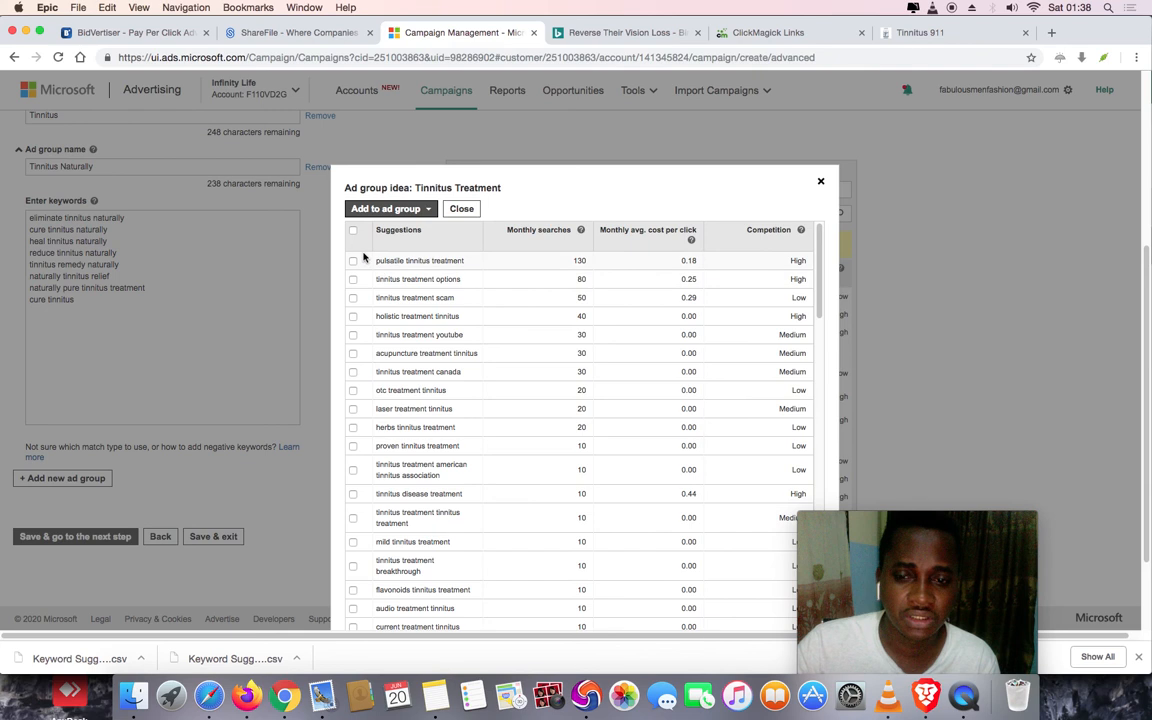
# Close the Tinnitus Treatment ad group idea and look through the following pages of ad group and keyword suggestions
pyautogui.click(821, 186)
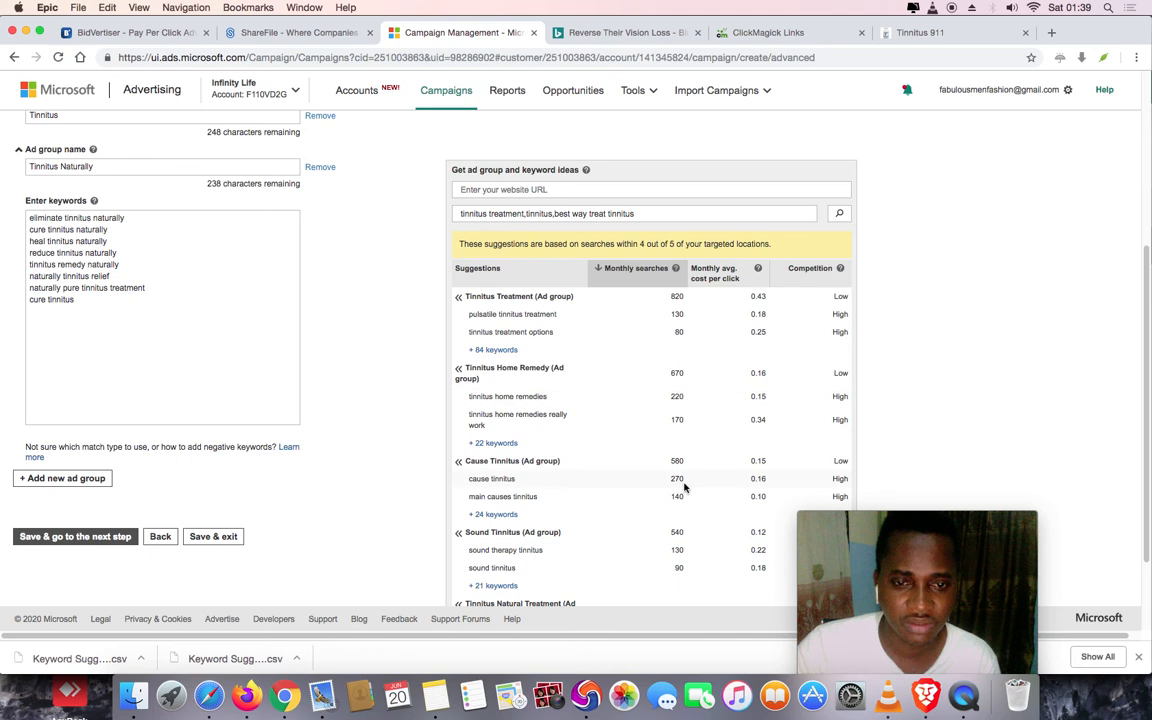
pyautogui.scroll(-3, 599, 414)
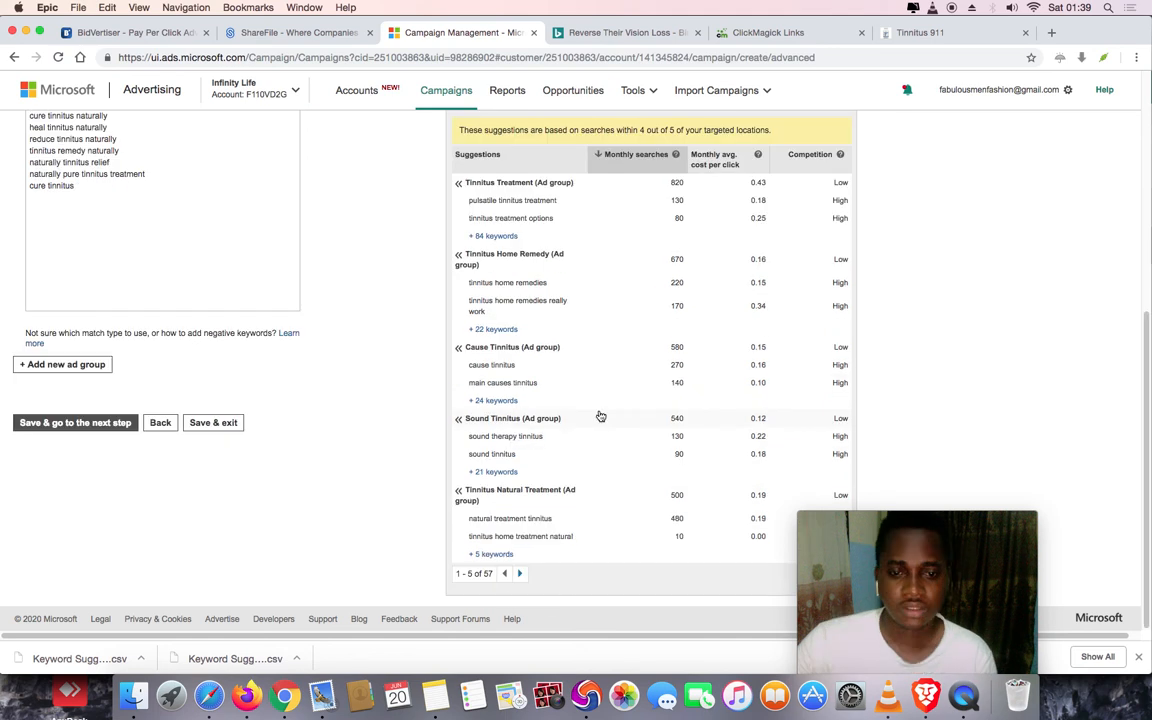
pyautogui.click(519, 573)
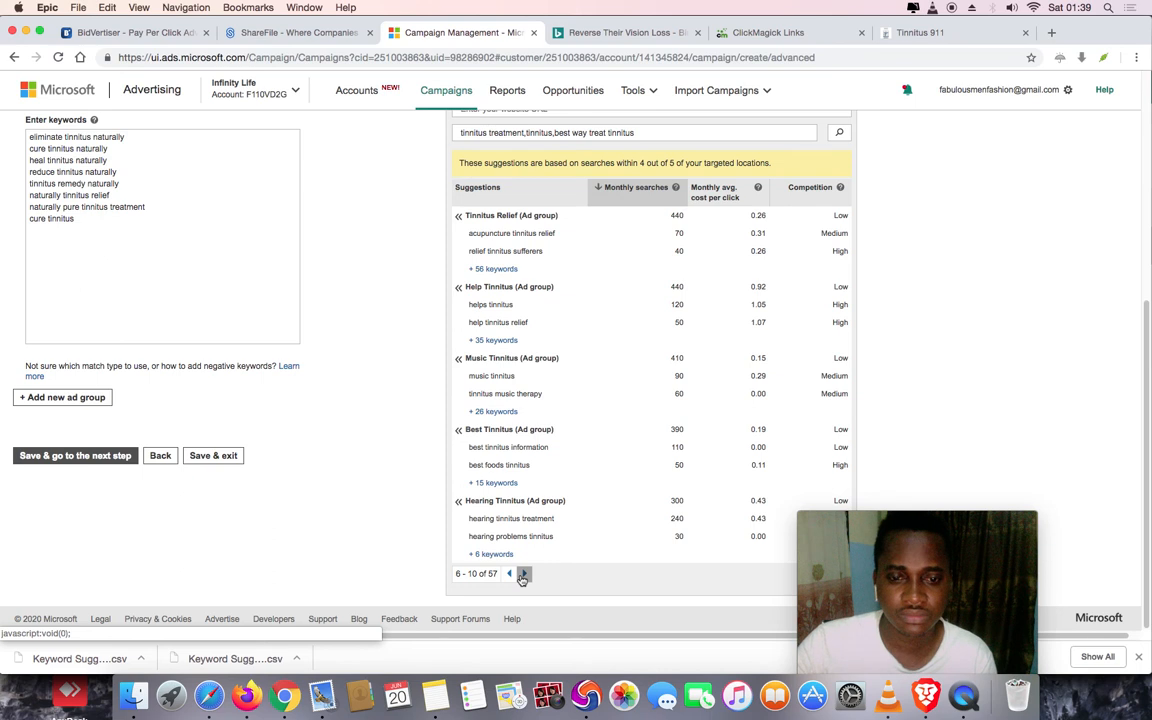
pyautogui.click(524, 575)
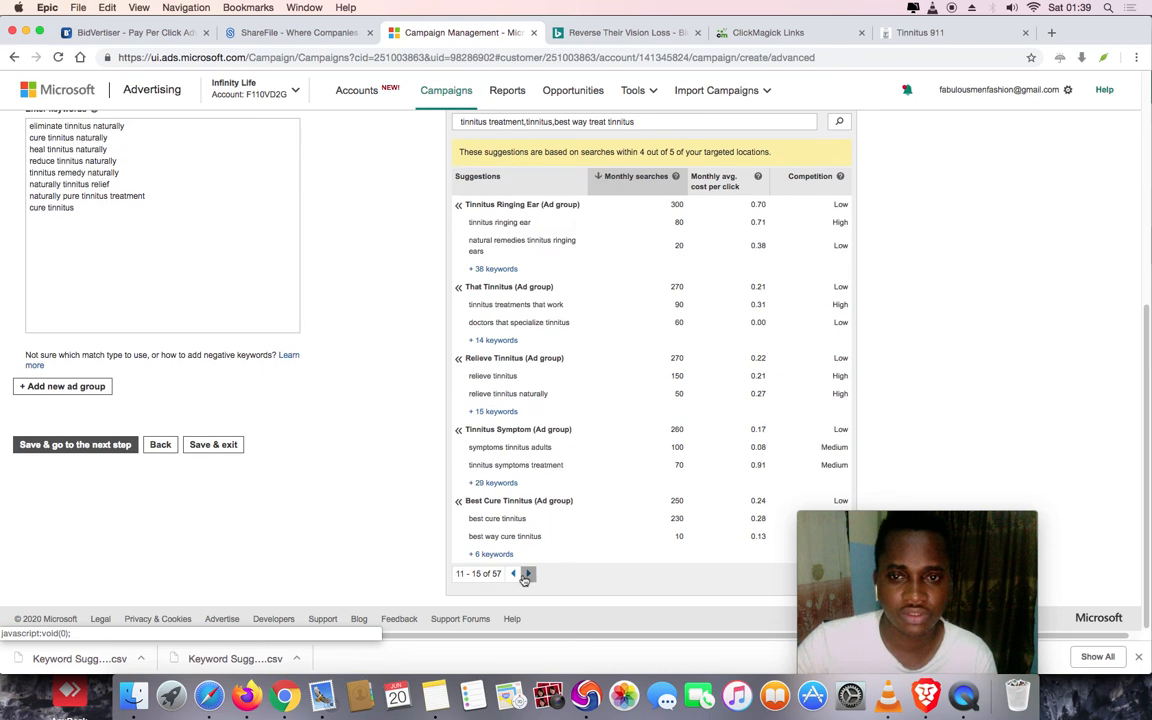
pyautogui.click(524, 575)
pyautogui.click(526, 575)
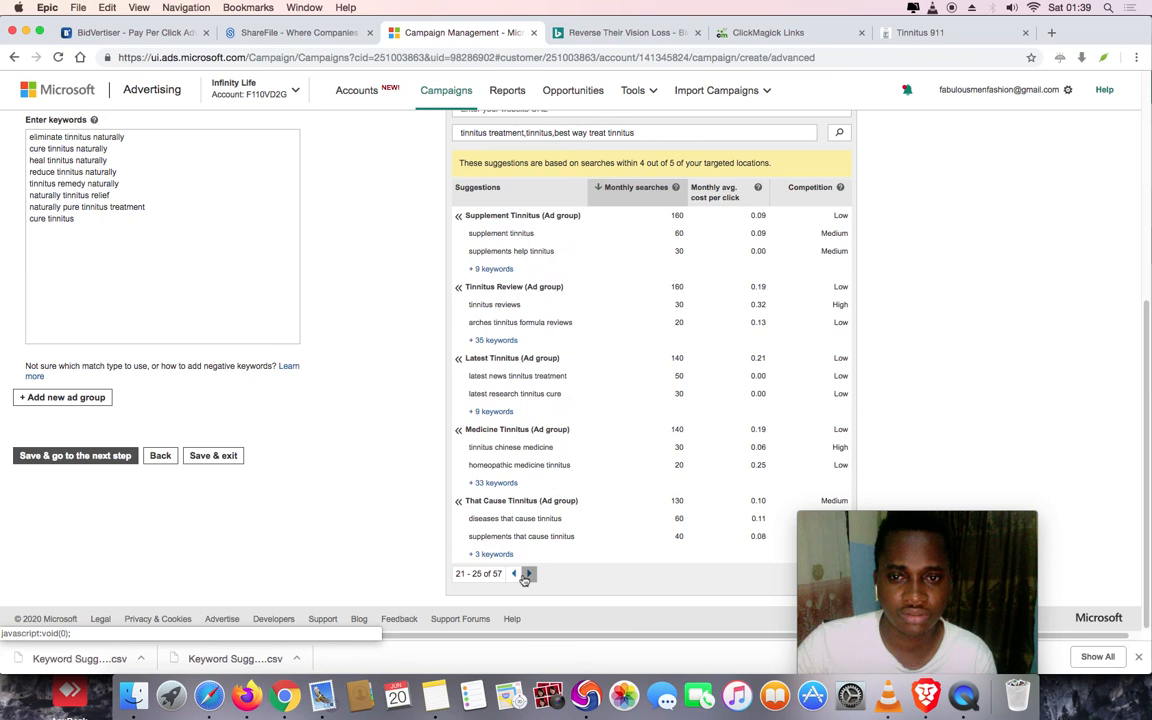
pyautogui.click(527, 574)
pyautogui.scroll(5, 360, 410)
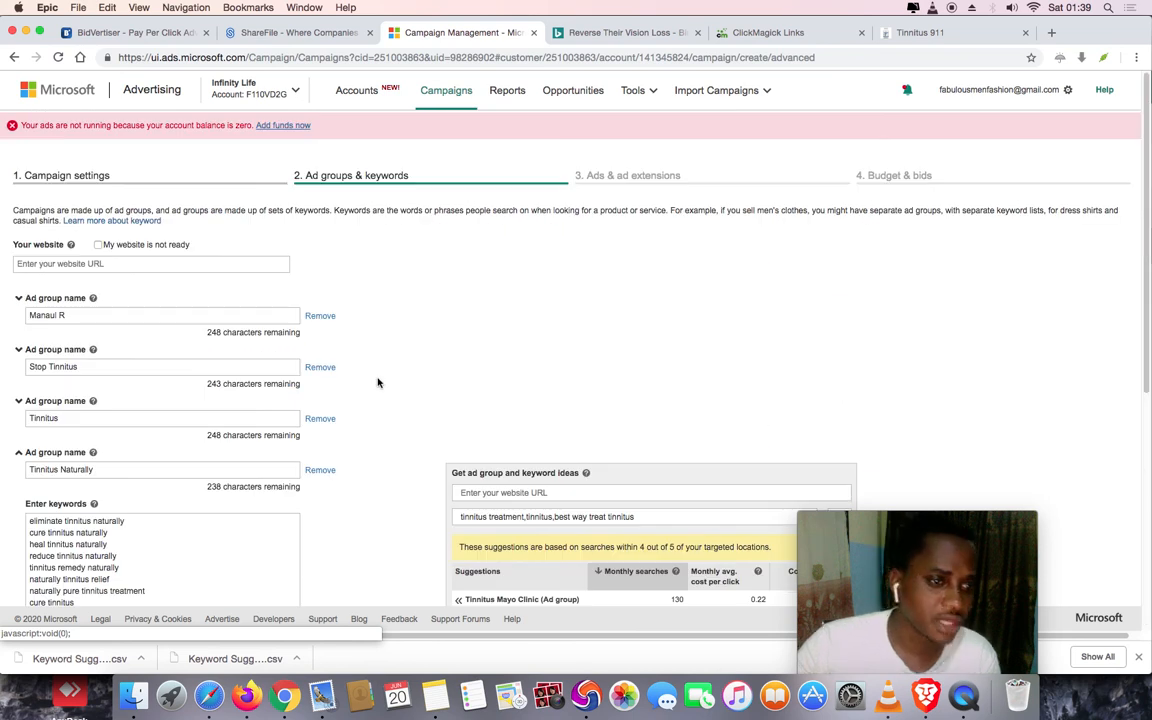
# Copy all keywords of the Tinnitus Naturally ad group and clear its keyword list
pyautogui.scroll(-1, 135, 325)
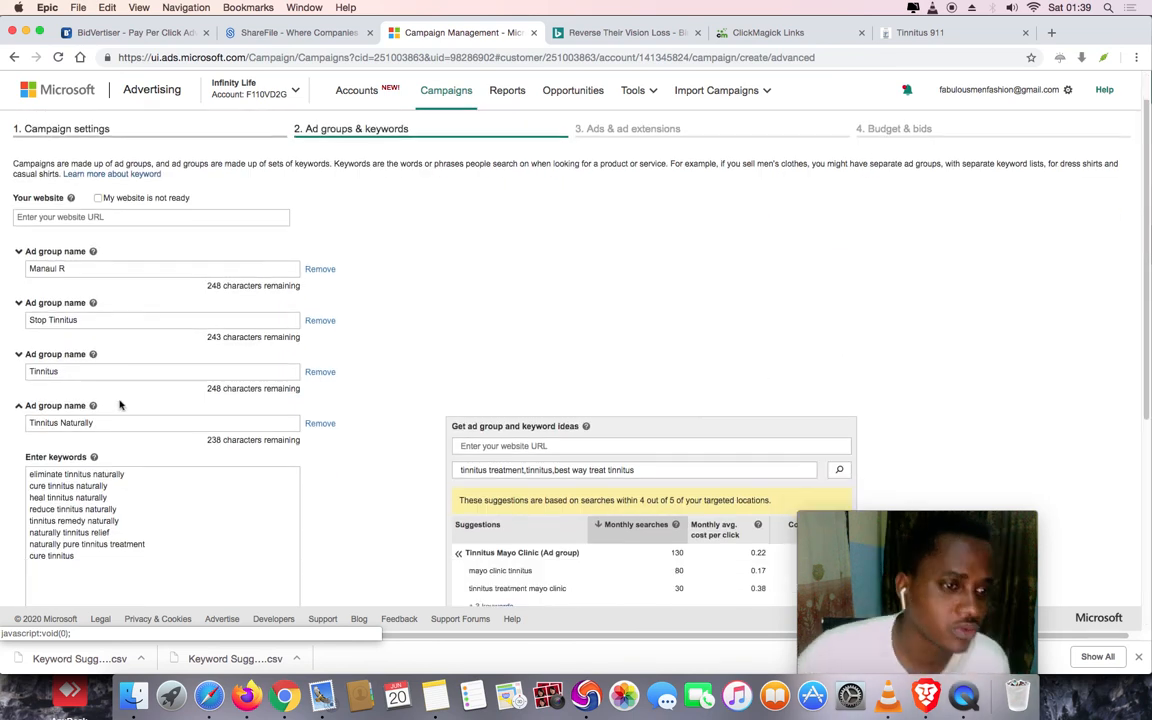
pyautogui.scroll(-1, 140, 470)
pyautogui.click(149, 549)
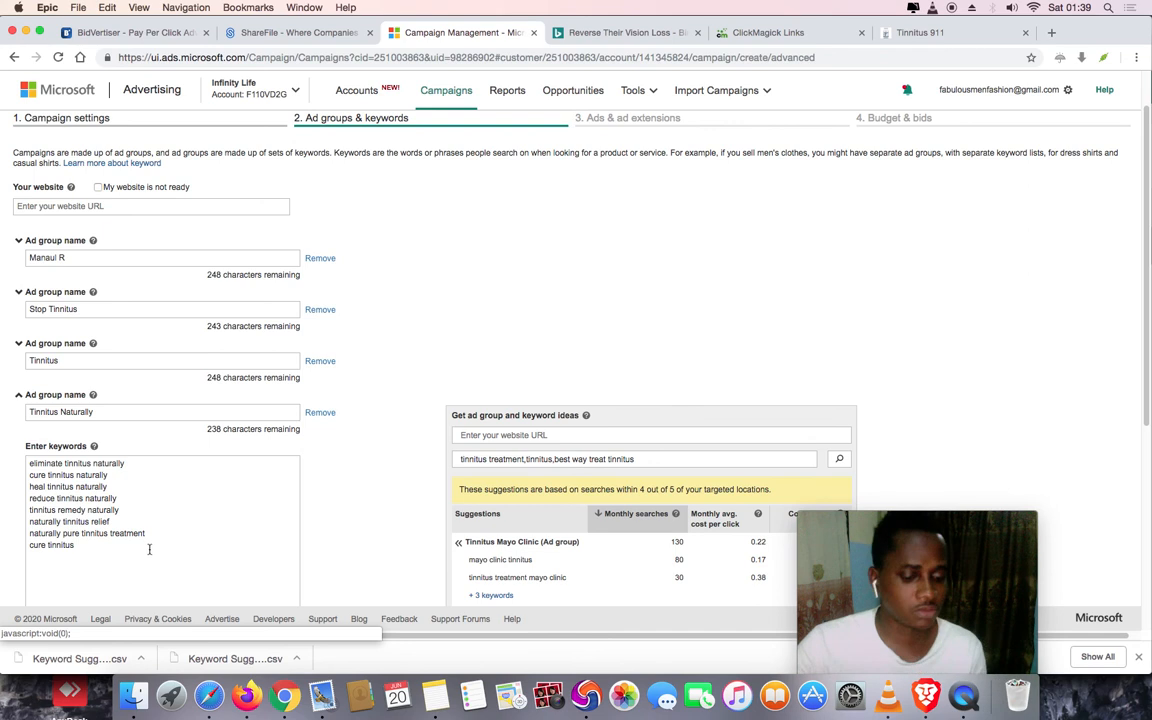
pyautogui.press('super+a')
pyautogui.press('cmd+c')
pyautogui.press('BackSpace')
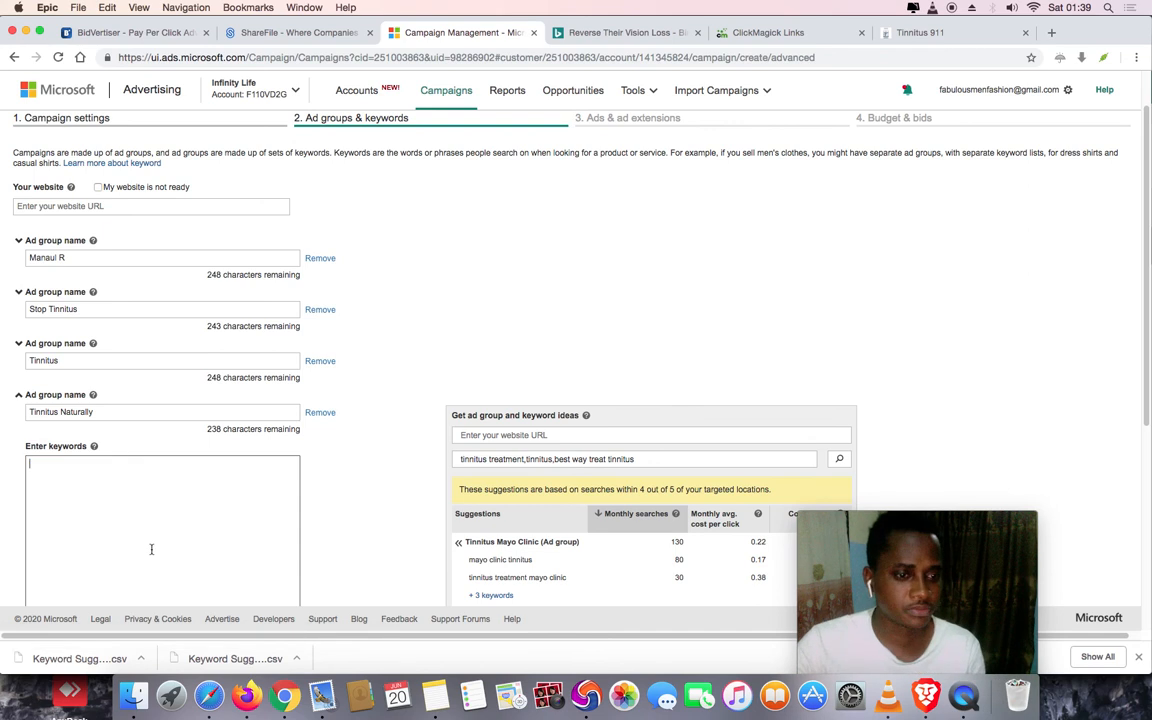
# Expand the Tinnitus ad group and paste the copied keywords on a new line at the end of its keyword list
pyautogui.scroll(-3, 320, 487)
pyautogui.scroll(-4, 320, 487)
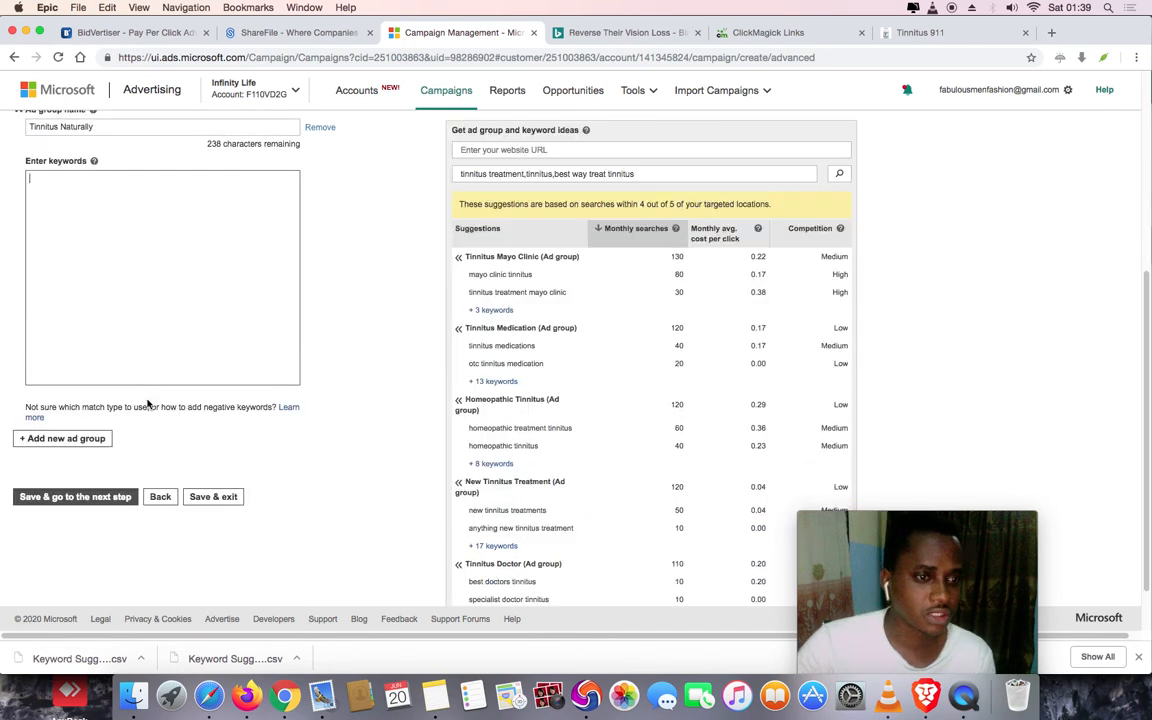
pyautogui.scroll(3, 147, 404)
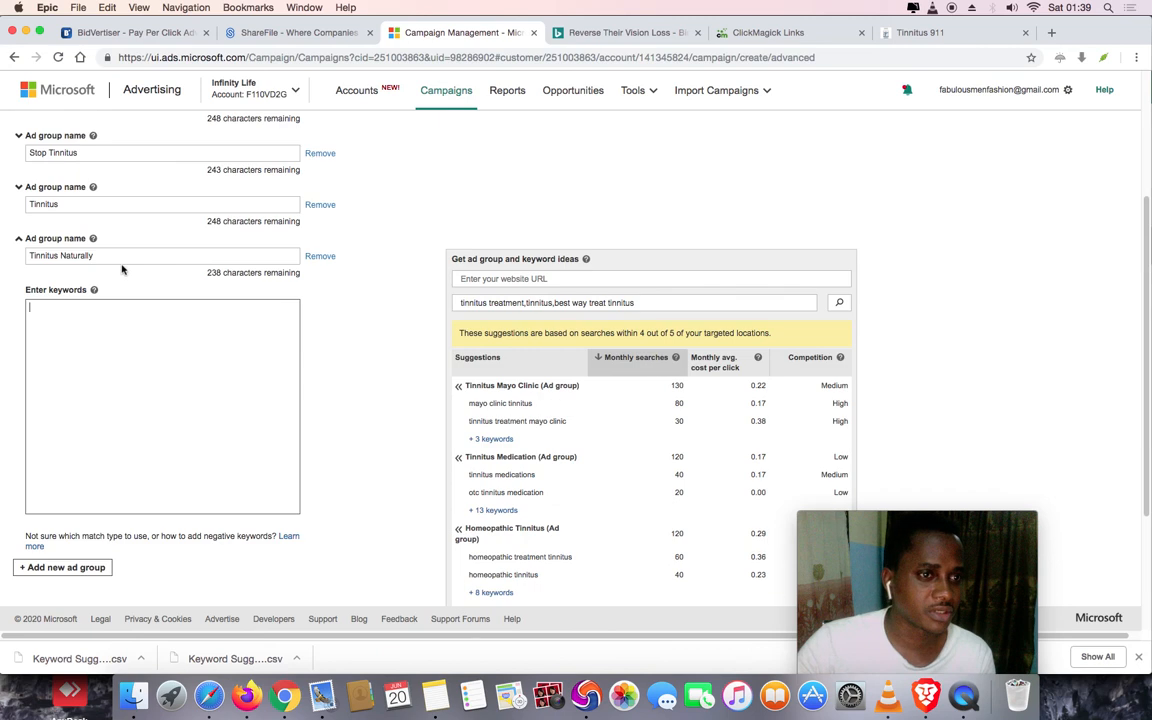
pyautogui.scroll(2, 126, 300)
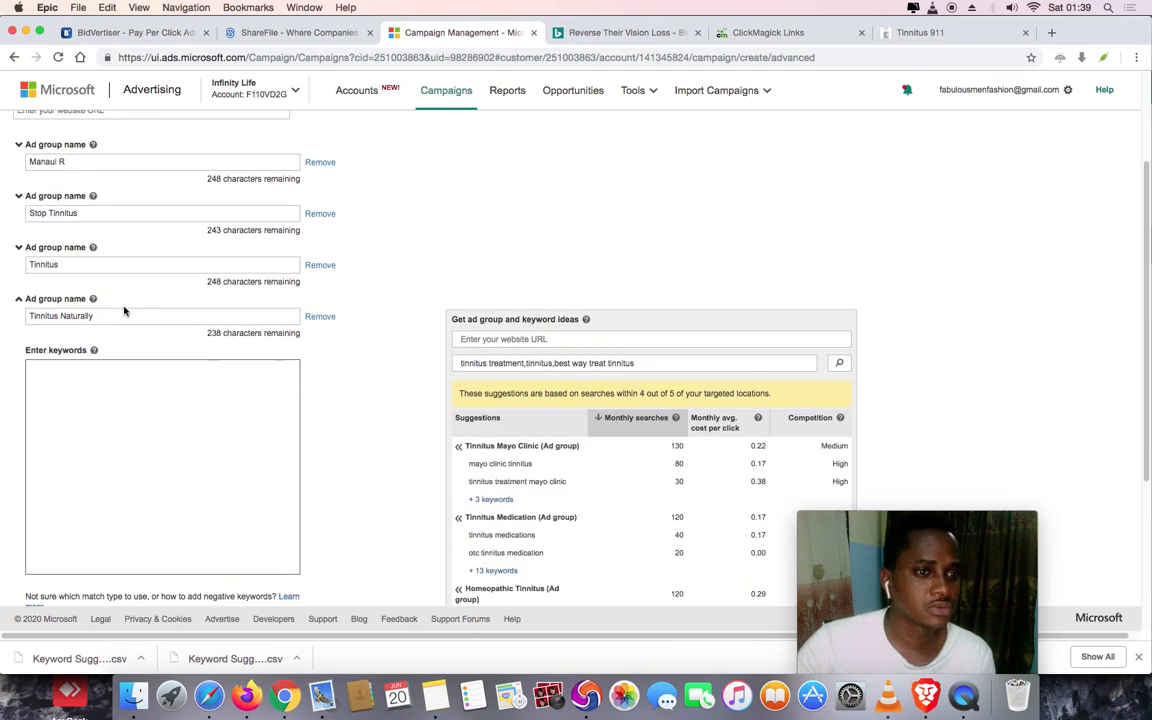
pyautogui.click(48, 297)
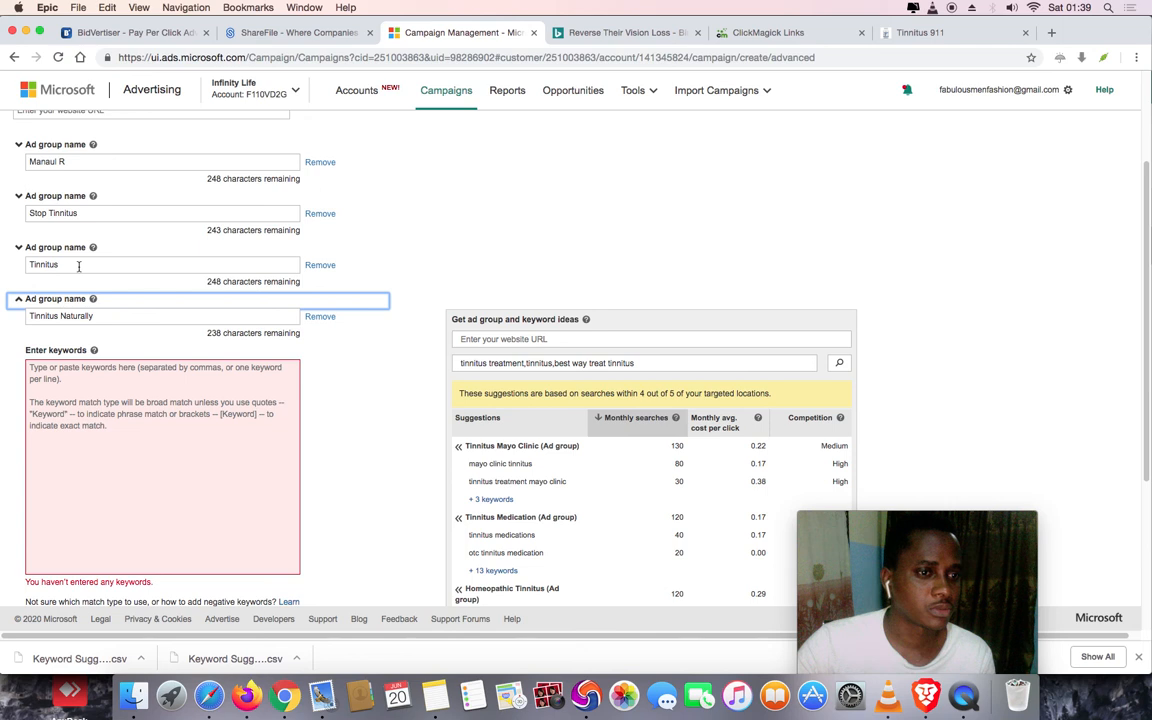
pyautogui.click(76, 264)
pyautogui.click(58, 250)
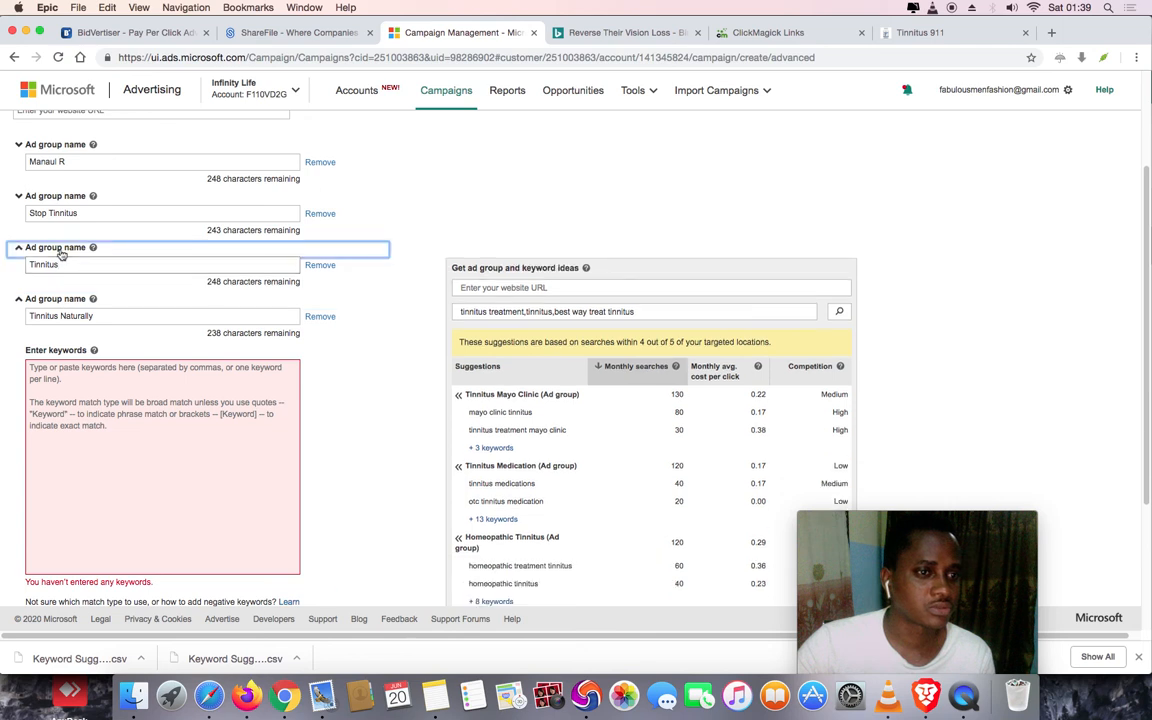
pyautogui.scroll(-5, 161, 393)
pyautogui.scroll(-15, 161, 393)
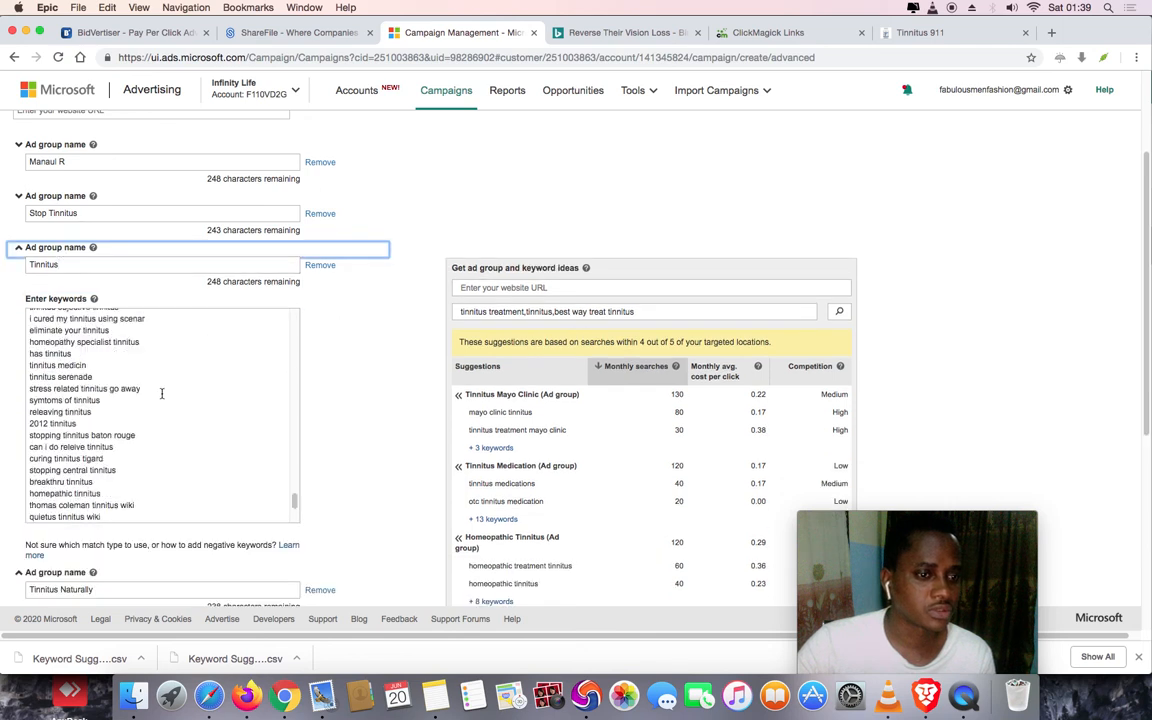
pyautogui.scroll(2, 157, 330)
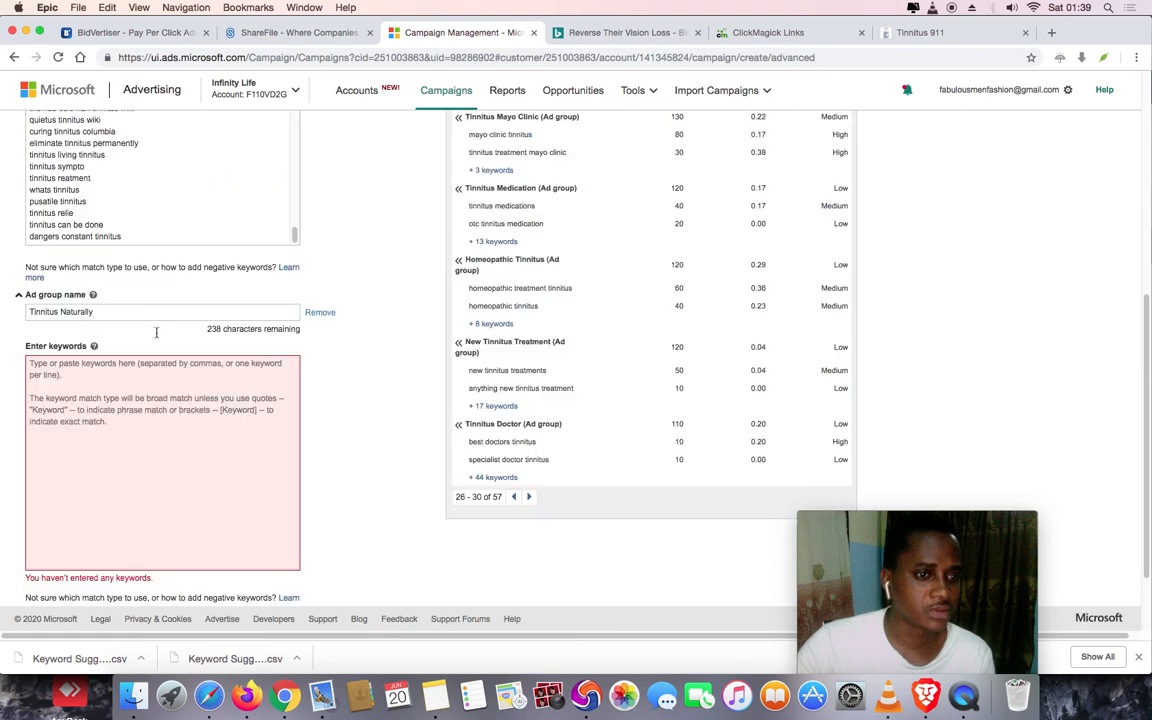
pyautogui.click(131, 240)
pyautogui.press('Return')
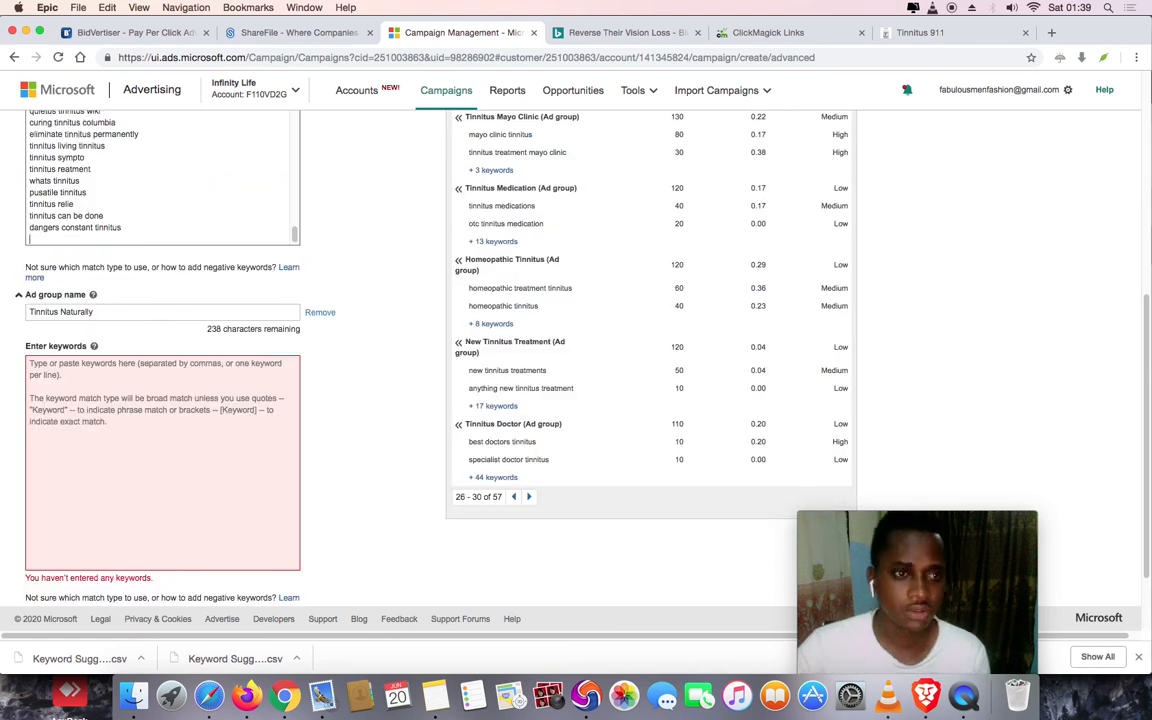
pyautogui.press('cmd+v')
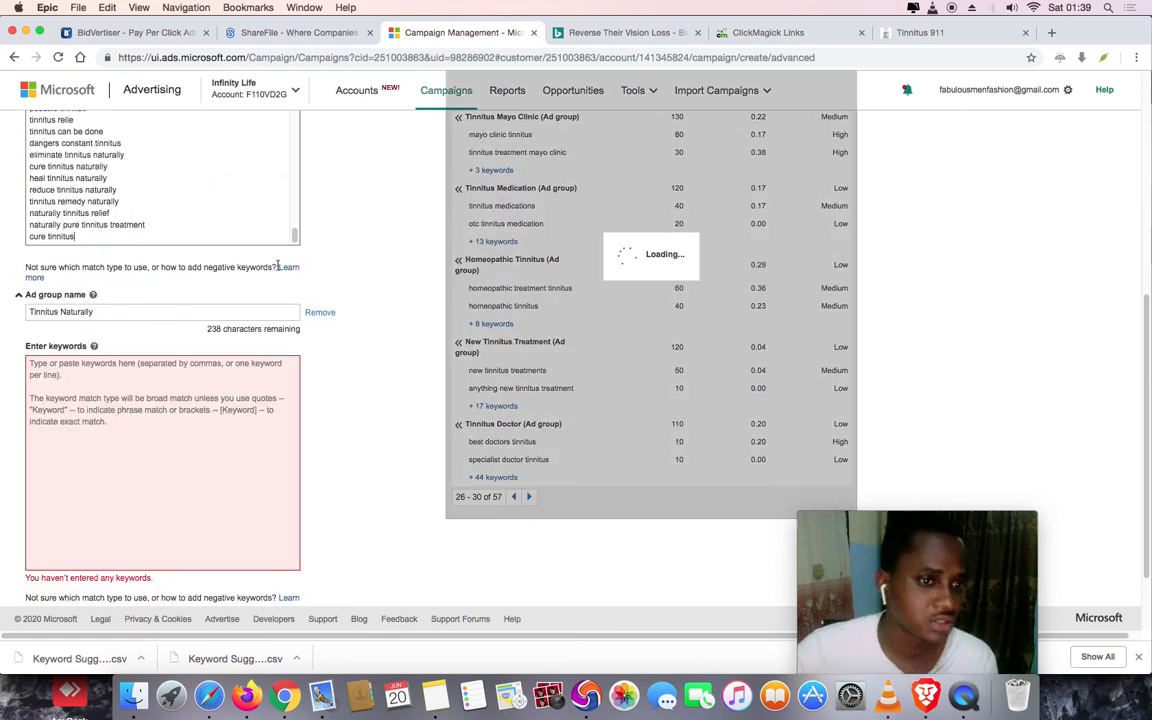
# Remove the emptied Tinnitus Naturally ad group, then save the ad groups and continue to the campaign's ads and ad extensions
pyautogui.click(320, 312)
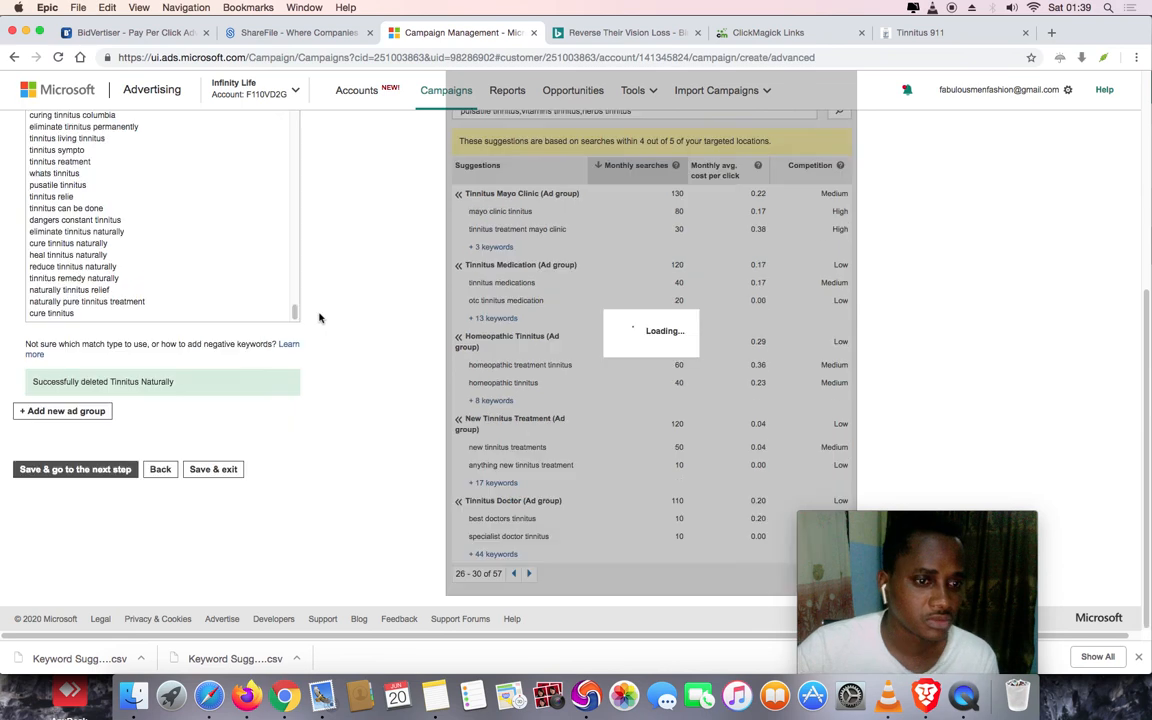
pyautogui.scroll(10, 340, 300)
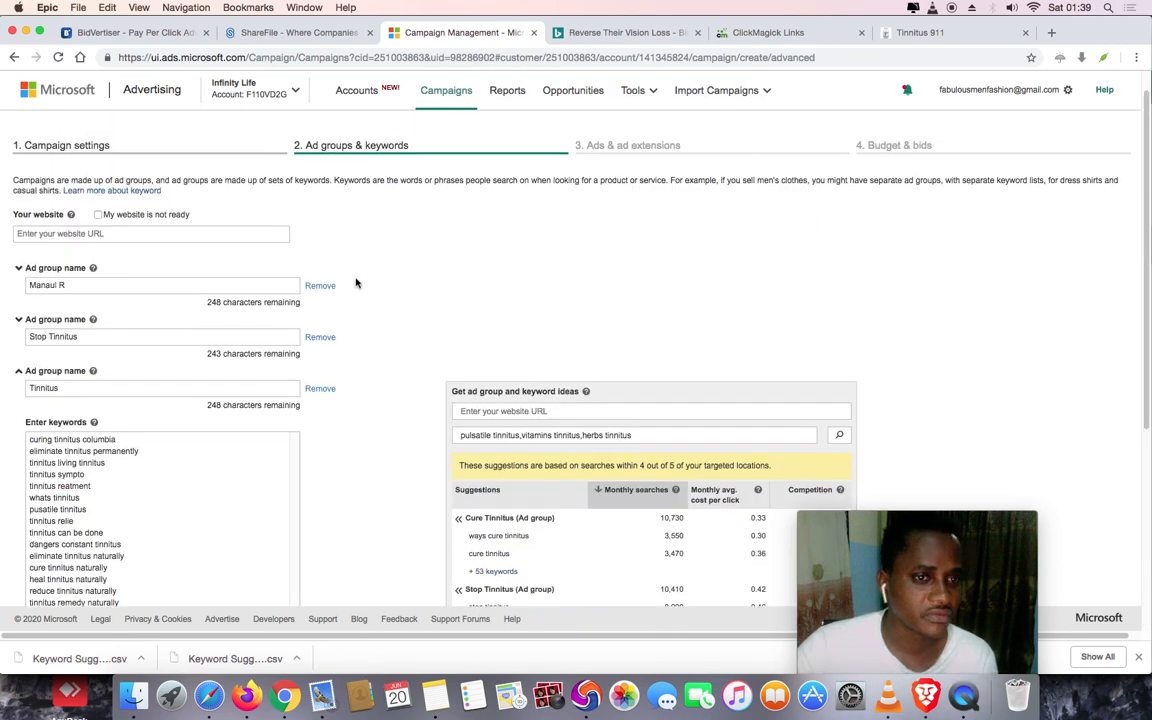
pyautogui.scroll(-1, 406, 300)
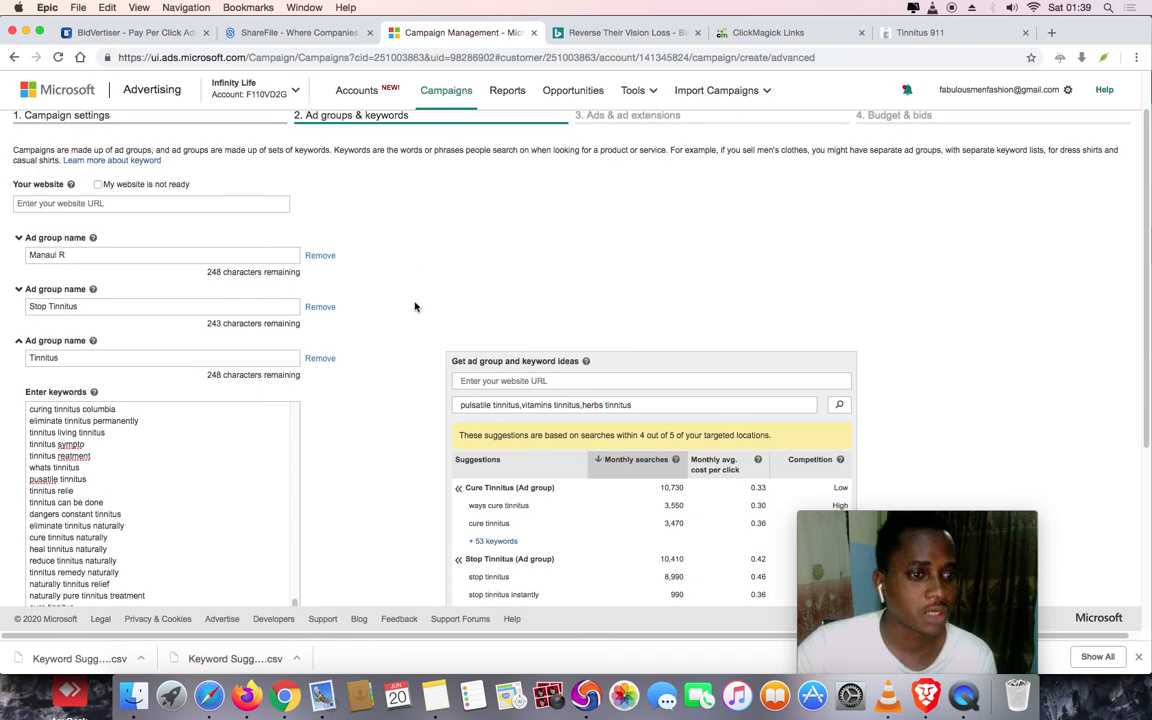
pyautogui.click(35, 343)
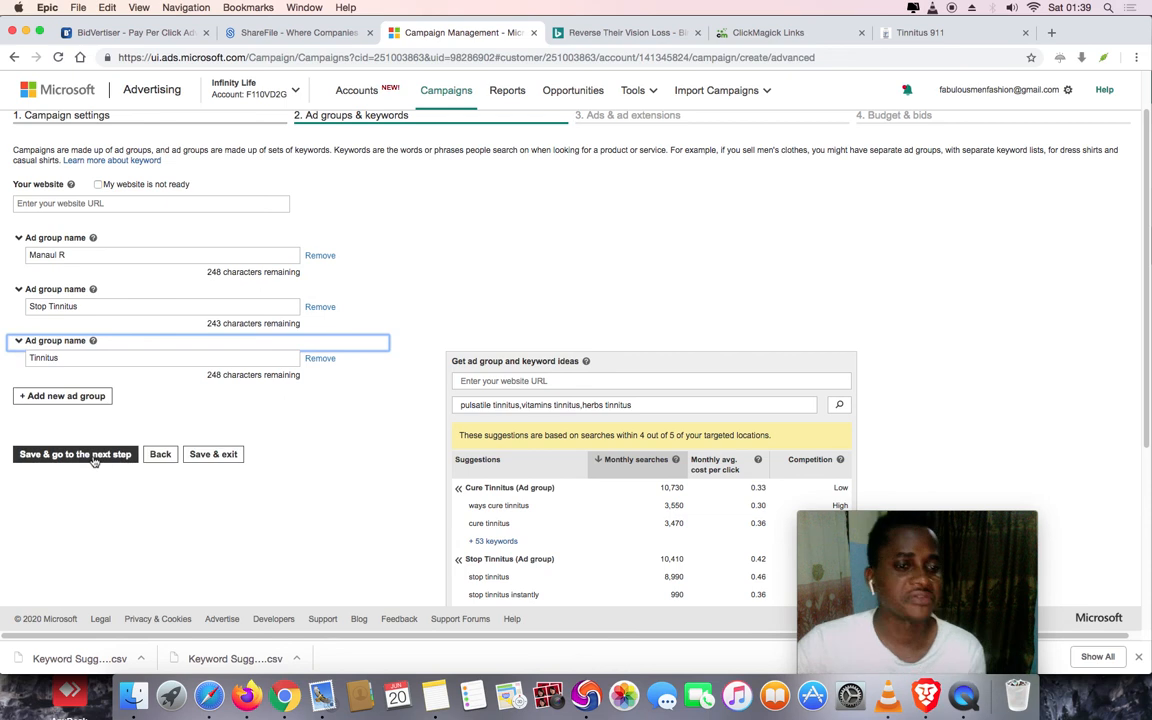
pyautogui.click(94, 460)
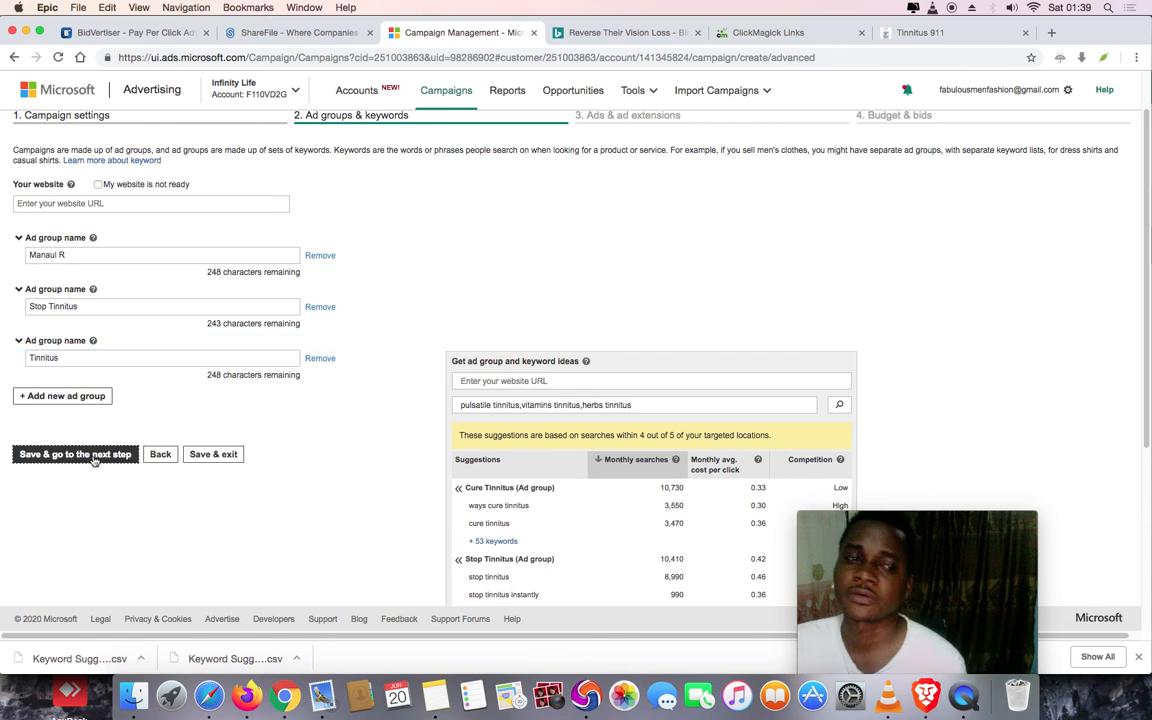
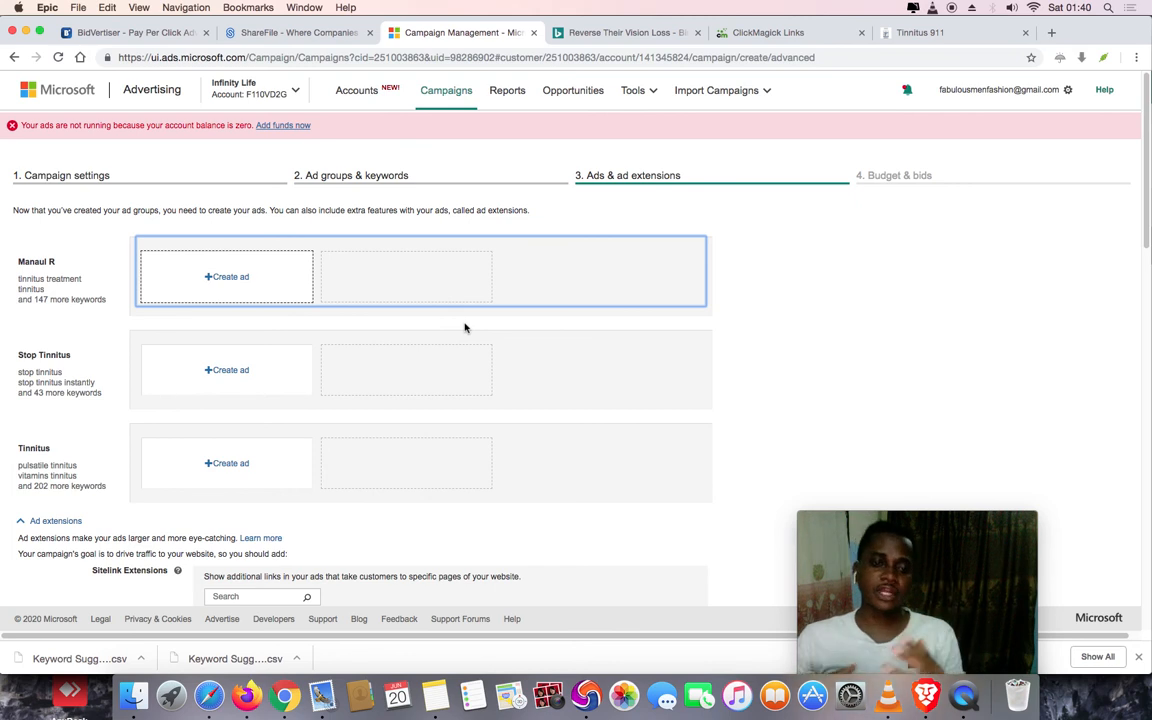
# Search Bing for "tinnitus treatment" using the suggested query and examine the competitors' text ads in the results
pyautogui.click(652, 36)
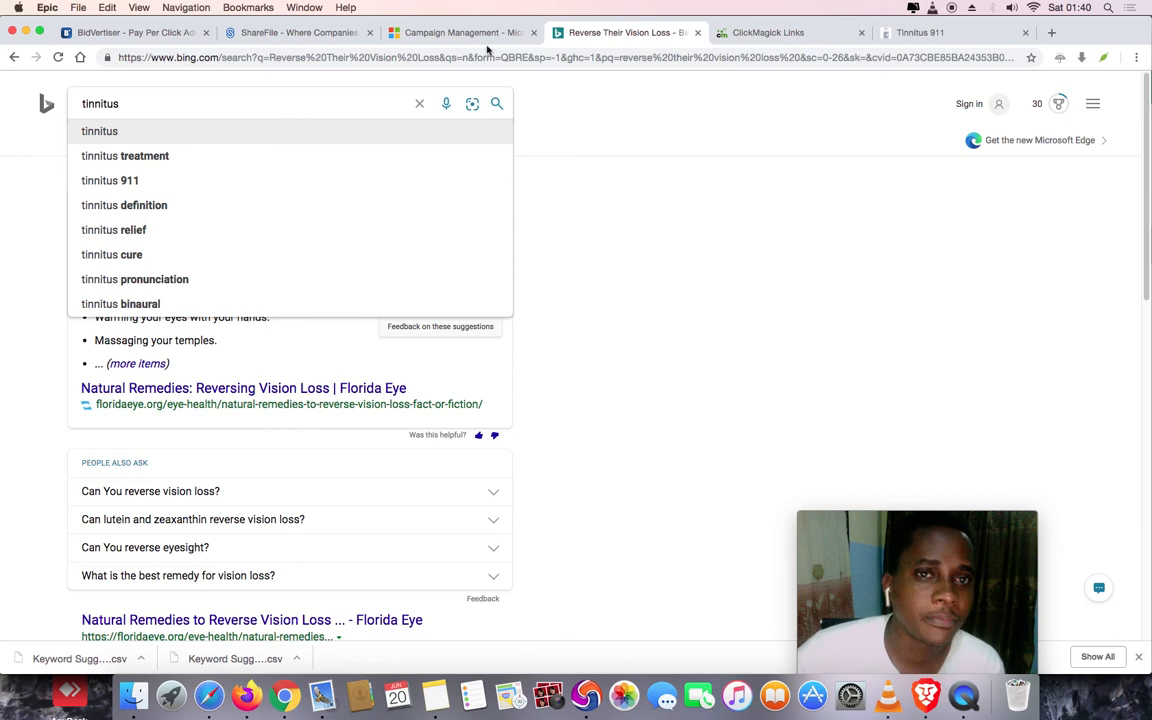
pyautogui.click(474, 42)
pyautogui.click(620, 32)
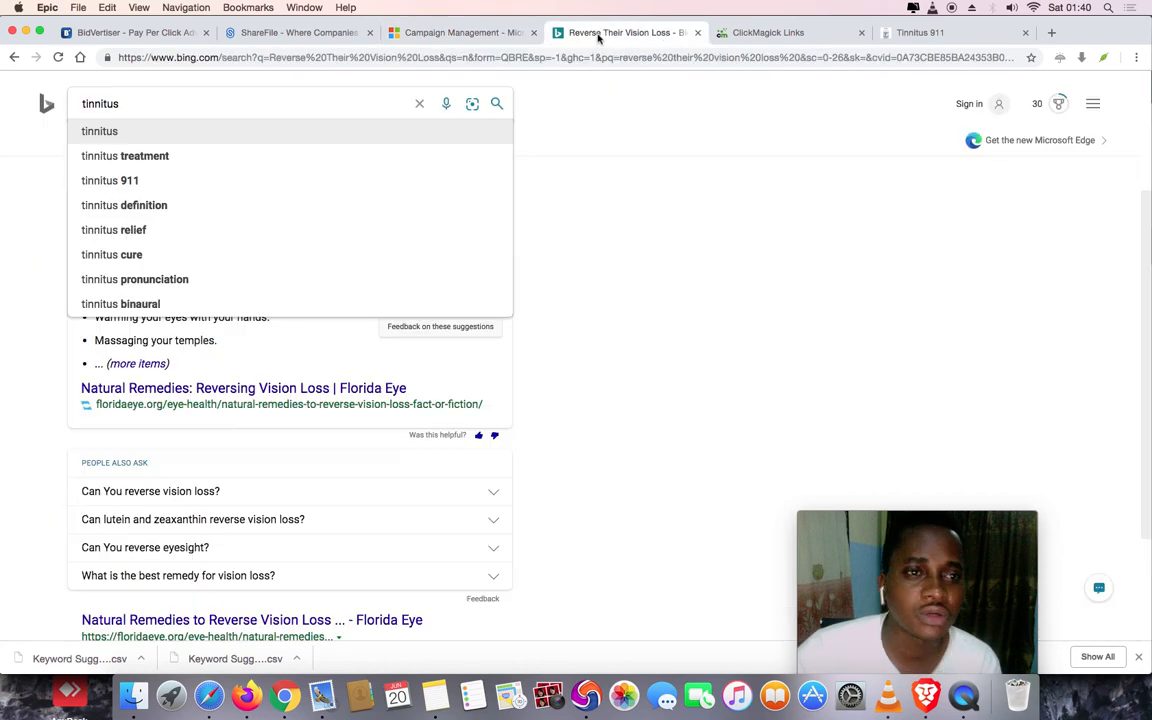
pyautogui.click(215, 160)
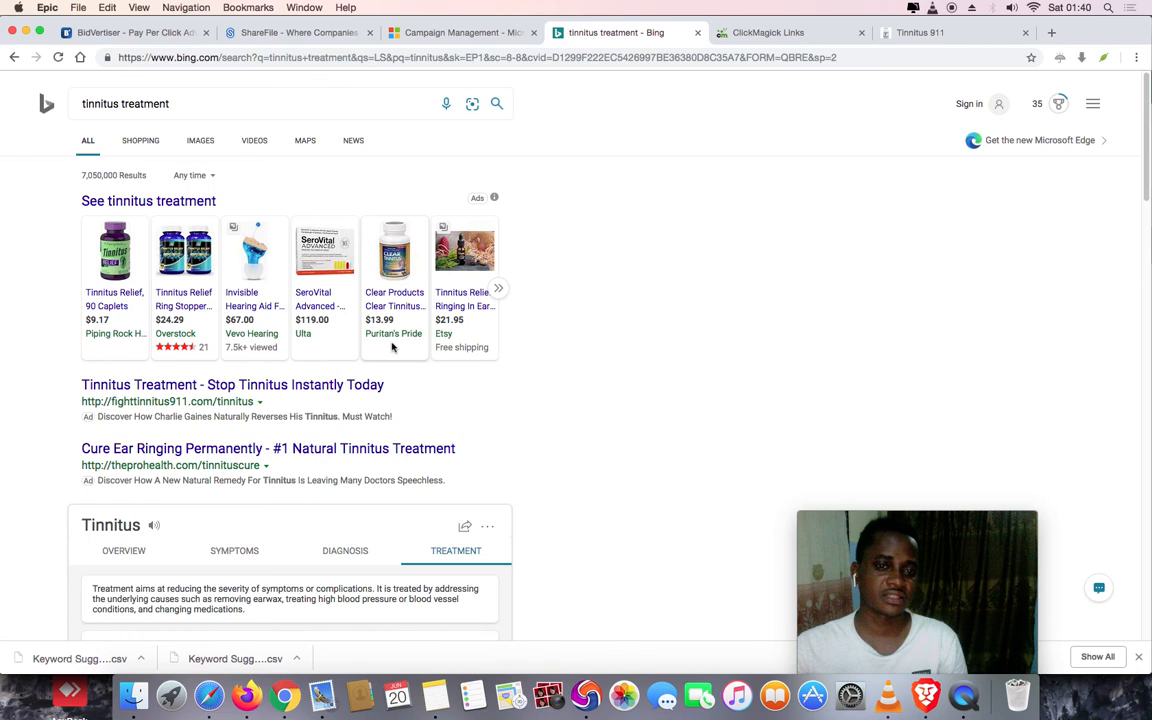
pyautogui.scroll(-5, 537, 338)
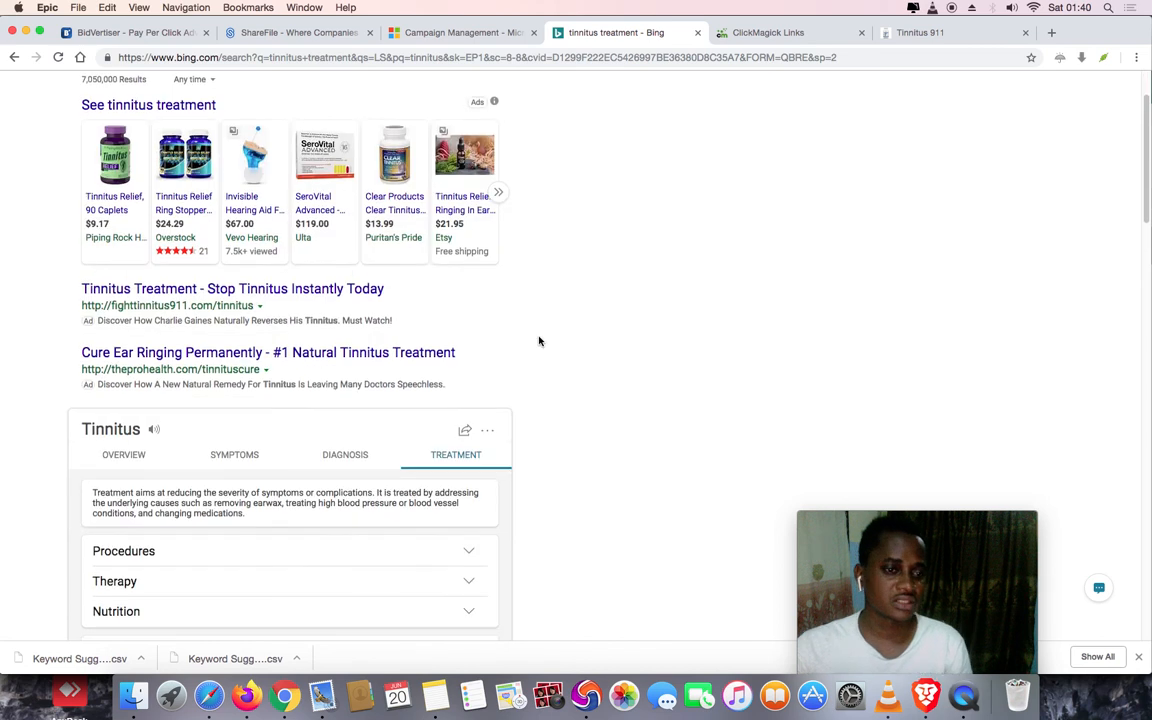
pyautogui.scroll(1, 538, 341)
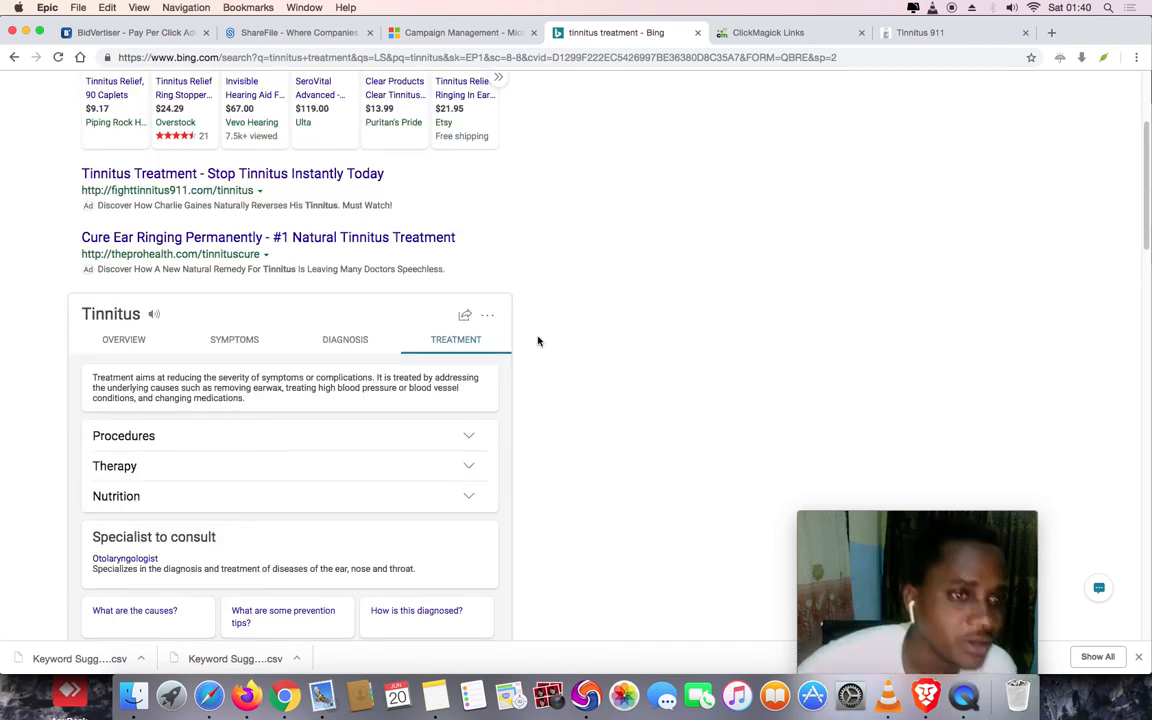
# Open the ad "Tinnitus Treatment - Stop Tinnitus Instantly Today" in a new tab and review its advertorial landing page
pyautogui.rightClick(251, 178)
pyautogui.click(290, 183)
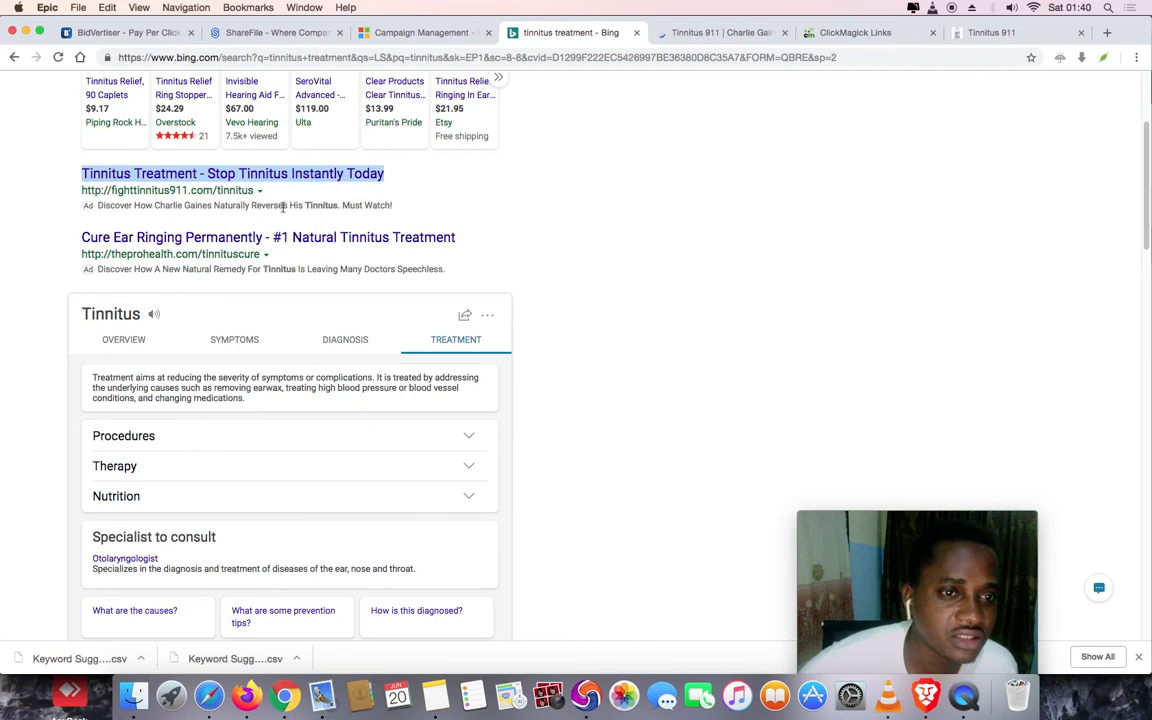
pyautogui.click(707, 33)
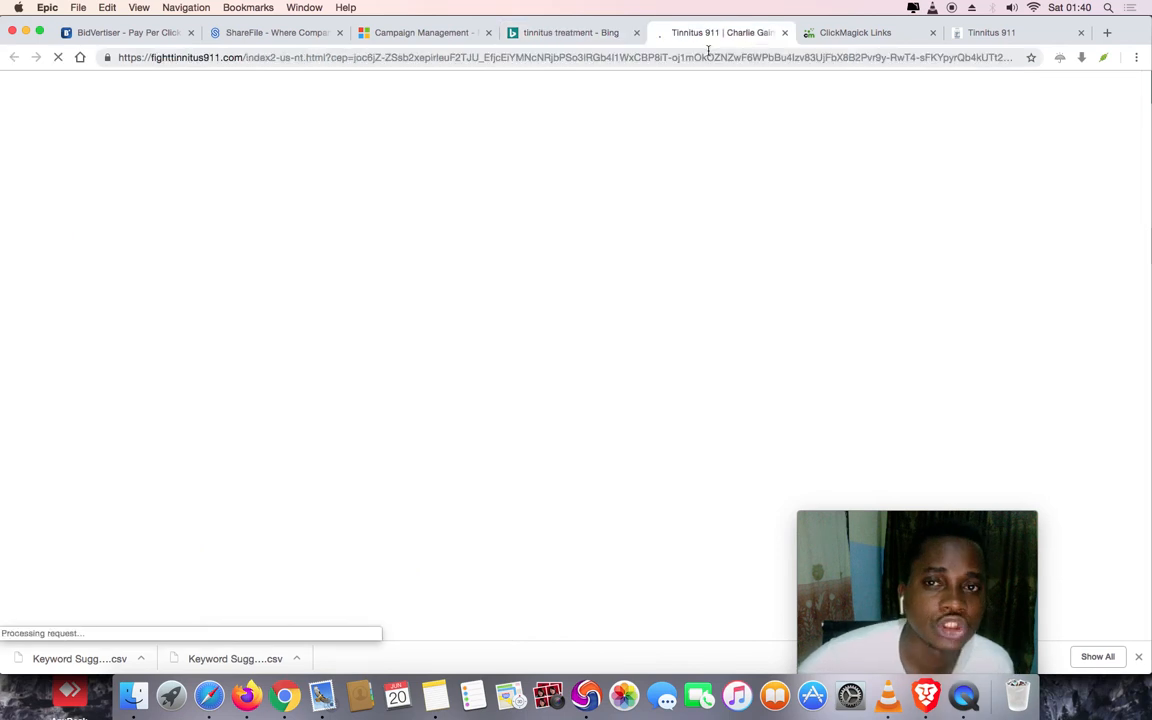
pyautogui.click(573, 33)
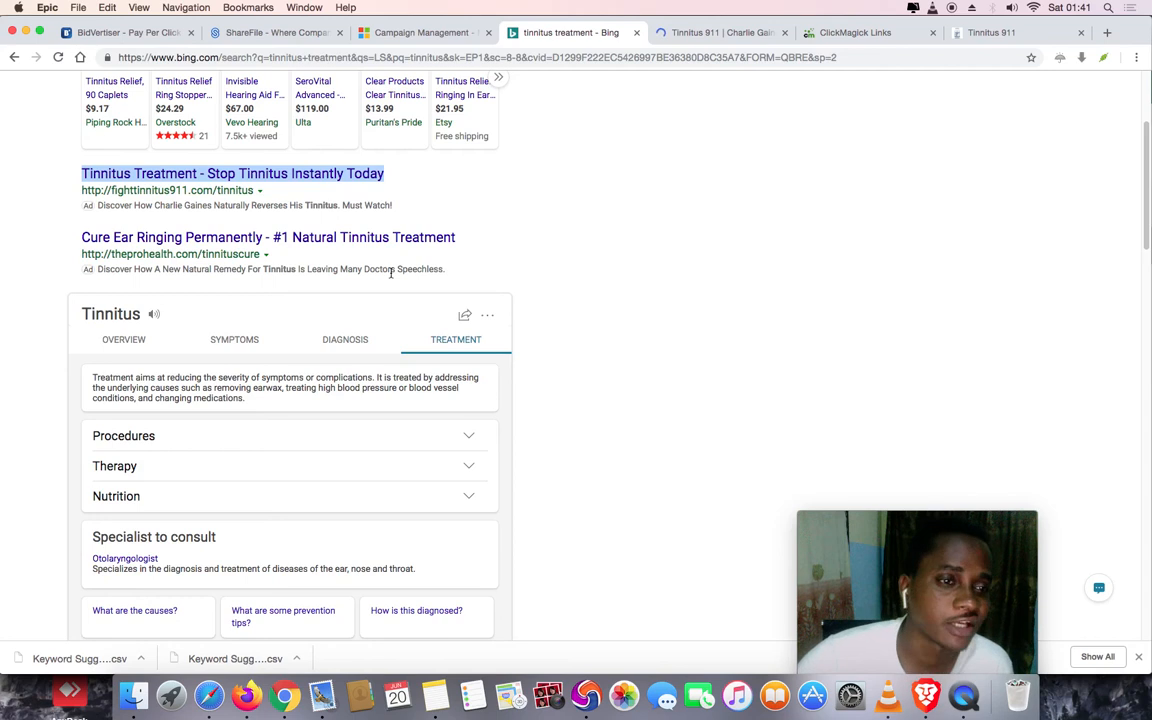
pyautogui.click(686, 35)
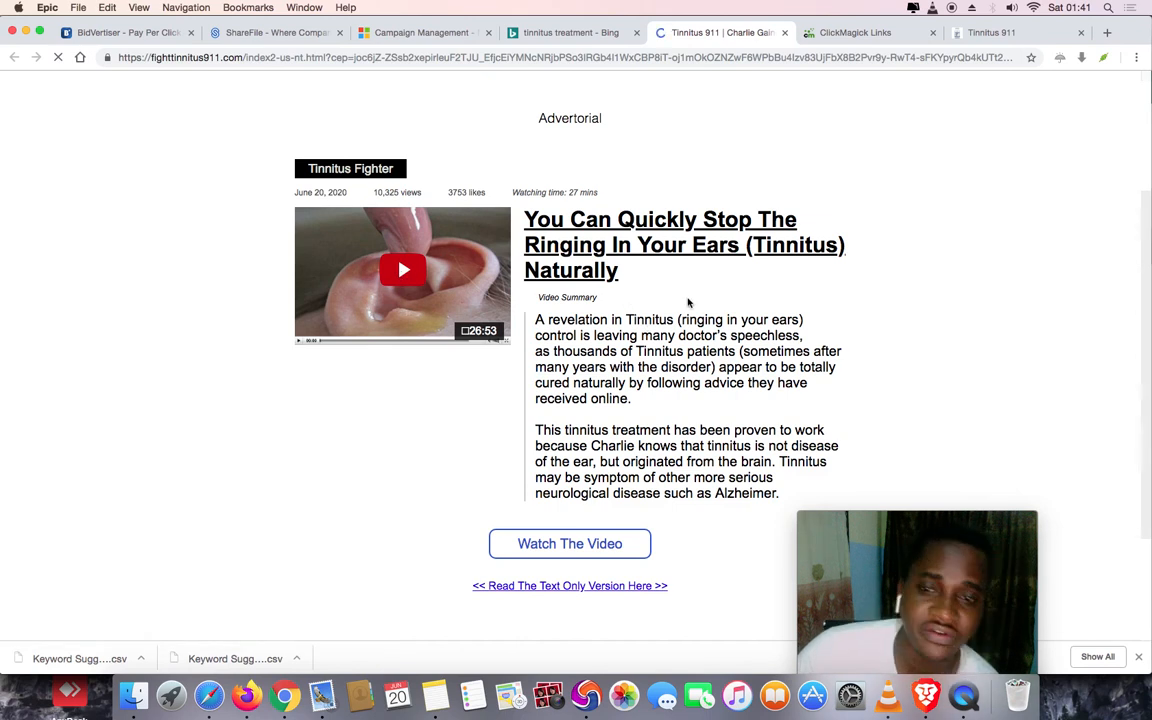
pyautogui.scroll(-5, 690, 303)
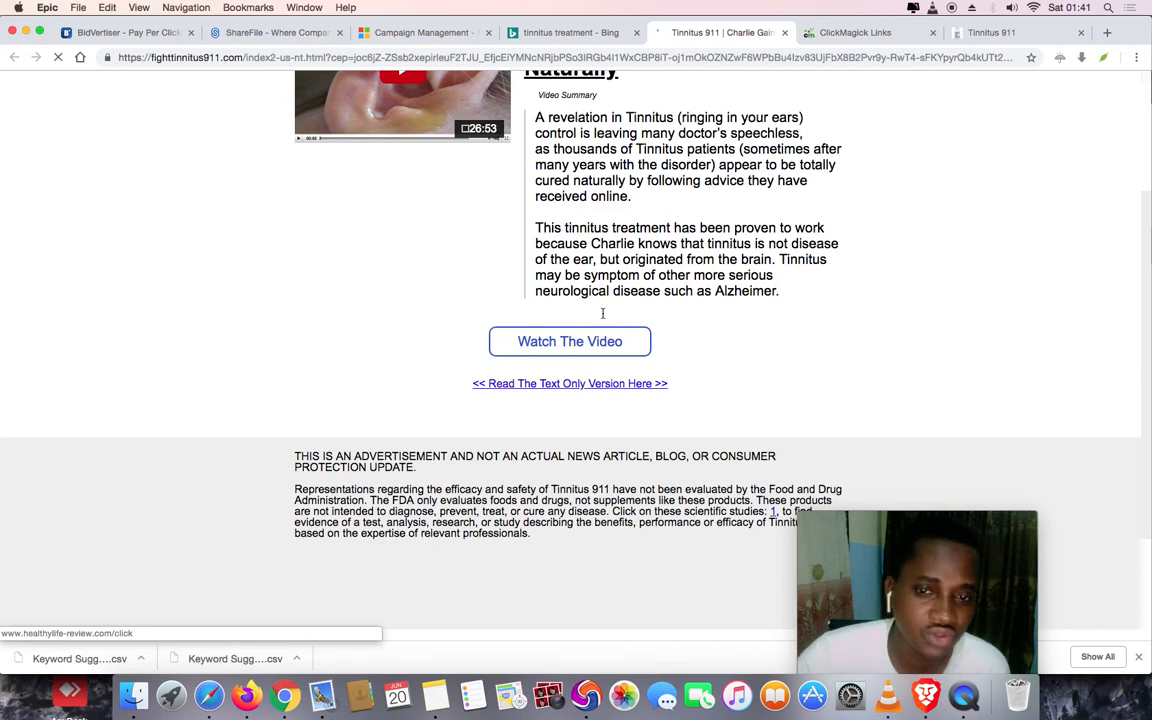
pyautogui.scroll(4, 613, 274)
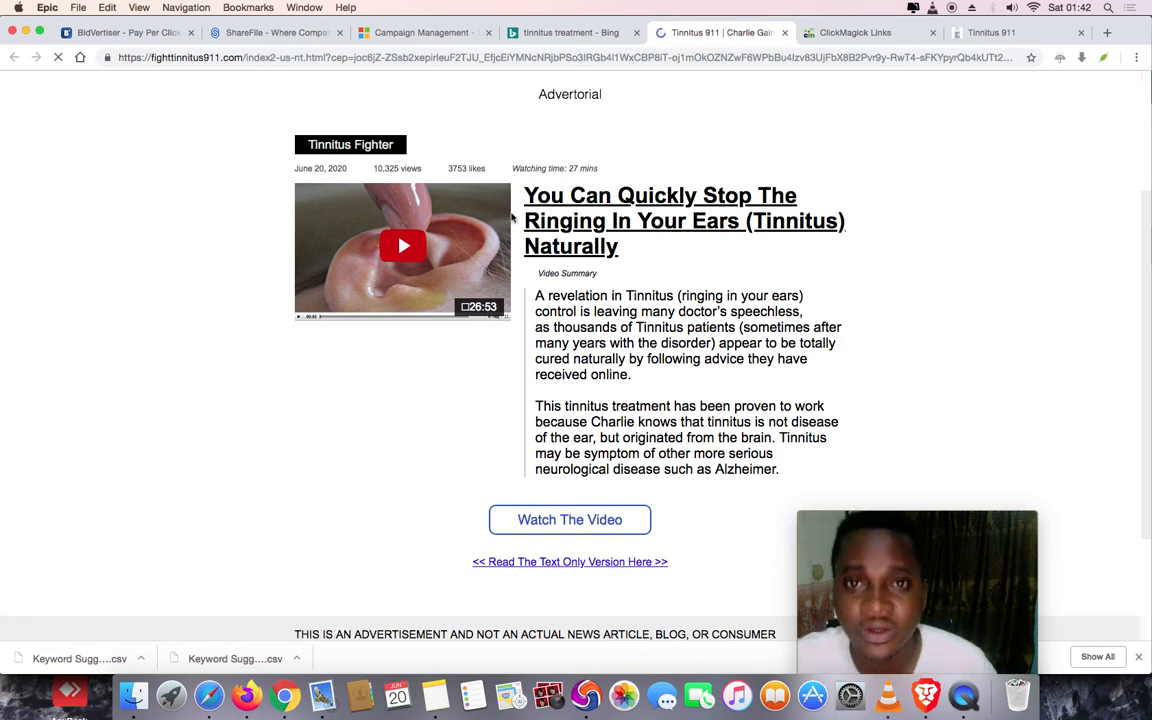
# Return to the Bing results for "tinnitus treatment" and copy all the related search phrases listed below the ads
pyautogui.click(555, 34)
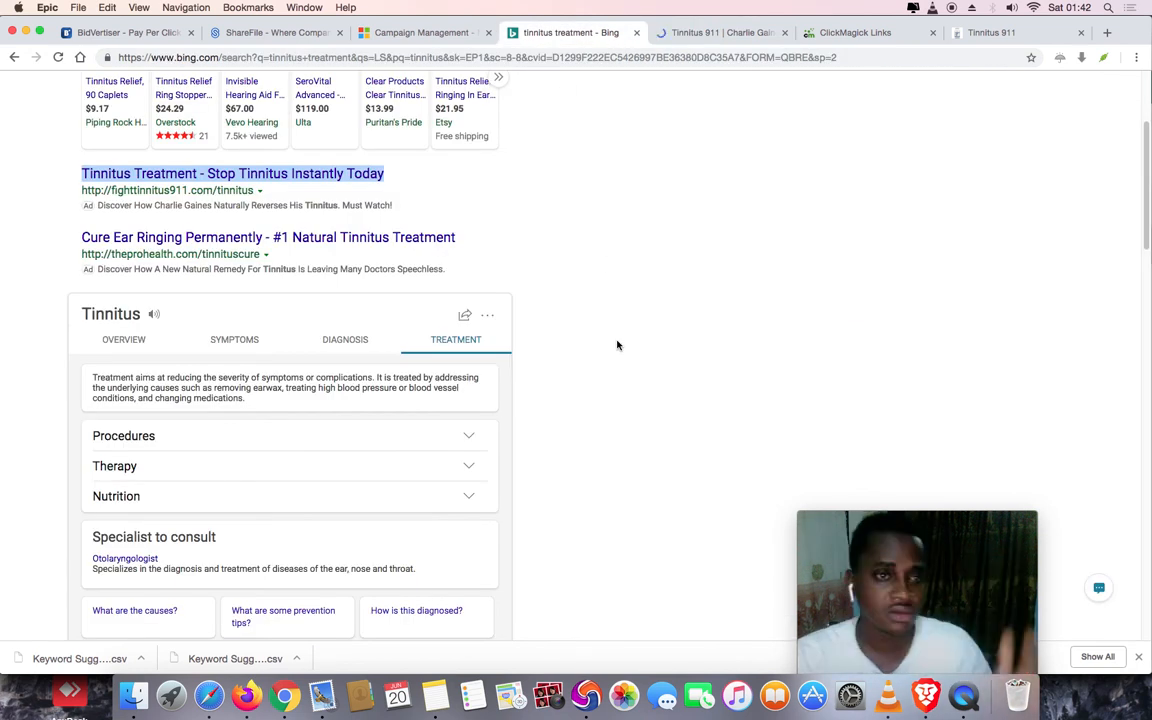
pyautogui.scroll(-10, 617, 355)
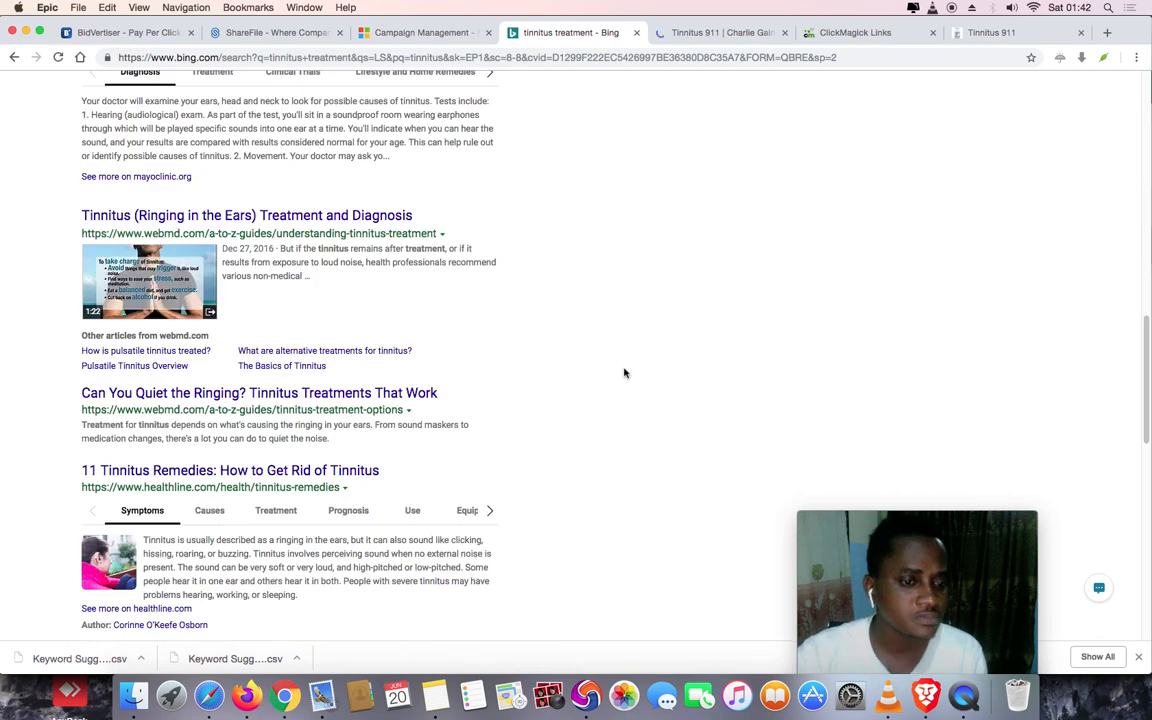
pyautogui.scroll(-3, 624, 373)
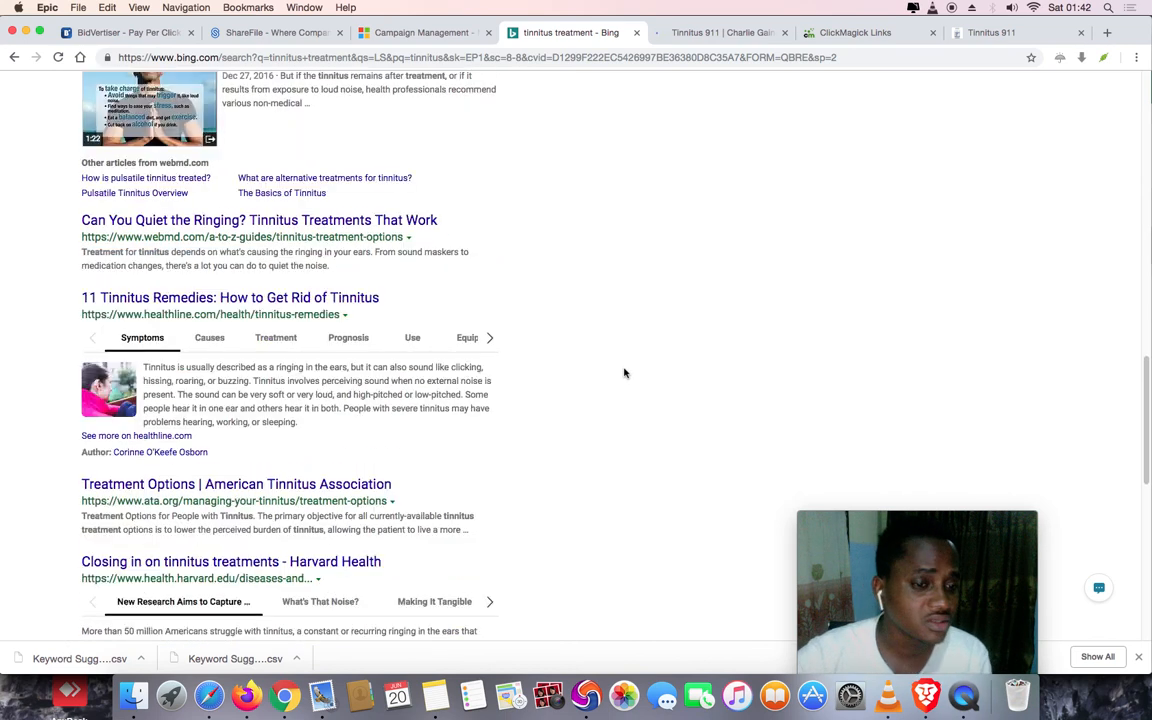
pyautogui.scroll(-10, 624, 373)
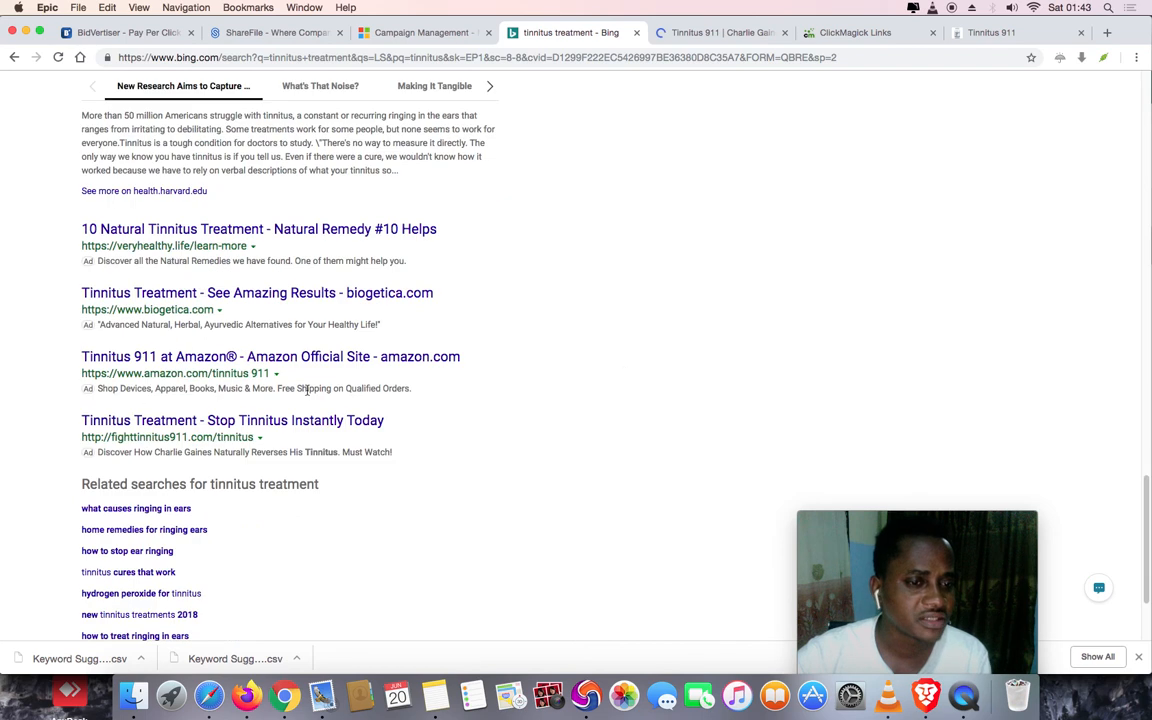
pyautogui.scroll(-3, 613, 405)
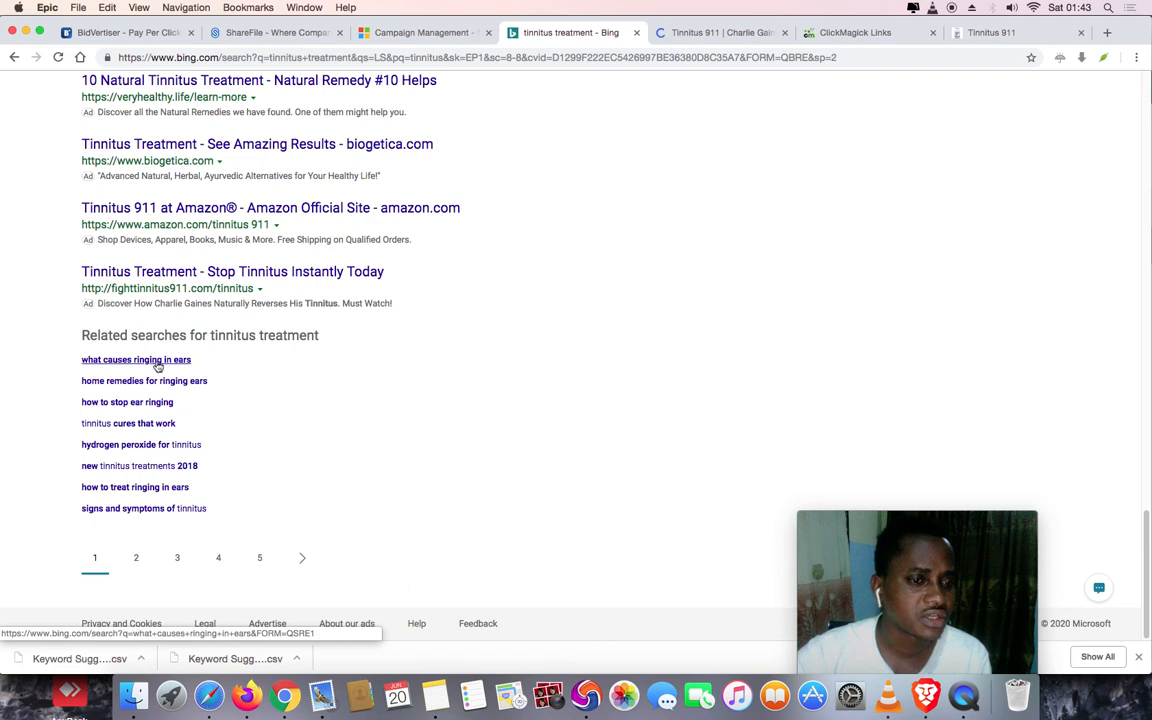
pyautogui.moveTo(80, 362); pyautogui.dragTo(209, 509)
pyautogui.press('super+c')
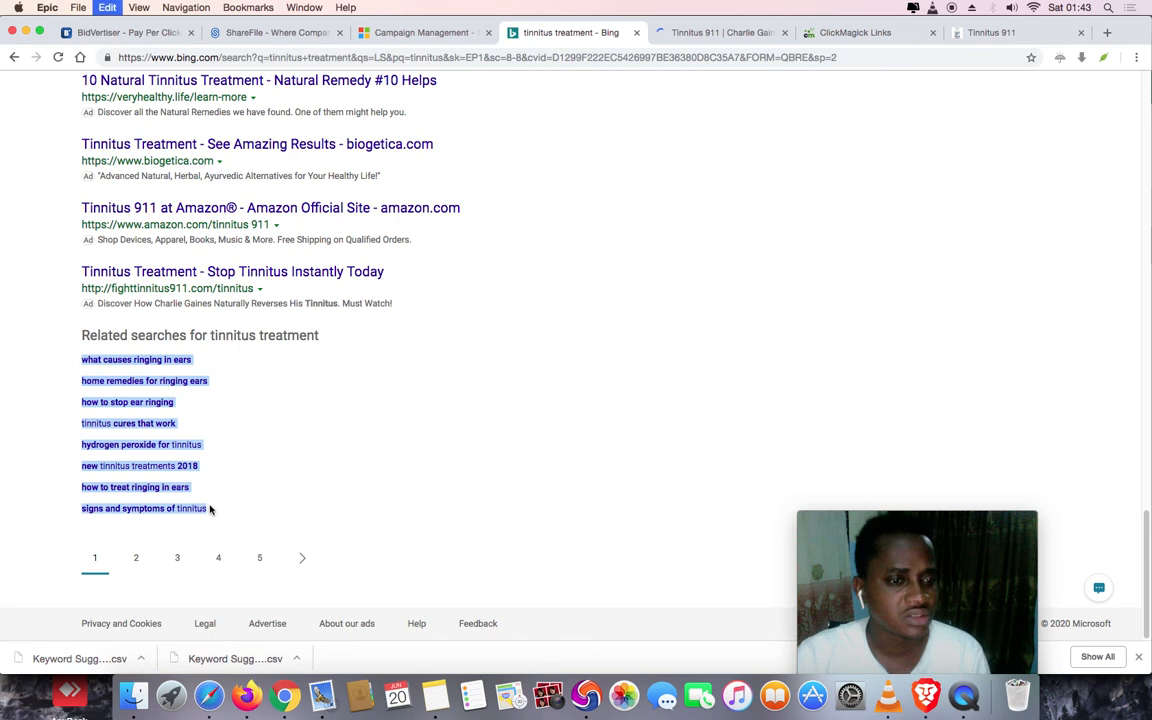
pyautogui.rightClick(166, 404)
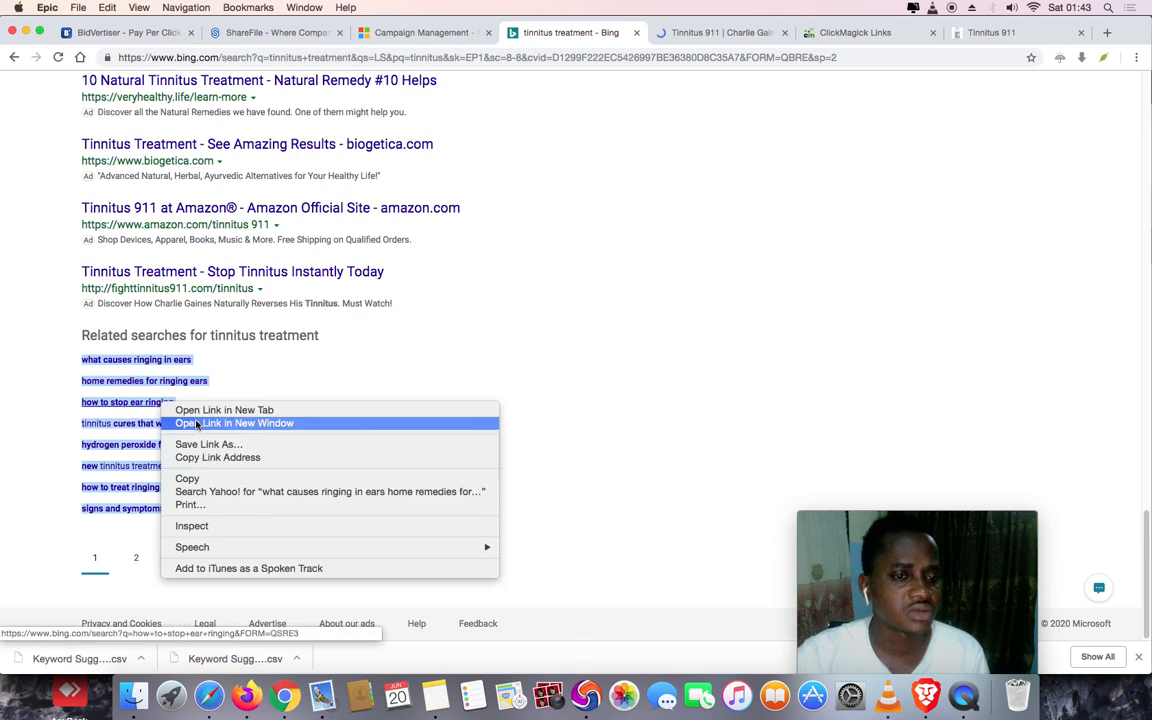
pyautogui.click(219, 477)
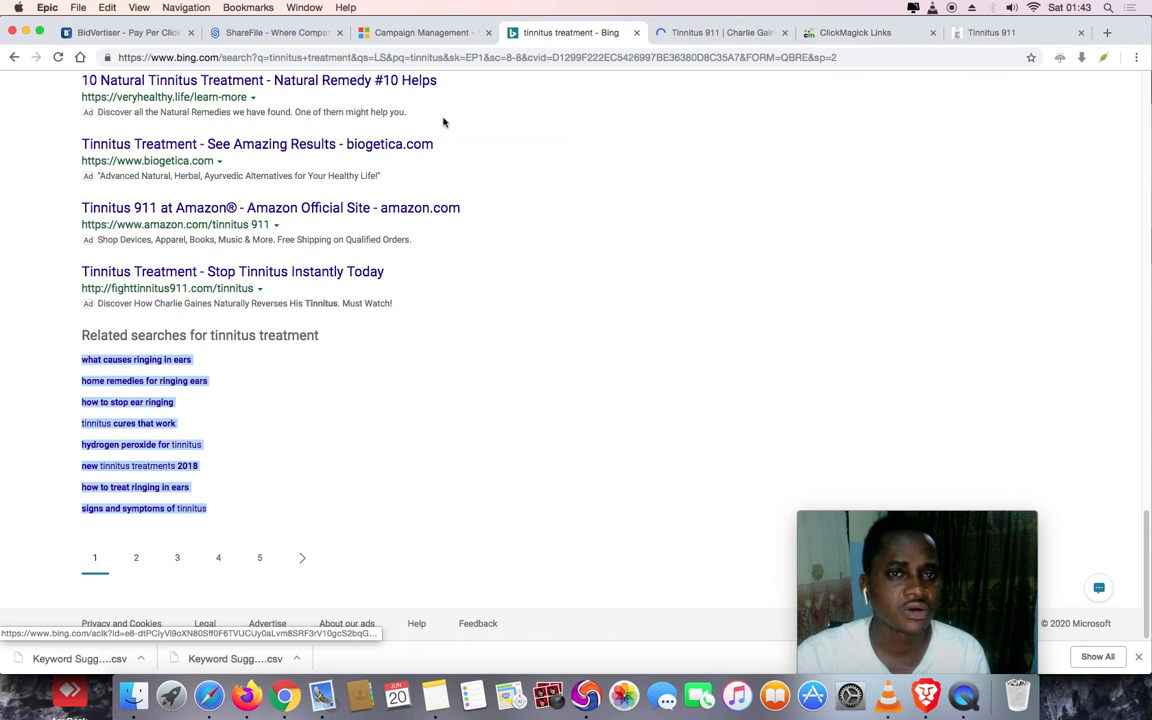
# Switch back to the campaign setup in Microsoft Advertising and go back to its ad groups and keywords stage
pyautogui.click(433, 38)
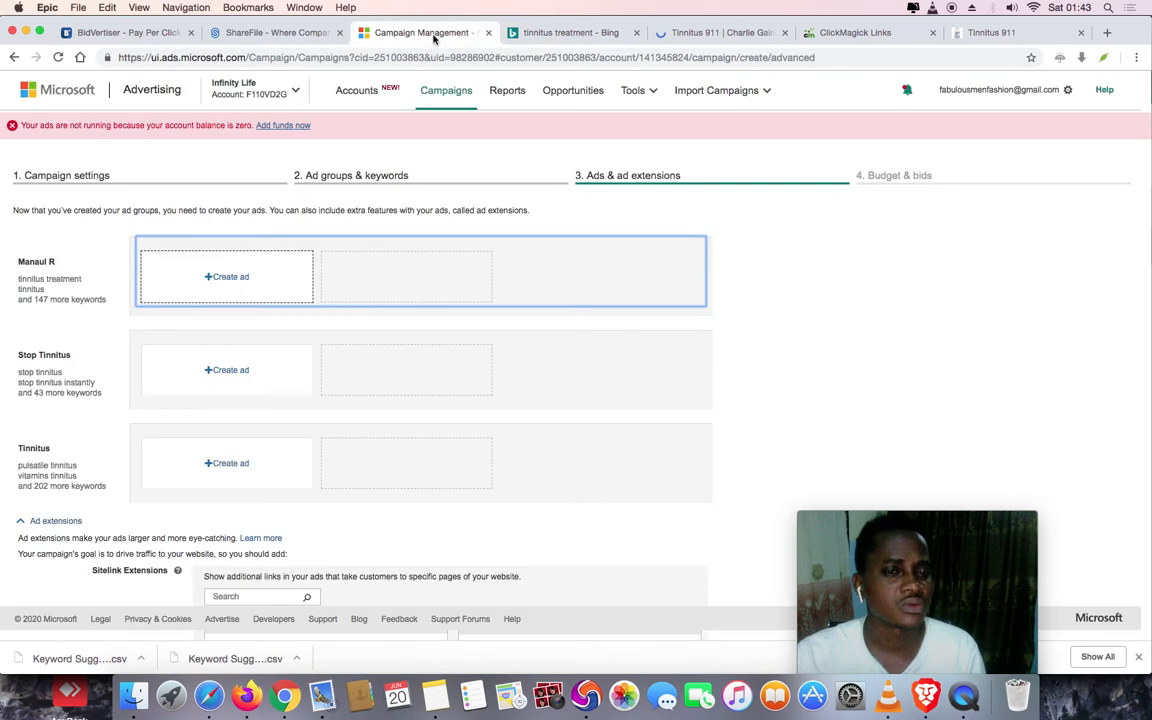
pyautogui.scroll(-15, 98, 436)
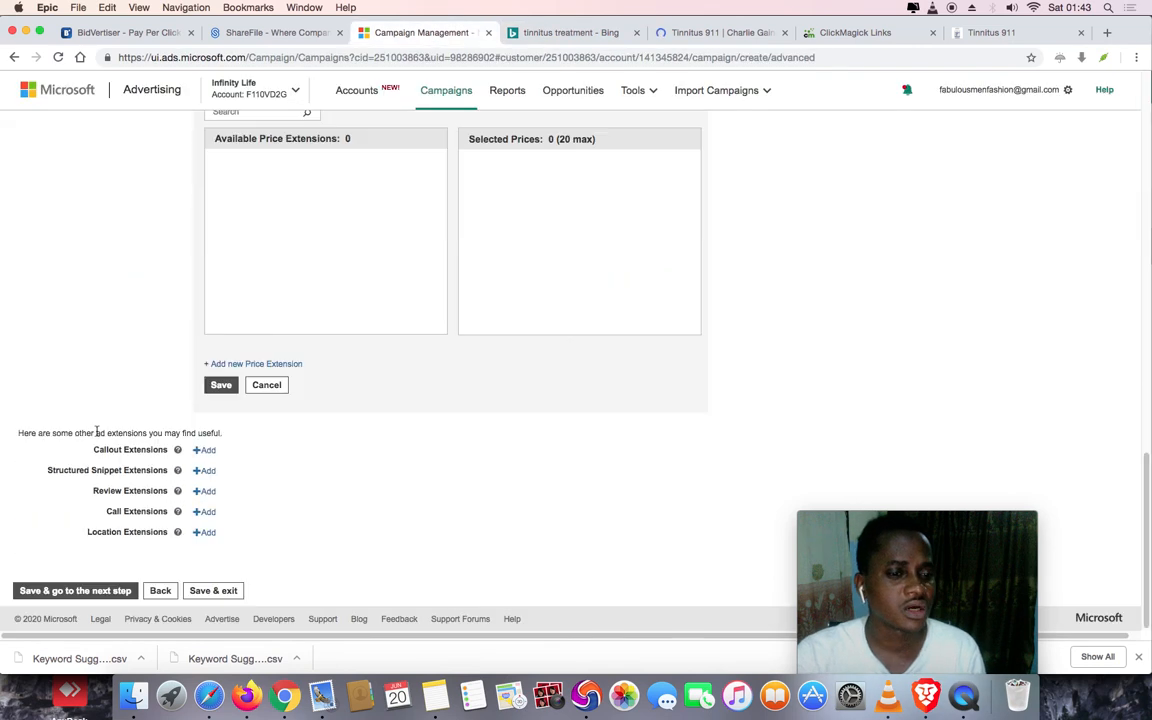
pyautogui.click(163, 591)
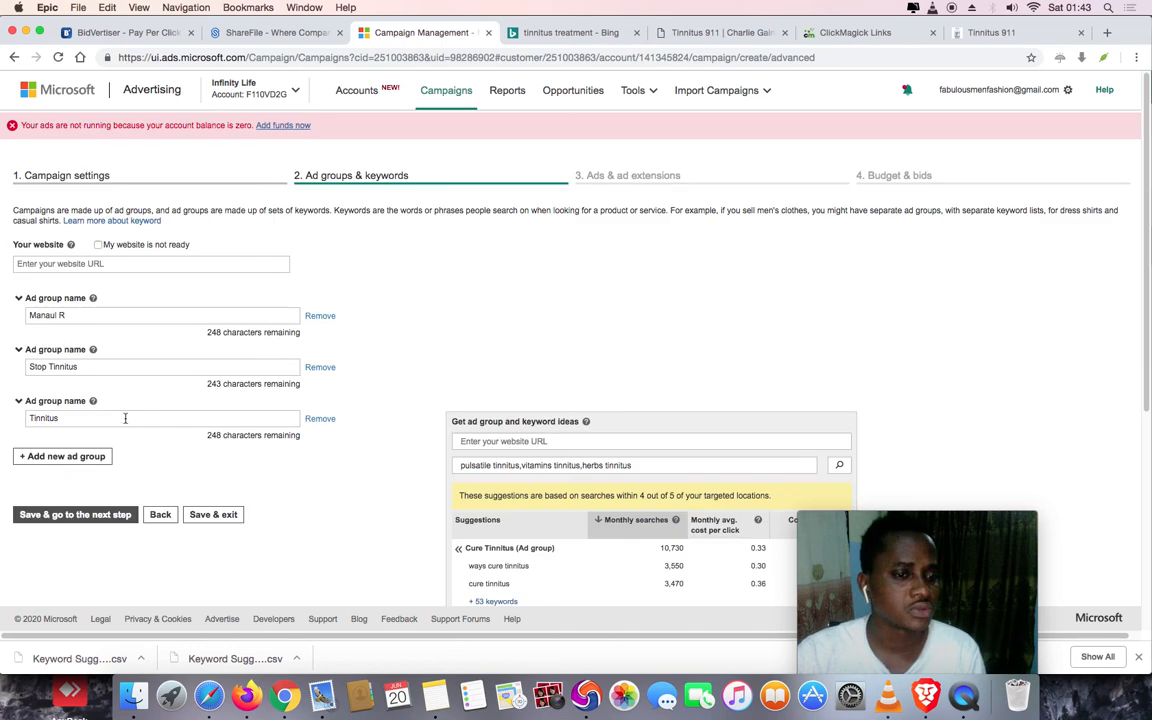
# Expand the Stop Tinnitus ad group and paste the copied related searches at the end of its keyword list
pyautogui.click(127, 370)
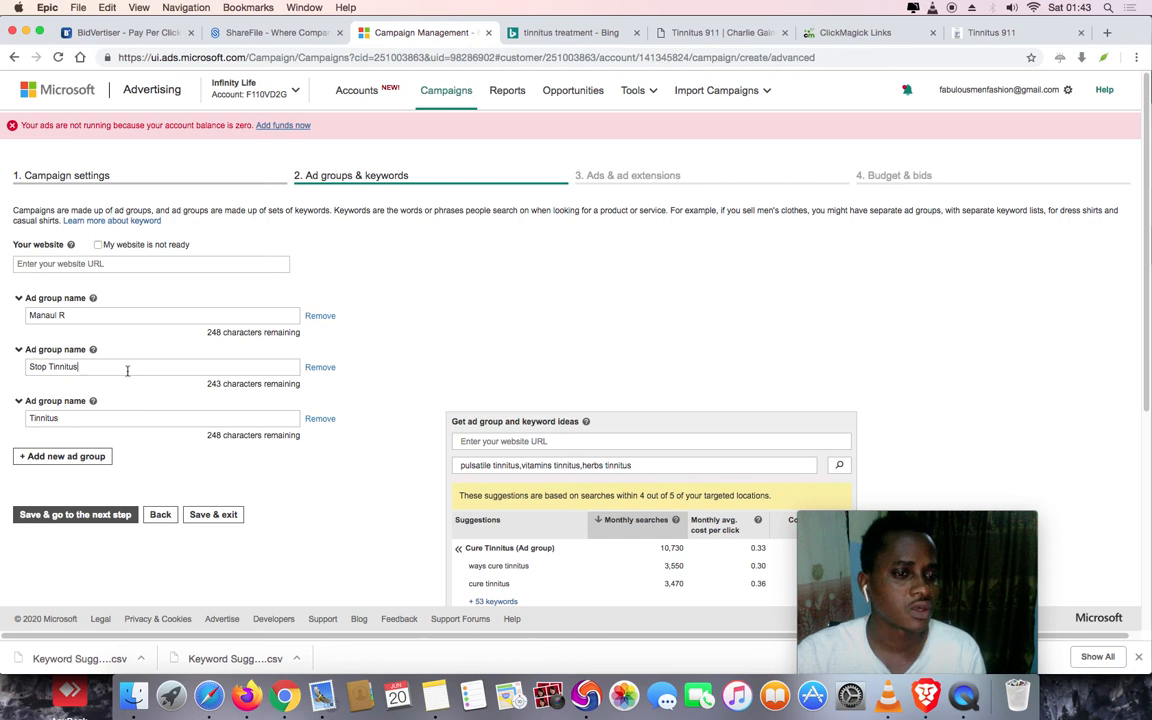
pyautogui.click(68, 353)
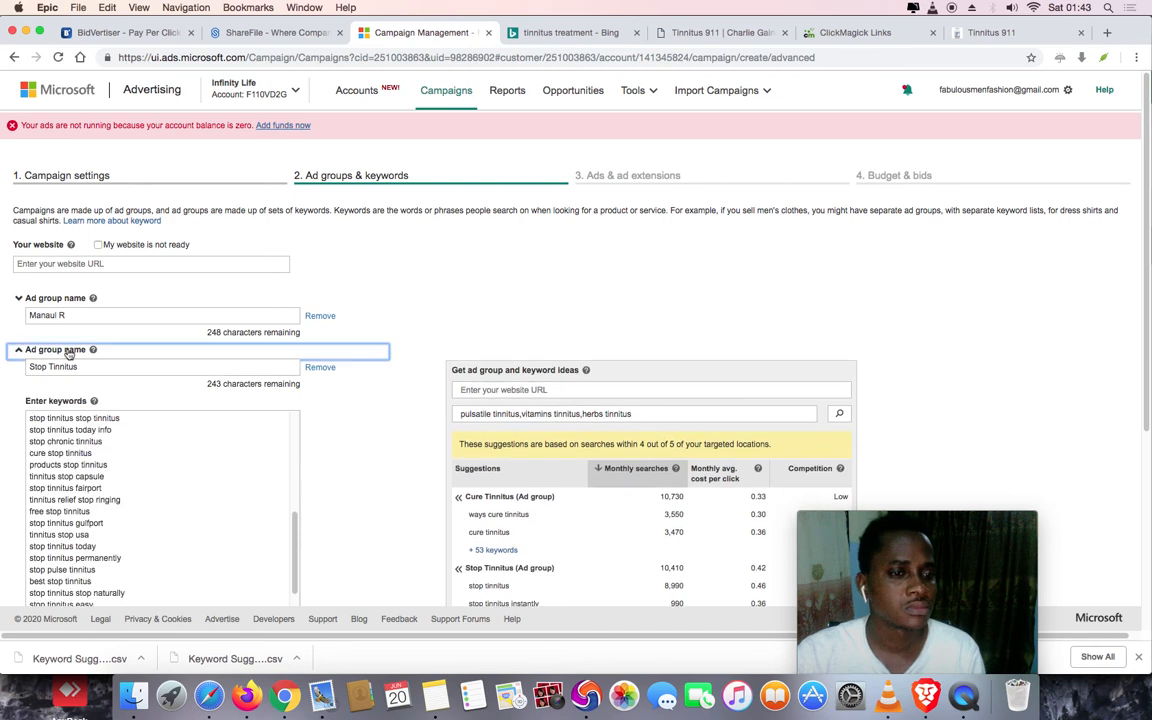
pyautogui.scroll(-5, 175, 301)
pyautogui.scroll(-2, 175, 301)
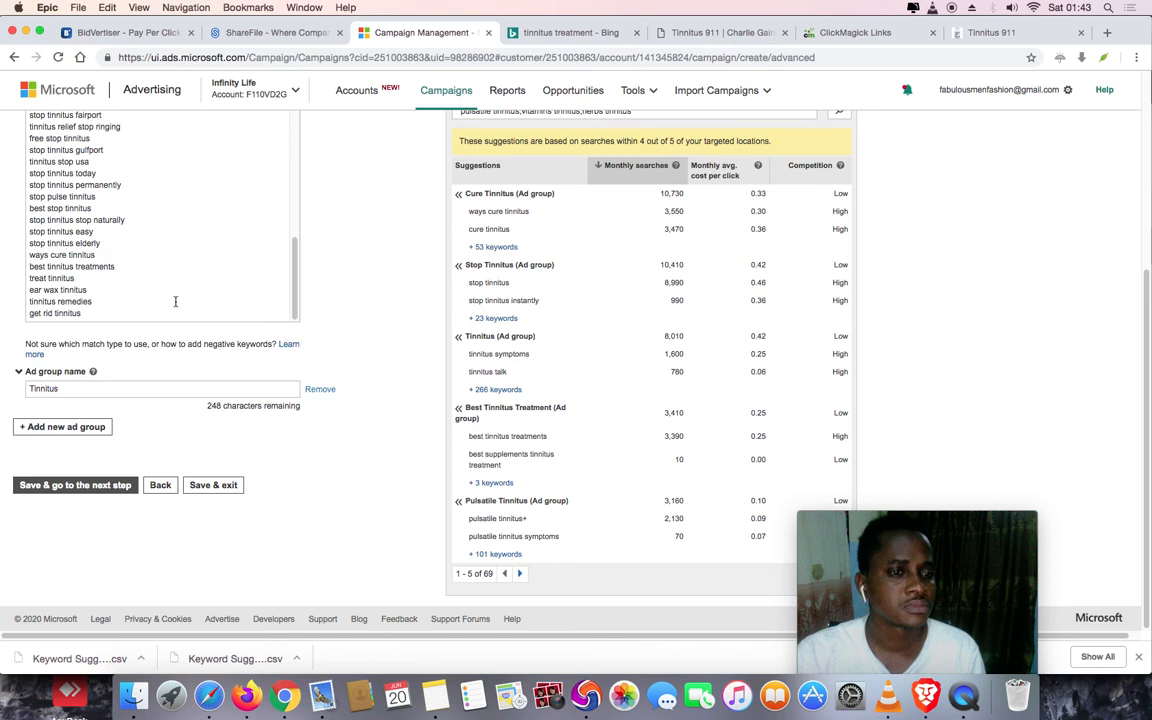
pyautogui.click(107, 316)
pyautogui.hotkey('ctrl', 'v')
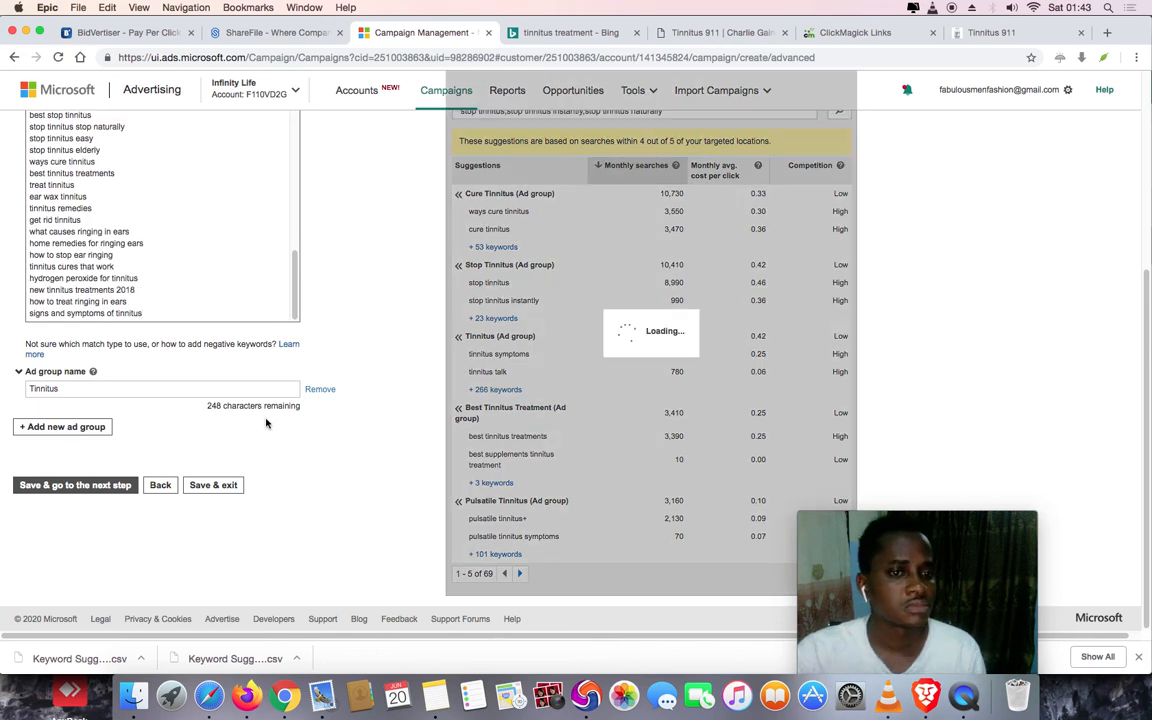
# Save the ad groups and continue to the campaign's ads and ad extensions
pyautogui.scroll(5, 366, 356)
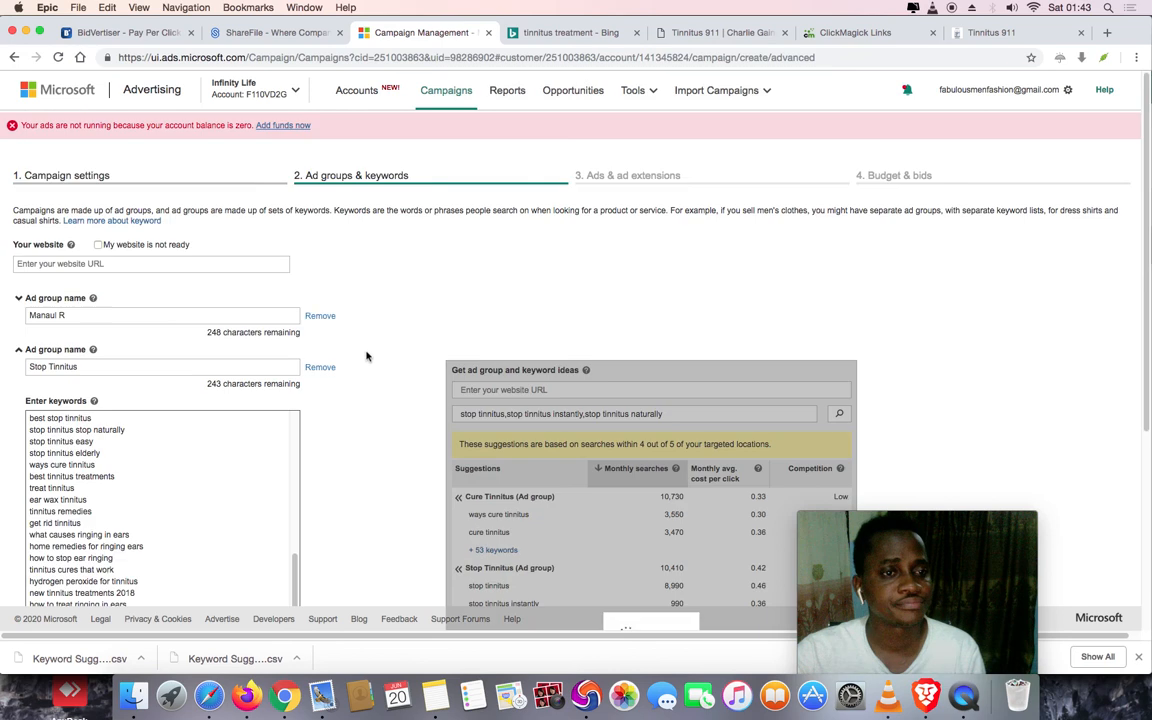
pyautogui.scroll(-3, 366, 356)
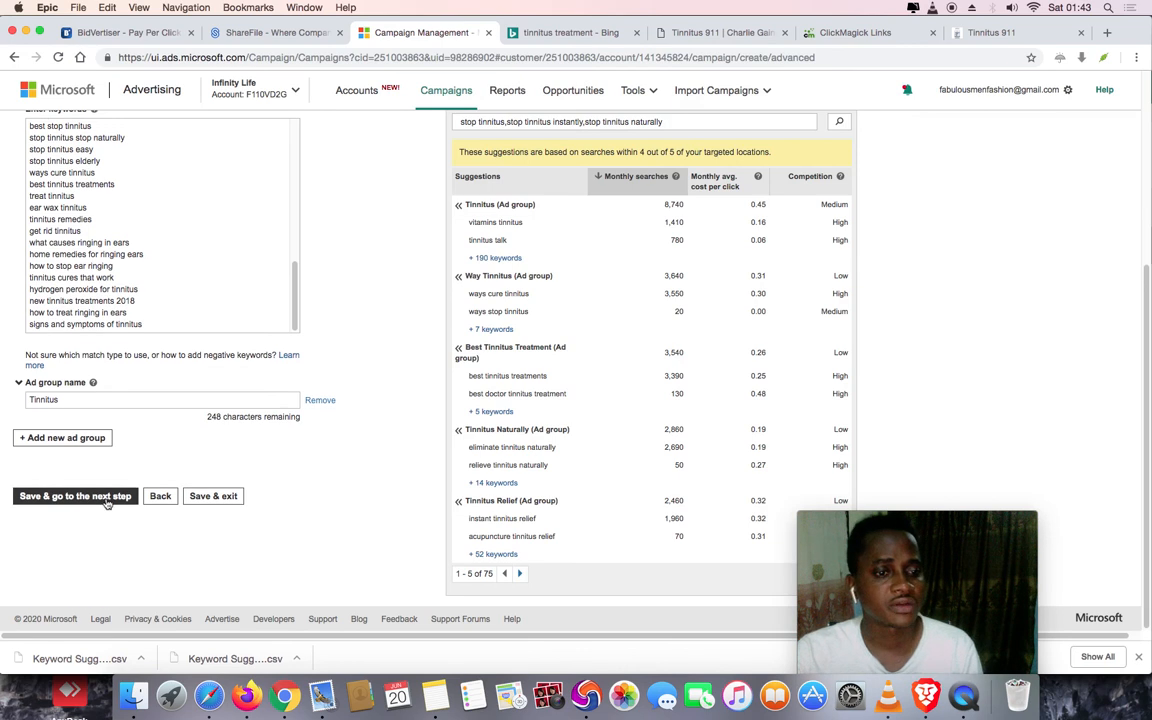
pyautogui.click(107, 503)
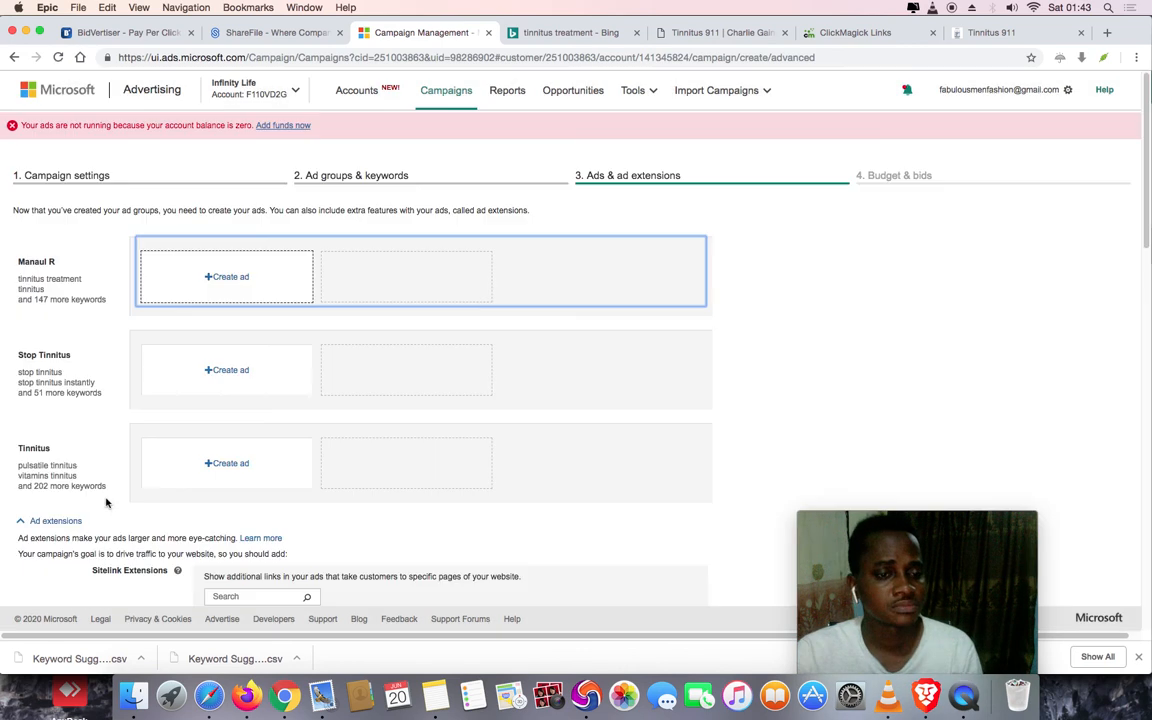
# Start an ad for the Manaul R group, using the Tinnitus 911 page address up to difference_ko.php, without tracking parameters, as its final URL
pyautogui.click(242, 280)
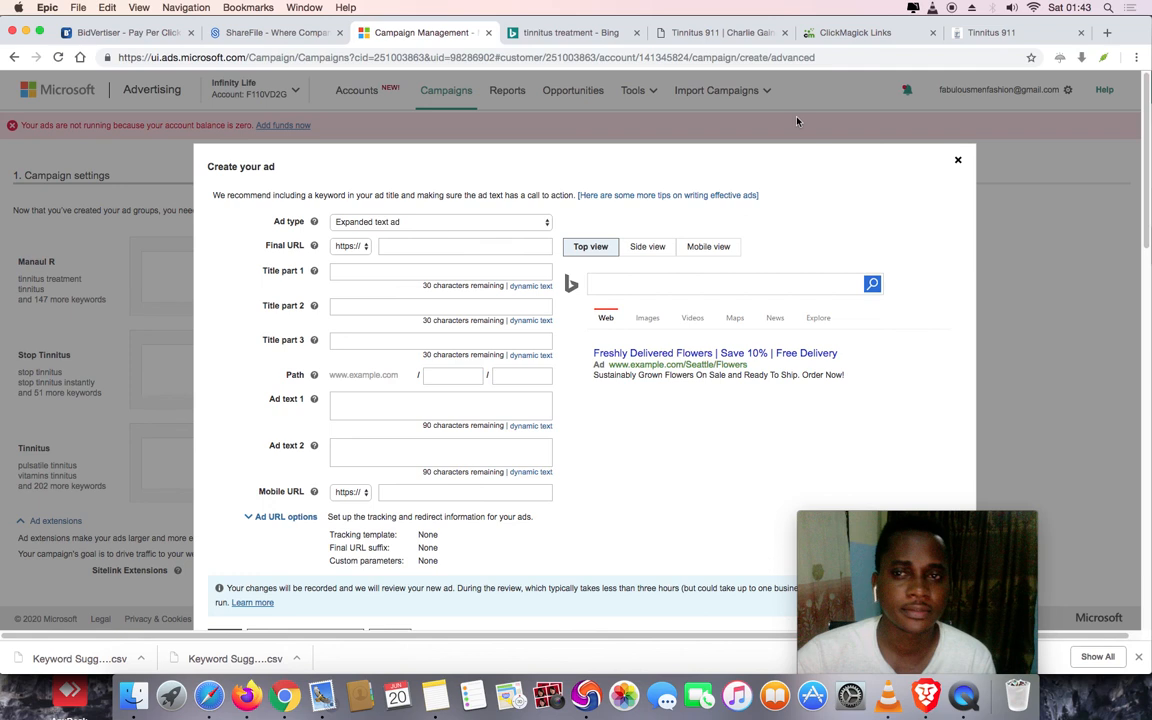
pyautogui.click(986, 36)
pyautogui.click(298, 57)
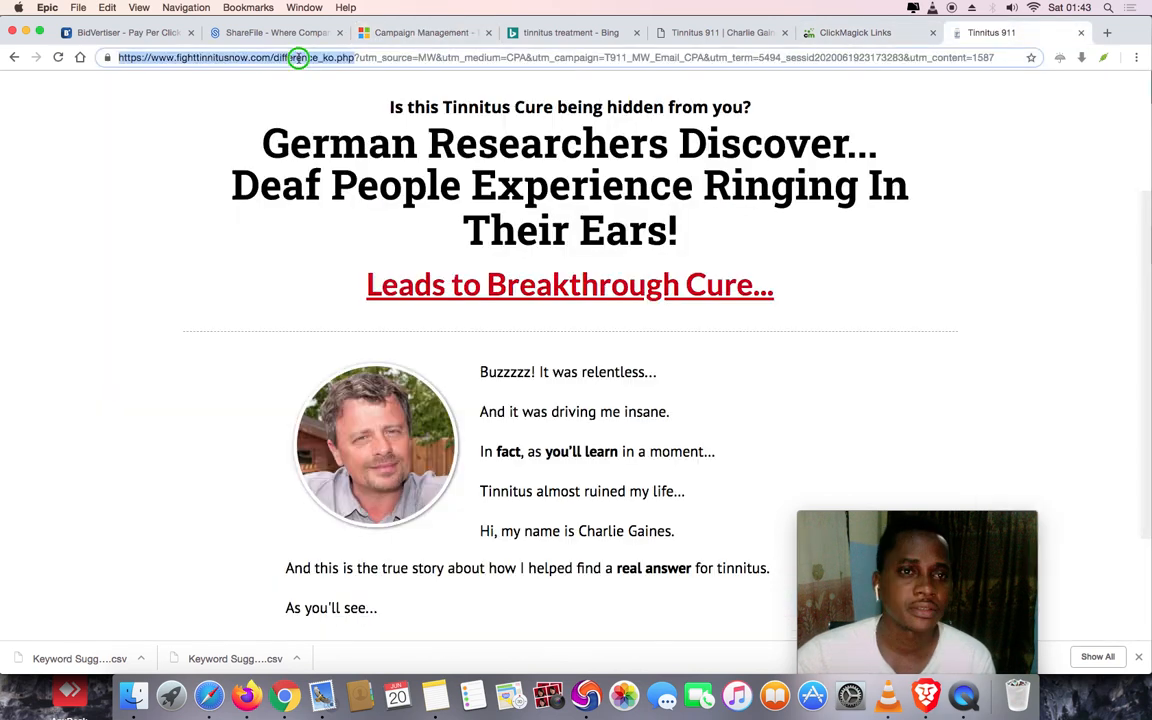
pyautogui.rightClick(302, 59)
pyautogui.click(336, 138)
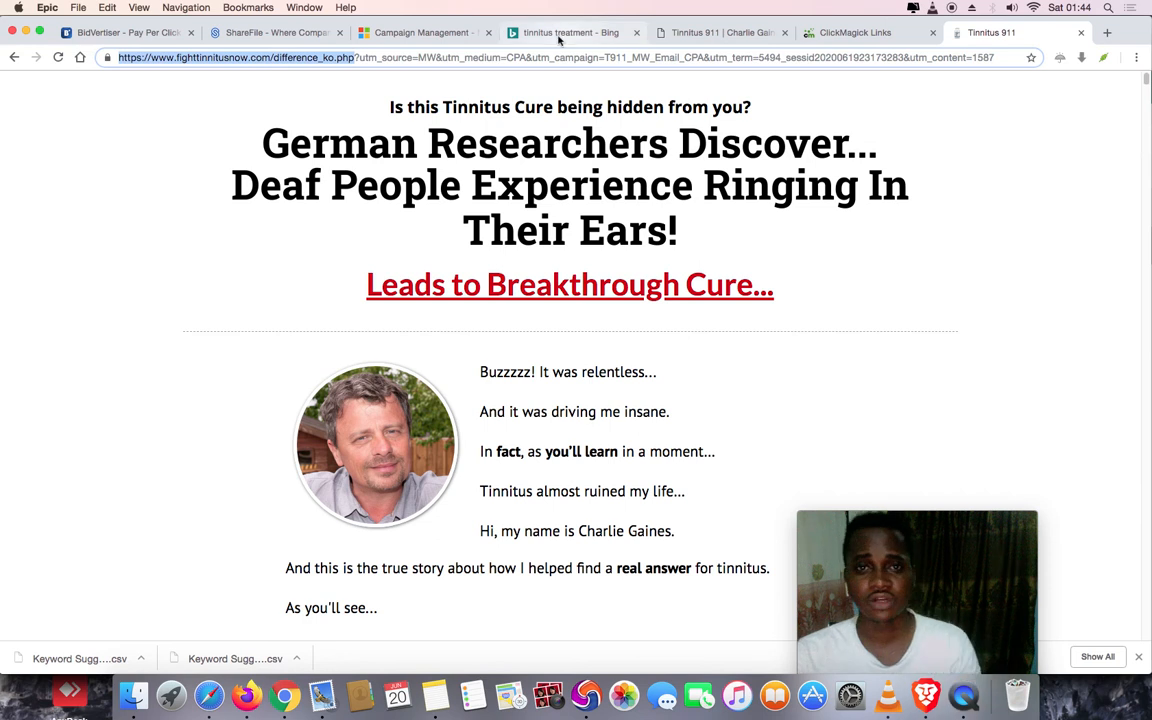
pyautogui.click(430, 37)
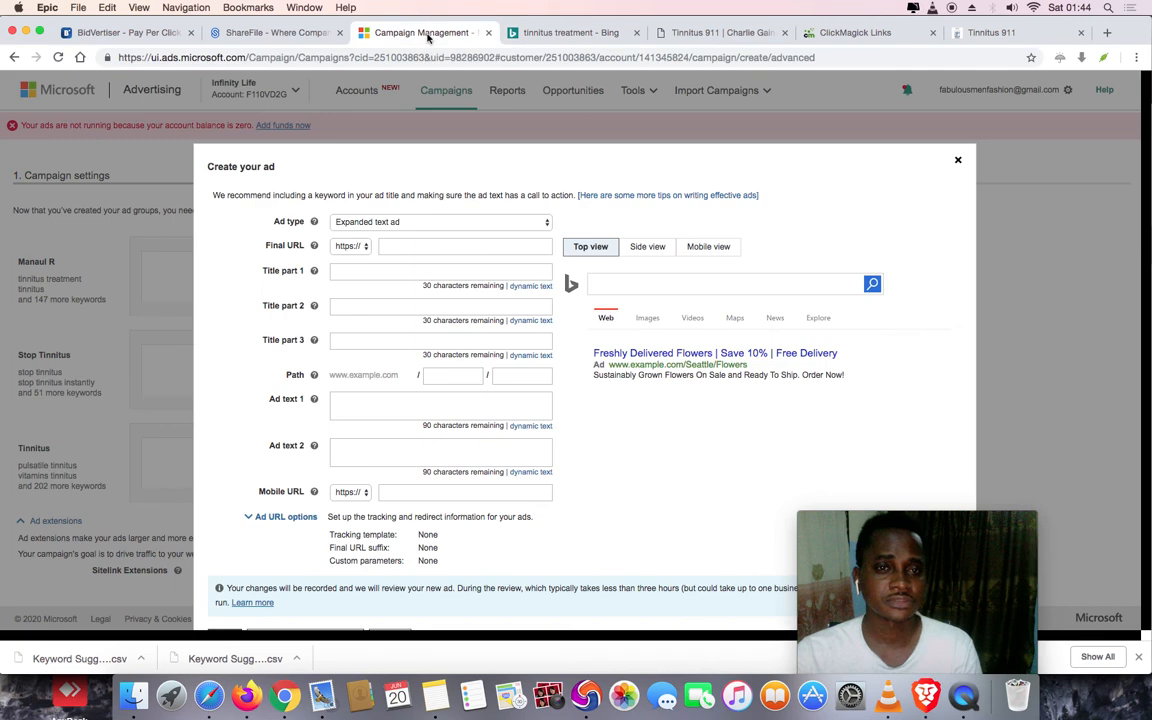
pyautogui.click(432, 247)
pyautogui.press('super+v')
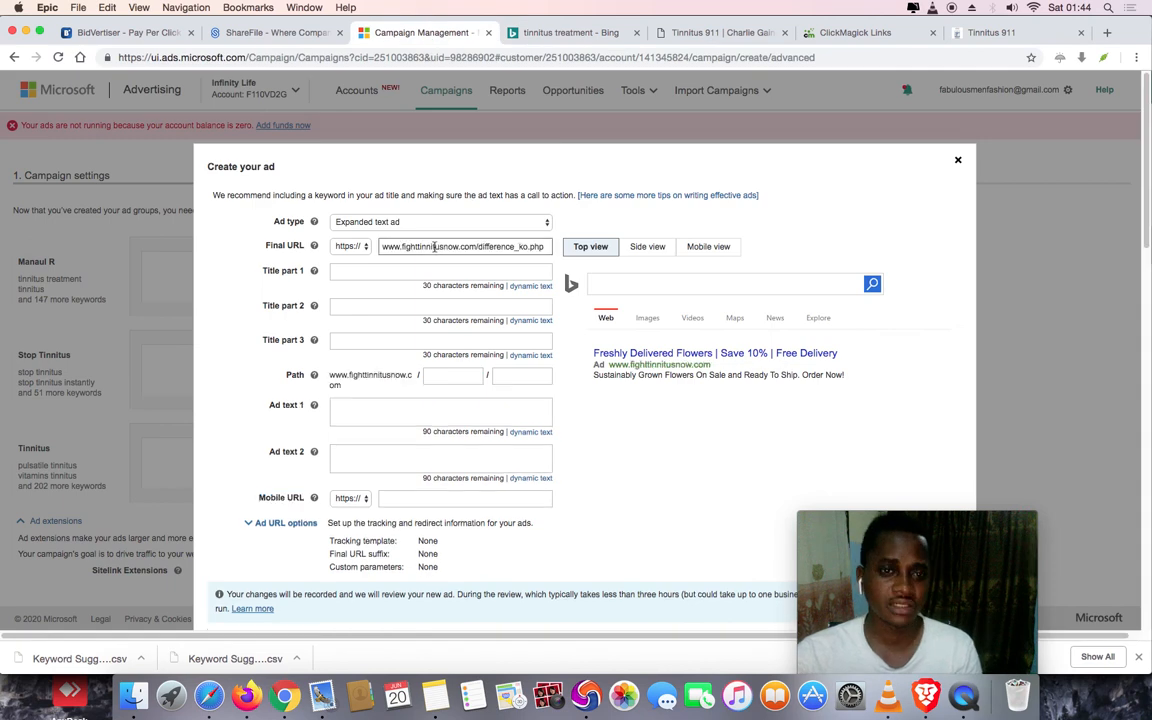
pyautogui.click(403, 247)
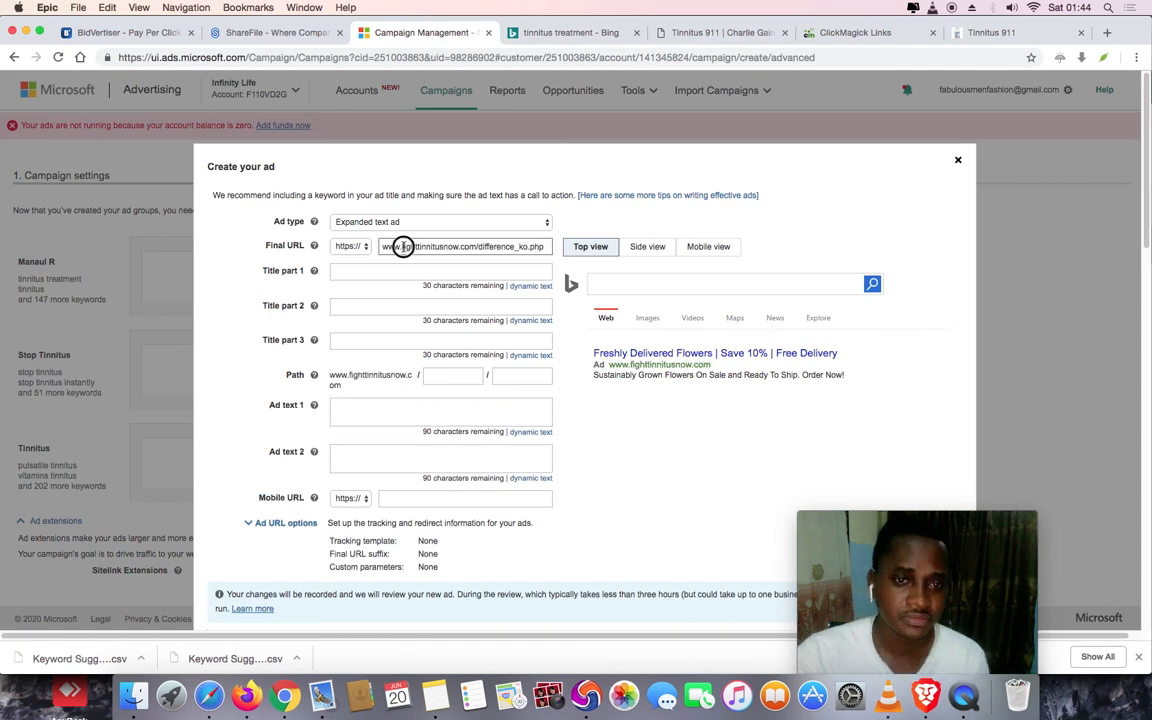
pyautogui.press('BackSpace')
pyautogui.write('F')
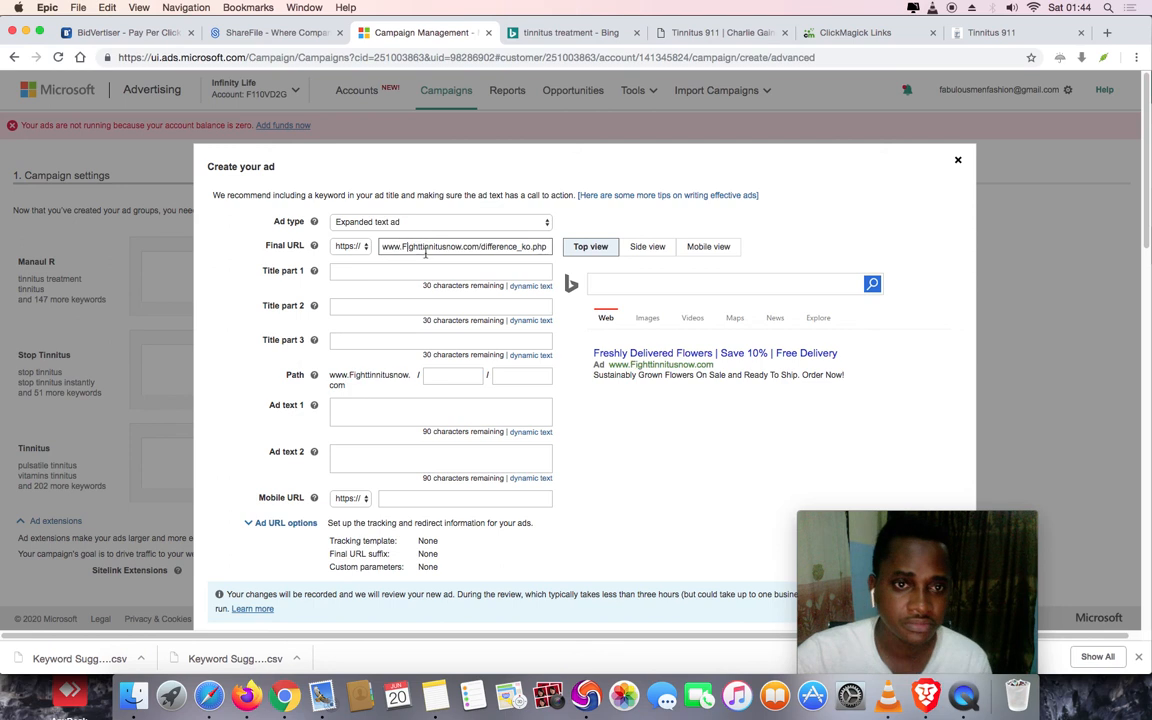
pyautogui.click(421, 247)
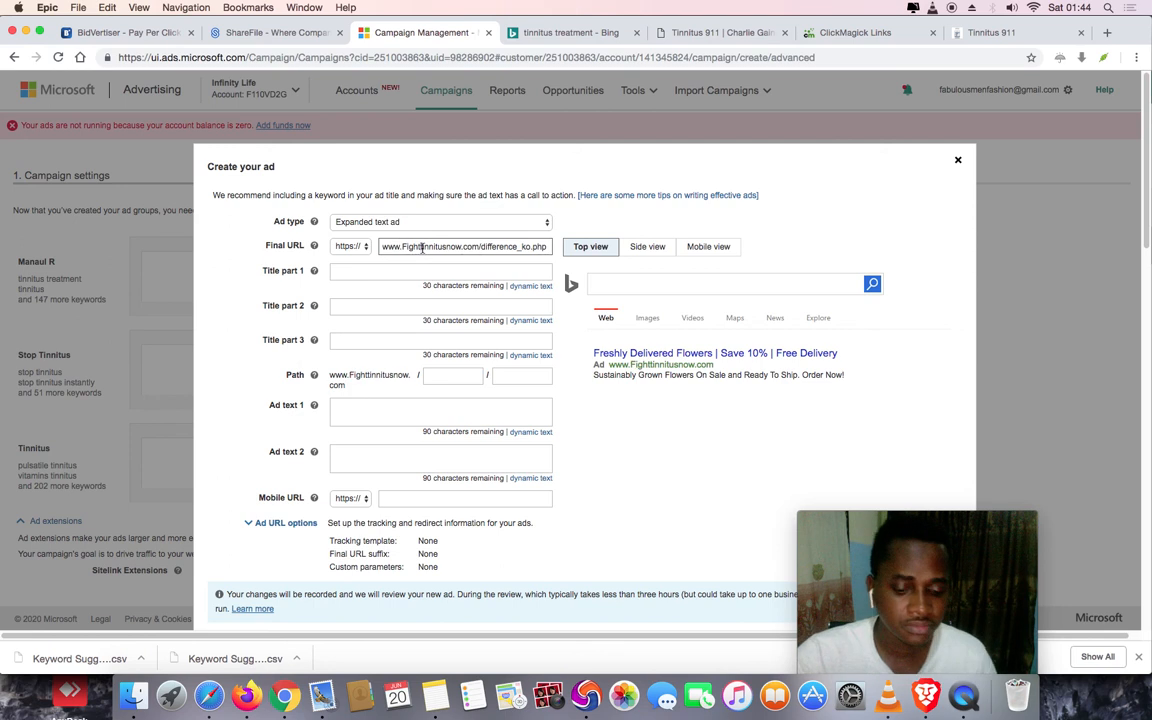
pyautogui.press('BackSpace')
pyautogui.write('T')
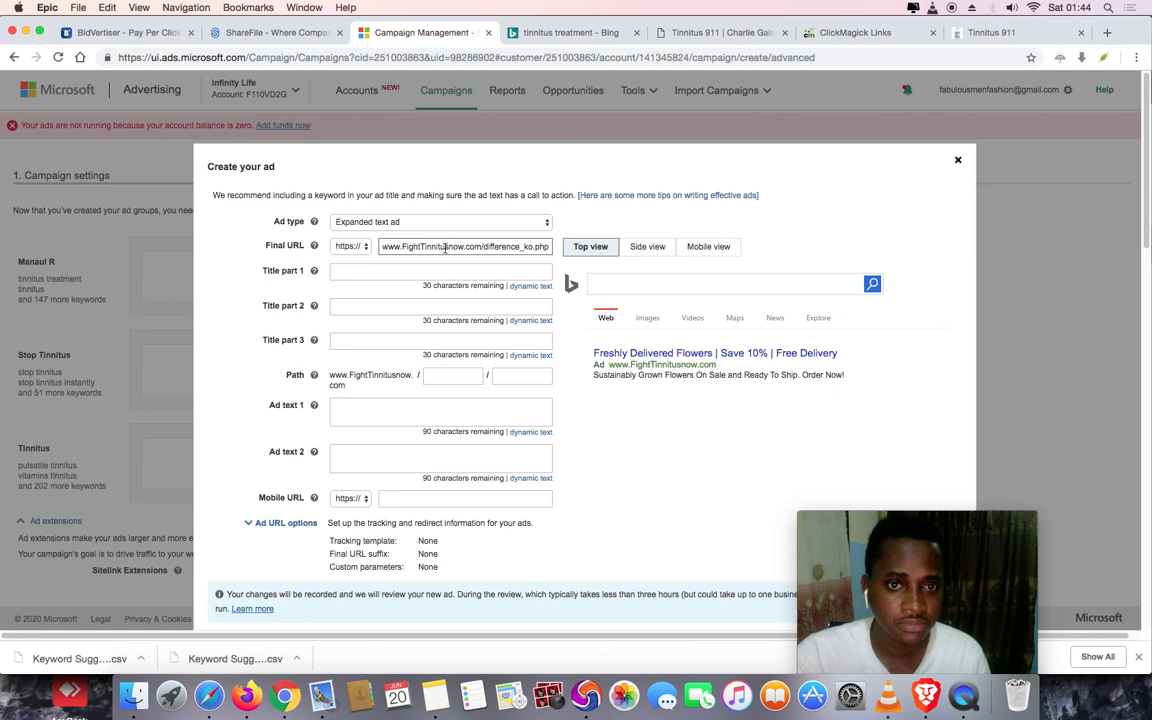
pyautogui.click(450, 248)
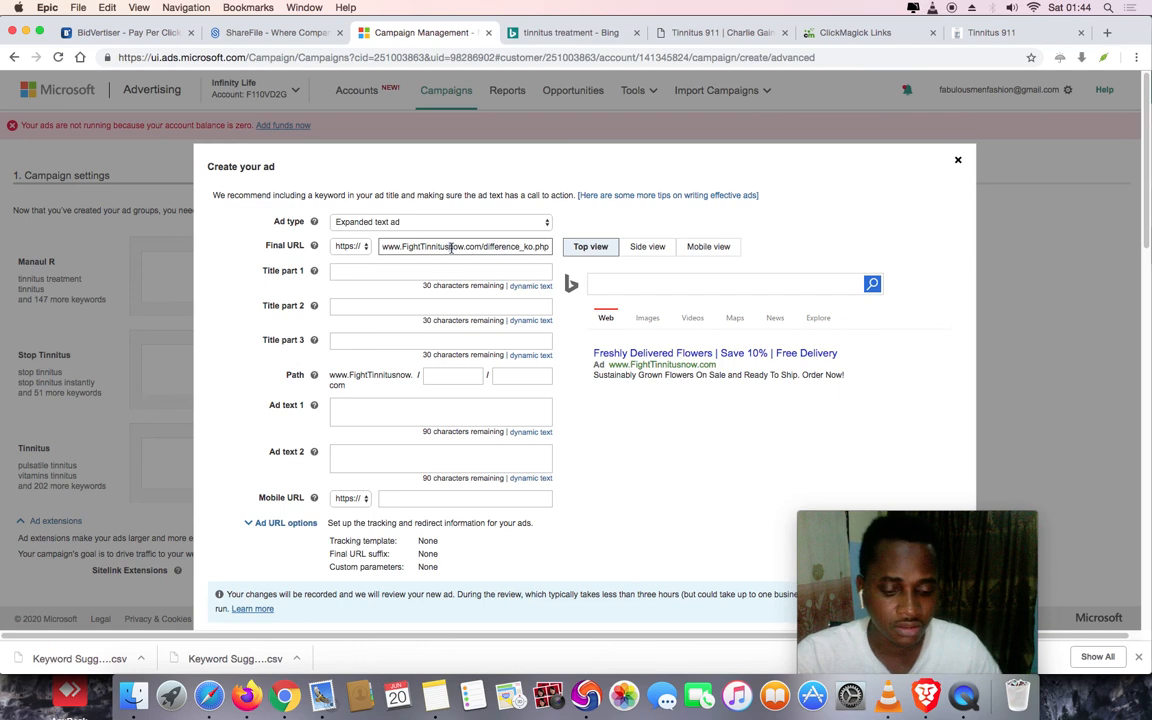
pyautogui.hotkey('shift', 'Right')
pyautogui.write('N')
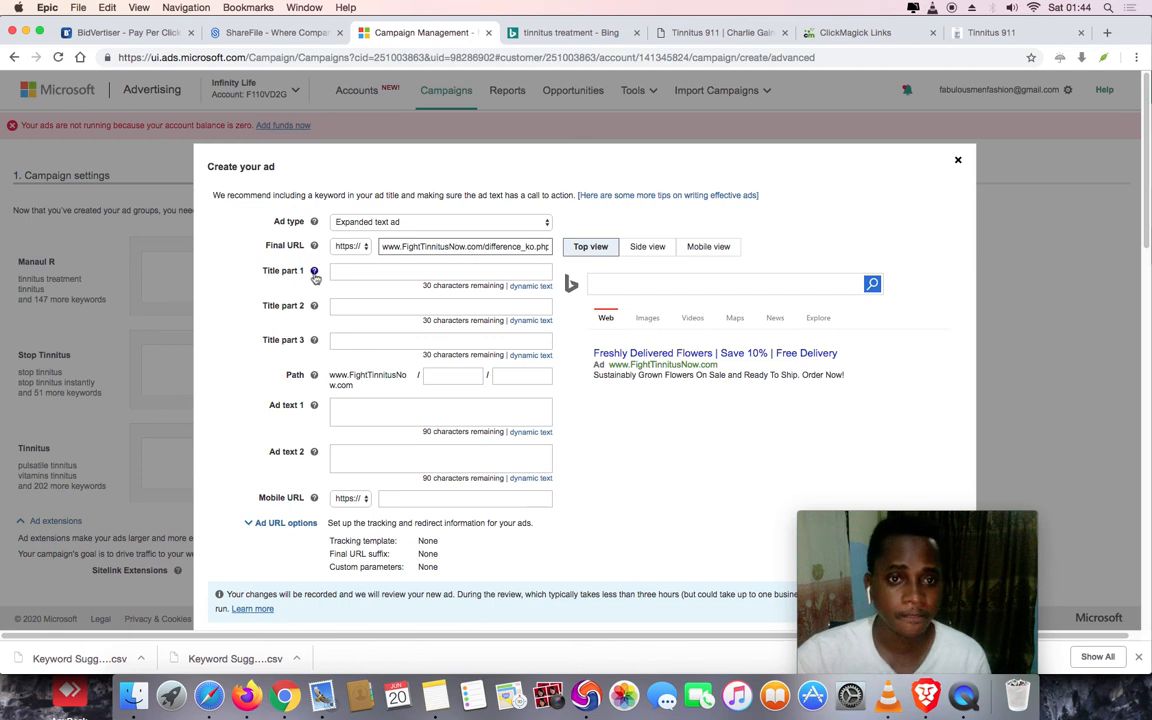
# Set the ad's title part 1 to "Are you suffering w/ Tinnitus?"
pyautogui.click(406, 270)
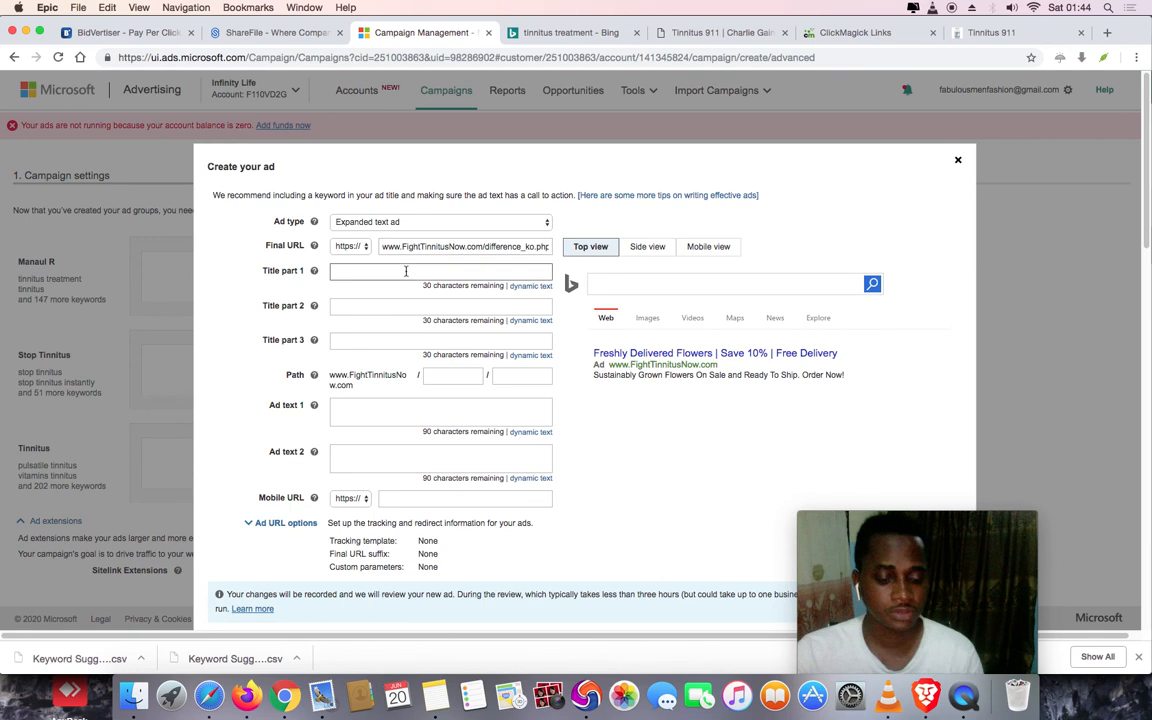
pyautogui.write('Are you s')
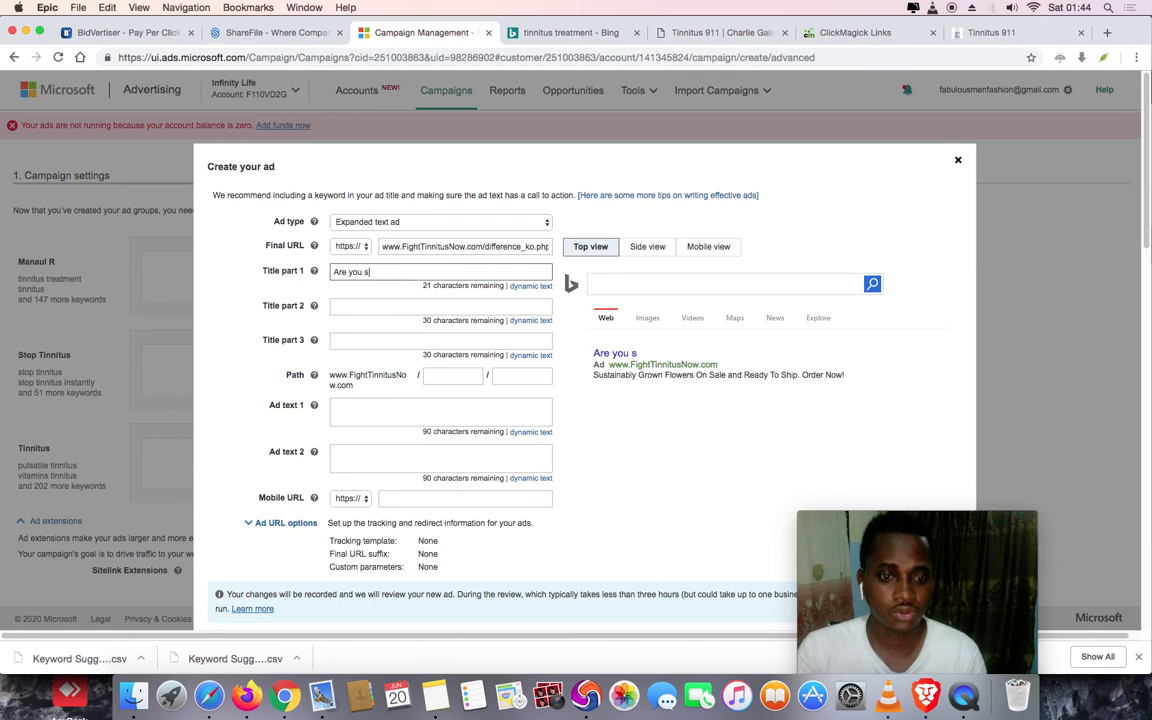
pyautogui.write('urfering 1')
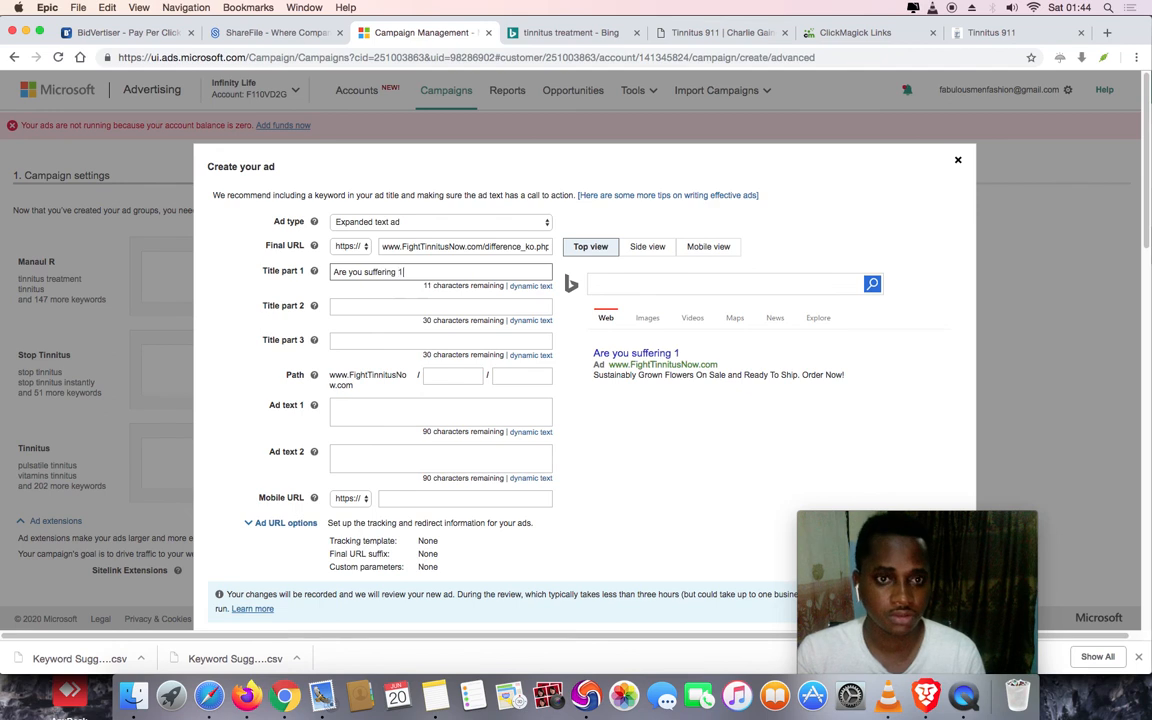
pyautogui.write('/')
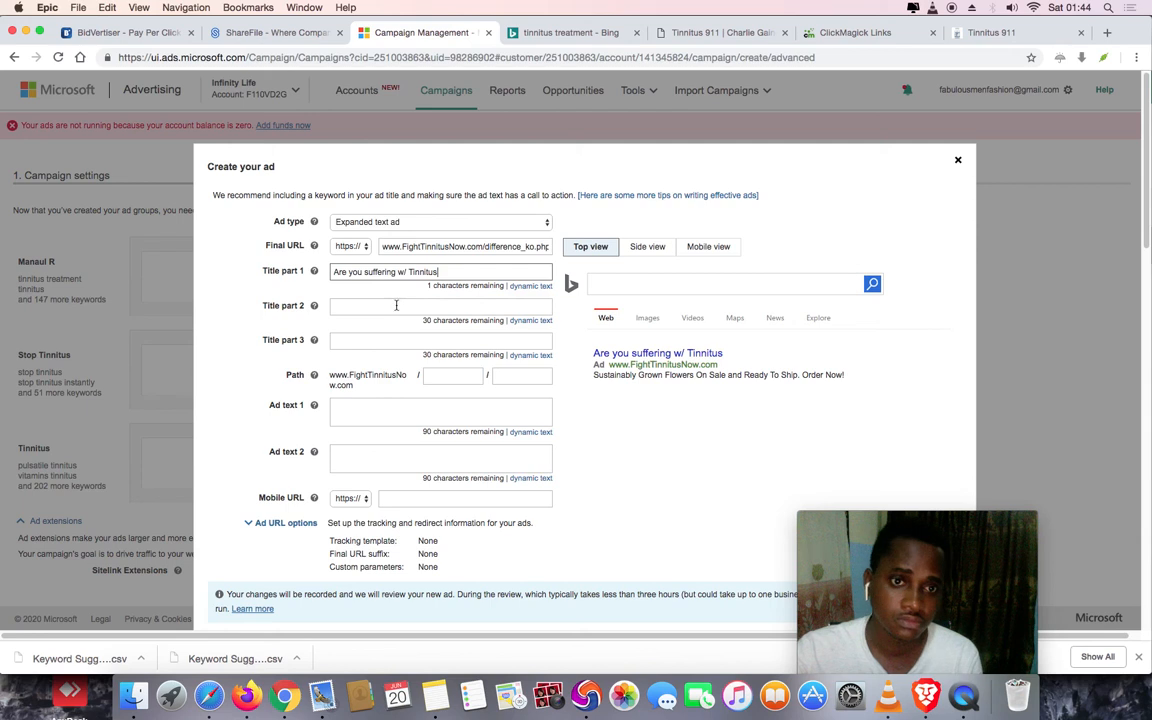
pyautogui.write('?')
# Try "Amazing Natural Solution Available Now" as the ad's title part 2
pyautogui.click(395, 310)
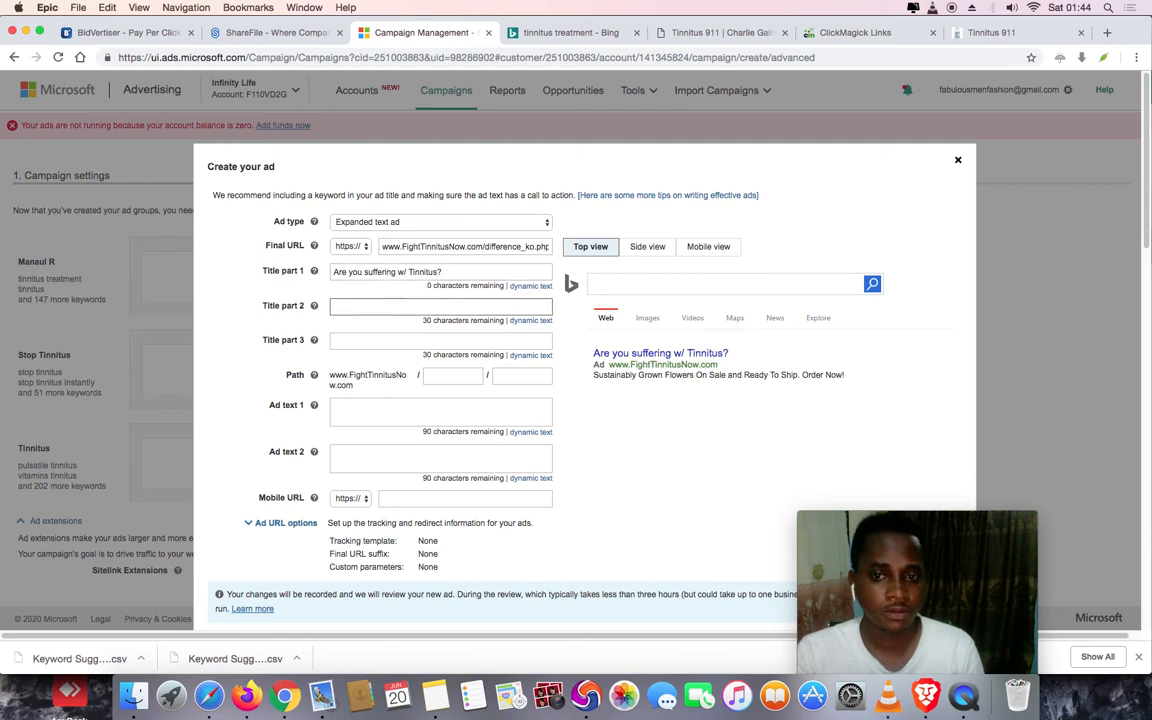
pyautogui.write('here')
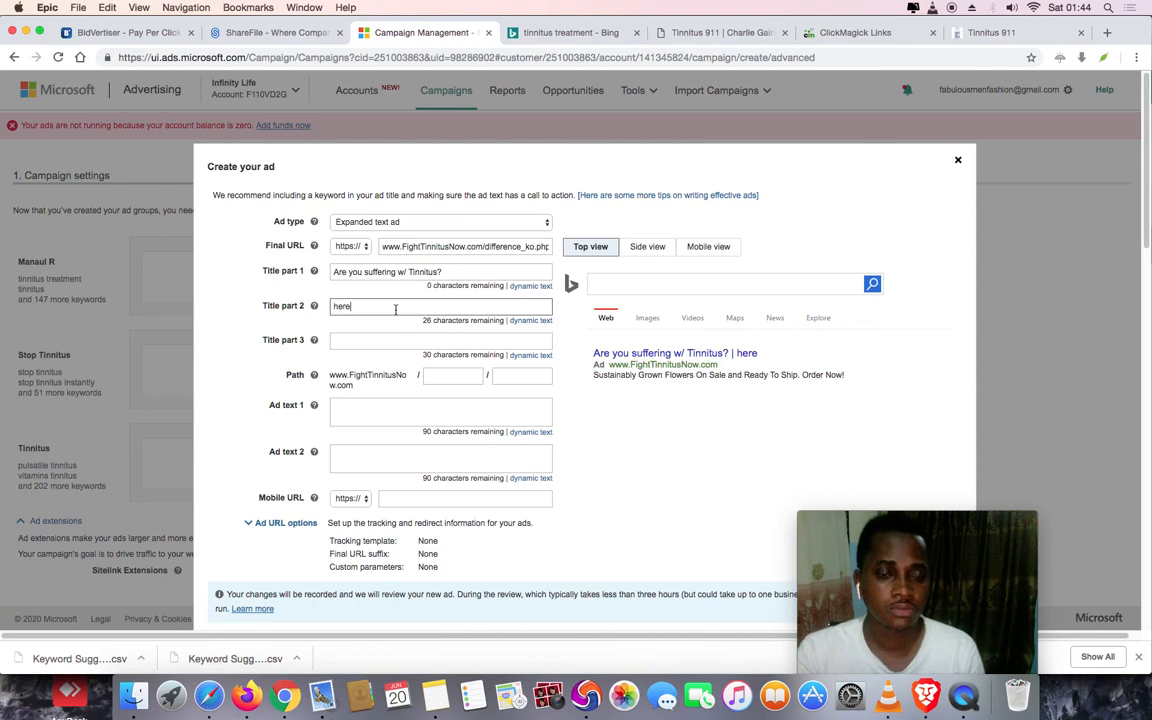
pyautogui.press('BackSpace')
pyautogui.press('BackSpace')
pyautogui.press('BackSpace')
pyautogui.press('BackSpace')
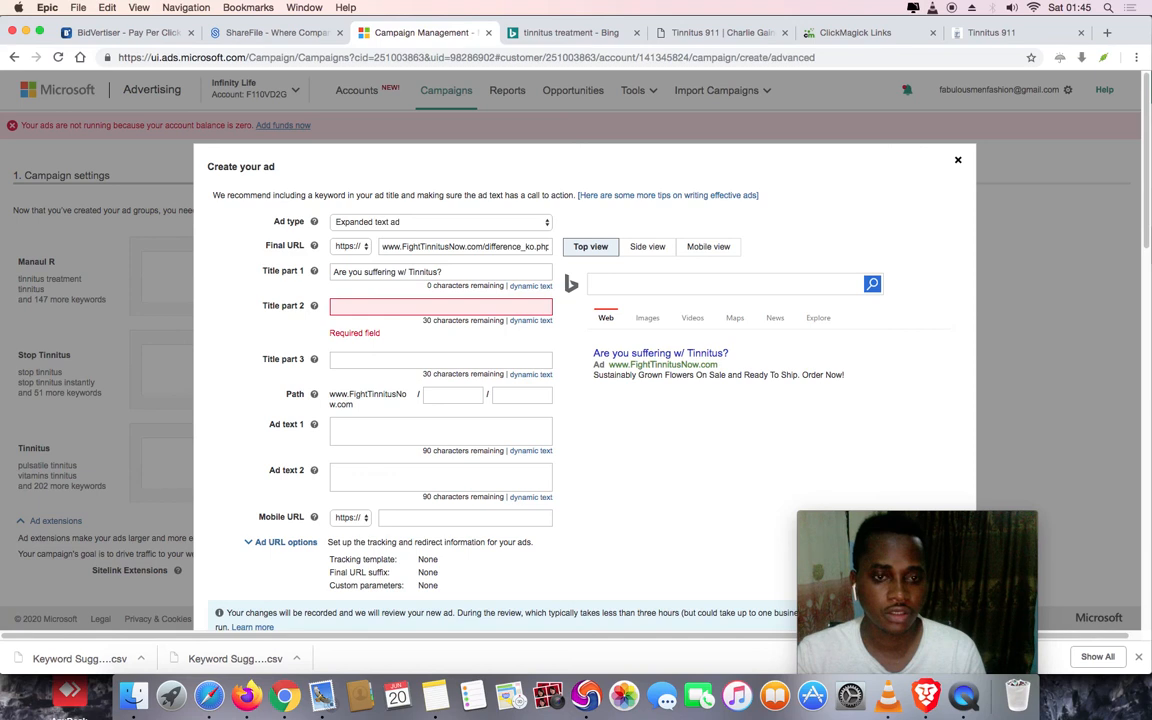
pyautogui.write('Amazing Natural Solution Available')
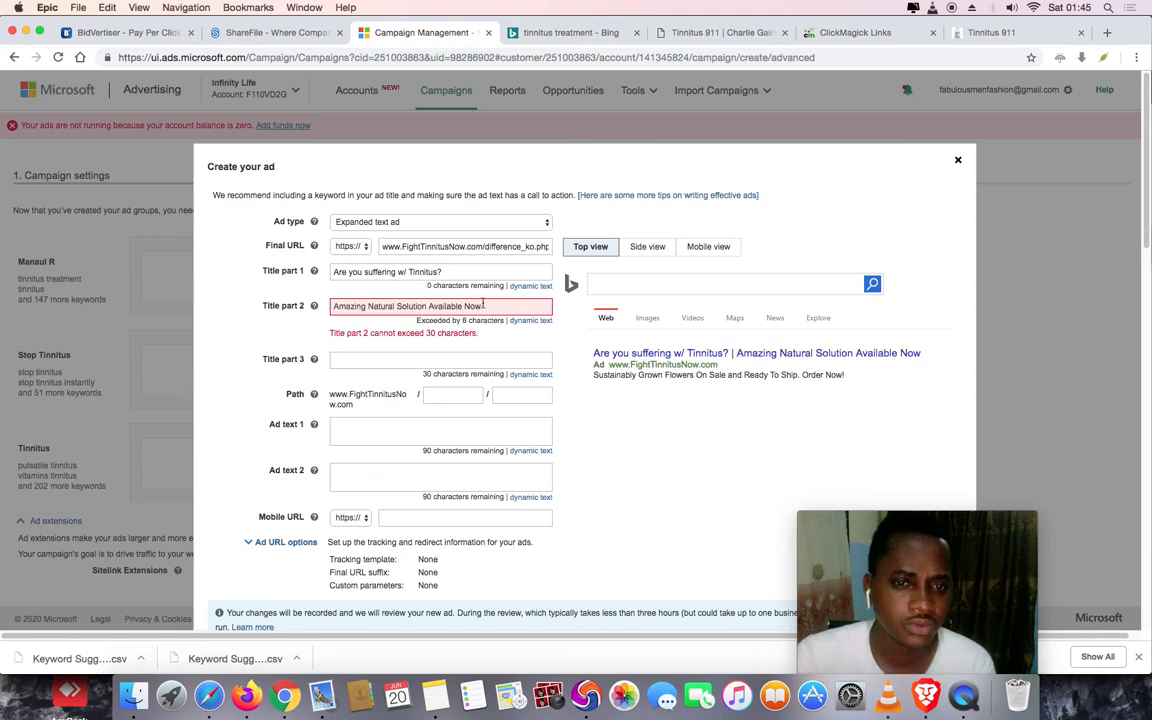
# Replace the text of title part 2 with "Here is Your Solution"
pyautogui.moveTo(486, 307); pyautogui.dragTo(333, 307)
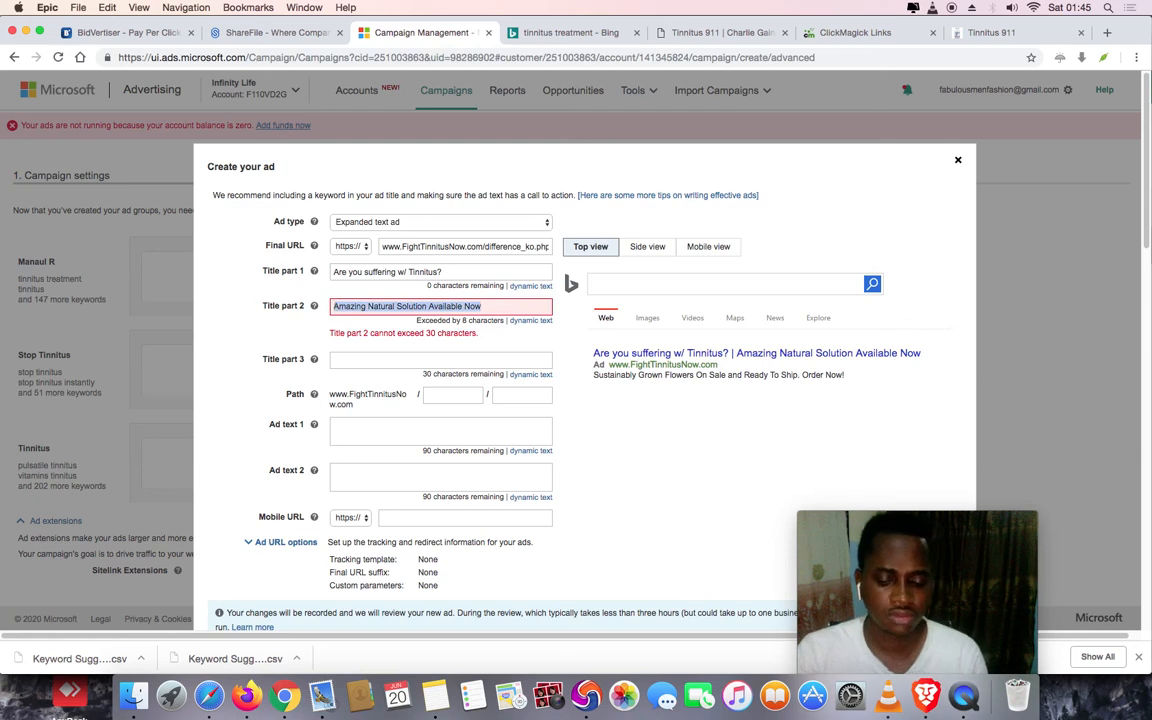
pyautogui.write('Here i')
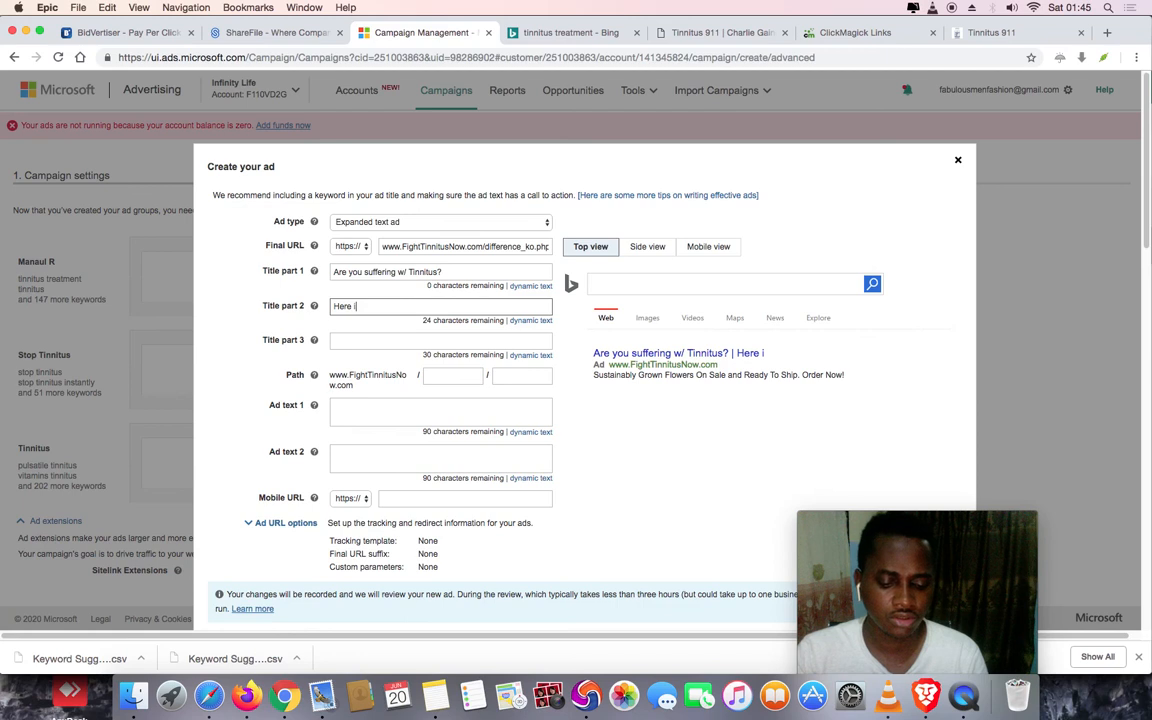
pyautogui.write('s Your Solution')
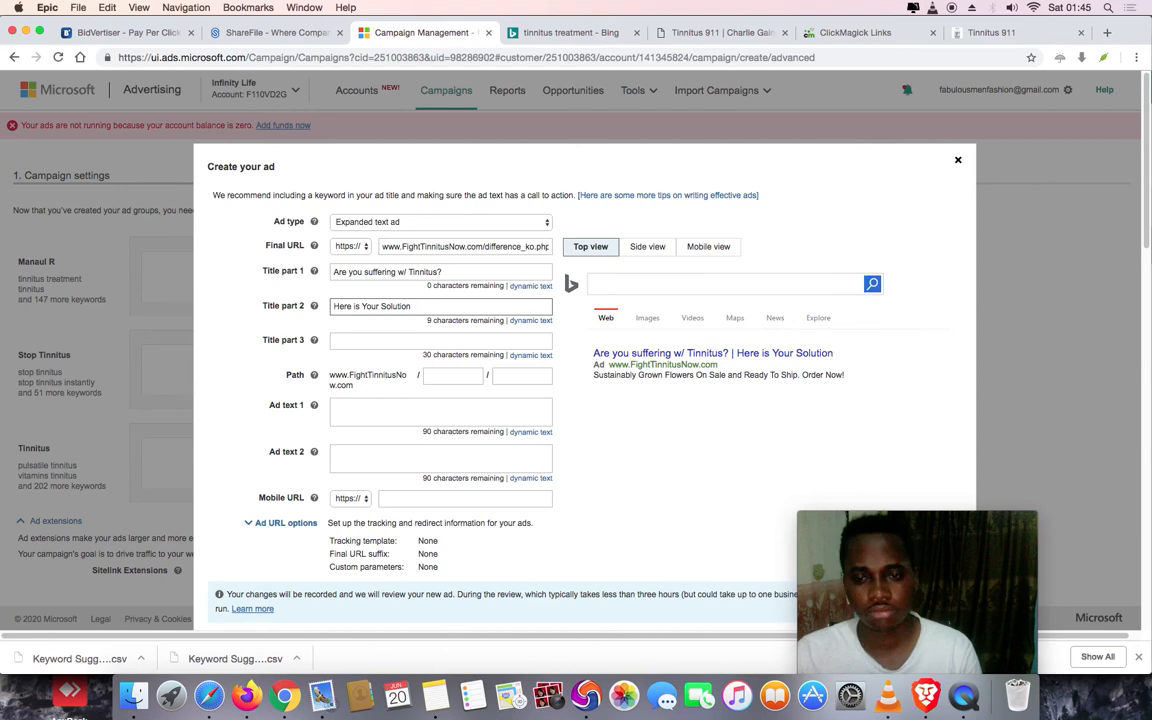
# Try "Now" as the ad's title part 3 and check the dynamic text placeholders offered for title part 1
pyautogui.click(351, 342)
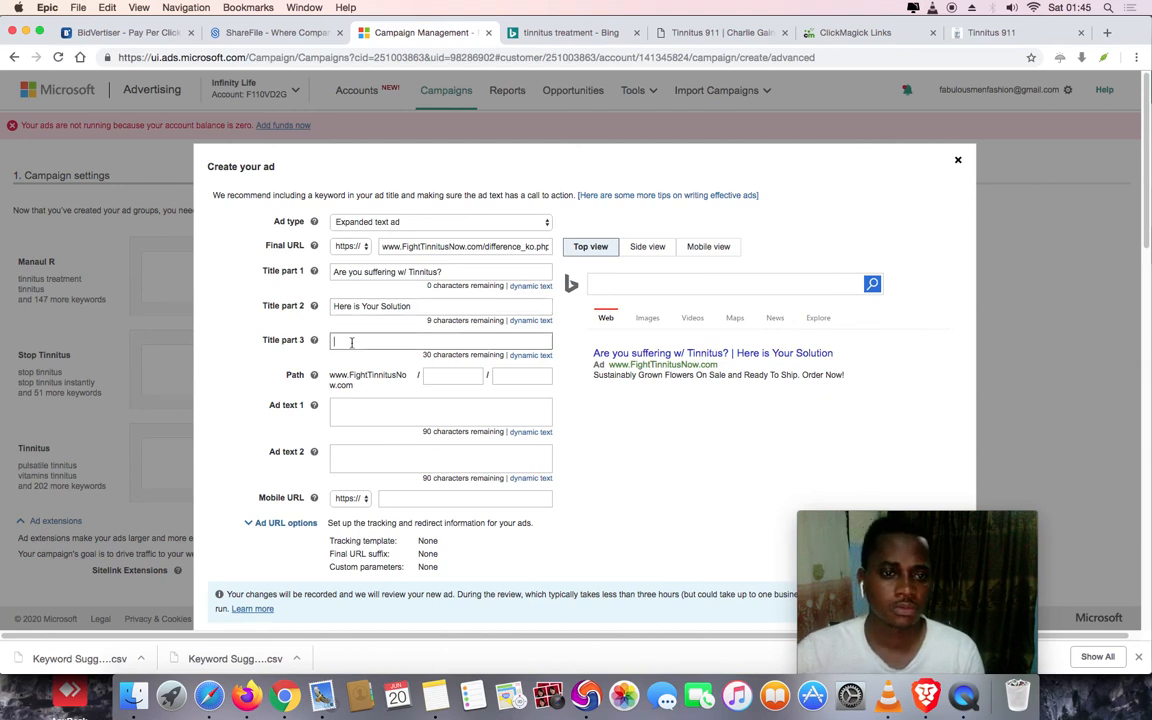
pyautogui.write('Now')
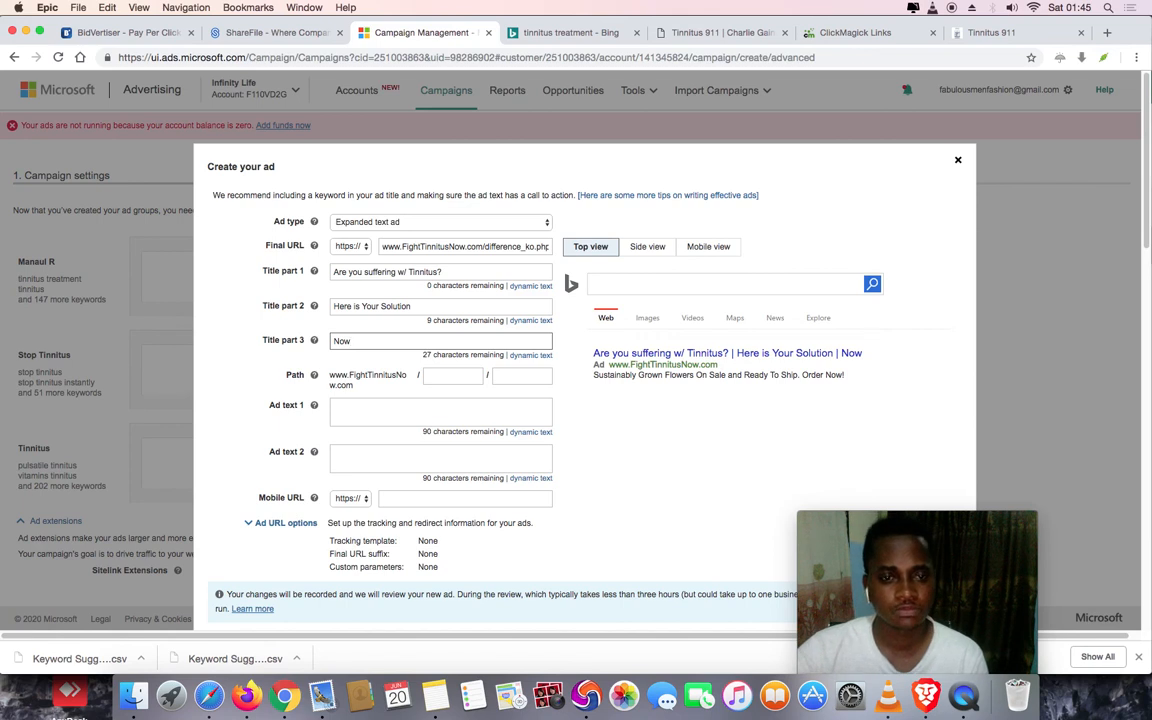
pyautogui.click(529, 286)
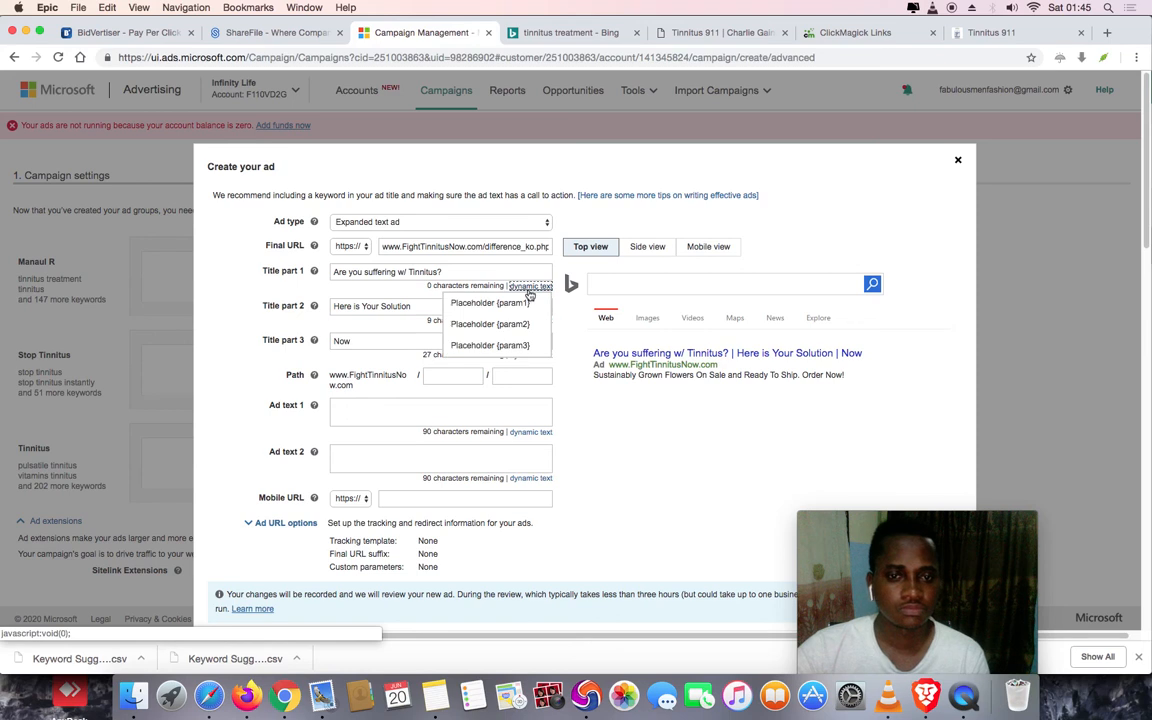
pyautogui.click(415, 307)
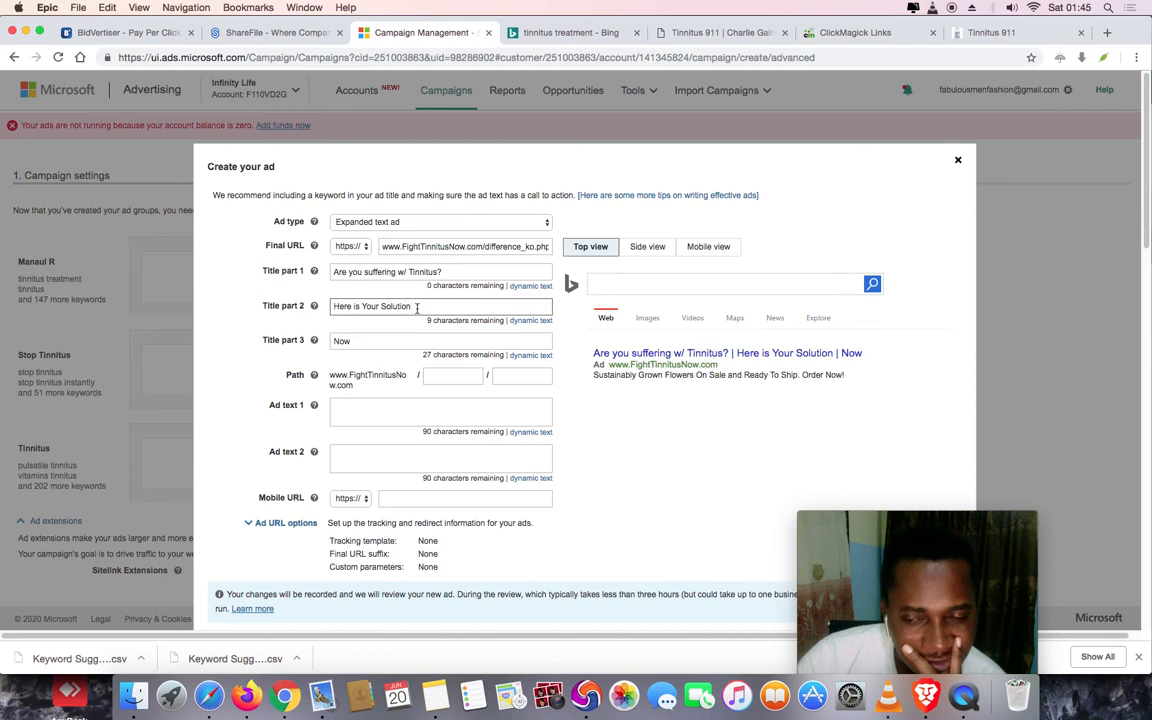
# Replace the text of title part 3 with "(June 2020)"
pyautogui.doubleClick(336, 340)
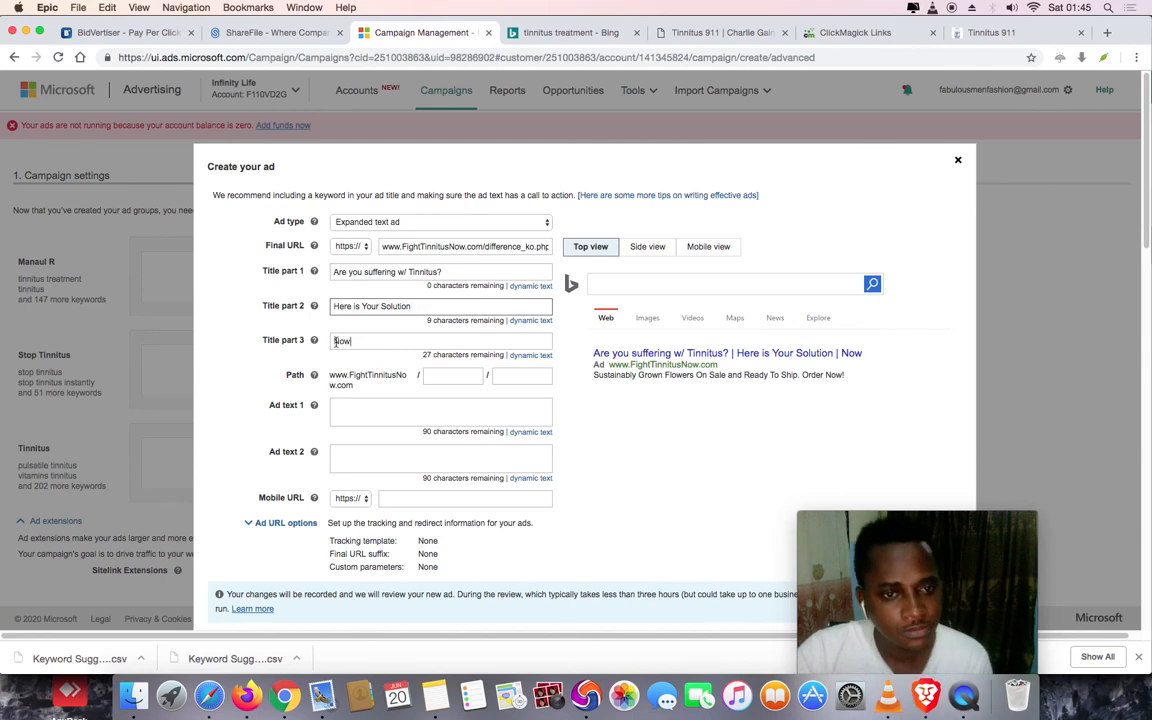
pyautogui.moveTo(346, 340); pyautogui.dragTo(332, 339)
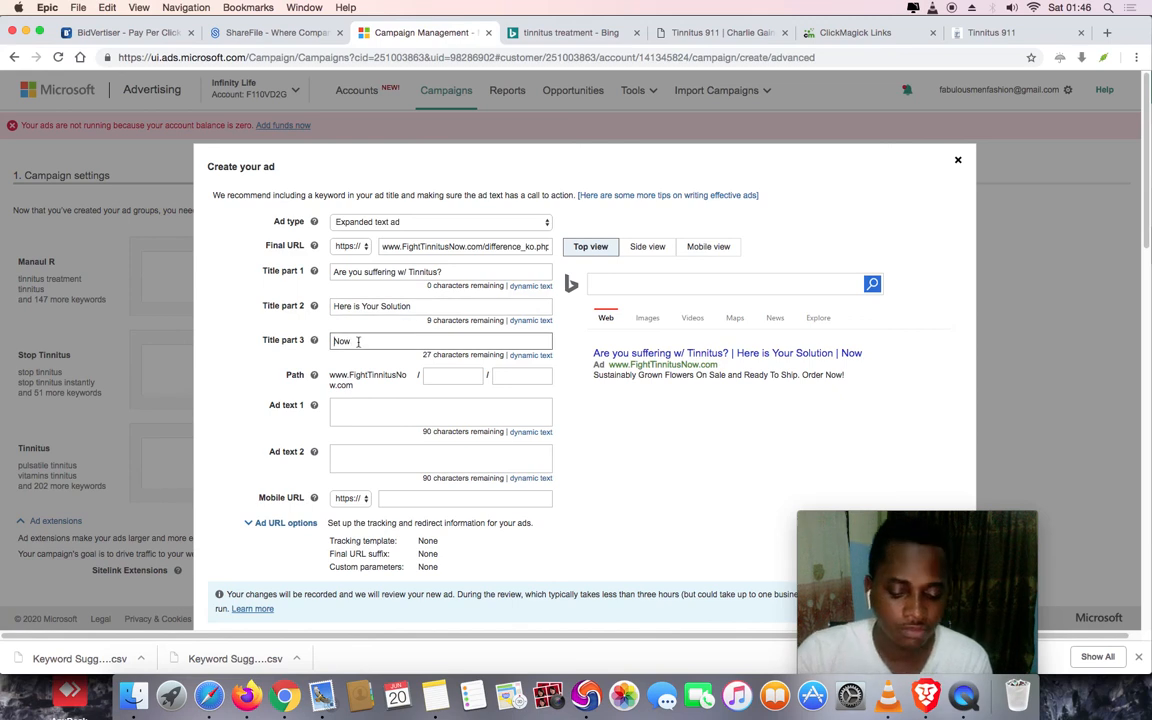
pyautogui.press('BackSpace')
pyautogui.press('BackSpace')
pyautogui.press('BackSpace')
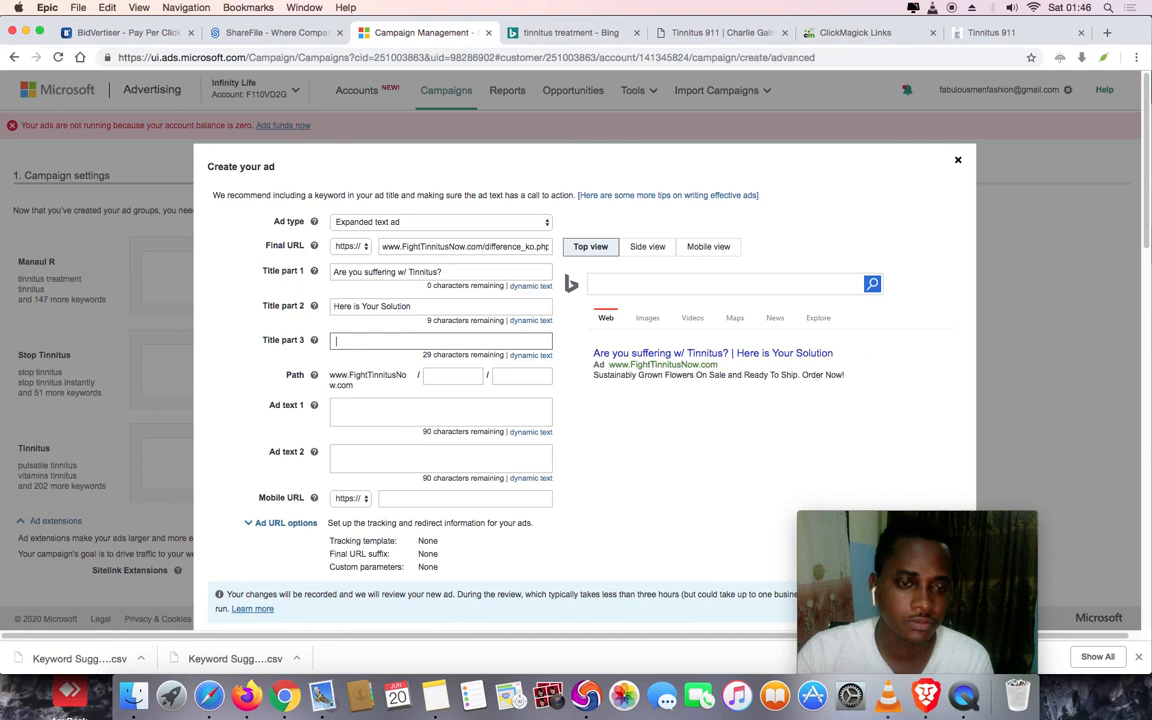
pyautogui.write('20202')
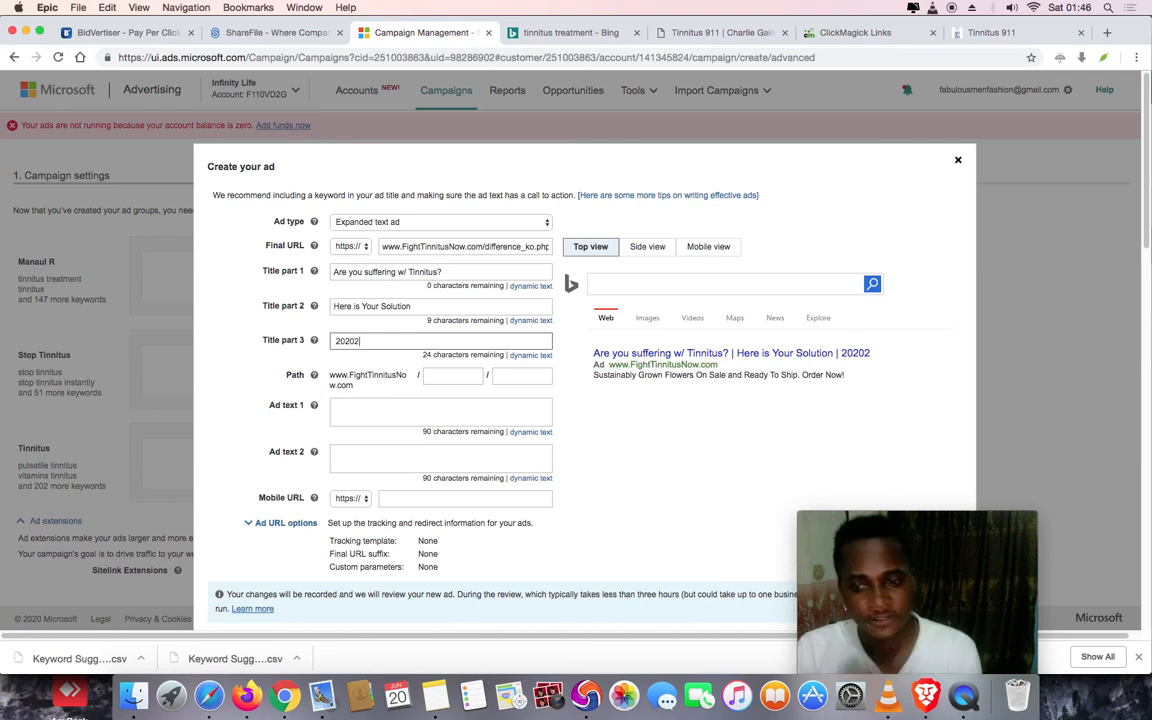
pyautogui.press('BackSpace')
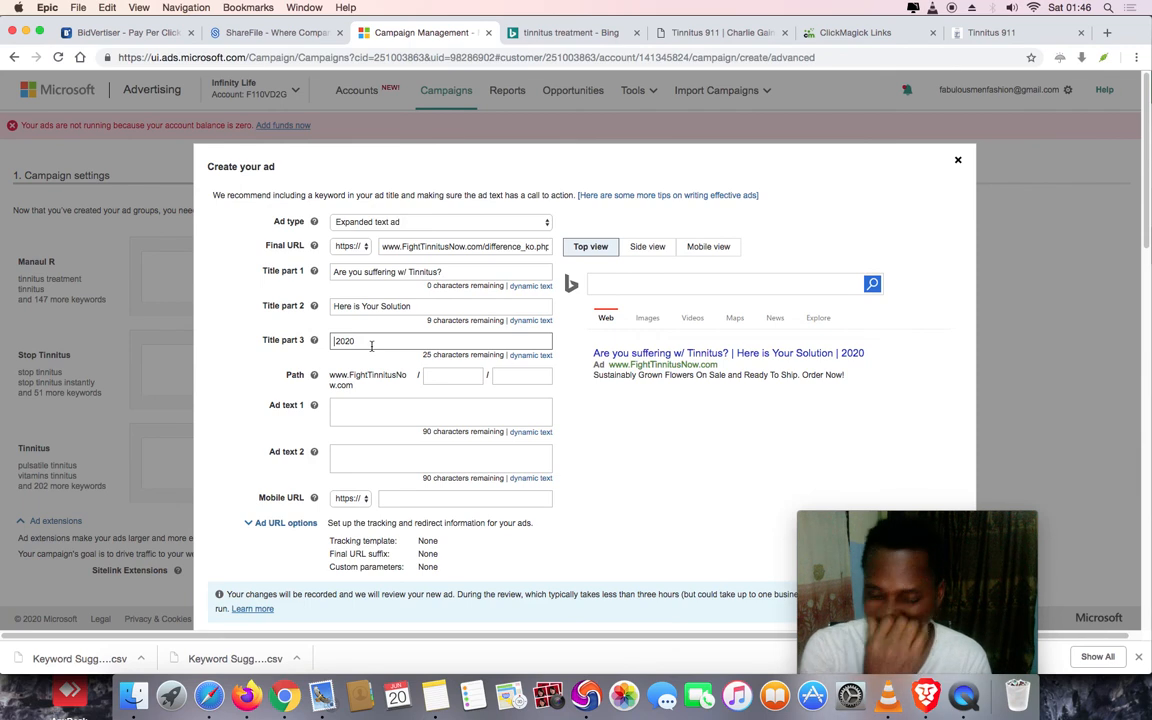
pyautogui.write('June')
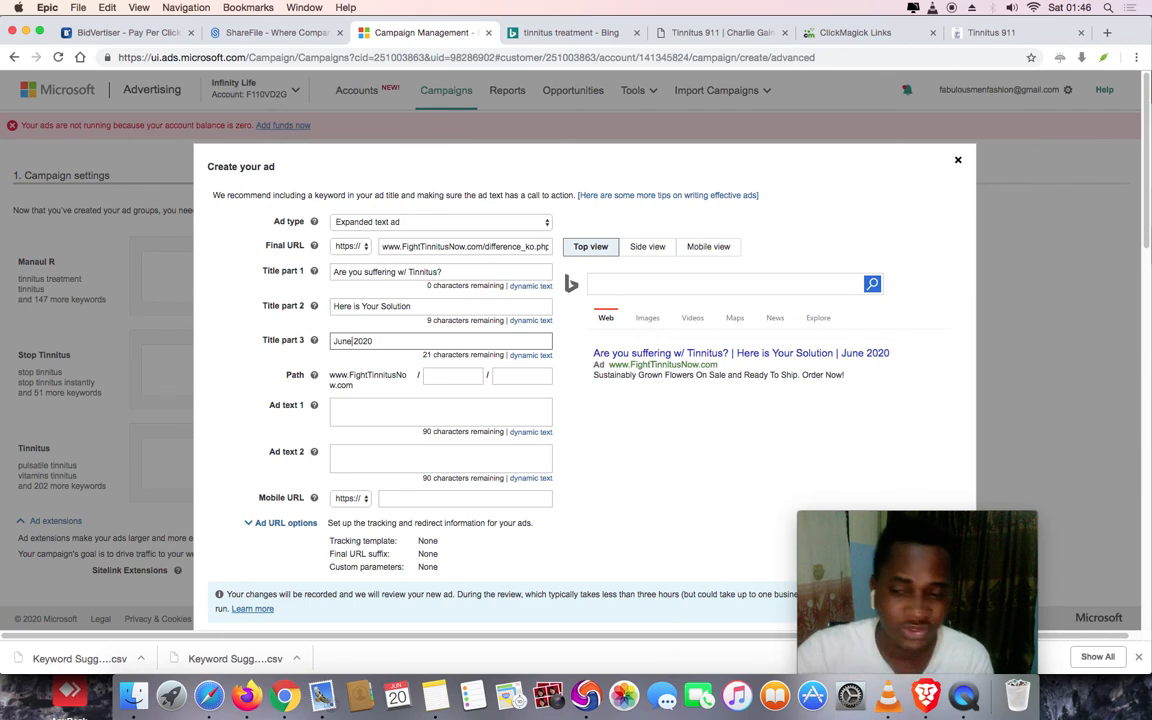
pyautogui.click(400, 343)
pyautogui.write(')')
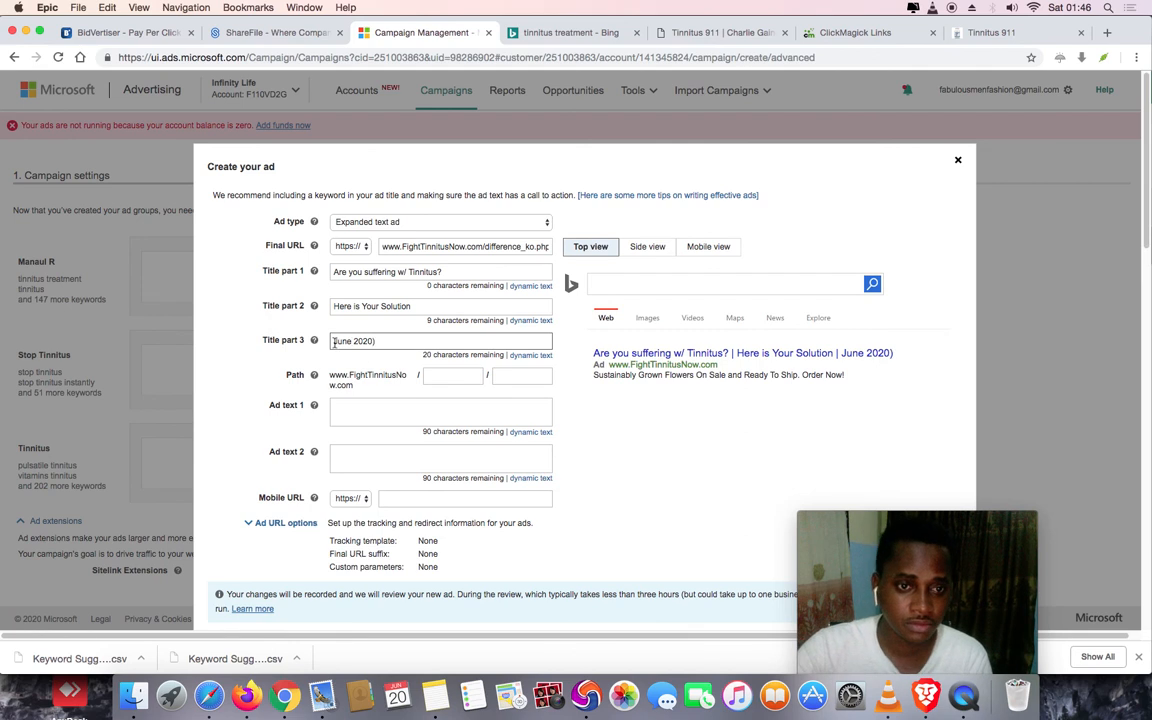
pyautogui.write('(')
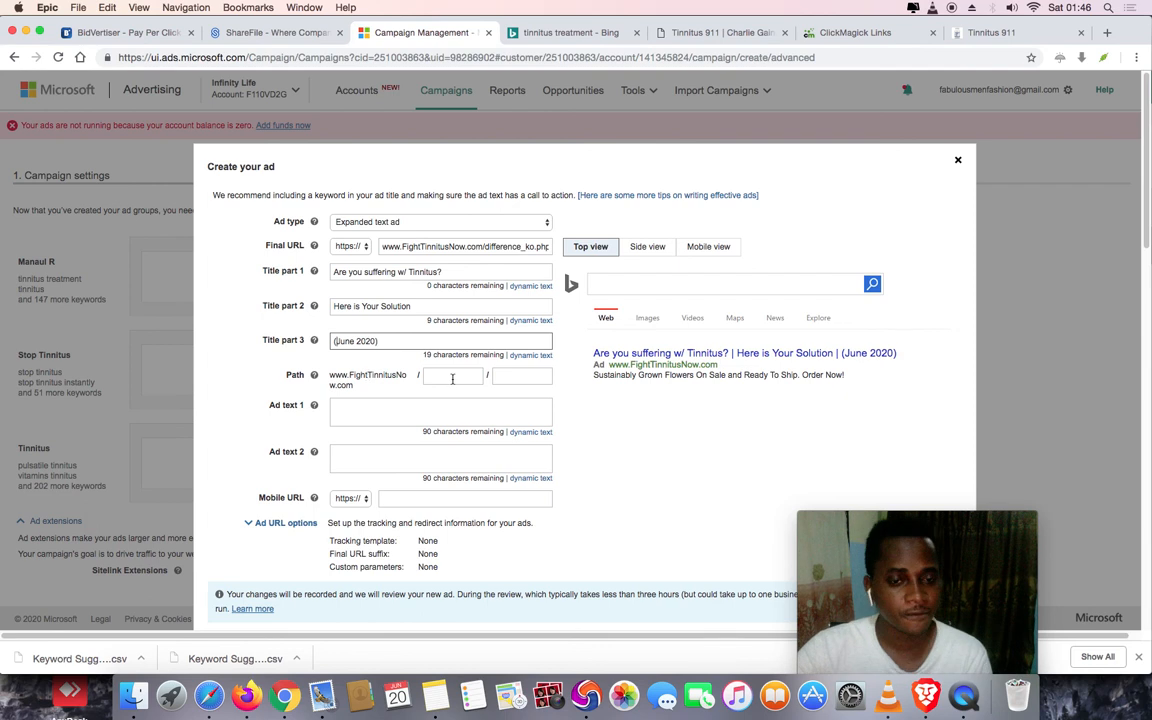
# Set ad text 1 to "Get rid of that annoying ringing or Noise in Your ears Now with this Natural Solution"
pyautogui.click(402, 412)
pyautogui.write('Get rid of that annoyinf')
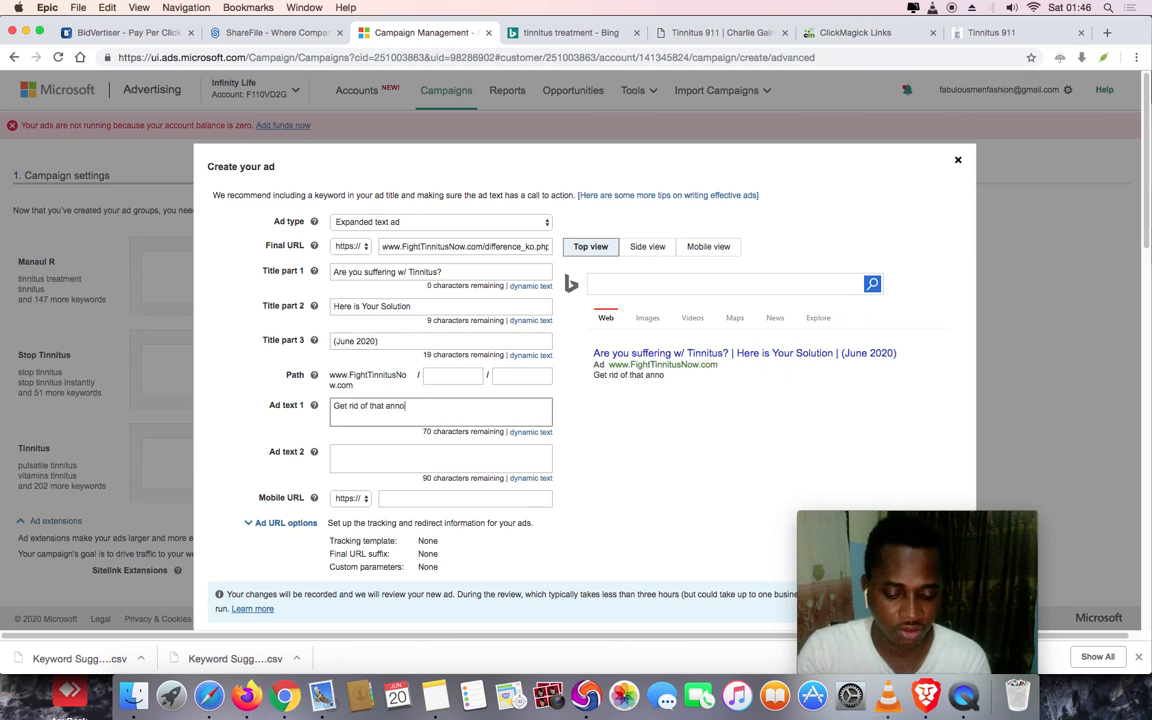
pyautogui.press('BackSpace')
pyautogui.press('BackSpace')
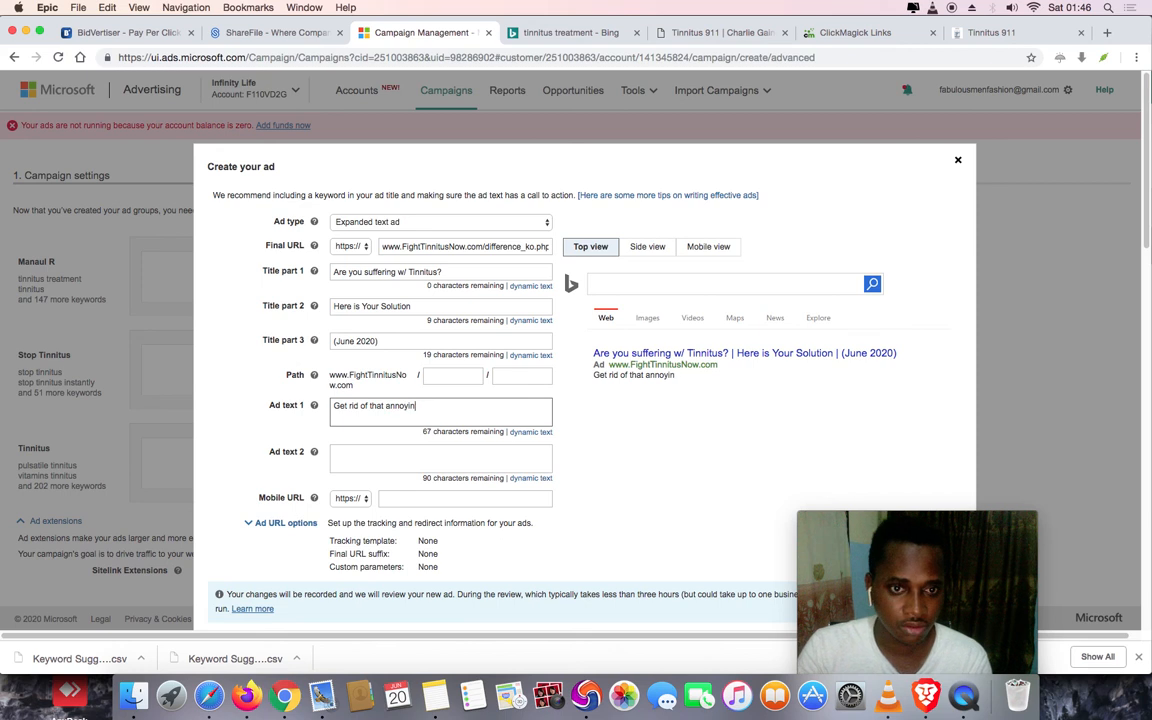
pyautogui.write('g ringi')
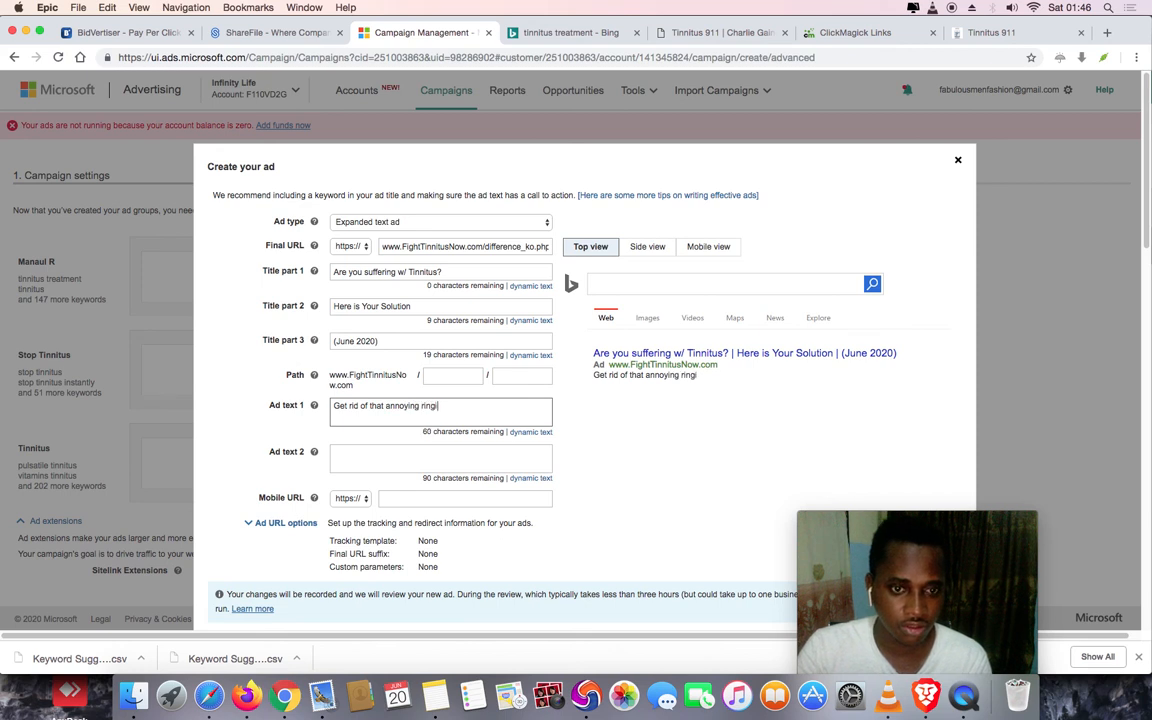
pyautogui.write('ng or No')
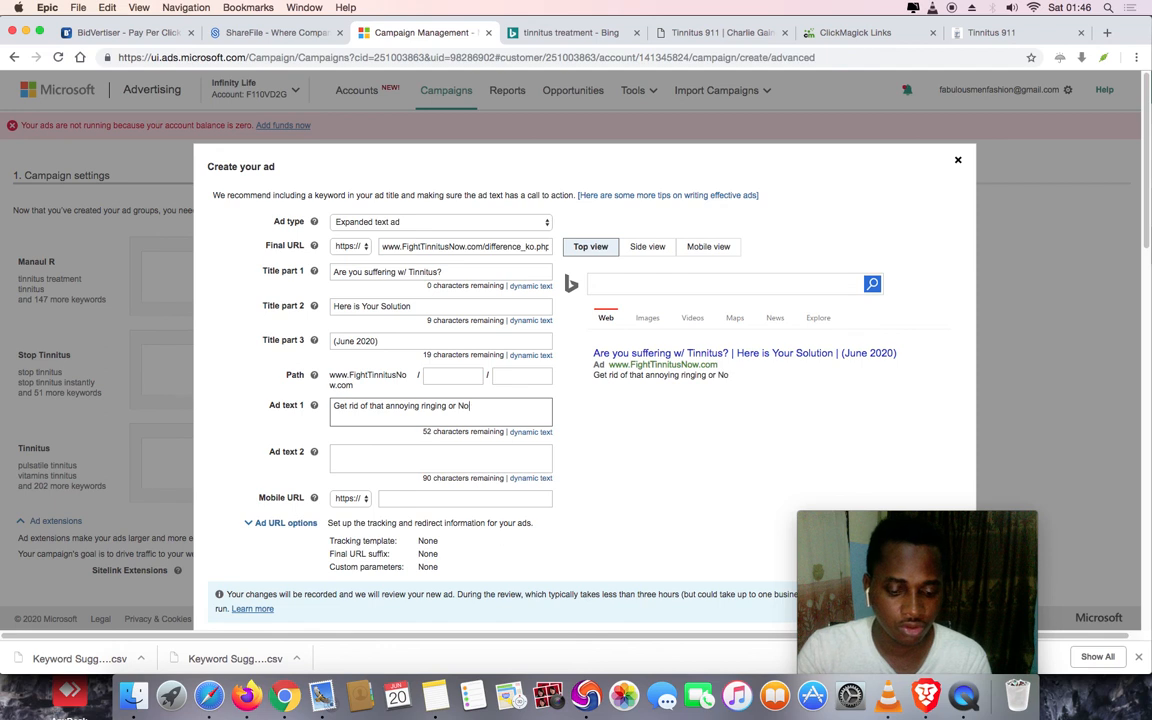
pyautogui.write('ise in Your ears')
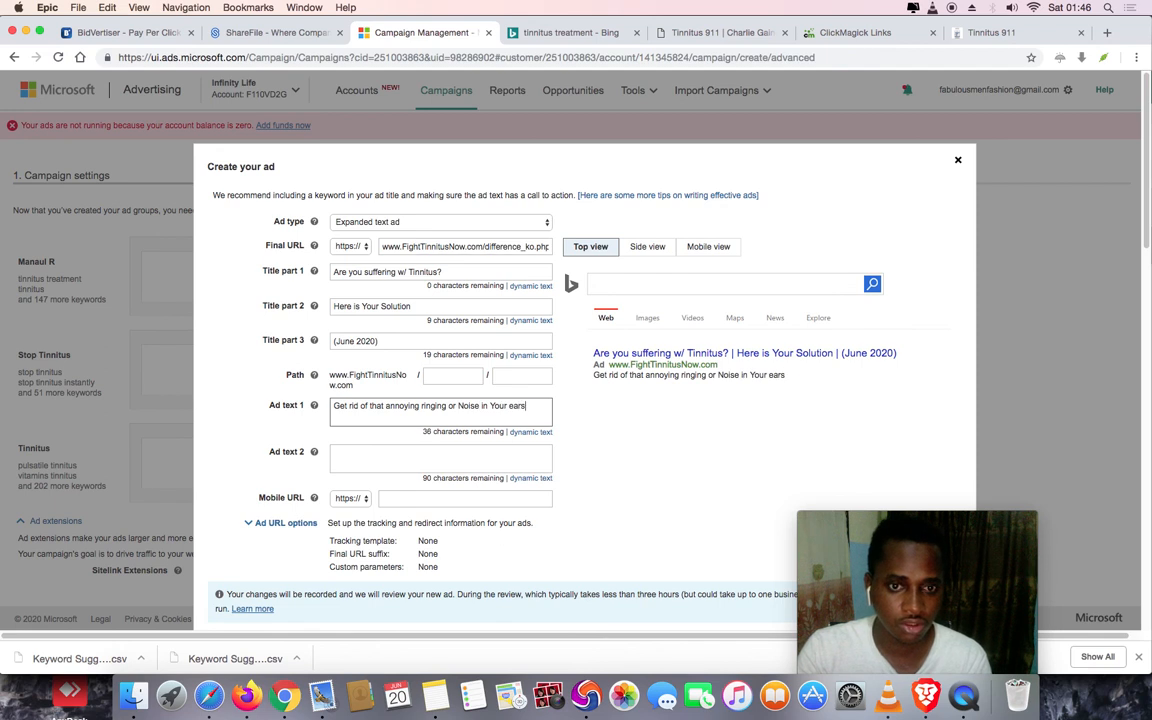
pyautogui.write(' Now with th')
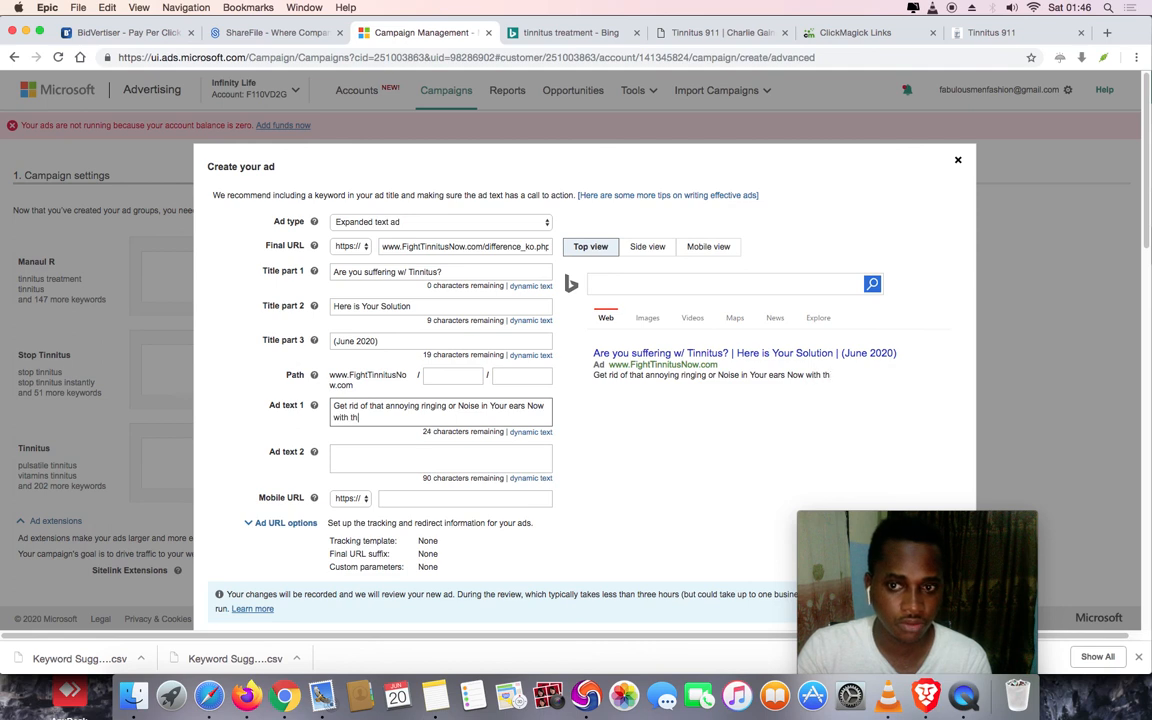
pyautogui.write('is Natur')
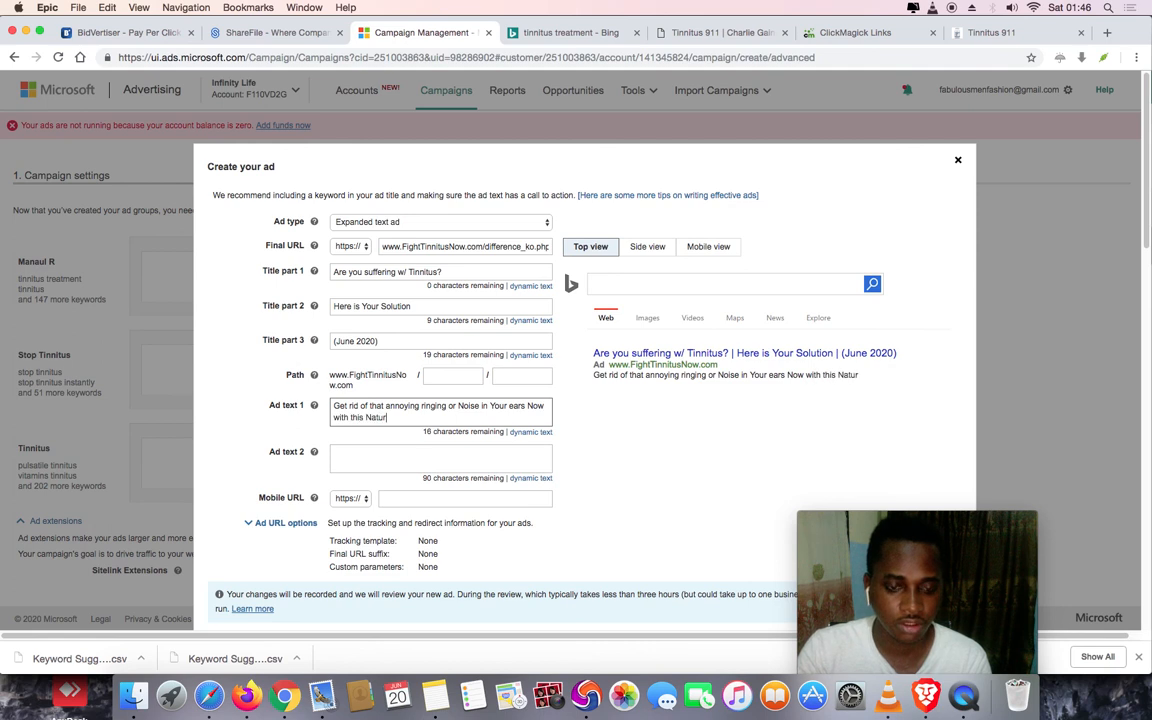
pyautogui.write('al Soluti')
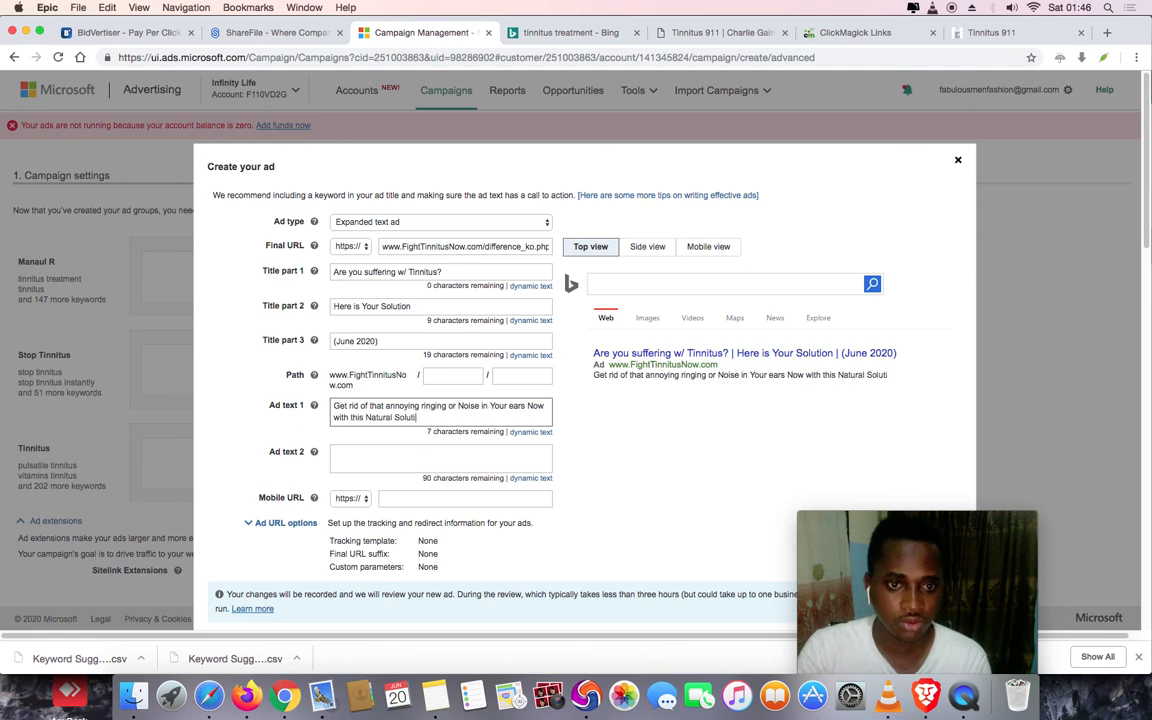
pyautogui.write('on')
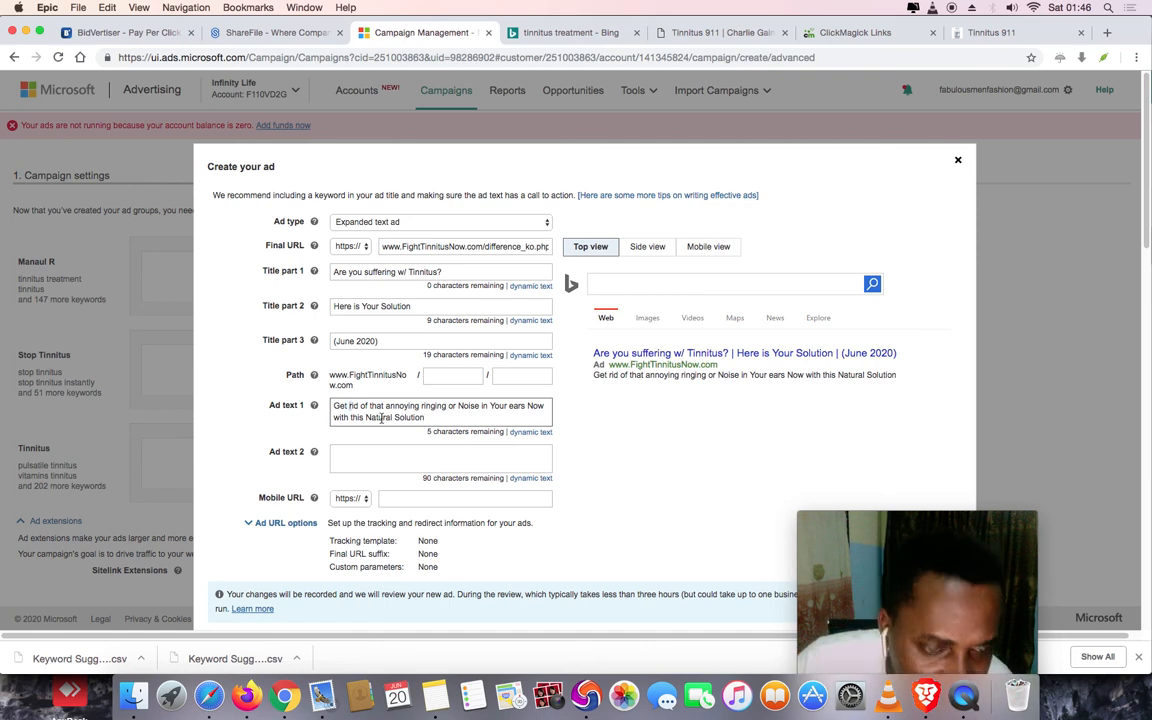
# Capitalise the words "Rid" and "Annoying" in ad text 1
pyautogui.write('R')
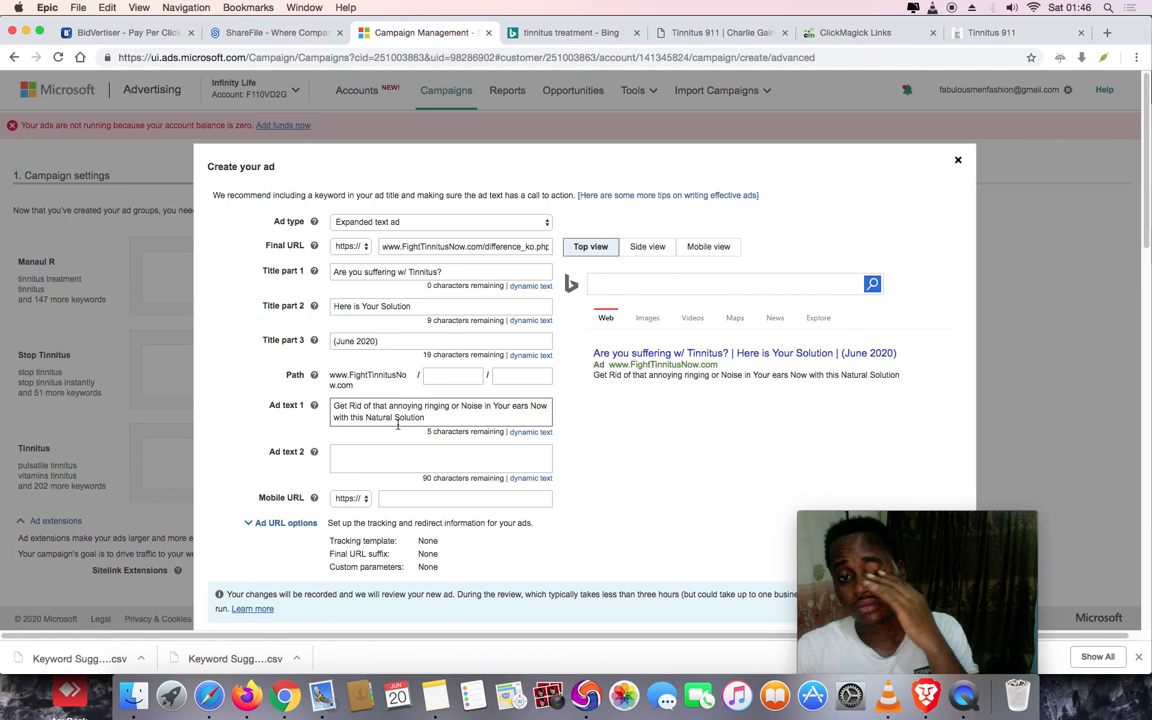
pyautogui.click(391, 407)
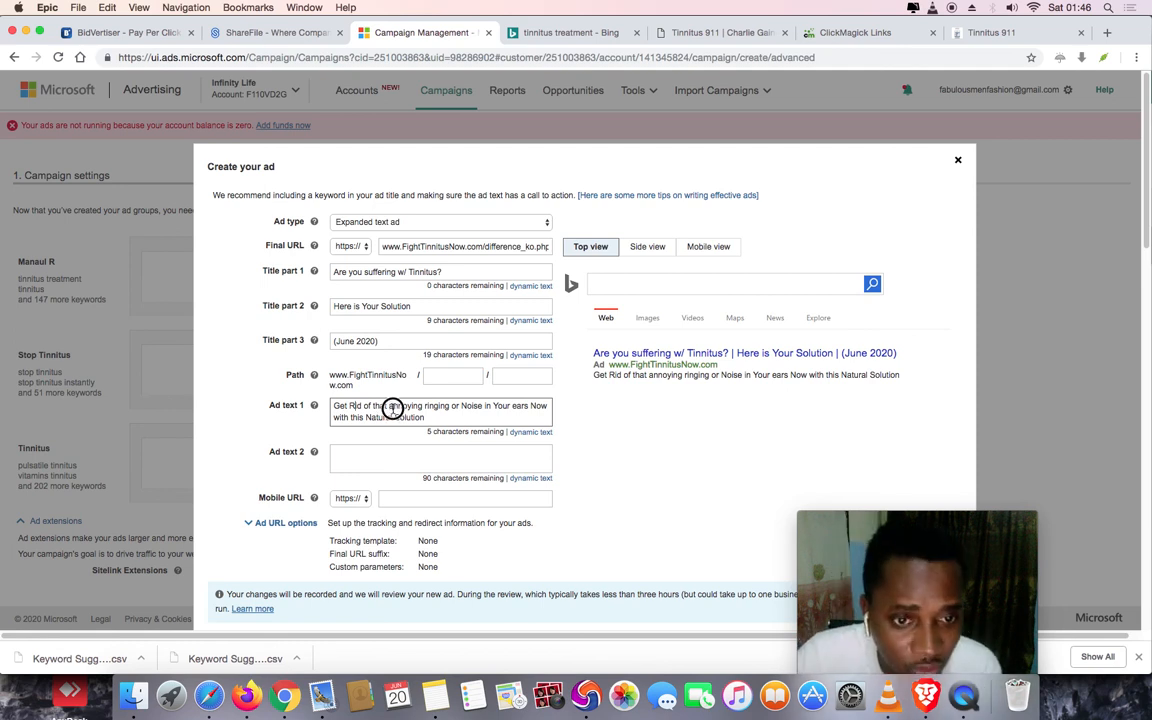
pyautogui.write('A')
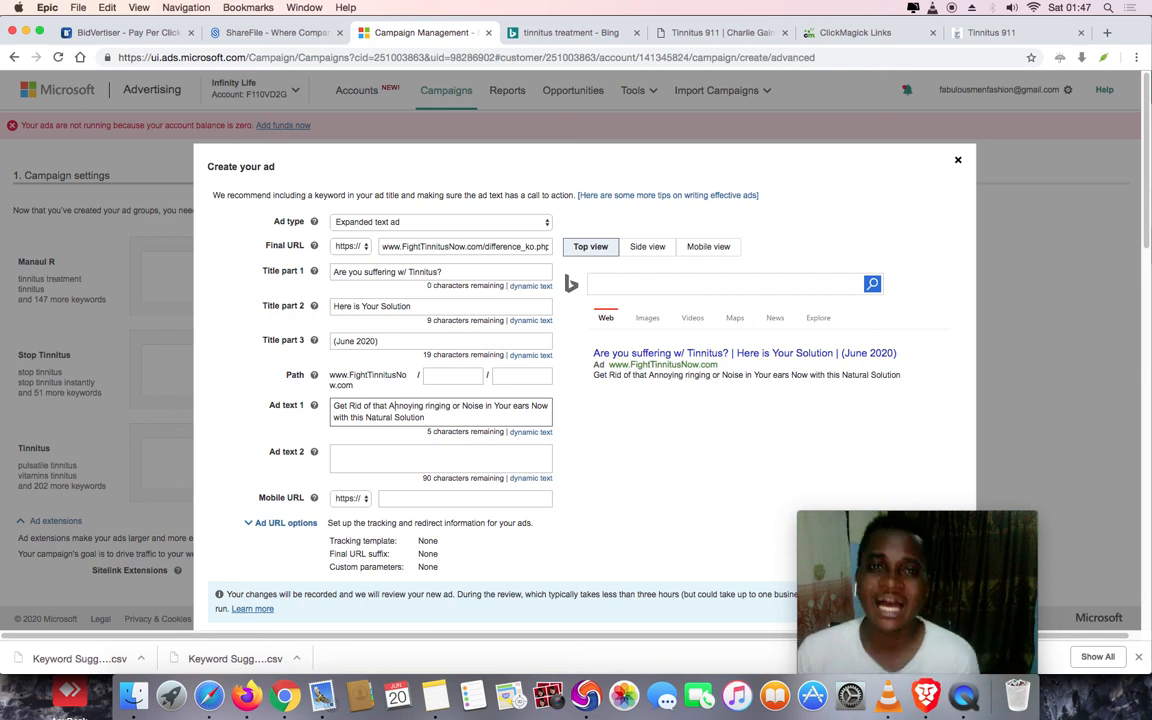
# Examine the competing ads on the Bing results page for "tinnitus treatment" as reference for the ad copy
pyautogui.click(598, 36)
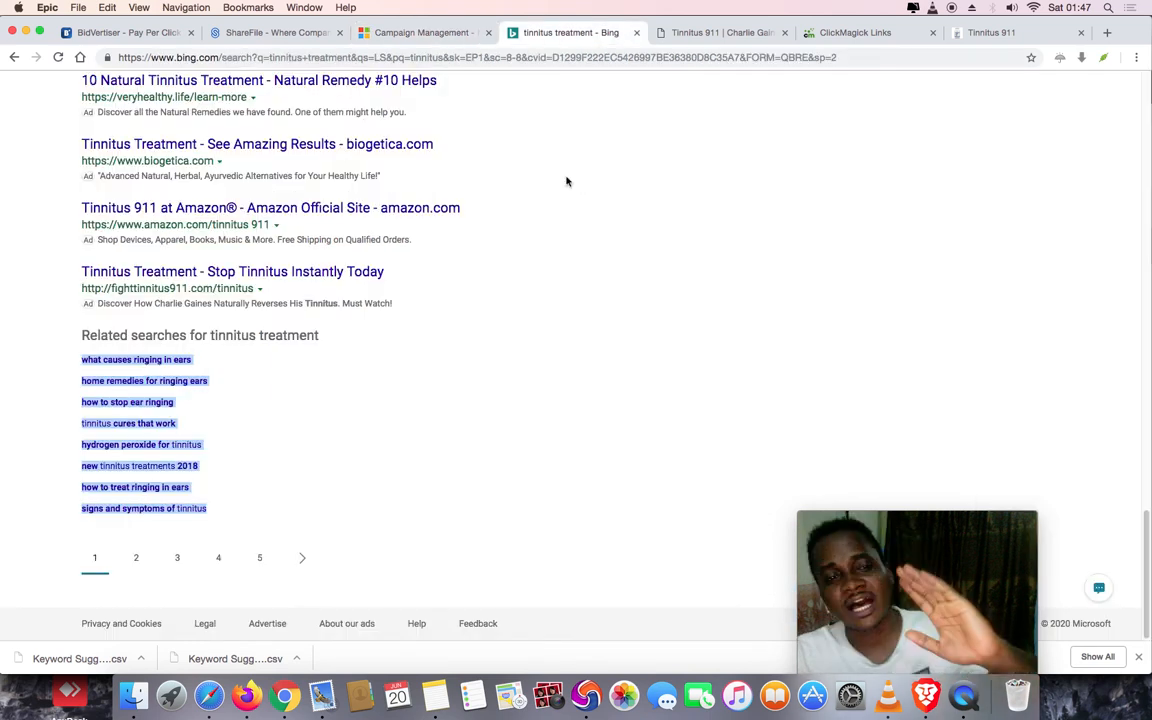
pyautogui.scroll(10, 568, 226)
pyautogui.scroll(10, 569, 230)
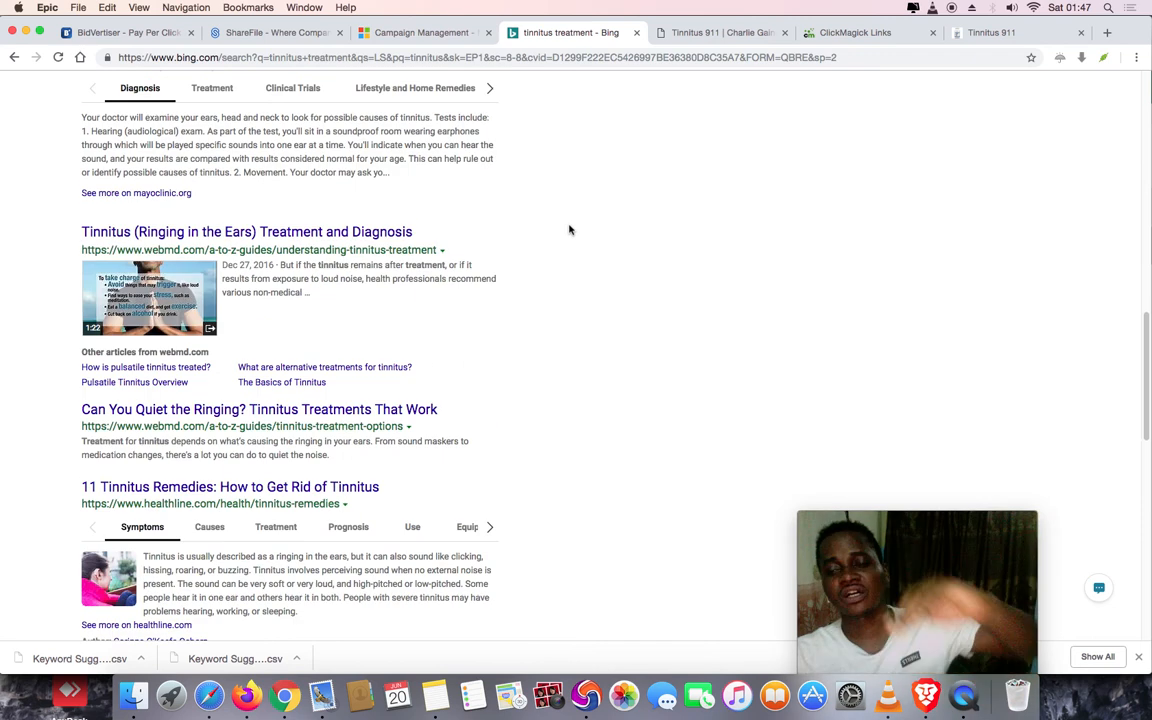
pyautogui.scroll(10, 569, 230)
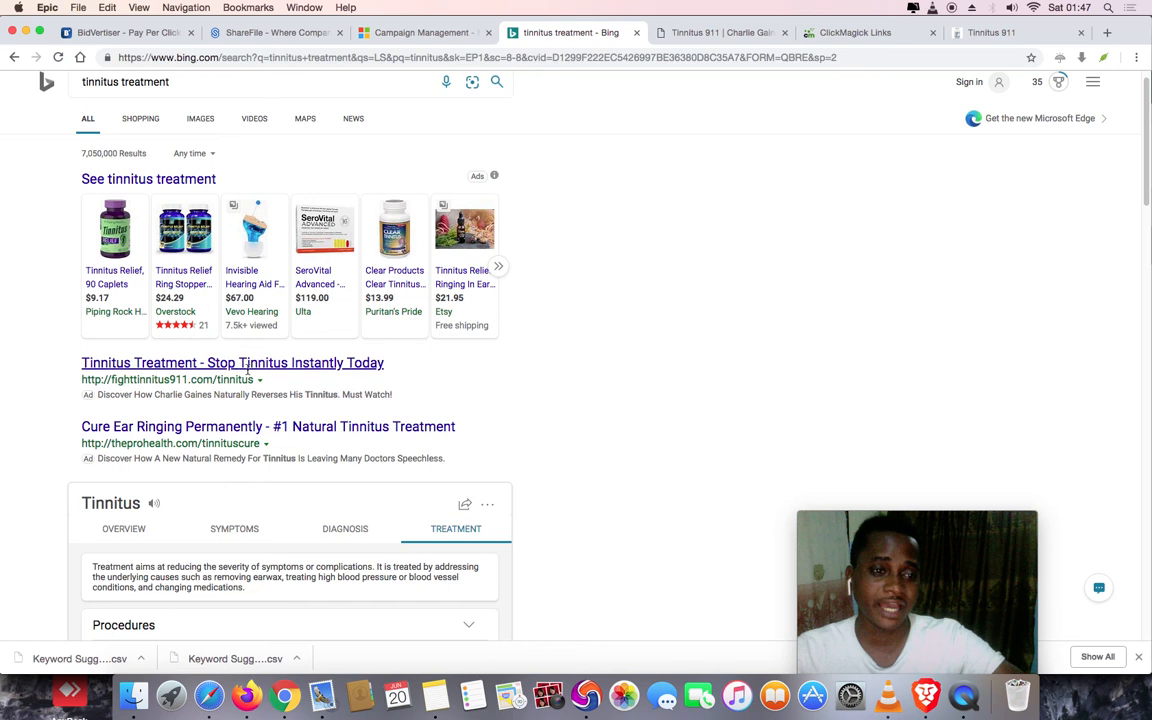
pyautogui.scroll(-10, 330, 369)
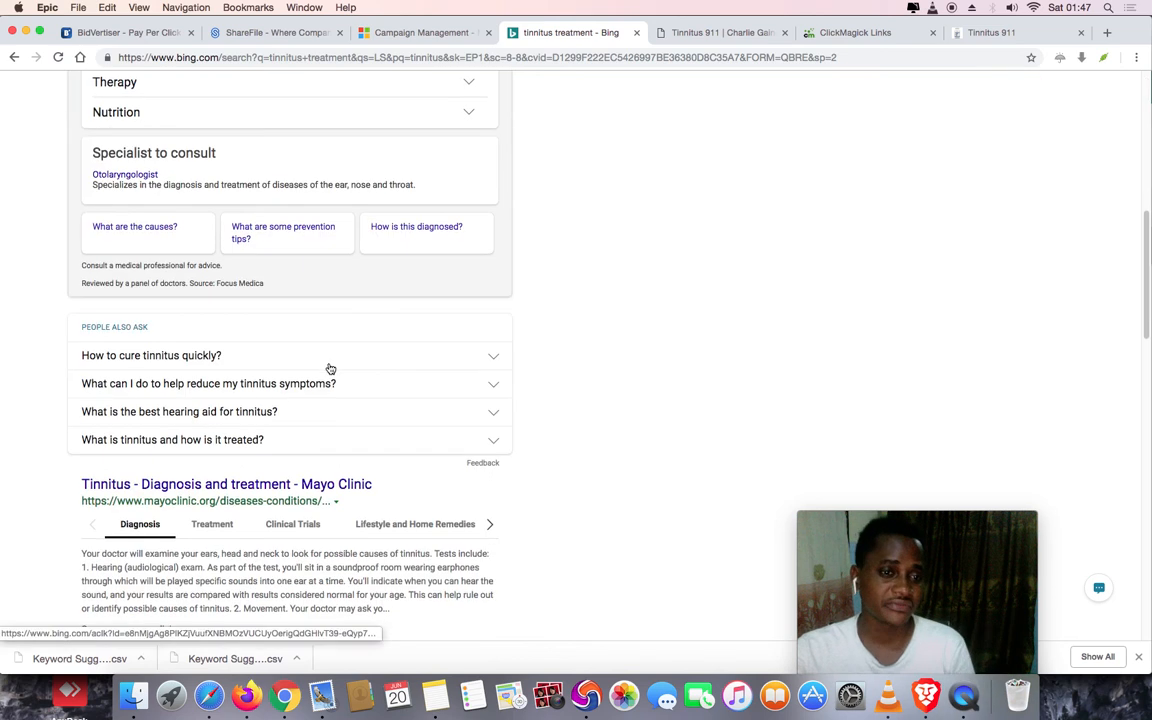
# Return from the Bing results to the ad form, capitalise "Ringing" and insert "Right" before "Now" in ad text 1
pyautogui.scroll(-5, 330, 369)
pyautogui.scroll(-3, 330, 369)
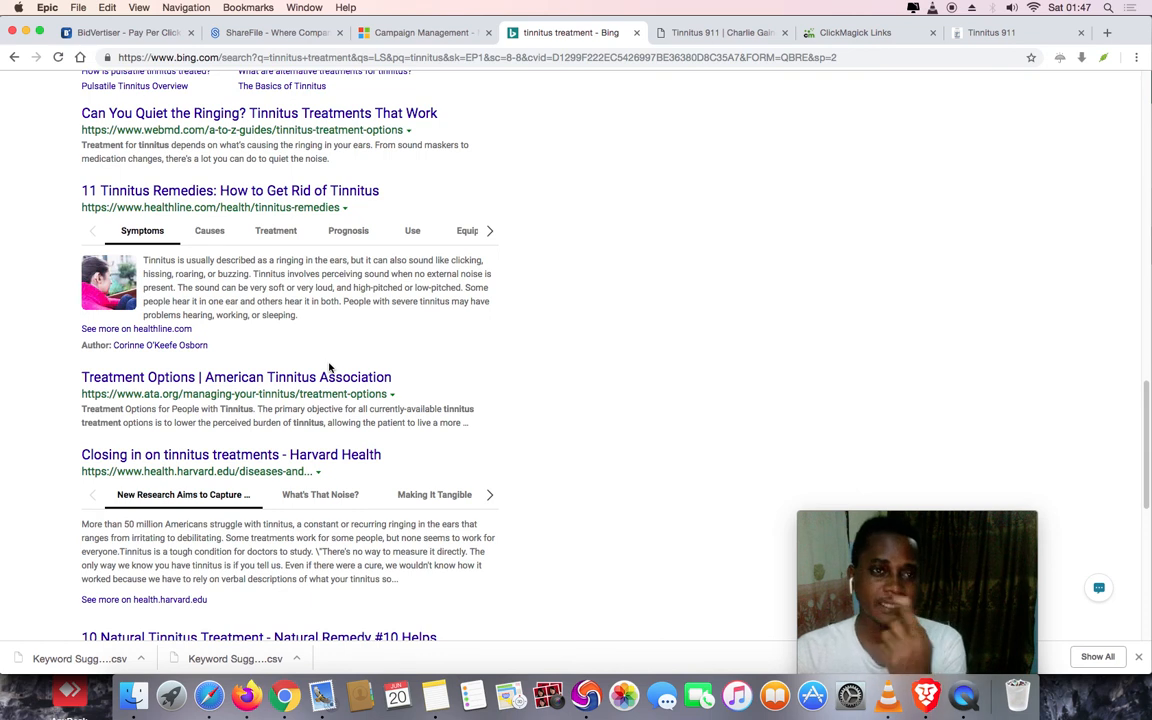
pyautogui.click(401, 40)
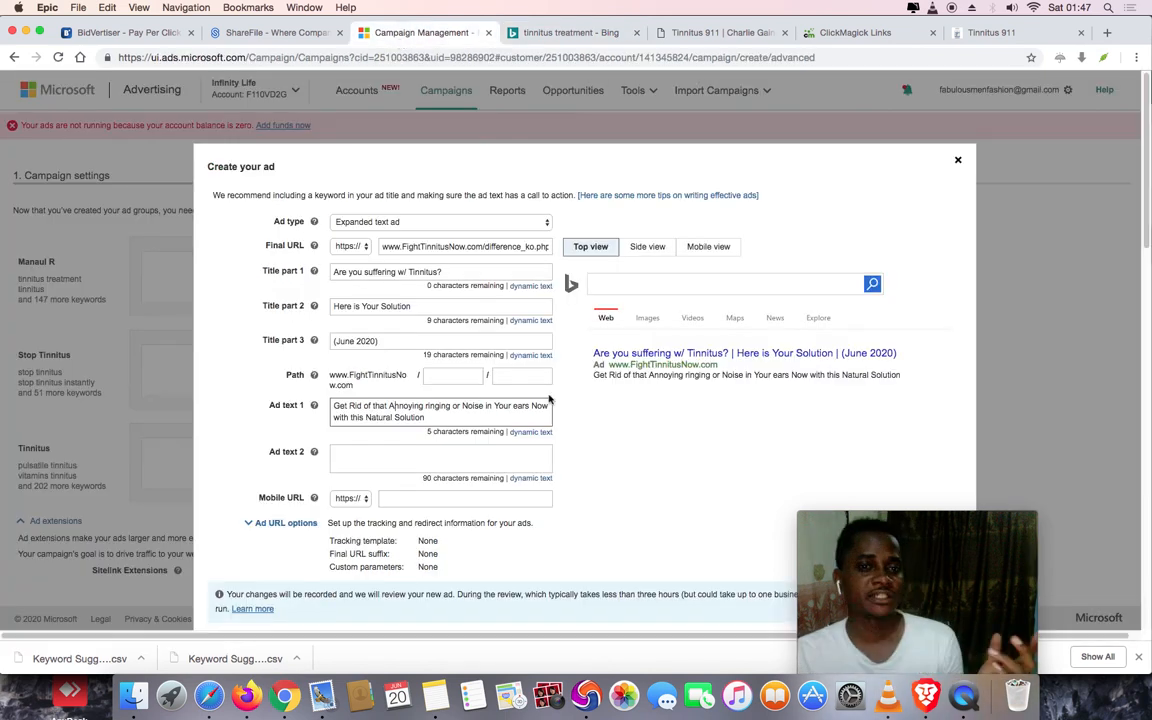
pyautogui.scroll(-1, 571, 425)
pyautogui.scroll(-2, 571, 425)
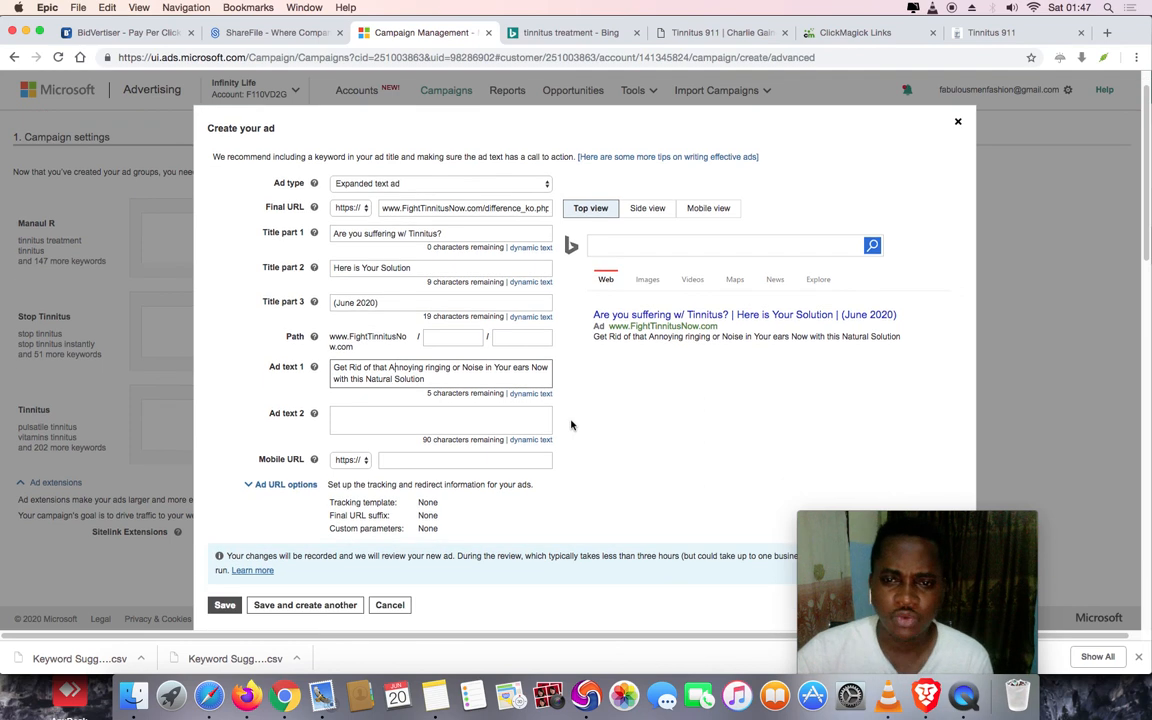
pyautogui.click(427, 369)
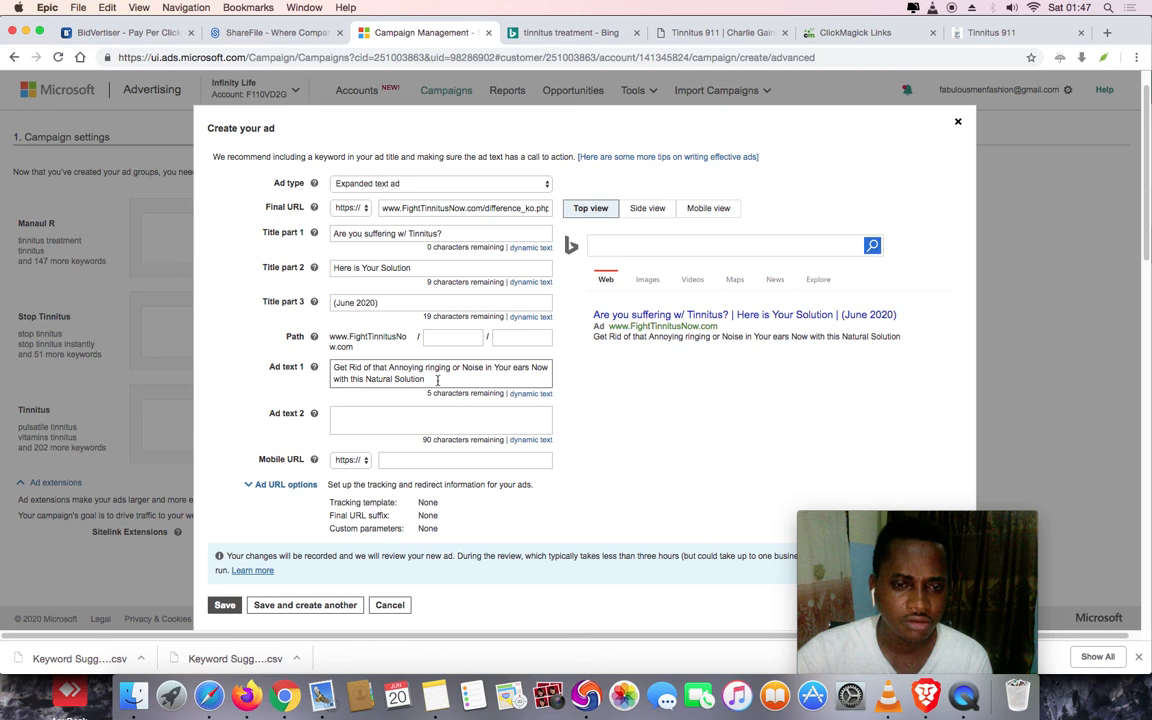
pyautogui.press('BackSpace')
pyautogui.write('R')
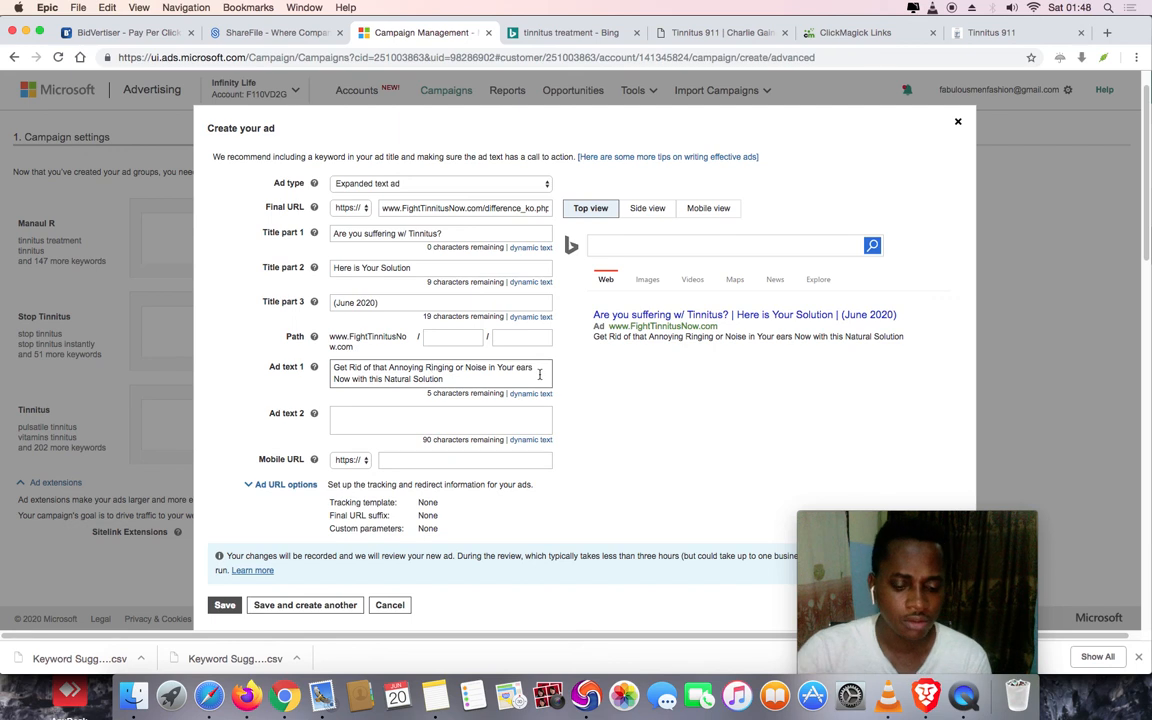
pyautogui.click(334, 379)
pyautogui.write('Right')
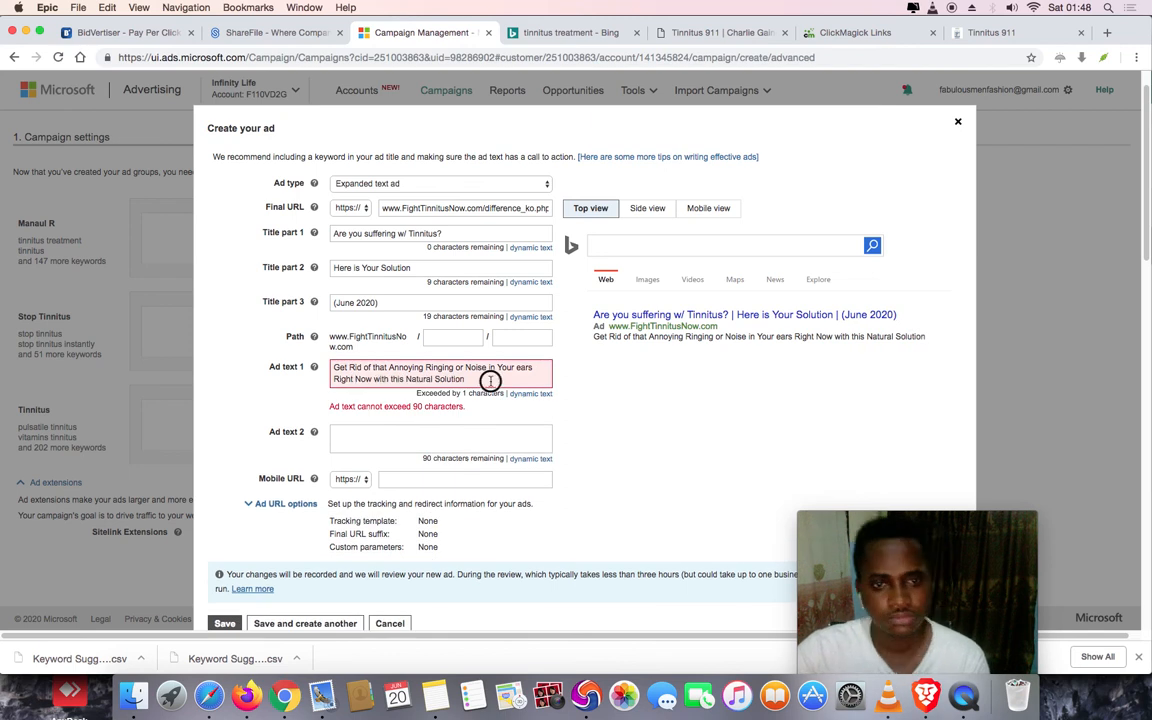
# Replace "this" with "Our" before "Natural Solution" in ad text 1
pyautogui.moveTo(374, 379); pyautogui.dragTo(490, 380)
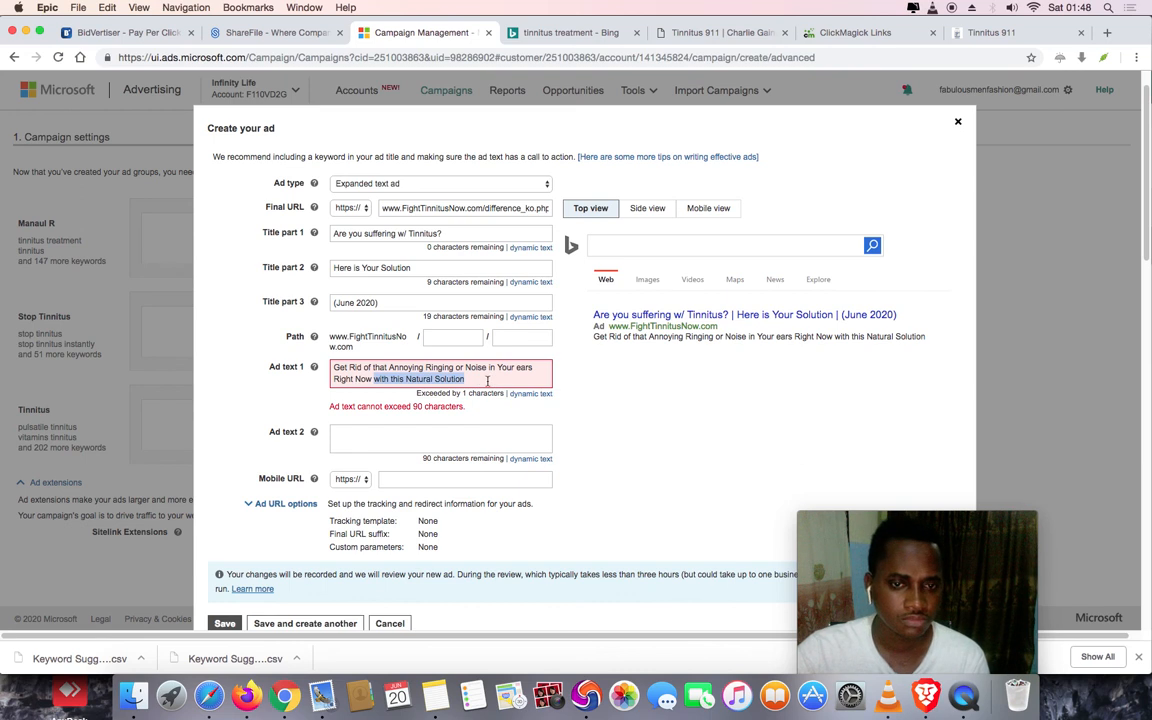
pyautogui.doubleClick(412, 379)
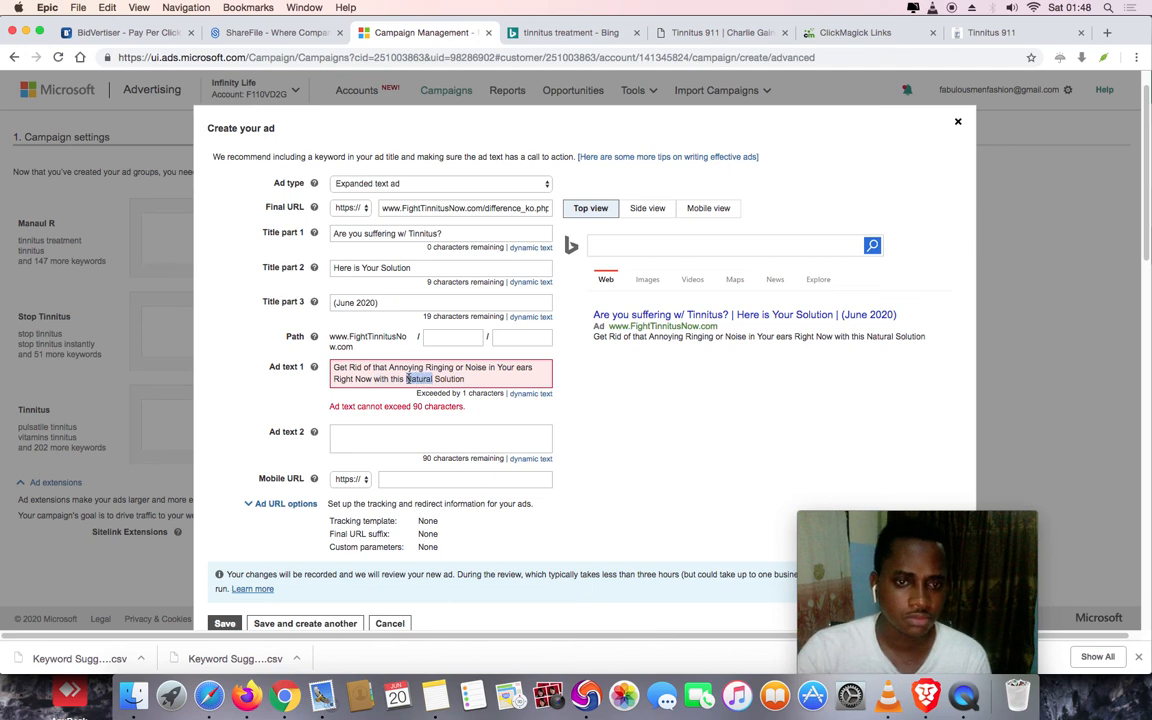
pyautogui.press('Left')
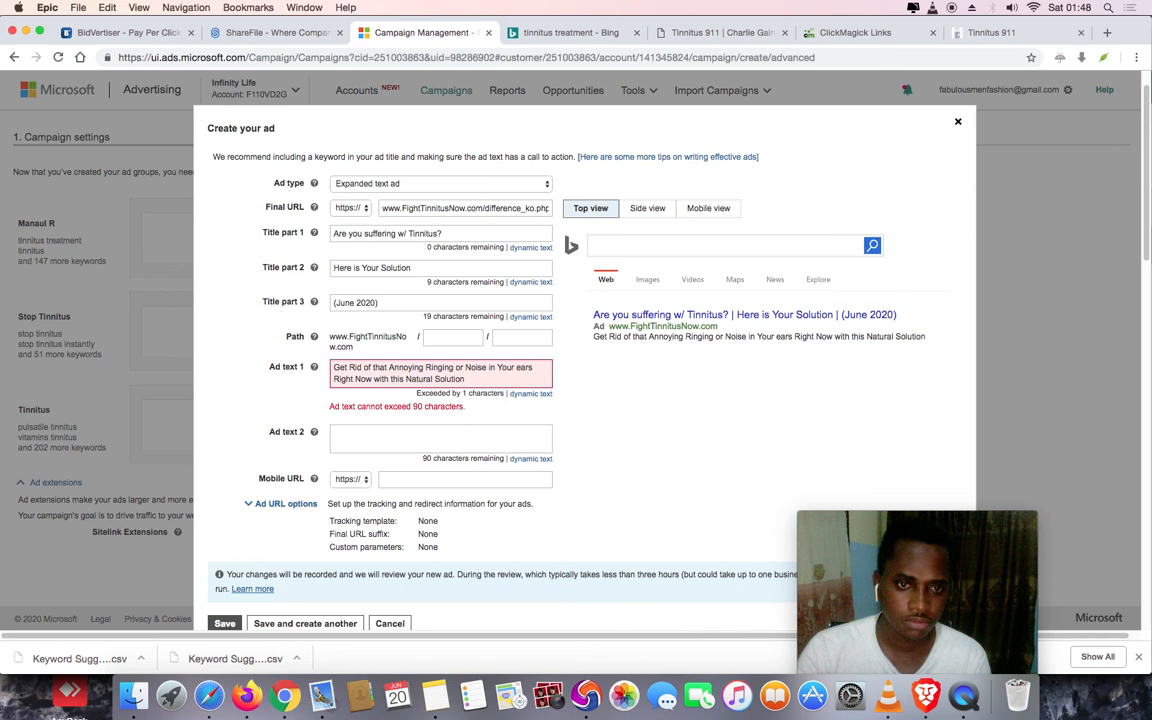
pyautogui.press('BackSpace')
pyautogui.press('BackSpace')
pyautogui.press('BackSpace')
pyautogui.press('BackSpace')
pyautogui.press('BackSpace')
pyautogui.write('O ')
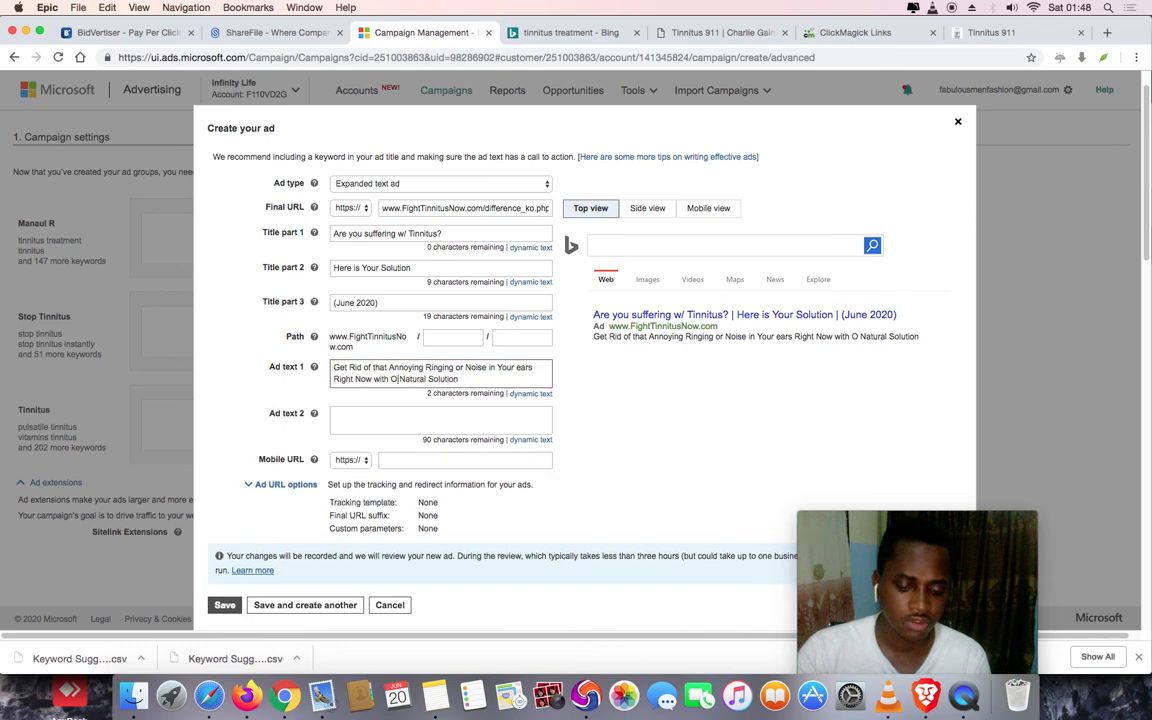
pyautogui.write('ur')
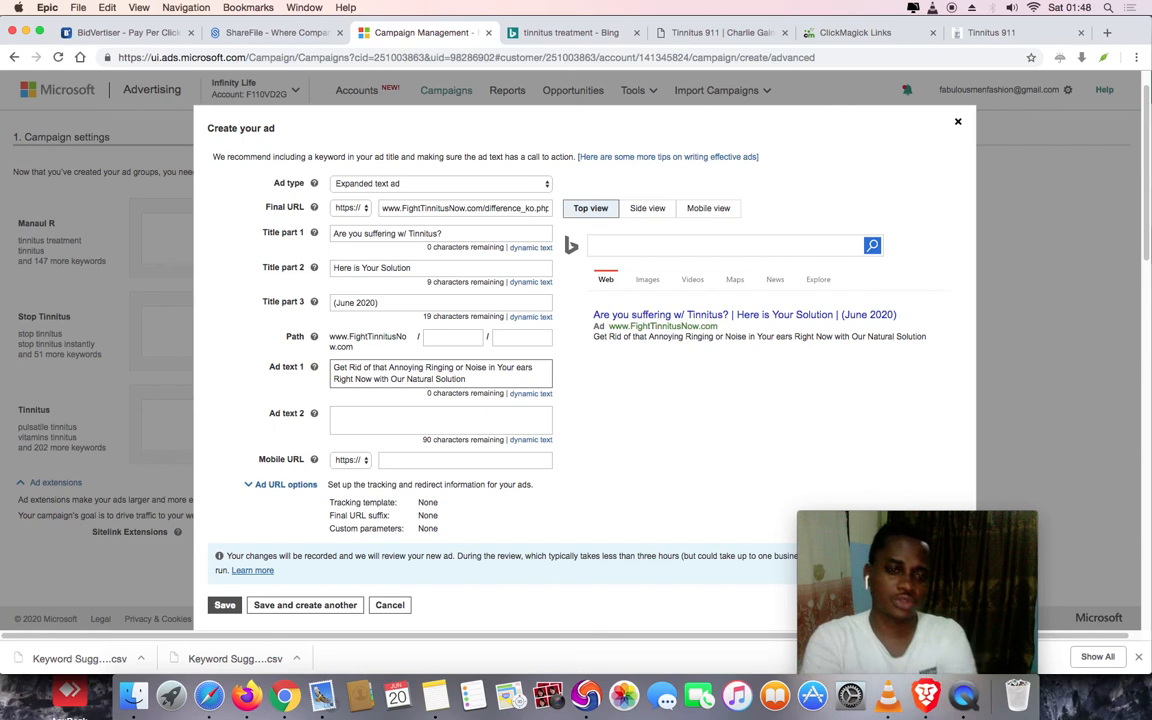
# Set ad text 2 to "Do Not Hesistate - This has been proven to Work 100 or 100 times better and faster."
pyautogui.click(420, 426)
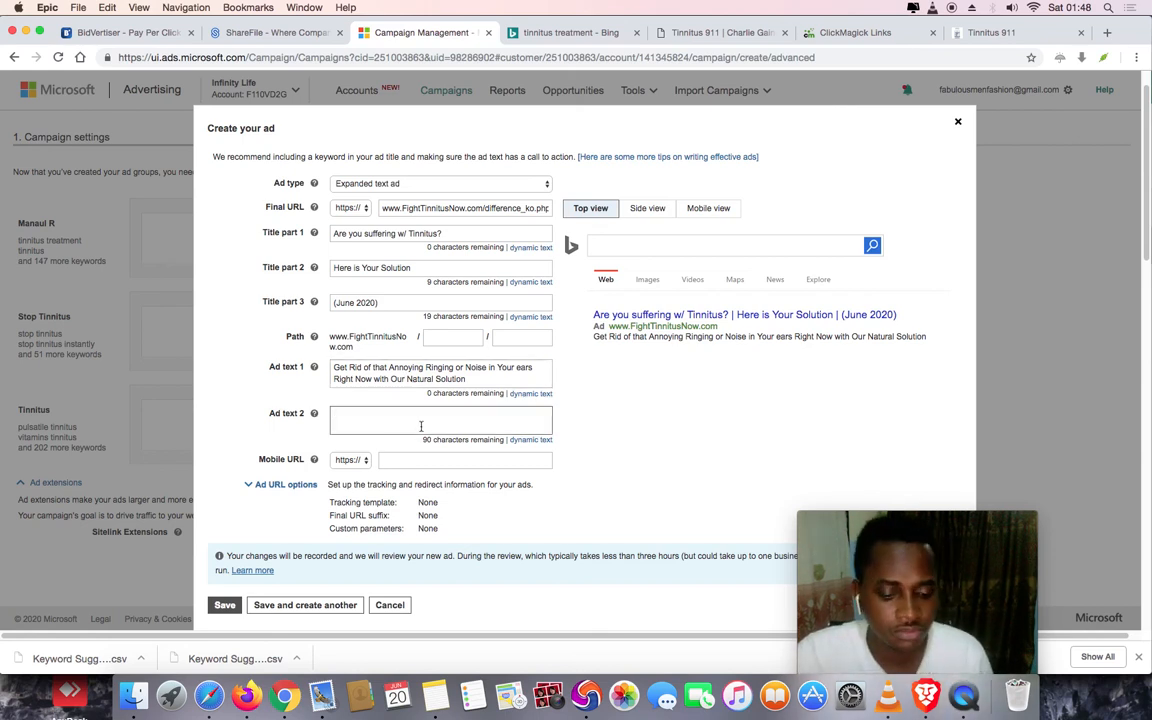
pyautogui.write('Do Not ')
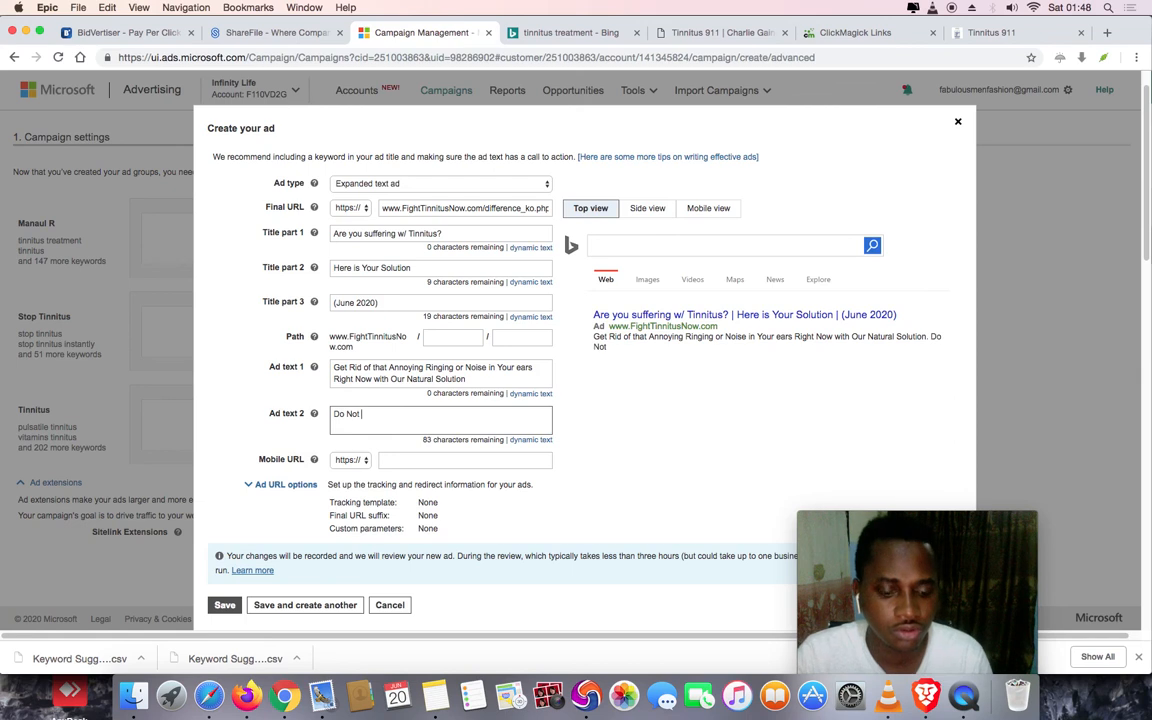
pyautogui.write('Hesistat')
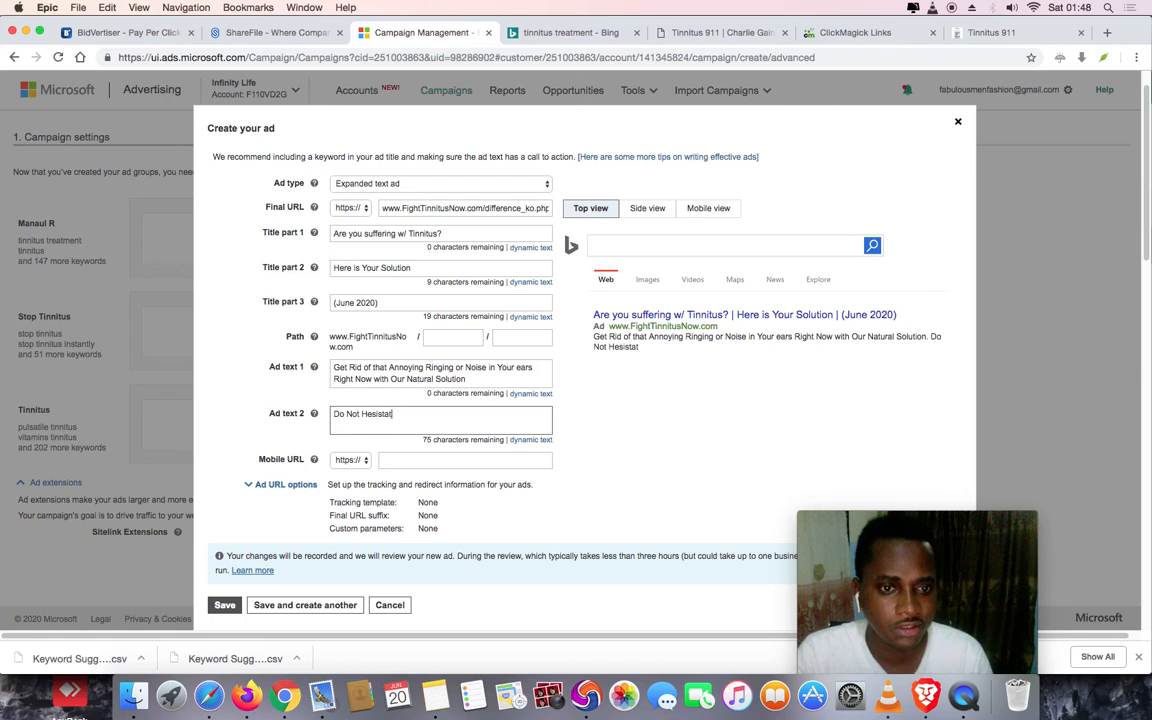
pyautogui.write('e - This ')
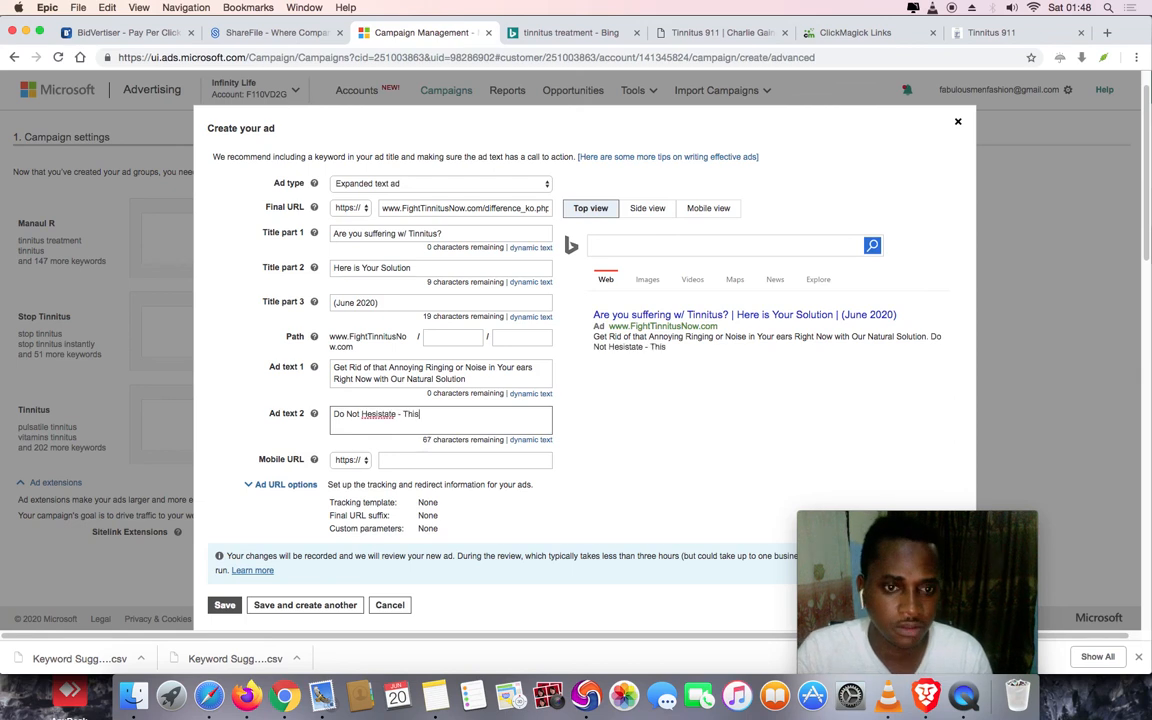
pyautogui.write('has been provv')
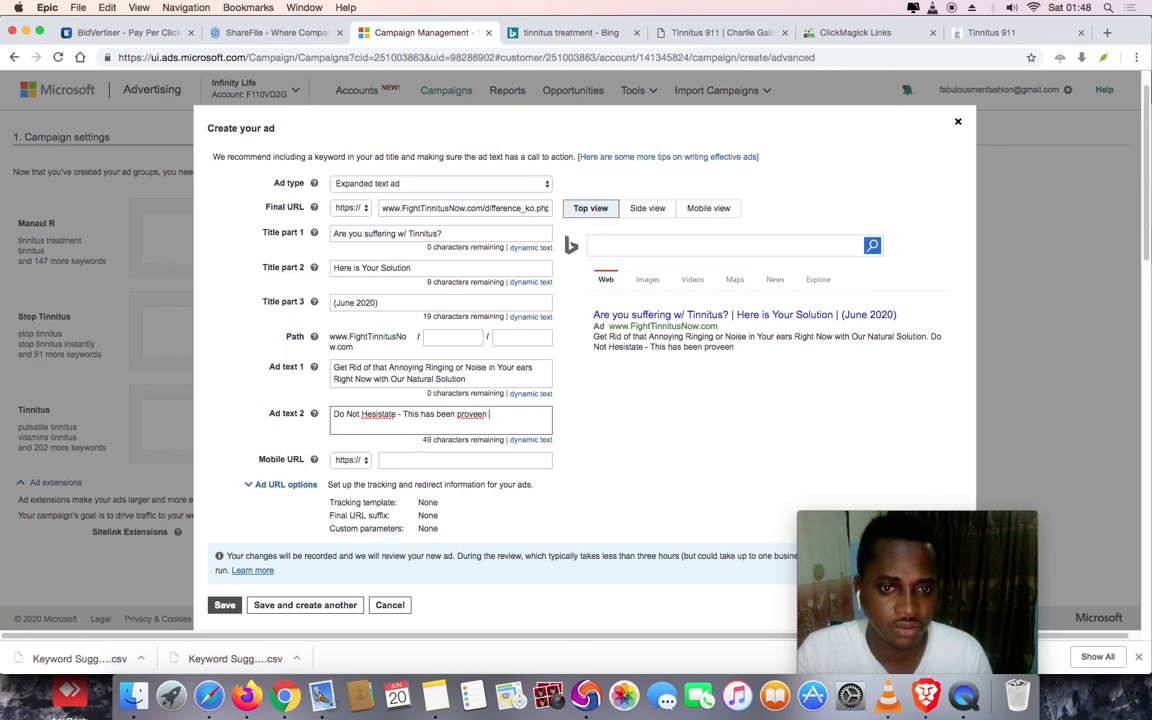
pyautogui.write('en to ')
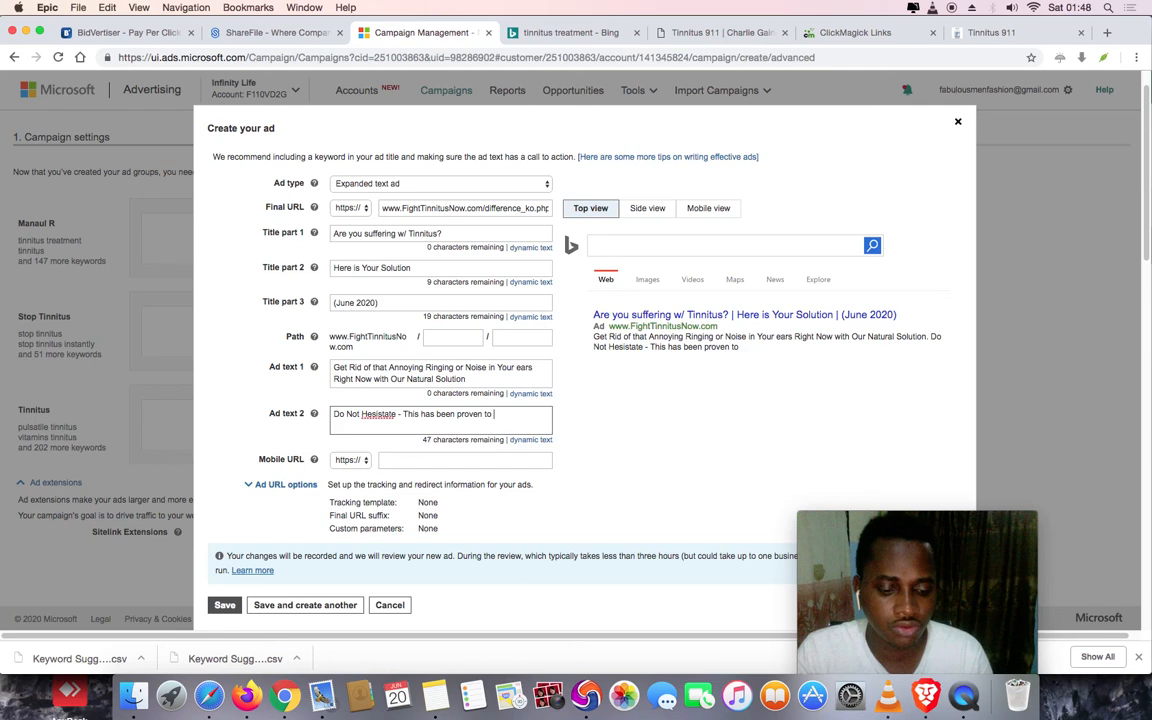
pyautogui.write('Work ')
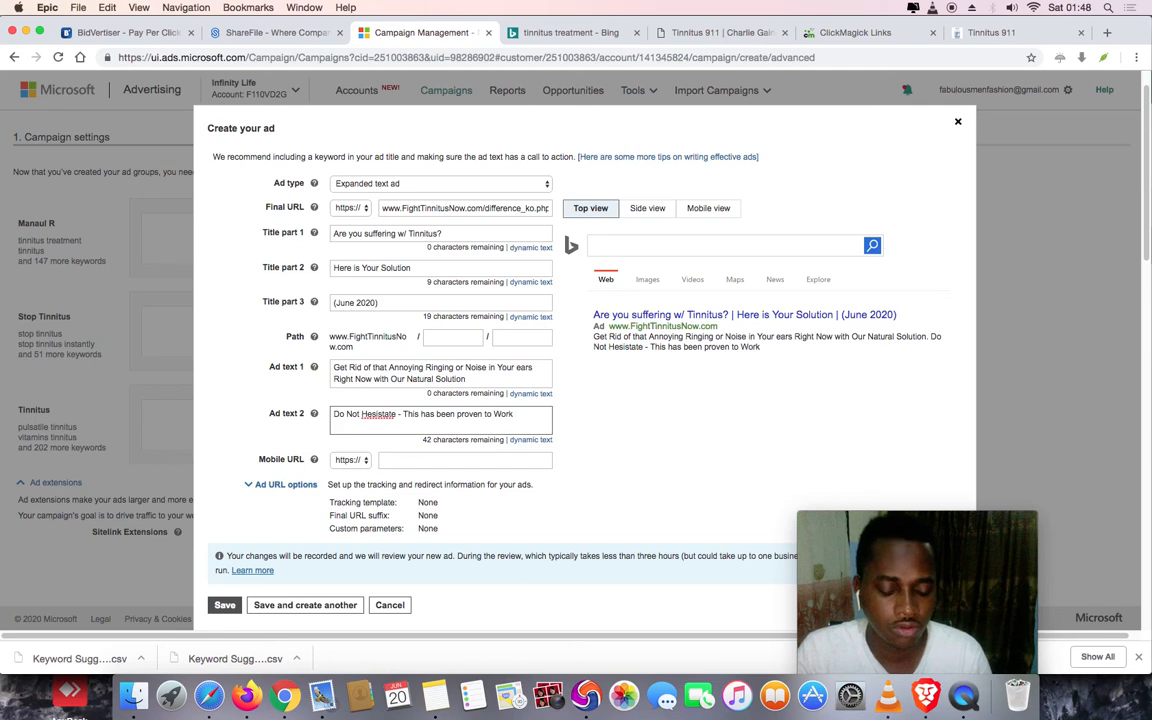
pyautogui.write('100 or 10')
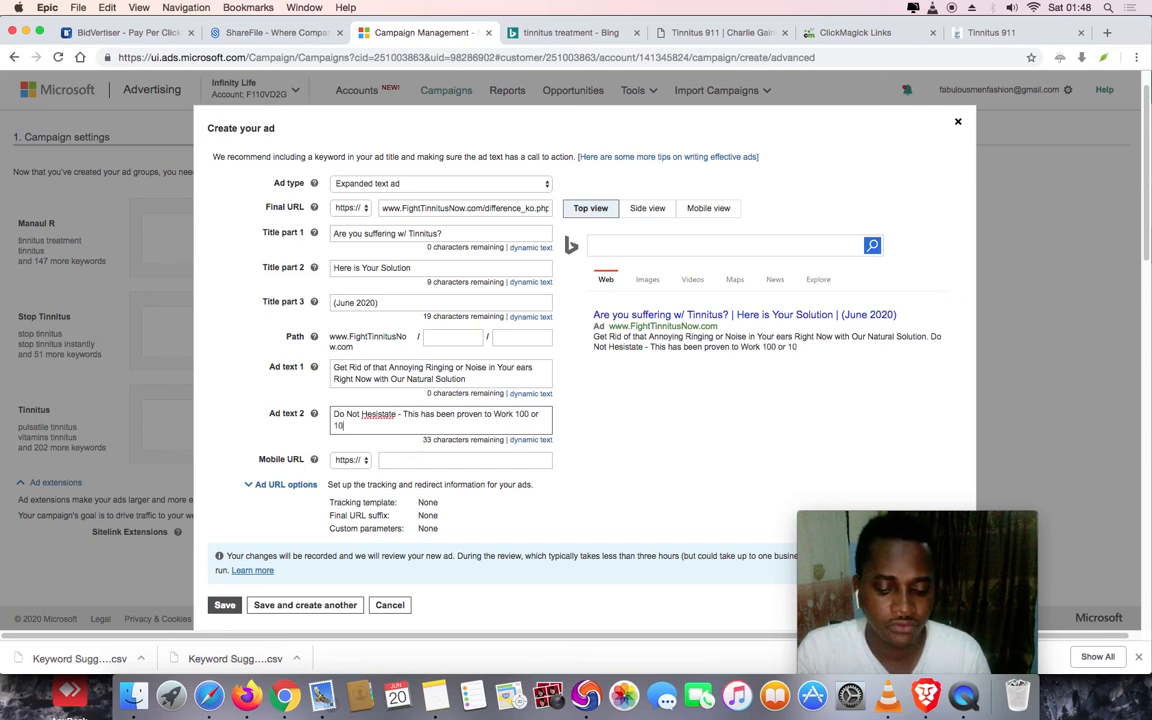
pyautogui.write('0 times ')
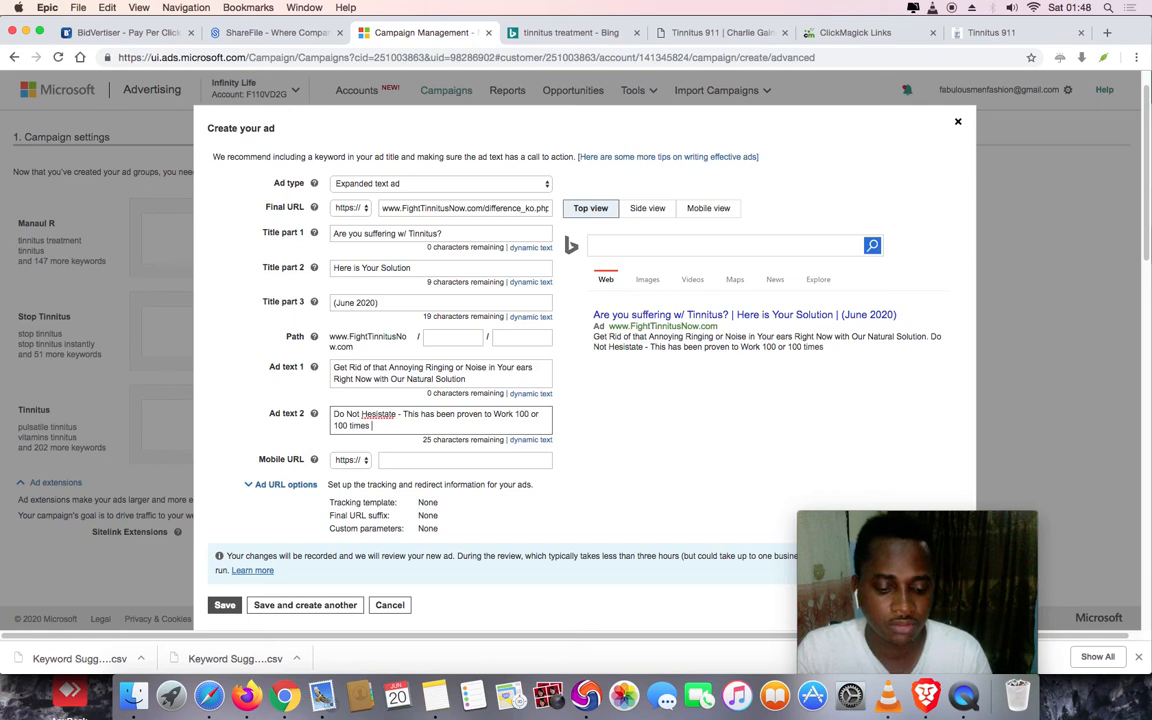
pyautogui.write('better and fa')
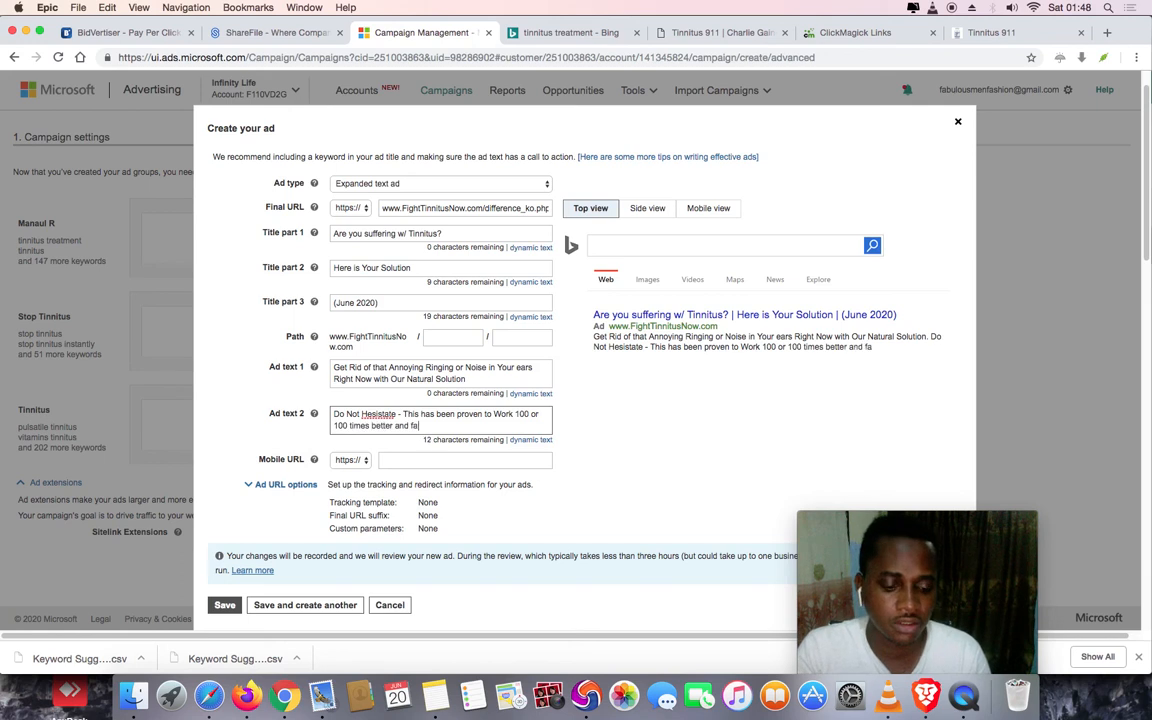
pyautogui.write('ster.')
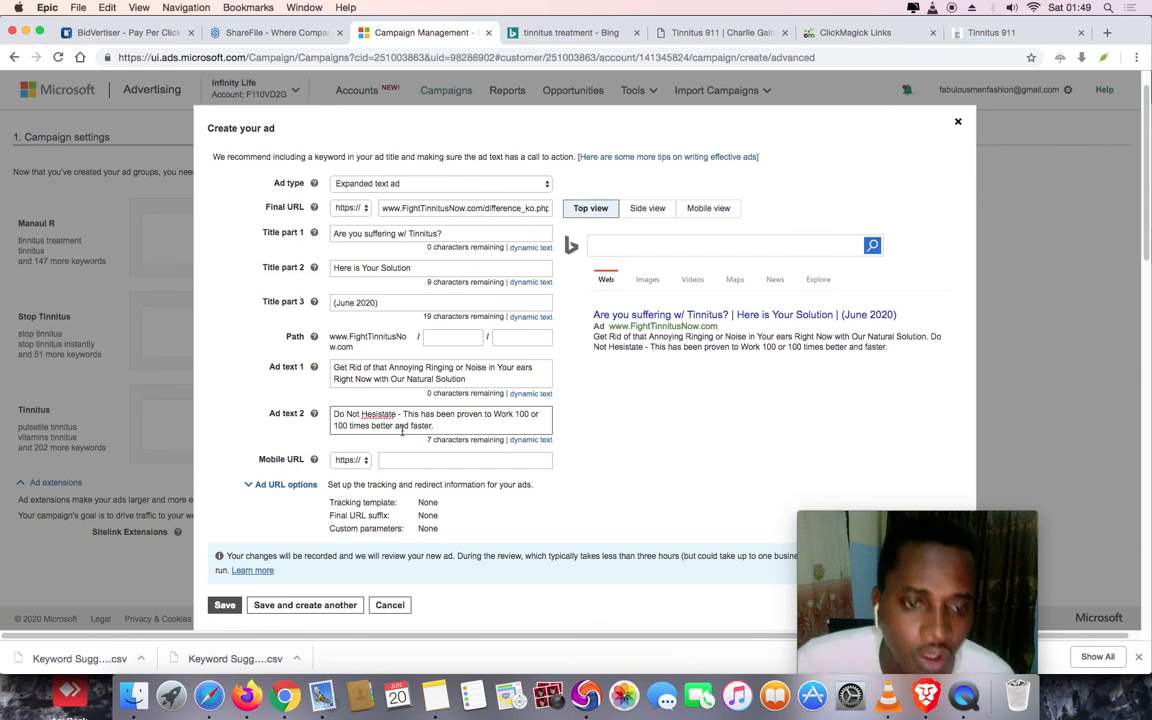
# Correct the misspelled word after "Do Not" in ad text 2 to "Hesitate"
pyautogui.click(374, 414)
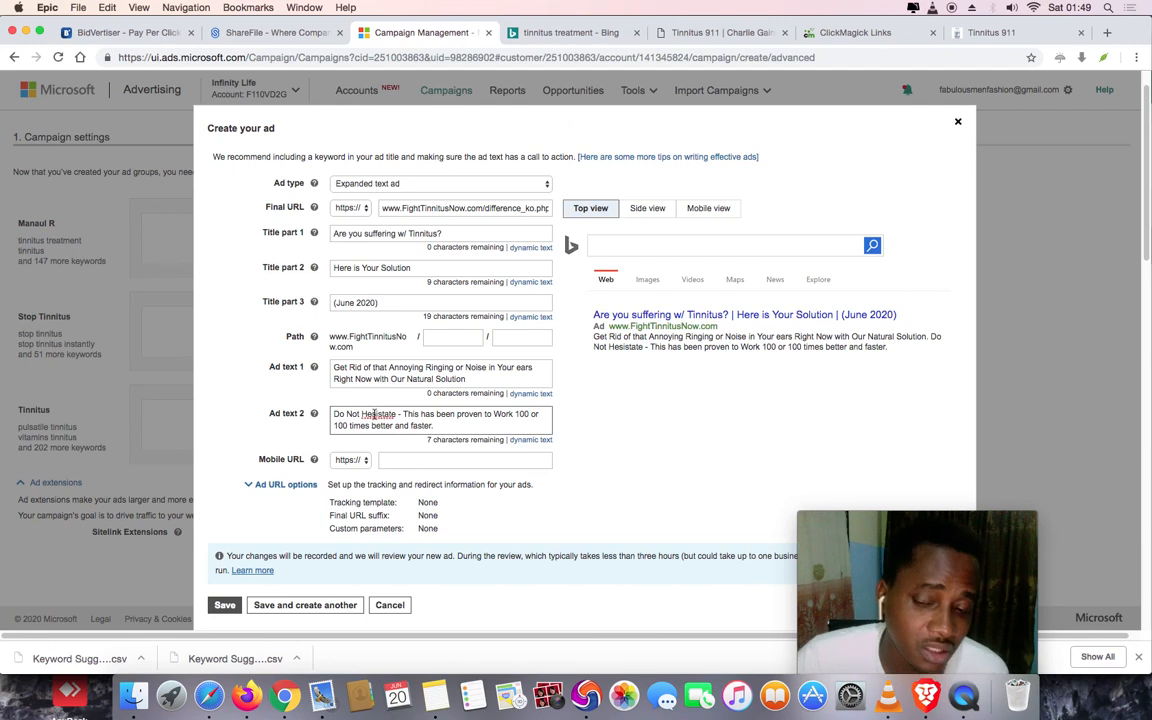
pyautogui.rightClick(374, 414)
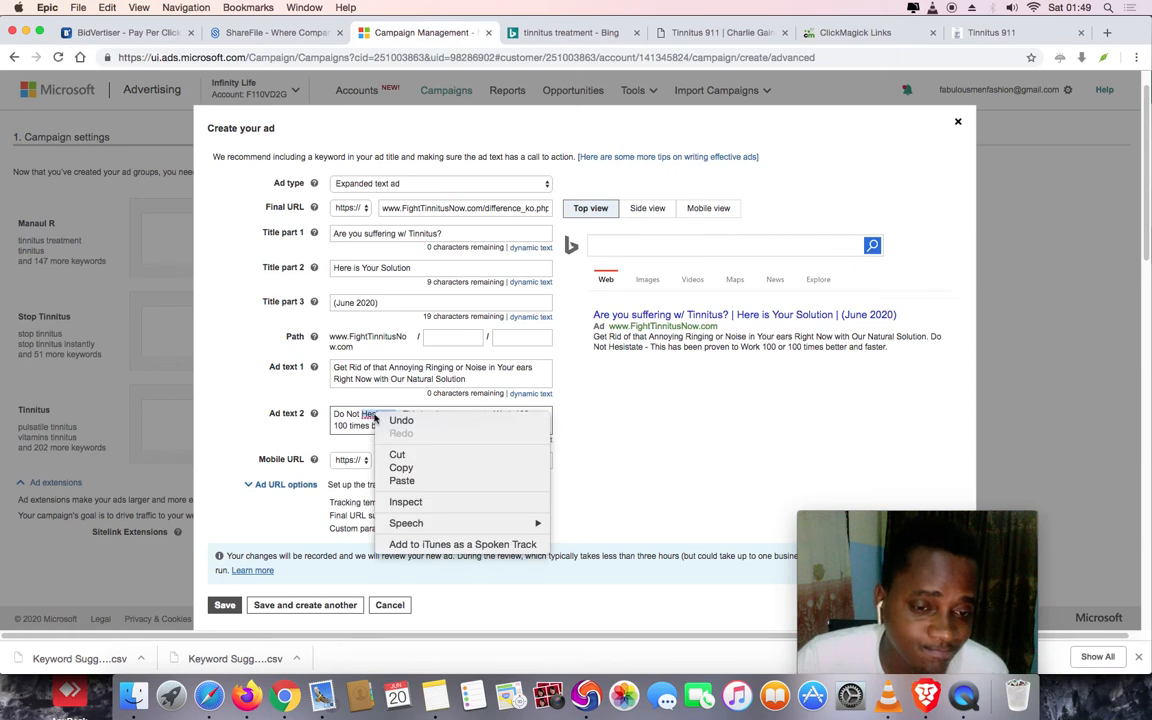
pyautogui.click(364, 424)
pyautogui.rightClick(375, 413)
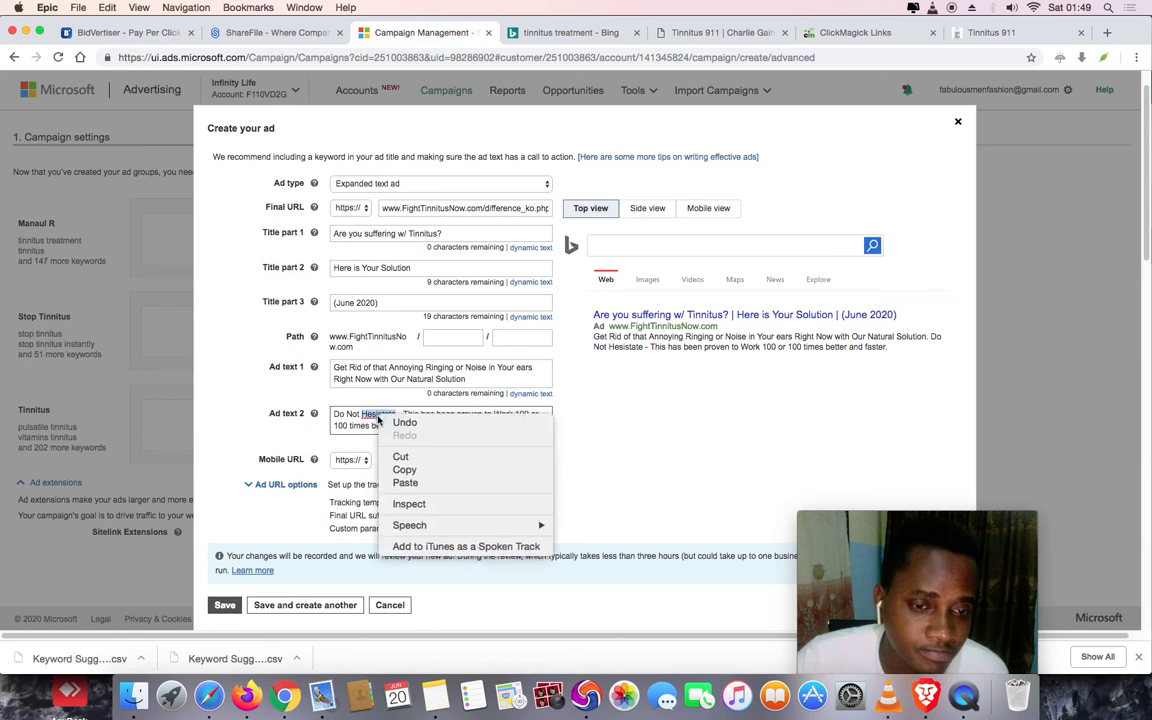
pyautogui.click(370, 411)
pyautogui.rightClick(375, 413)
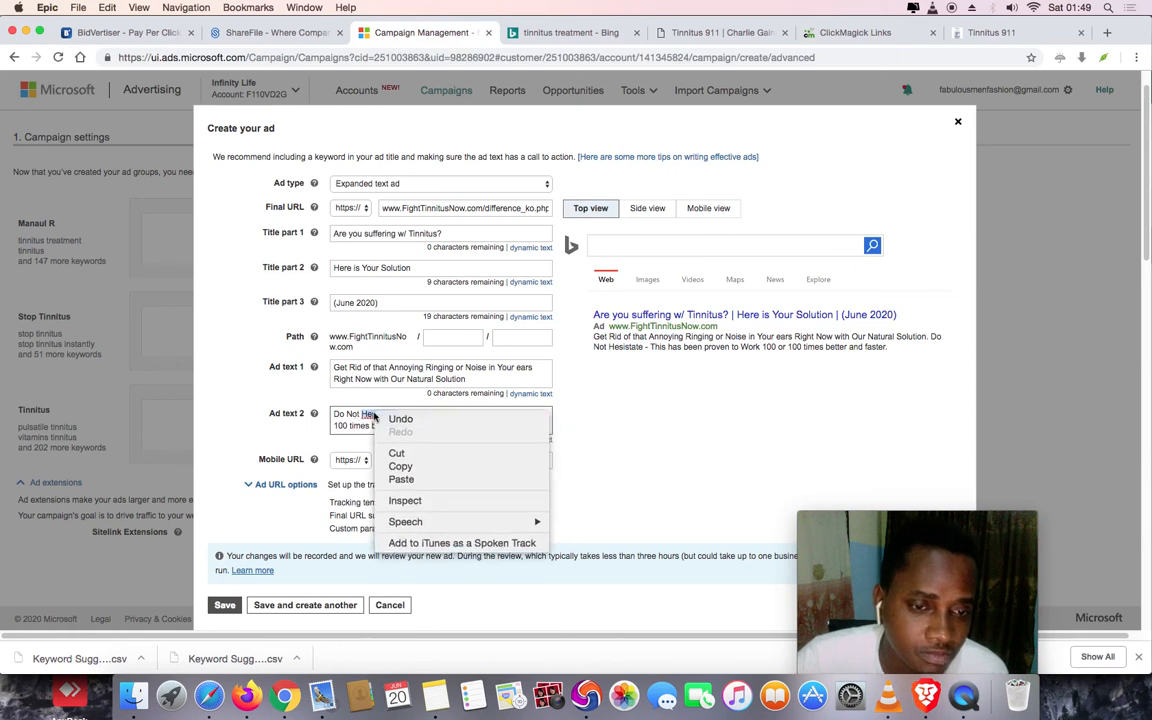
pyautogui.click(367, 414)
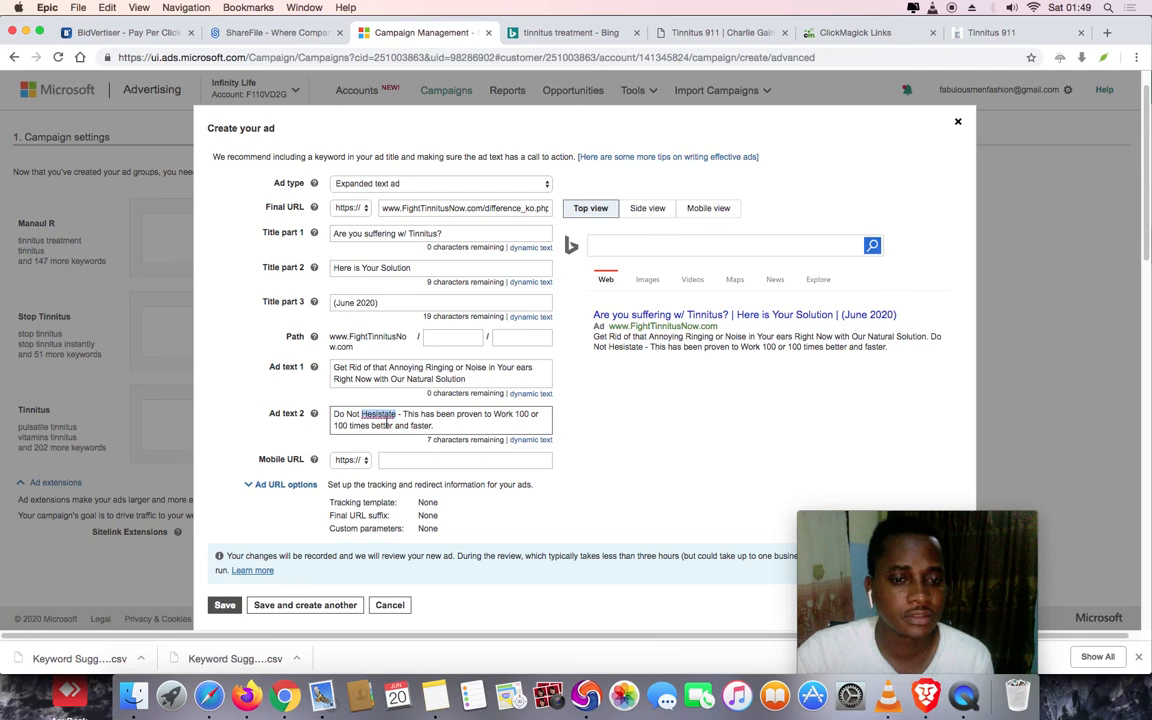
pyautogui.click(387, 425)
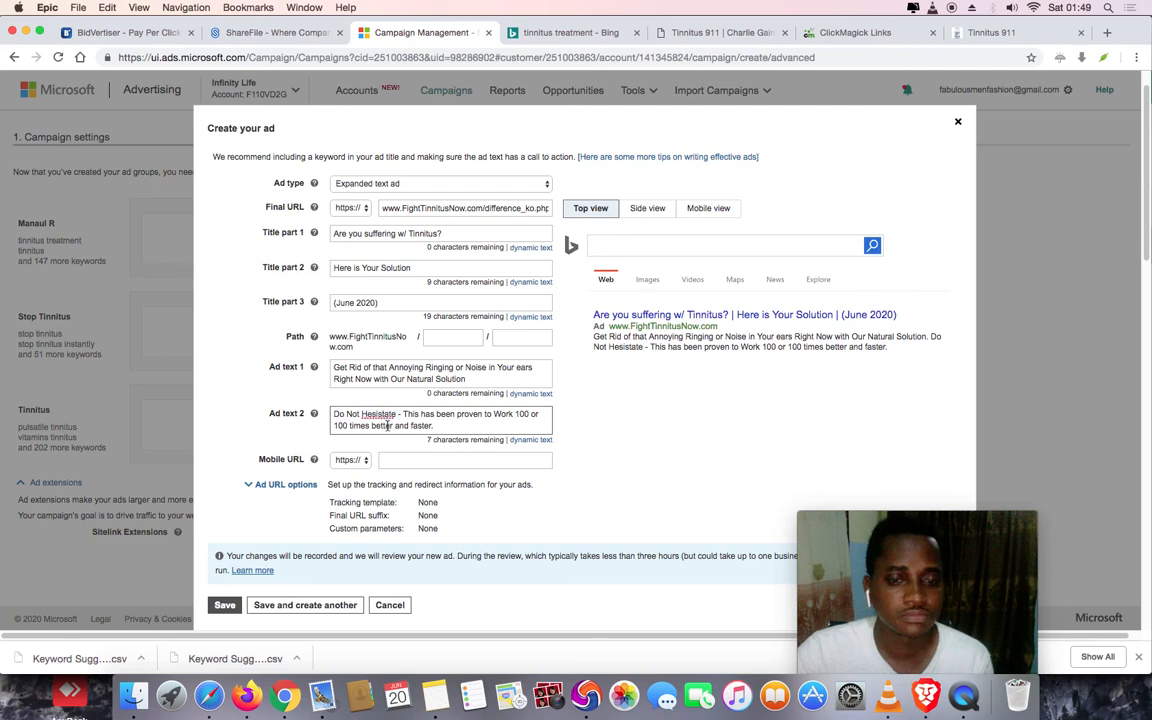
pyautogui.press('BackSpace')
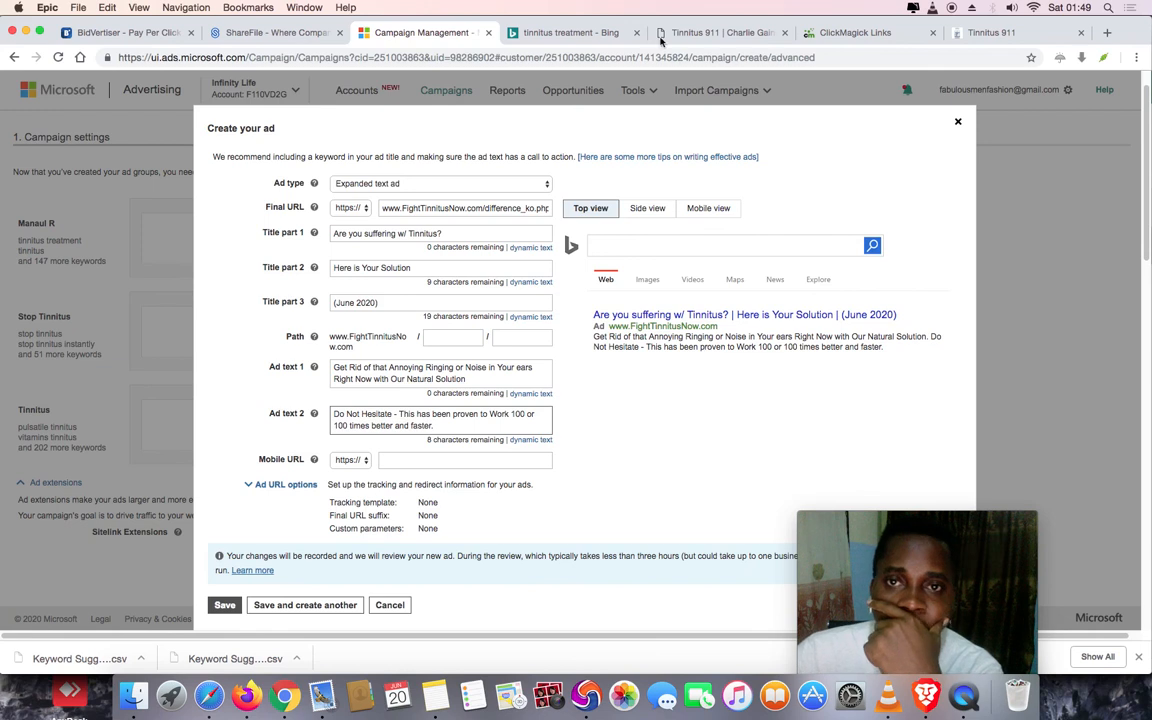
# Review the competitor's tinnitus advertorial and the sponsored ads in the Bing "tinnitus treatment" results, and return to the ad form
pyautogui.click(698, 33)
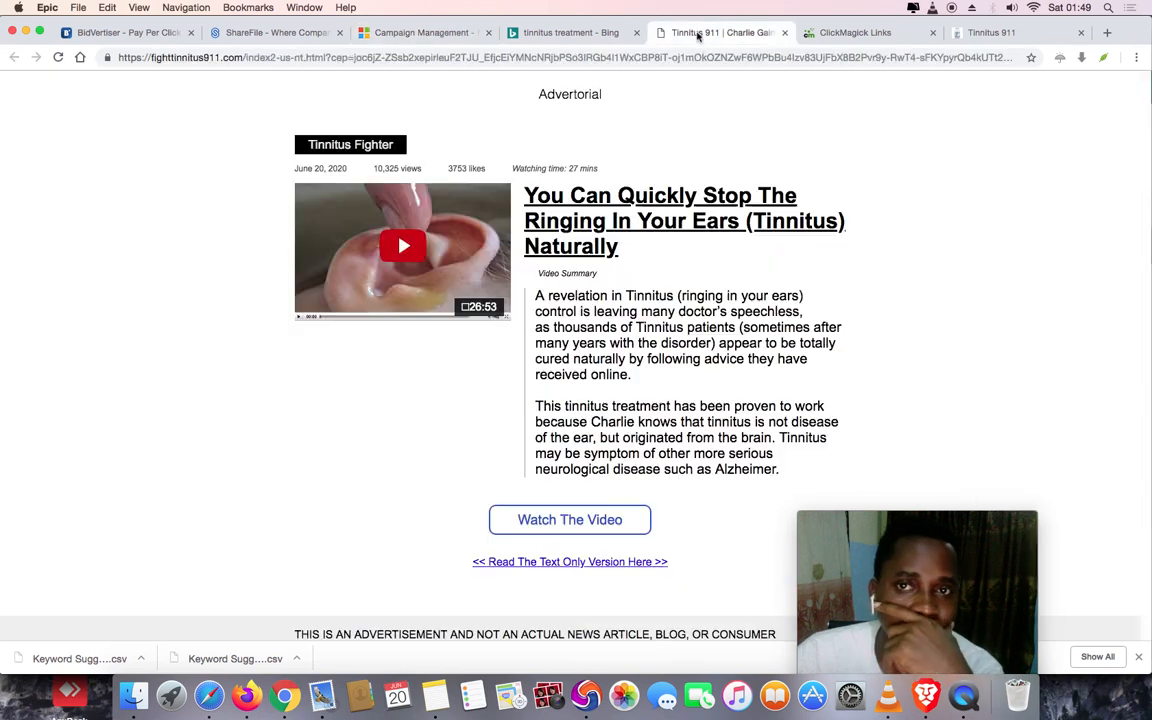
pyautogui.click(605, 33)
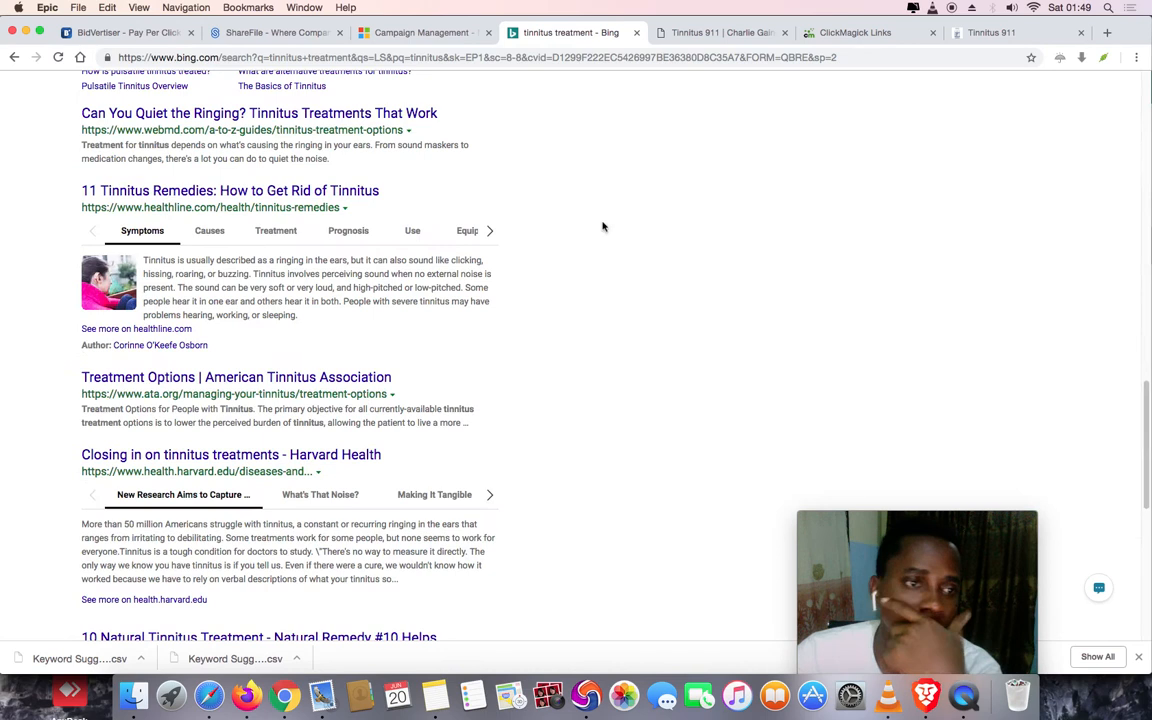
pyautogui.scroll(15, 606, 240)
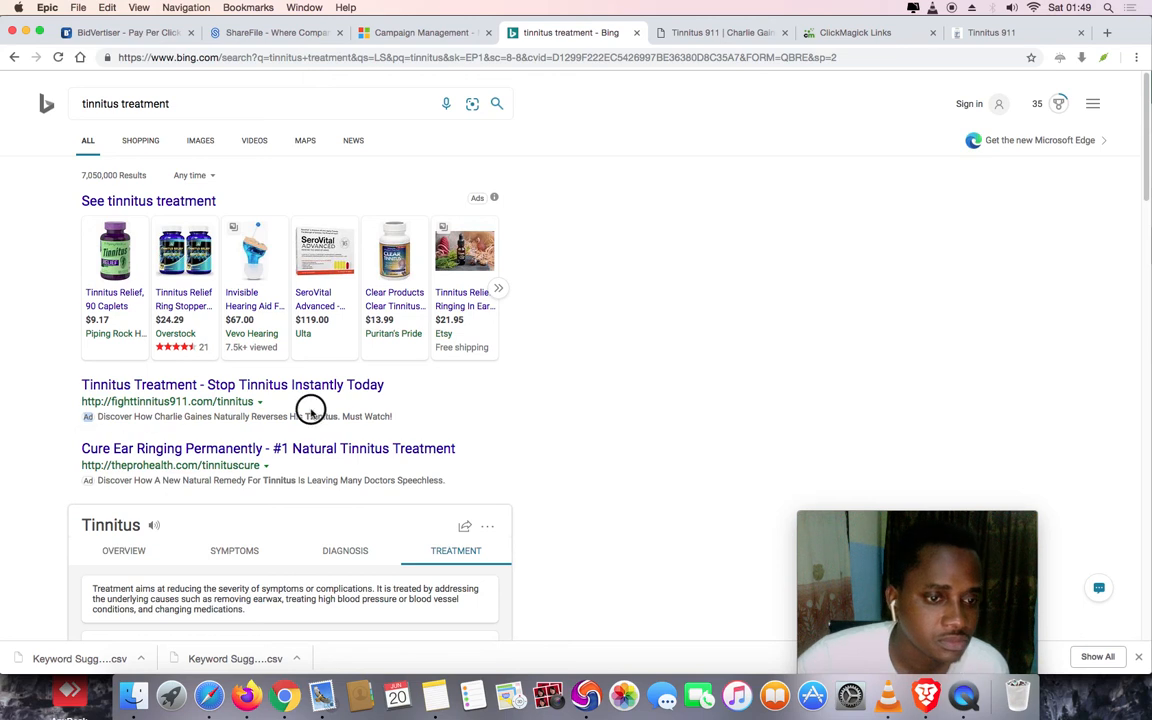
pyautogui.click(420, 33)
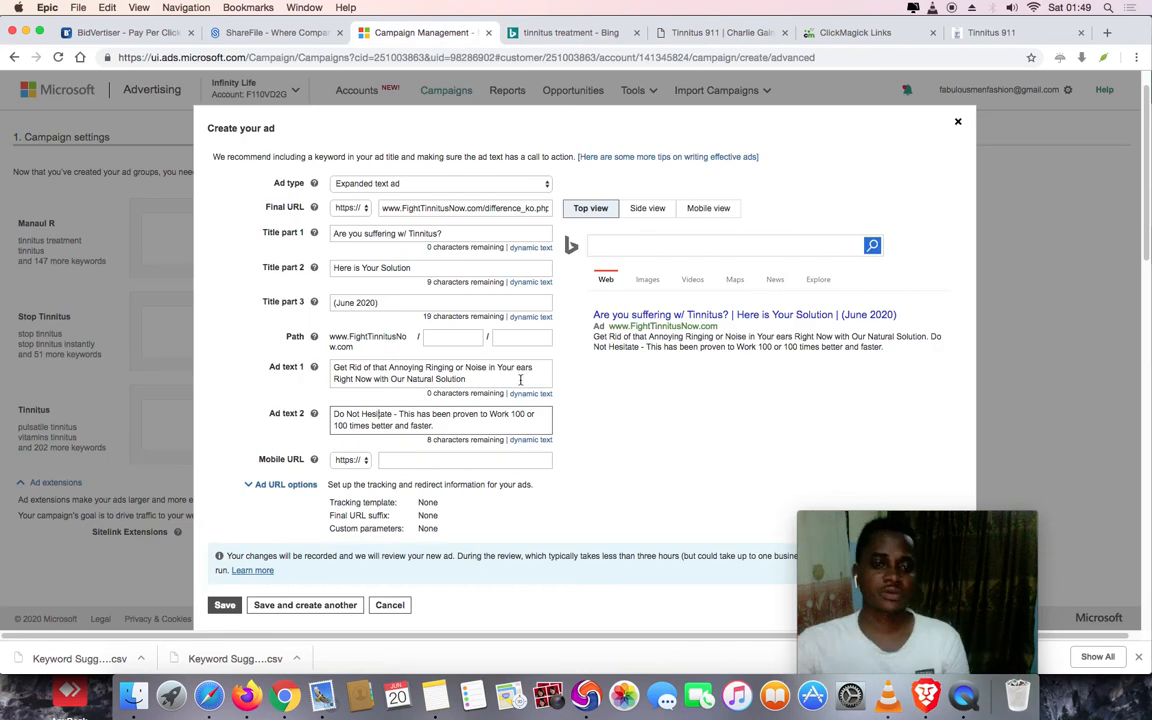
# Replace the whole of ad text 2 with "Take Action Now!"
pyautogui.click(333, 414)
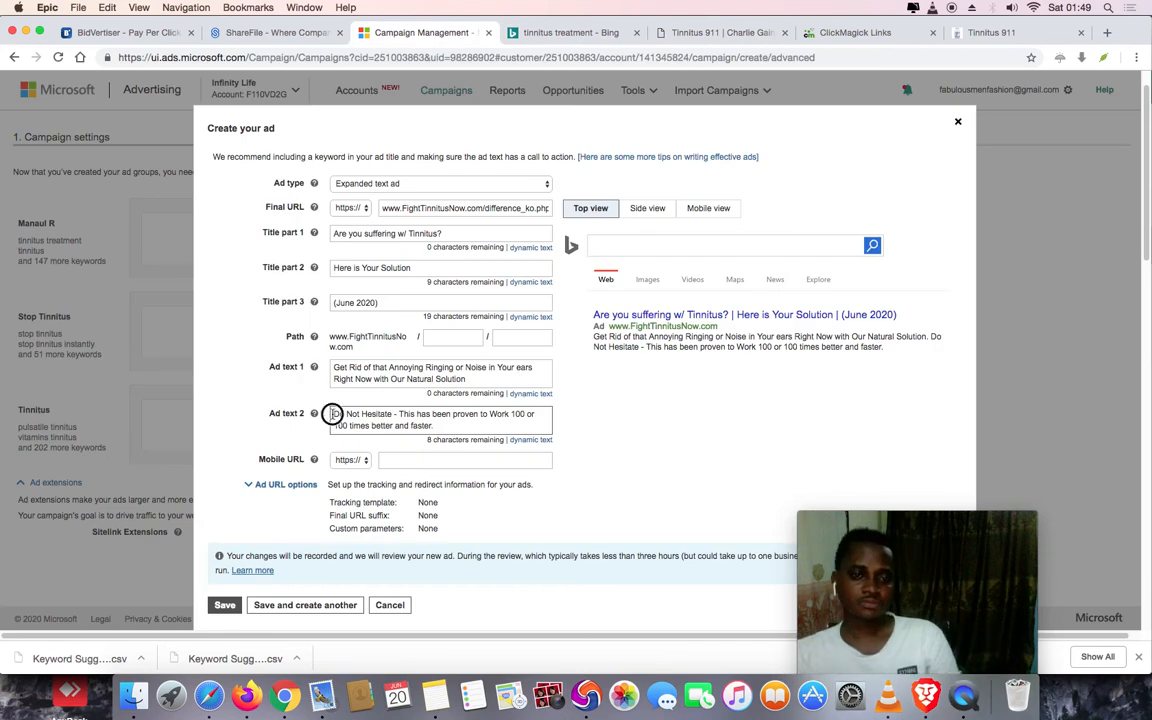
pyautogui.press('super+a')
pyautogui.write('T')
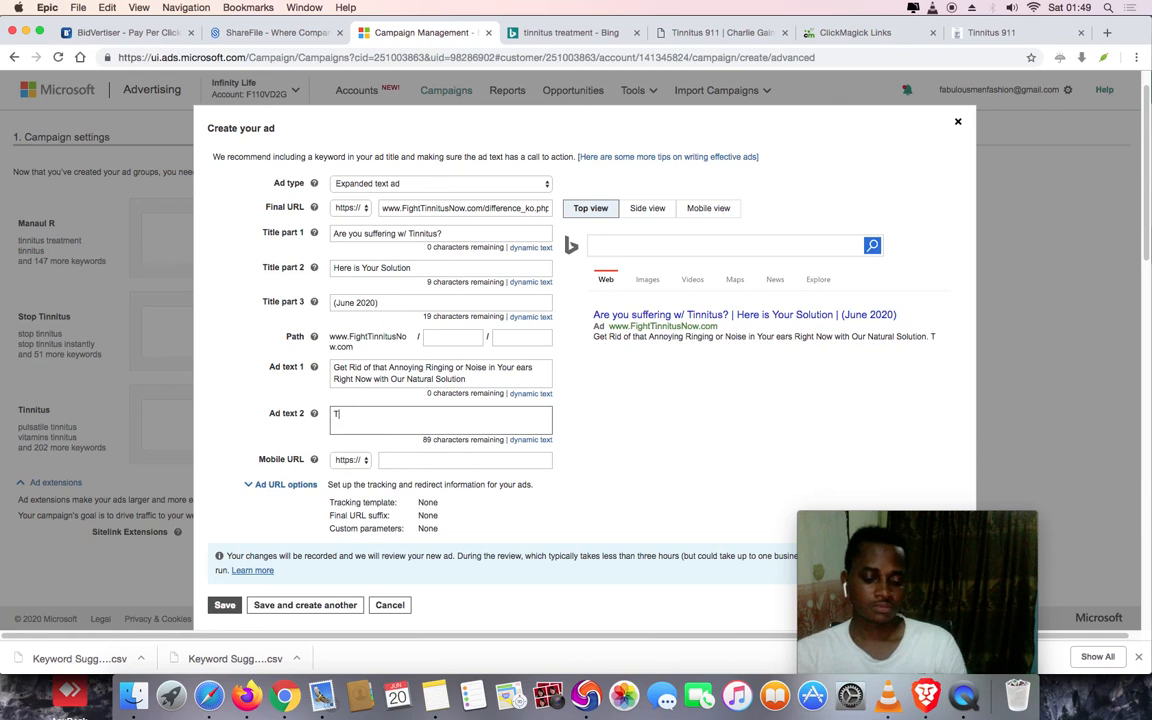
pyautogui.write('ake Actio')
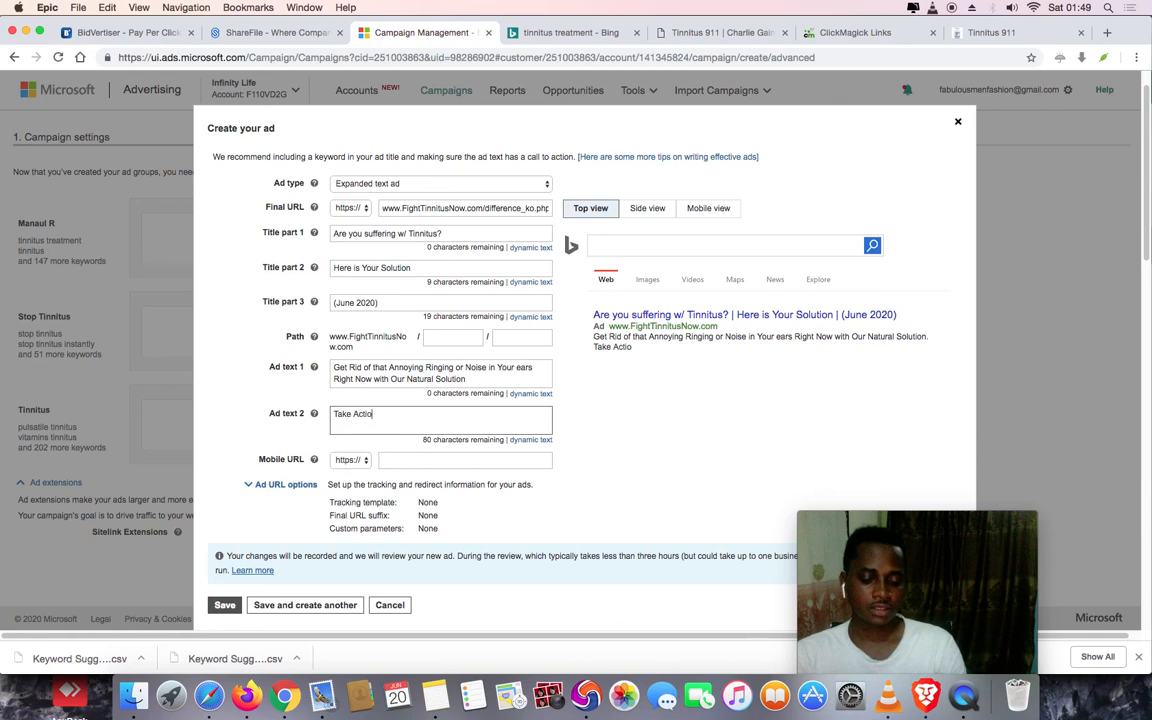
pyautogui.write('n Now')
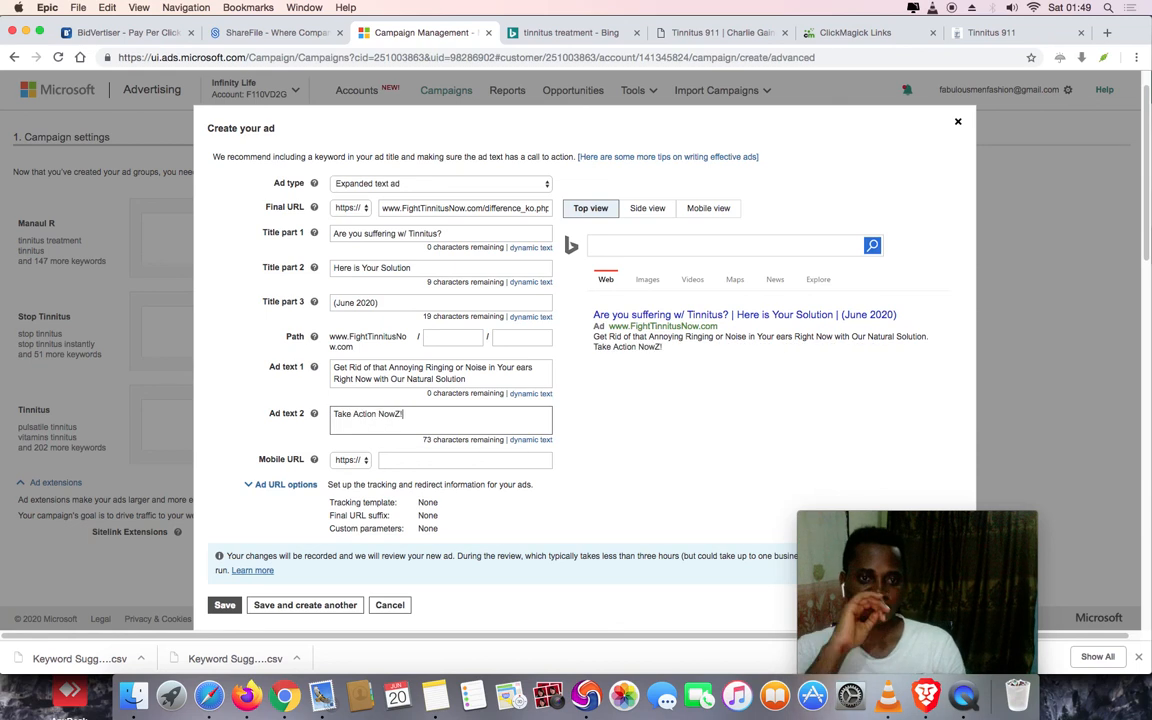
pyautogui.write('!')
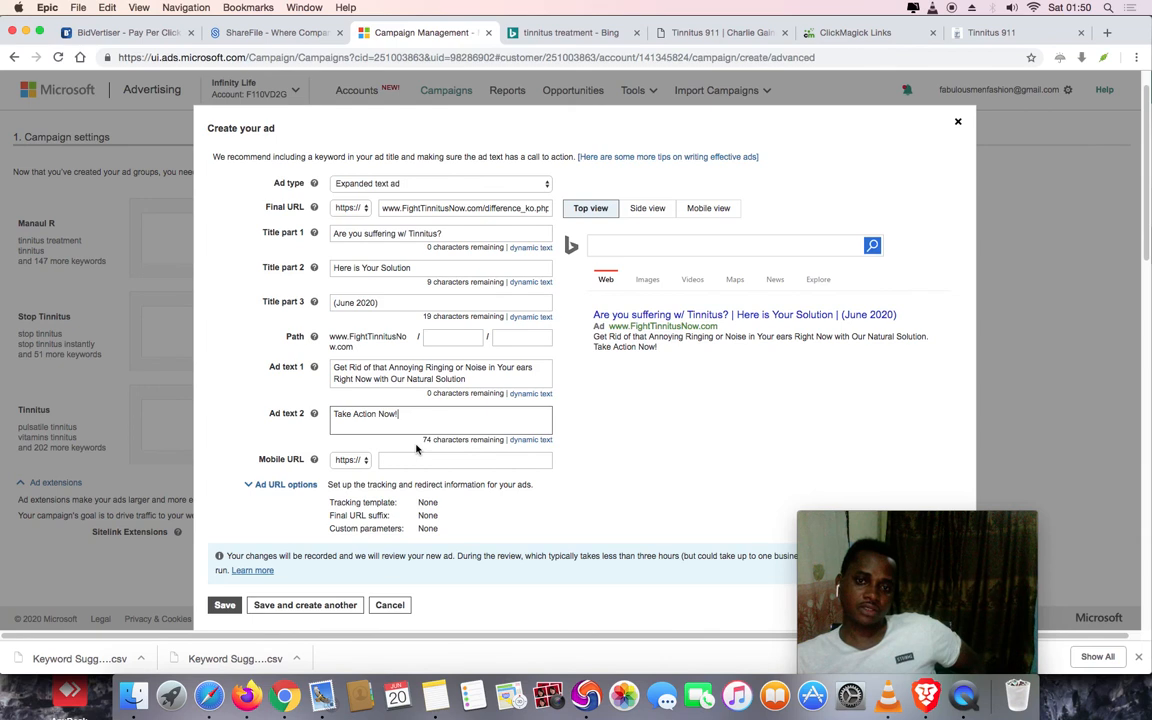
pyautogui.click(434, 463)
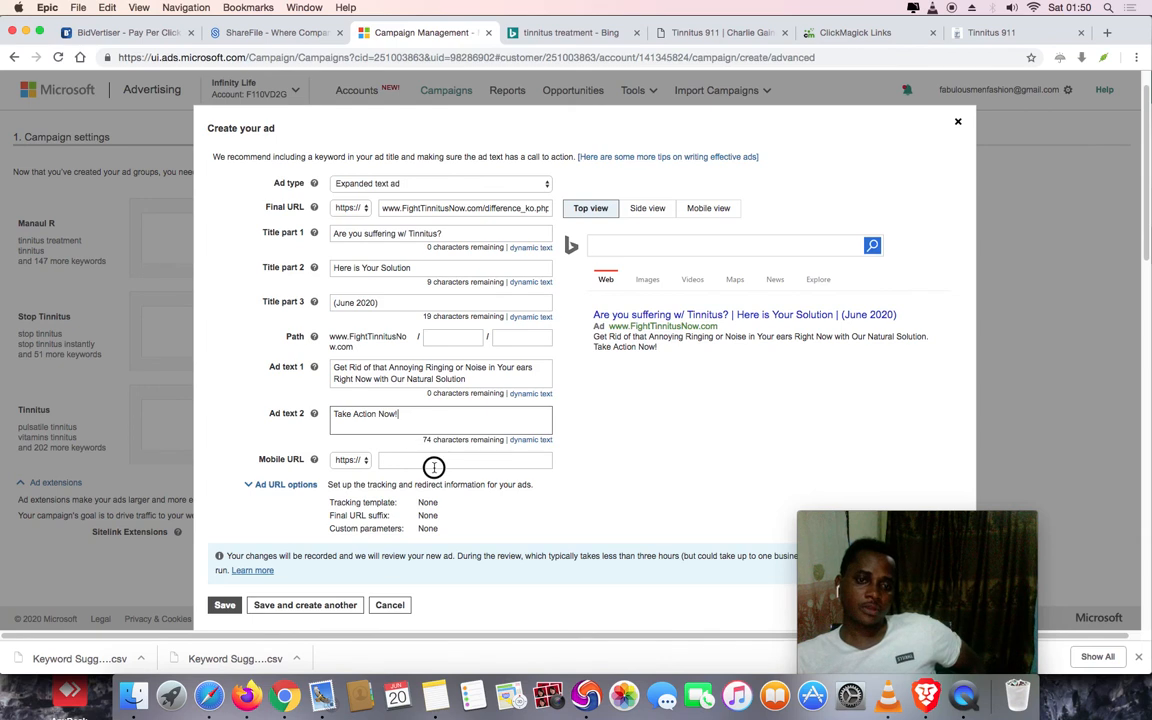
pyautogui.click(444, 210)
pyautogui.click(444, 210)
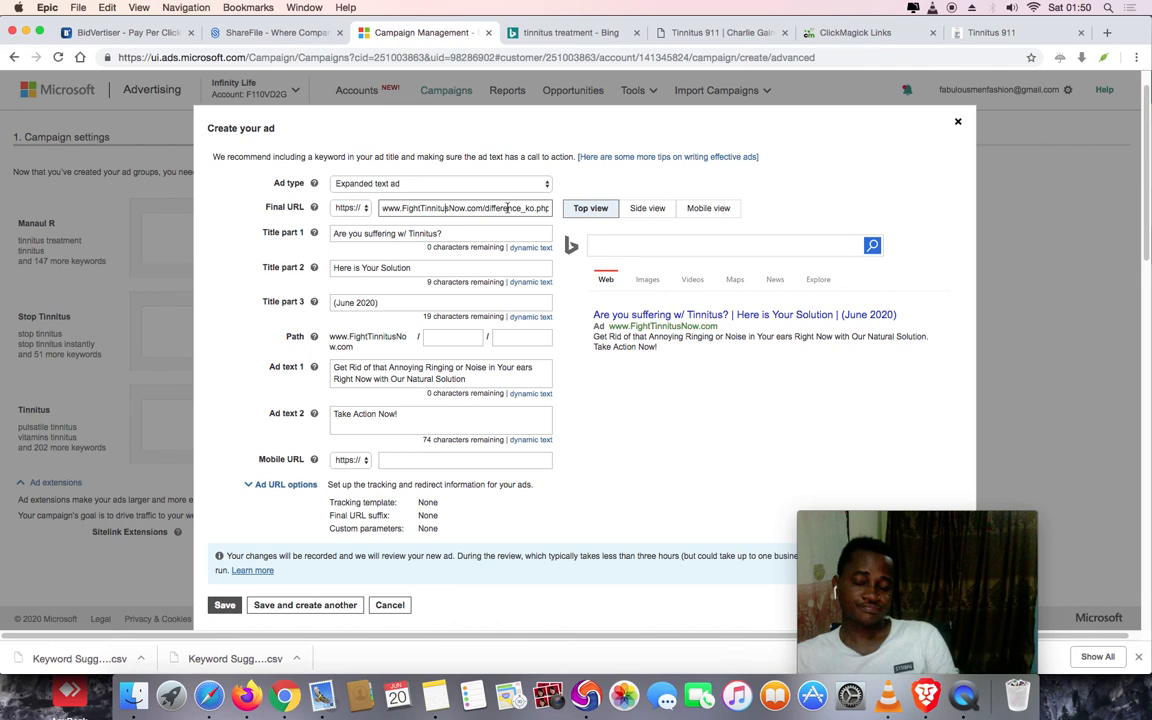
pyautogui.tripleClick(507, 208)
pyautogui.press('super+c')
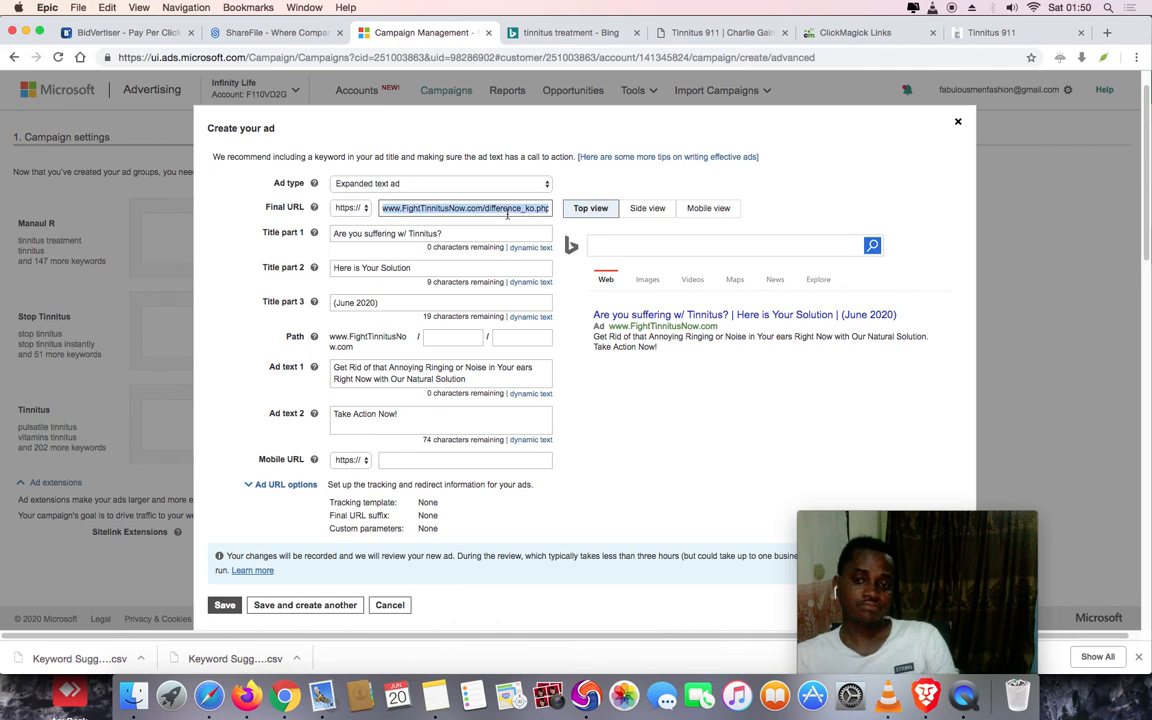
pyautogui.click(428, 462)
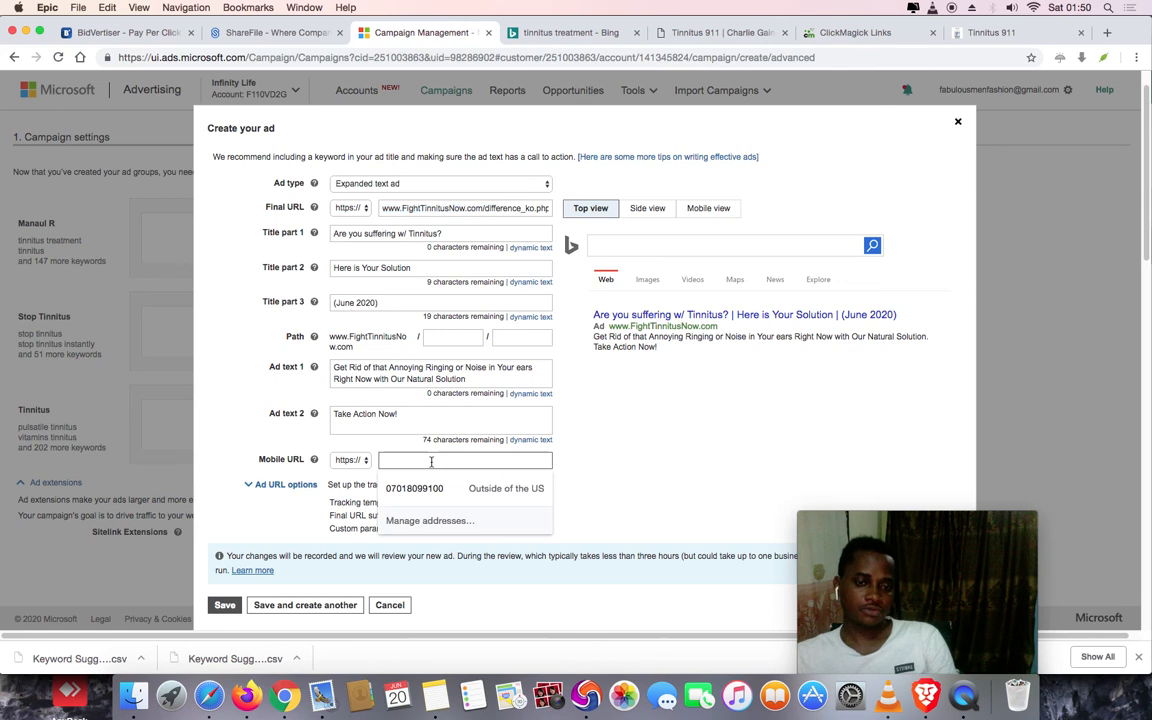
pyautogui.press('super+v')
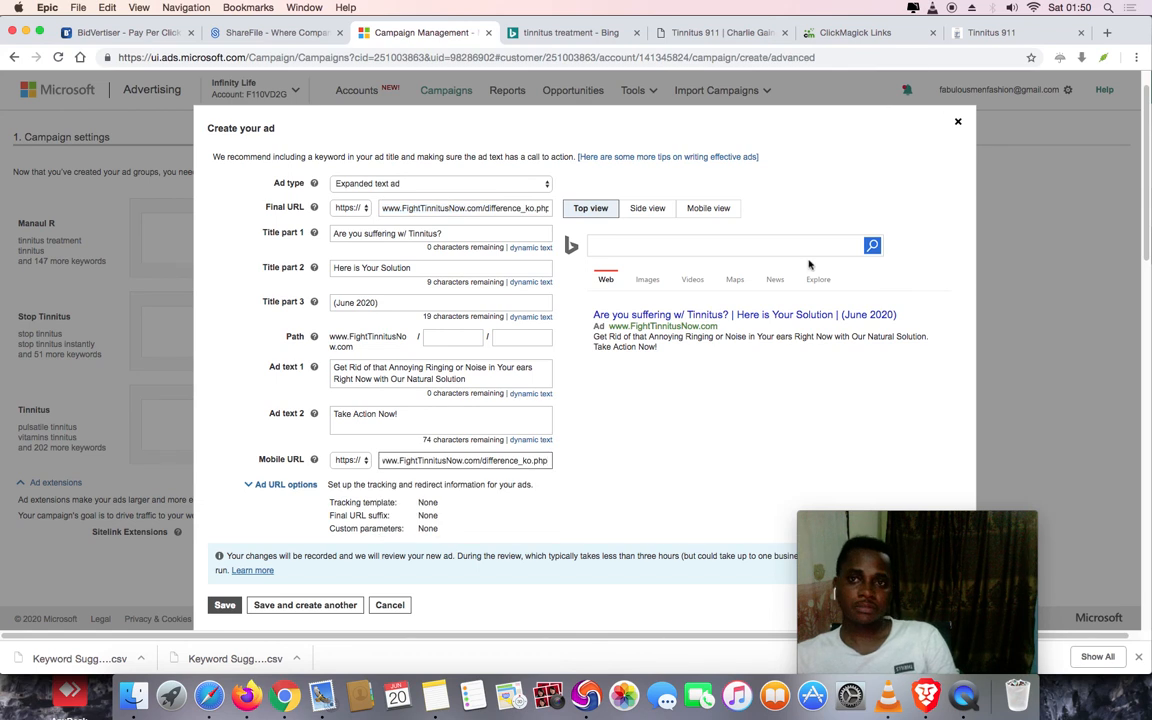
# Examine the Tinnitus 911 landing page at a narrow, phone-like window width, restore the full width and return to the ad form
pyautogui.click(983, 35)
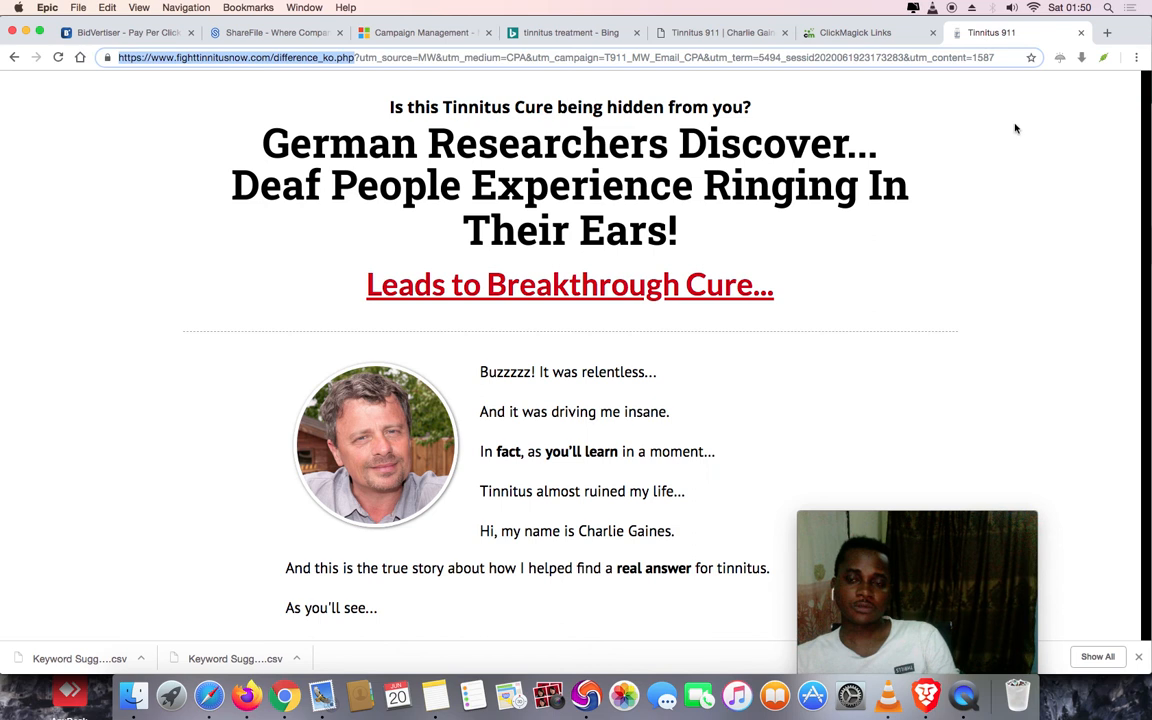
pyautogui.moveTo(1146, 227); pyautogui.dragTo(194, 247)
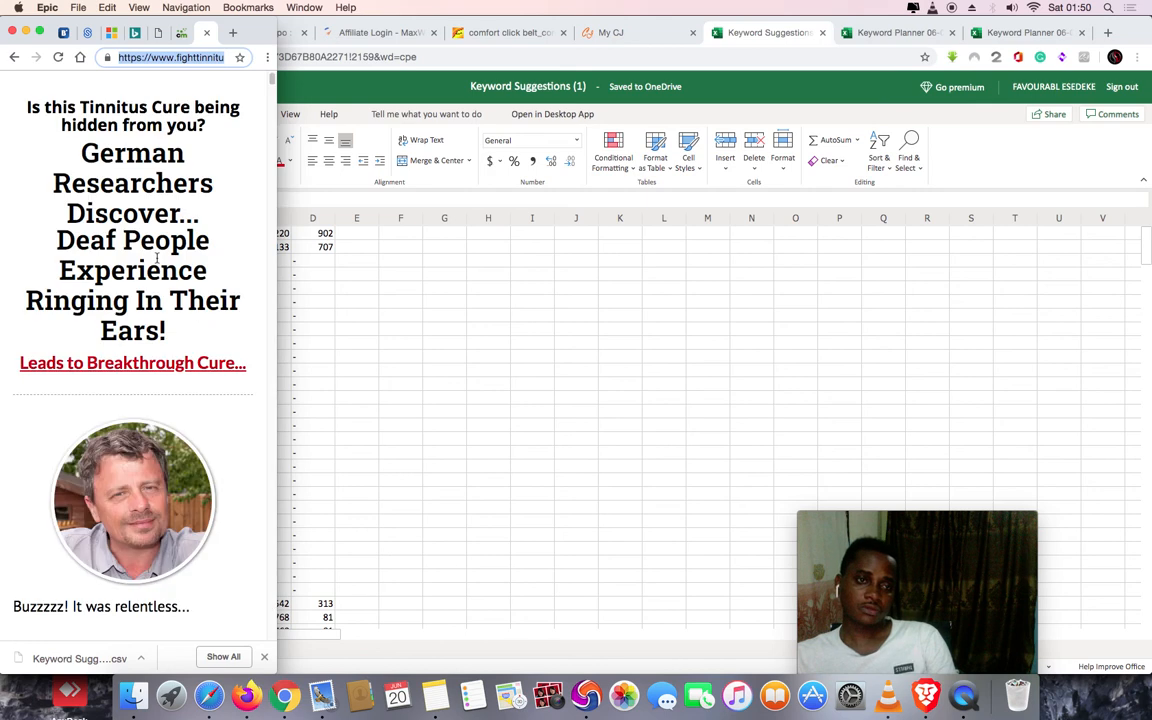
pyautogui.scroll(-15, 157, 258)
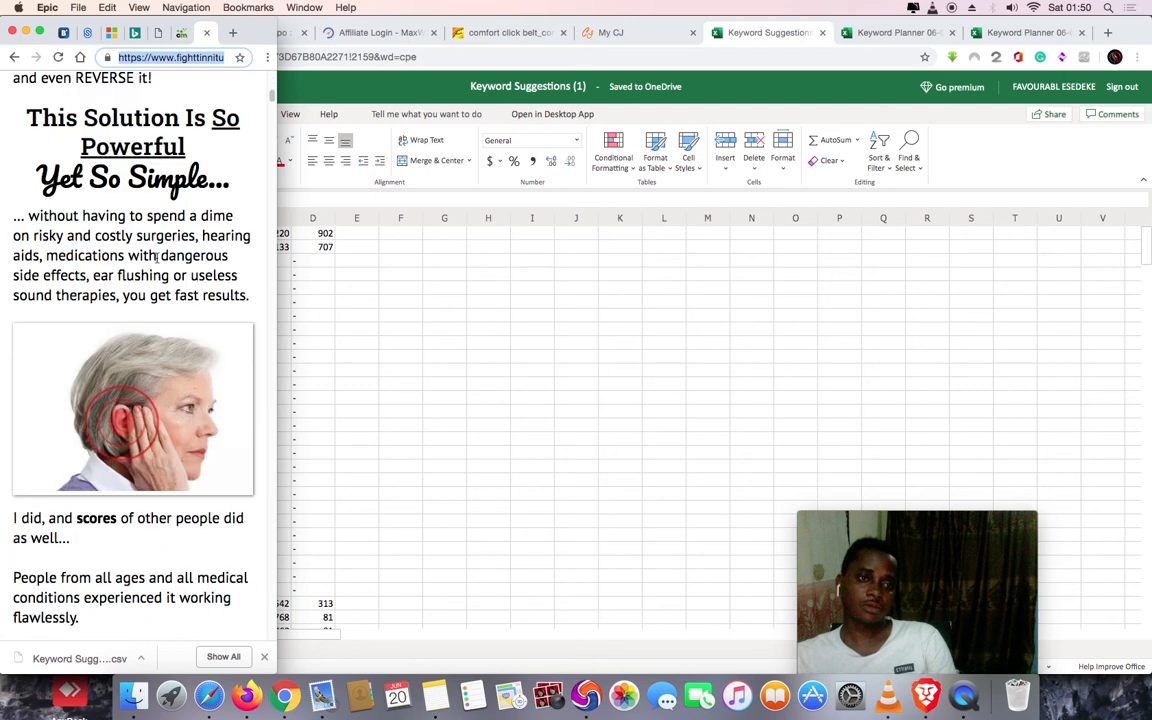
pyautogui.scroll(-15, 157, 258)
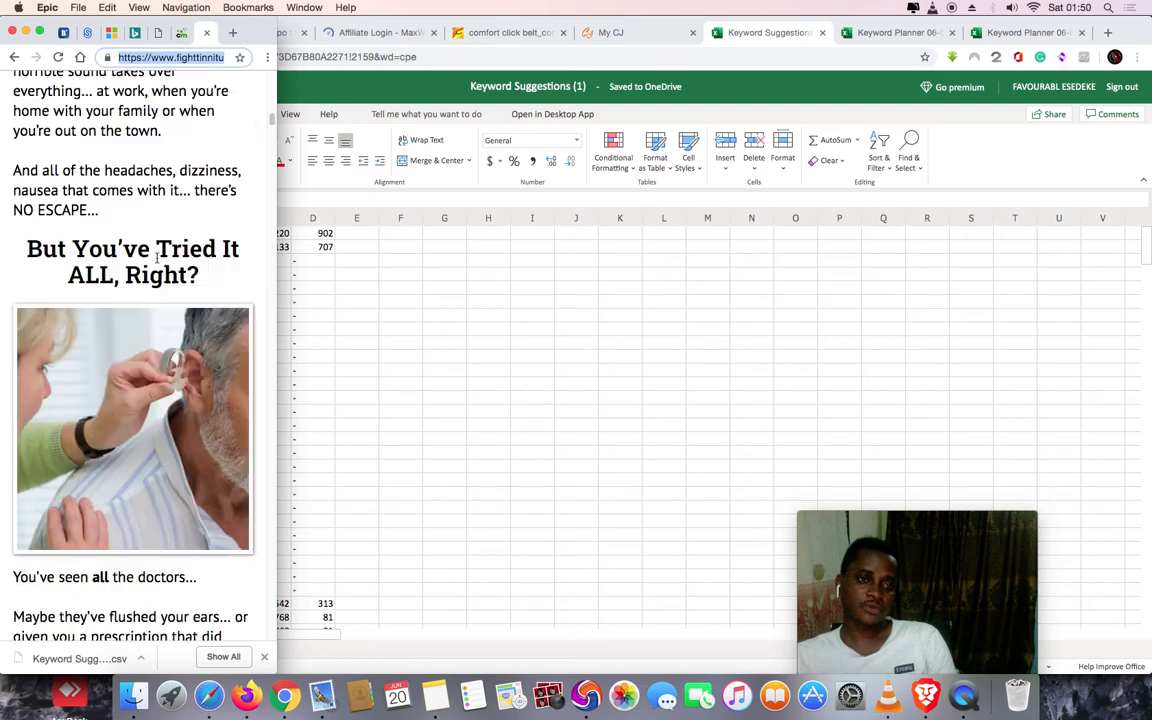
pyautogui.scroll(-15, 157, 258)
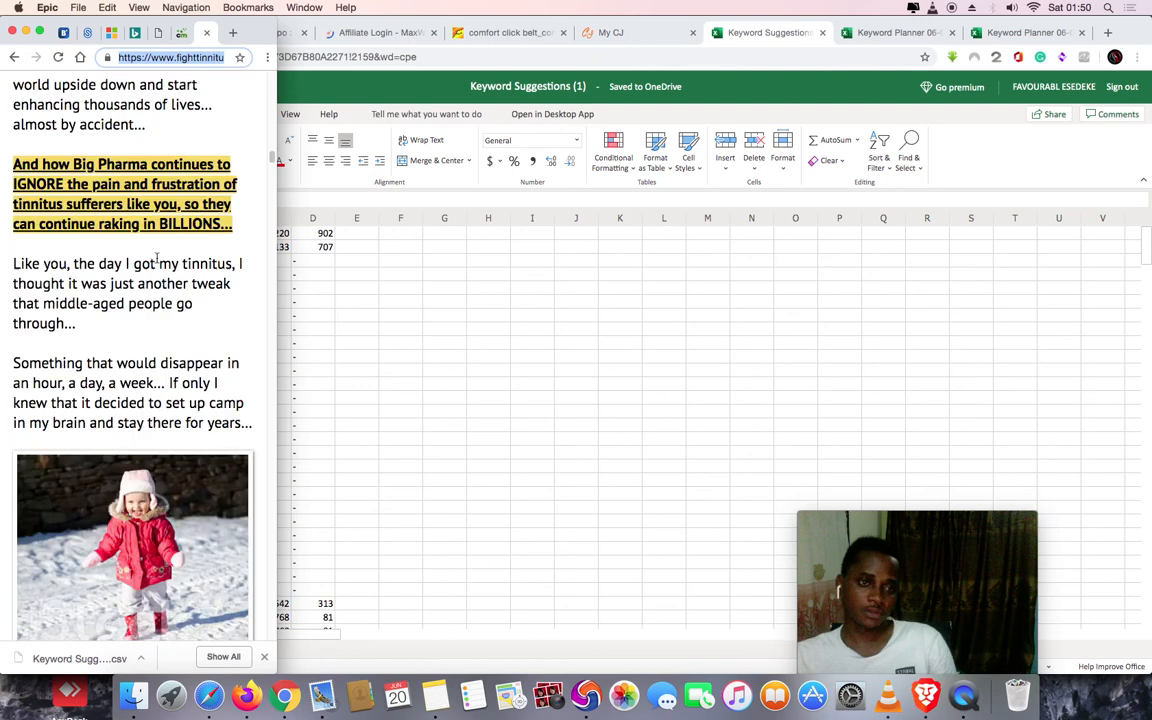
pyautogui.scroll(-12, 157, 258)
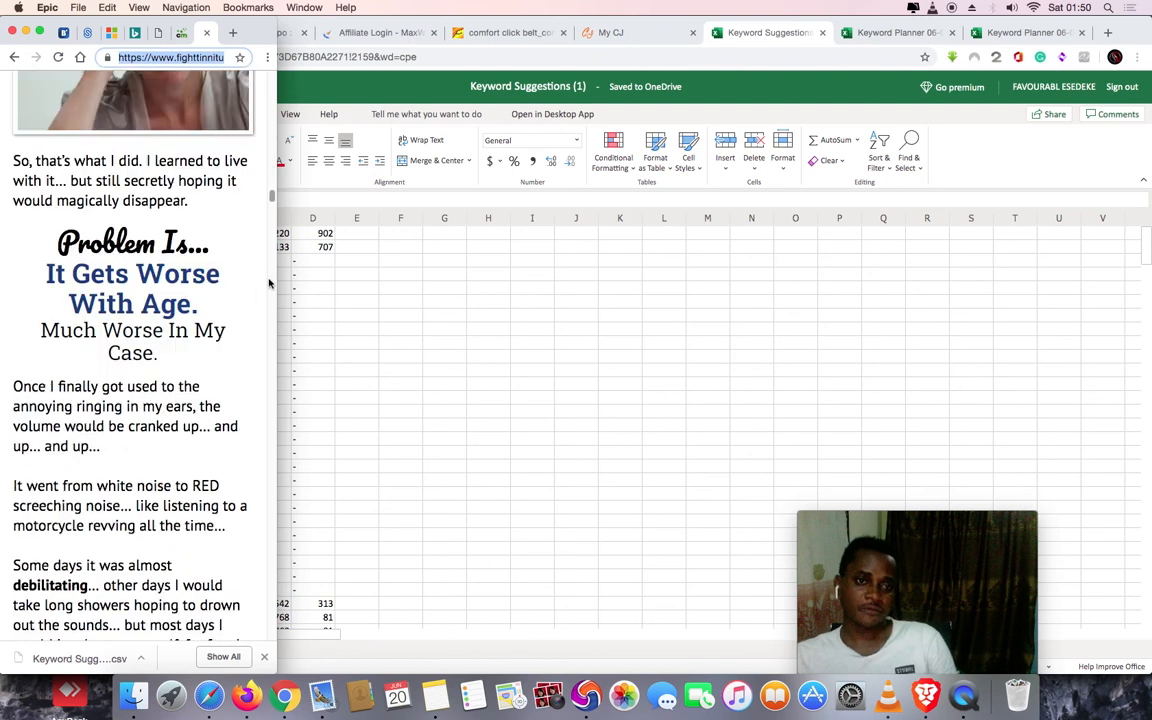
pyautogui.moveTo(278, 280); pyautogui.dragTo(1147, 283)
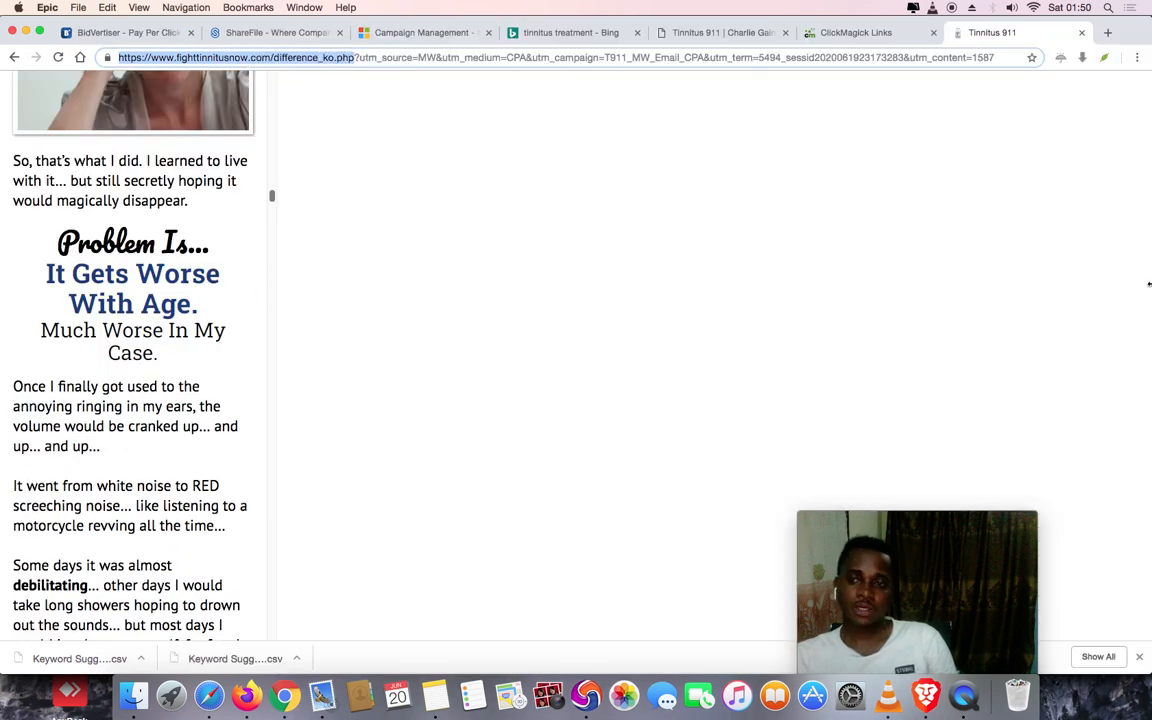
pyautogui.click(418, 33)
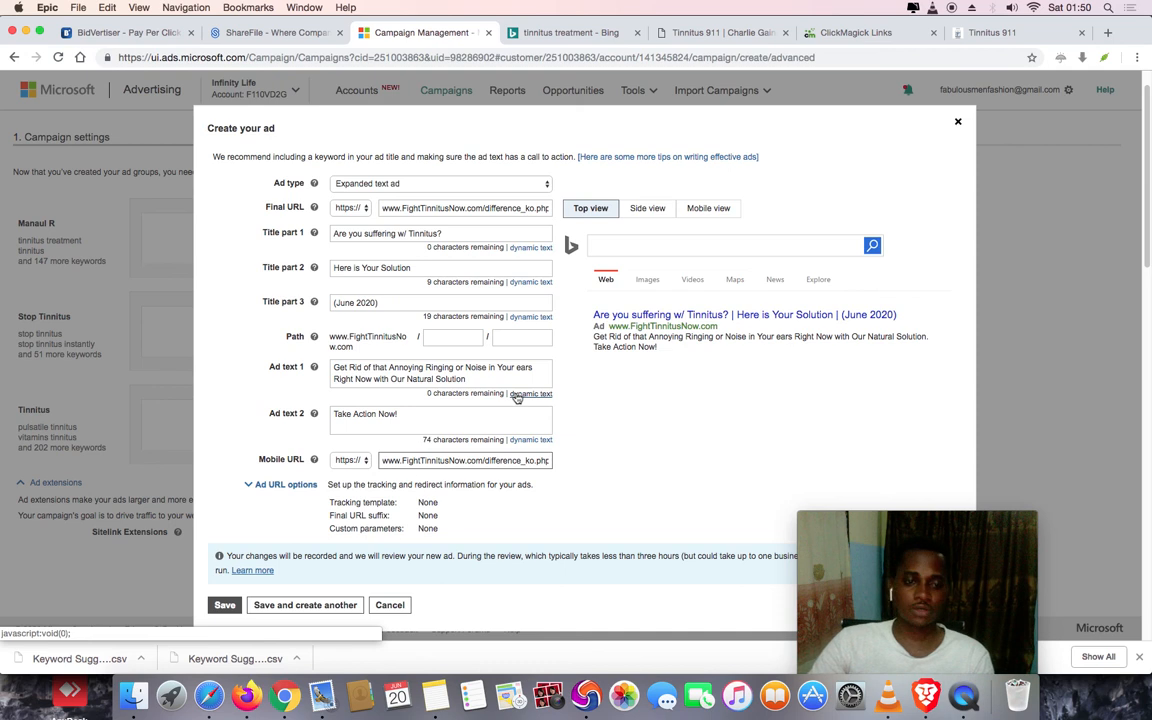
# Save the new ad for the Manaul R ad group and copy it to all other ad groups
pyautogui.click(226, 607)
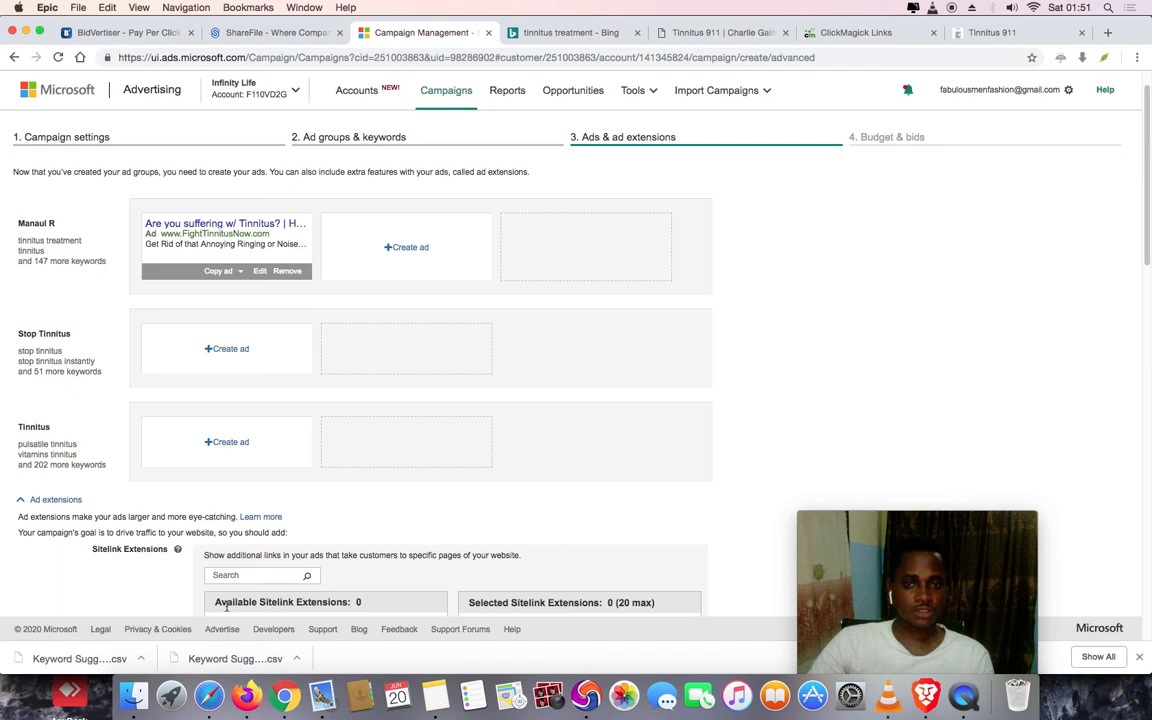
pyautogui.click(222, 271)
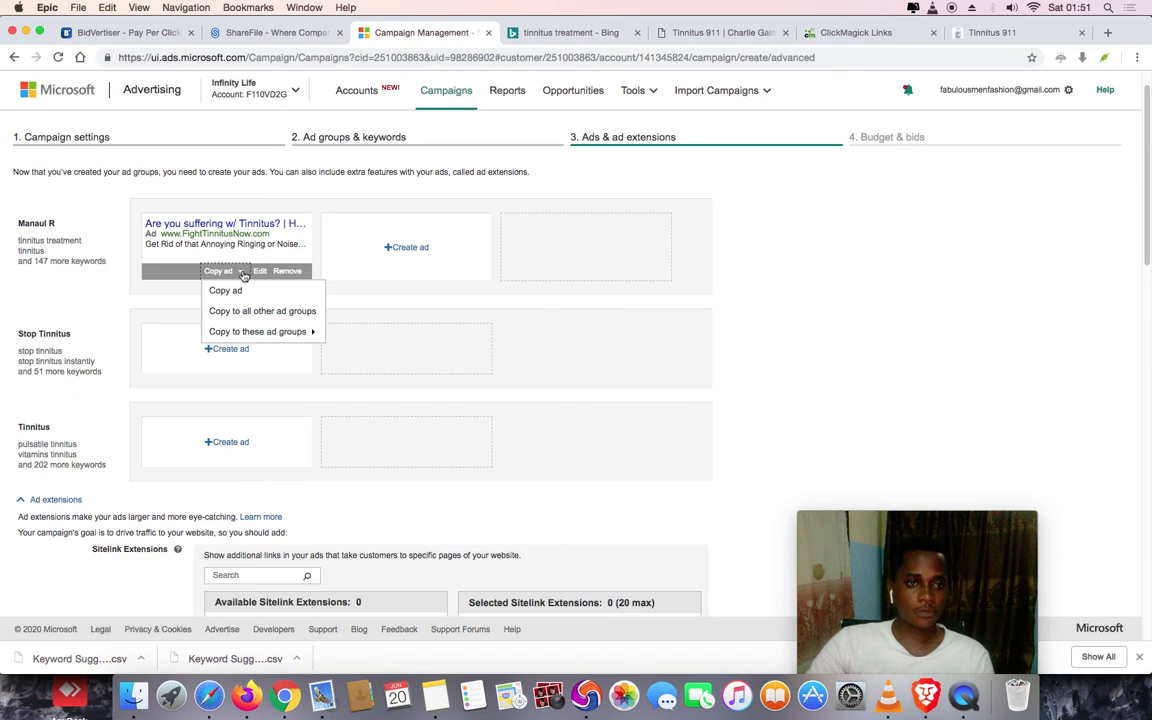
pyautogui.click(262, 311)
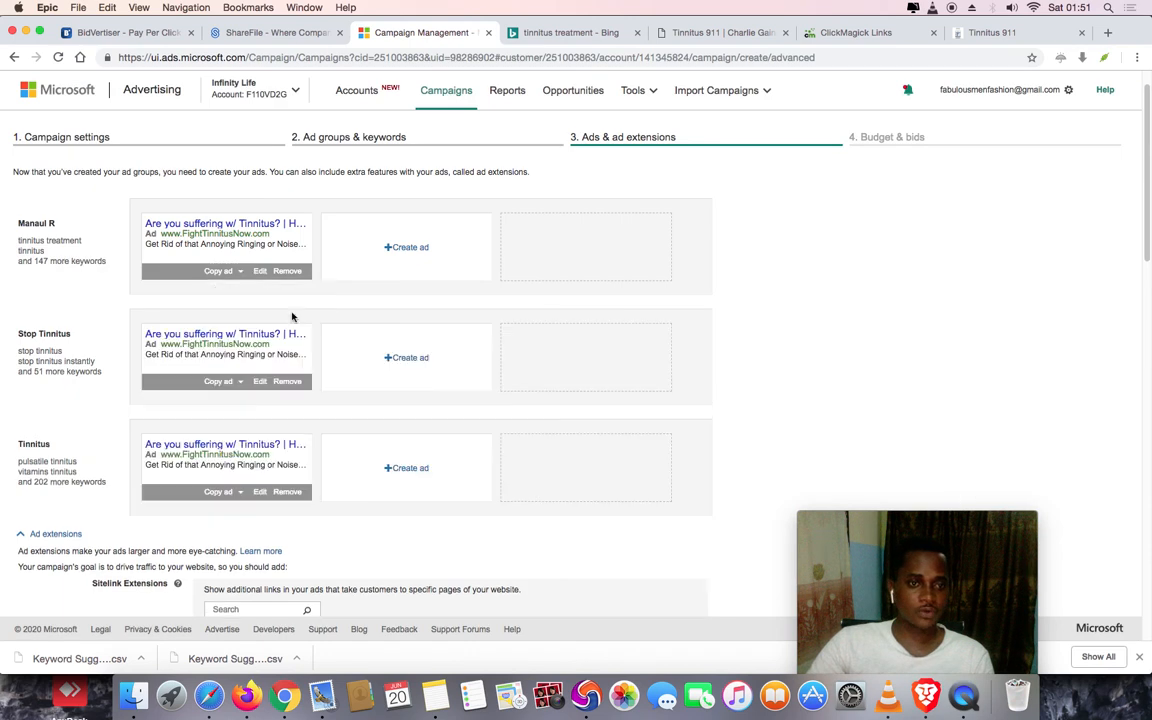
# Duplicate the ad within the Manaul R ad group and open the copy for editing
pyautogui.click(238, 271)
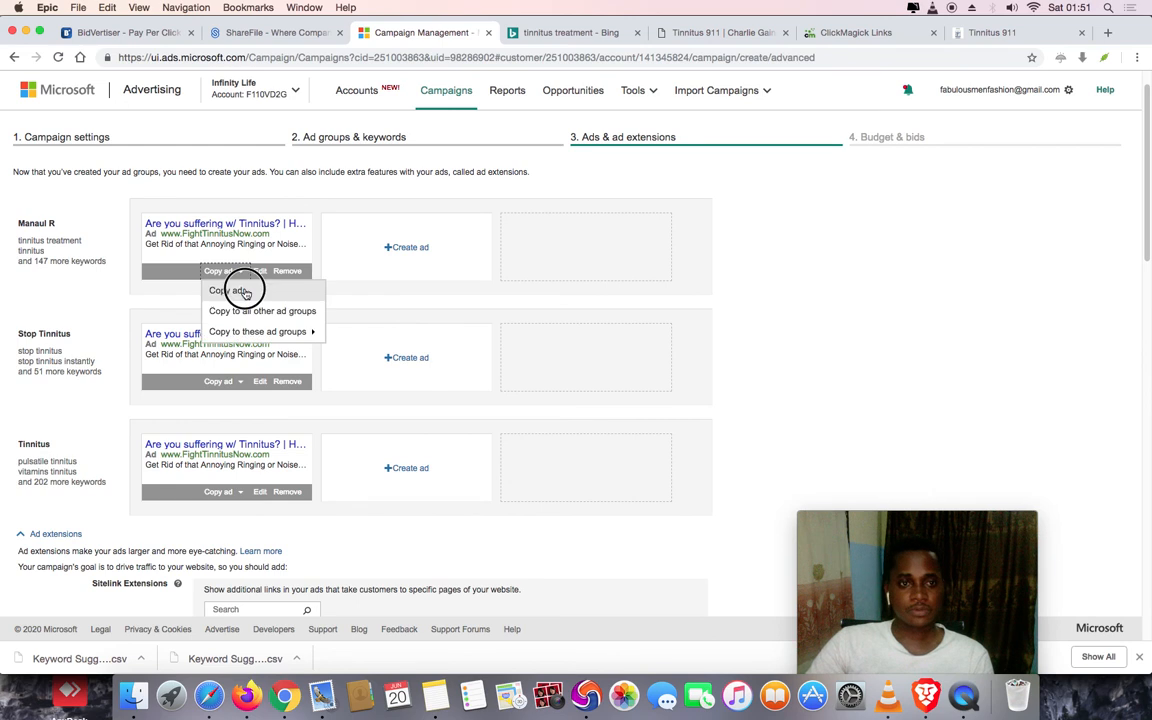
pyautogui.click(228, 291)
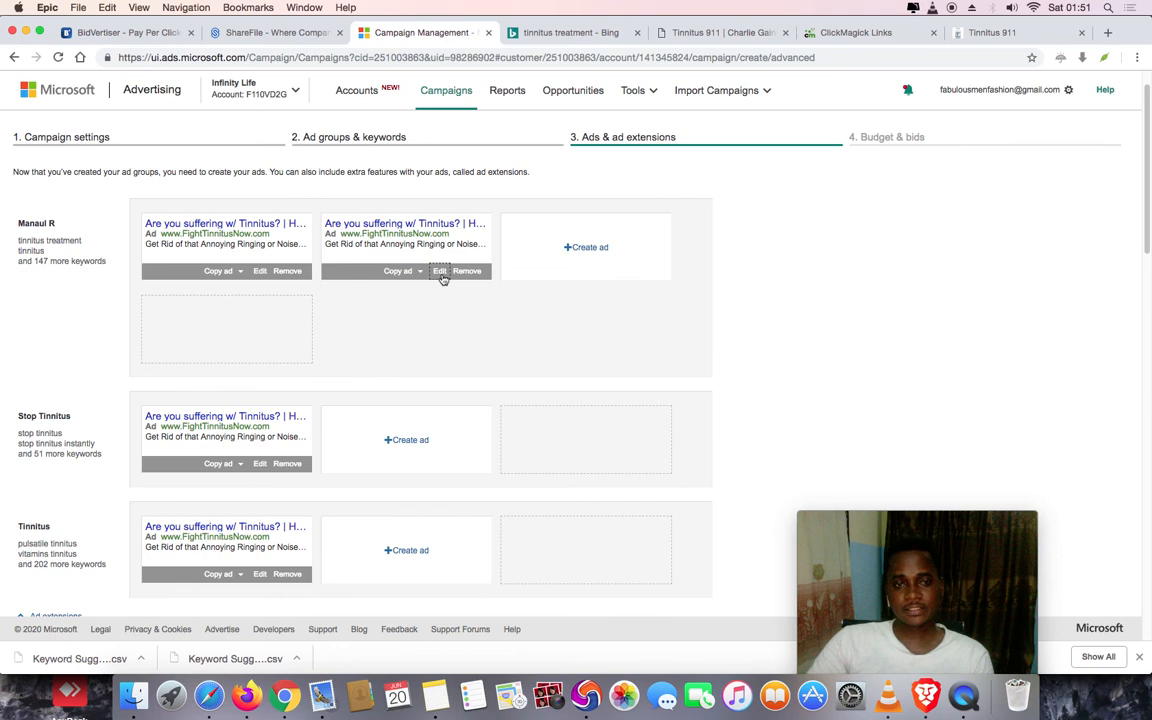
pyautogui.click(440, 272)
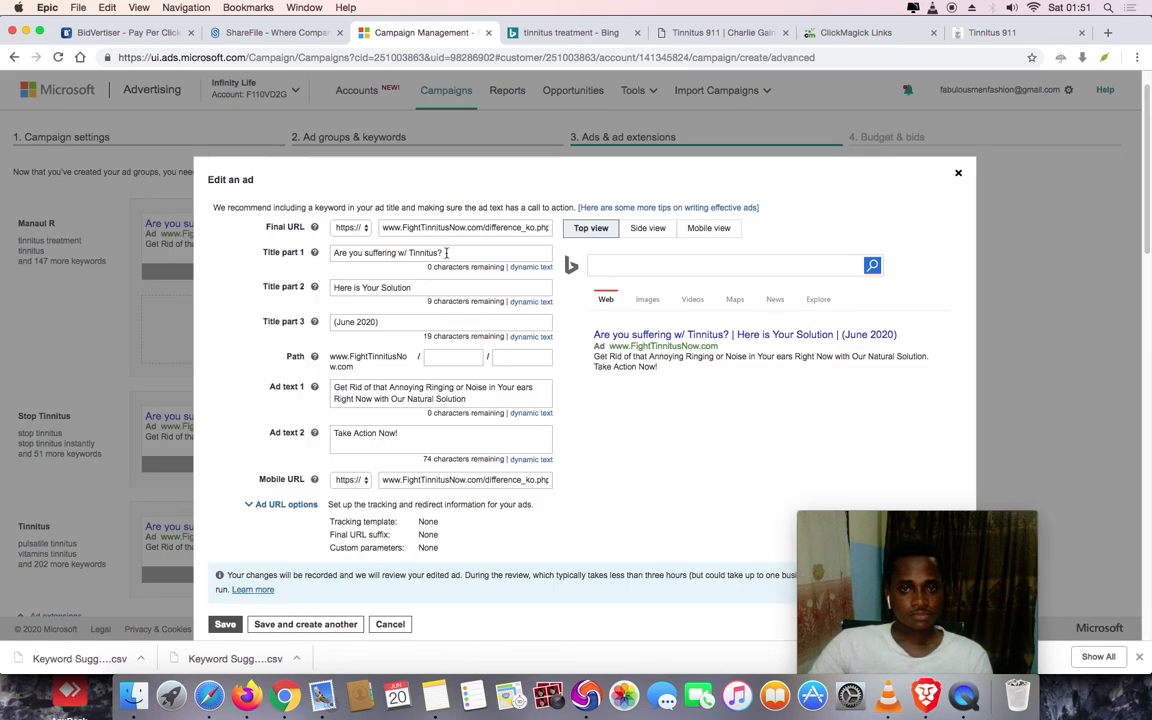
# Check the landing page and the Bing tinnitus treatment results, and change the copied ad's title part 1 to "Ringing or Noise in Your Ears?"
pyautogui.moveTo(446, 253); pyautogui.dragTo(336, 253)
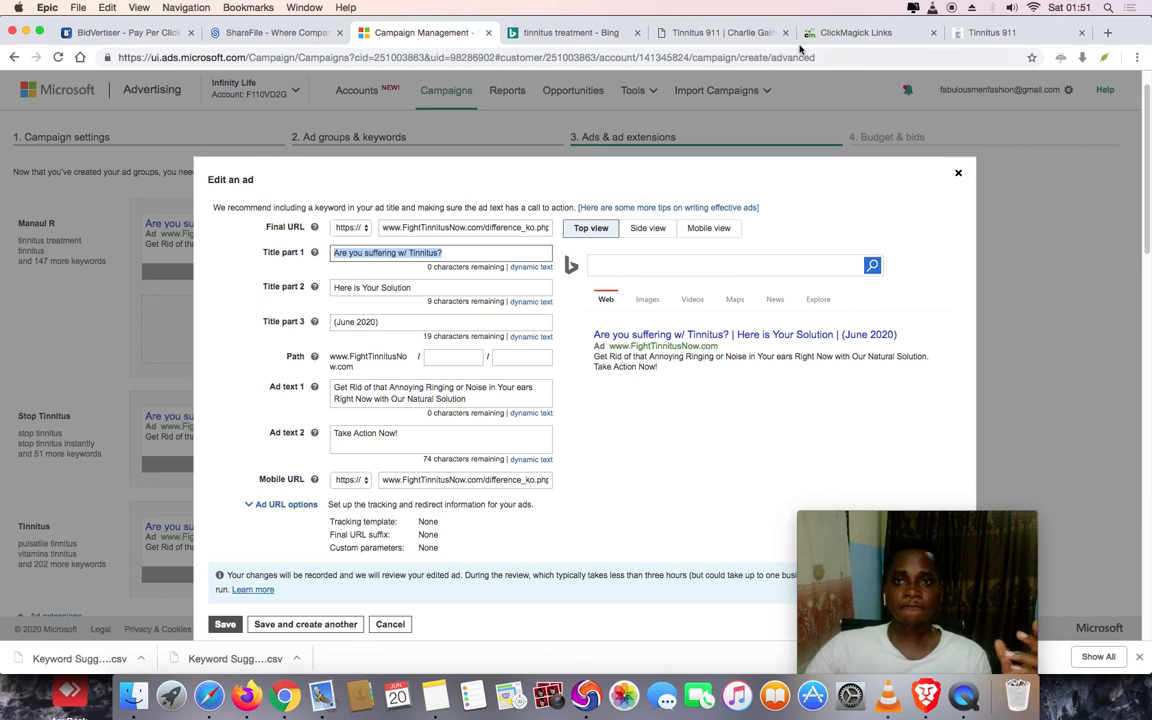
pyautogui.click(740, 35)
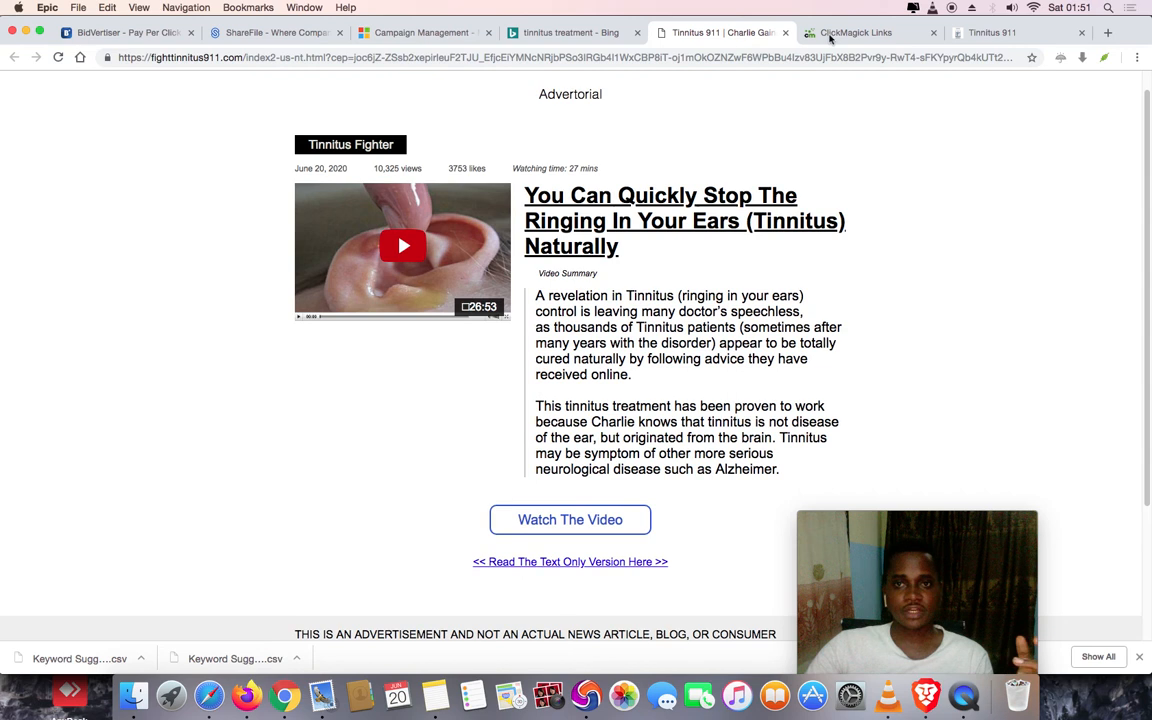
pyautogui.click(601, 35)
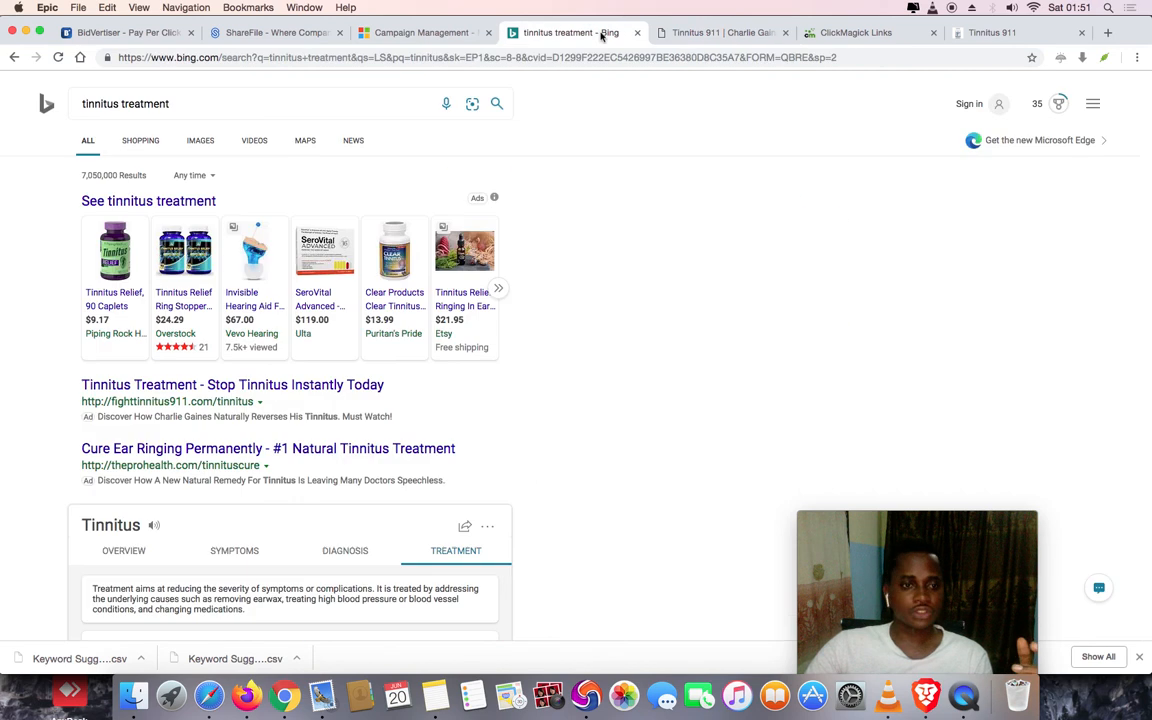
pyautogui.click(430, 35)
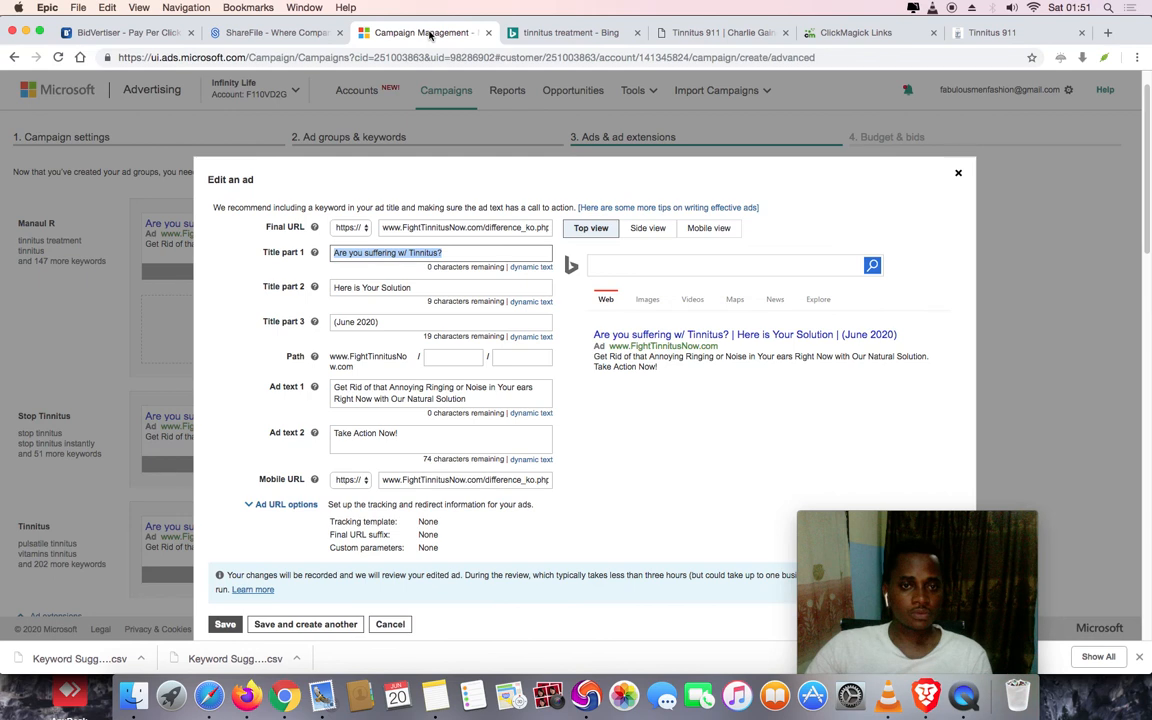
pyautogui.write('R')
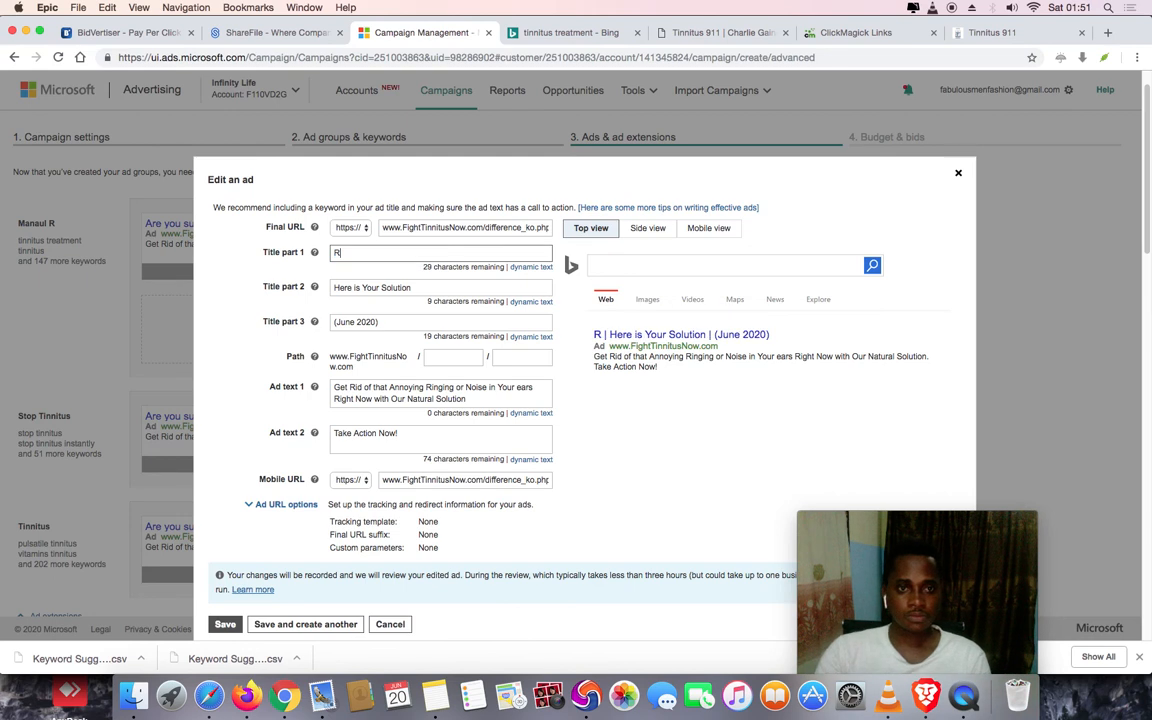
pyautogui.write('inging or Noise')
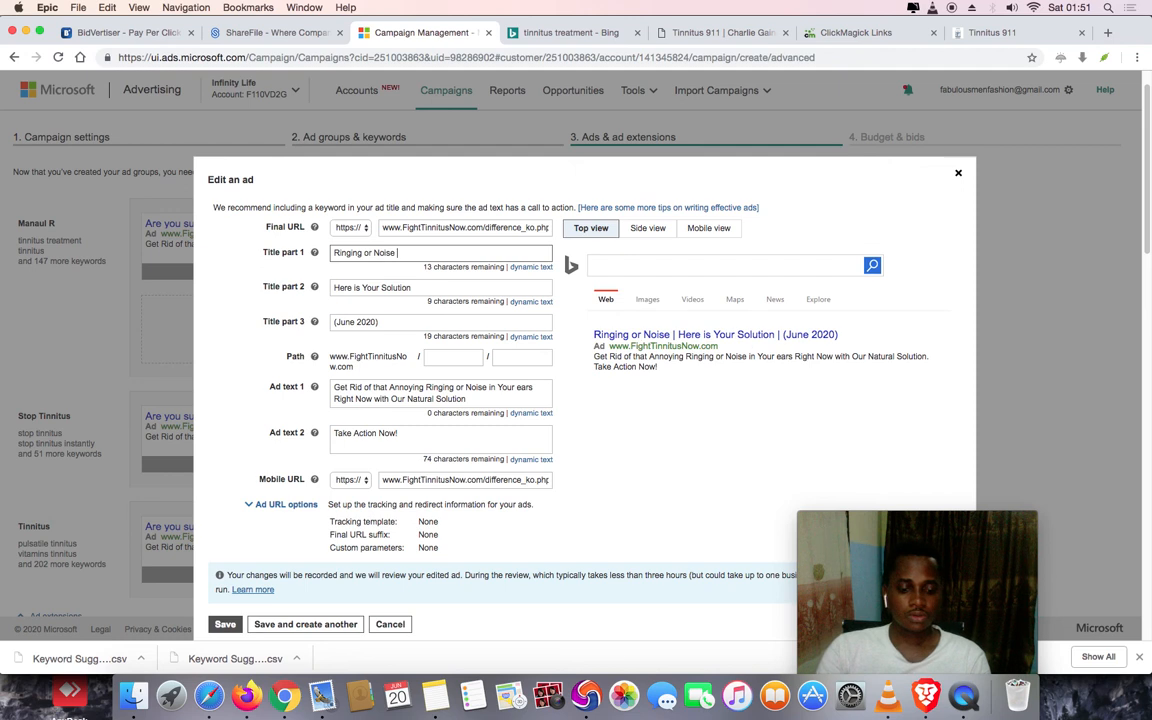
pyautogui.write('in Your')
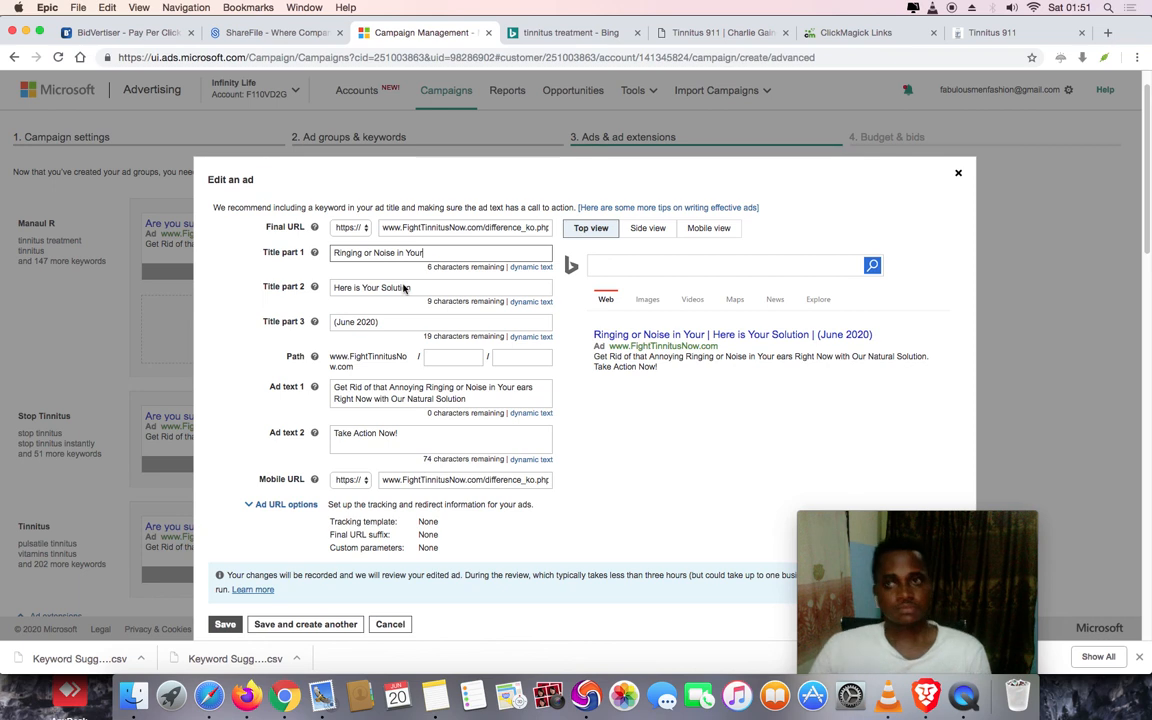
pyautogui.write('Ears')
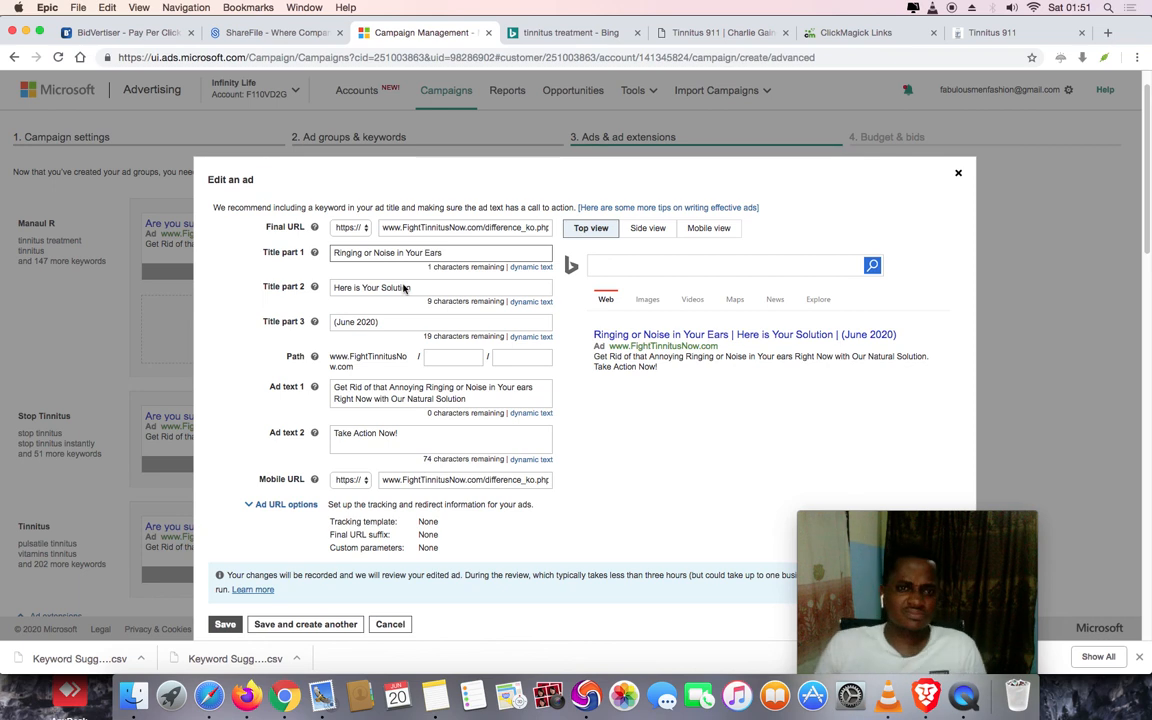
pyautogui.write('?')
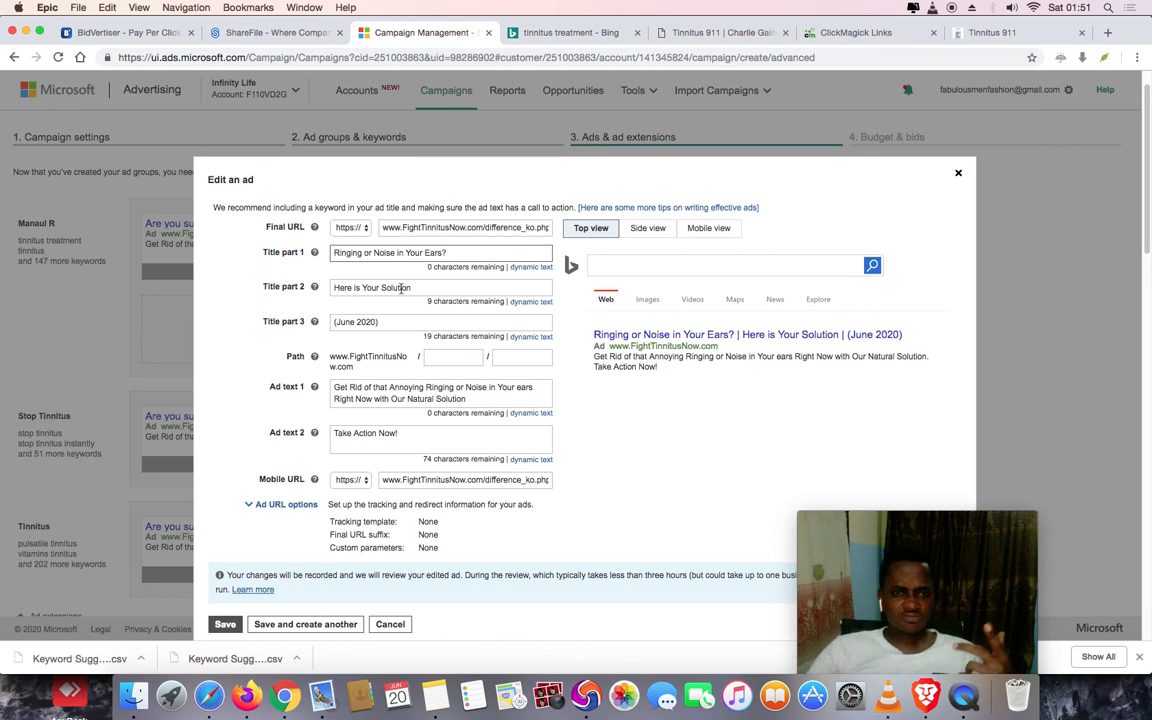
# Change title part 2 of the ad to "Click Here For Solution Now"
pyautogui.click(400, 288)
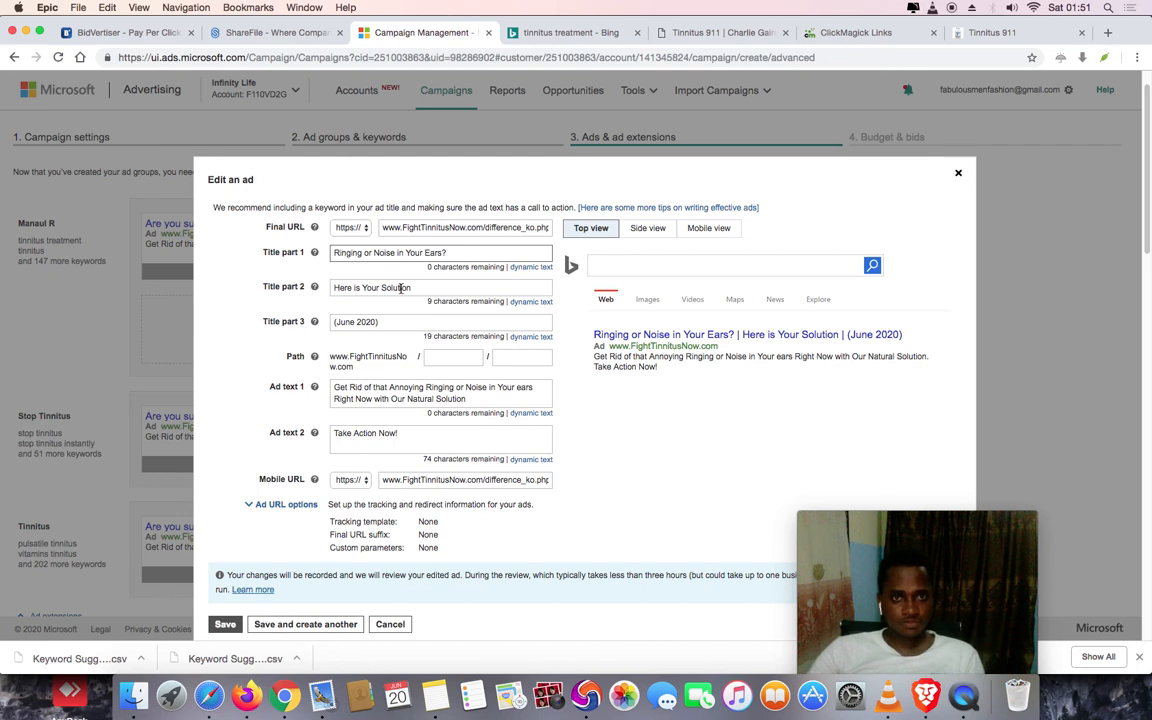
pyautogui.press('Tab')
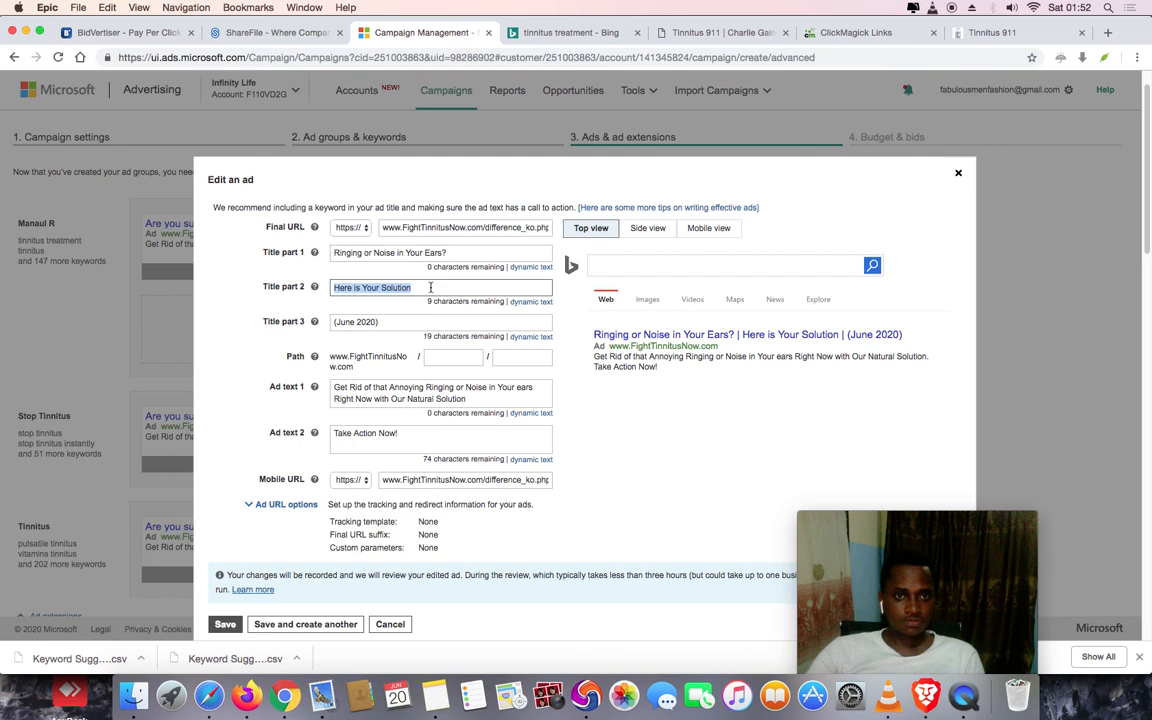
pyautogui.write('C')
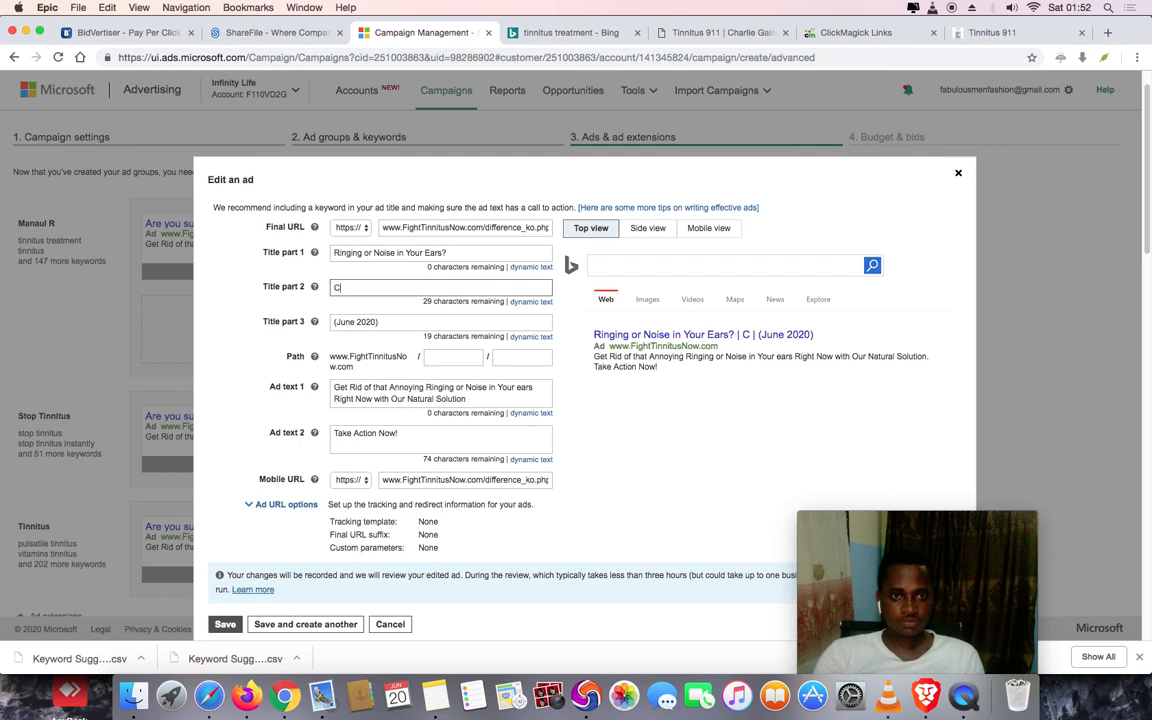
pyautogui.write('lick Here f')
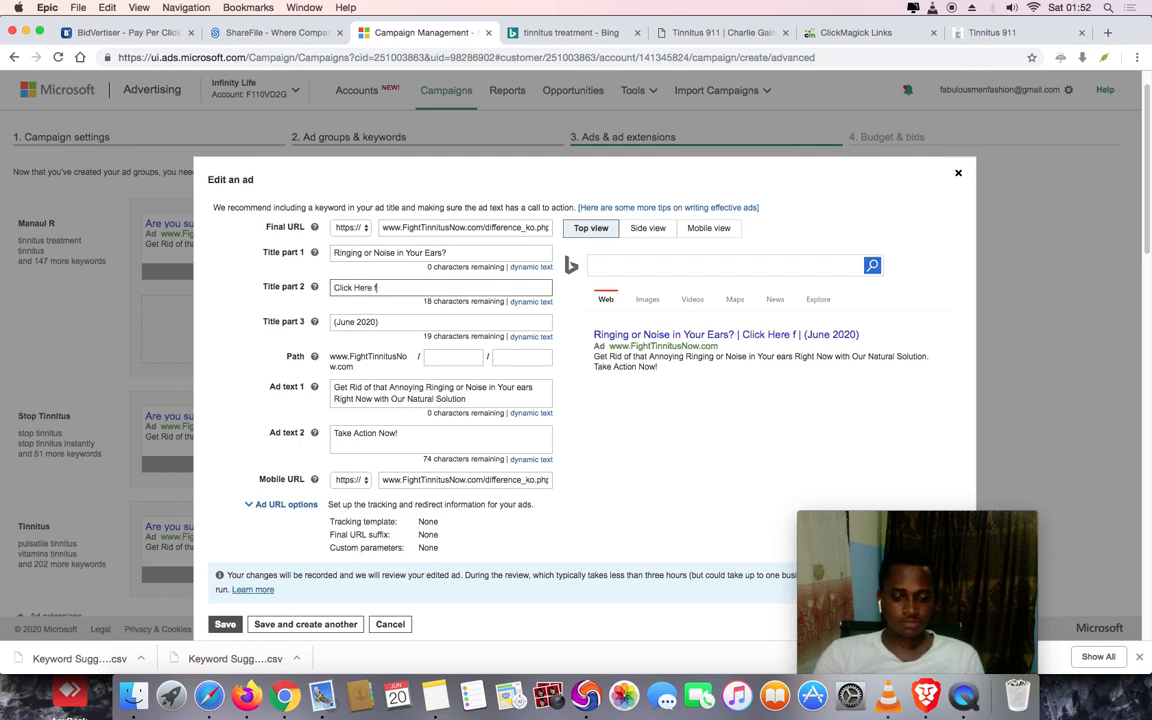
pyautogui.write('or More')
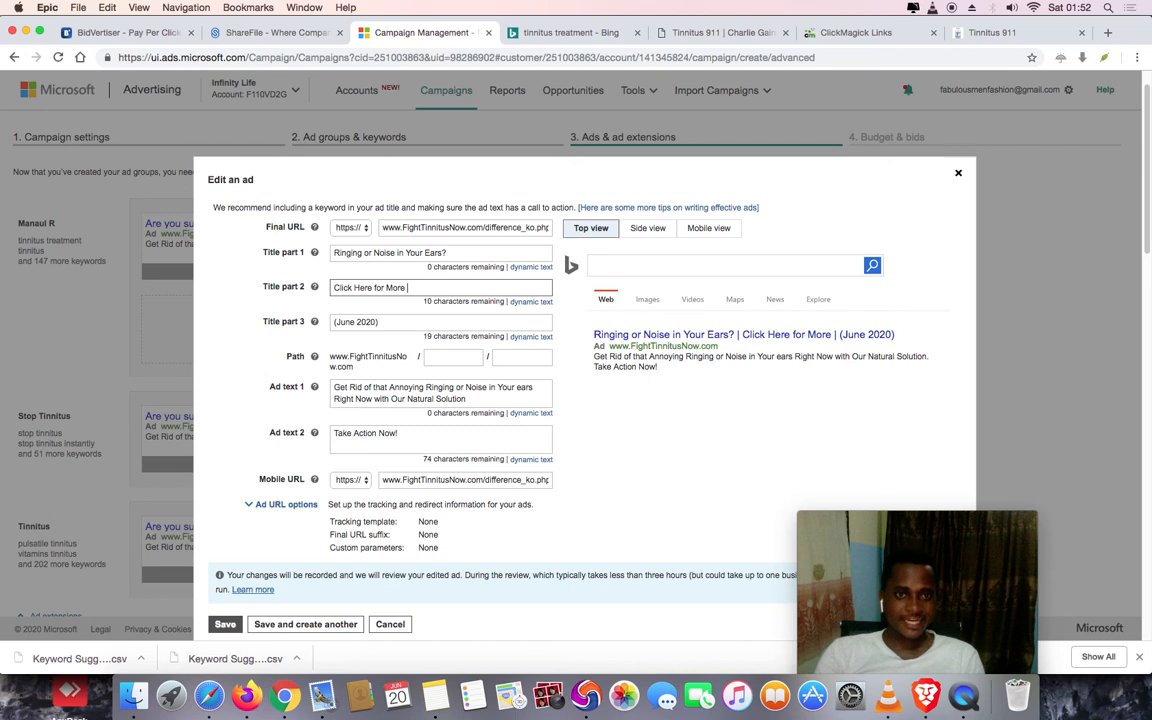
pyautogui.press('BackSpace')
pyautogui.press('BackSpace')
pyautogui.press('BackSpace')
pyautogui.press('BackSpace')
pyautogui.press('BackSpace')
pyautogui.press('BackSpace')
pyautogui.press('BackSpace')
pyautogui.press('BackSpace')
pyautogui.press('BackSpace')
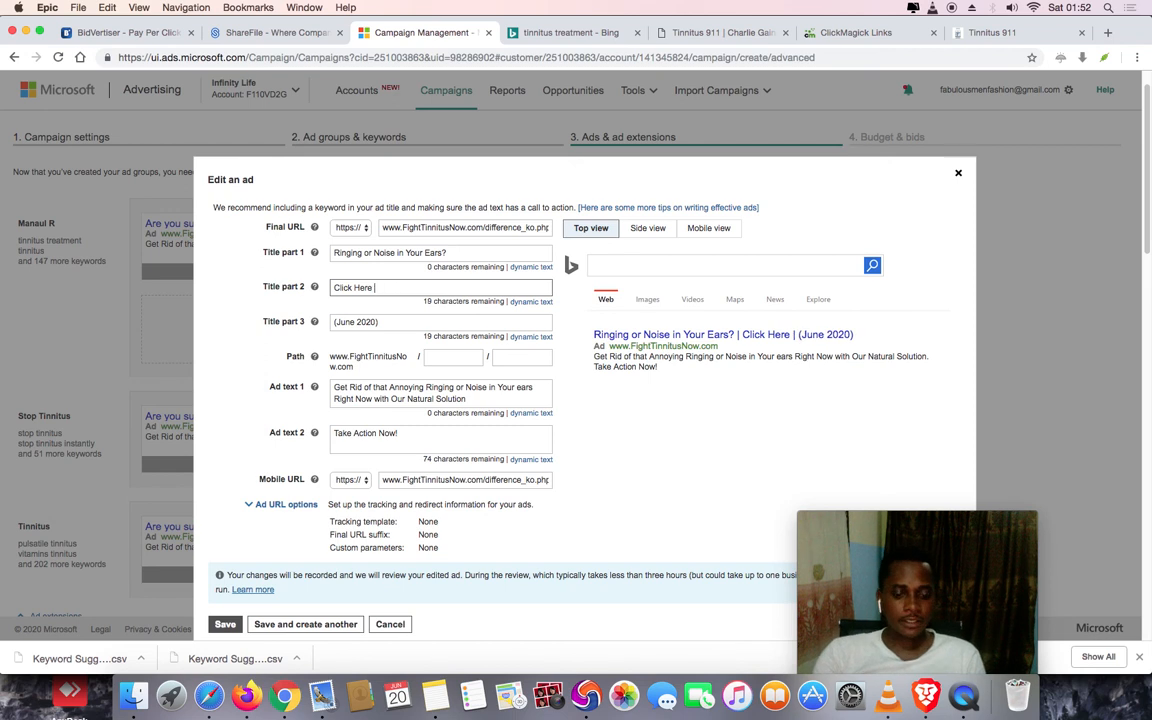
pyautogui.write('For Sol')
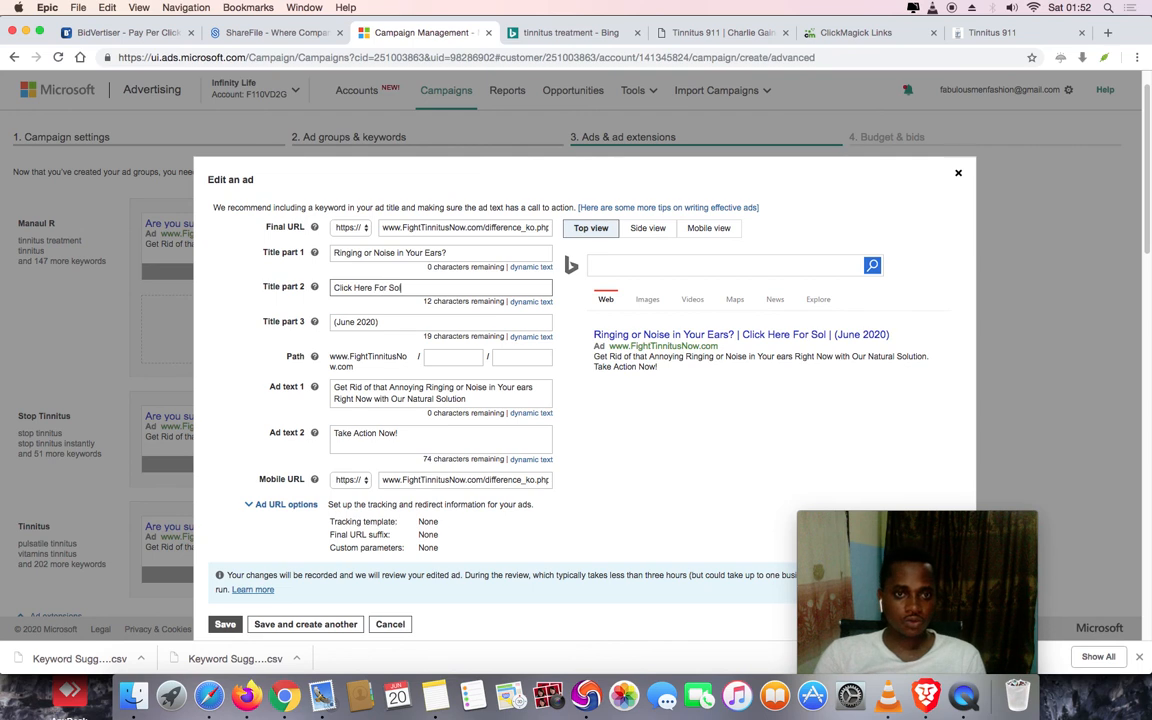
pyautogui.write('ution Now')
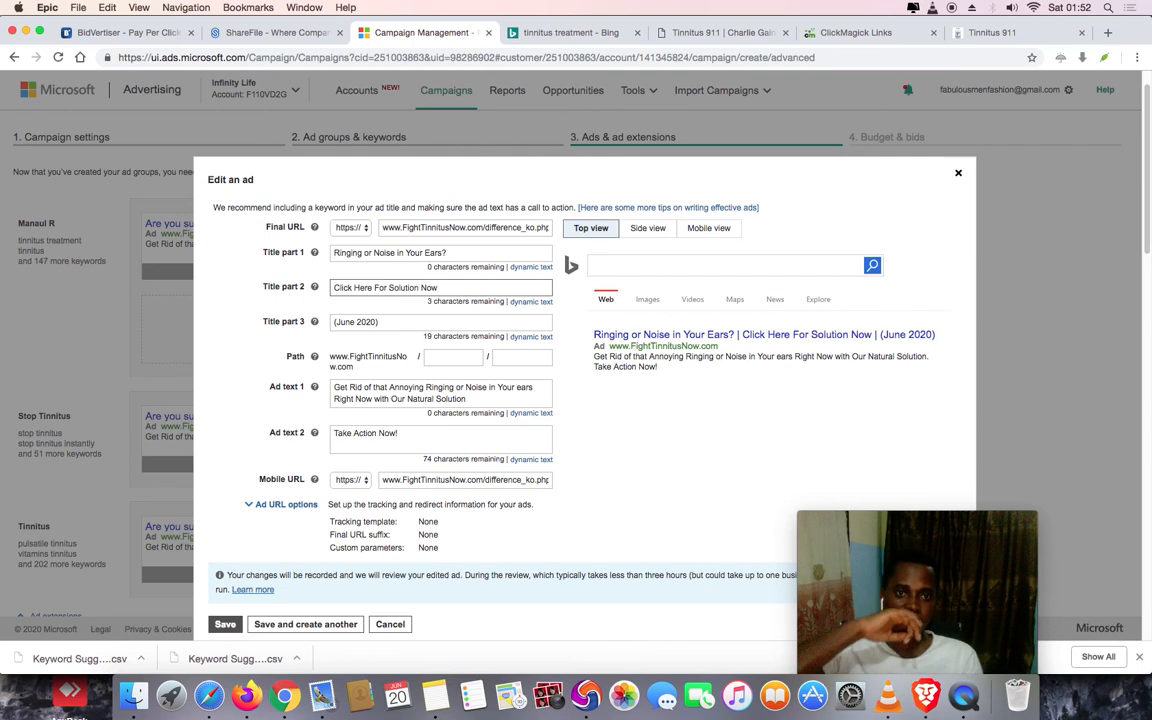
# Clear the "(June 2020)" text from title part 3 of the ad
pyautogui.tripleClick(335, 322)
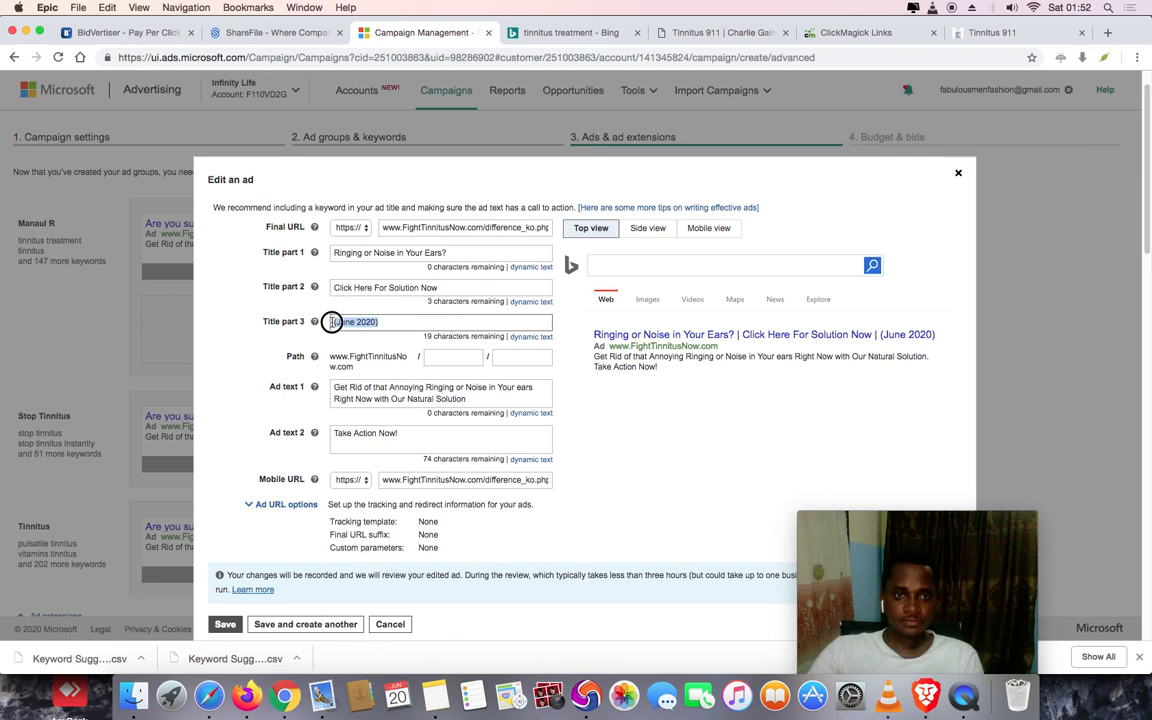
pyautogui.press('BackSpace')
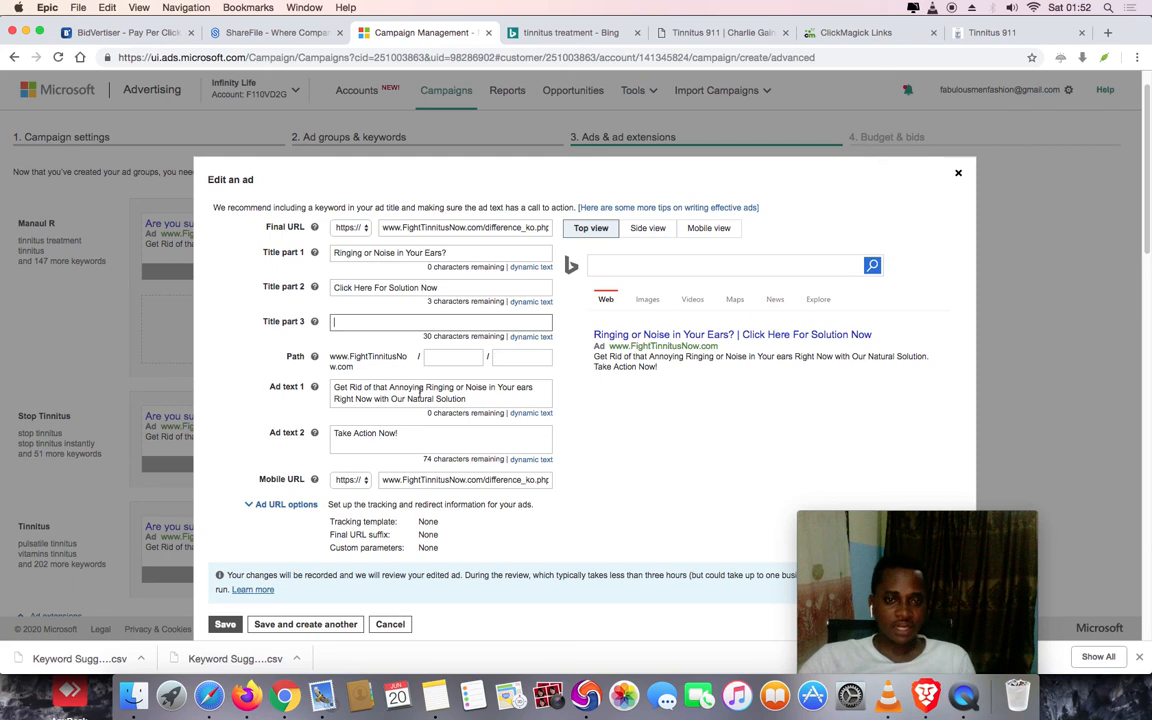
pyautogui.click(397, 324)
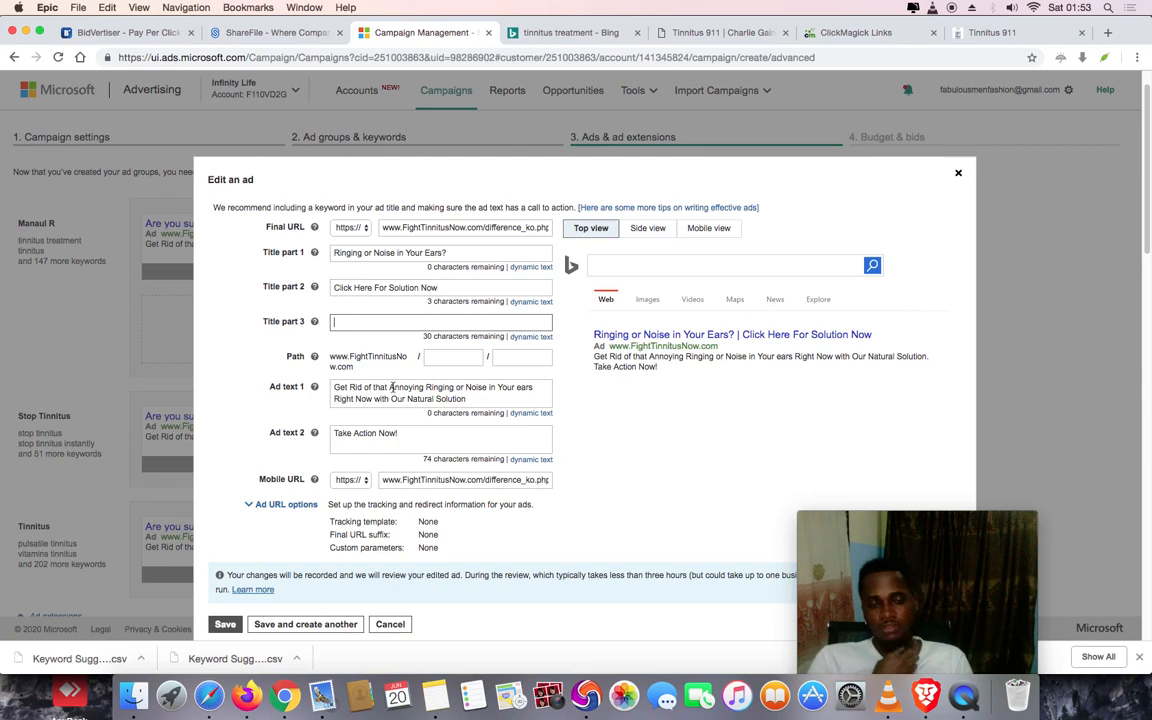
# Move the whole of ad text 1 into ad text 2, replacing "Take Action Now!" and leaving ad text 1 empty
pyautogui.click(391, 388)
pyautogui.press('super+a')
pyautogui.press('super+c')
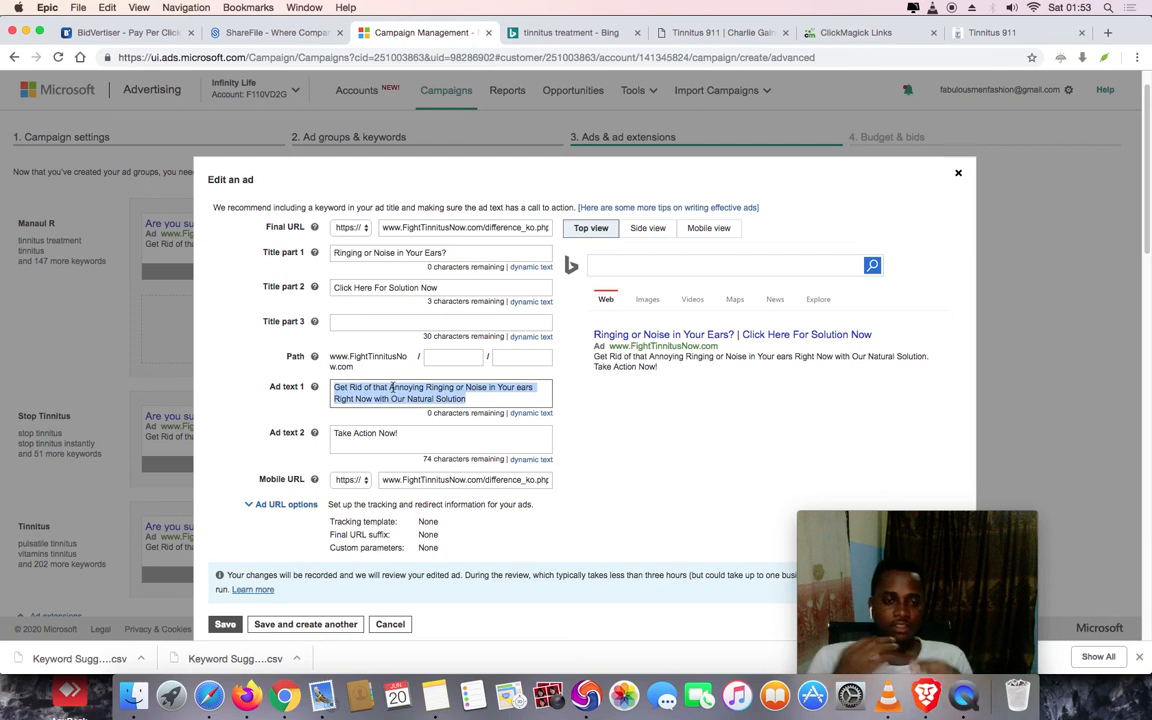
pyautogui.press('BackSpace')
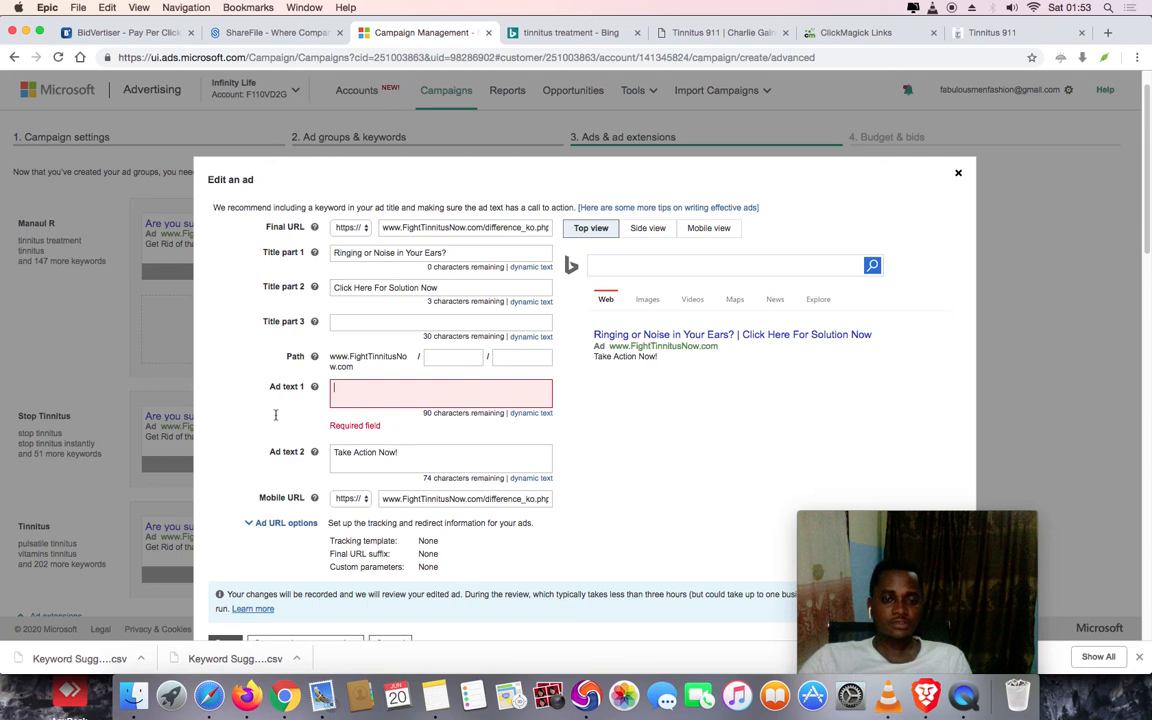
pyautogui.click(404, 451)
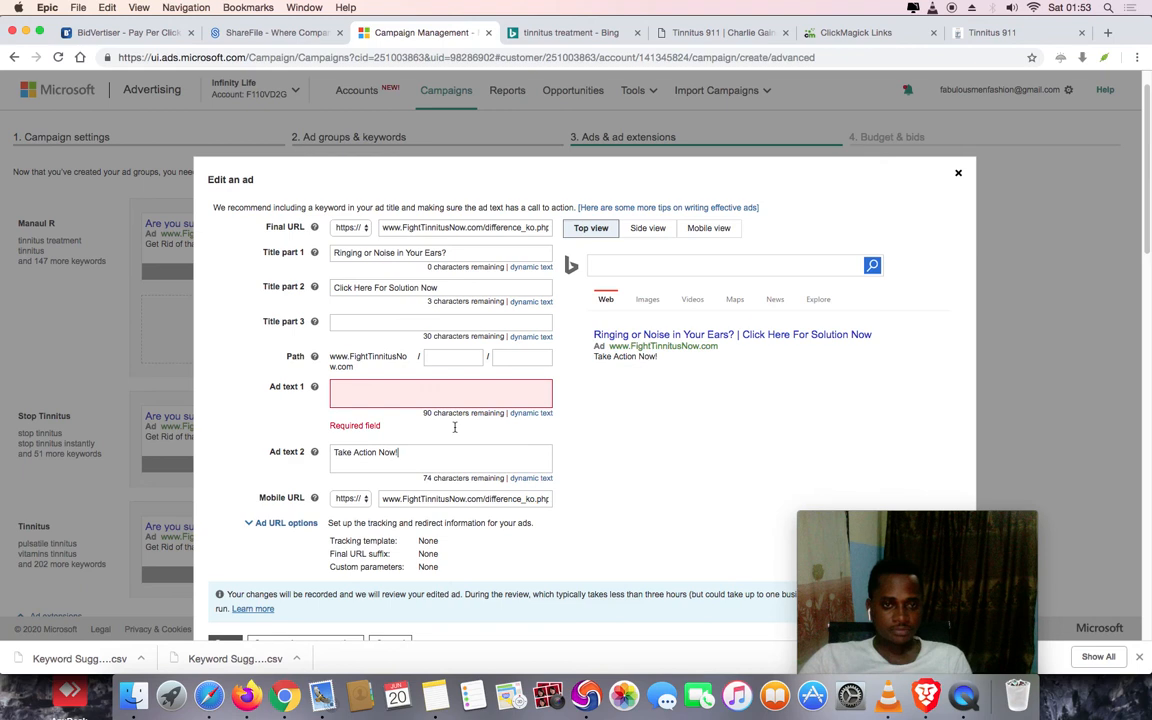
pyautogui.press('super+a')
pyautogui.press('super+v')
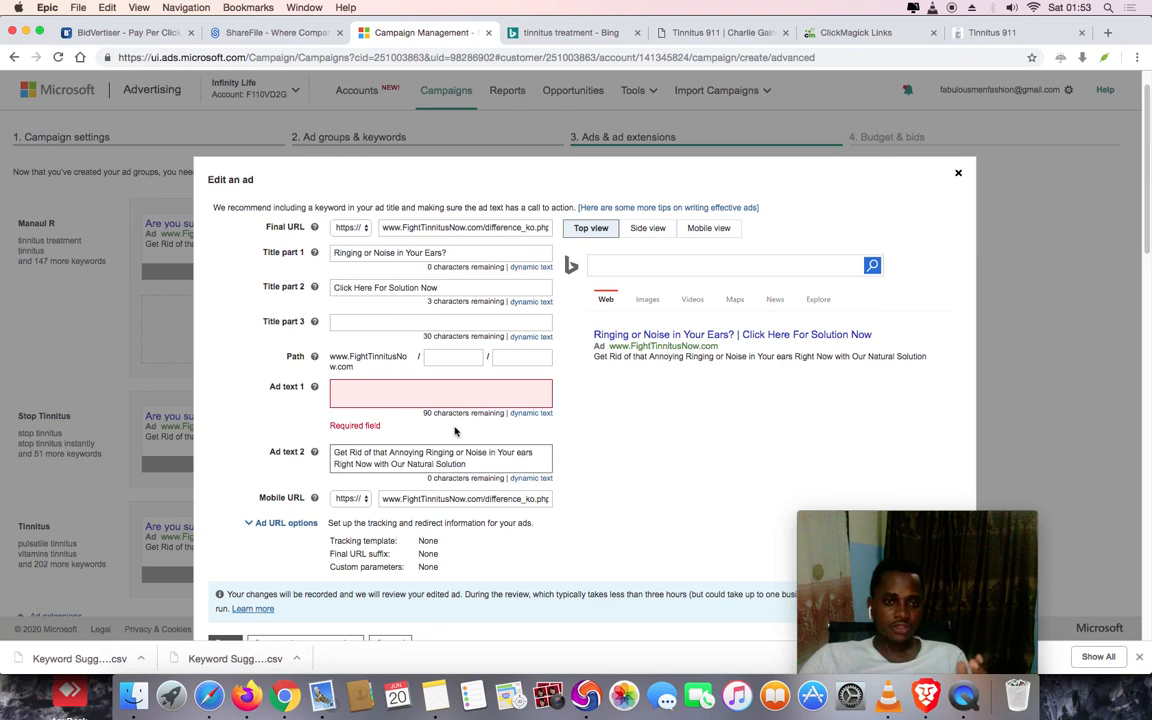
# Write "Discover and Get this Amazing Natural Solution to Get Rid of That Annoying Tinnitus" as ad text 1
pyautogui.click(413, 389)
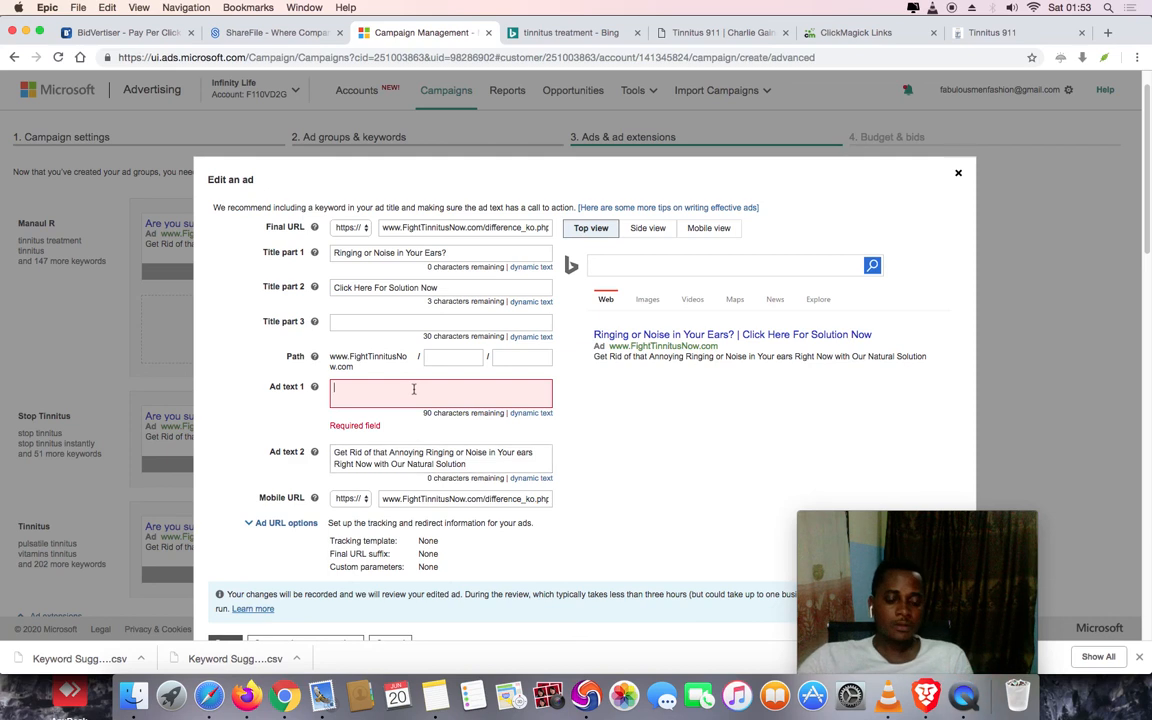
pyautogui.write('Discove')
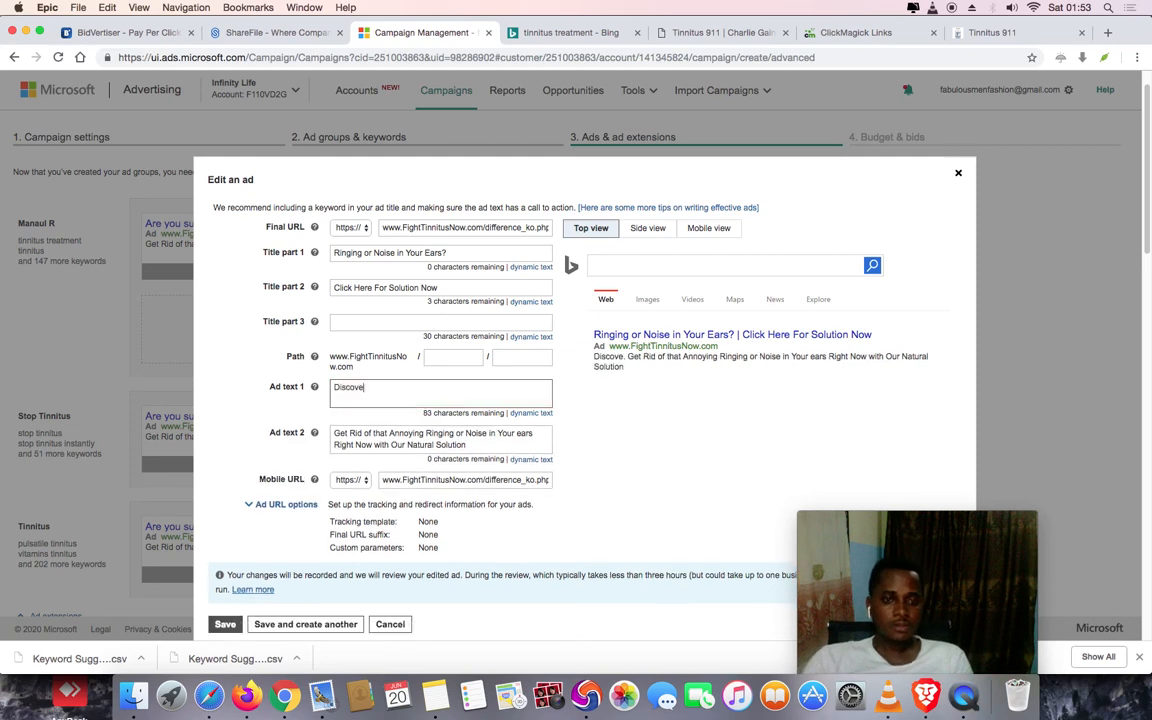
pyautogui.write('r and ')
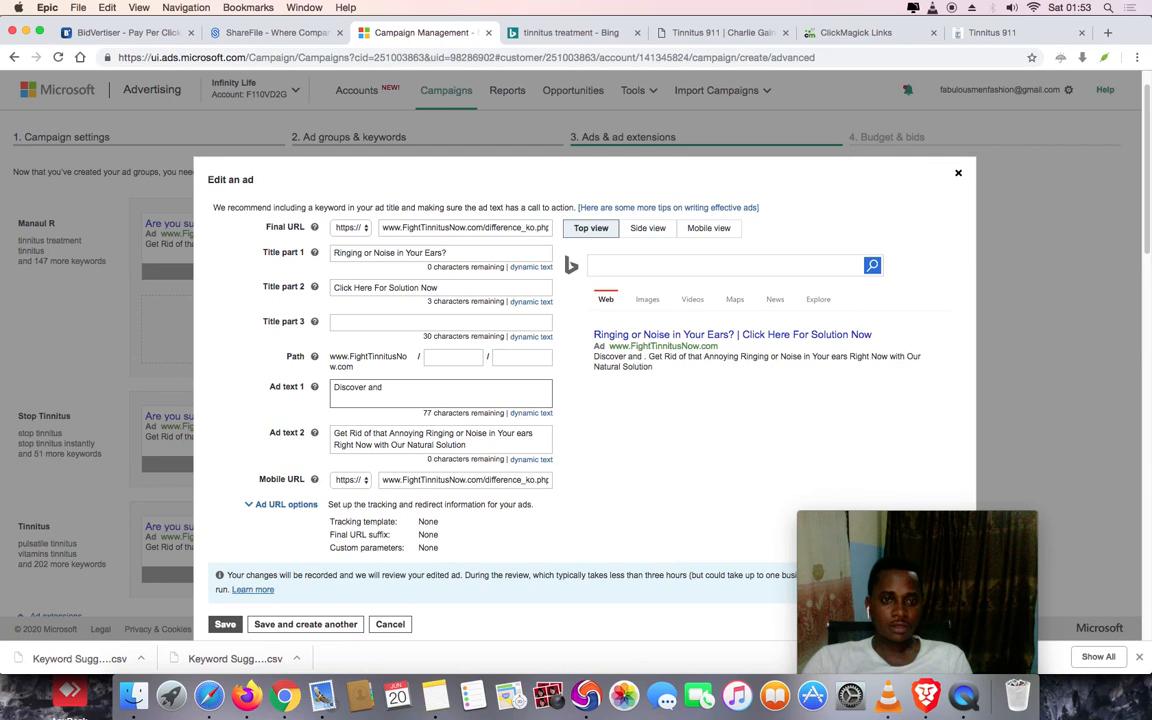
pyautogui.write('Get t')
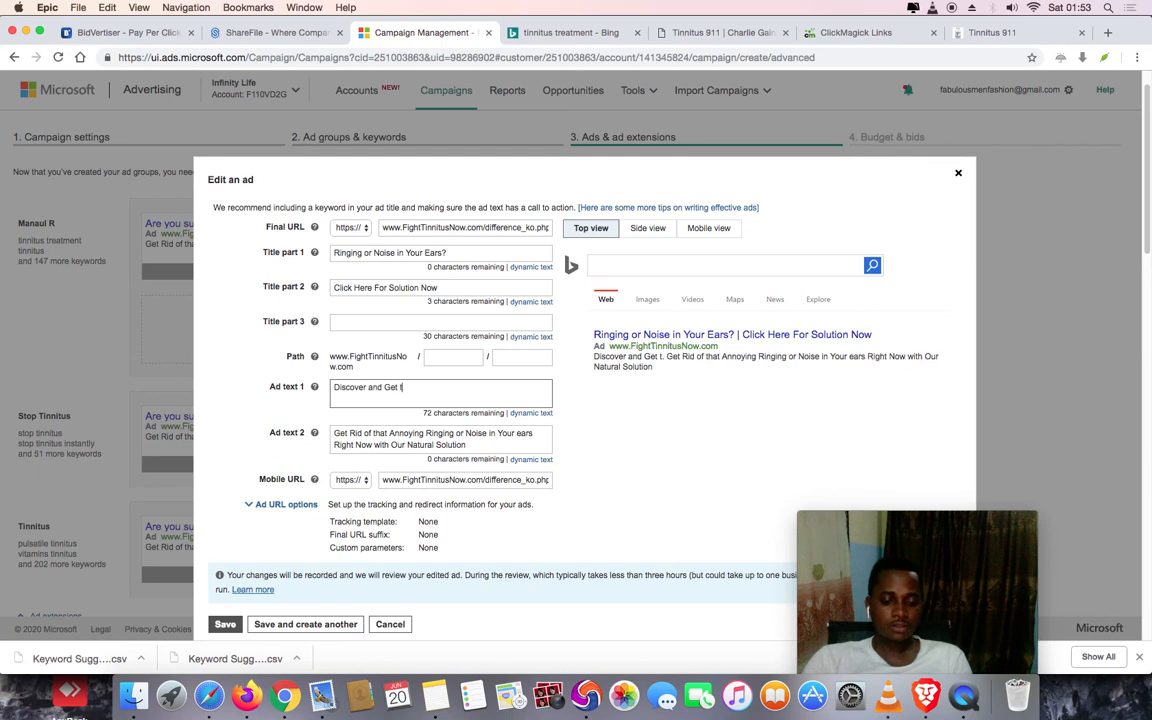
pyautogui.write('his Amazi')
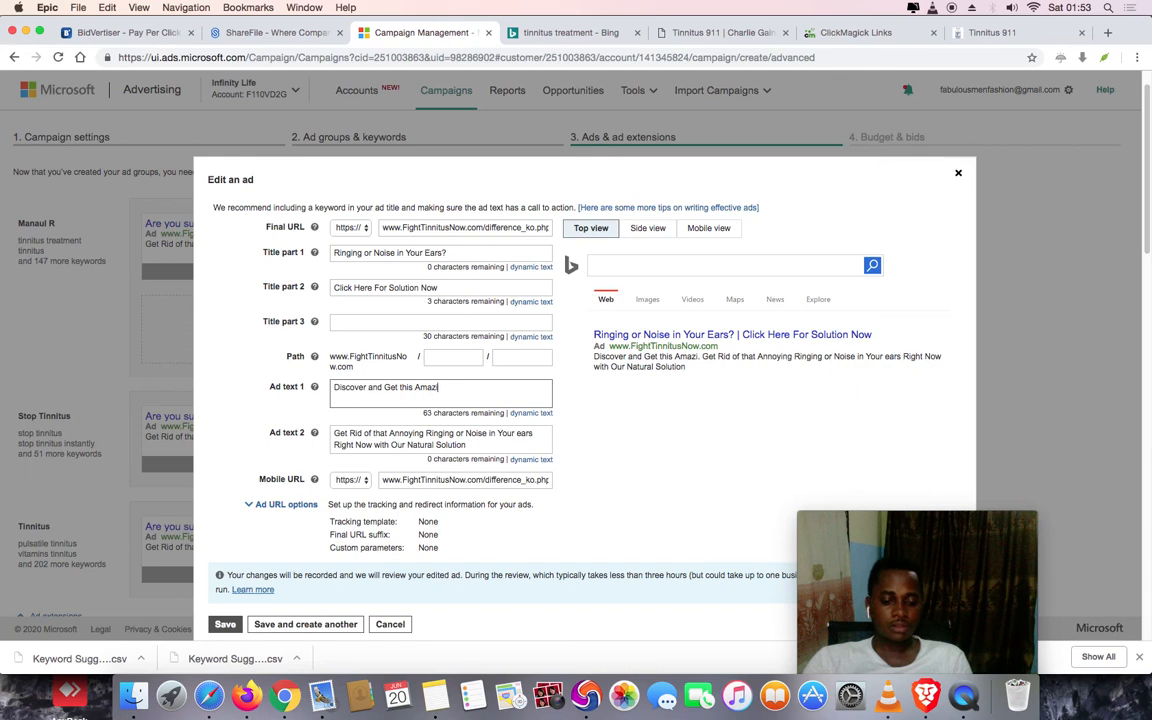
pyautogui.write('ng Natural ')
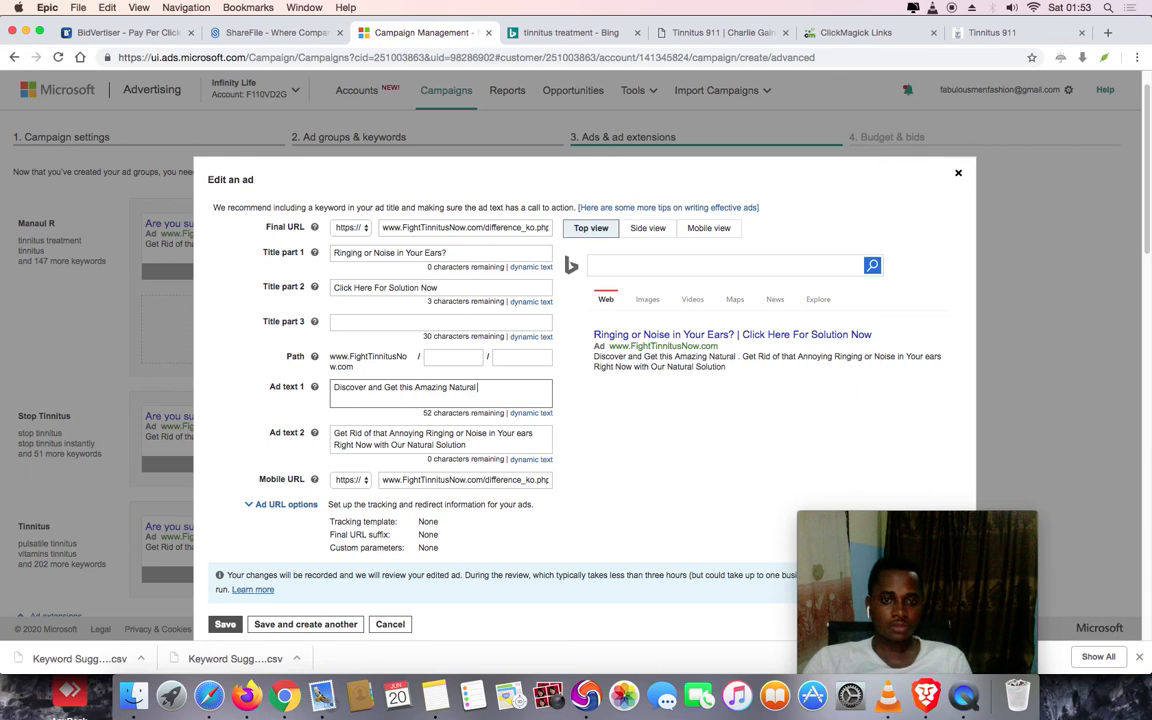
pyautogui.write('Solution')
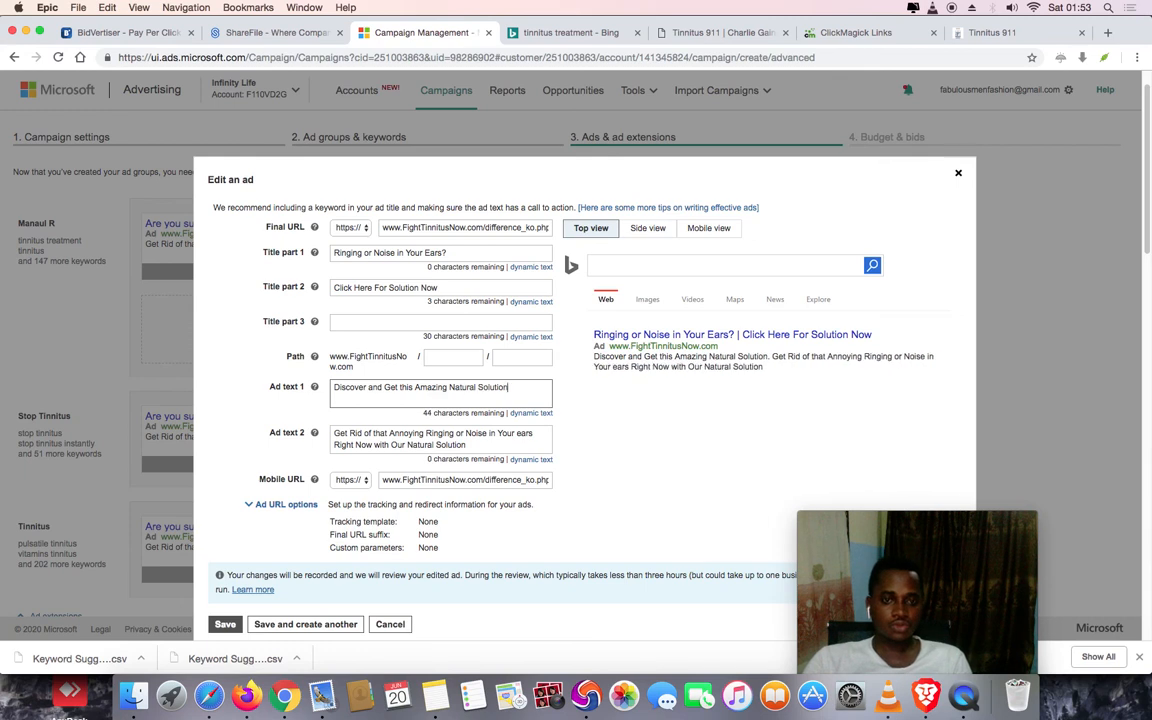
pyautogui.write(' to Get rid')
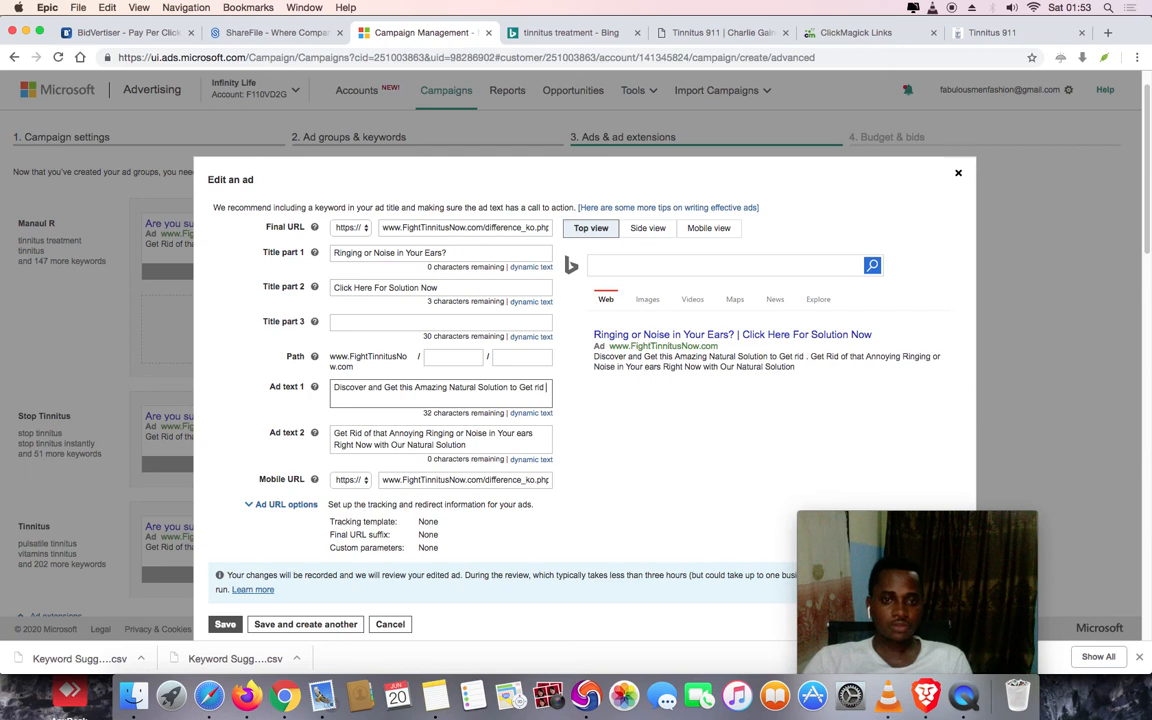
pyautogui.press('BackSpace')
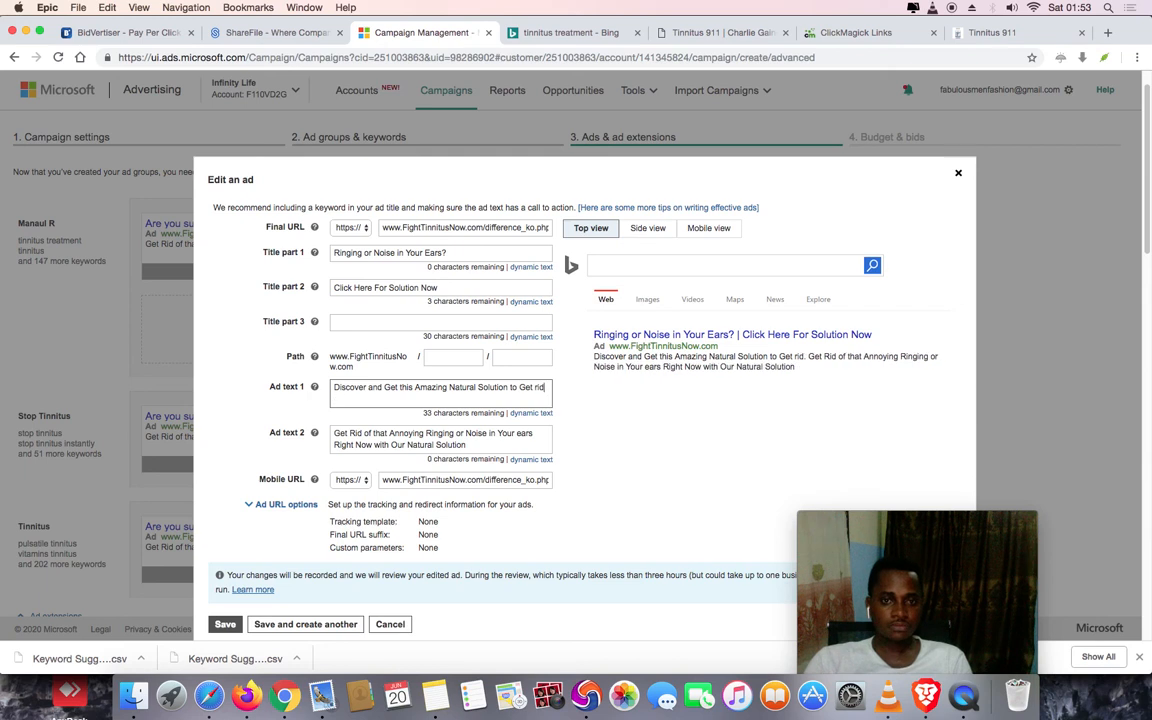
pyautogui.press('BackSpace')
pyautogui.press('BackSpace')
pyautogui.press('BackSpace')
pyautogui.write('Riu')
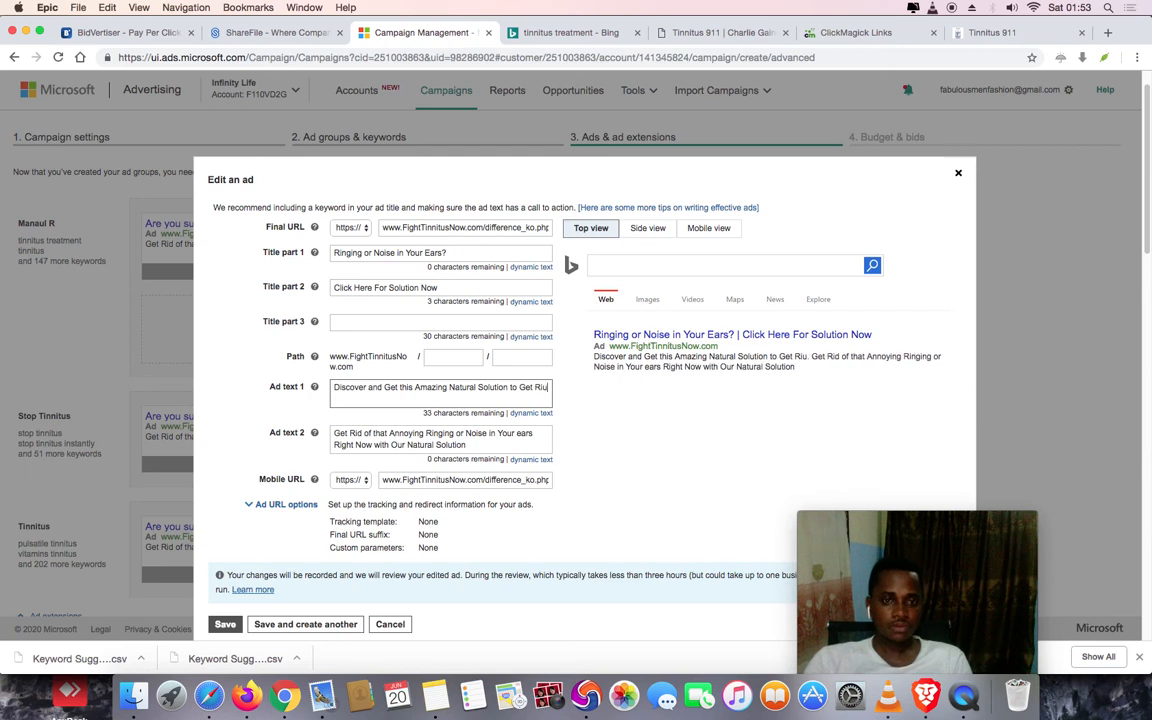
pyautogui.press('BackSpace')
pyautogui.write('d of ')
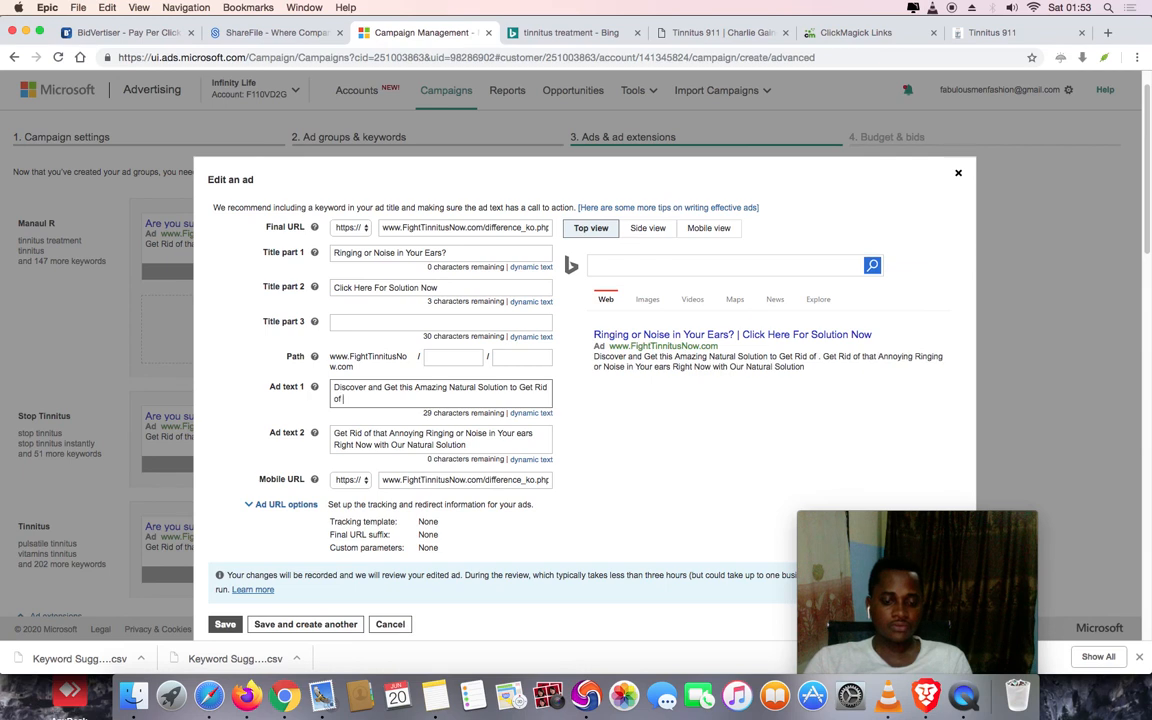
pyautogui.write('That Annoying')
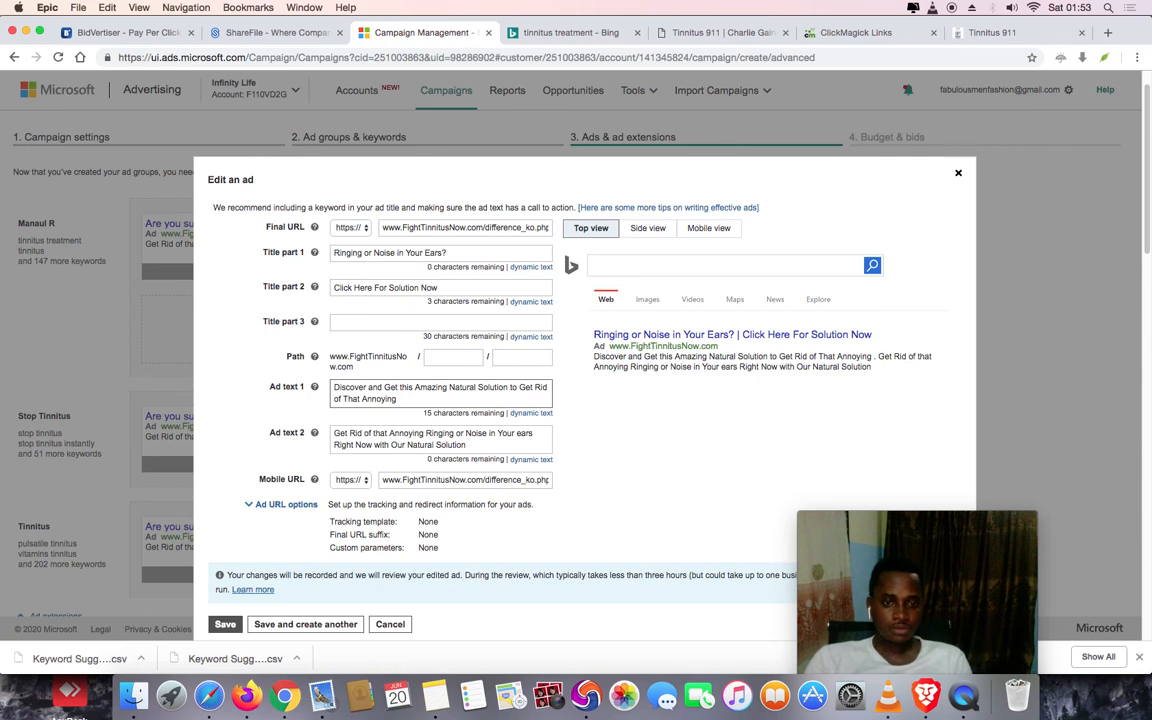
pyautogui.write(' T')
pyautogui.write('nni')
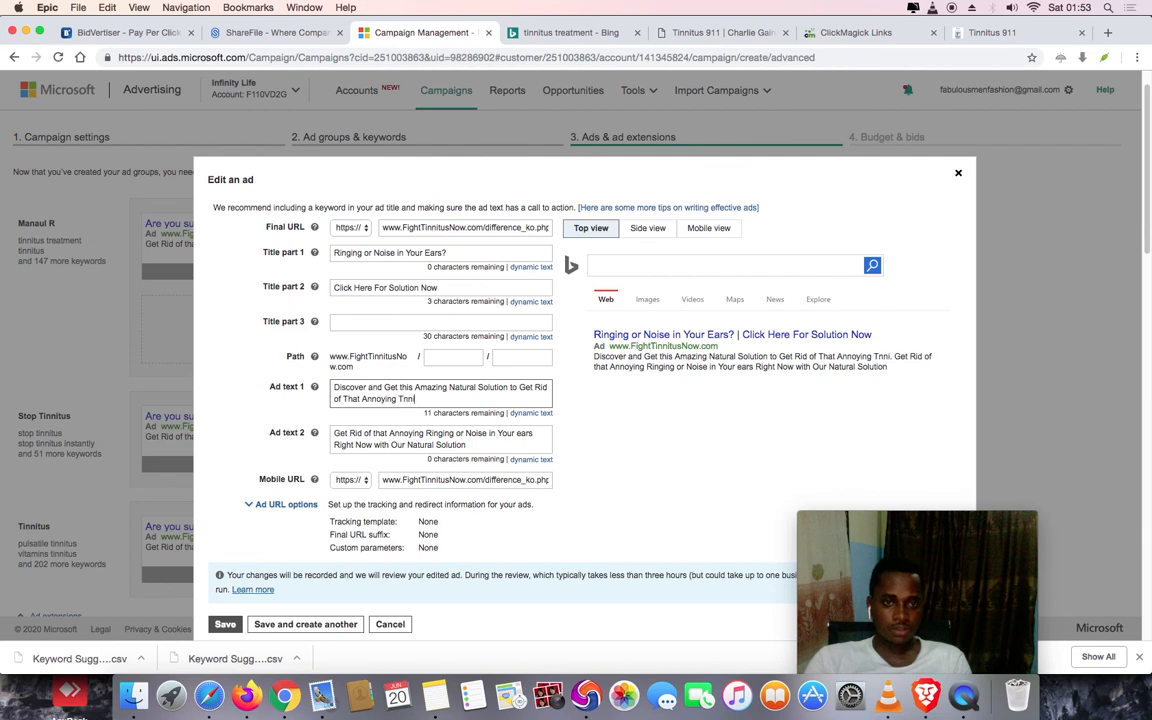
pyautogui.write('tus')
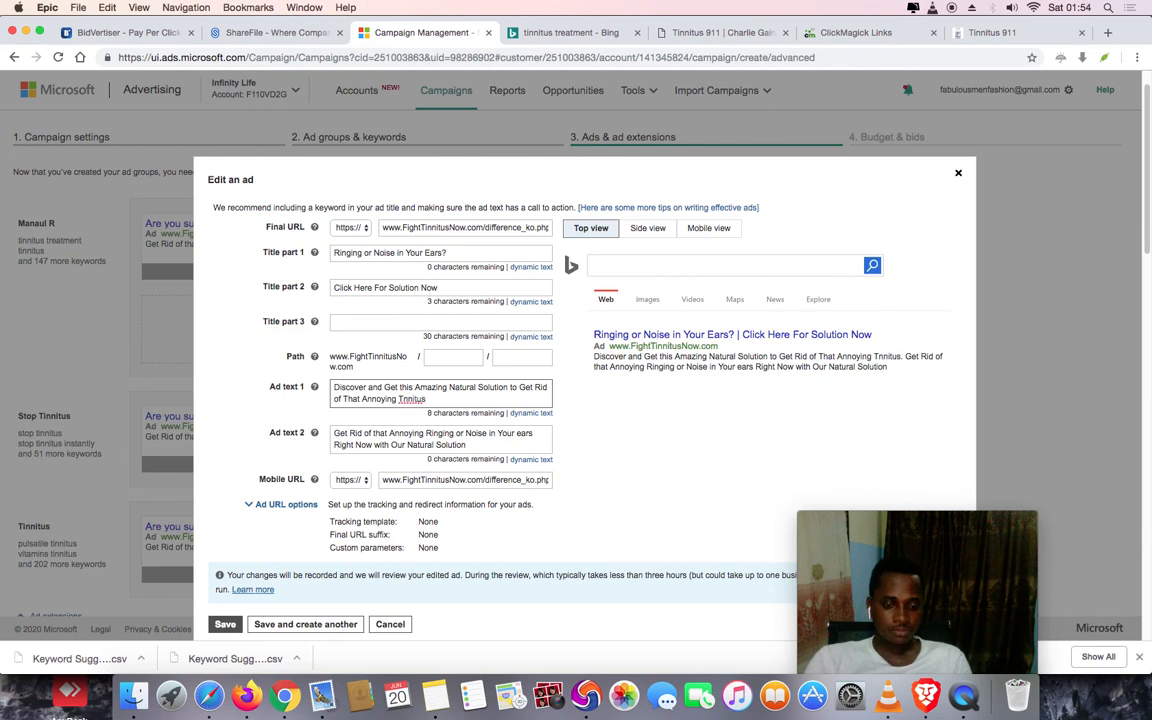
pyautogui.press('Left')
pyautogui.press('Left')
pyautogui.press('Left')
pyautogui.press('Left')
pyautogui.press('Left')
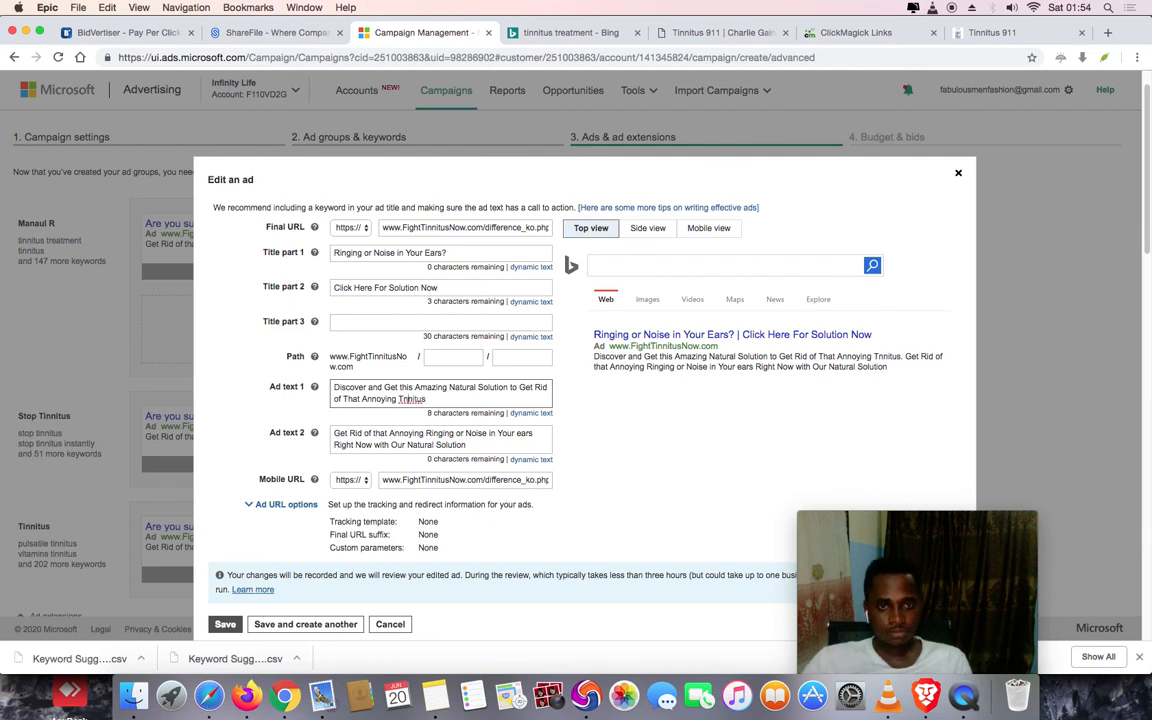
pyautogui.write('i')
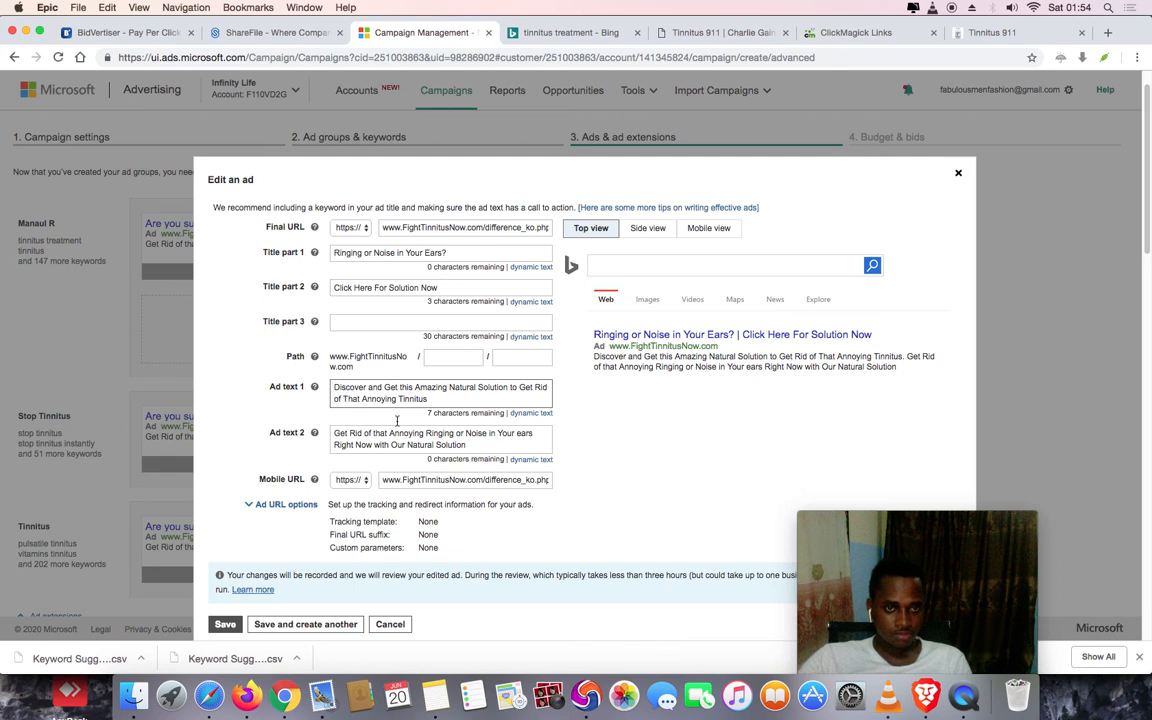
# Remove "That Annoying" from ad text 1, end it with "Tinnitus Fast", and clear all of ad text 2
pyautogui.moveTo(399, 399); pyautogui.dragTo(343, 399)
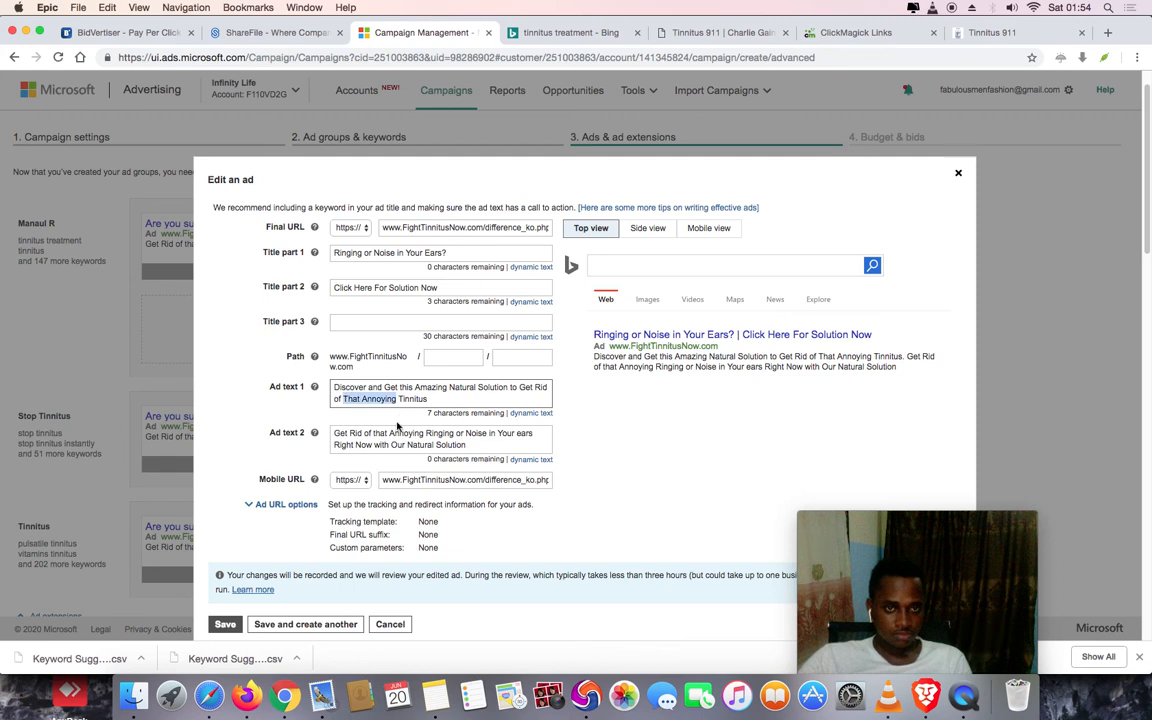
pyautogui.press('BackSpace')
pyautogui.press('BackSpace')
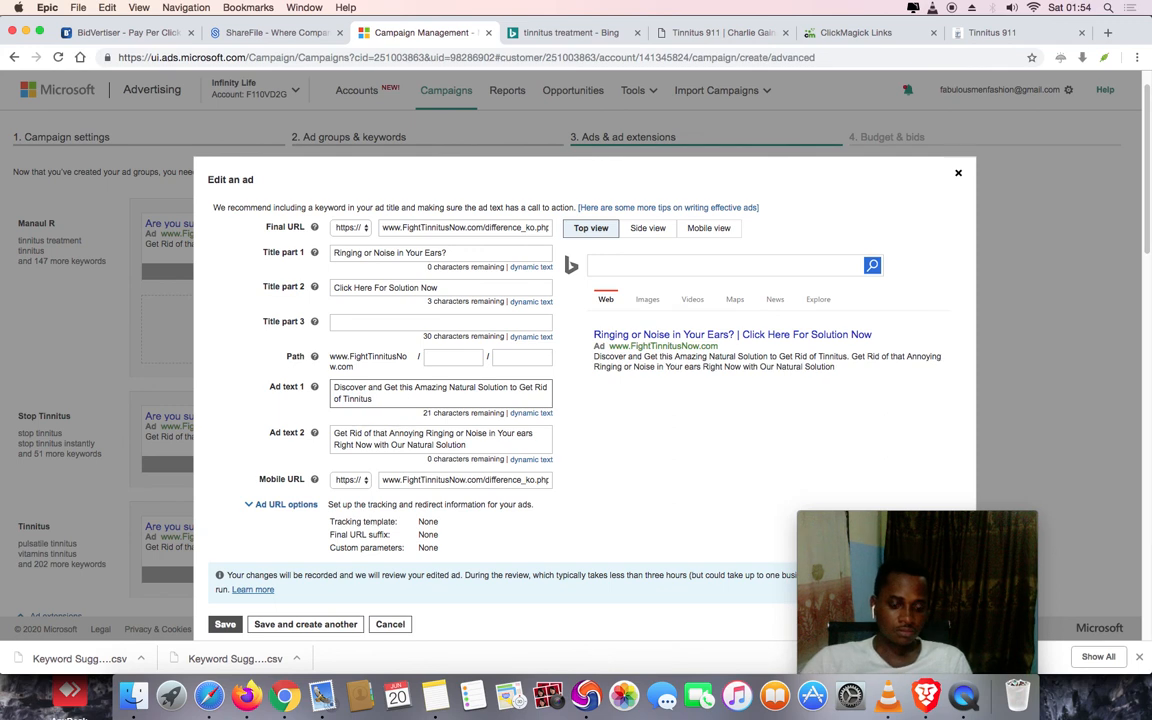
pyautogui.write('Fast')
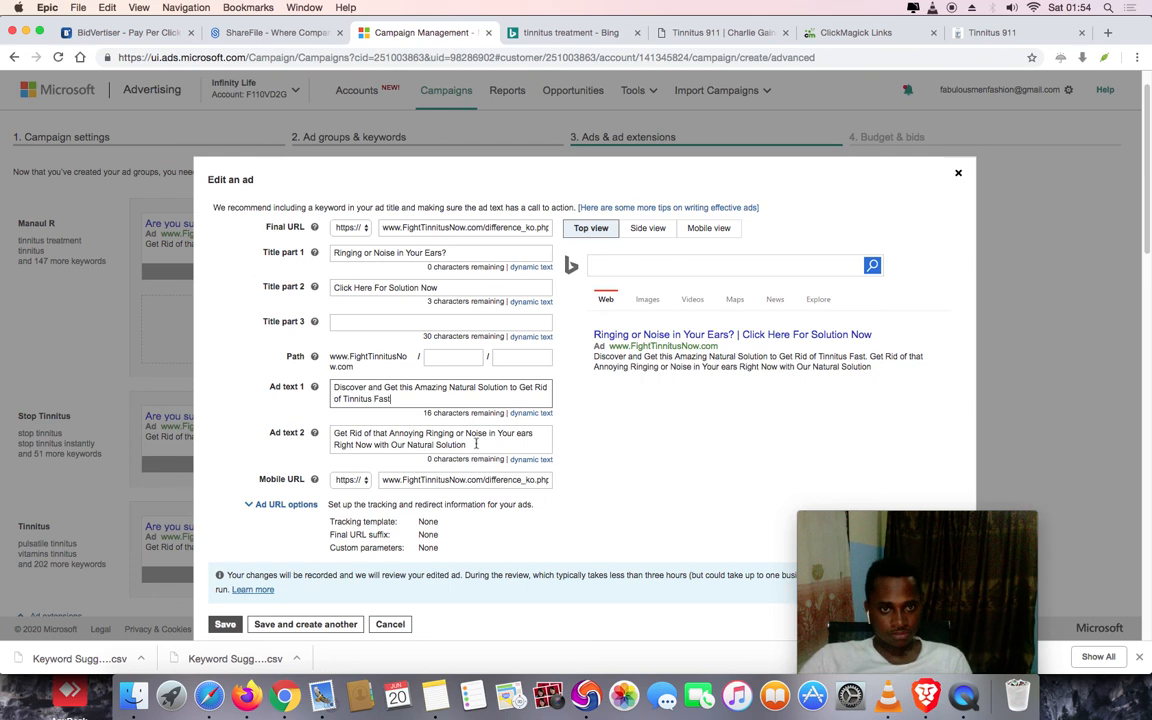
pyautogui.moveTo(476, 444); pyautogui.dragTo(329, 432)
pyautogui.press('BackSpace')
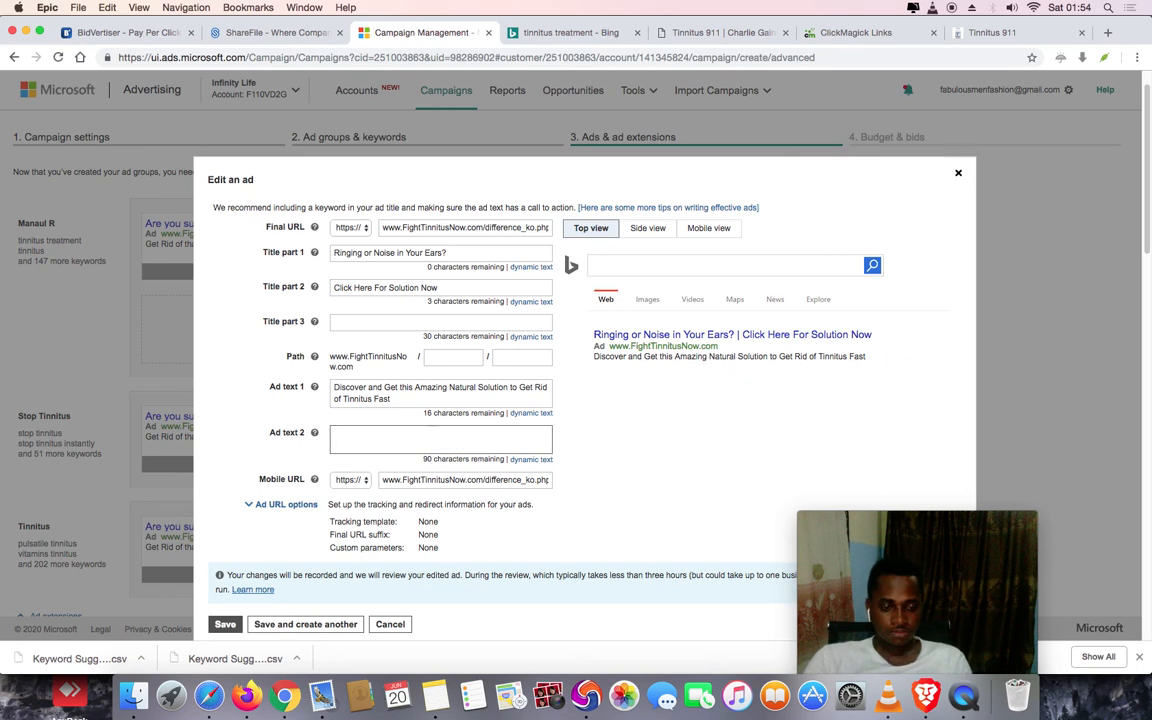
pyautogui.write('A All')
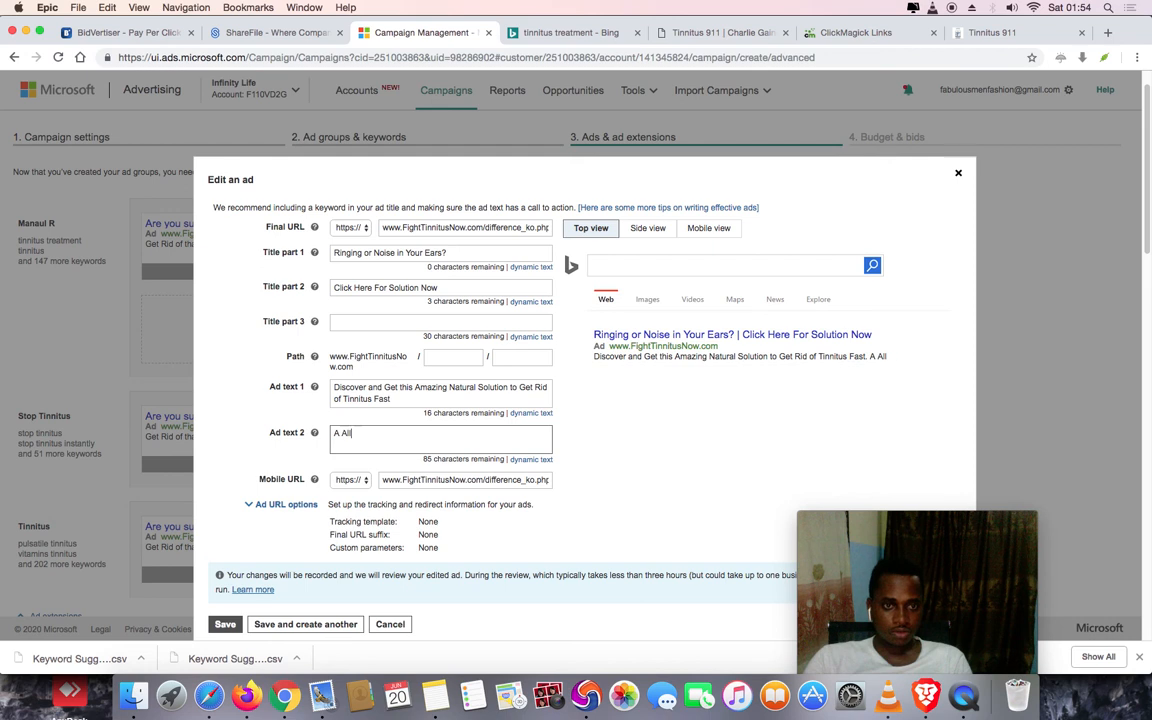
pyautogui.write(' natural ')
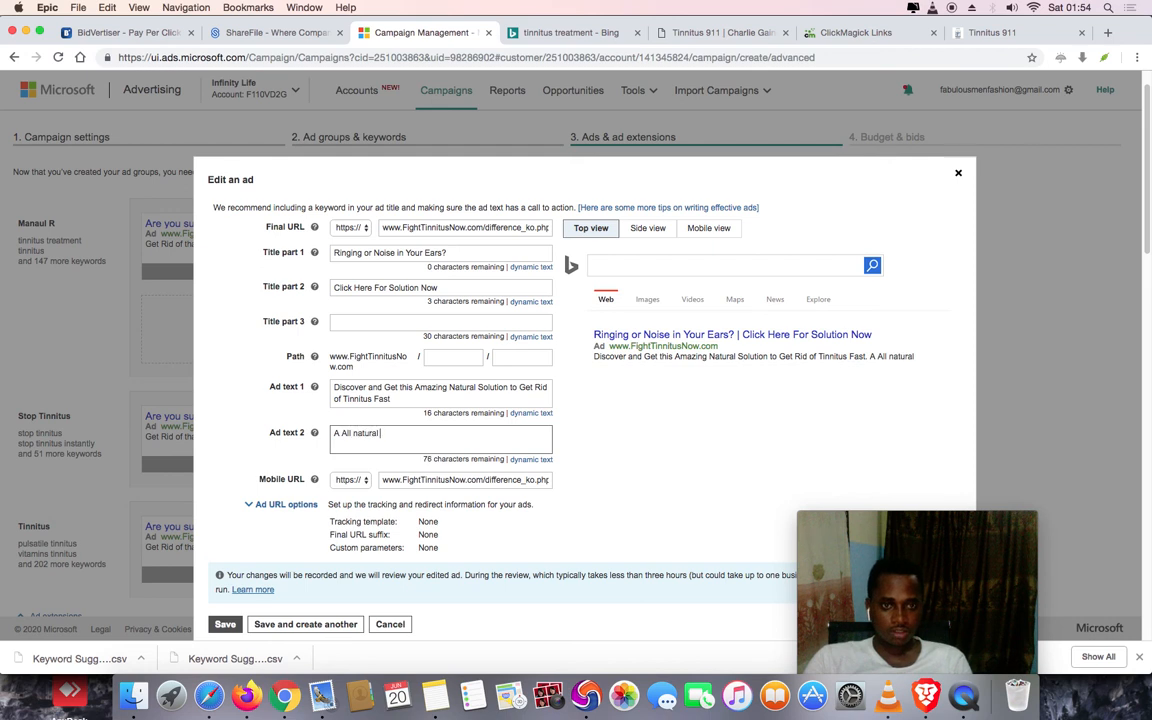
pyautogui.write('Remedy')
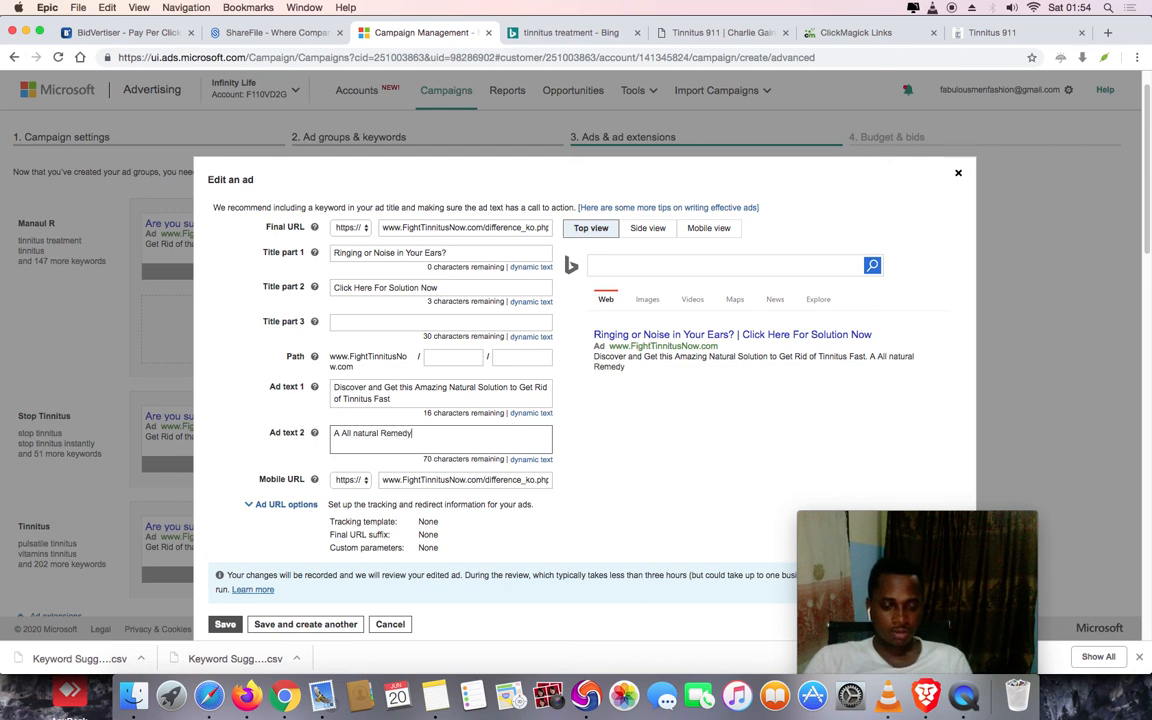
pyautogui.write(' For Tinnitus is')
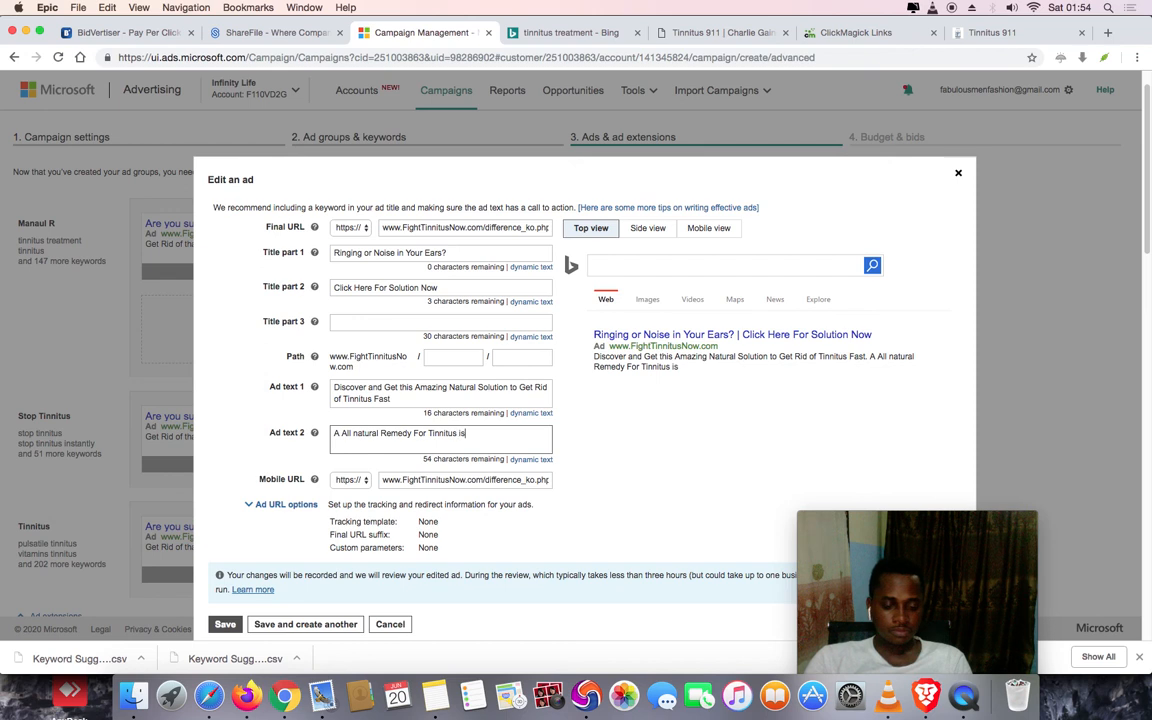
pyautogui.write(' within')
pyautogui.press('super+a')
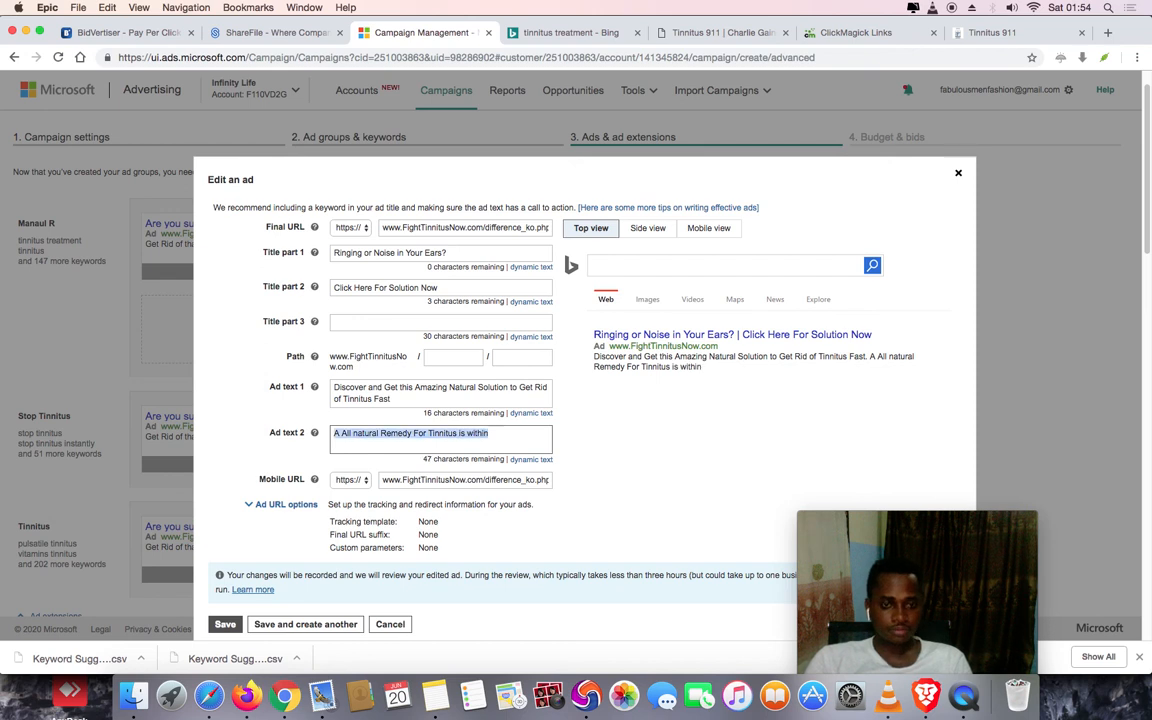
pyautogui.press('BackSpace')
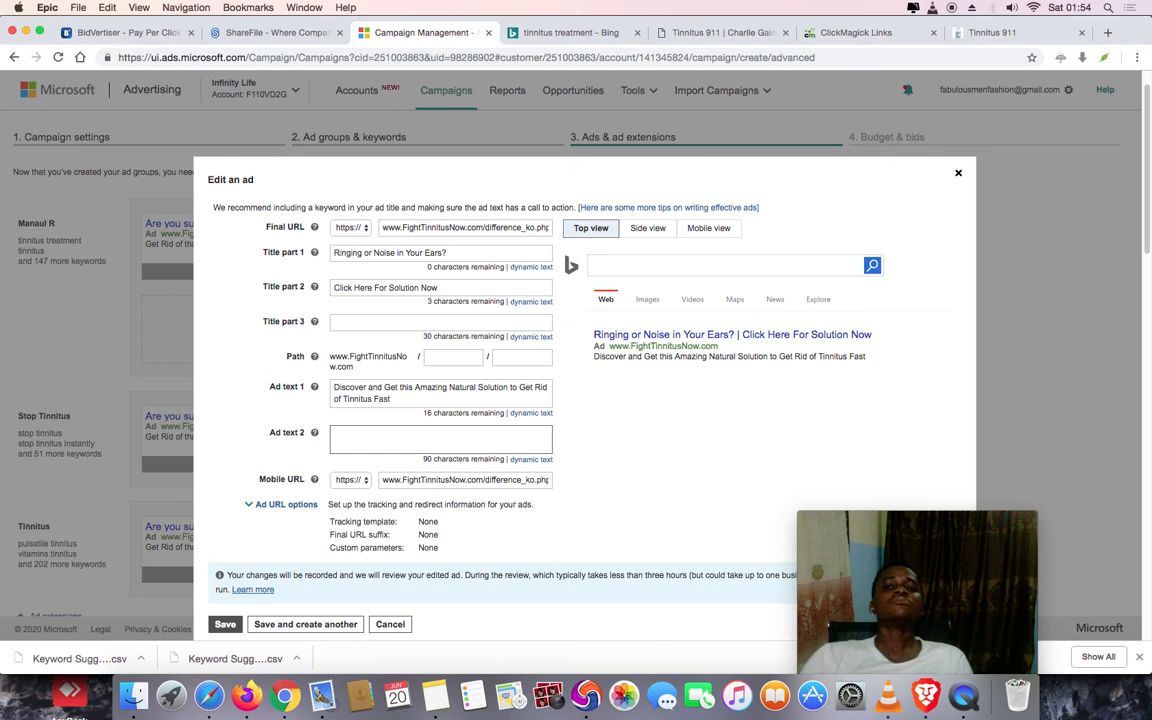
# Search Bing for "tinnitus treatment medications" and examine the wording of the competing text ads
pyautogui.click(575, 33)
pyautogui.click(180, 105)
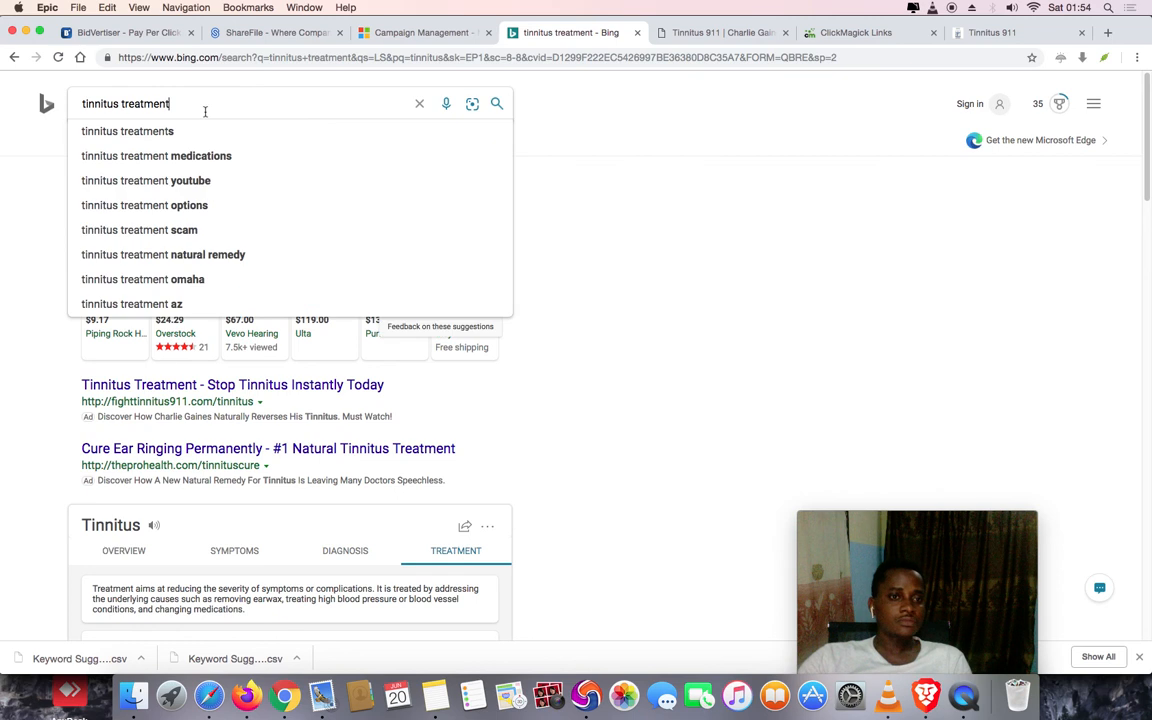
pyautogui.click(243, 160)
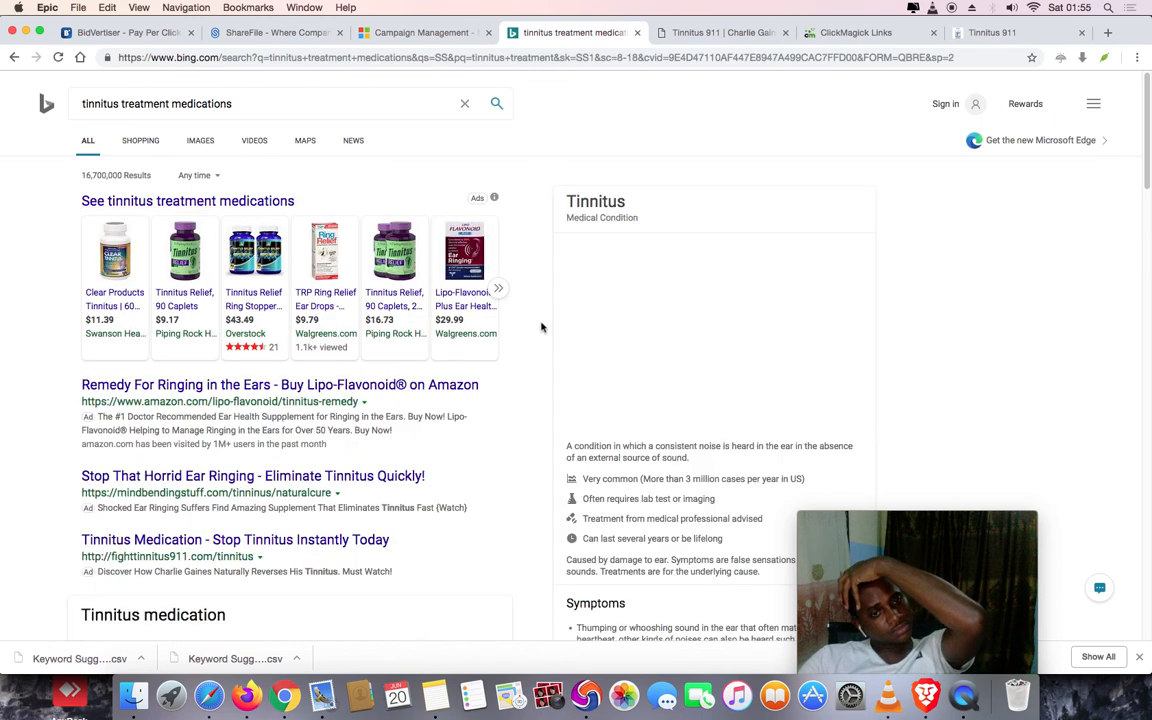
pyautogui.scroll(-3, 541, 327)
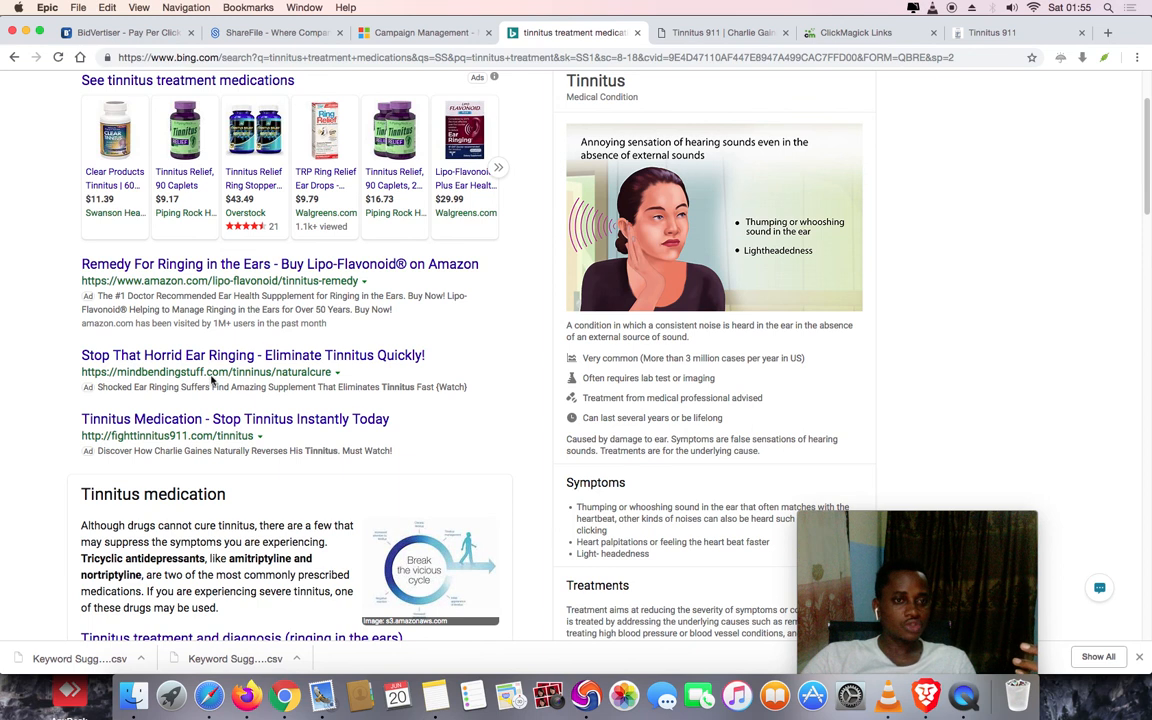
pyautogui.scroll(2, 220, 380)
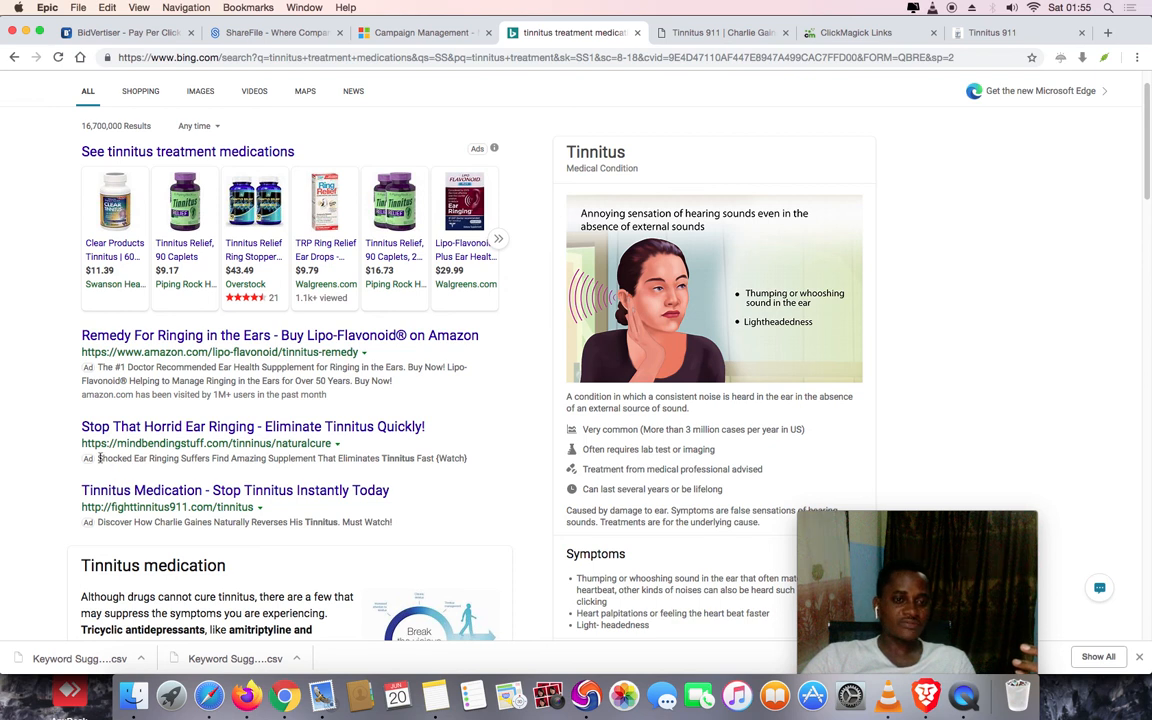
# Copy the ad description "Shocked Ear Ringing Suffers Find Amazing Supplement That Eliminates Tinnitus Fast" from the Bing results
pyautogui.moveTo(98, 458); pyautogui.dragTo(425, 460)
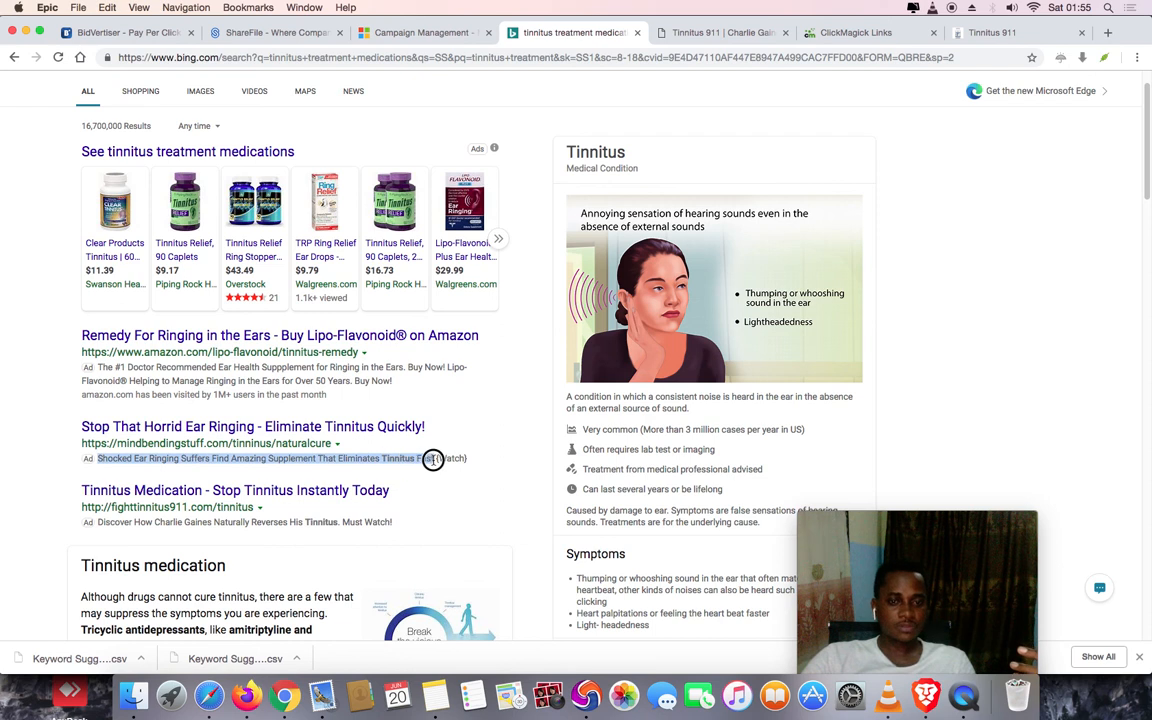
pyautogui.rightClick(425, 461)
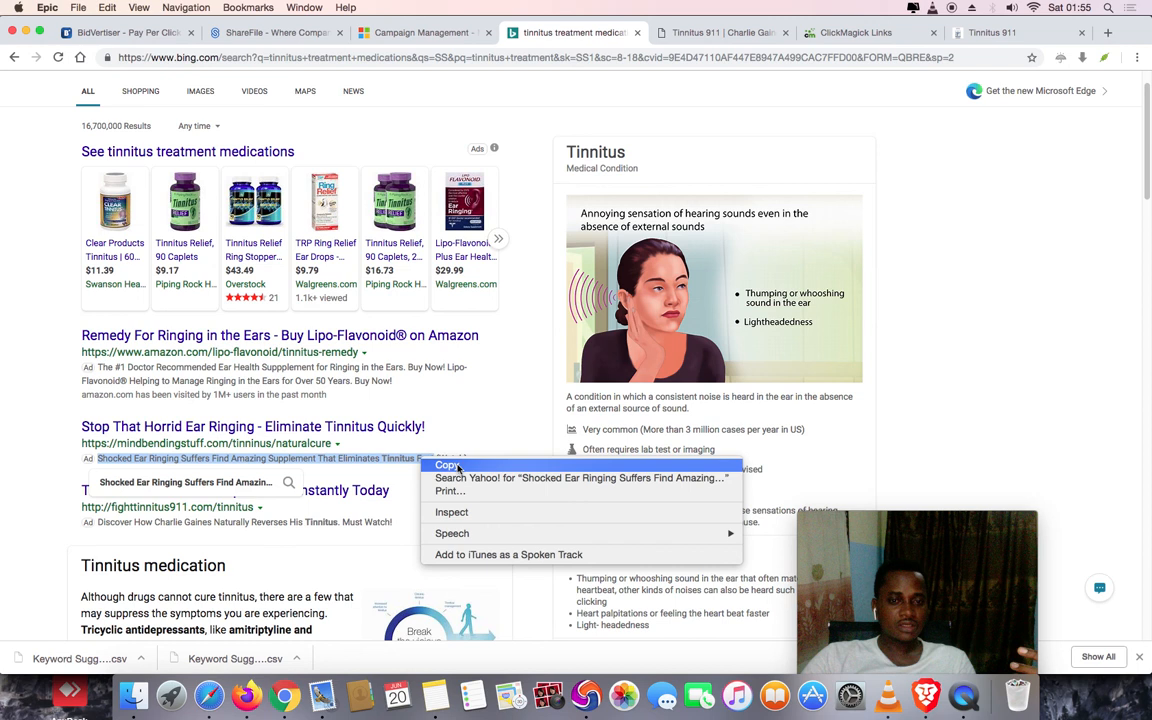
pyautogui.click(455, 467)
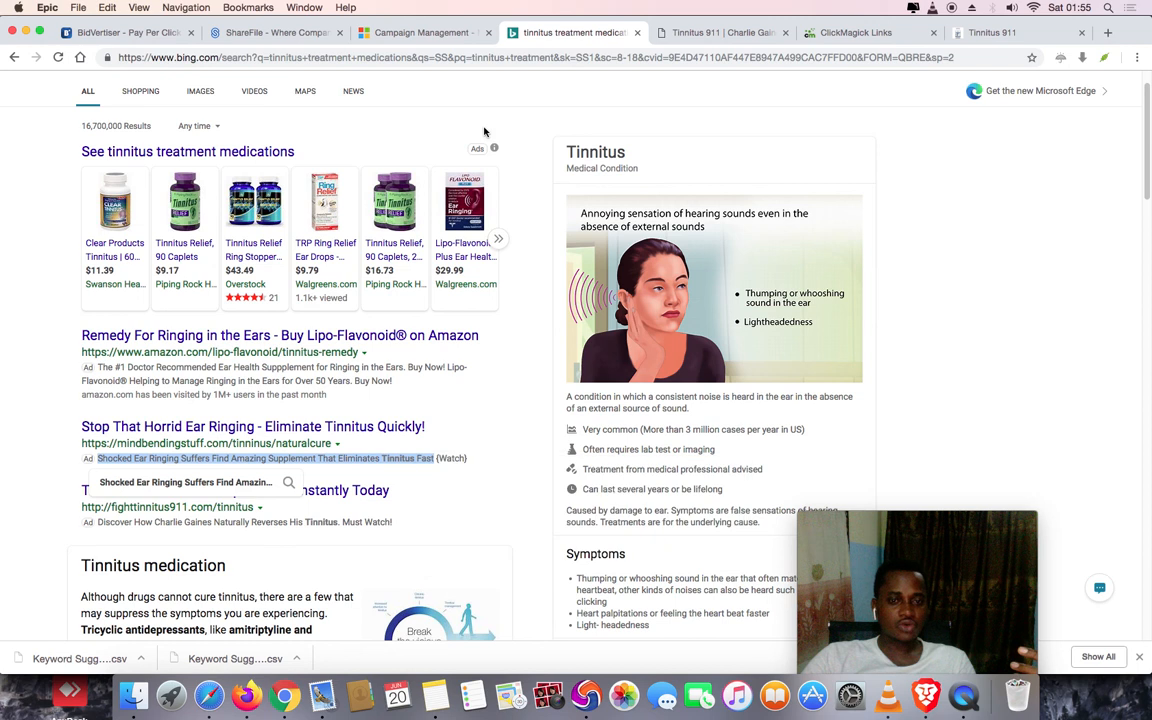
# Return to the Microsoft Advertising campaign page and save the edited "Ringing or Noise in Your Ears?" ad
pyautogui.click(428, 33)
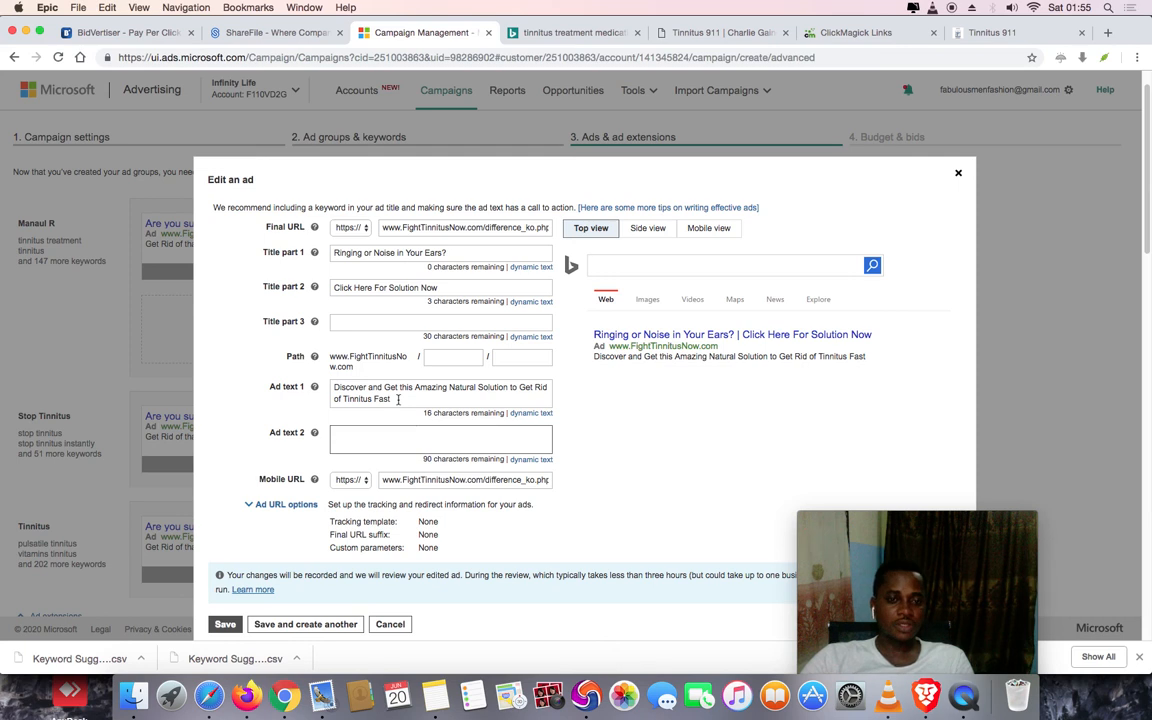
pyautogui.click(225, 625)
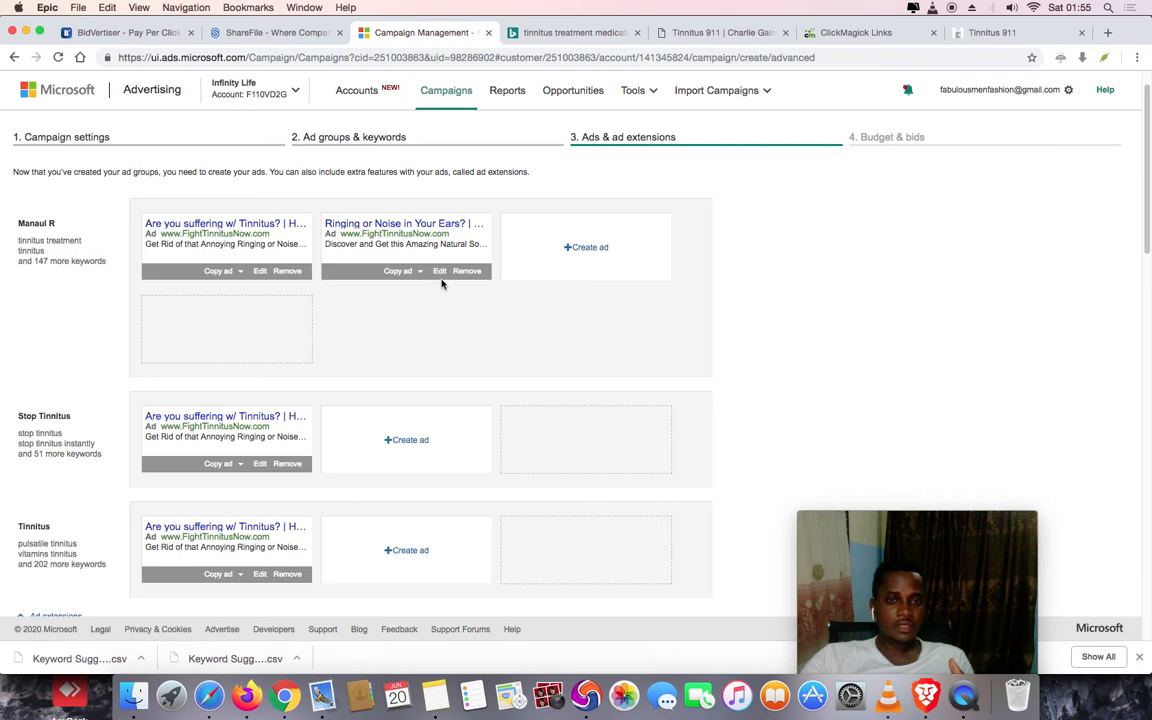
# Copy the "Ringing or Noise in Your Ears?" ad to all other ad groups and duplicate it within the Manaul R group
pyautogui.click(410, 273)
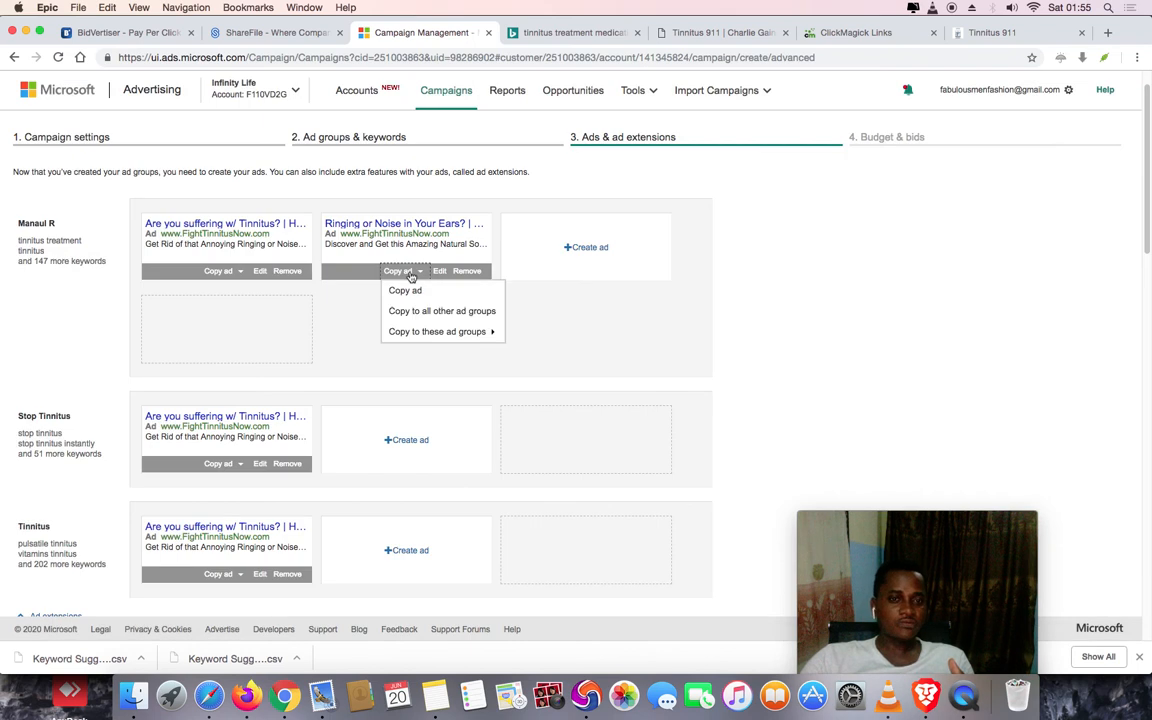
pyautogui.click(426, 313)
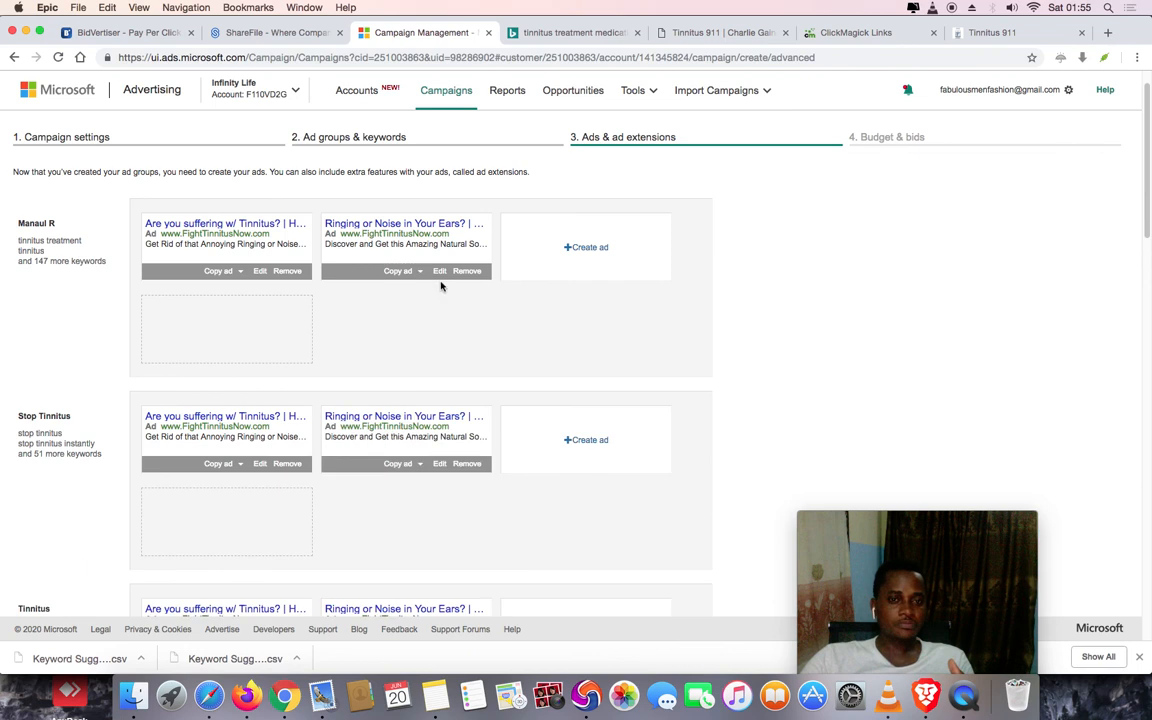
pyautogui.click(401, 272)
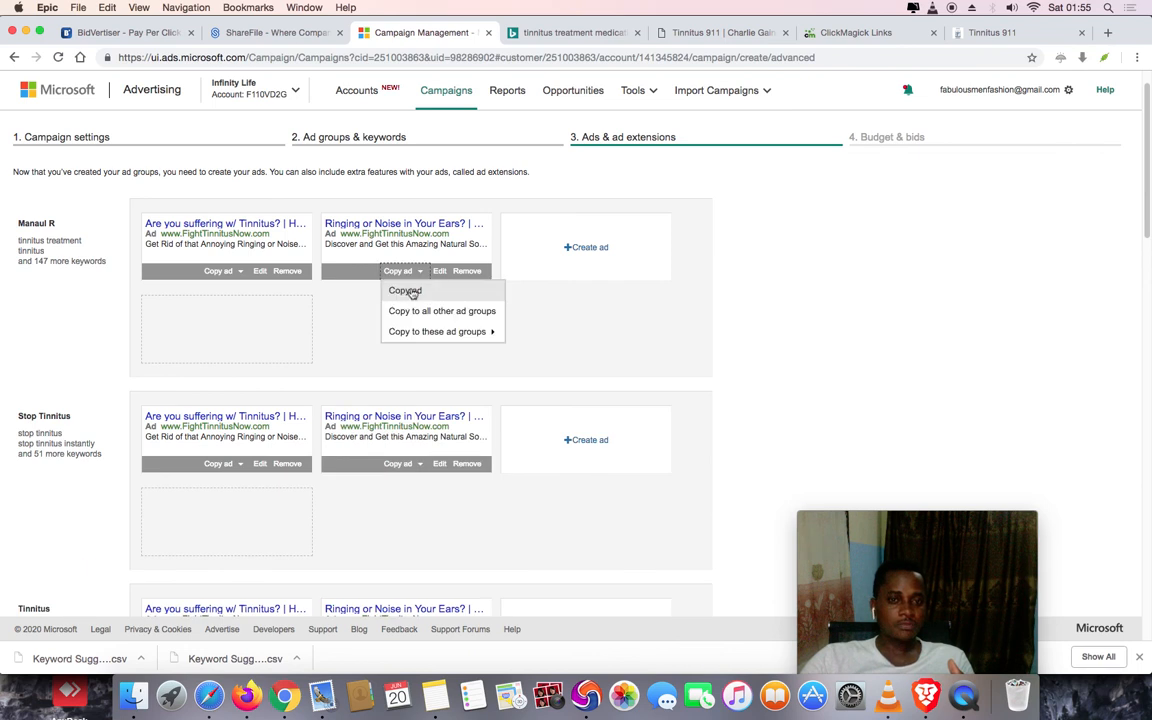
pyautogui.click(411, 291)
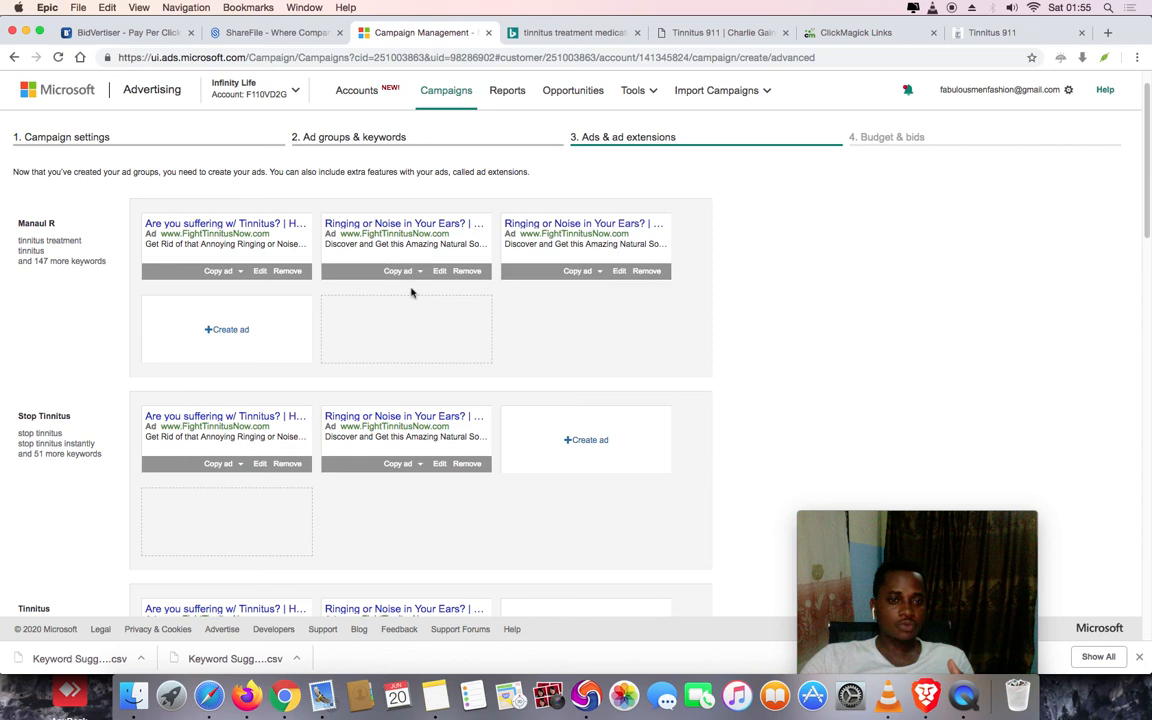
# Open the duplicated Manaul R ad for editing and copy the headline "Stop That Horrid Ear Ringing - Eliminate Tinnitus Quickly!" from the Bing results
pyautogui.click(618, 272)
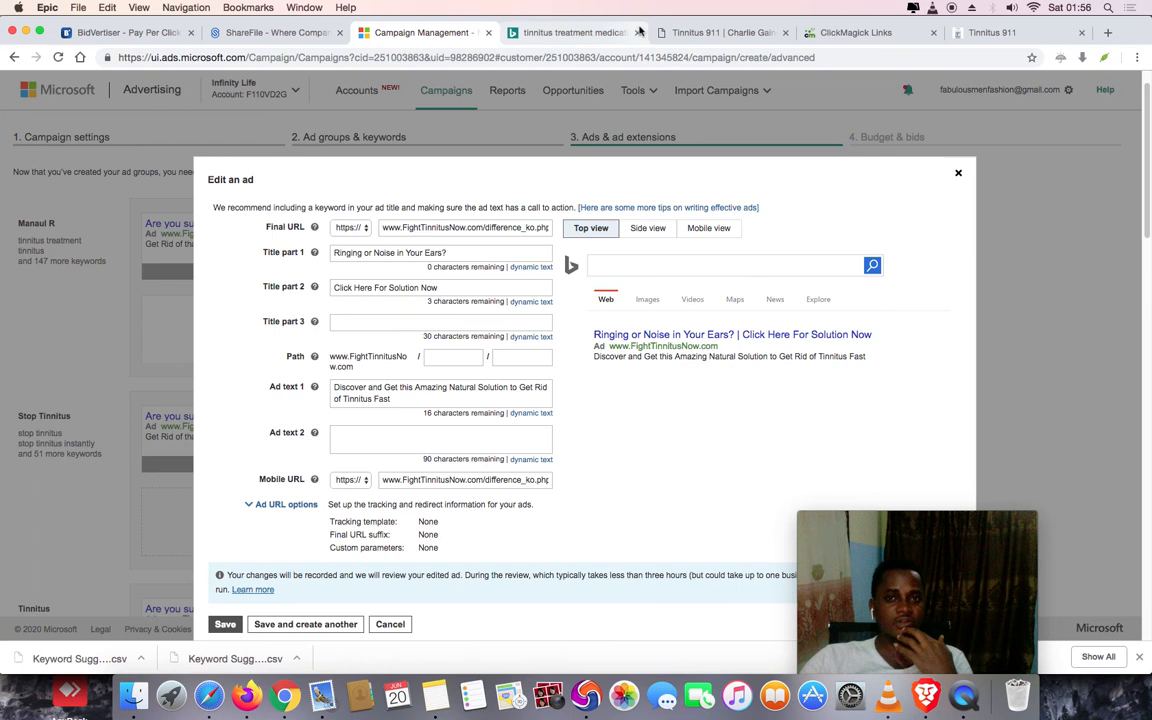
pyautogui.click(705, 36)
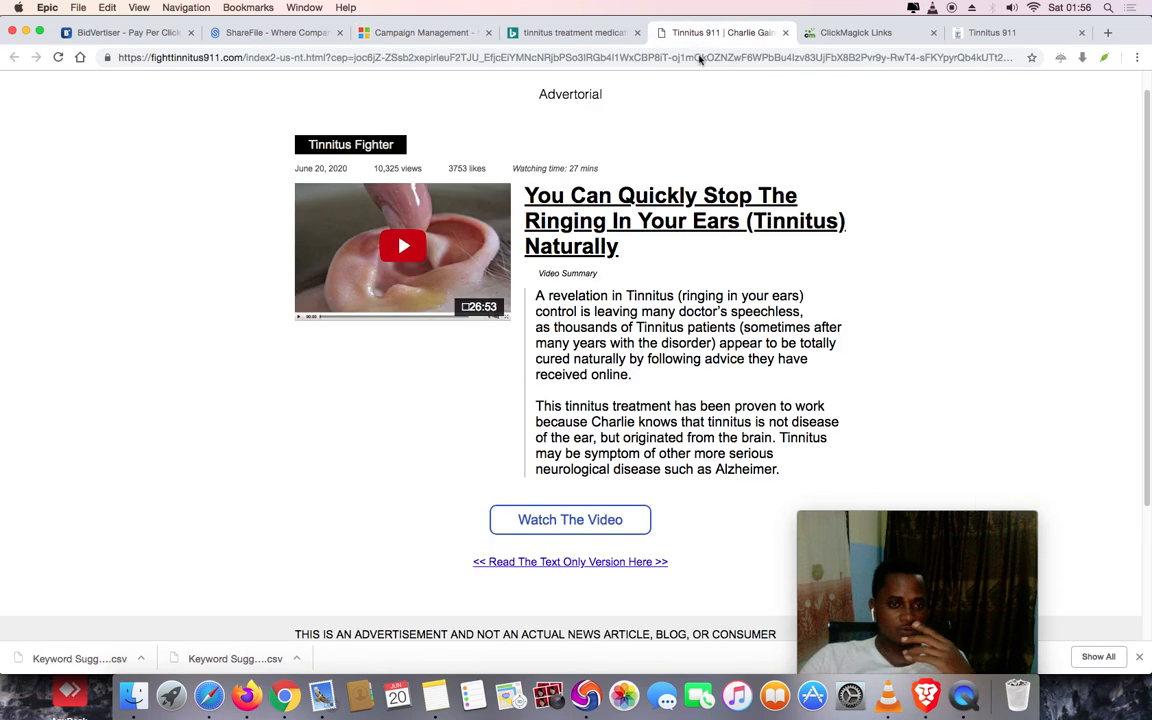
pyautogui.click(584, 33)
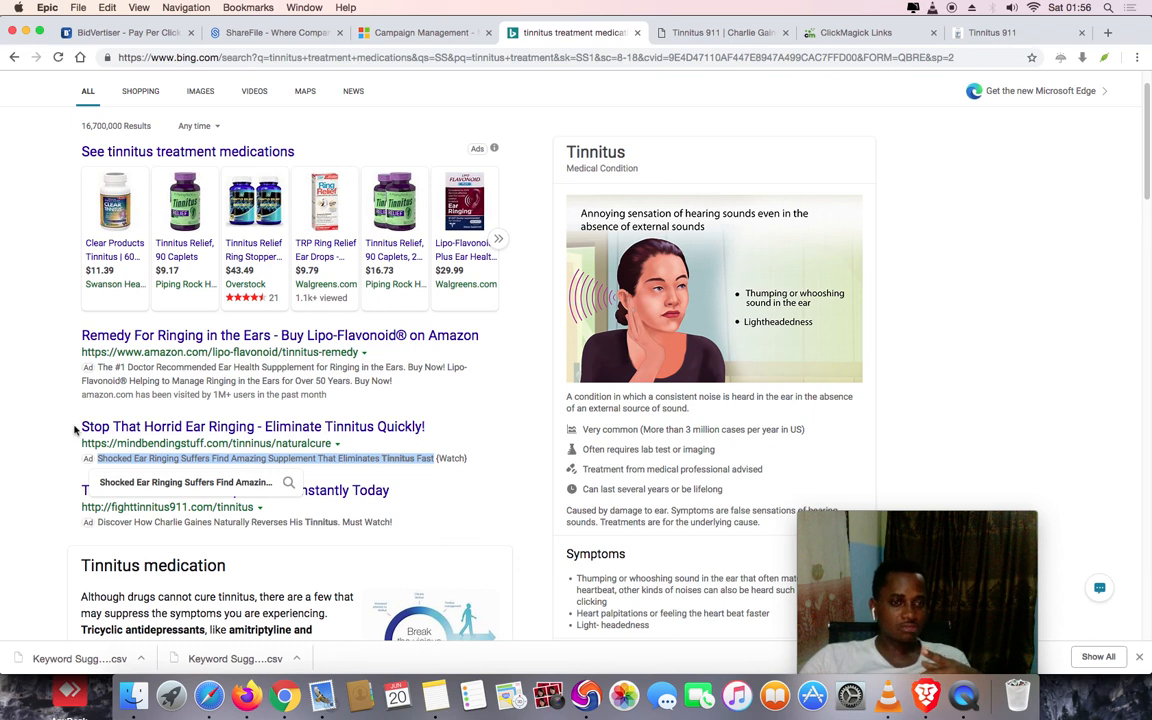
pyautogui.click(360, 403)
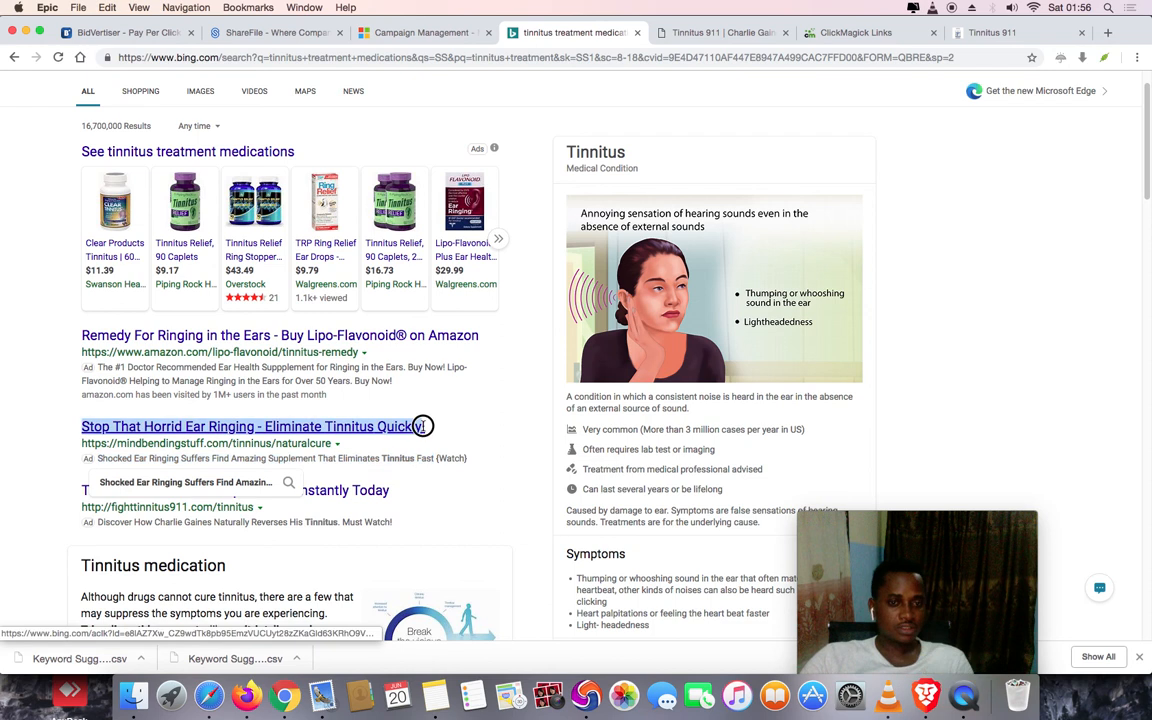
pyautogui.rightClick(397, 426)
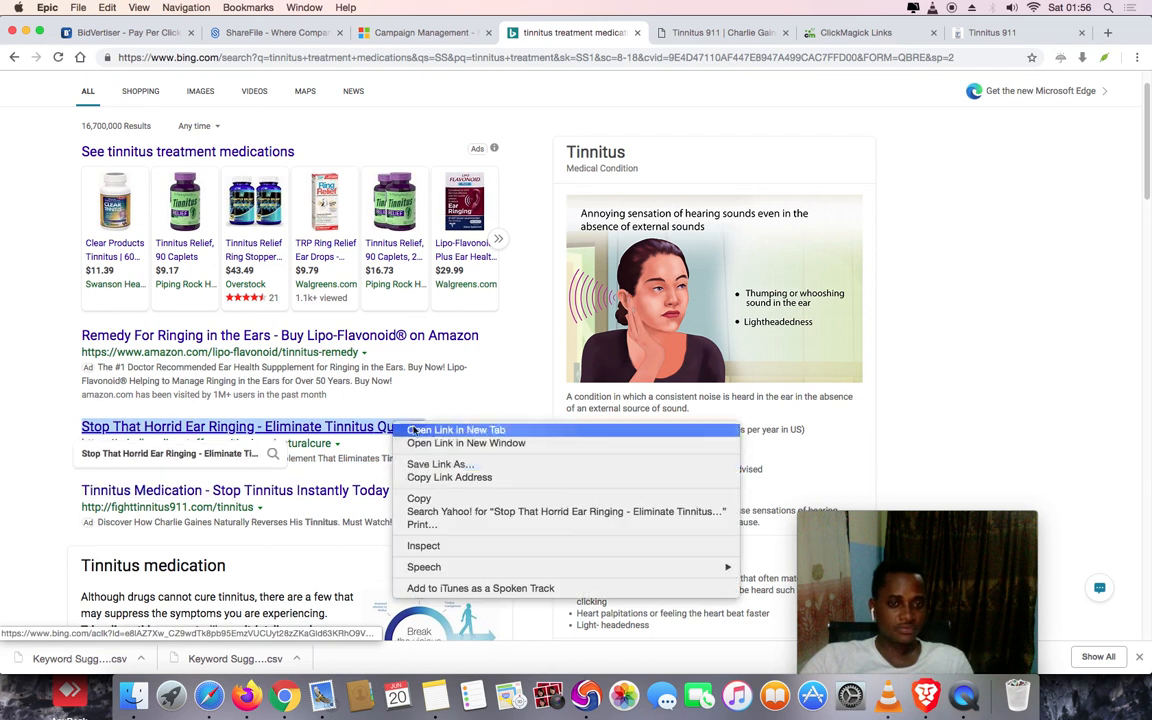
pyautogui.click(450, 499)
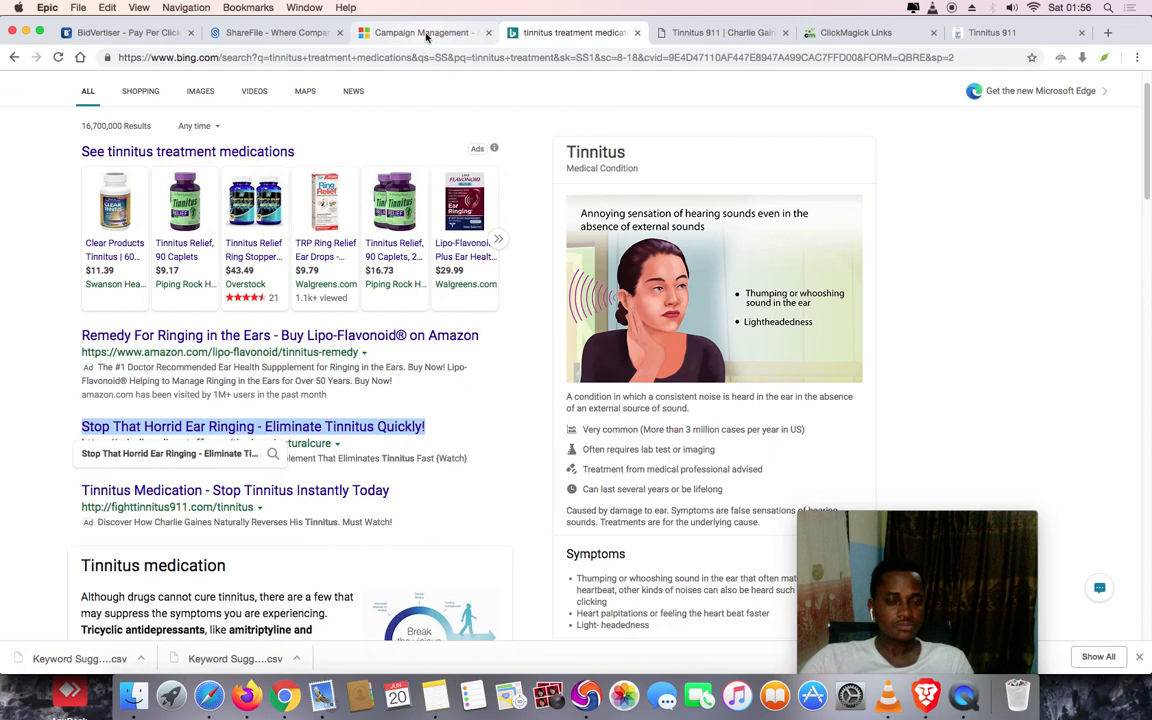
# Return to the campaign page and replace the whole of ad text 1 with the copied headline
pyautogui.click(426, 33)
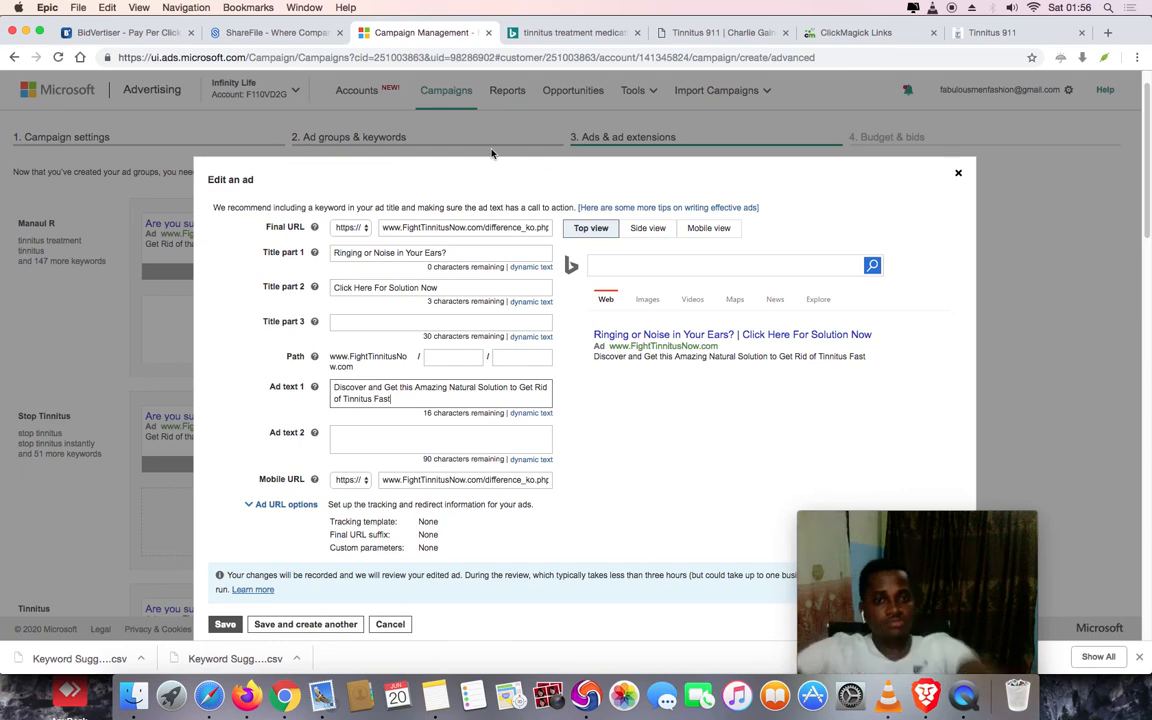
pyautogui.click(430, 387)
pyautogui.press('super+a')
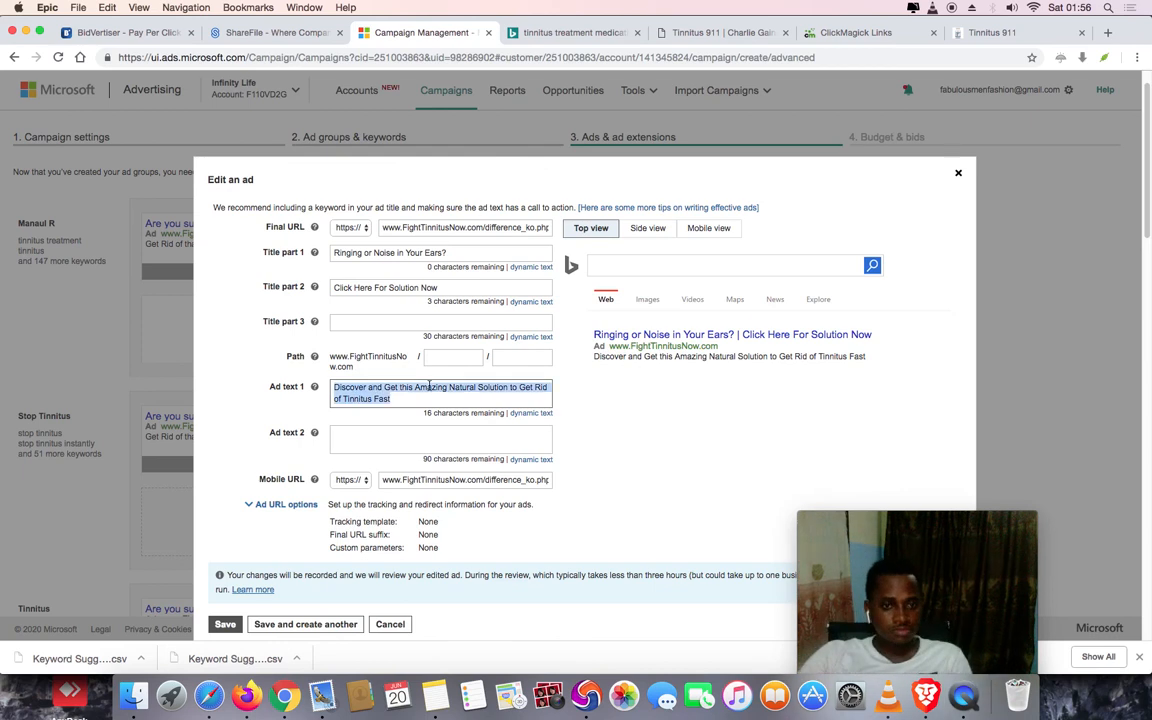
pyautogui.press('super+c')
pyautogui.press('super+v')
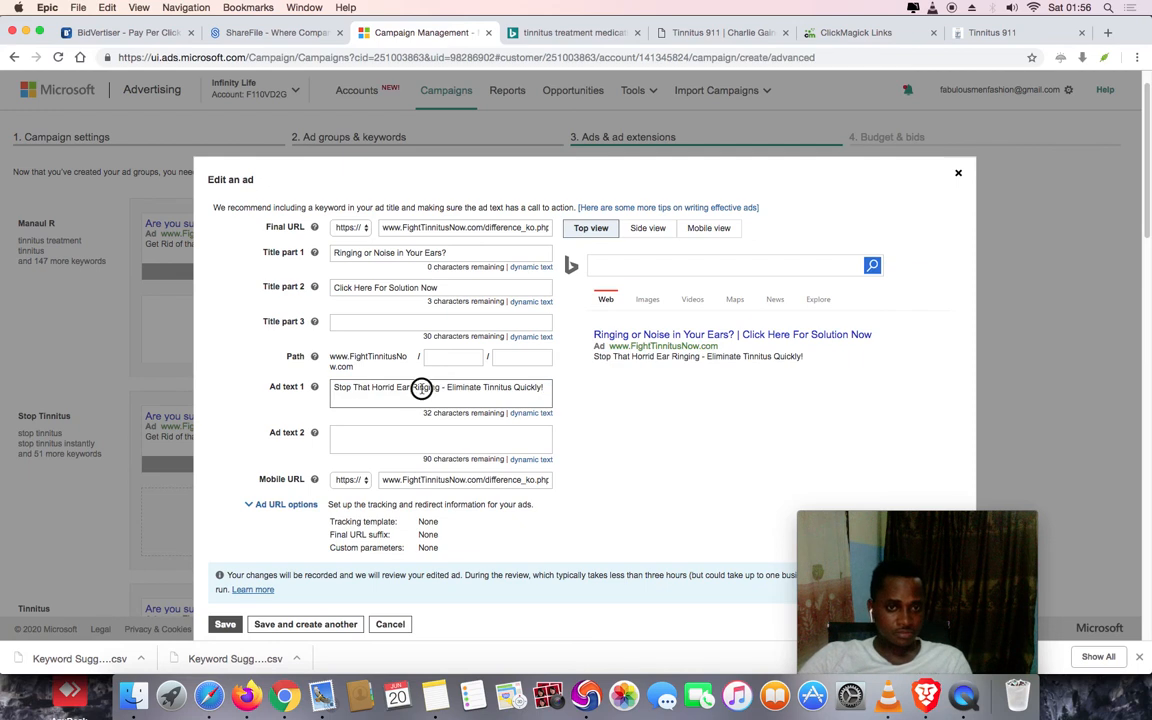
# Cut "Stop That Horrid Ear Ringing" from the start of ad text 1
pyautogui.click(333, 388)
pyautogui.moveTo(333, 388); pyautogui.dragTo(445, 388)
pyautogui.press('BackSpace')
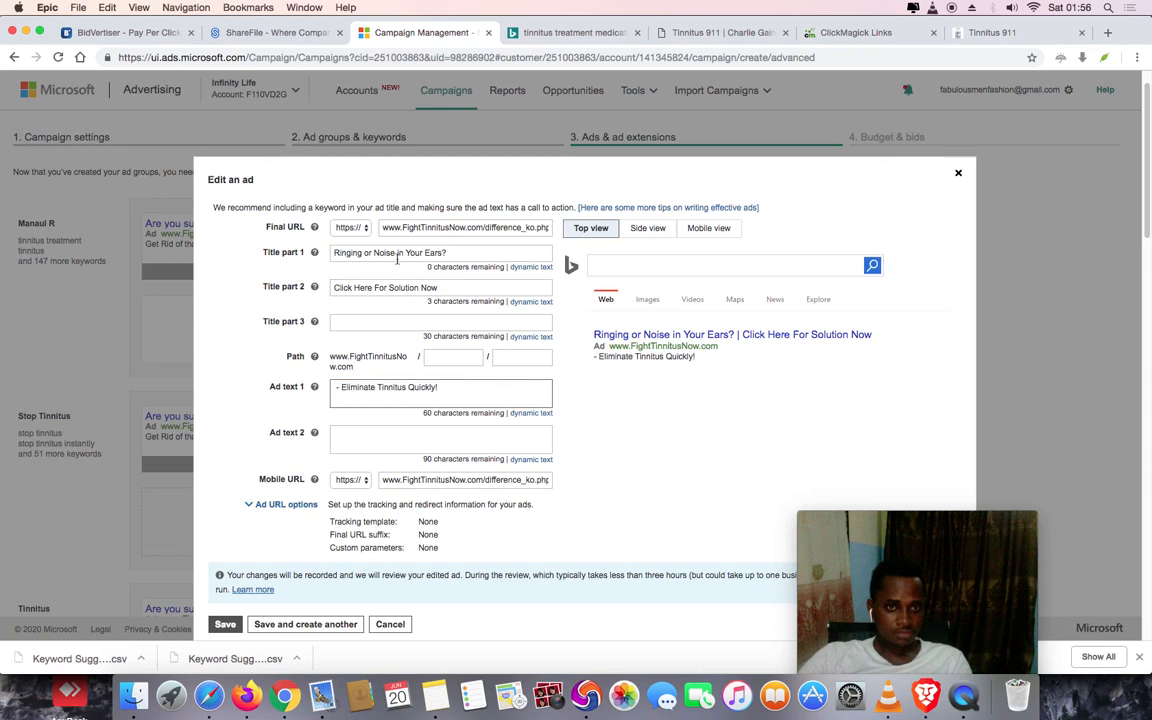
pyautogui.click(450, 252)
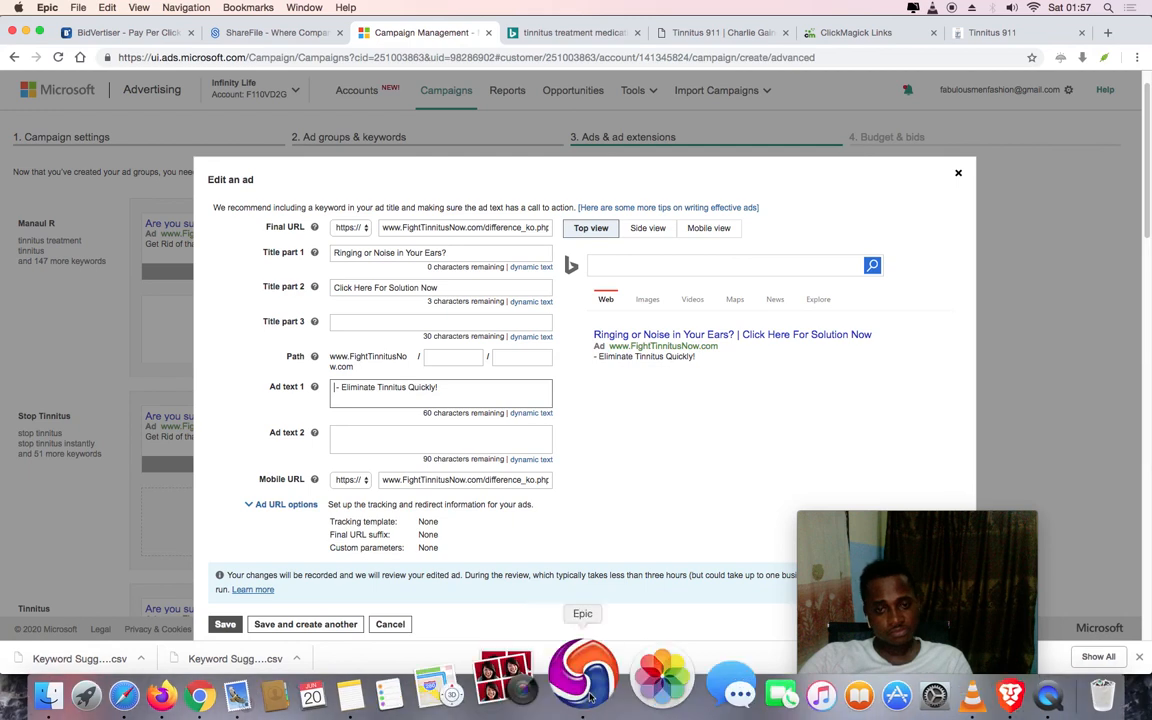
pyautogui.click(285, 685)
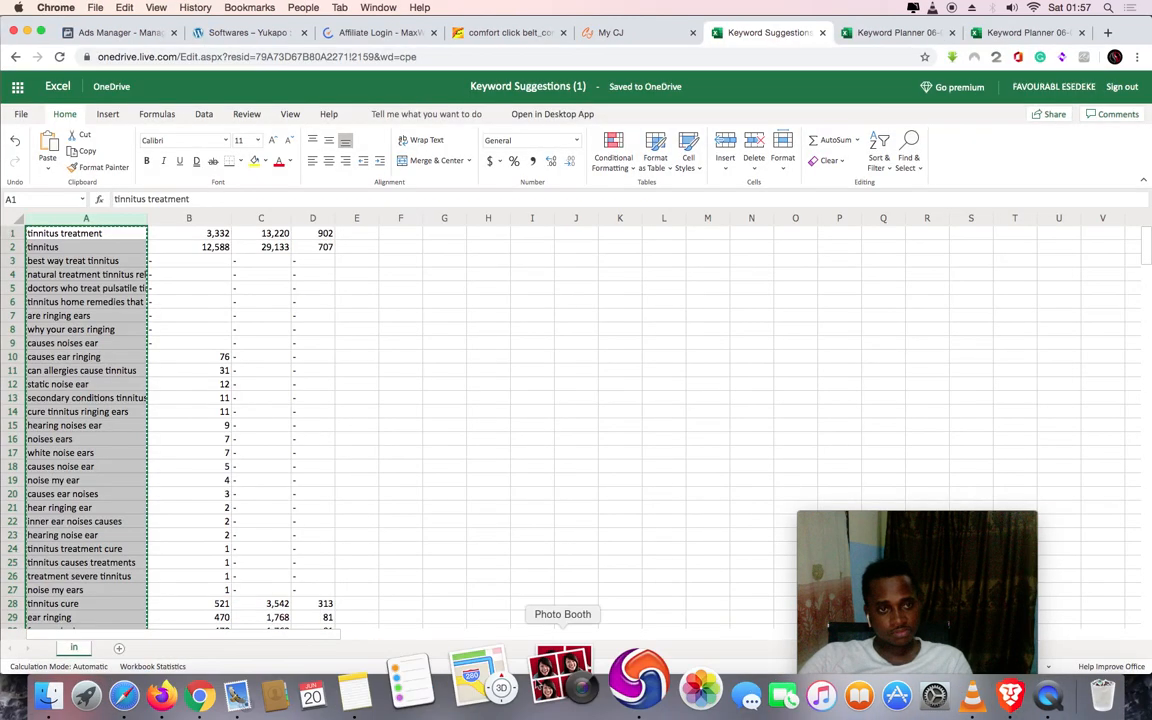
pyautogui.click(581, 682)
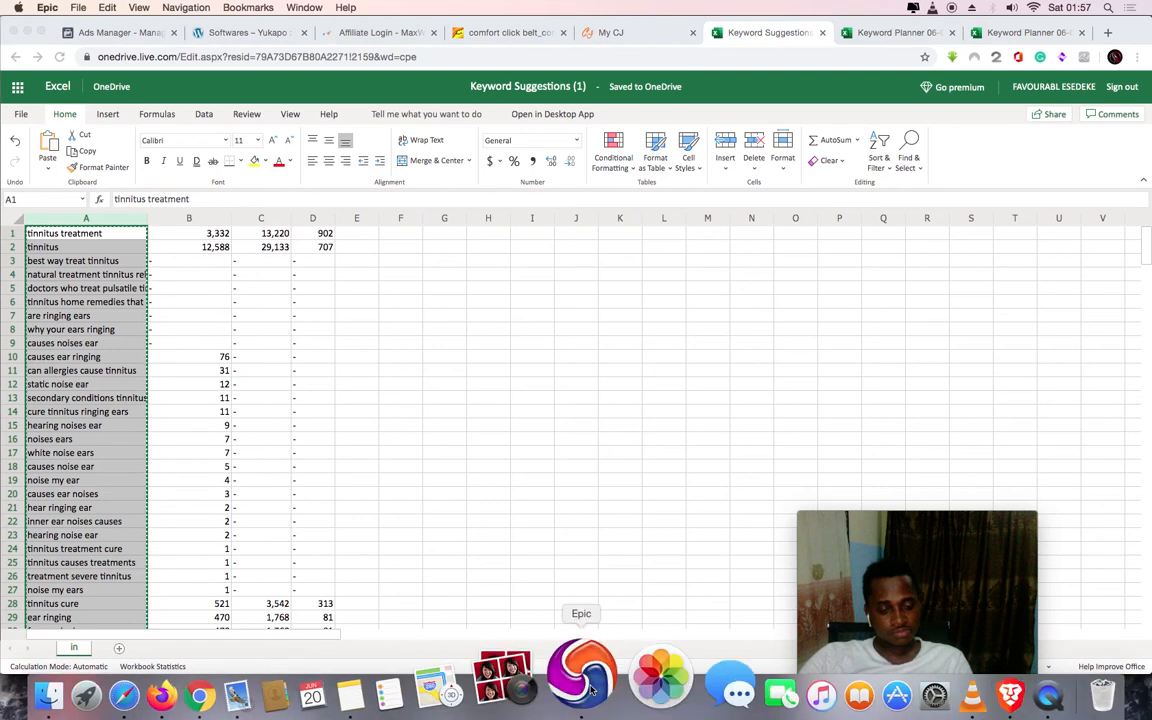
pyautogui.click(617, 449)
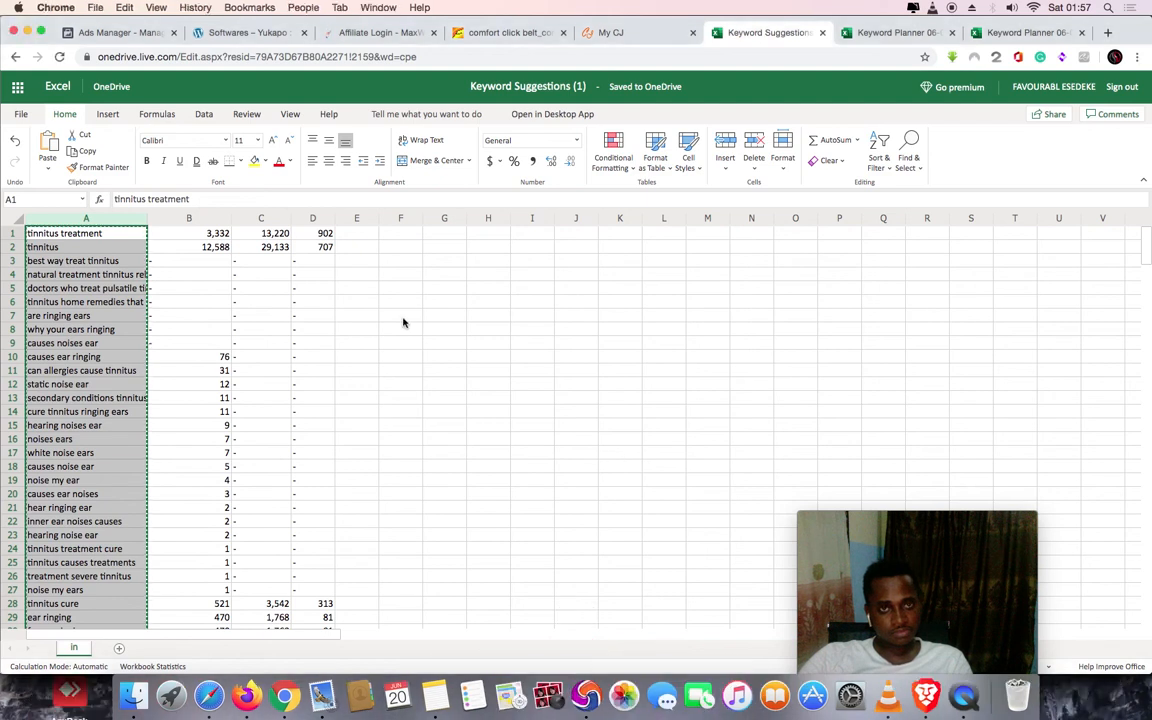
pyautogui.press('super+Tab')
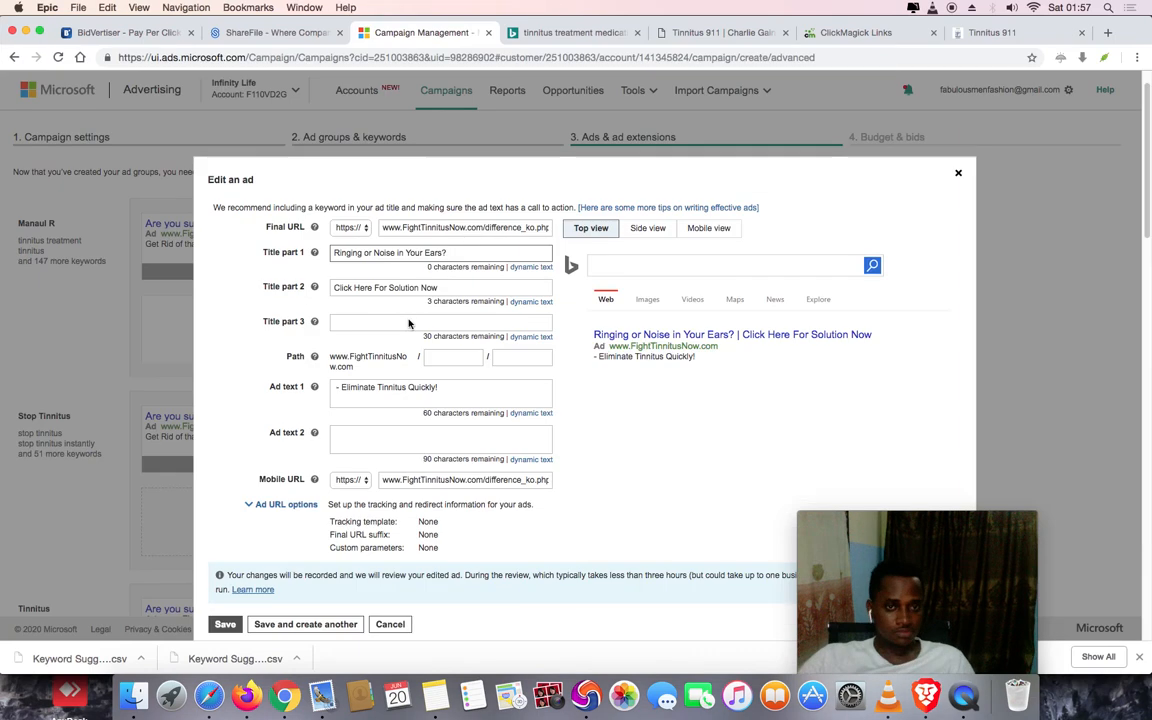
# Replace title part 1 with the cut text "Stop That Horrid Ear Ringing"
pyautogui.press('super+a')
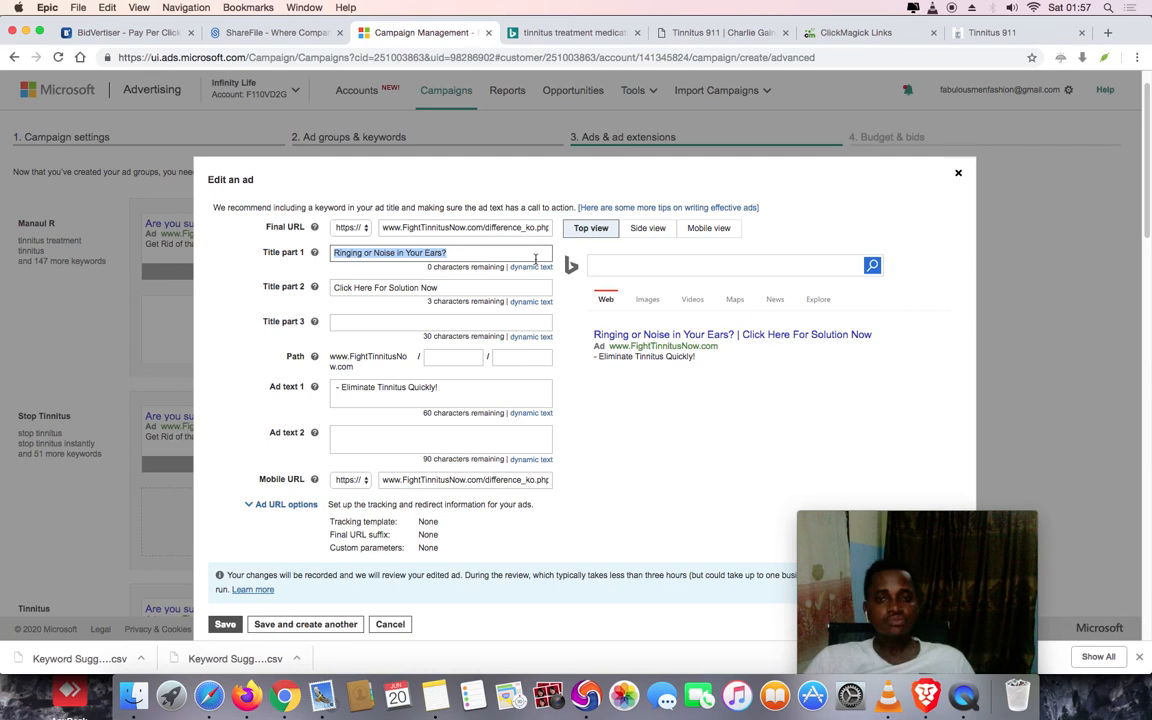
pyautogui.moveTo(920, 668)
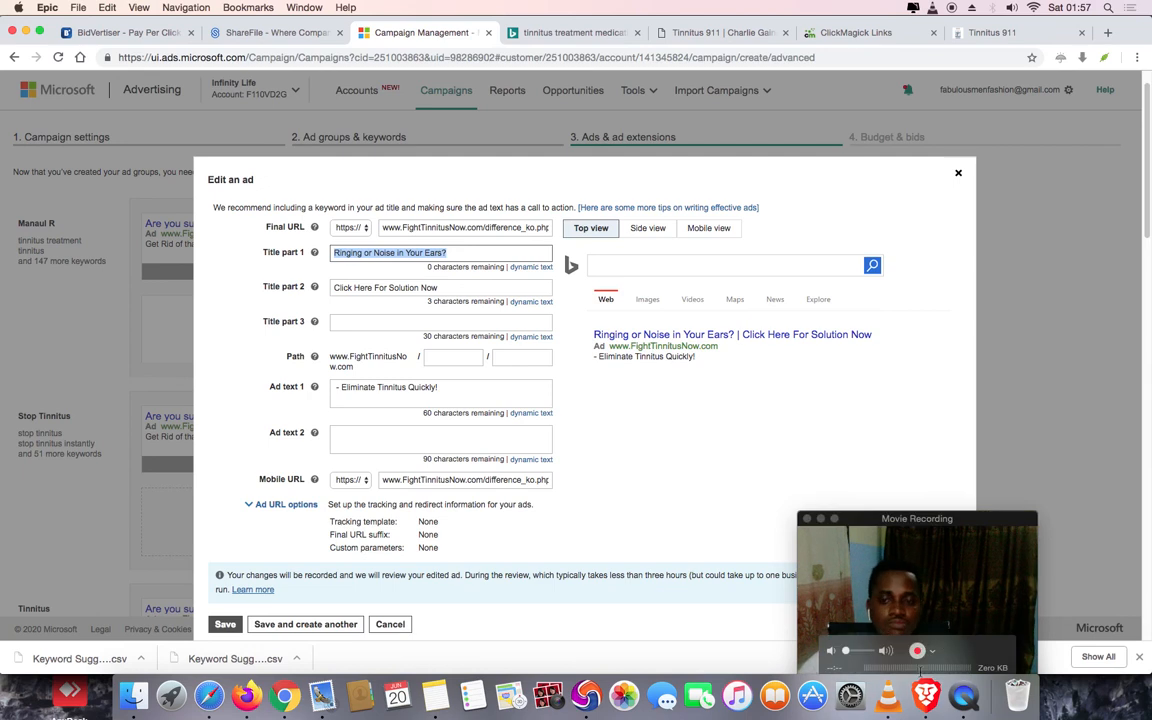
pyautogui.press('super+v')
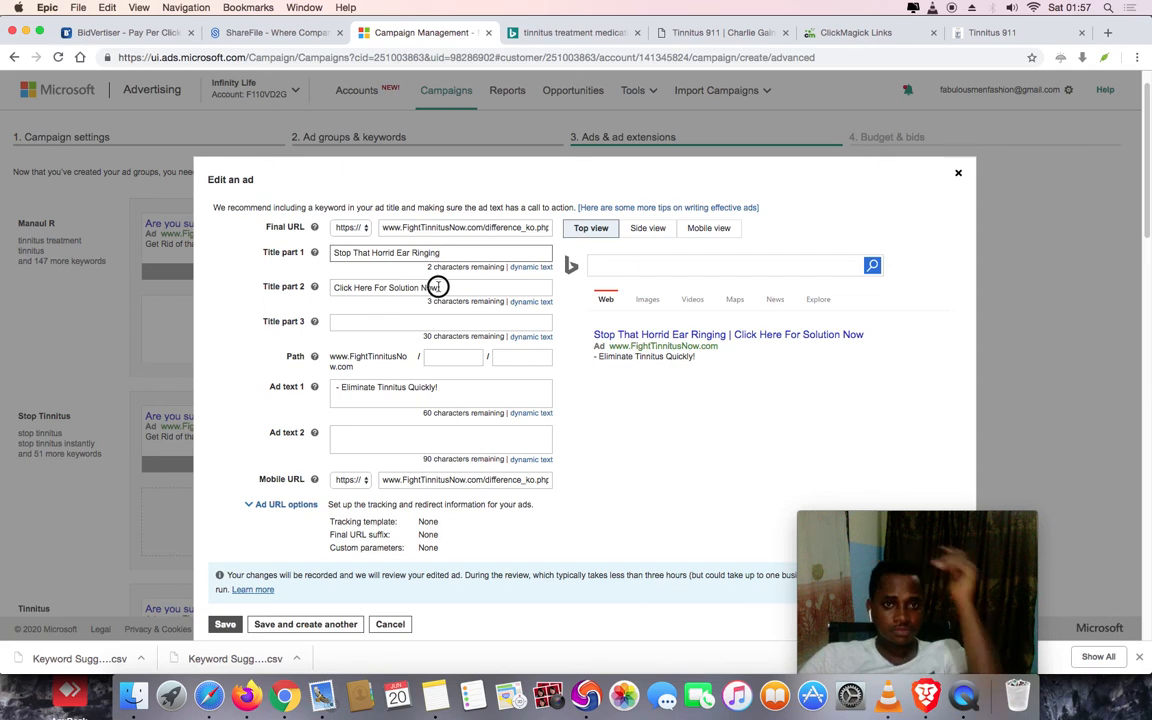
# Clear the entire text of title part 2
pyautogui.click(370, 287)
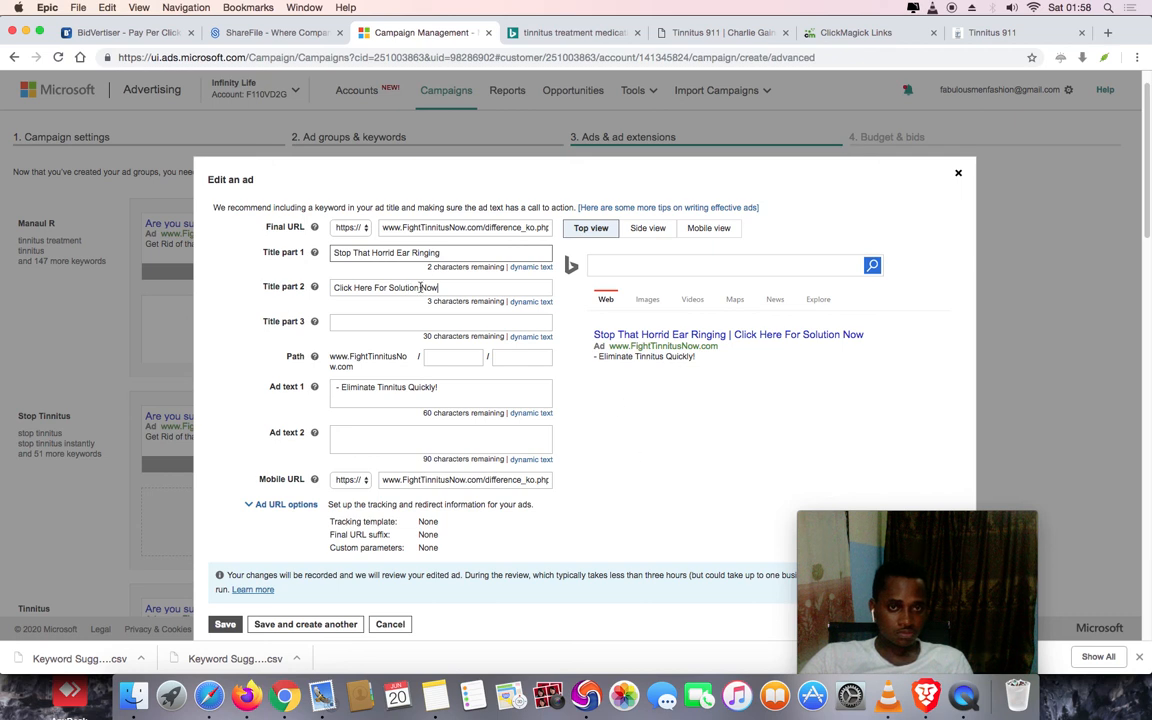
pyautogui.hotkey('shift', 'alt', 'Left')
pyautogui.hotkey('shift', 'alt', 'Left')
pyautogui.hotkey('shift', 'alt', 'Left')
pyautogui.hotkey('shift', 'alt', 'Left')
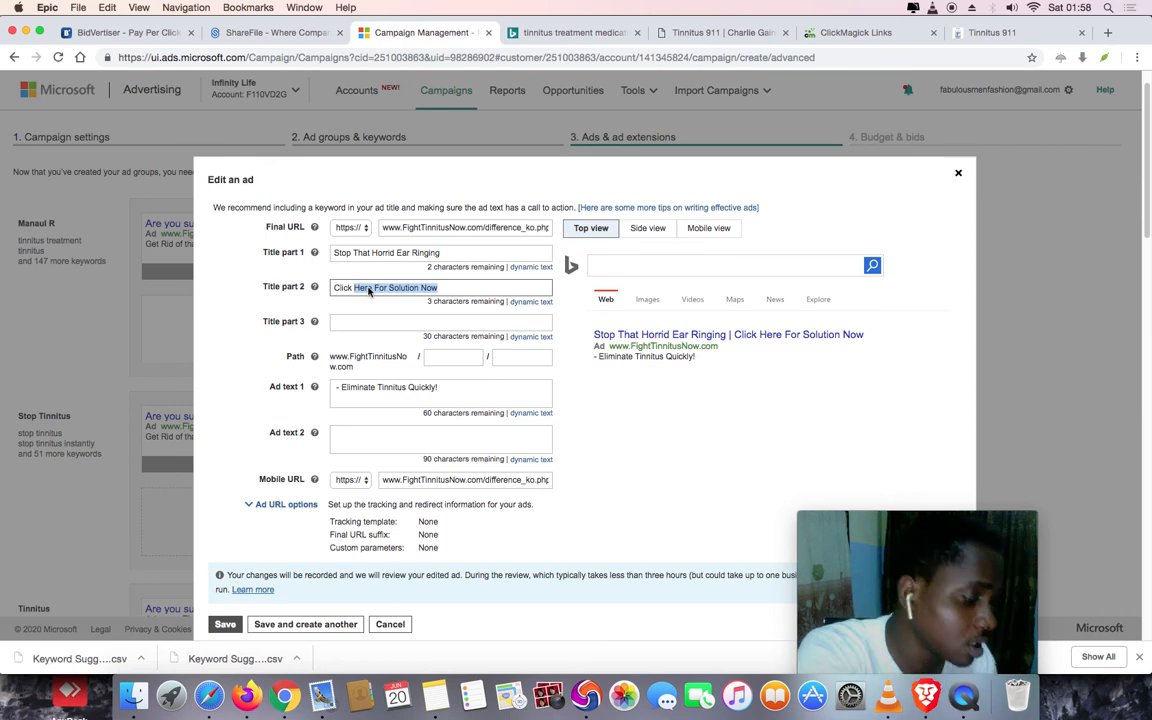
pyautogui.press('super+z')
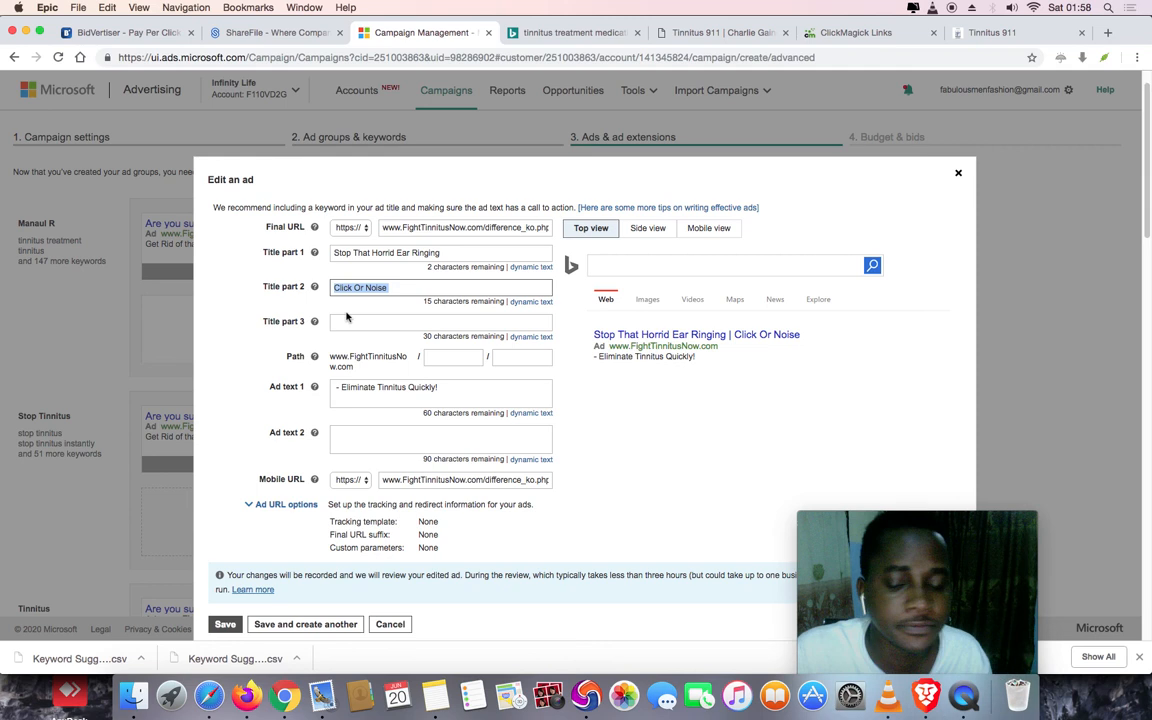
pyautogui.press('BackSpace')
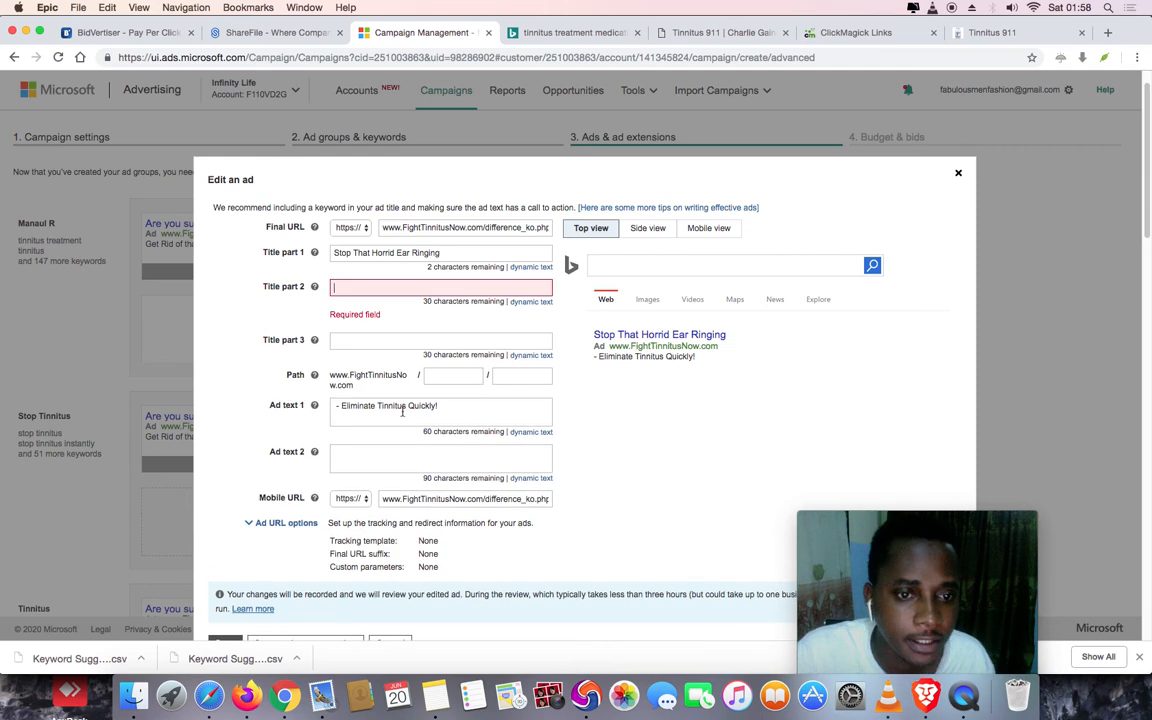
# Move "Eliminate Tinnitus Quickly!" from ad text 1 into title part 2 and reword it as "Eliminate Tinnitus Fast!"
pyautogui.moveTo(341, 406); pyautogui.dragTo(437, 406)
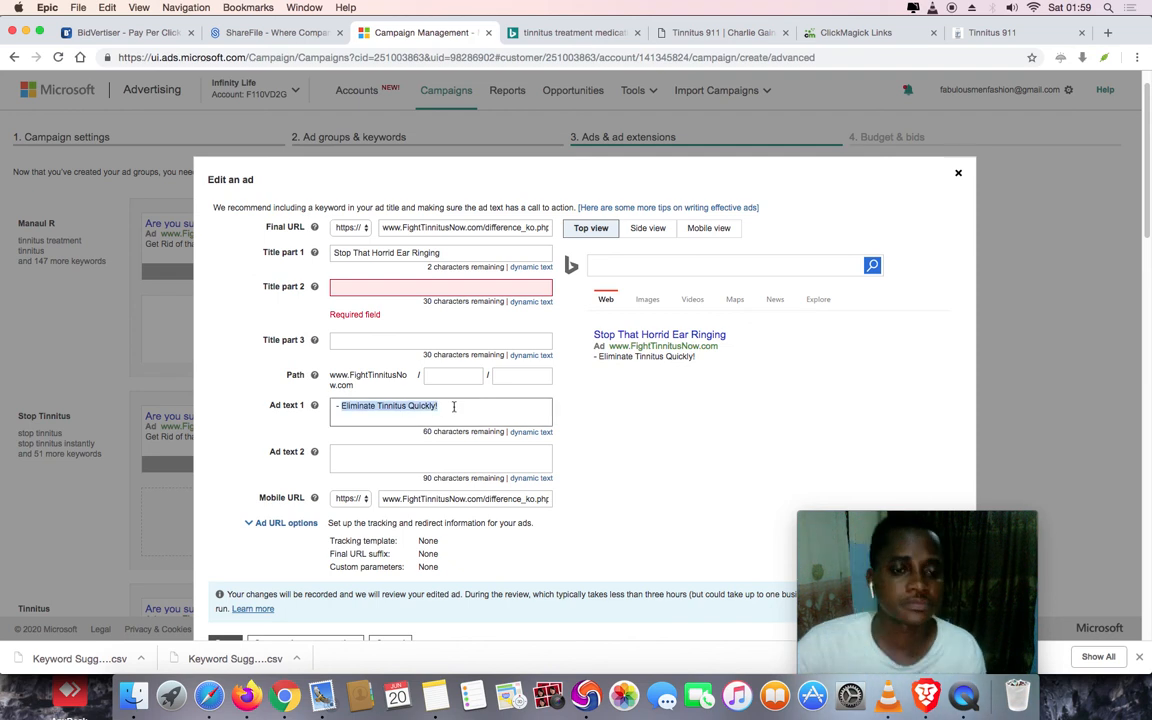
pyautogui.press('super+x')
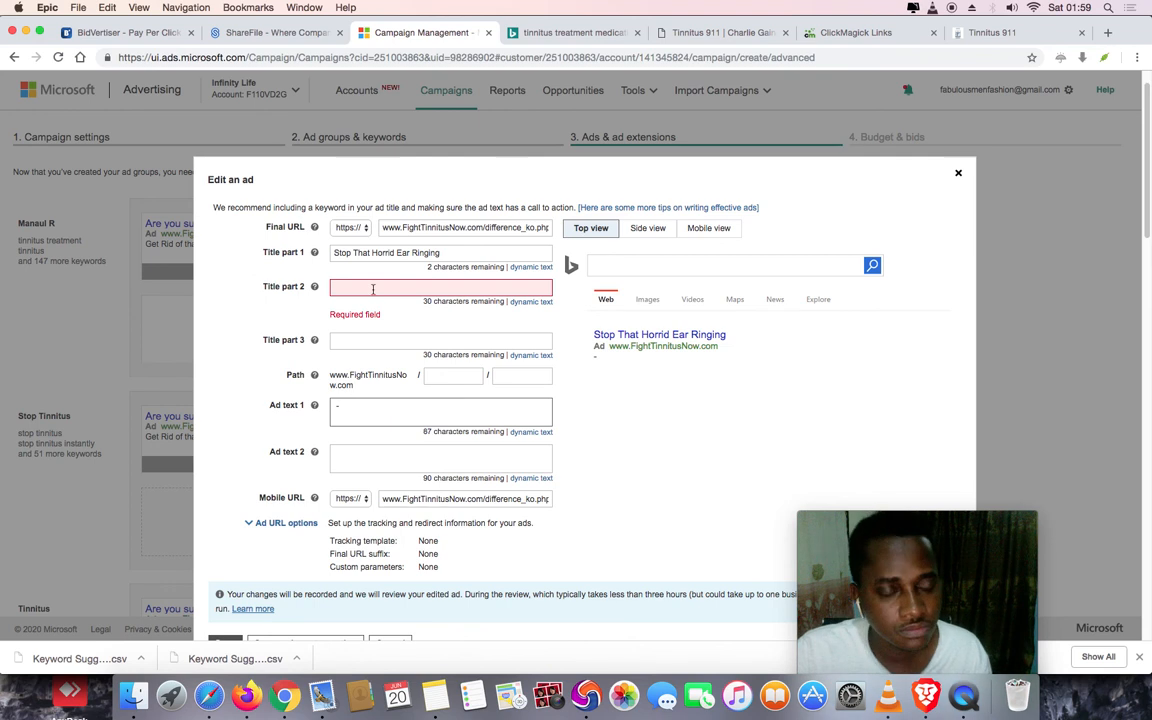
pyautogui.click(375, 285)
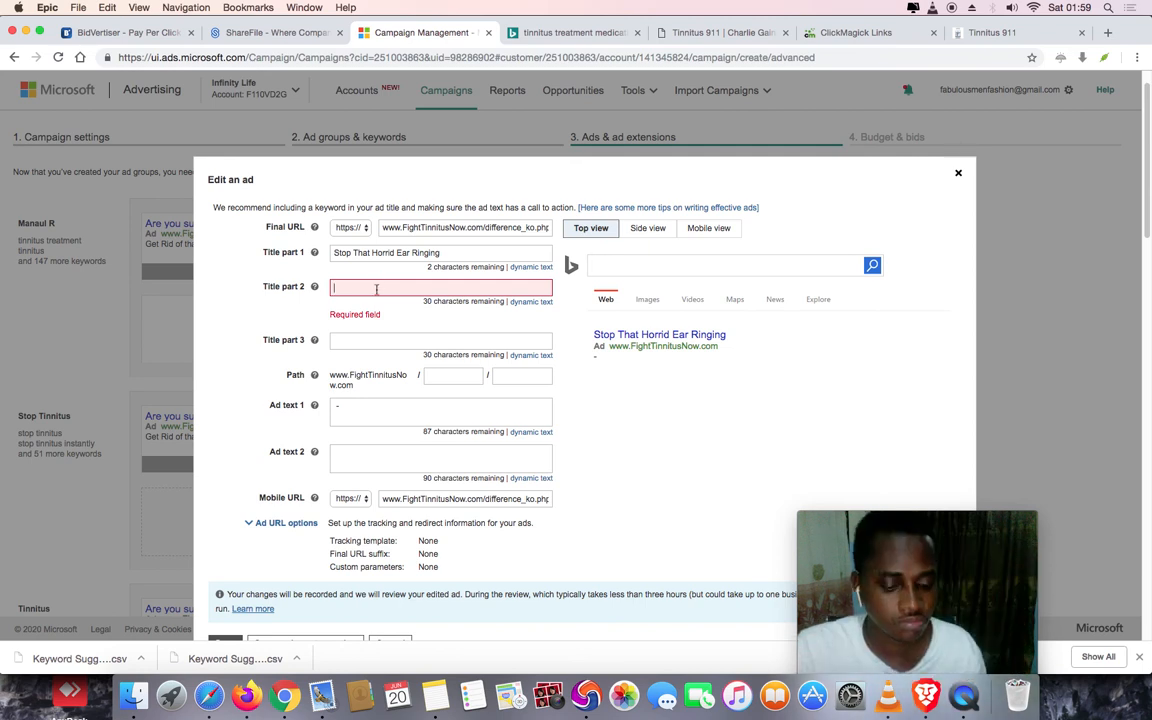
pyautogui.press('super+v')
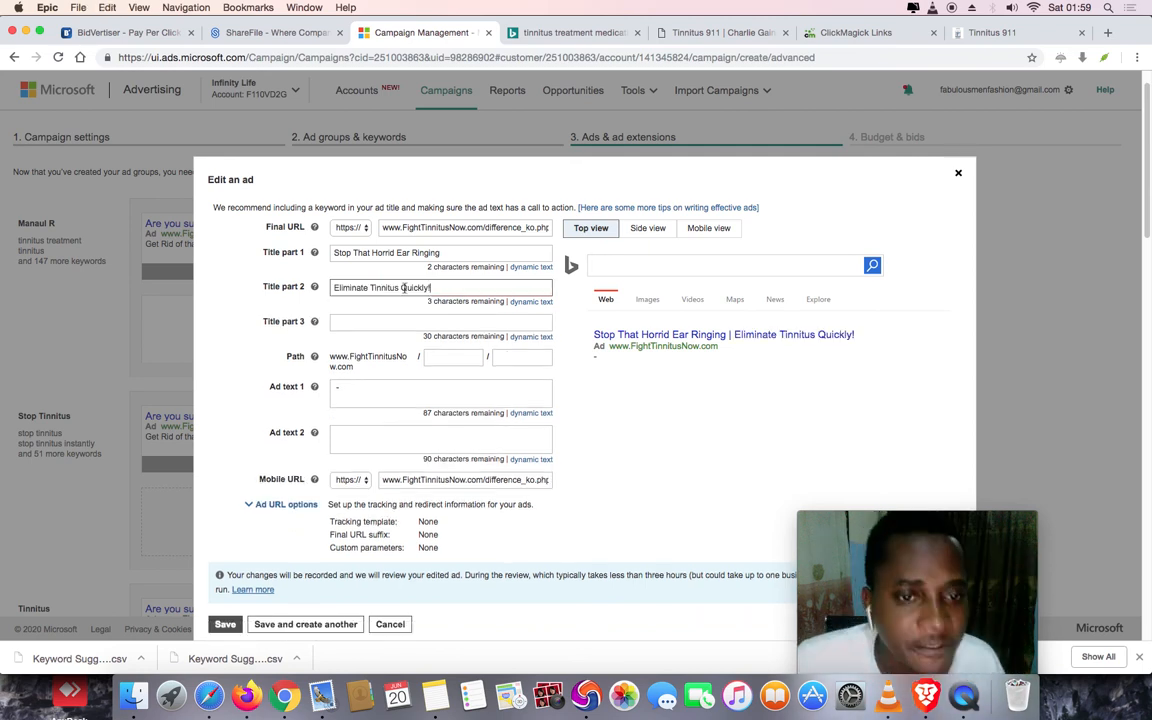
pyautogui.click(425, 288)
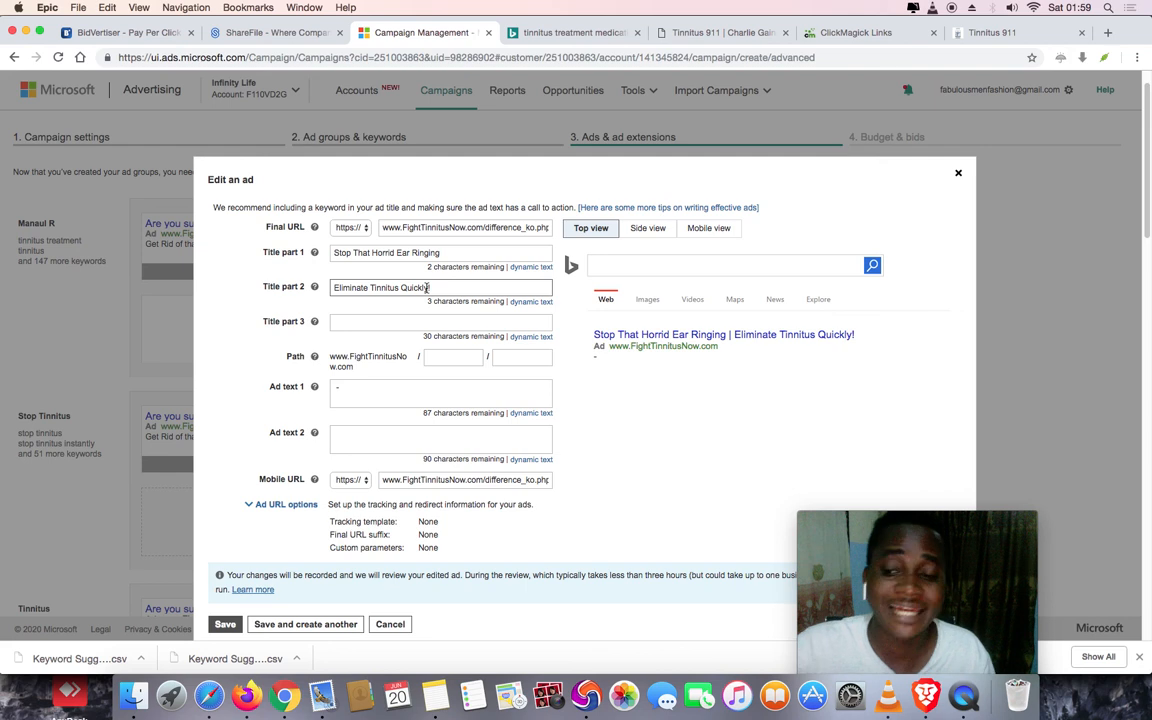
# Quit Chrome and force quit the Mail application
pyautogui.rightClick(287, 690)
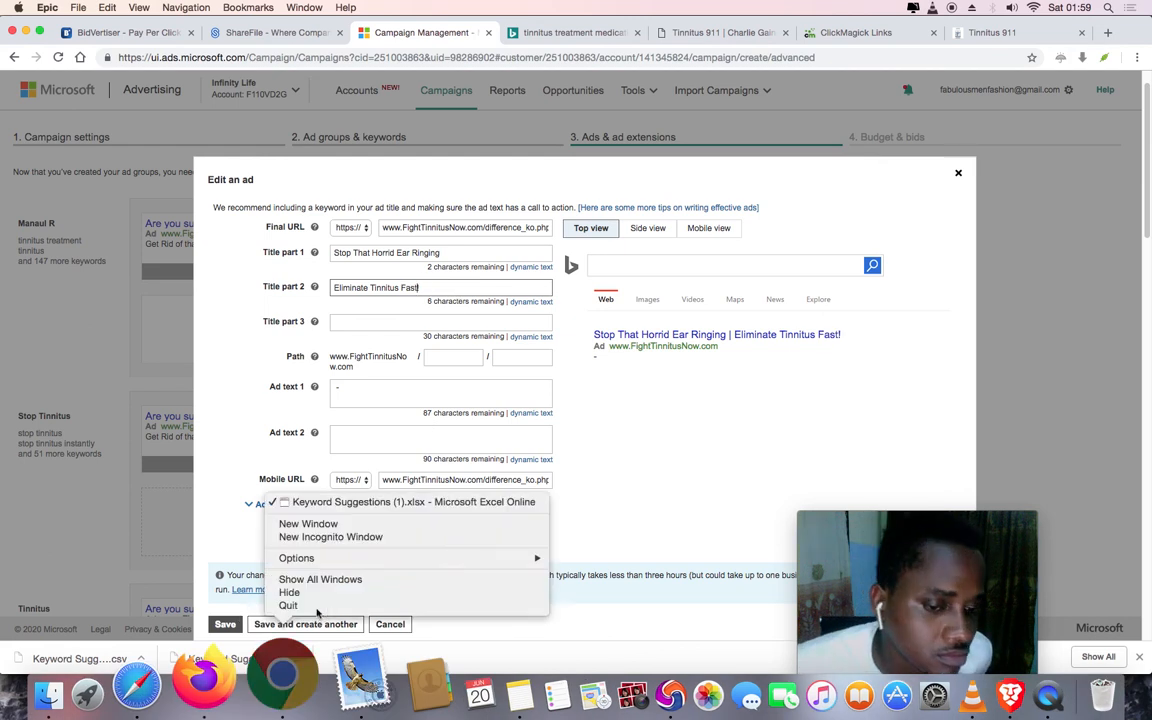
pyautogui.click(316, 608)
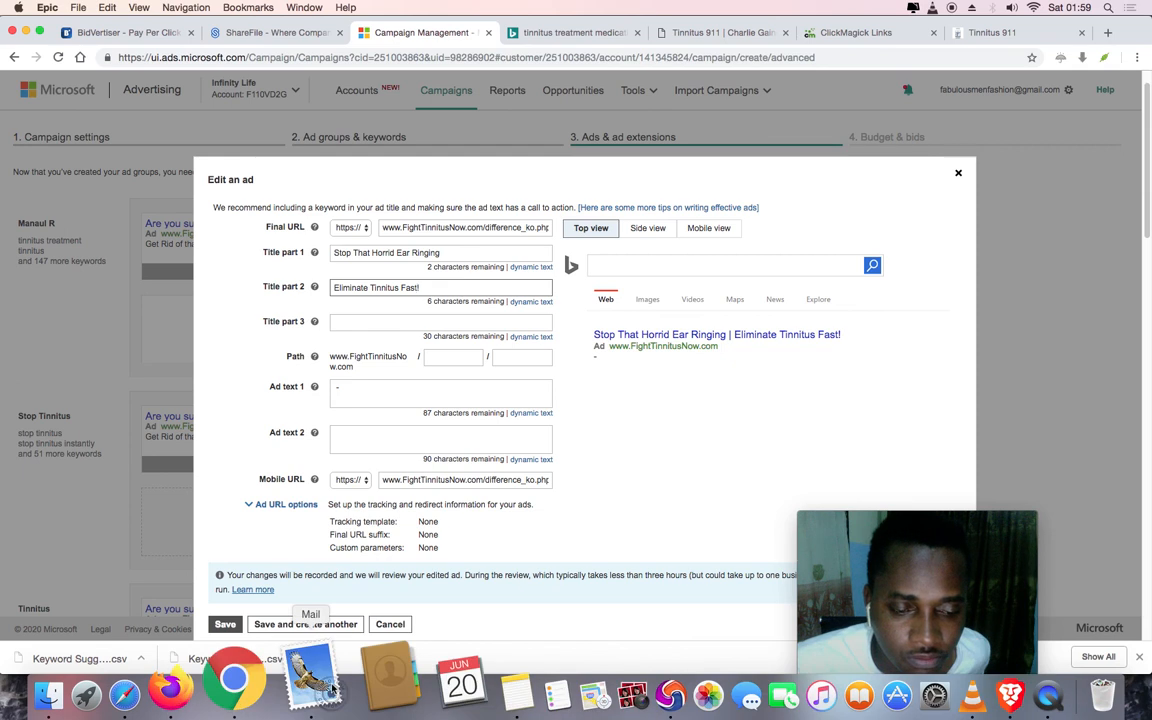
pyautogui.rightClick(332, 689)
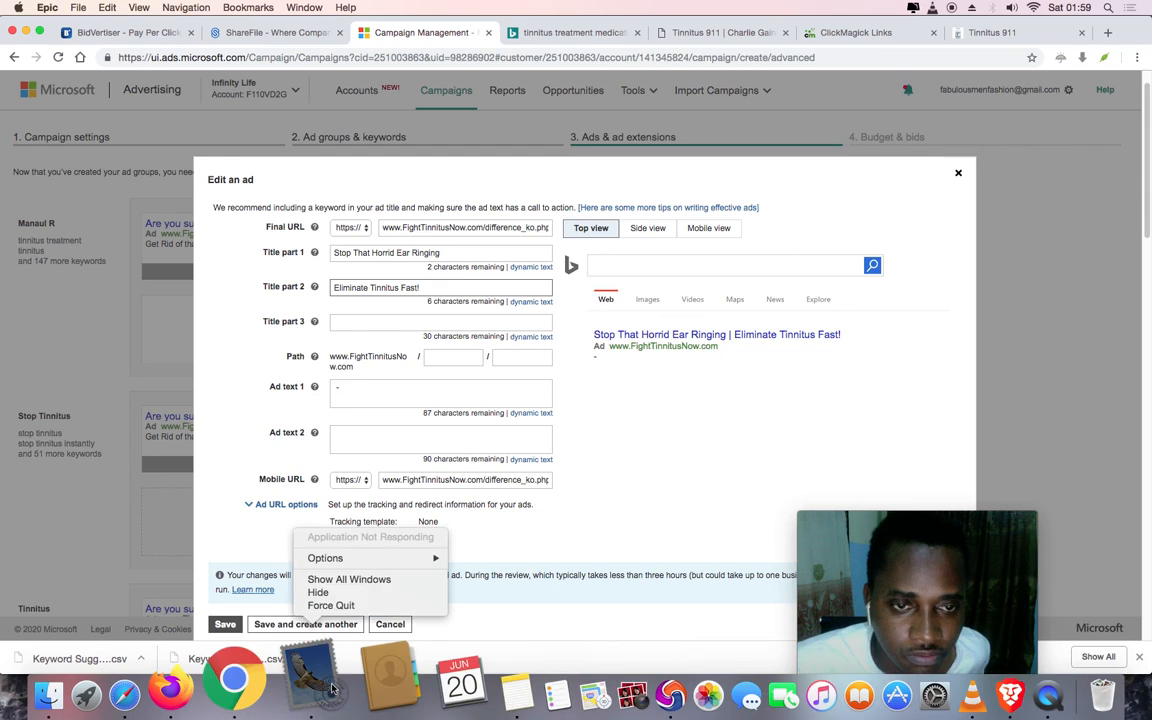
pyautogui.click(333, 608)
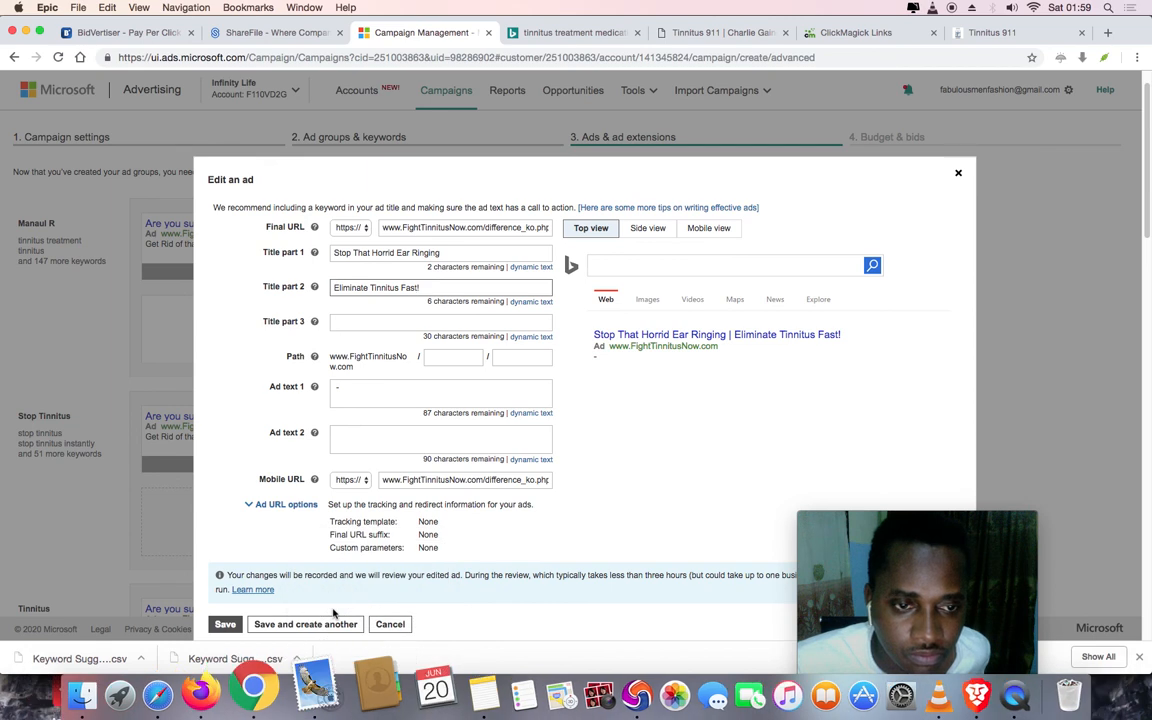
# Copy "Shocked Ear Ringing Suffers Find Amazing Supplement That Eliminates Tinnitus Fast" from the competing ad in the Bing search results
pyautogui.click(589, 36)
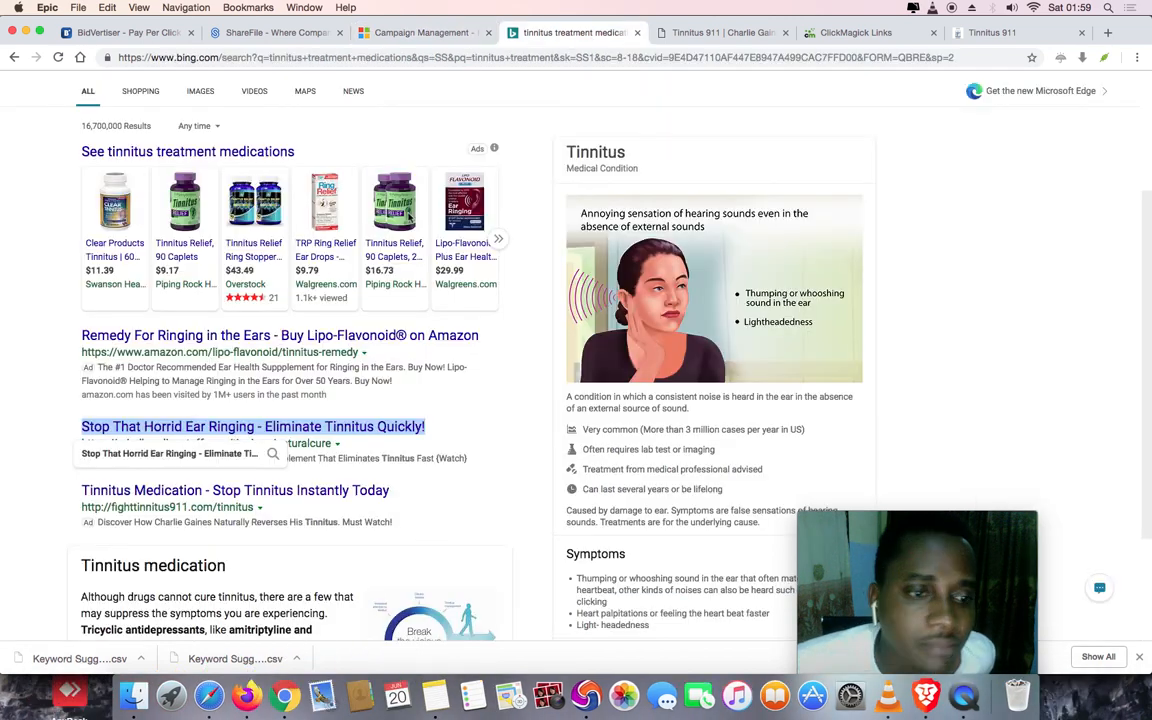
pyautogui.click(460, 445)
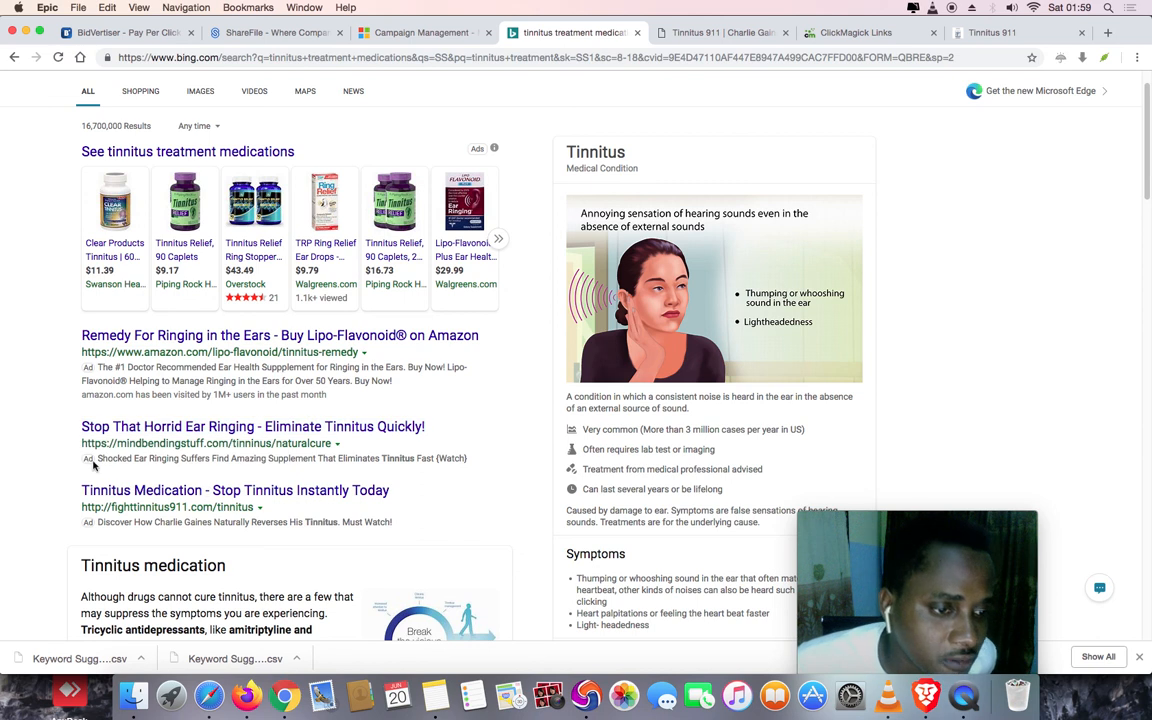
pyautogui.moveTo(95, 458); pyautogui.dragTo(431, 460)
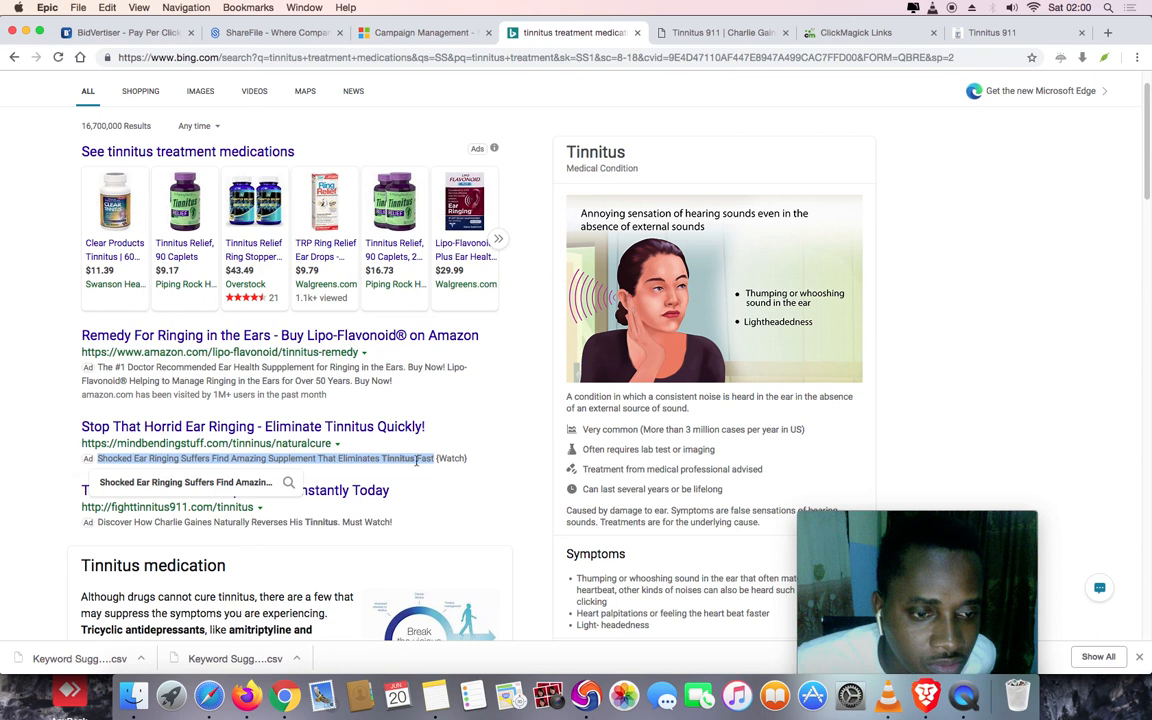
pyautogui.rightClick(416, 460)
pyautogui.click(440, 466)
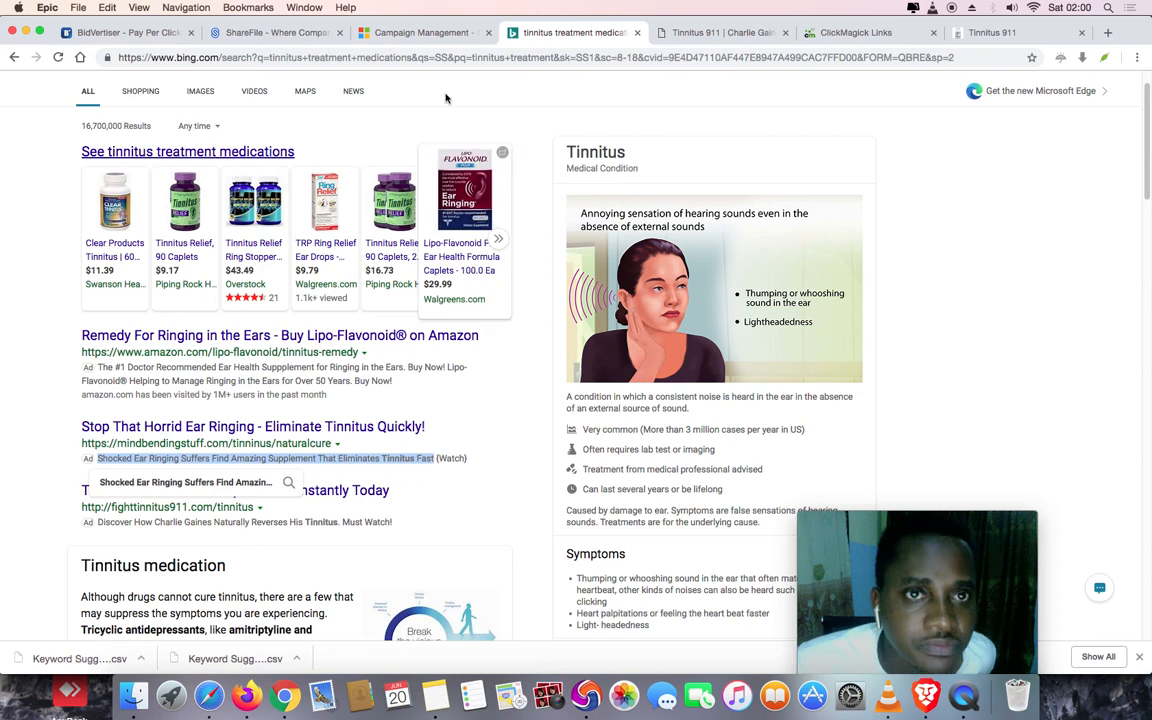
# Replace the dash in ad text 1 of the edited ad with the copied competitor description
pyautogui.click(420, 32)
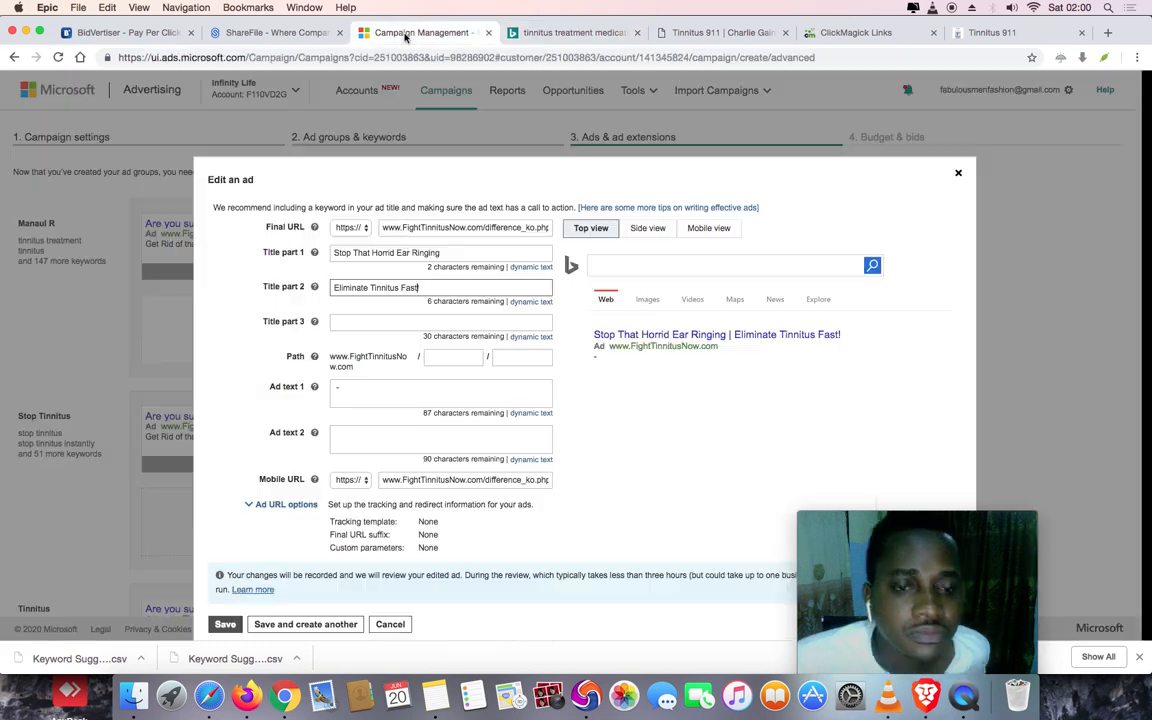
pyautogui.doubleClick(377, 393)
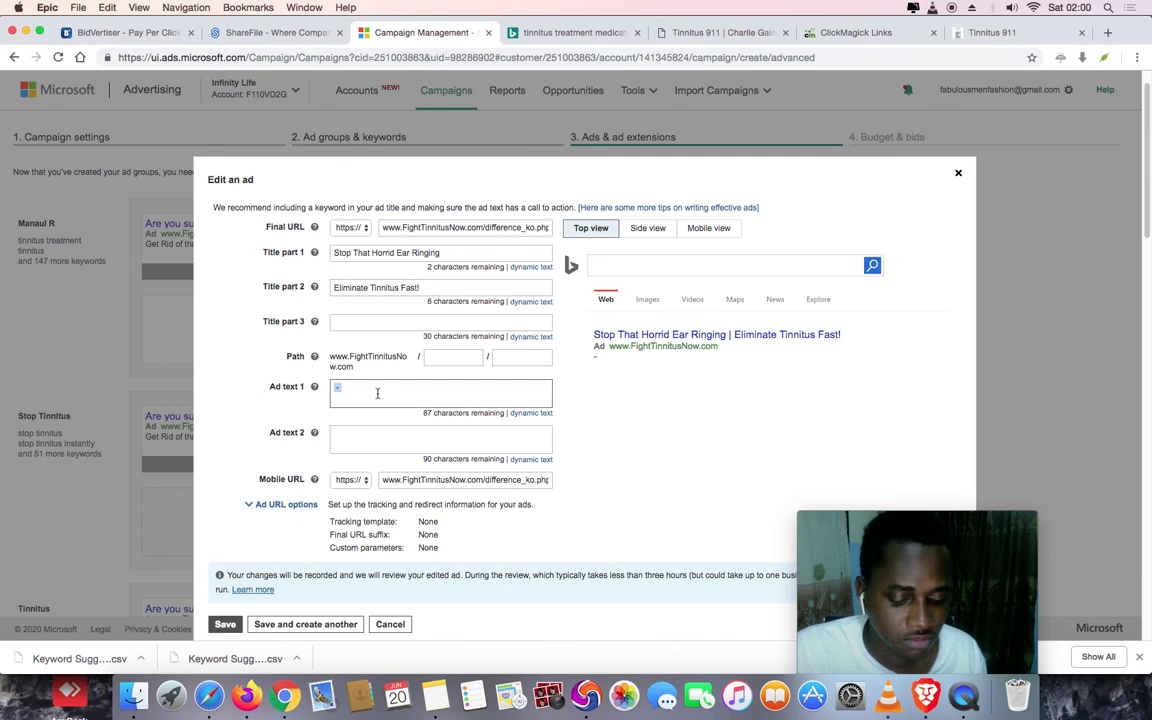
pyautogui.press('super+v')
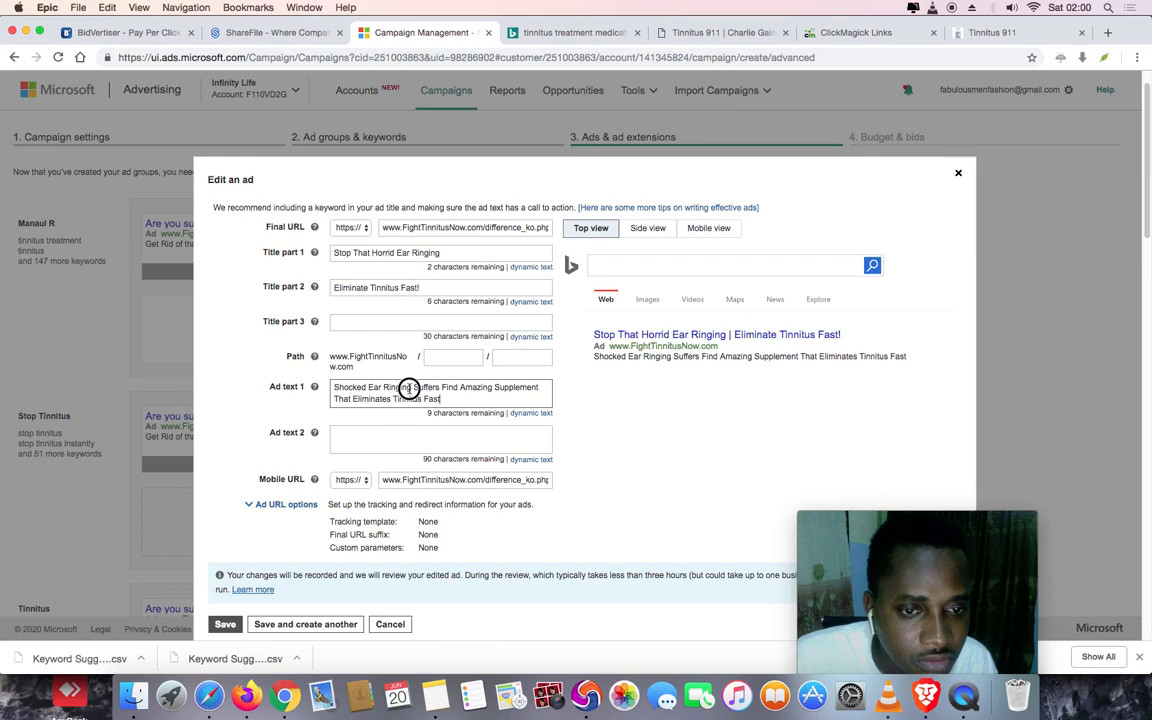
# Reword ad text 1 as "Shocked Tinnitus Sufferer Finds Amazing Natural Supplement That Eliminates Tinnitus Fast"
pyautogui.moveTo(410, 388); pyautogui.dragTo(368, 388)
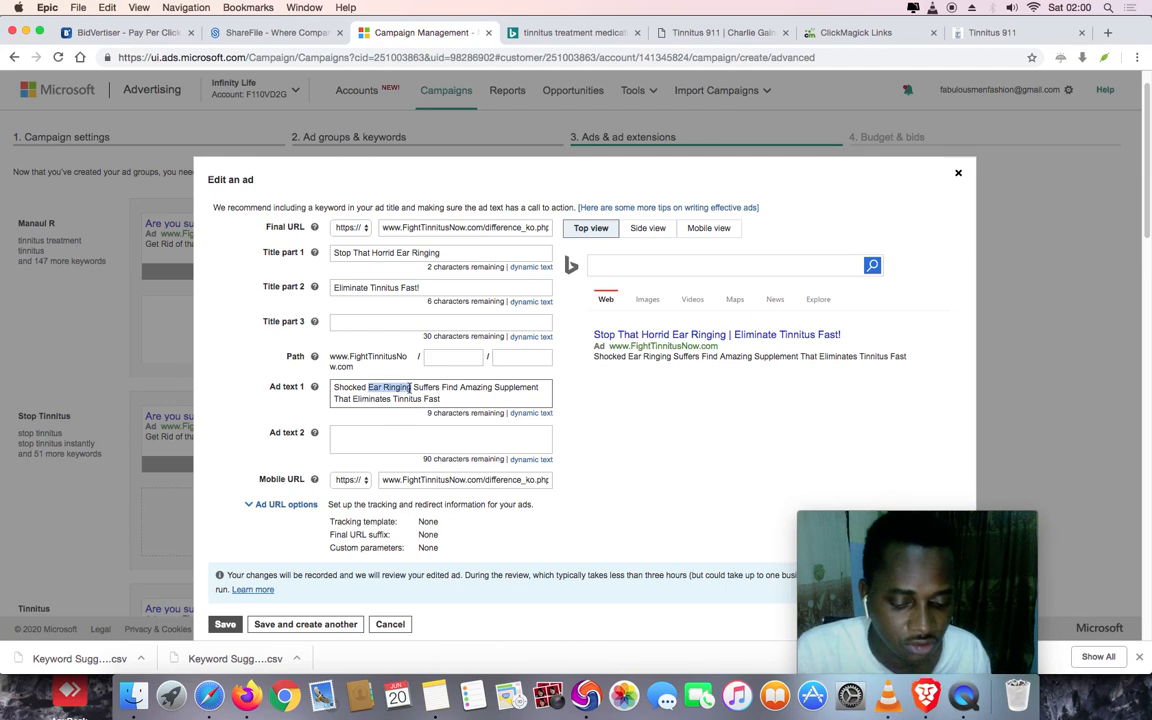
pyautogui.write('Tinnitus')
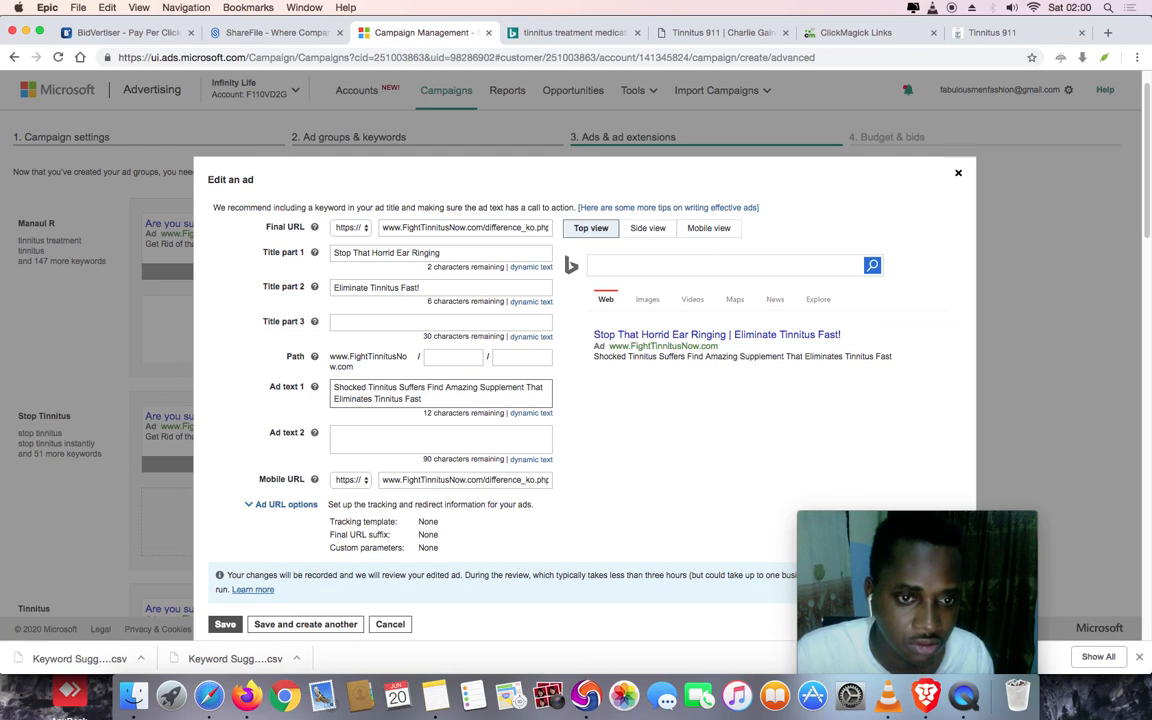
pyautogui.click(423, 390)
pyautogui.write('er')
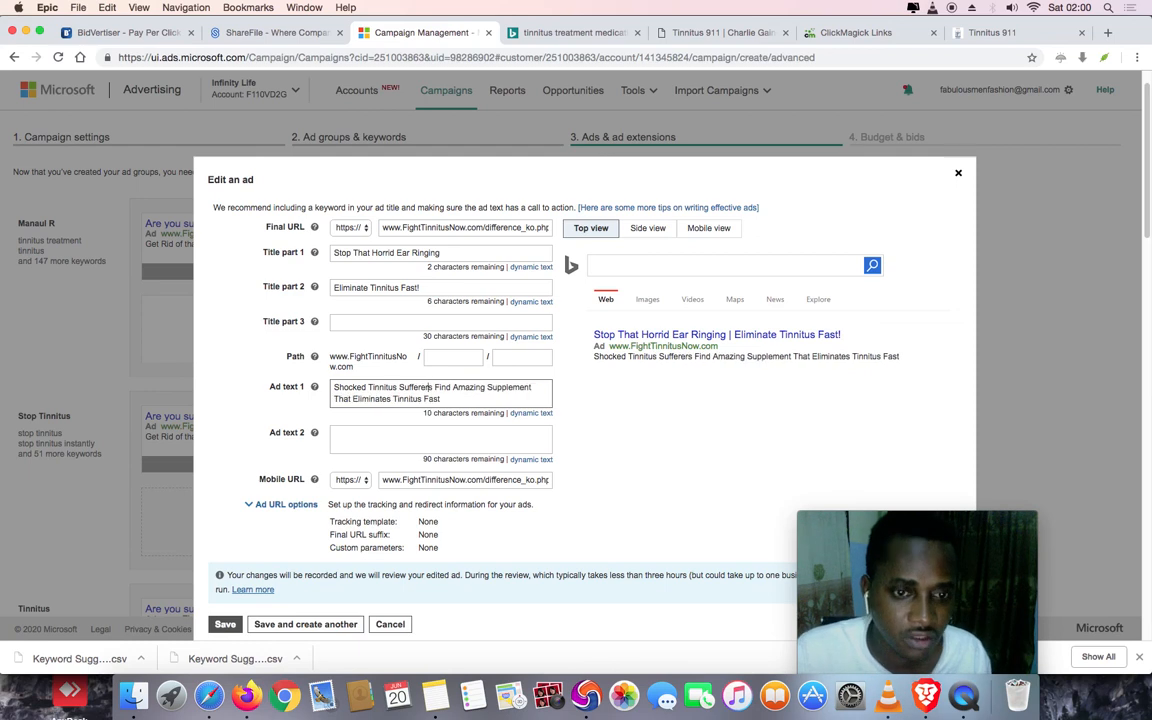
pyautogui.press('Delete')
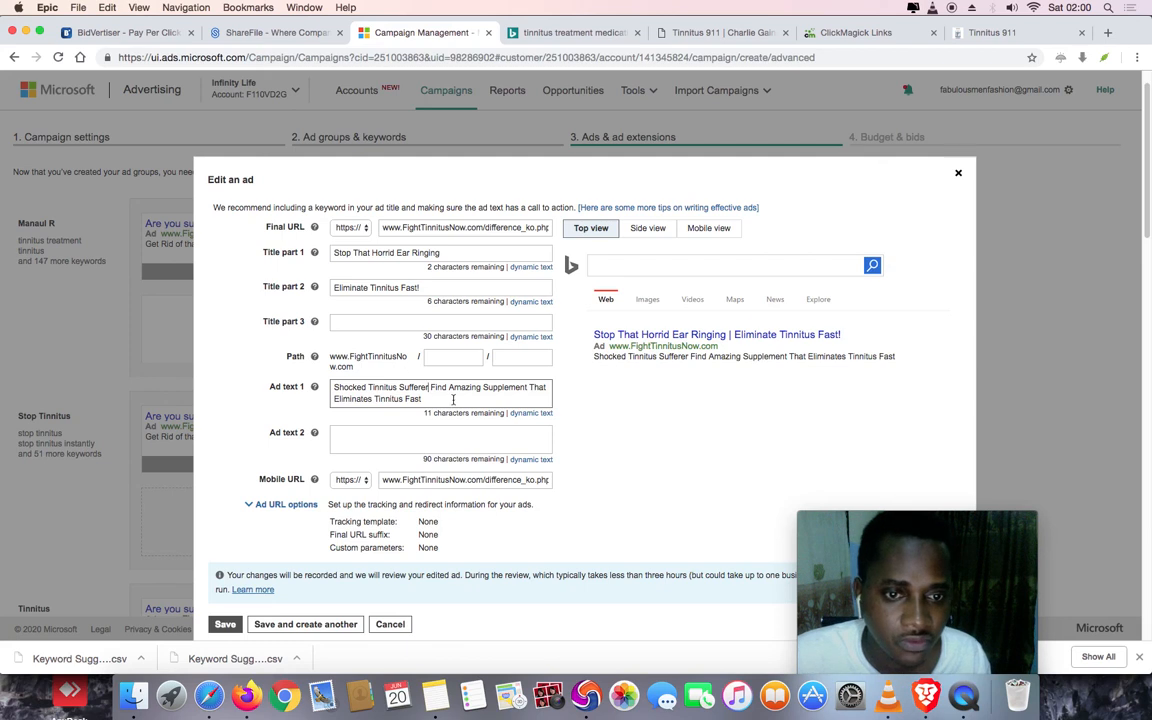
pyautogui.click(450, 402)
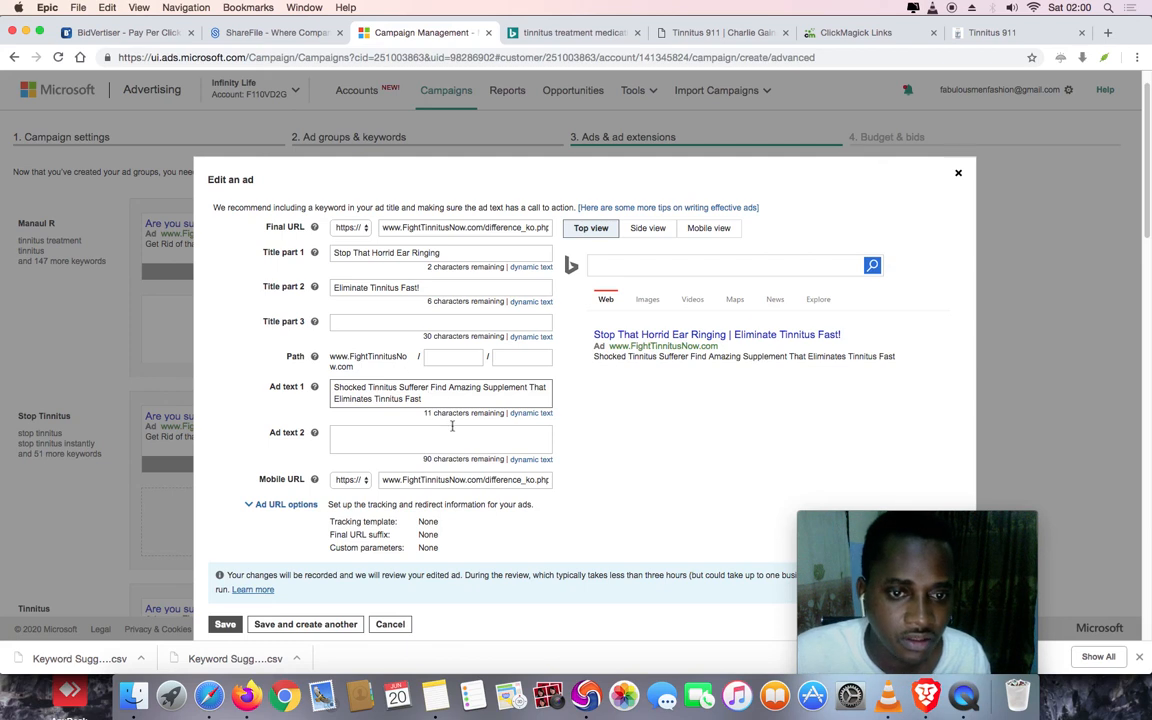
pyautogui.click(451, 387)
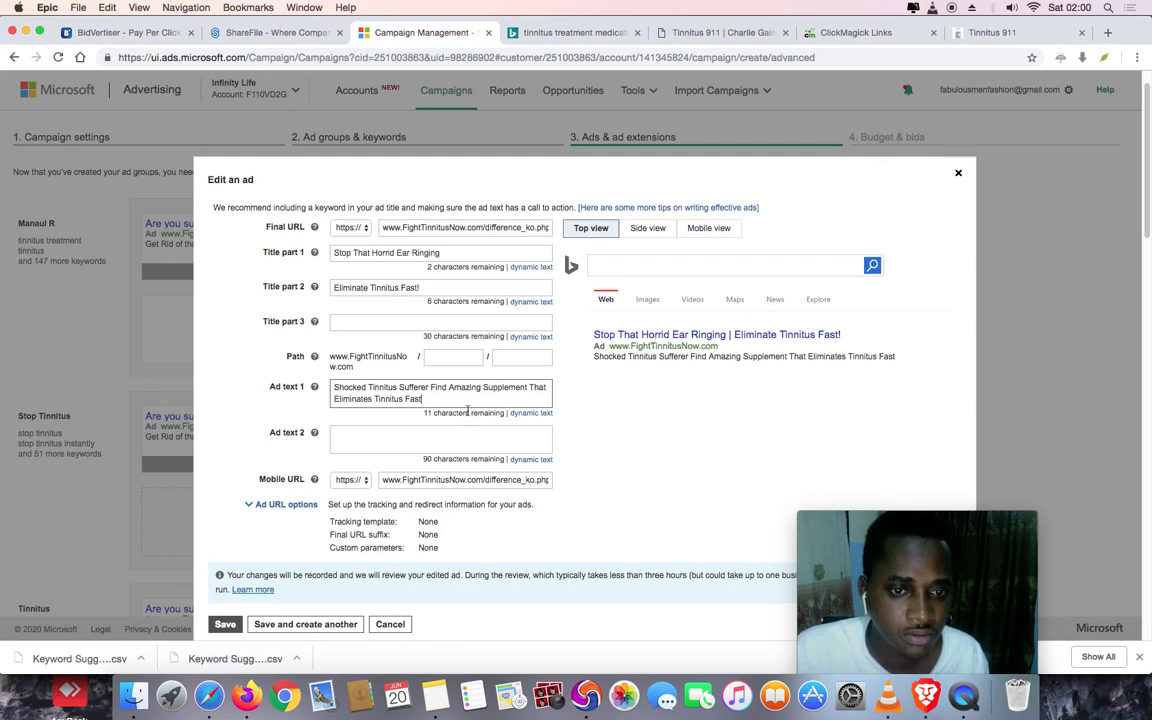
pyautogui.write('s')
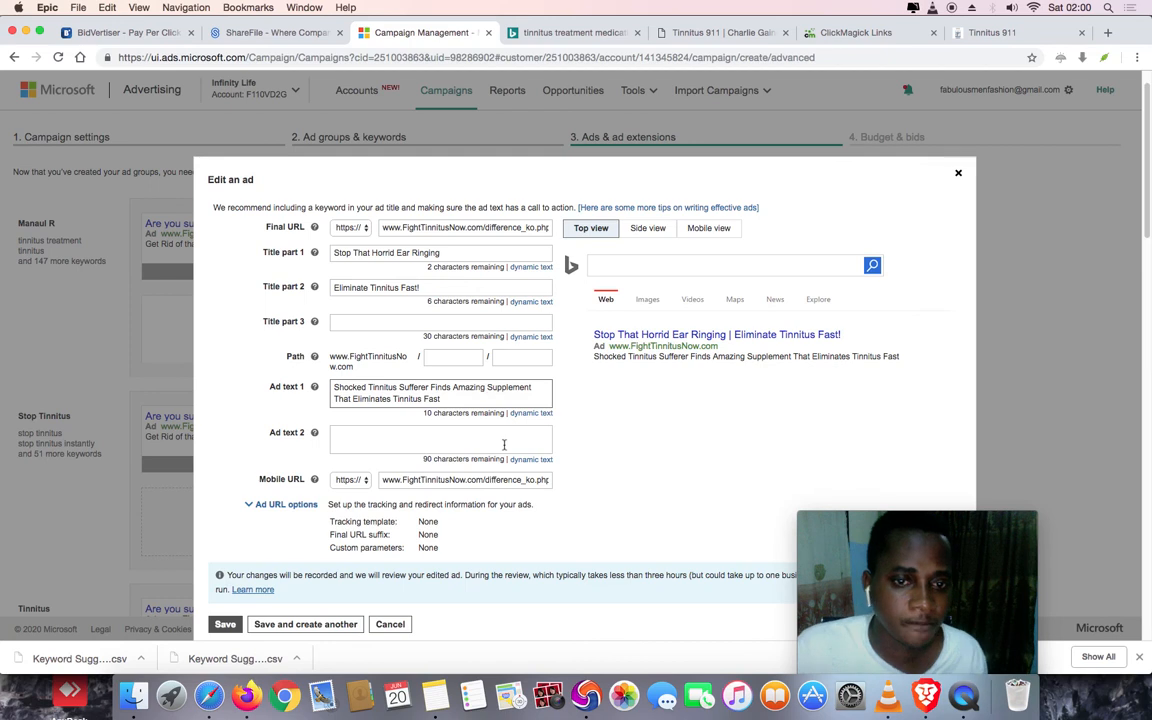
pyautogui.write('Natural')
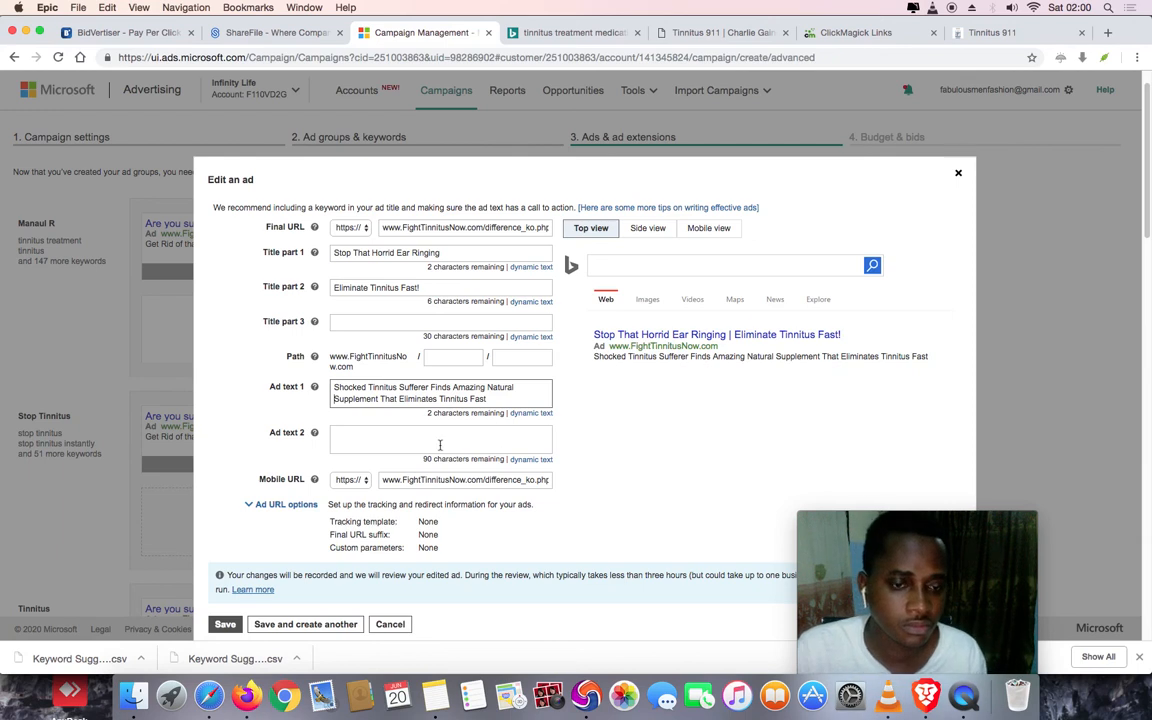
# Fill in ad text 2 with a call to action starting "Get Yours Today"
pyautogui.click(440, 444)
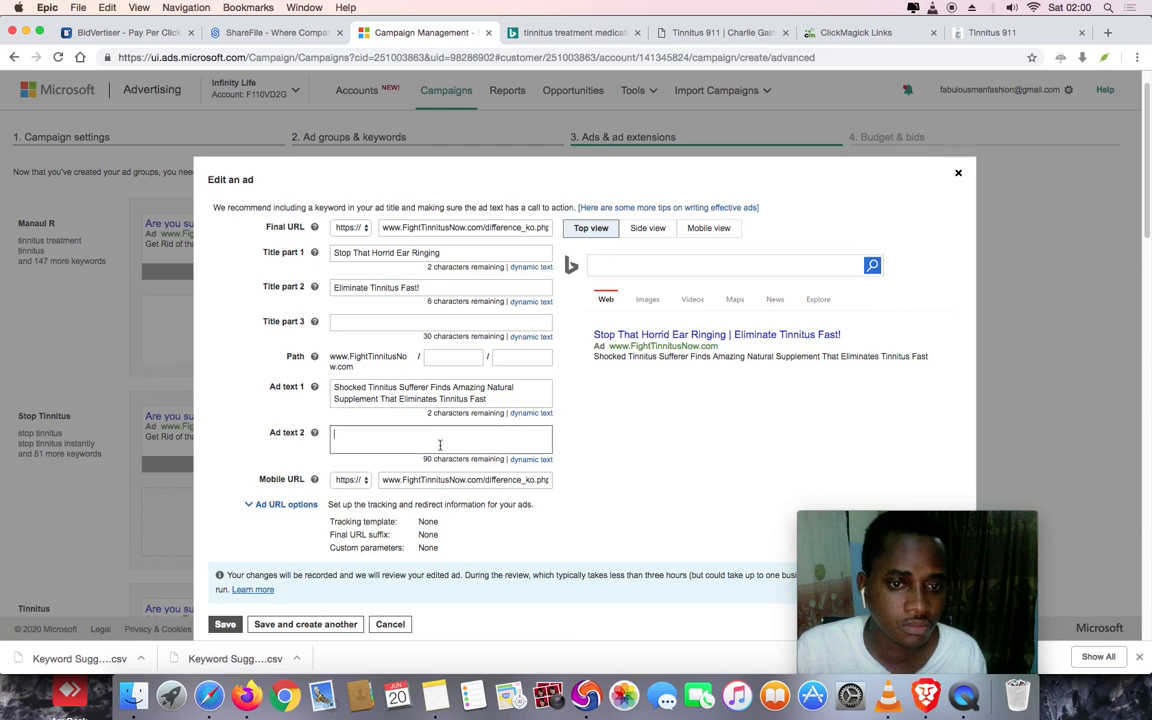
pyautogui.write('Get Yo')
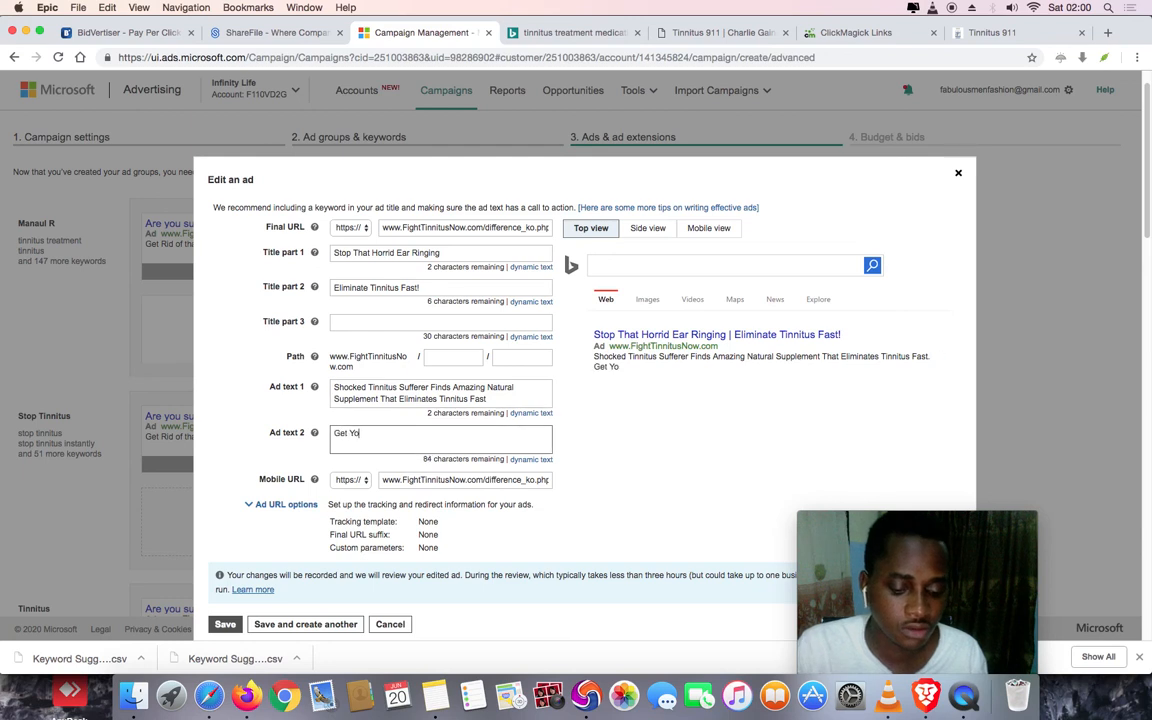
pyautogui.write('urs Today')
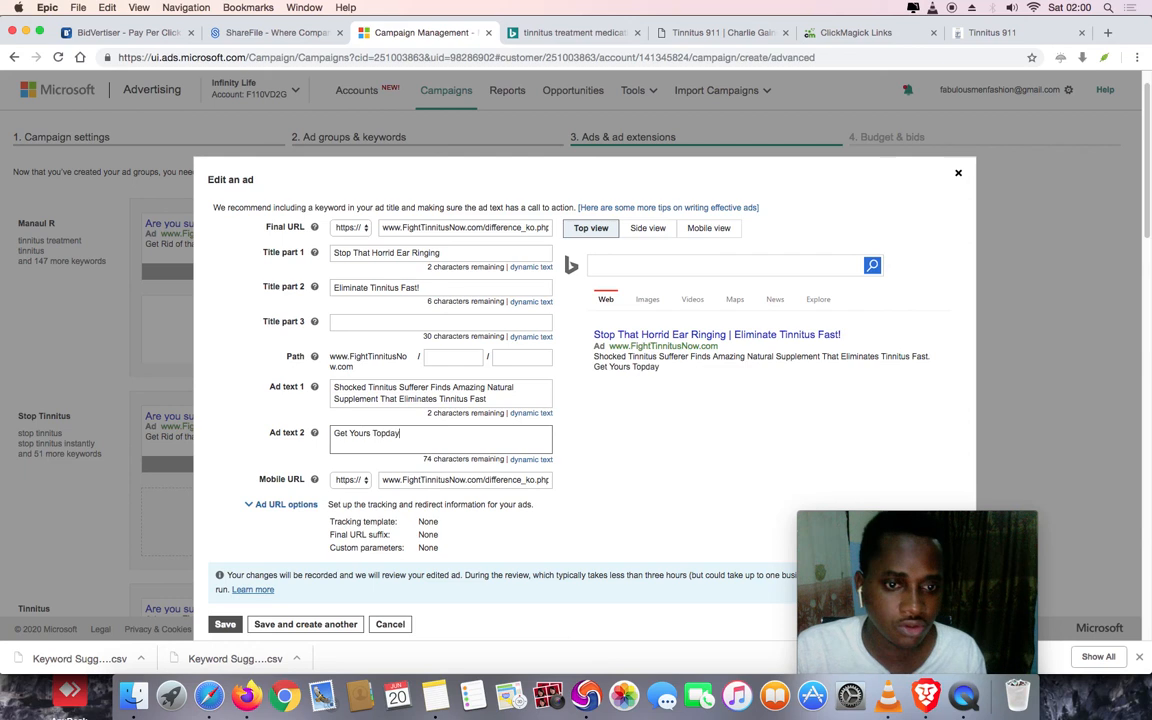
pyautogui.write(', Don')
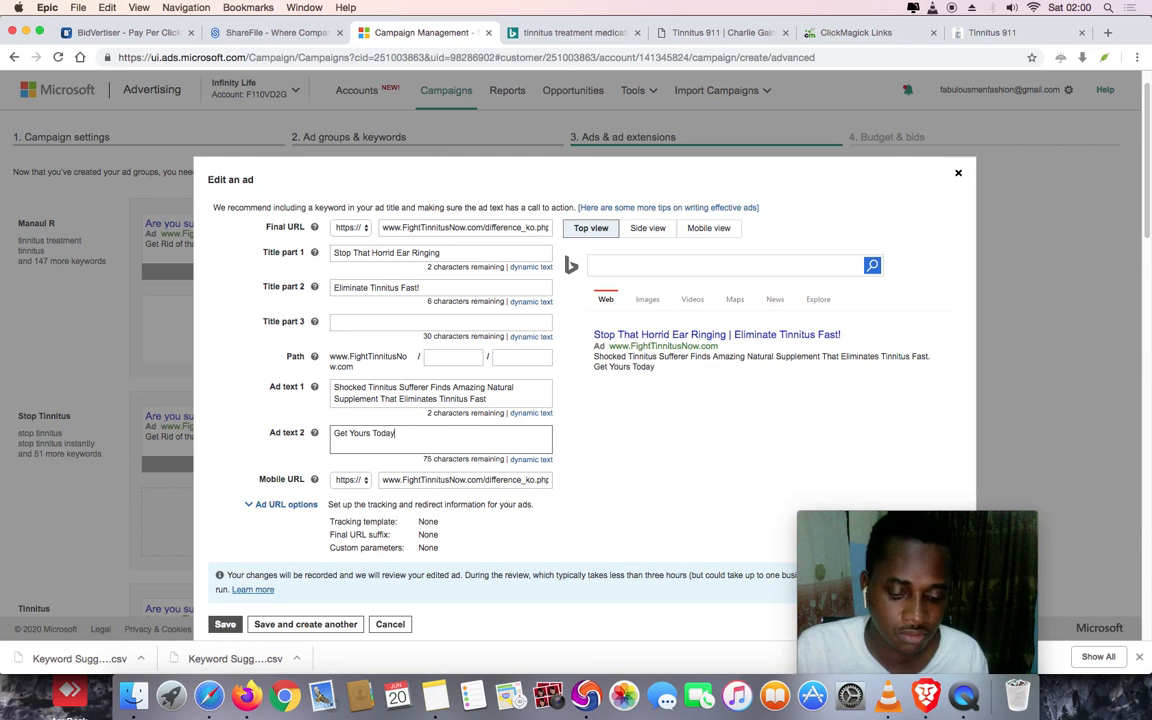
# Complete ad text 2 so it reads "Get Yours Today, Don't Hesitate!" and save the edited ad
pyautogui.write("'t ")
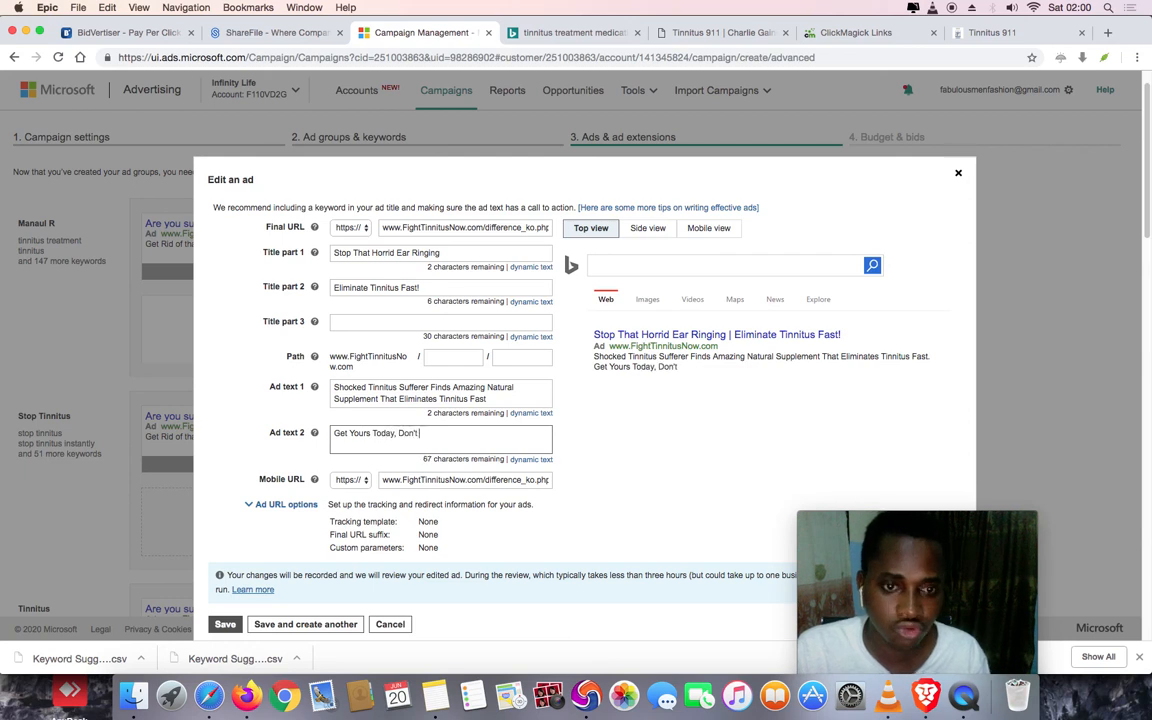
pyautogui.write('Miss')
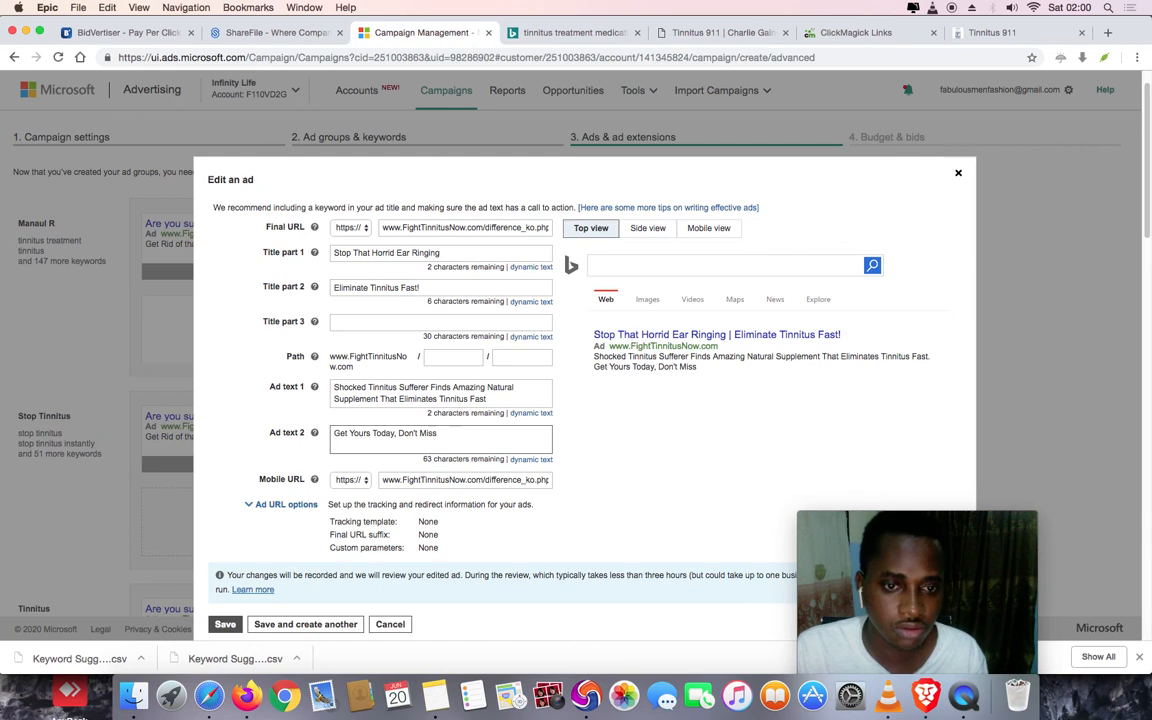
pyautogui.press('BackSpace')
pyautogui.press('BackSpace')
pyautogui.press('BackSpace')
pyautogui.press('BackSpace')
pyautogui.press('BackSpace')
pyautogui.press('BackSpace')
pyautogui.press('BackSpace')
pyautogui.press('BackSpace')
pyautogui.press('BackSpace')
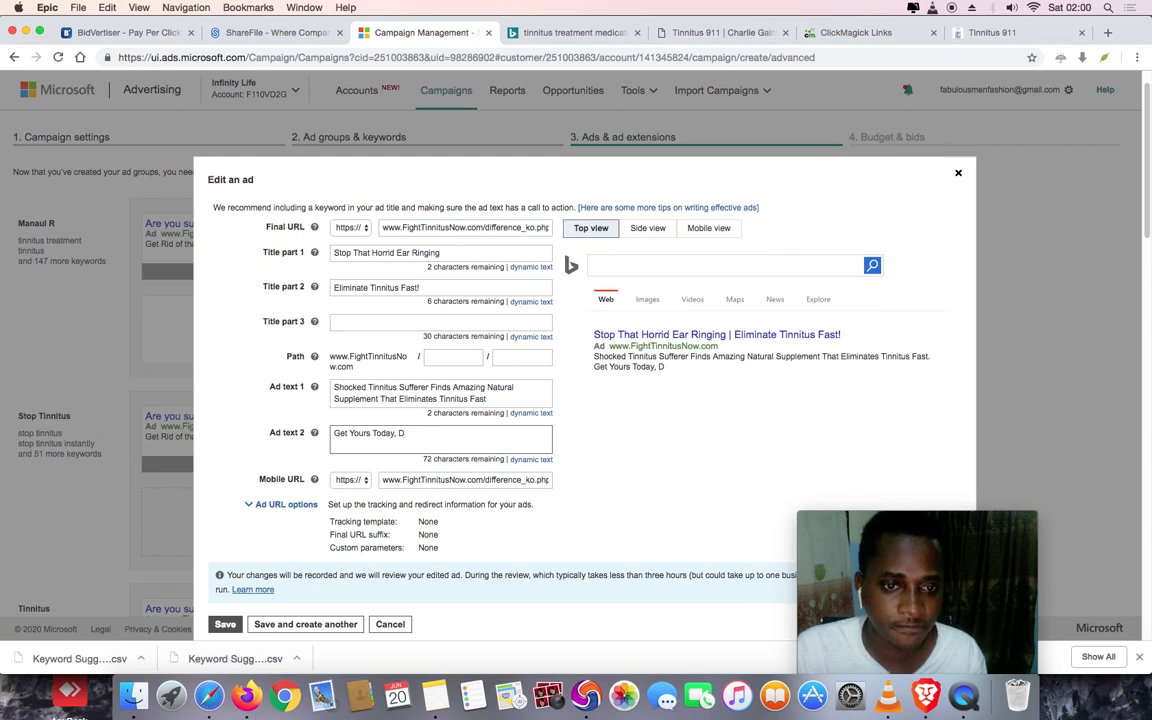
pyautogui.write("n't")
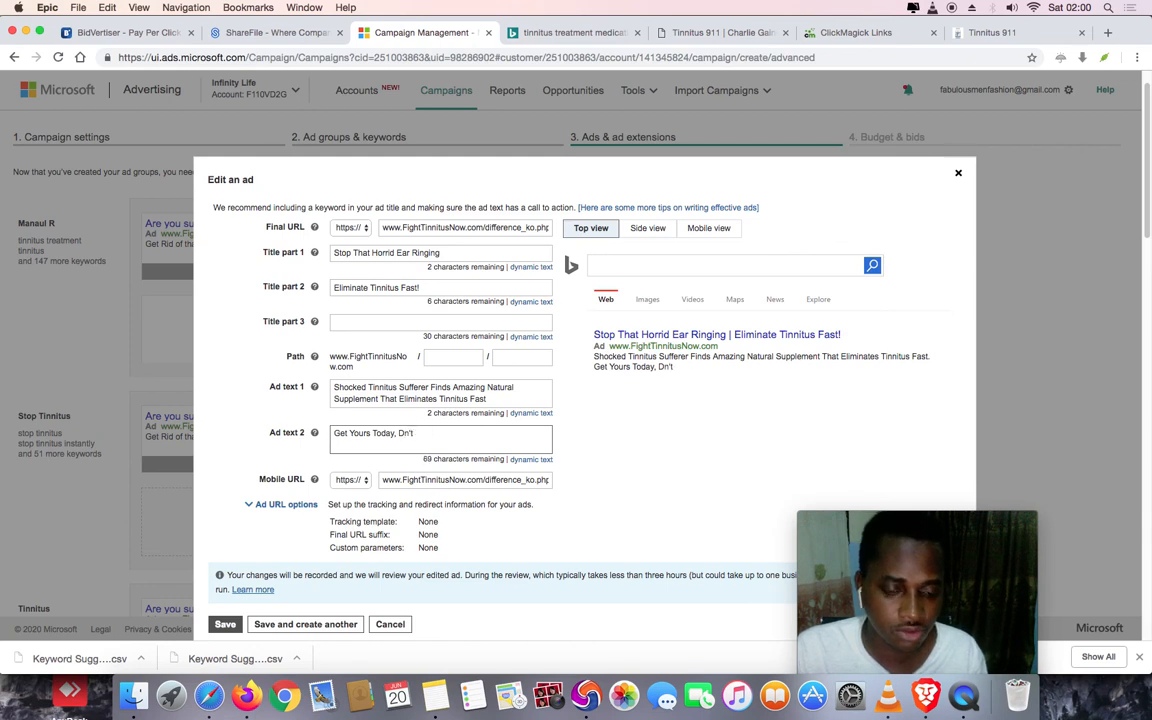
pyautogui.press('BackSpace')
pyautogui.press('BackSpace')
pyautogui.press('BackSpace')
pyautogui.write('o')
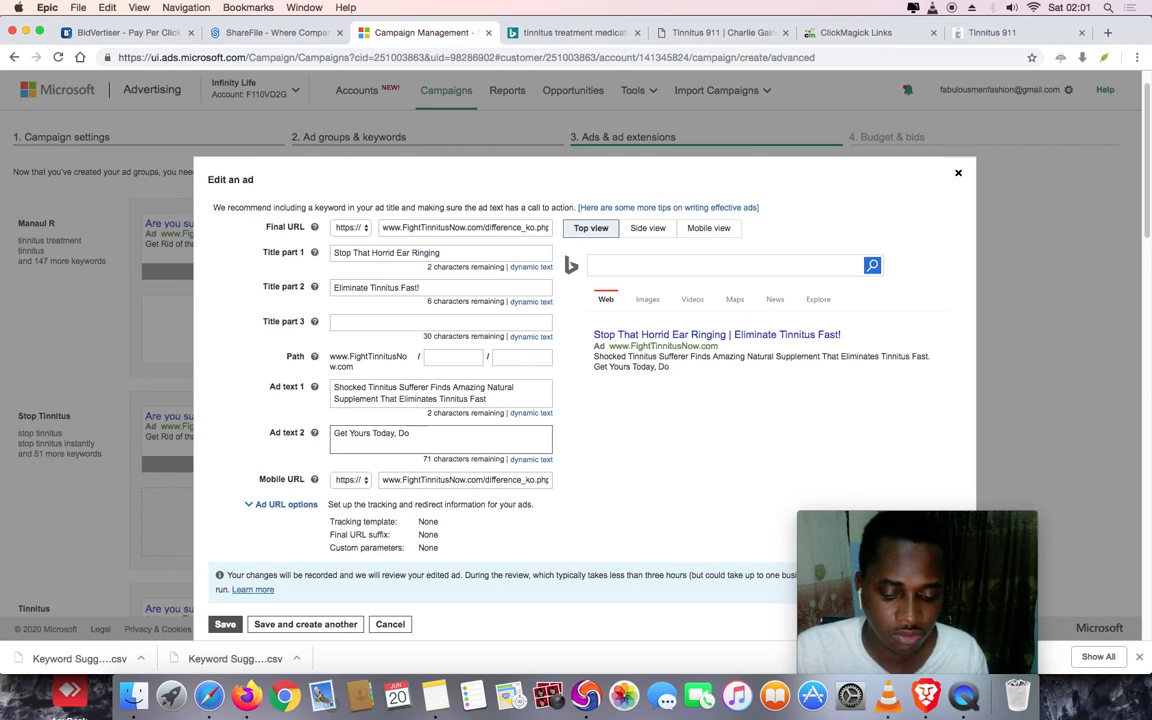
pyautogui.write("n't He")
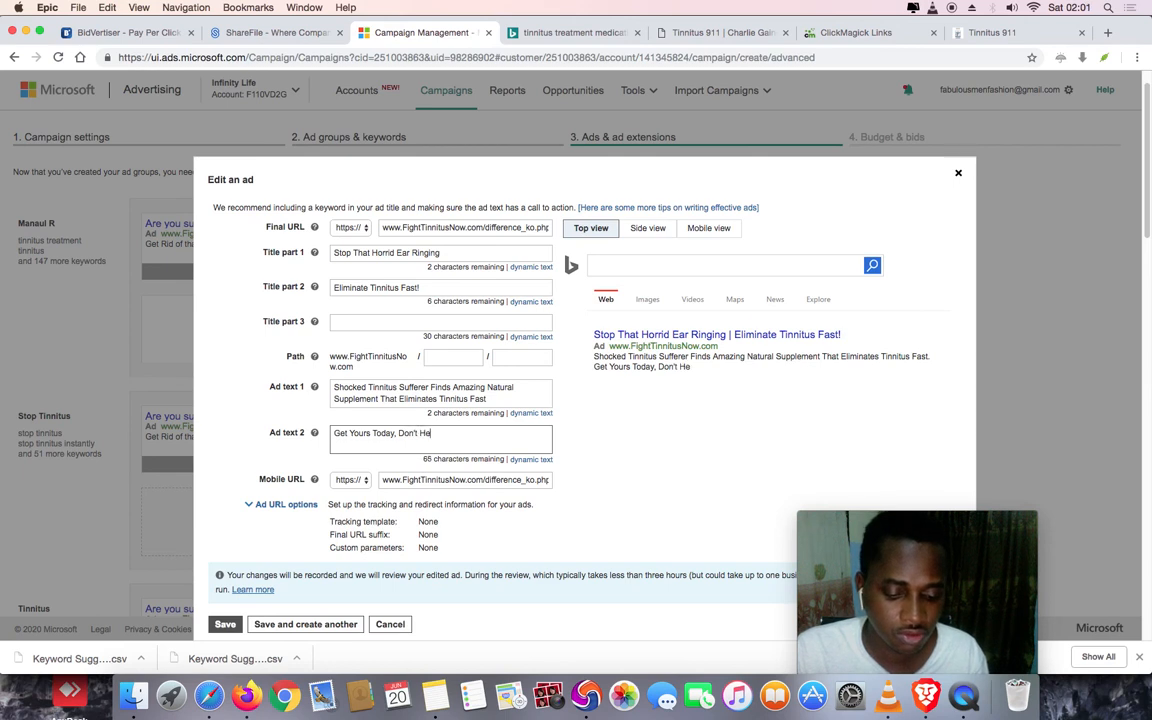
pyautogui.write('sitate!')
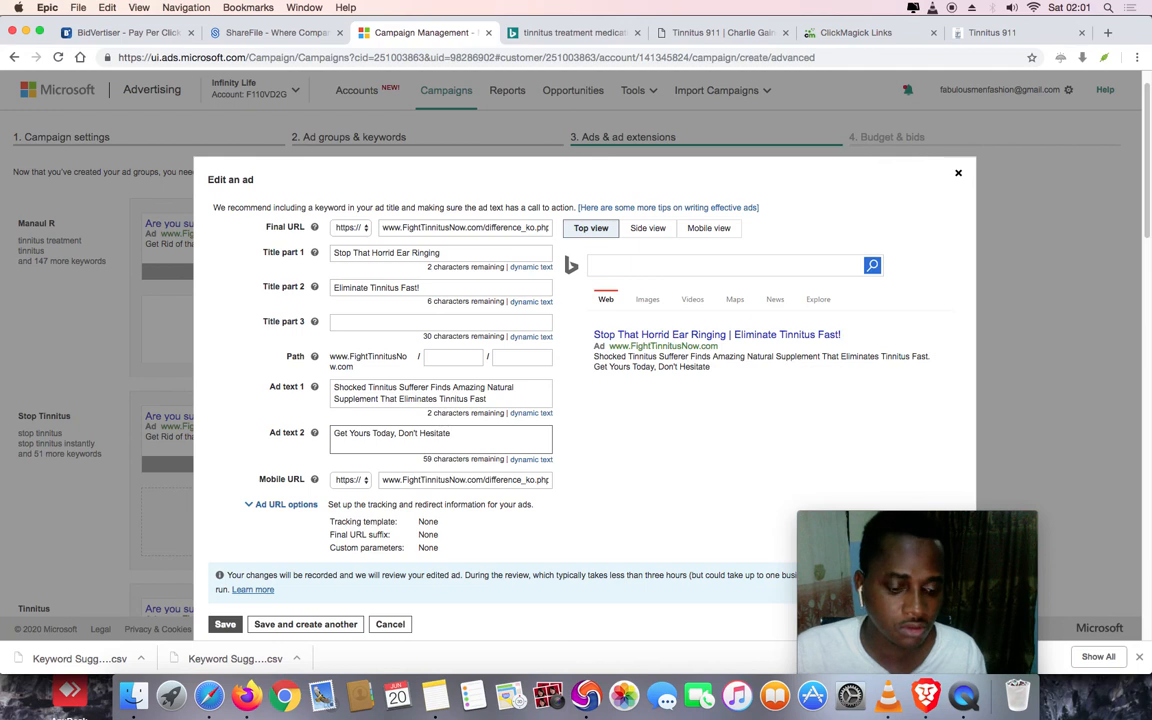
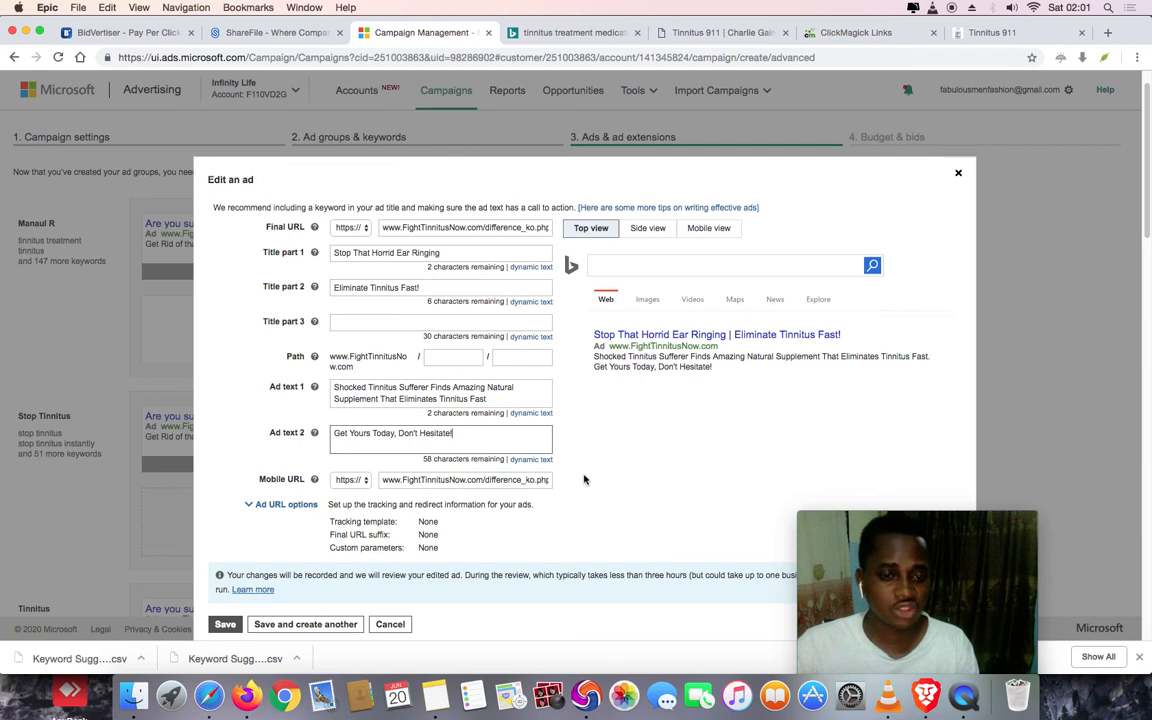
pyautogui.scroll(-3, 400, 450)
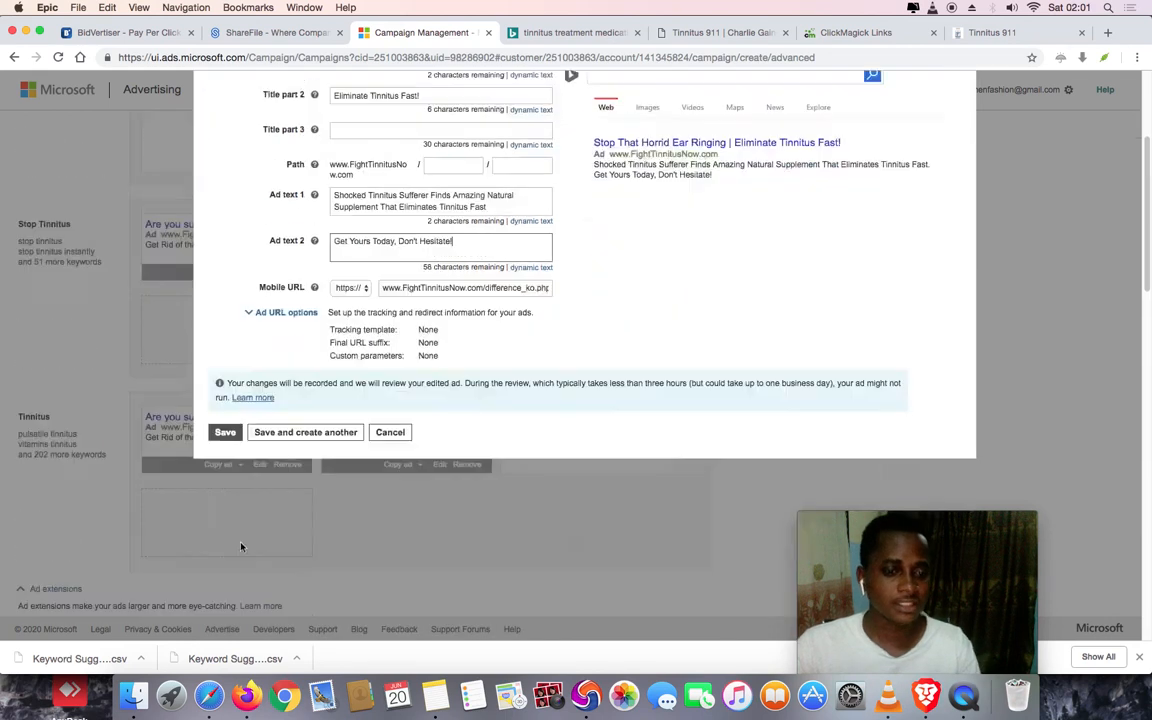
pyautogui.click(226, 433)
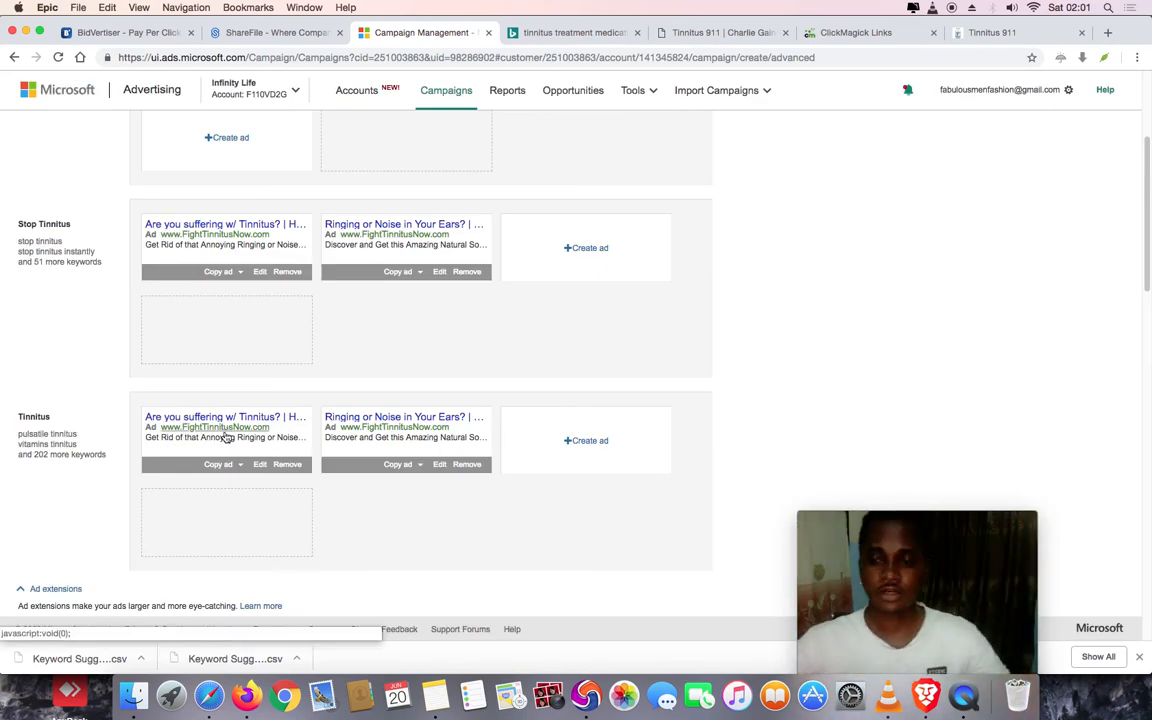
# Copy the "Stop That Horrid Ear Ringing" ad from the Manaul R group to all other ad groups
pyautogui.scroll(3, 278, 428)
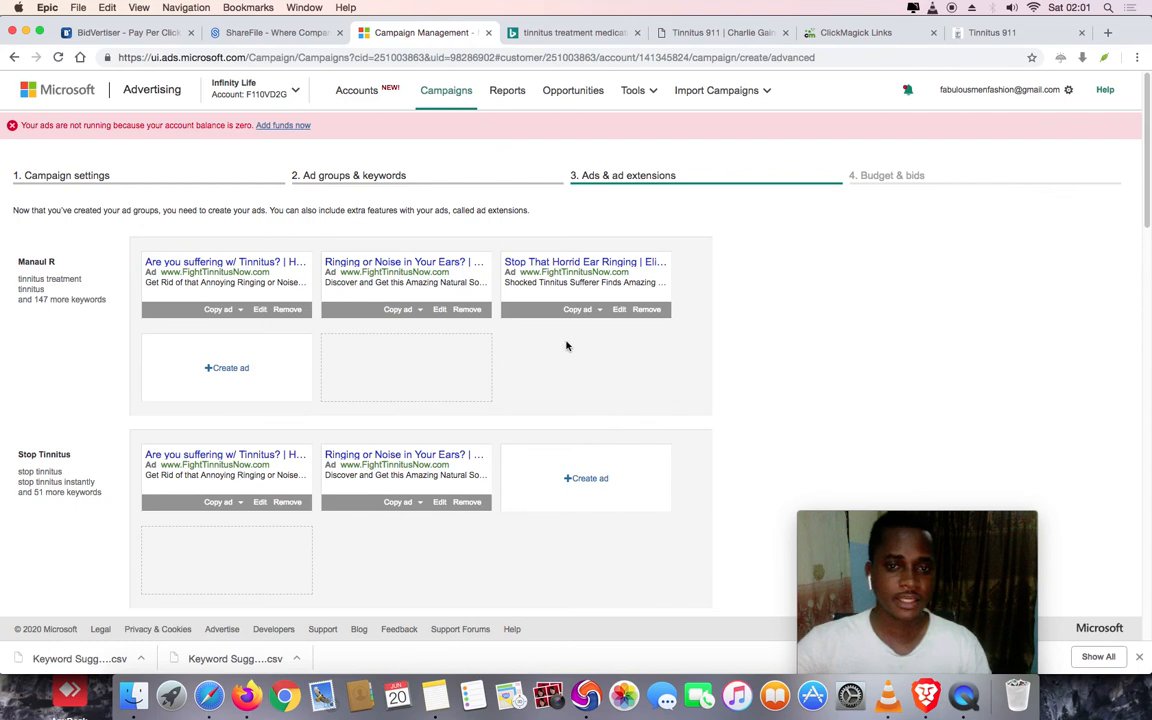
pyautogui.click(597, 311)
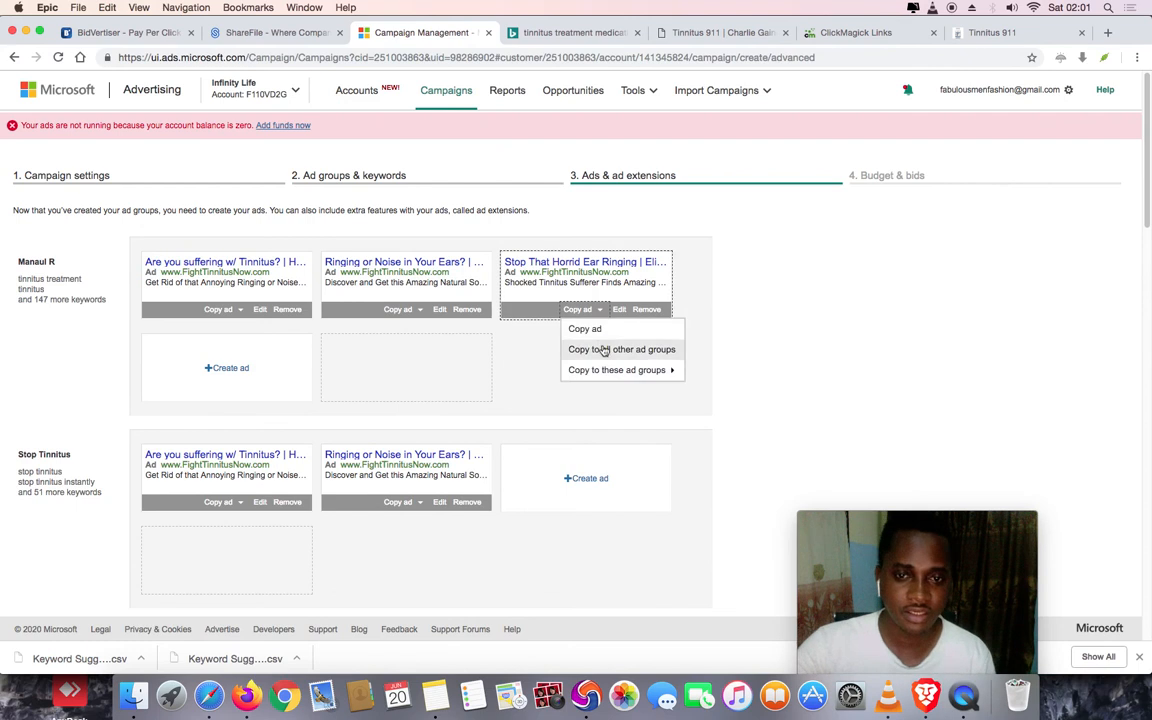
pyautogui.click(601, 347)
# Open the callout extensions for adding among the other ad extensions of the campaign
pyautogui.scroll(-15, 697, 368)
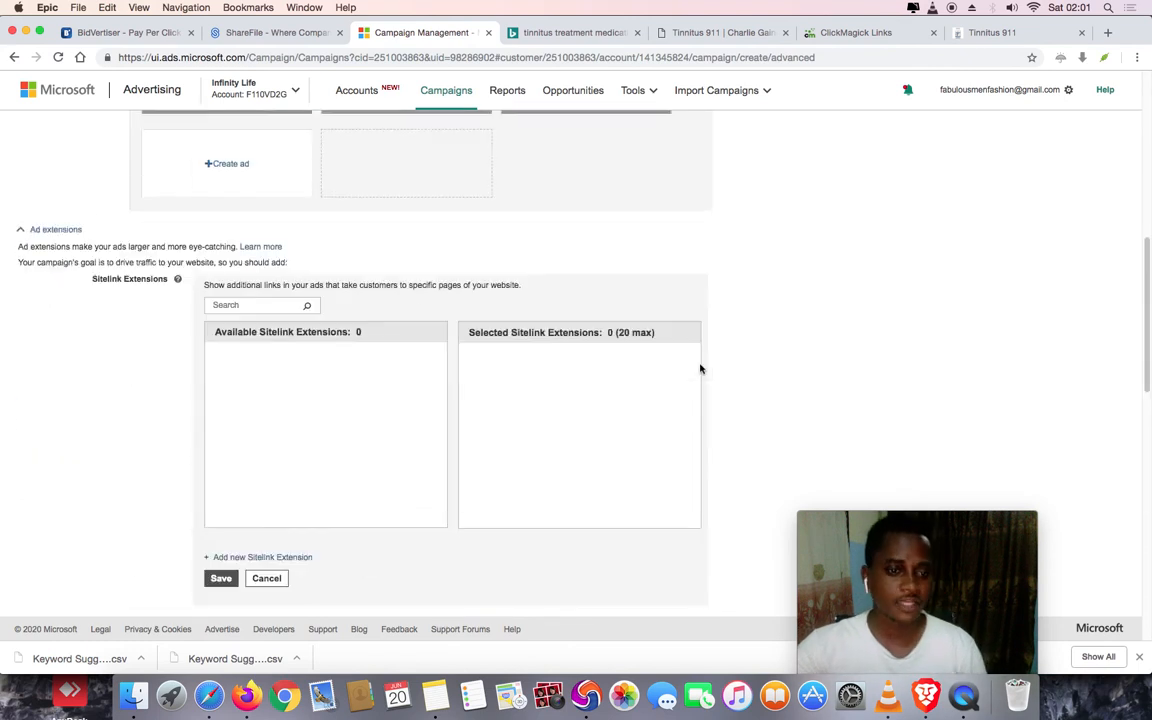
pyautogui.scroll(5, 738, 360)
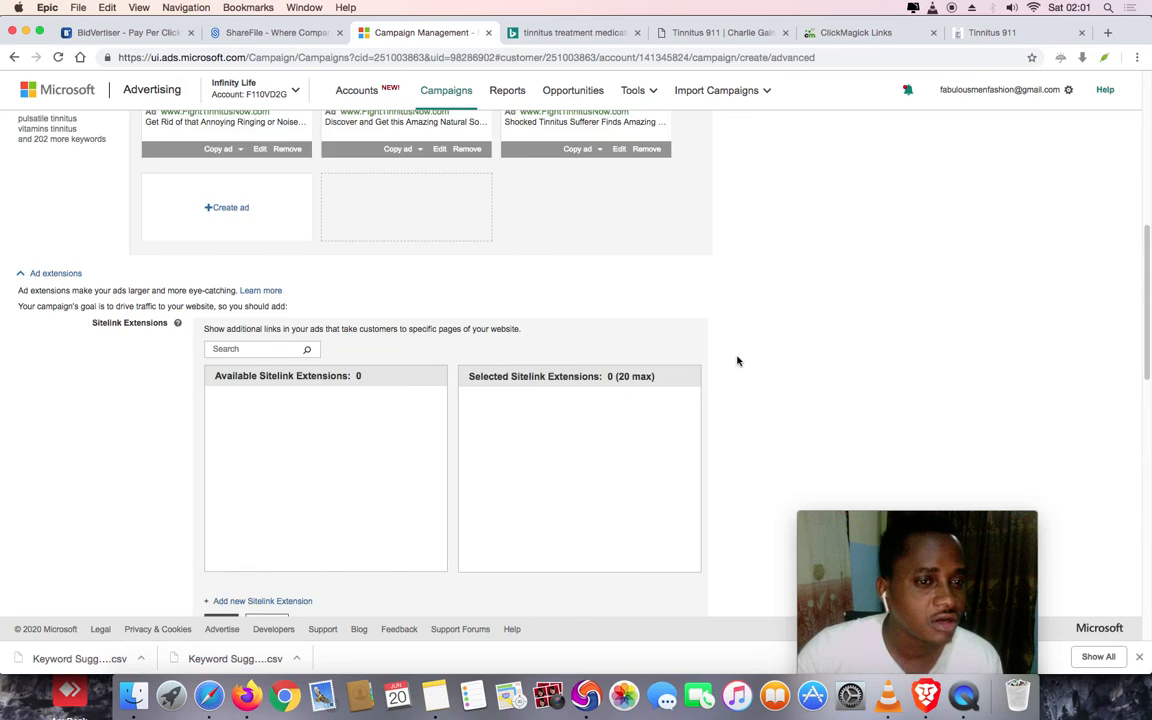
pyautogui.scroll(-3, 738, 361)
pyautogui.scroll(-3, 738, 361)
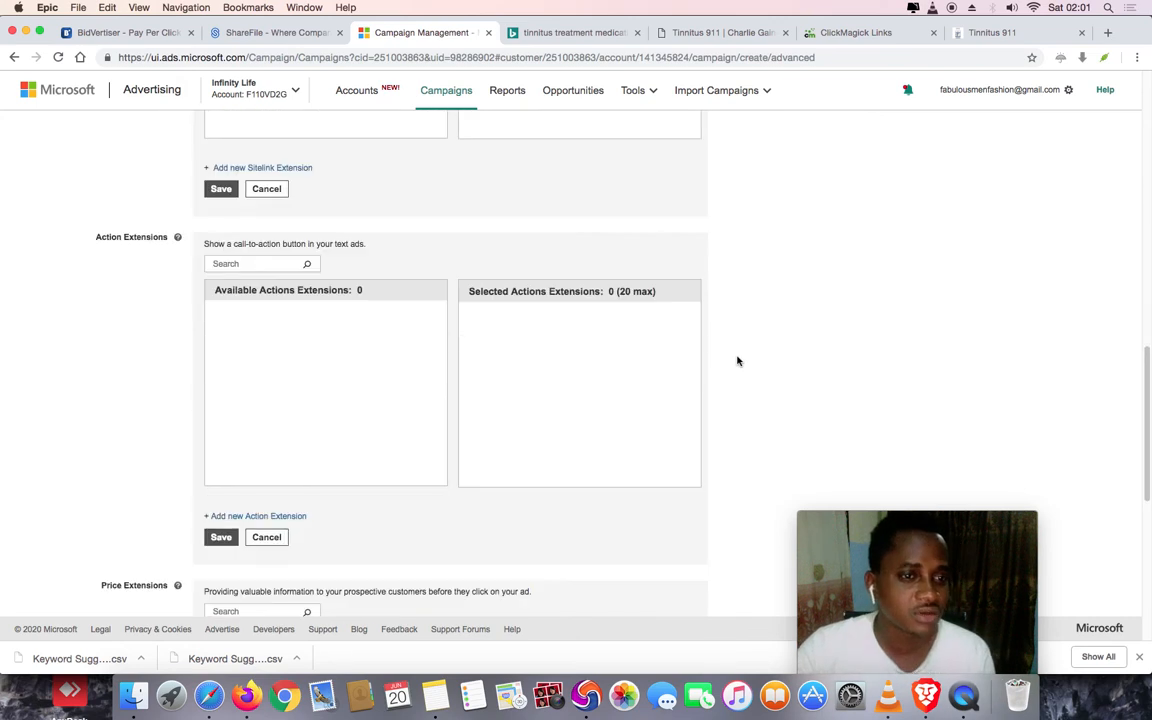
pyautogui.scroll(-3, 738, 361)
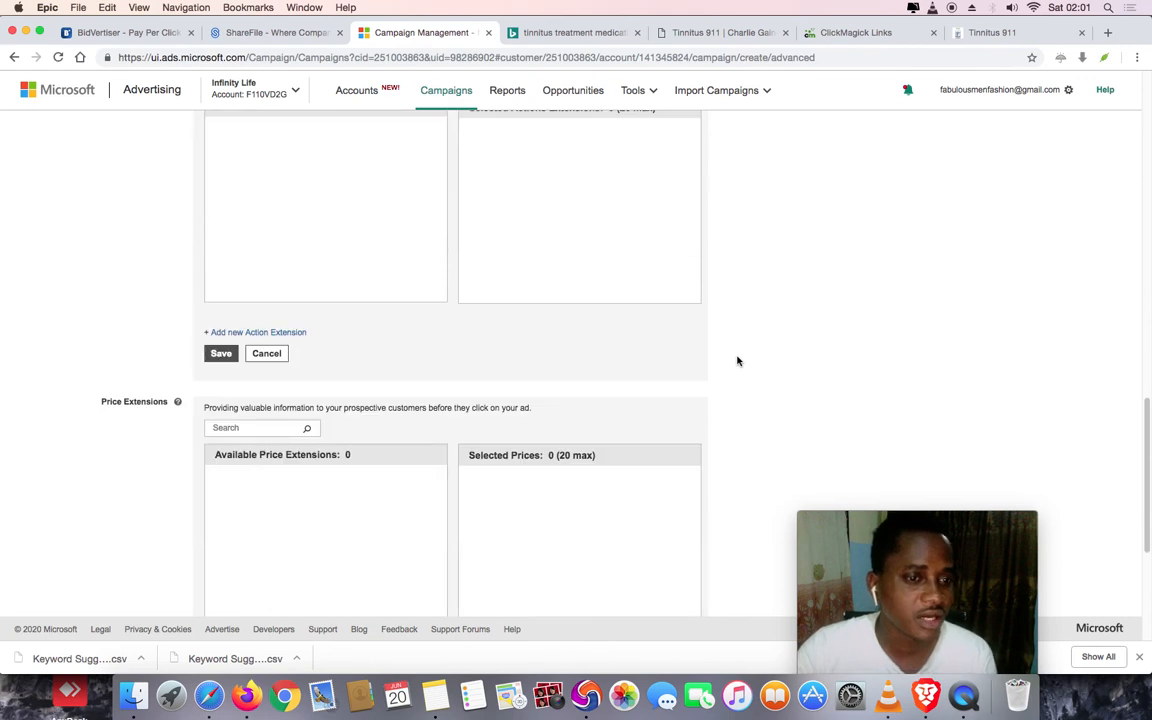
pyautogui.scroll(-5, 738, 361)
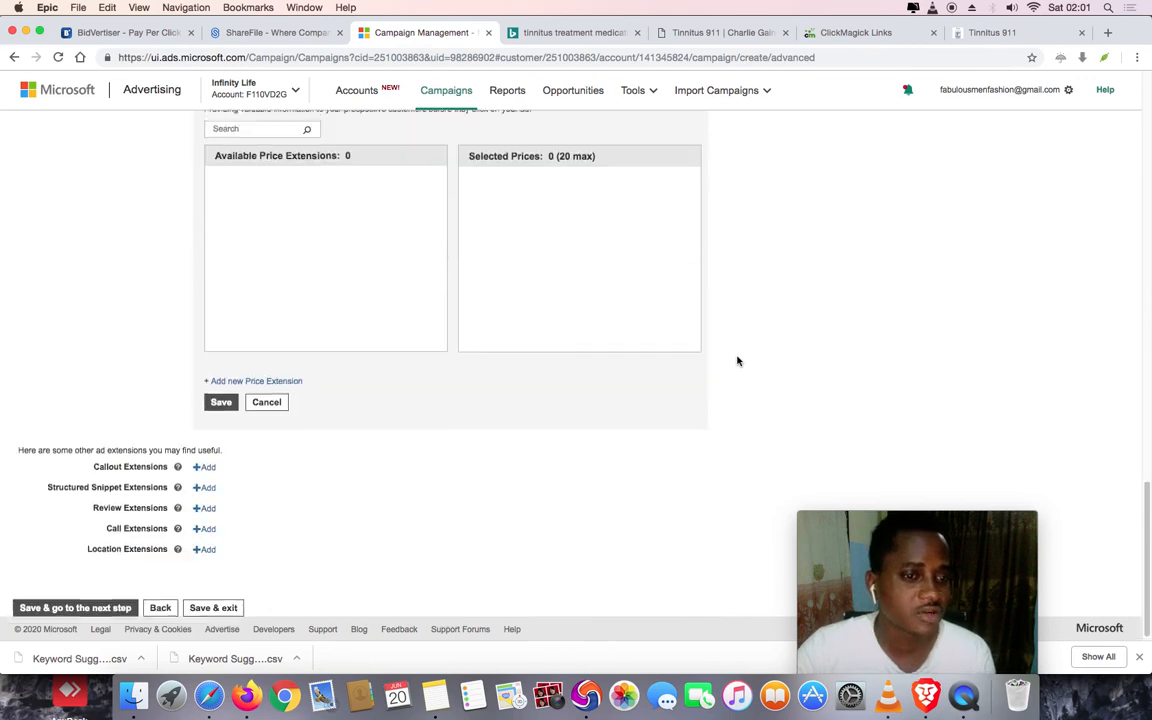
pyautogui.click(206, 461)
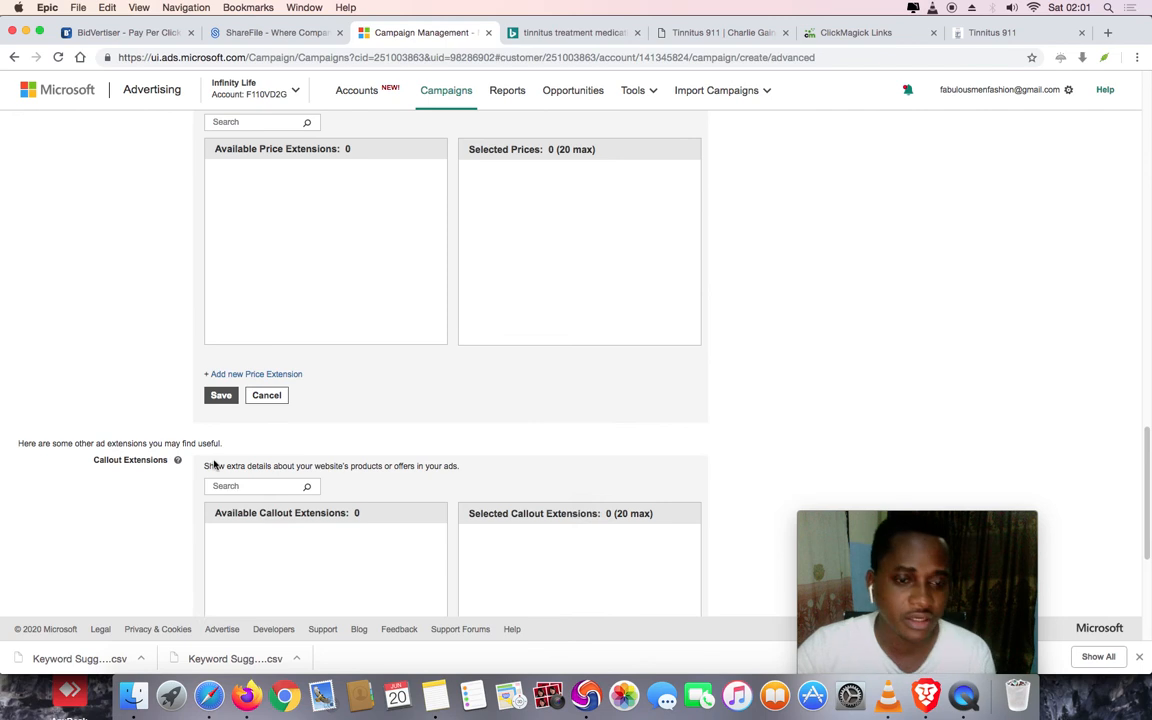
pyautogui.scroll(-3, 509, 427)
pyautogui.scroll(-1, 509, 427)
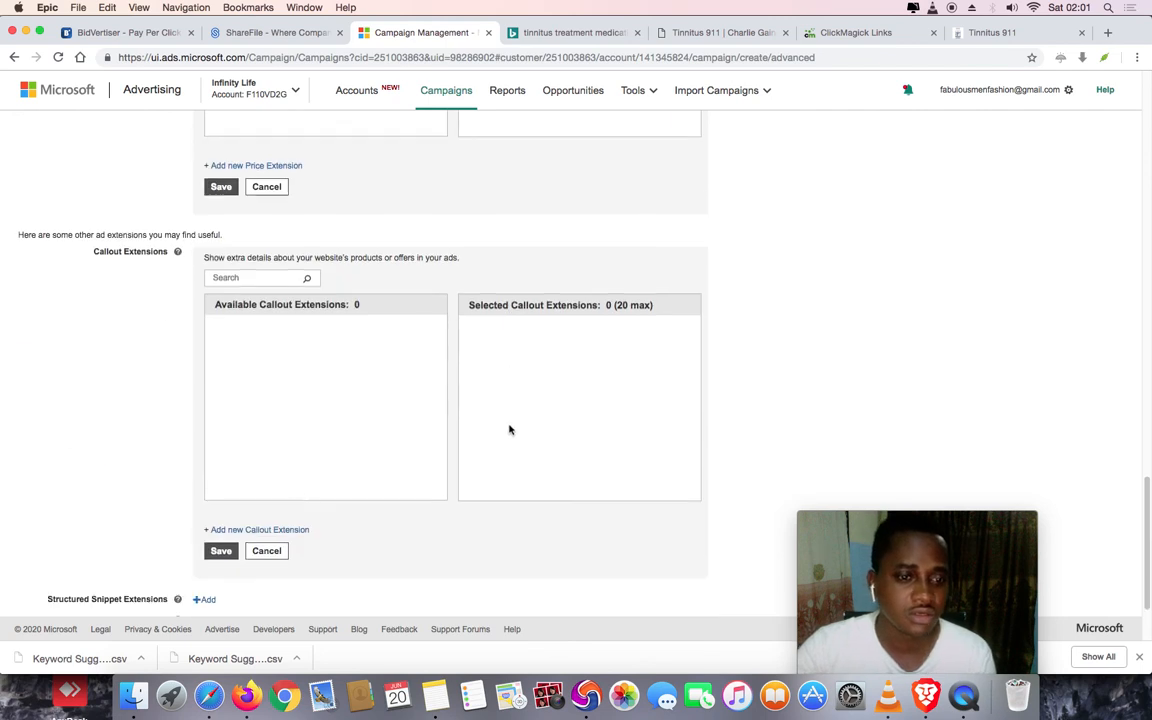
# Create and save a new callout extension with the text "Get This Solution Now"
pyautogui.click(287, 531)
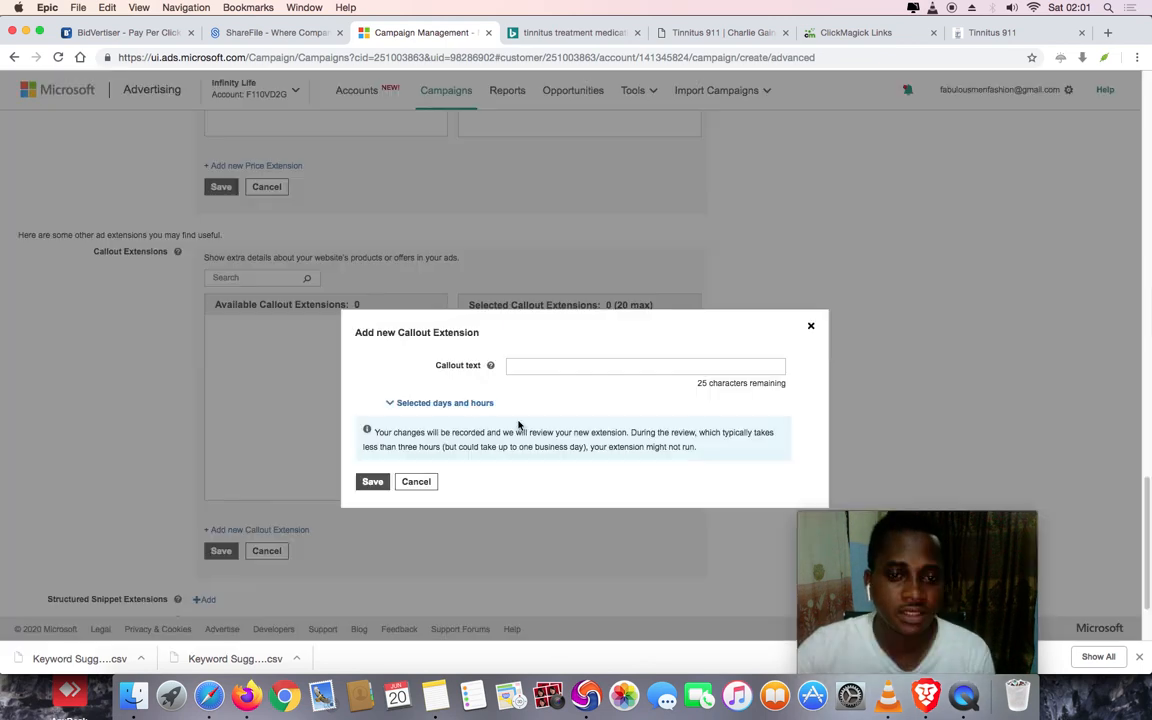
pyautogui.click(541, 367)
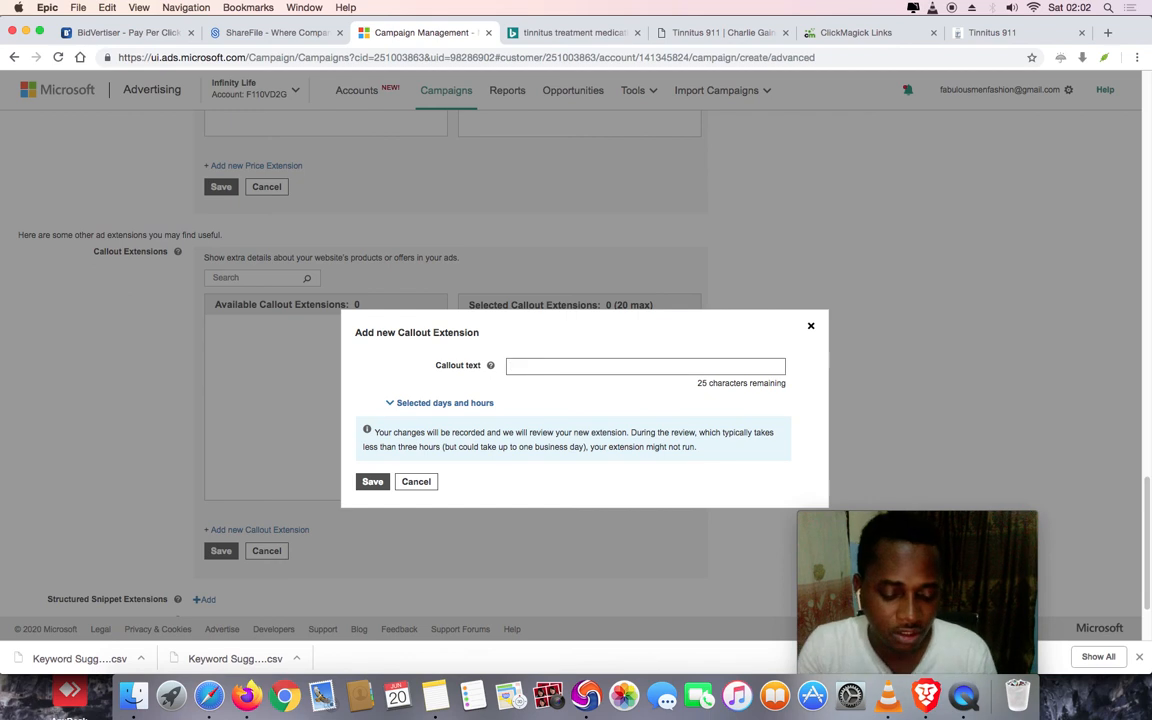
pyautogui.write('get This Solution')
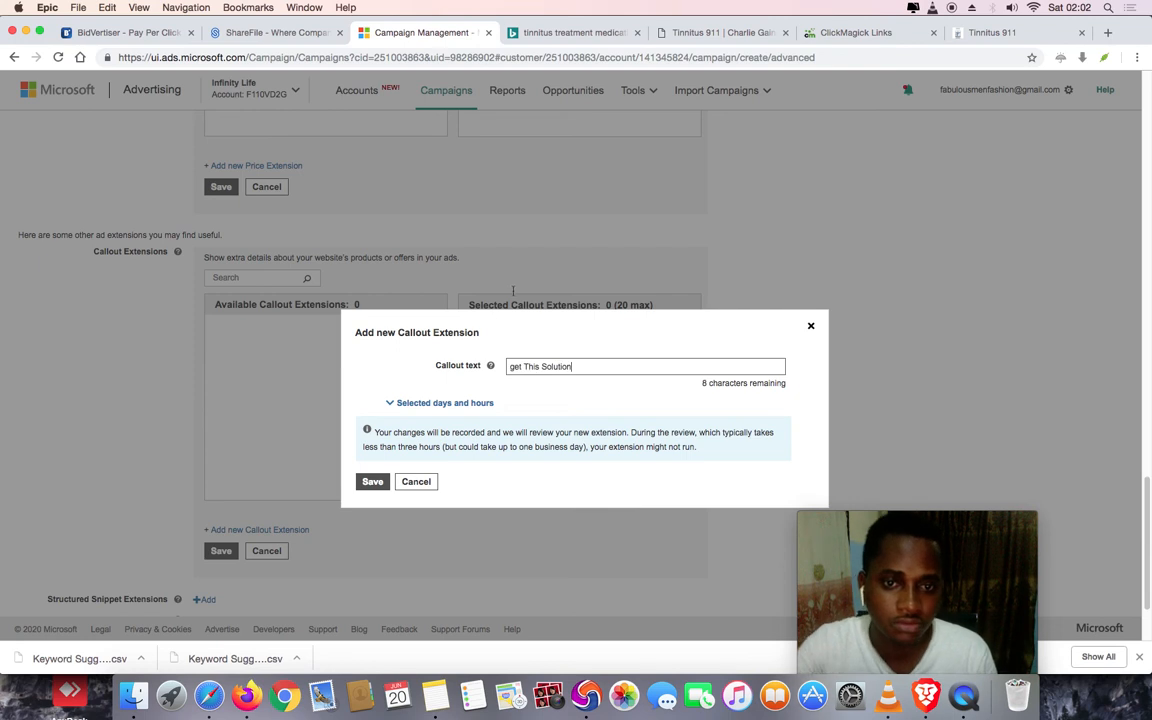
pyautogui.write(' Now')
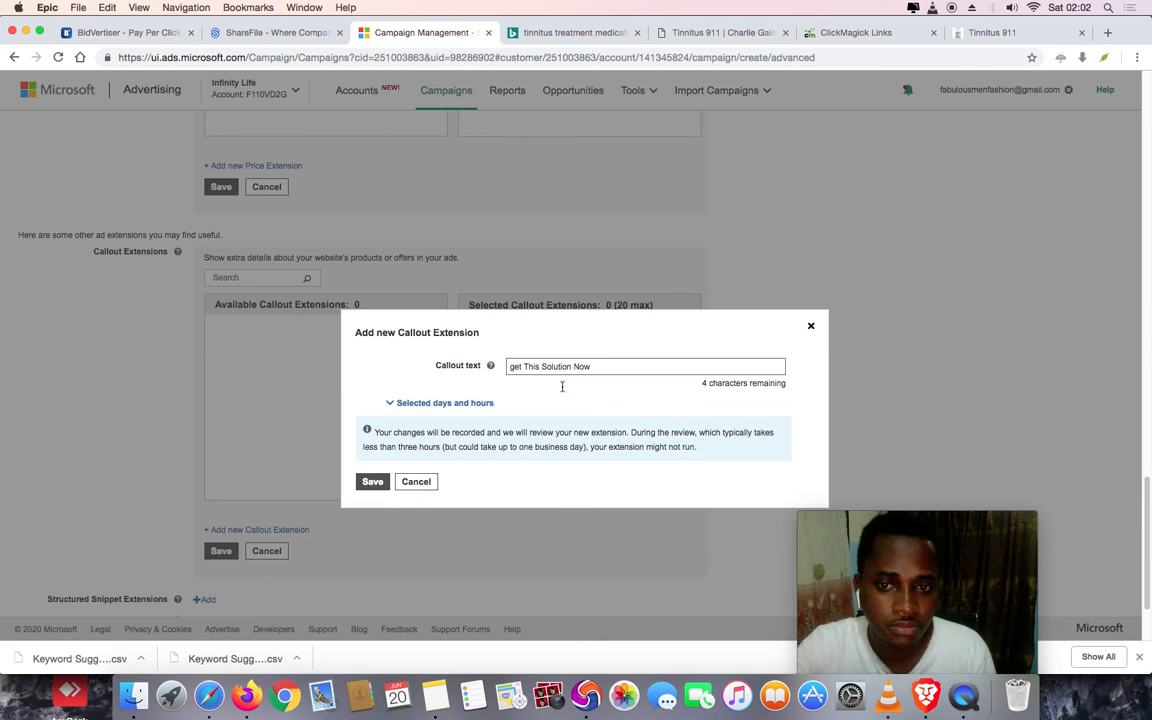
pyautogui.press('BackSpace')
pyautogui.write('N')
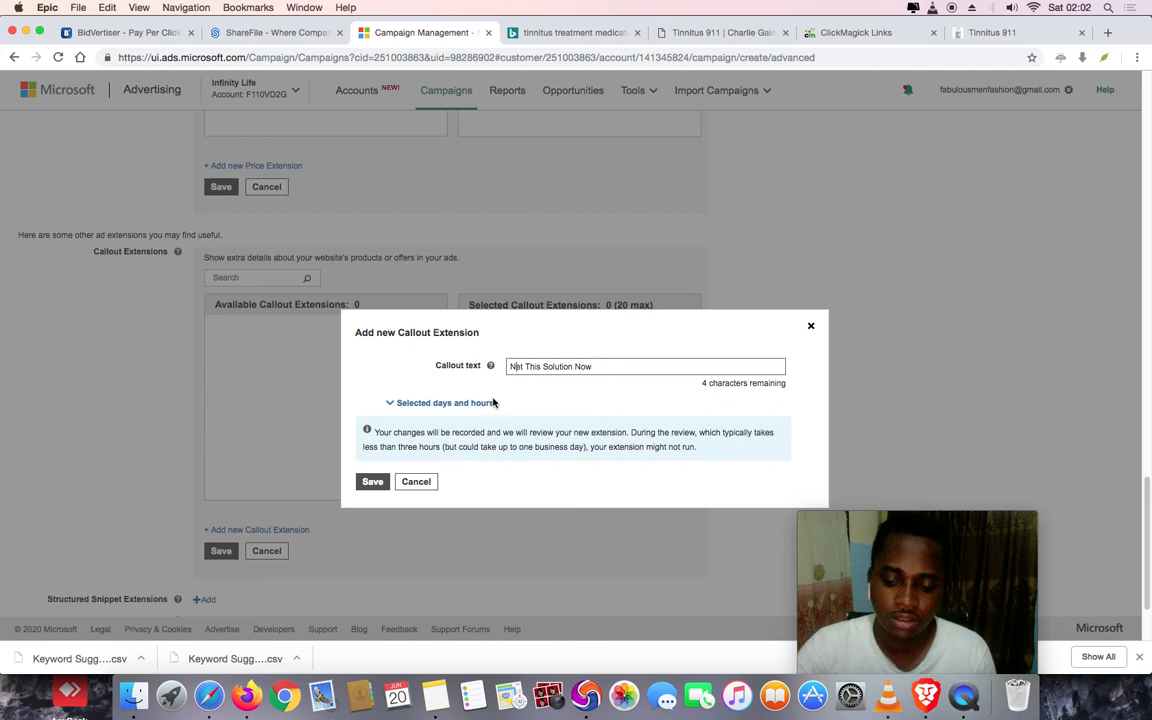
pyautogui.press('BackSpace')
pyautogui.write('G')
pyautogui.click(373, 482)
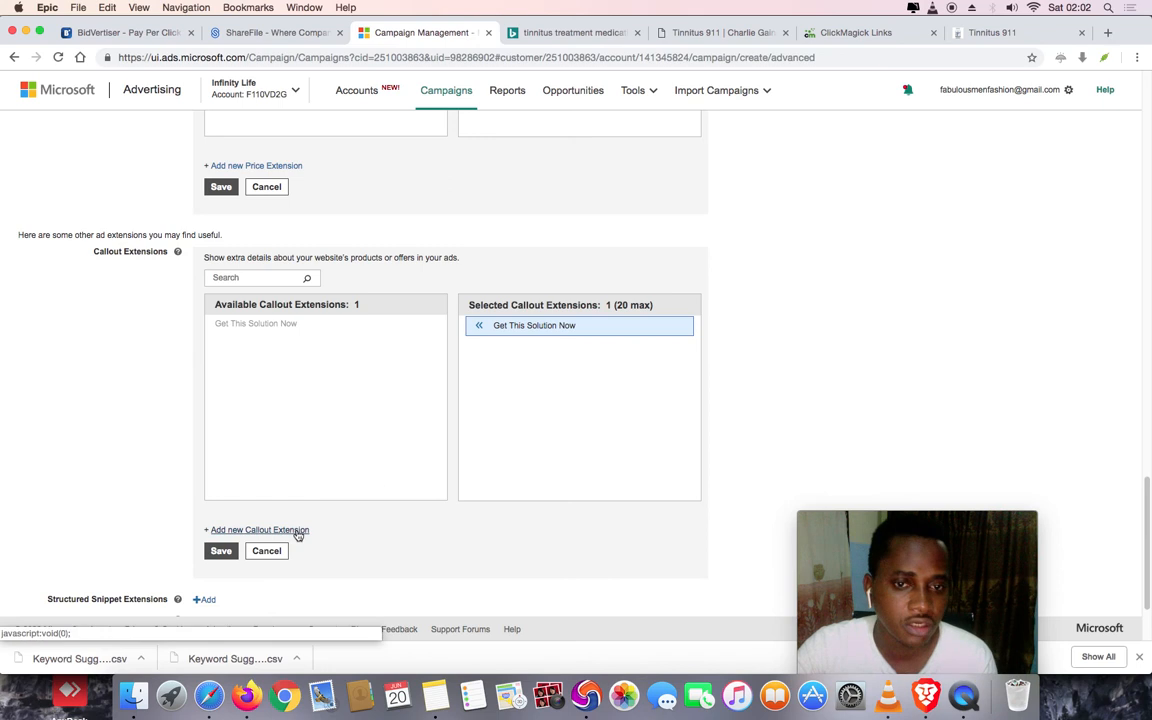
# Create and save another callout extension with the text "Get Rid Of Tinnitus"
pyautogui.click(297, 532)
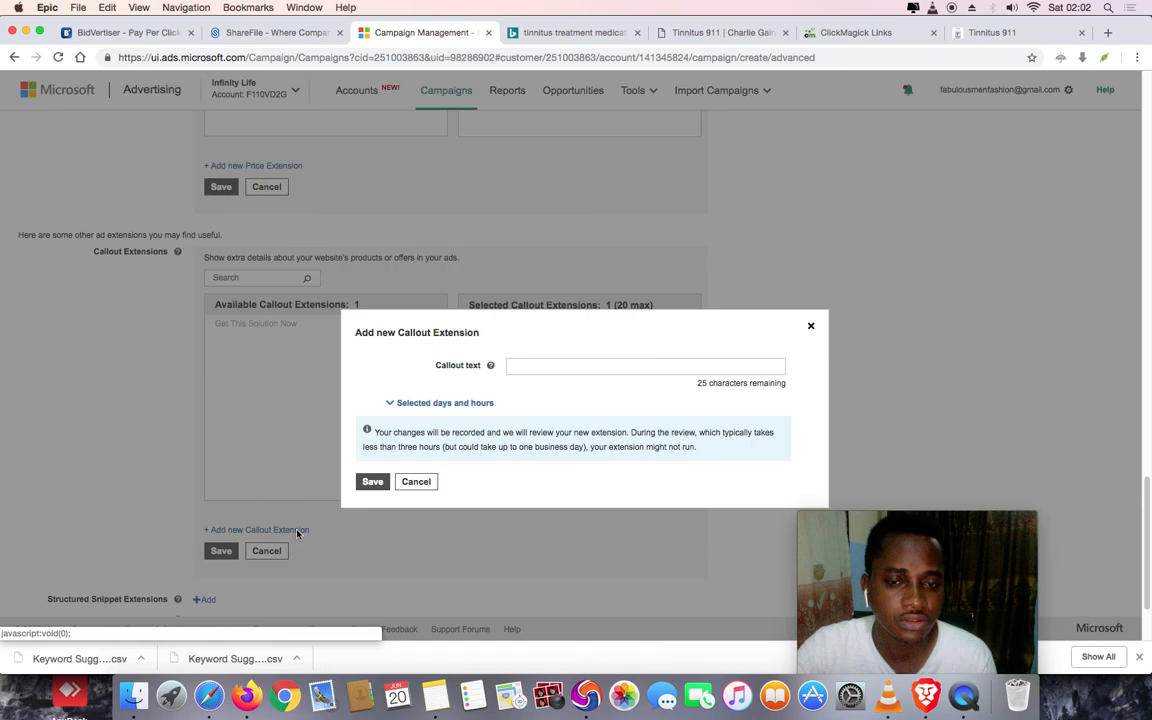
pyautogui.click(557, 366)
pyautogui.write('Get R')
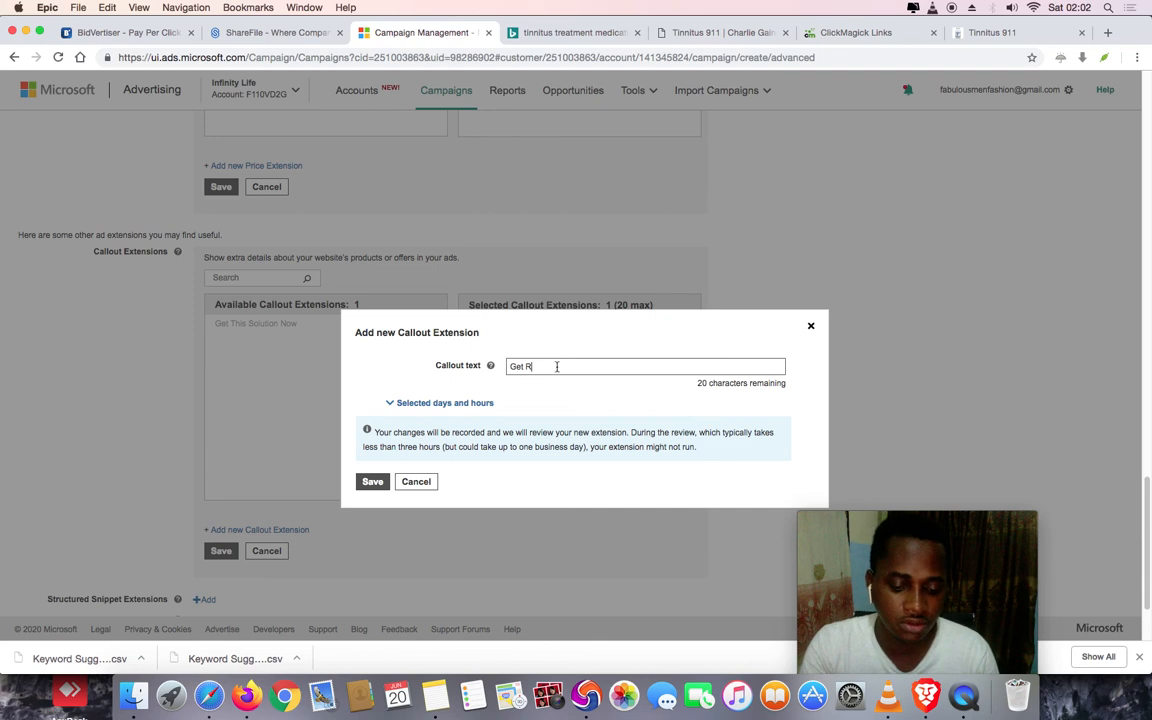
pyautogui.write('id Of Tinni')
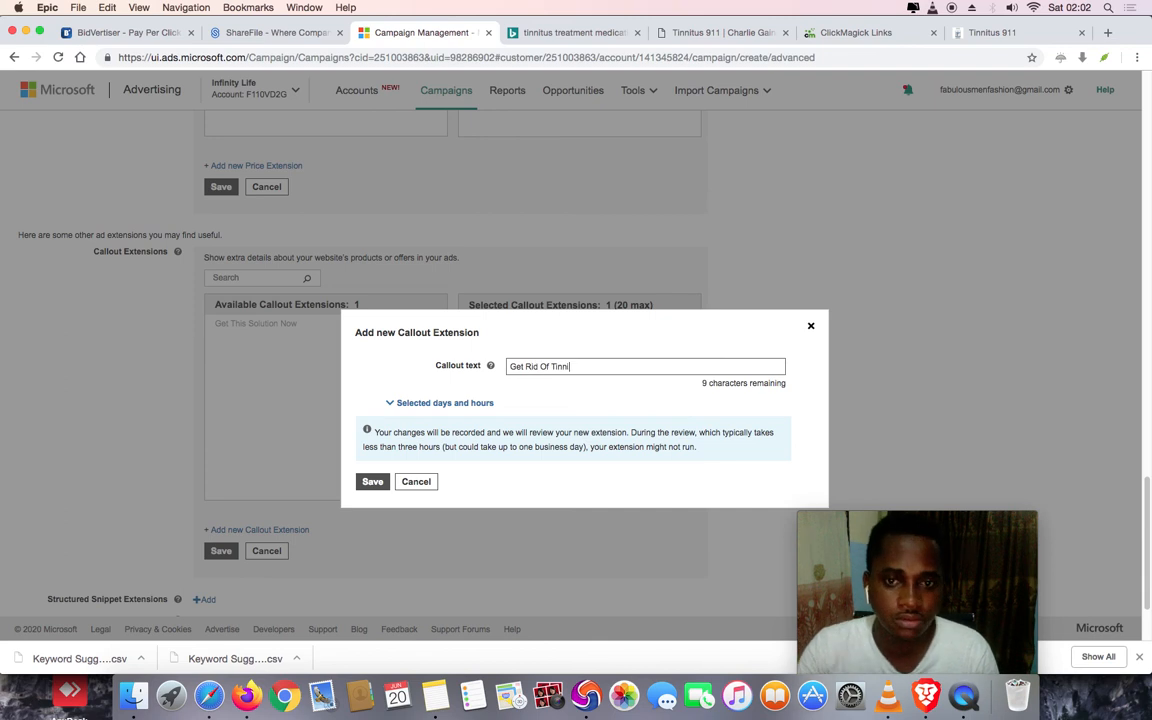
pyautogui.write('t')
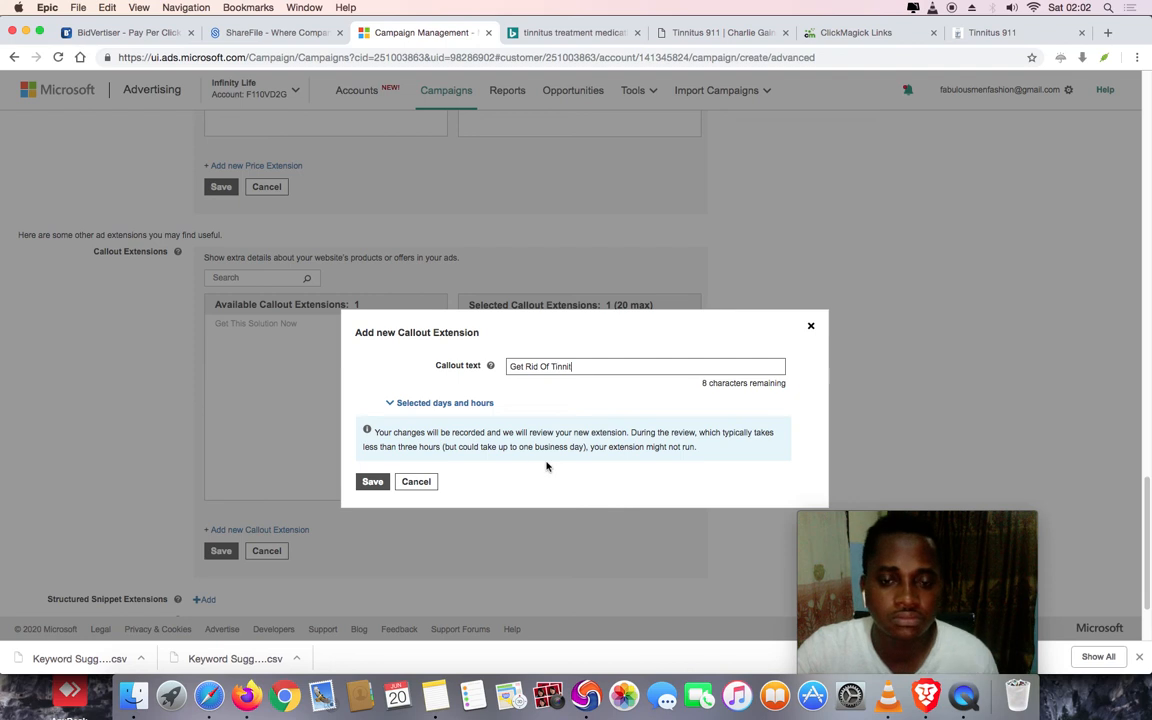
pyautogui.write('us')
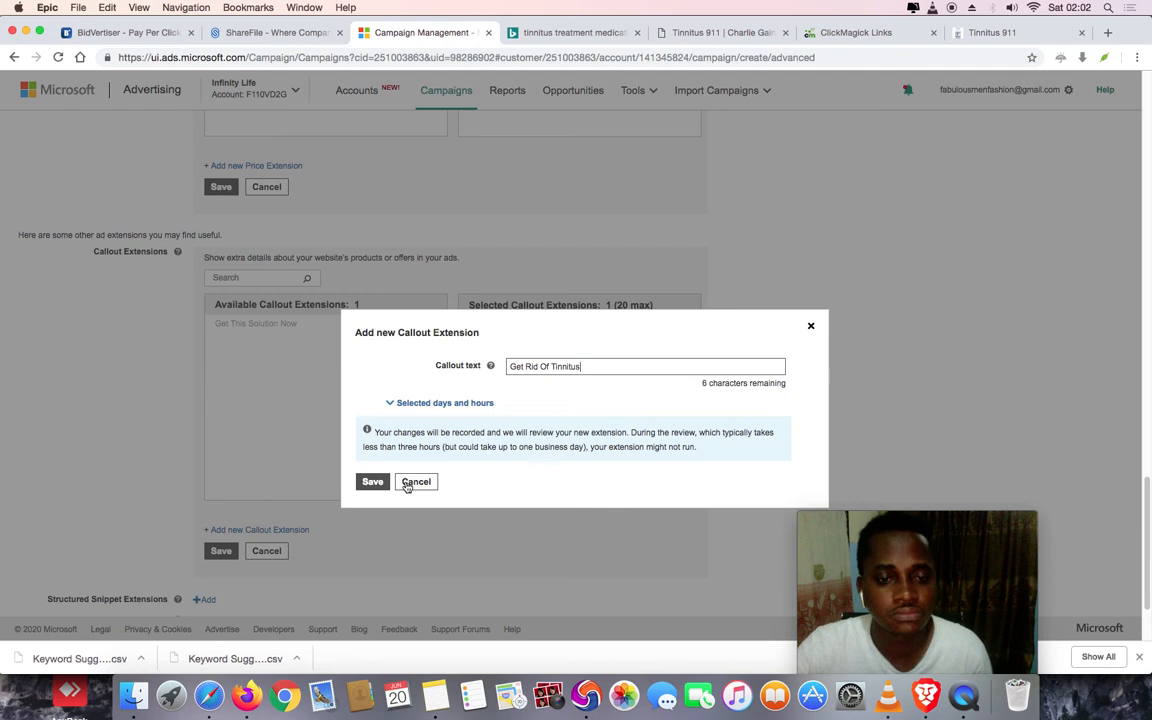
pyautogui.click(372, 483)
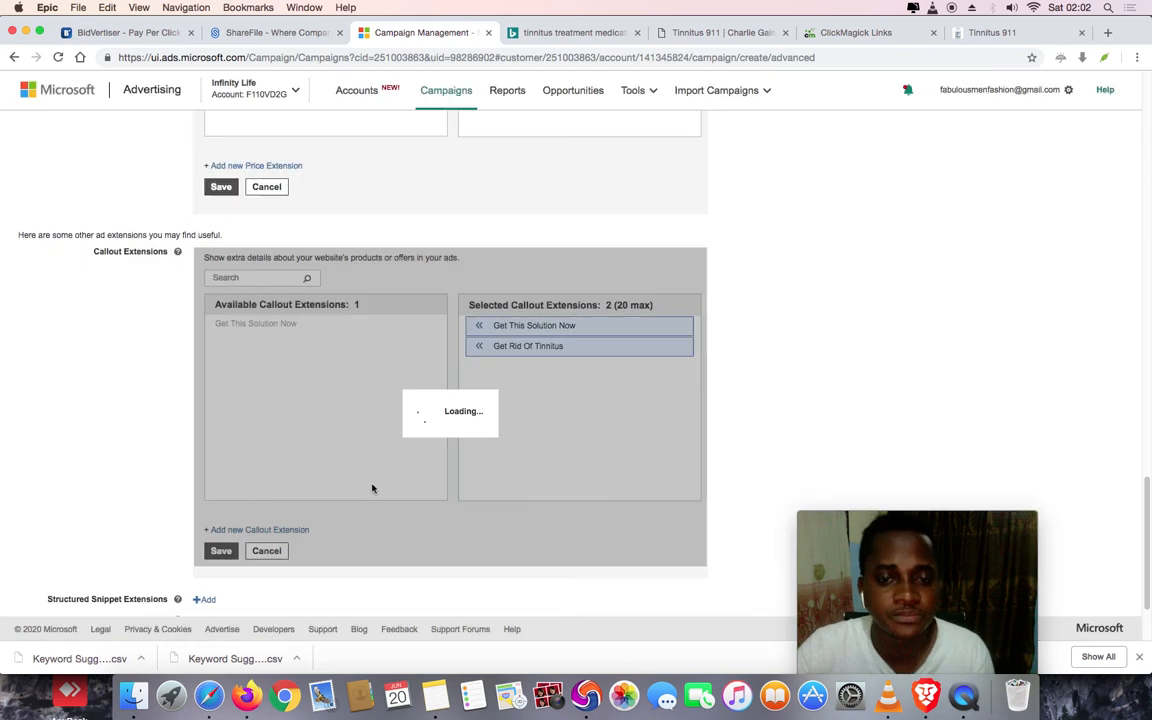
# Create and save a third callout extension with the text "Stop Tinnitus Fast"
pyautogui.click(281, 531)
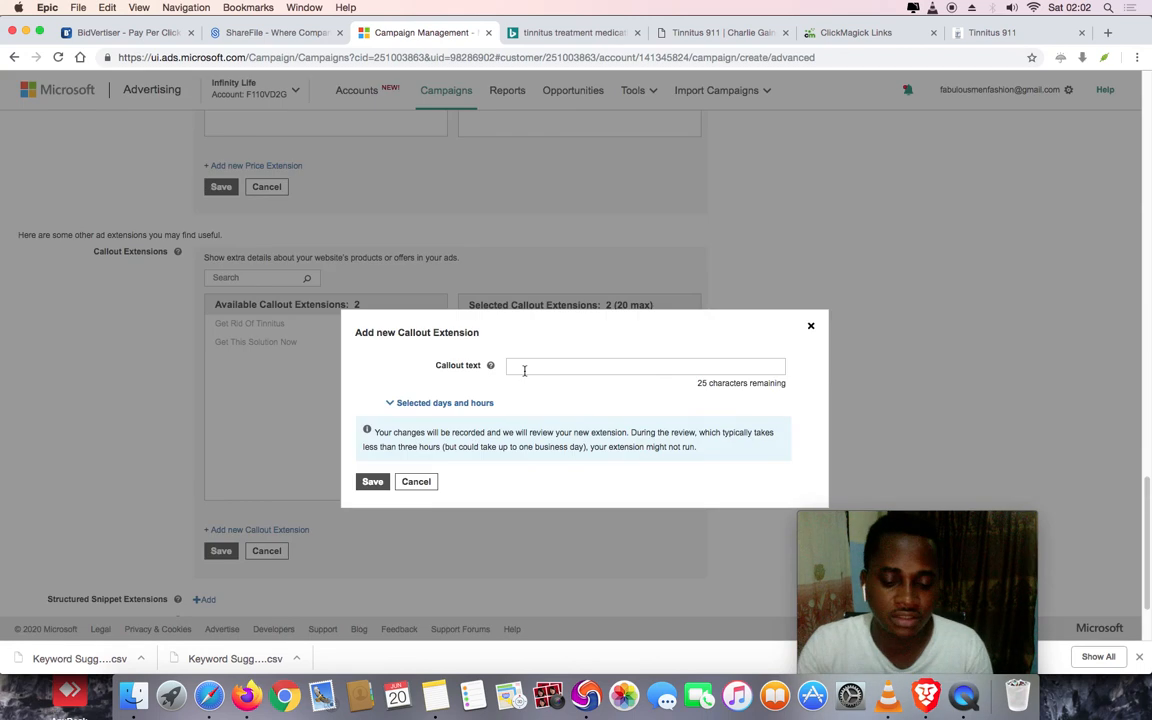
pyautogui.write('Stop')
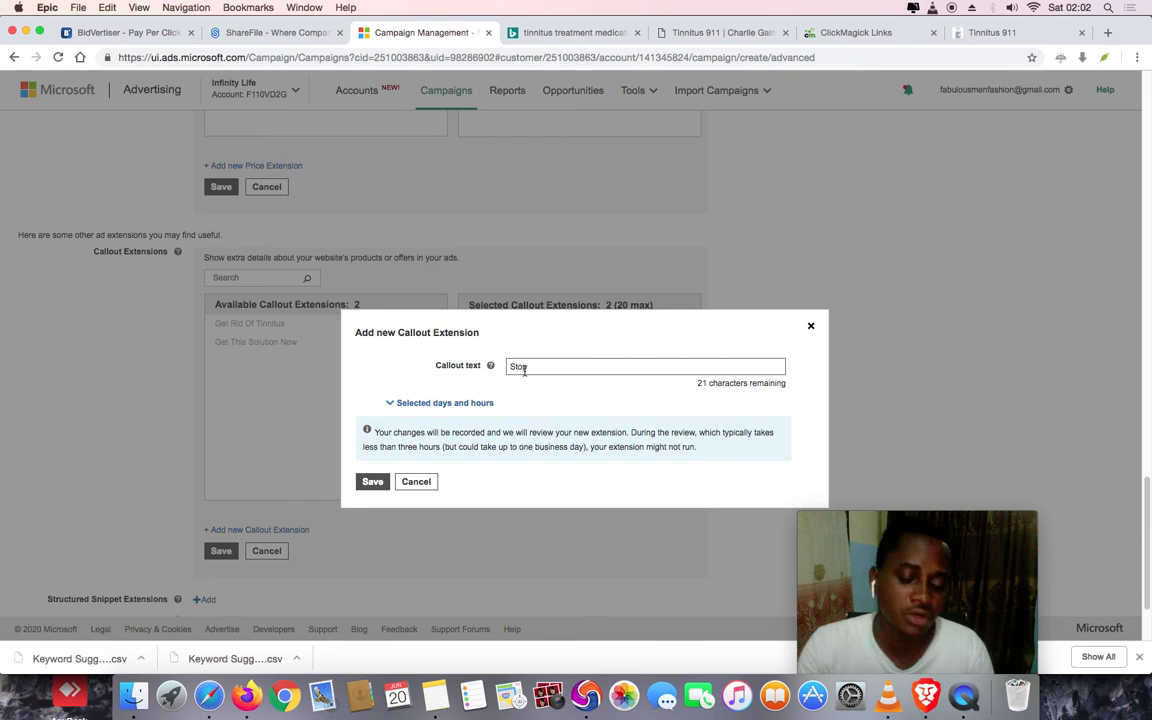
pyautogui.write(' Ti')
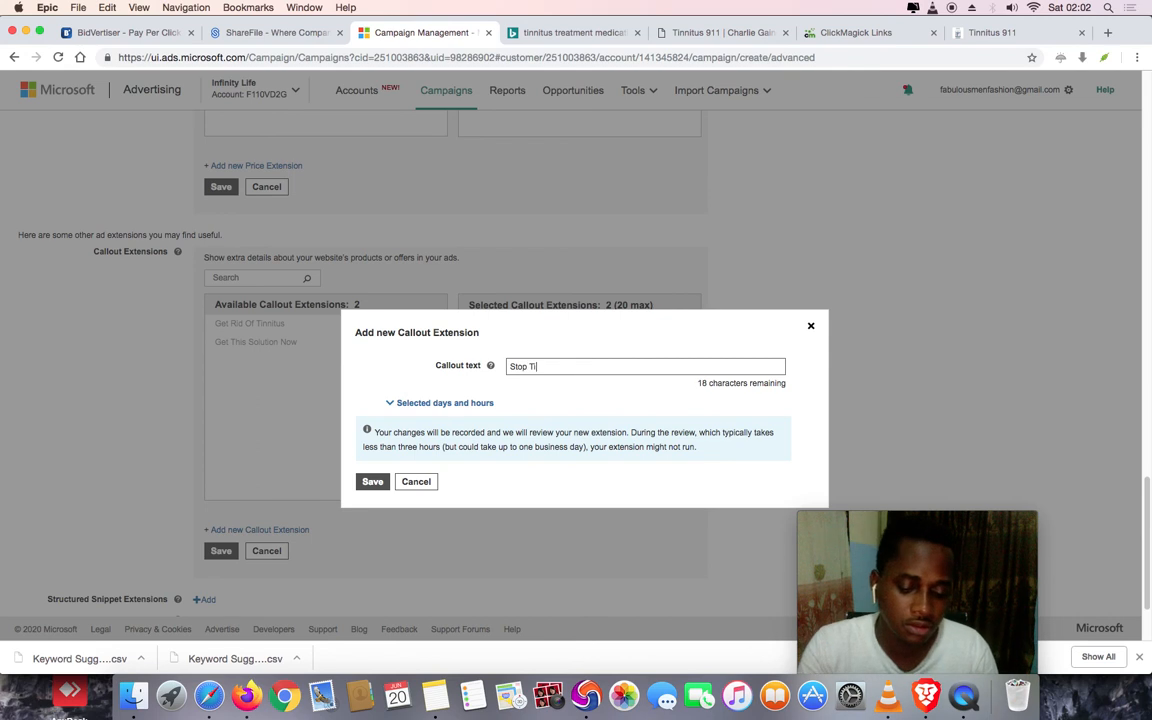
pyautogui.write('nnitus Fast')
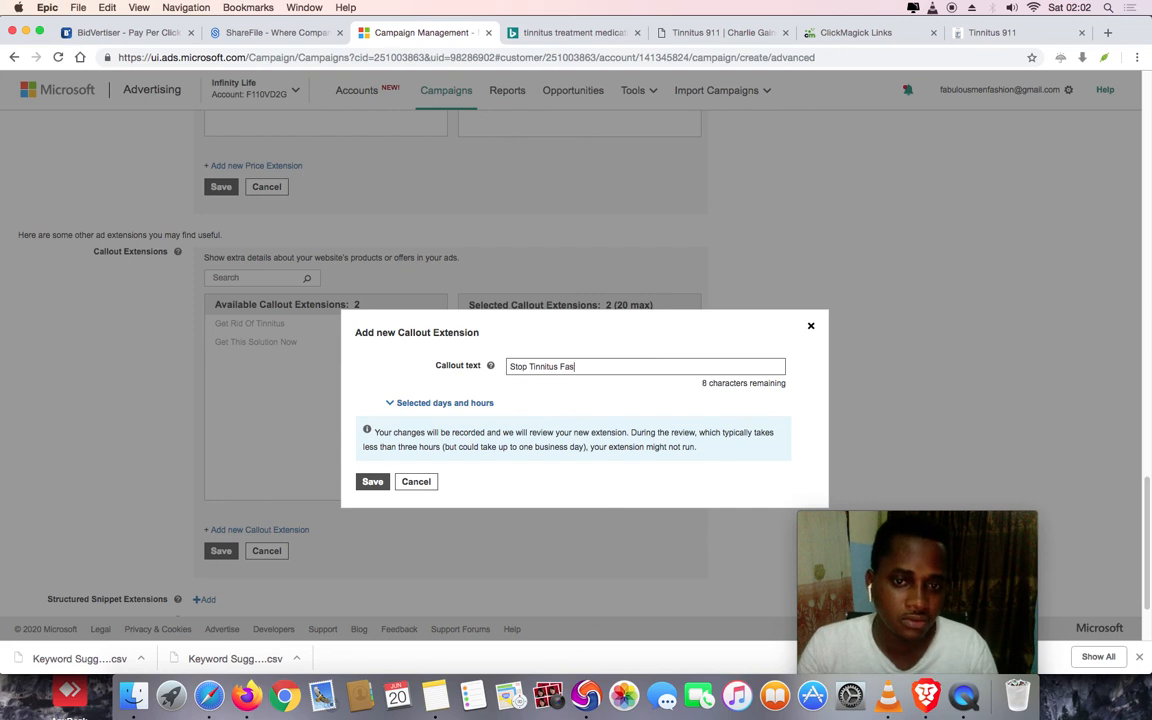
pyautogui.click(370, 482)
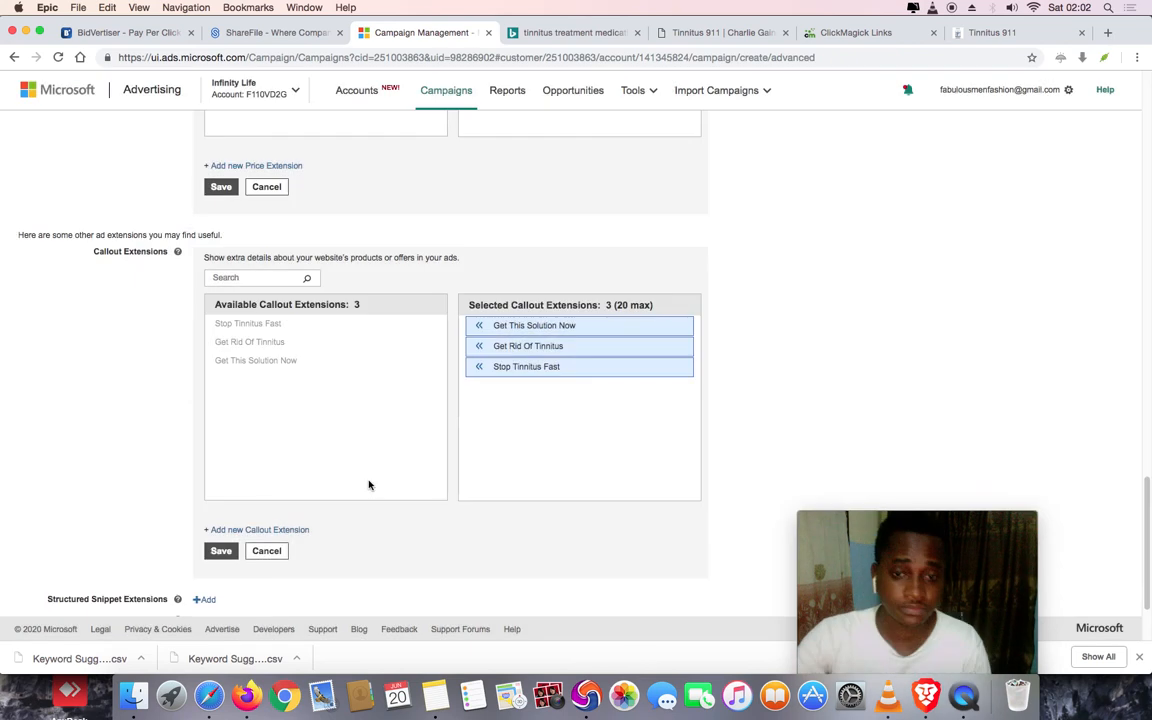
# Create and save a fourth callout extension with the text "Free Shipping"
pyautogui.click(272, 530)
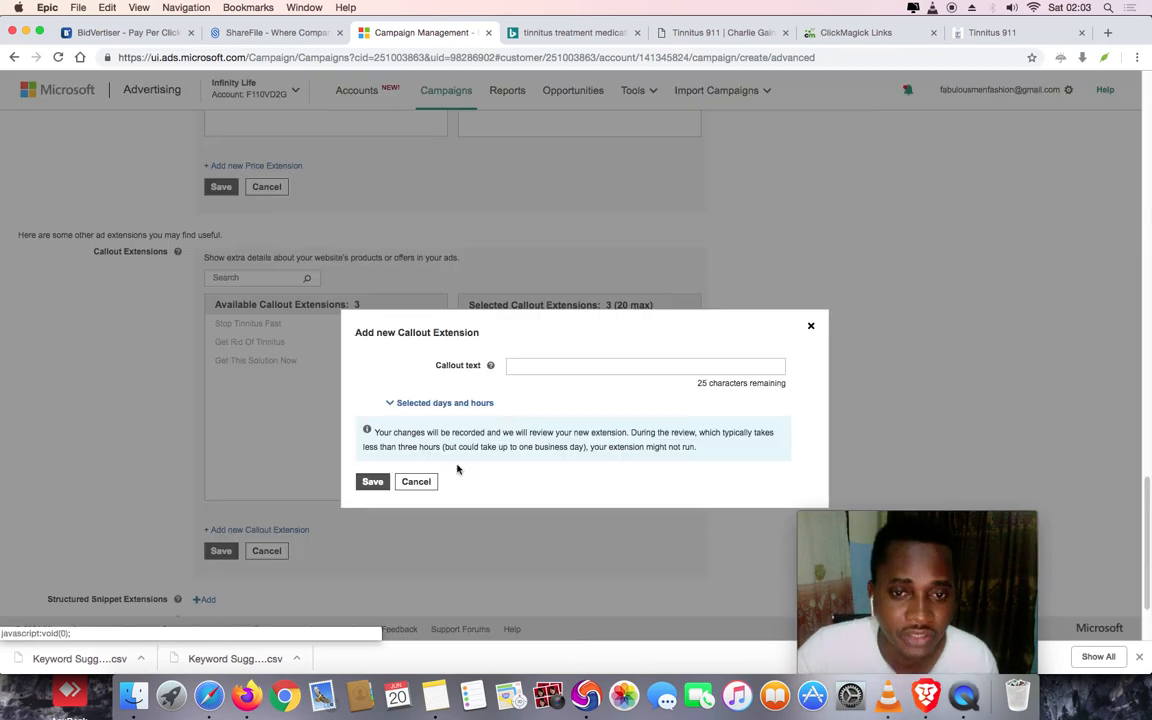
pyautogui.click(548, 367)
pyautogui.write('F')
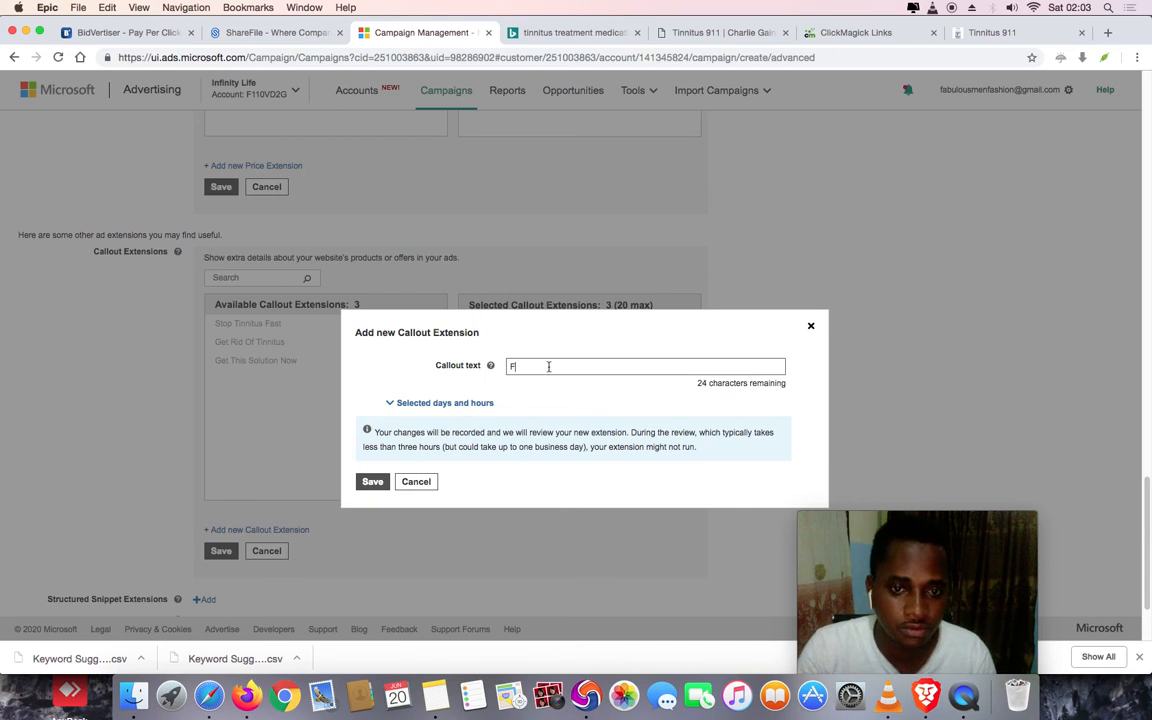
pyautogui.write('ree Shipping on Fire')
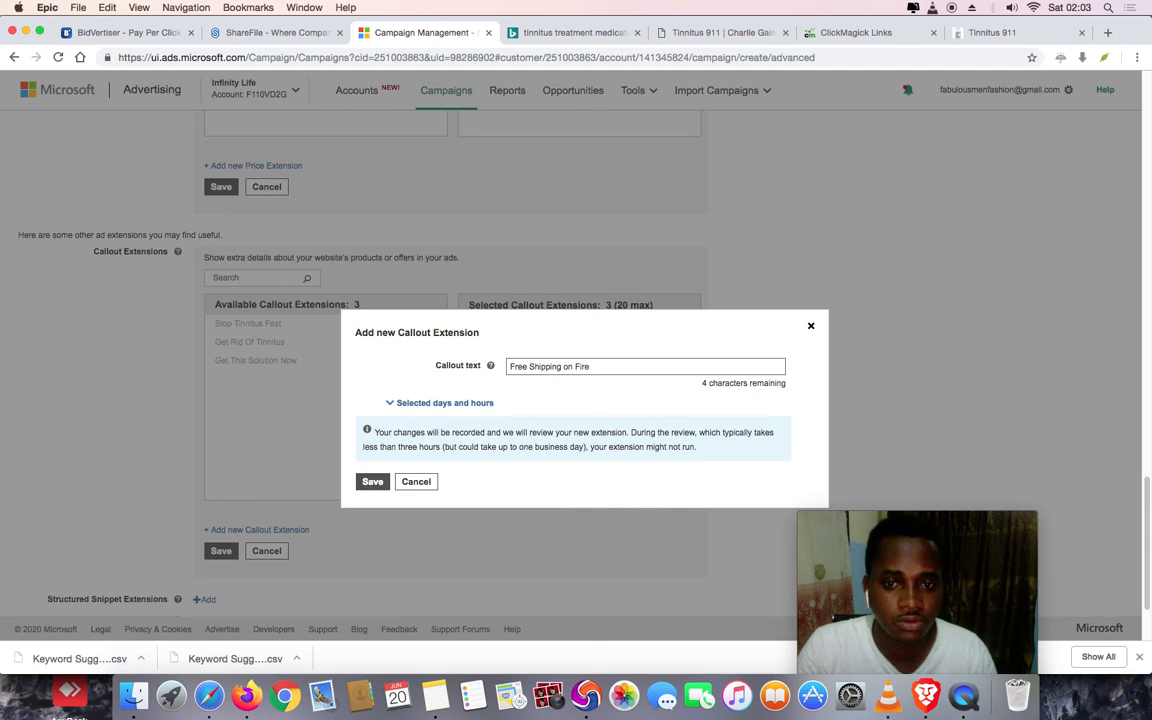
pyautogui.press('BackSpace')
pyautogui.write('st')
pyautogui.press('BackSpace')
pyautogui.press('BackSpace')
pyautogui.press('BackSpace')
pyautogui.press('BackSpace')
pyautogui.press('BackSpace')
pyautogui.press('BackSpace')
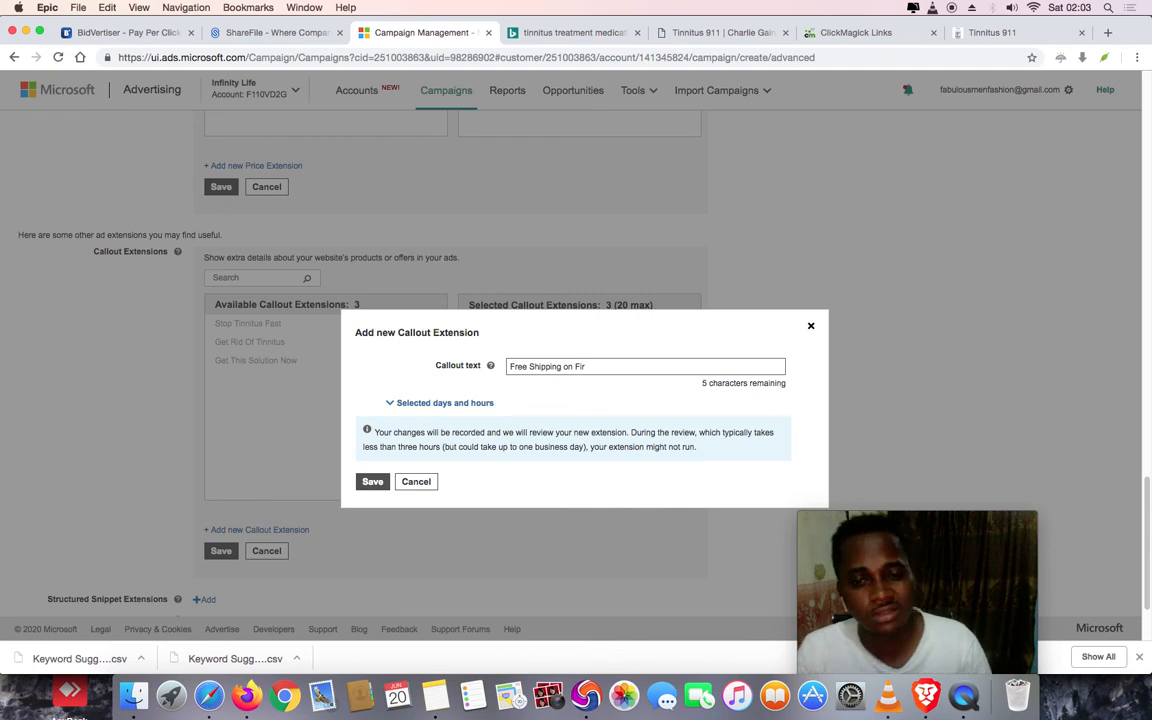
pyautogui.press('BackSpace')
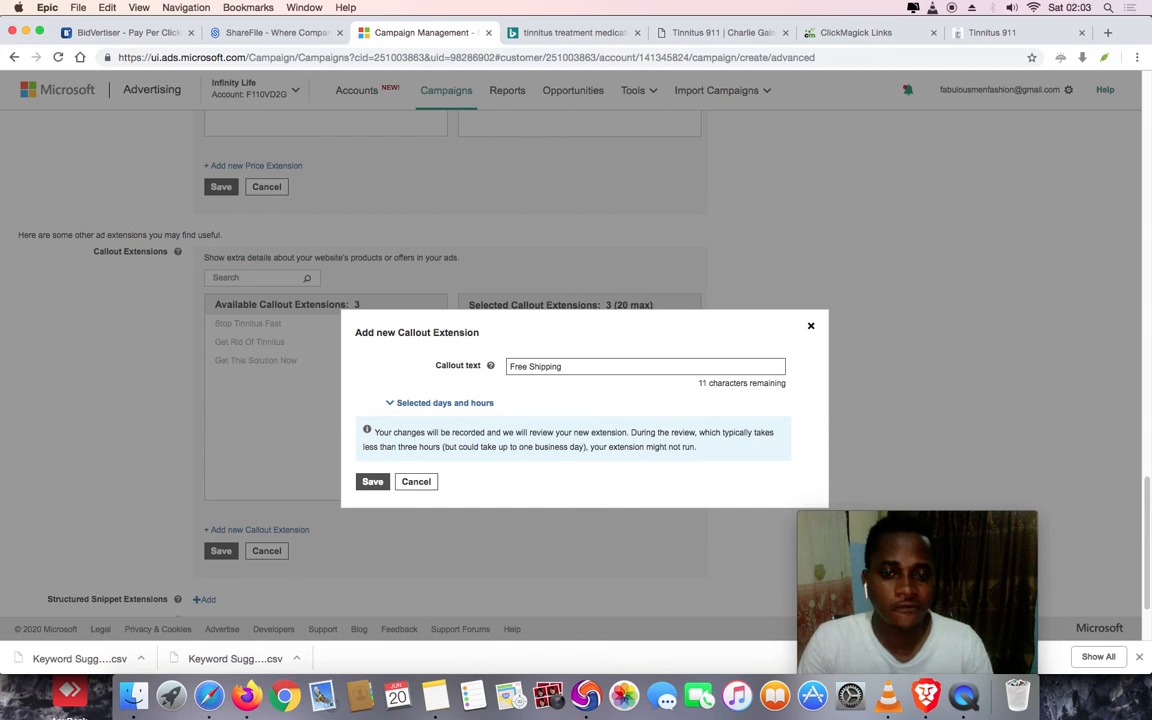
pyautogui.press('BackSpace')
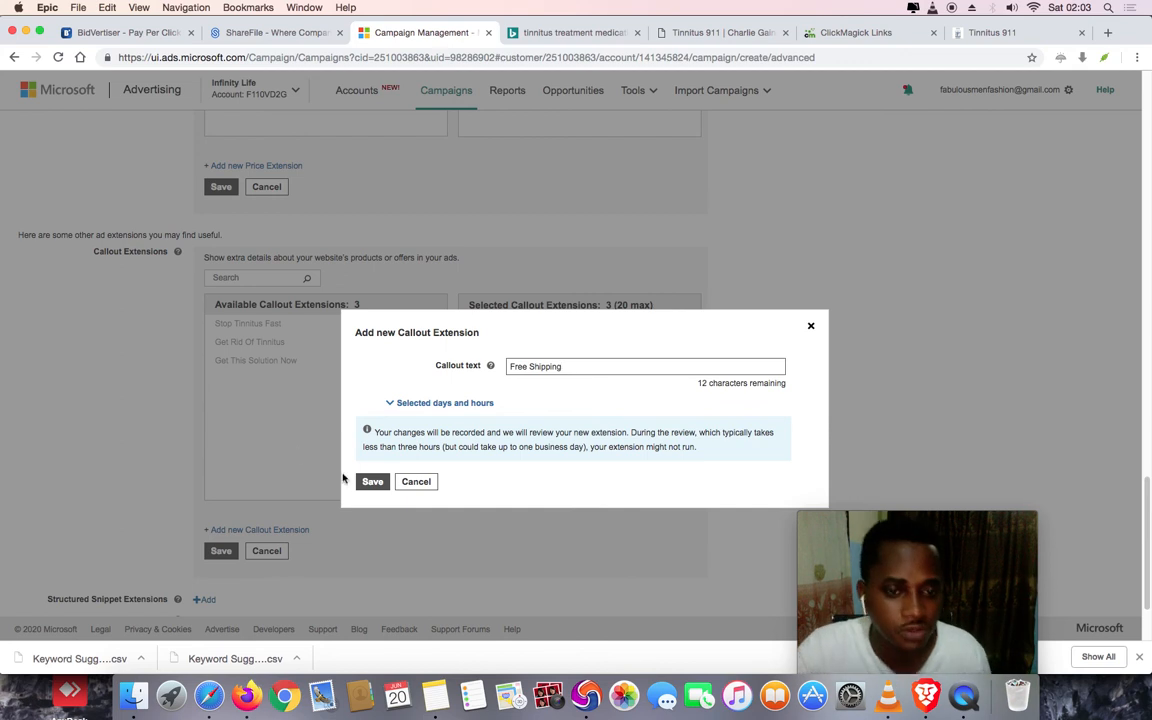
pyautogui.click(372, 483)
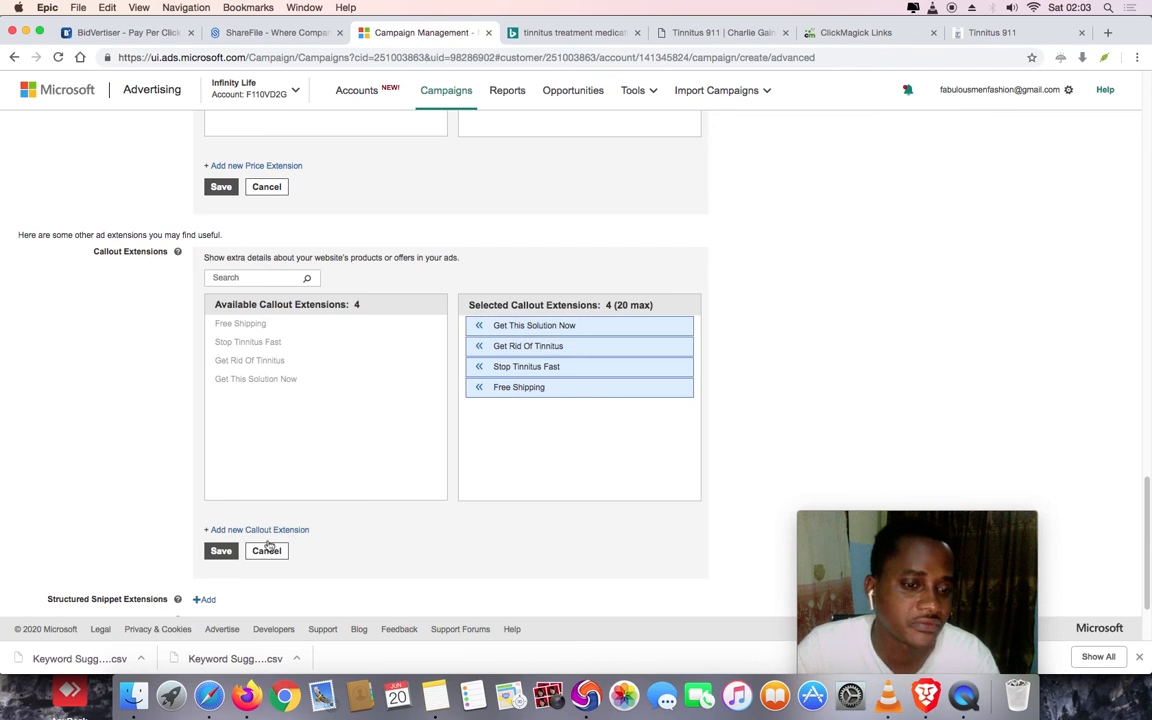
# Save the selected callout extensions for the campaign and continue to the budget and bids stage
pyautogui.click(221, 551)
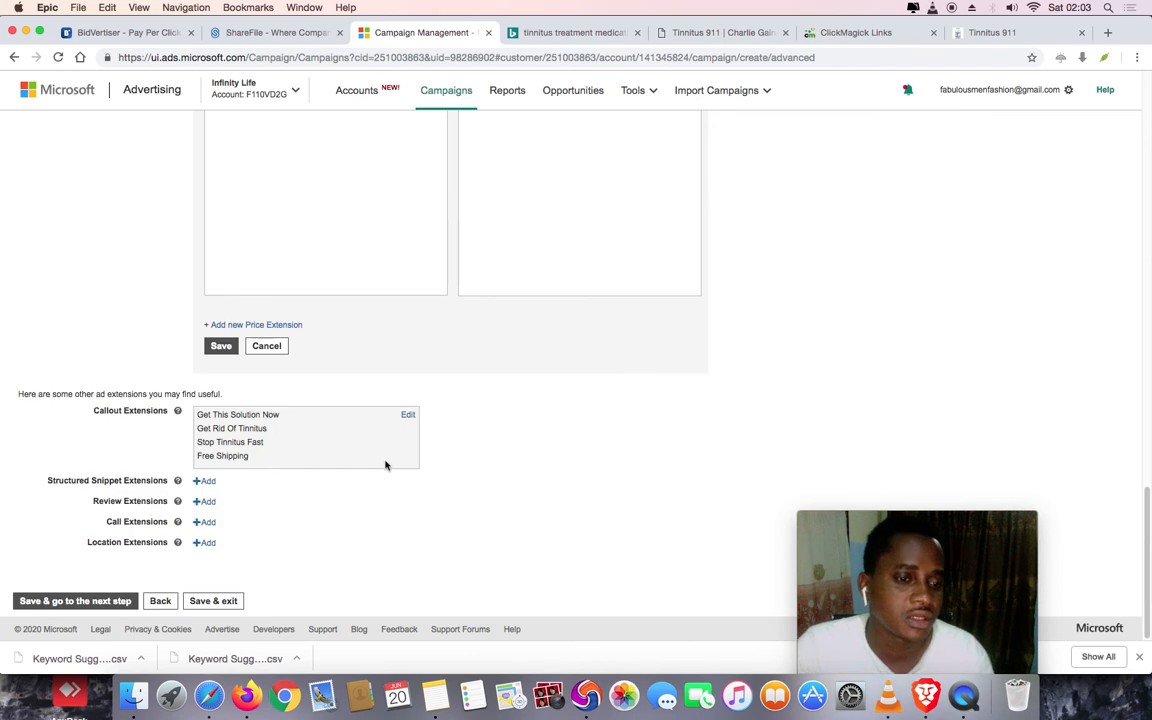
pyautogui.click(105, 603)
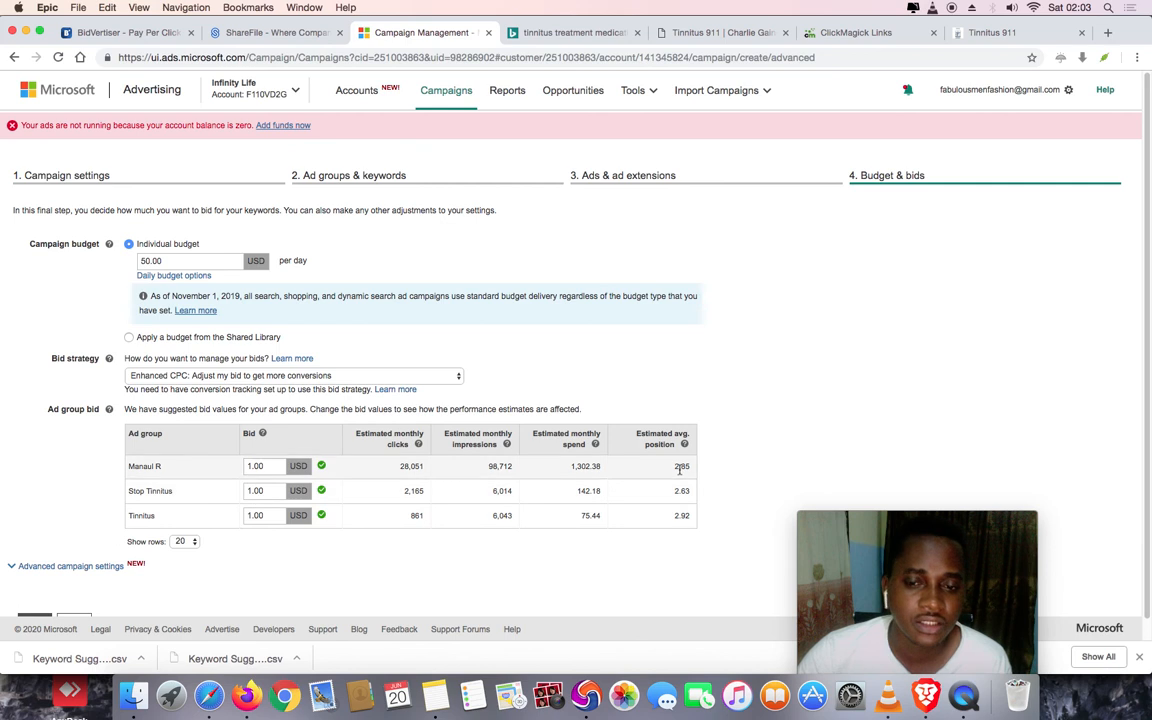
# Check the estimated average positions of the ad groups and try a bid of 1.50 USD for Manaul R
pyautogui.moveTo(677, 467); pyautogui.dragTo(690, 472)
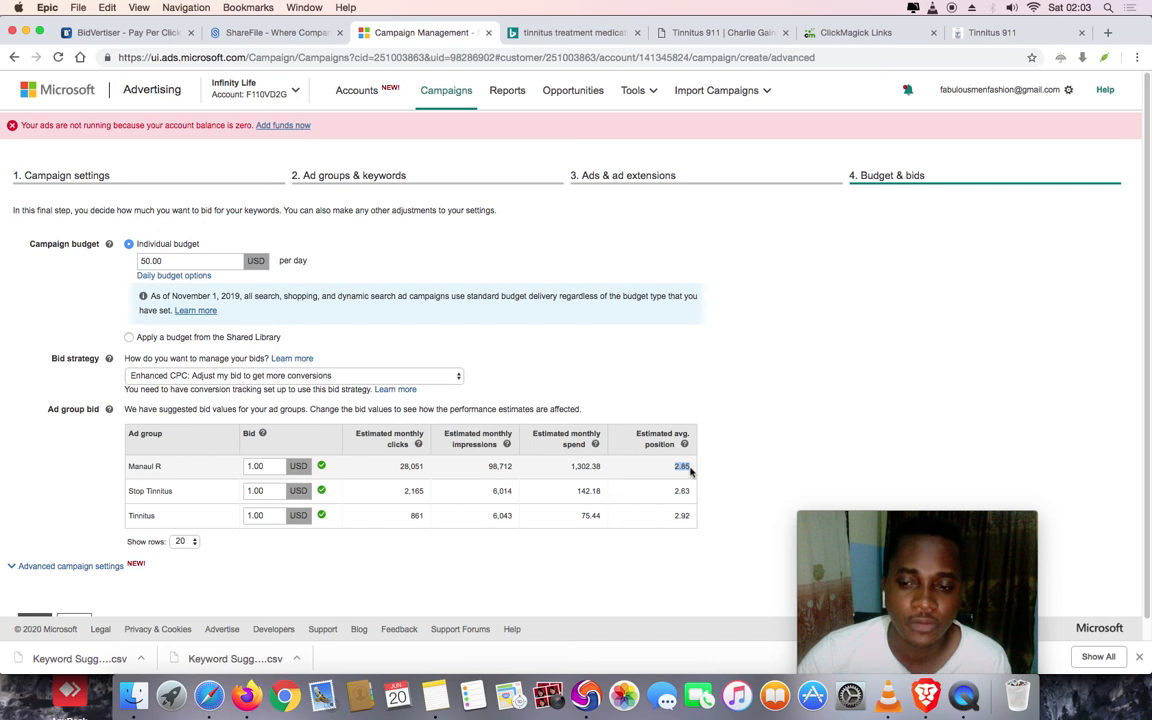
pyautogui.doubleClick(681, 490)
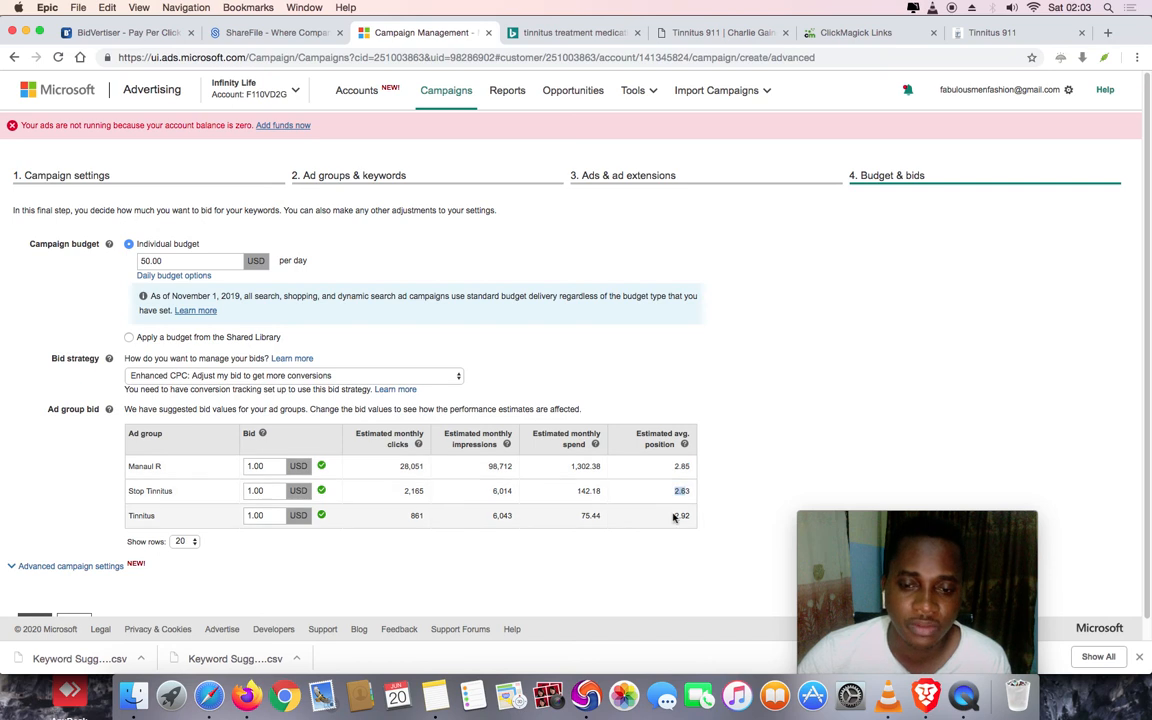
pyautogui.click(674, 517)
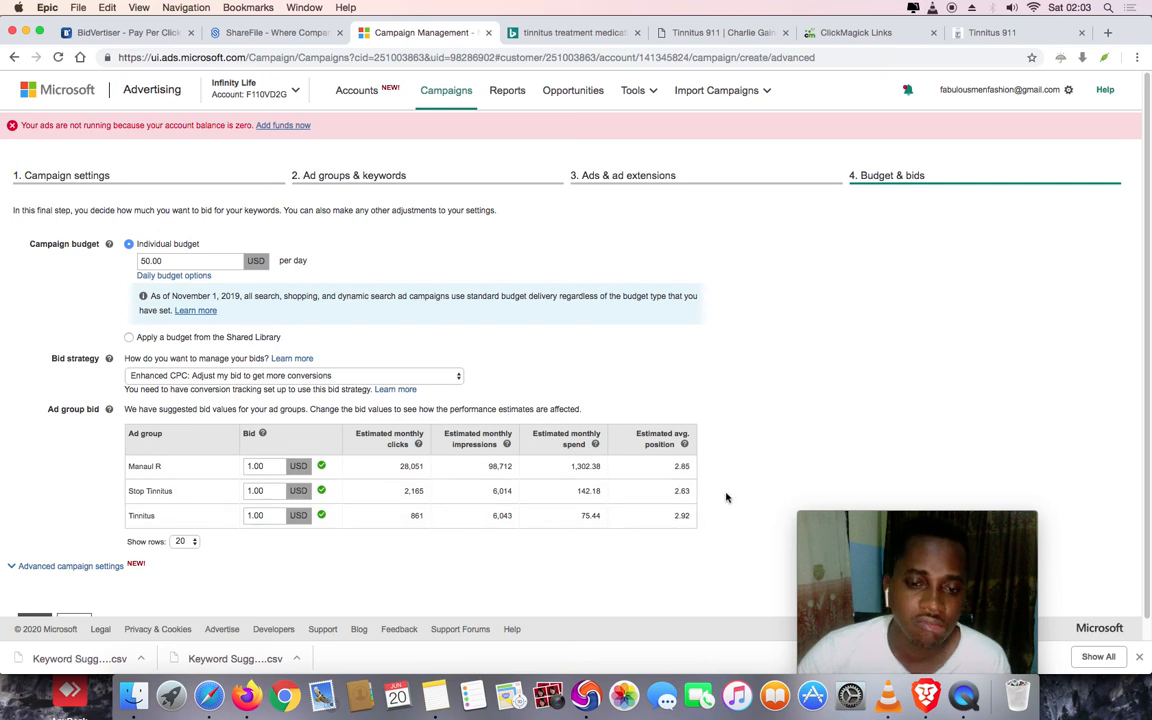
pyautogui.click(257, 466)
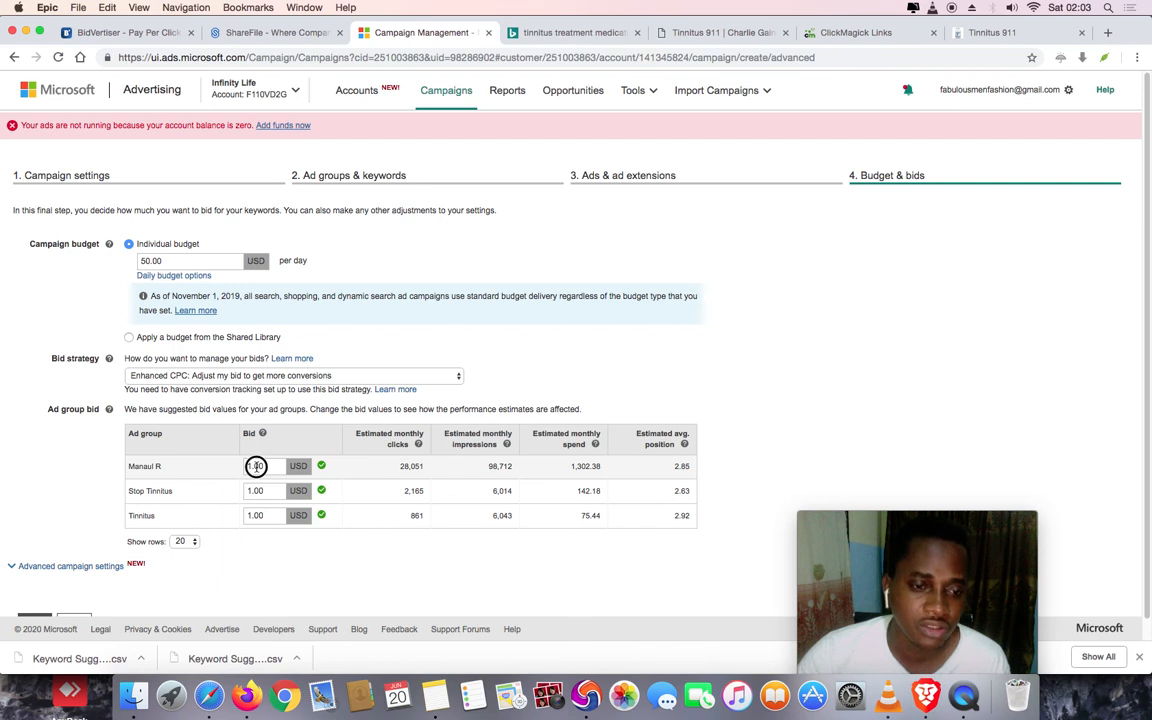
pyautogui.press('BackSpace')
pyautogui.write('5')
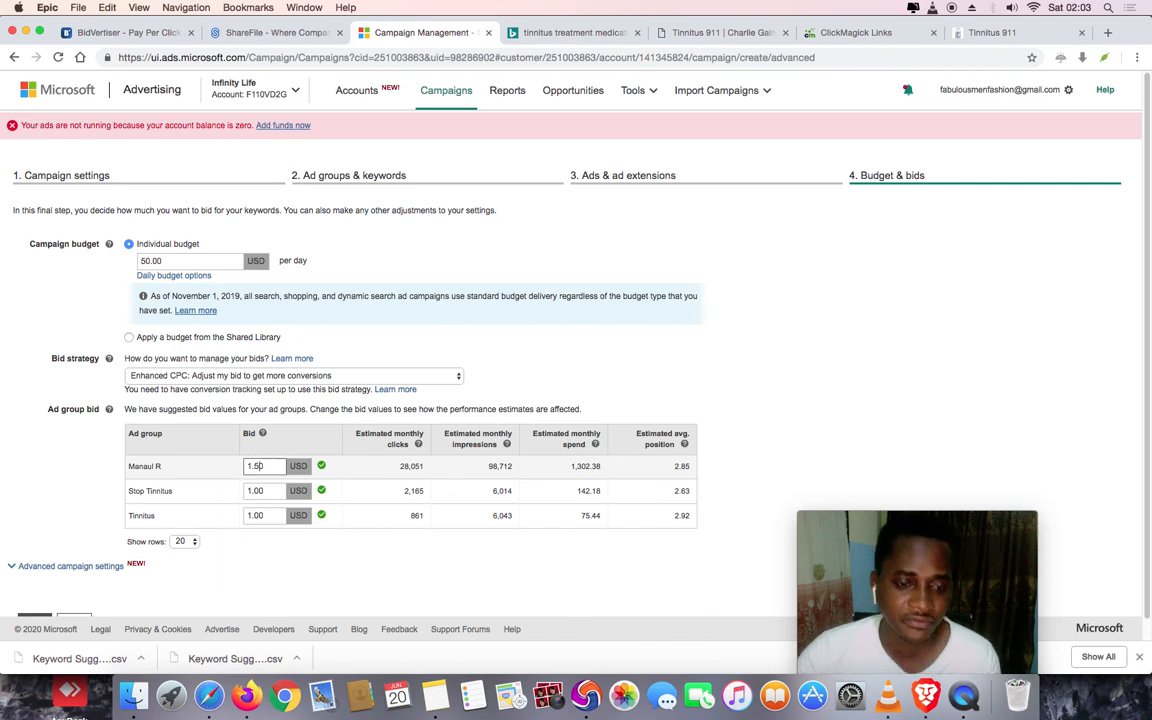
pyautogui.click(743, 419)
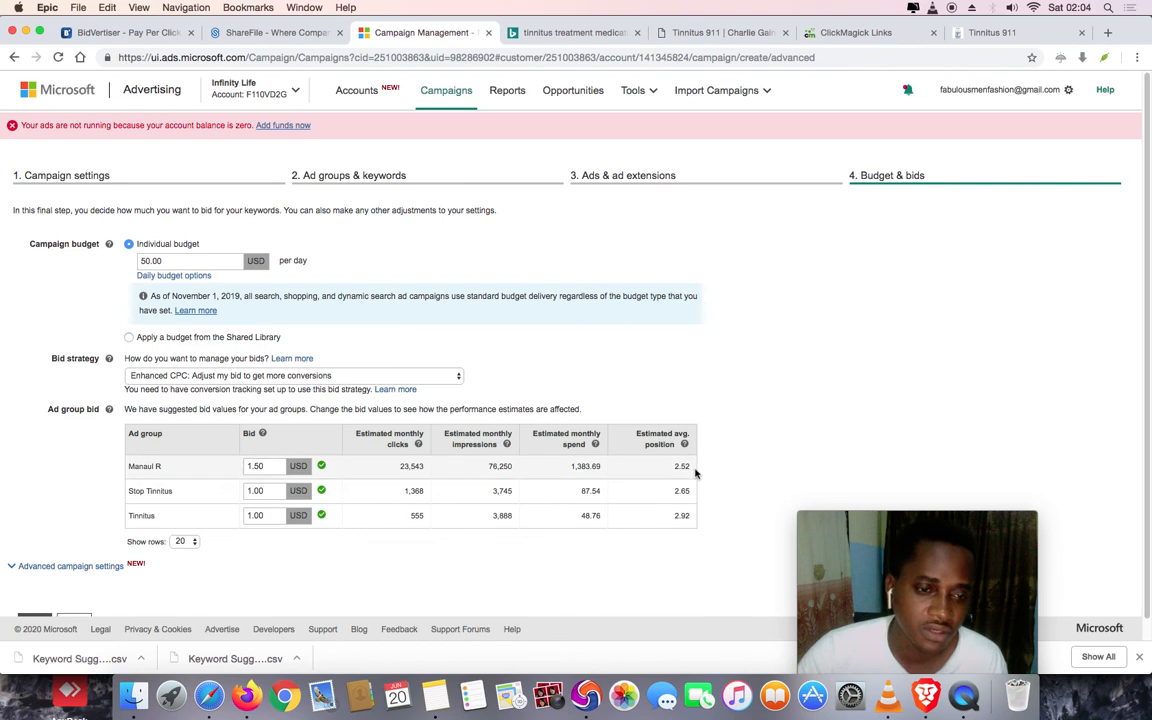
# Try a bid of 1.70 USD for the Manaul R ad group and refresh its performance estimates
pyautogui.click(256, 467)
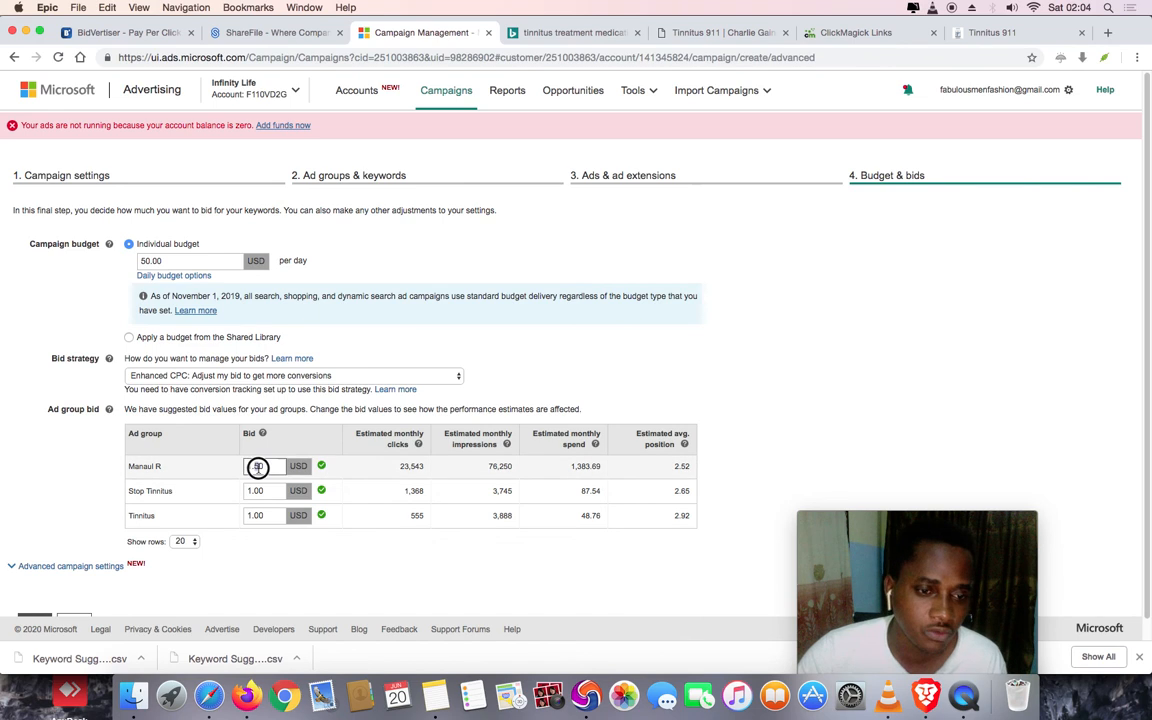
pyautogui.press('BackSpace')
pyautogui.write('7')
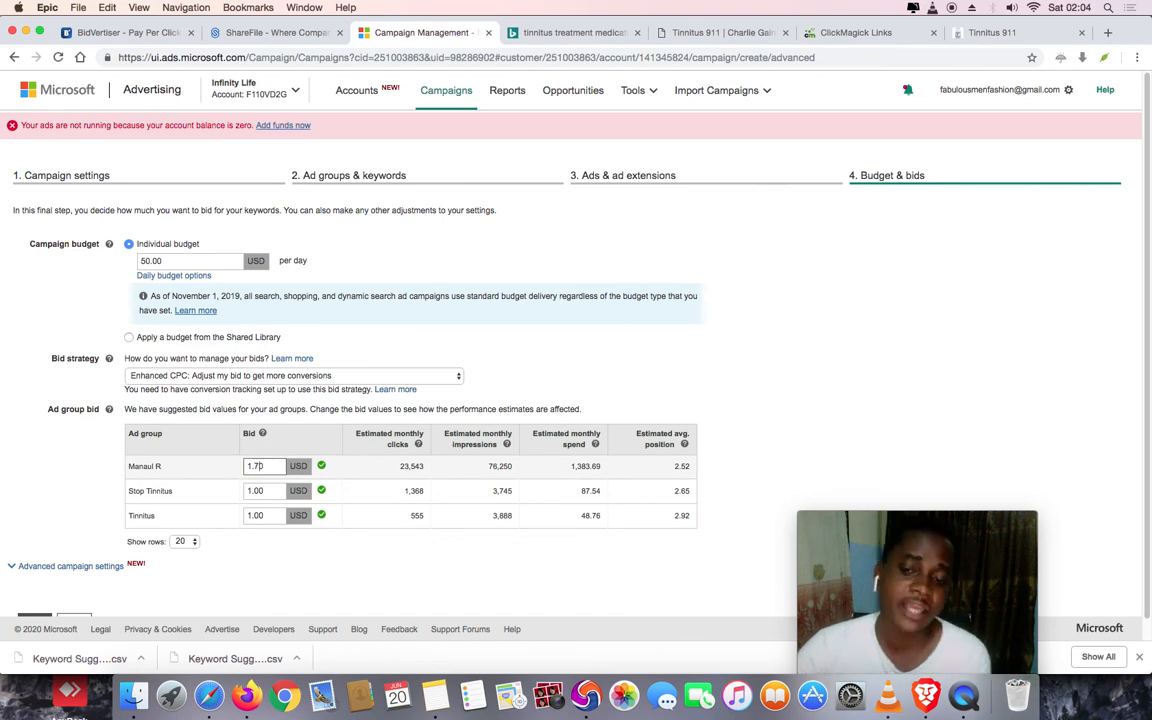
pyautogui.click(720, 435)
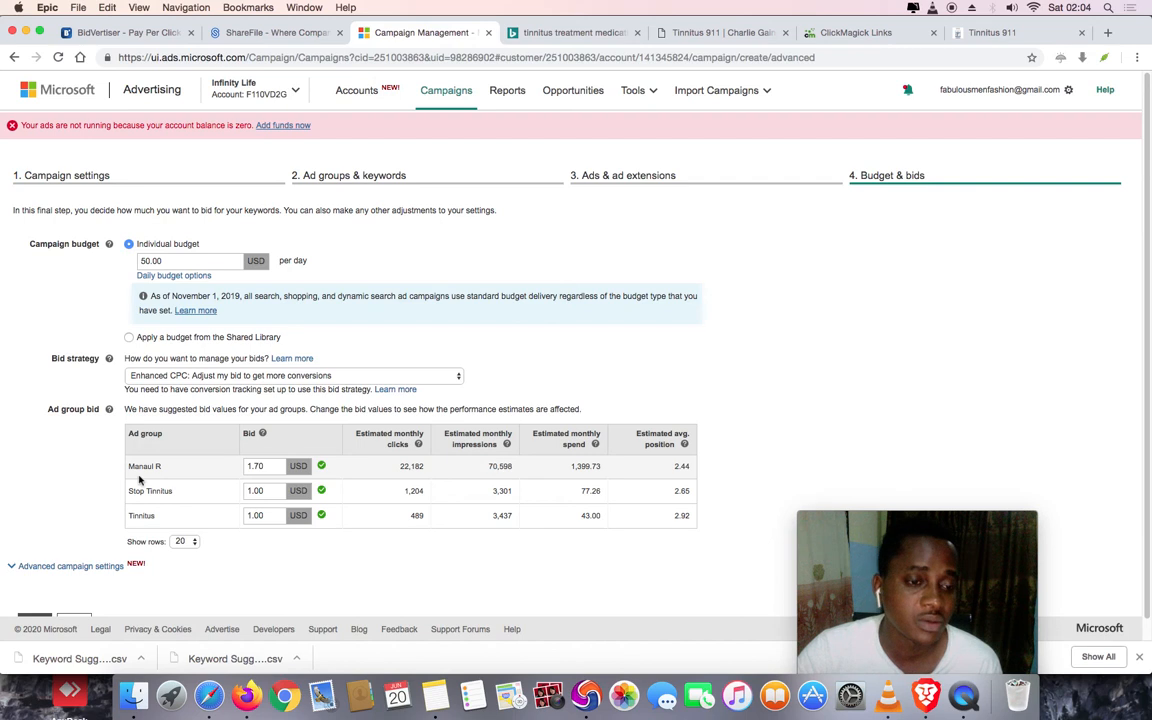
# Set the Stop Tinnitus and Tinnitus ad group bids to 1.50 USD and the Manaul R bid to 1.75 USD
pyautogui.click(257, 490)
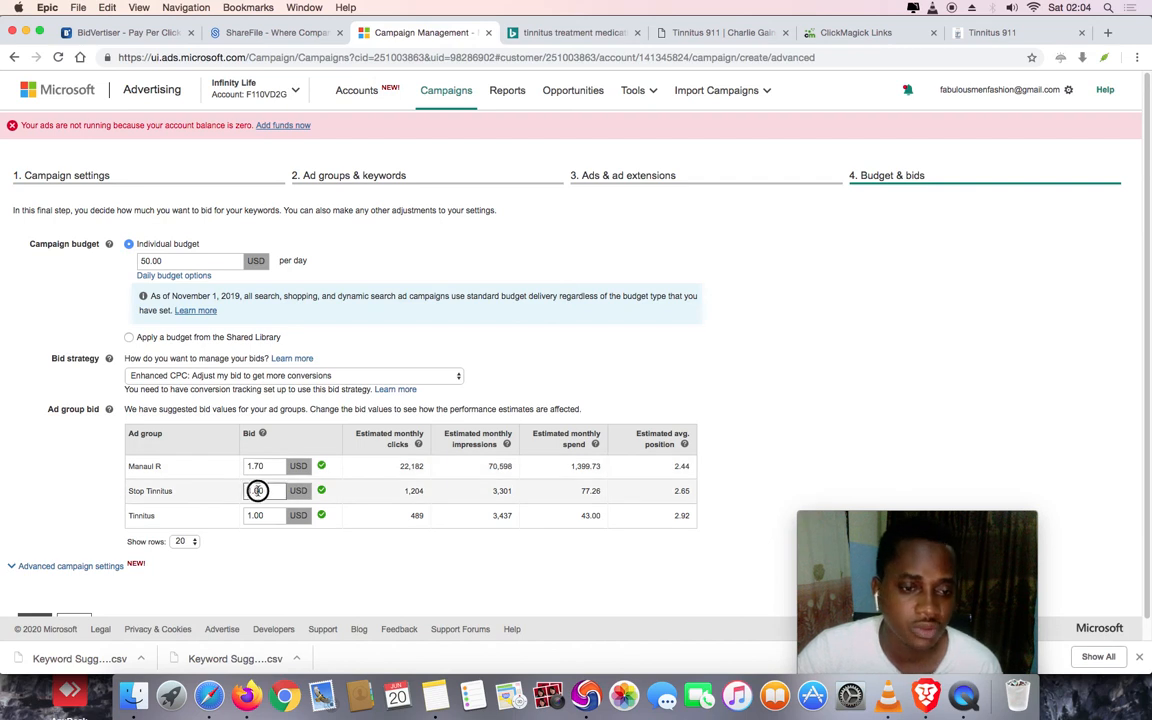
pyautogui.press('BackSpace')
pyautogui.write('50')
pyautogui.click(257, 515)
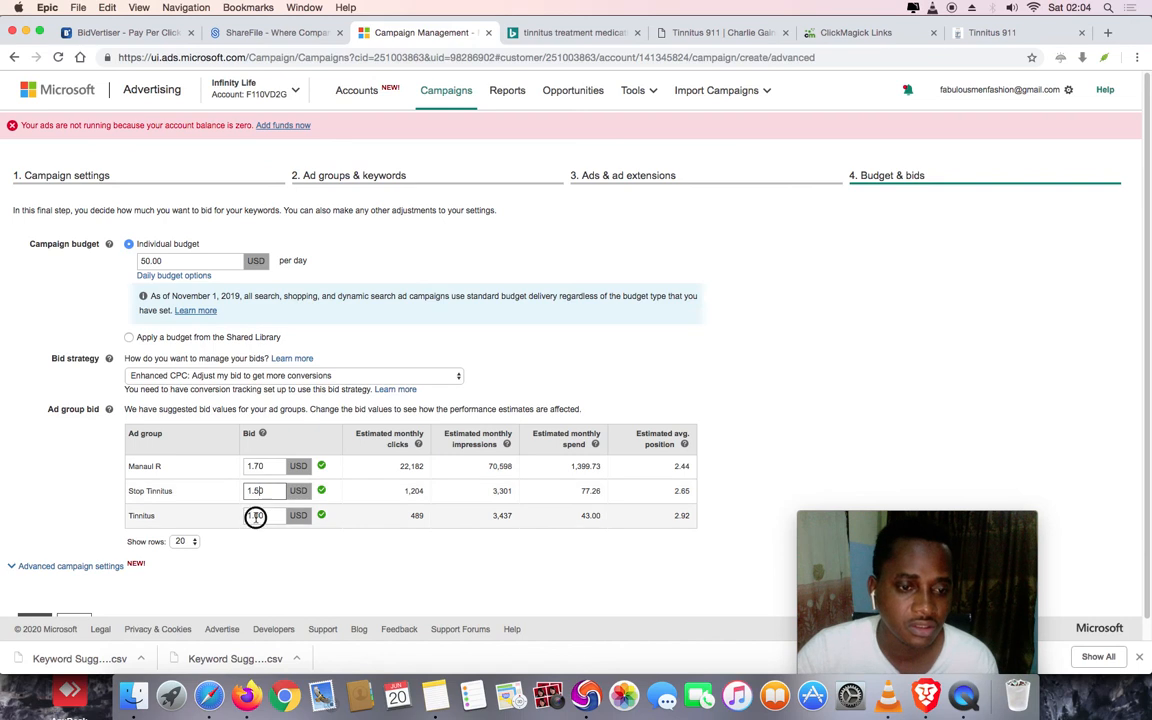
pyautogui.press('BackSpace')
pyautogui.write('5')
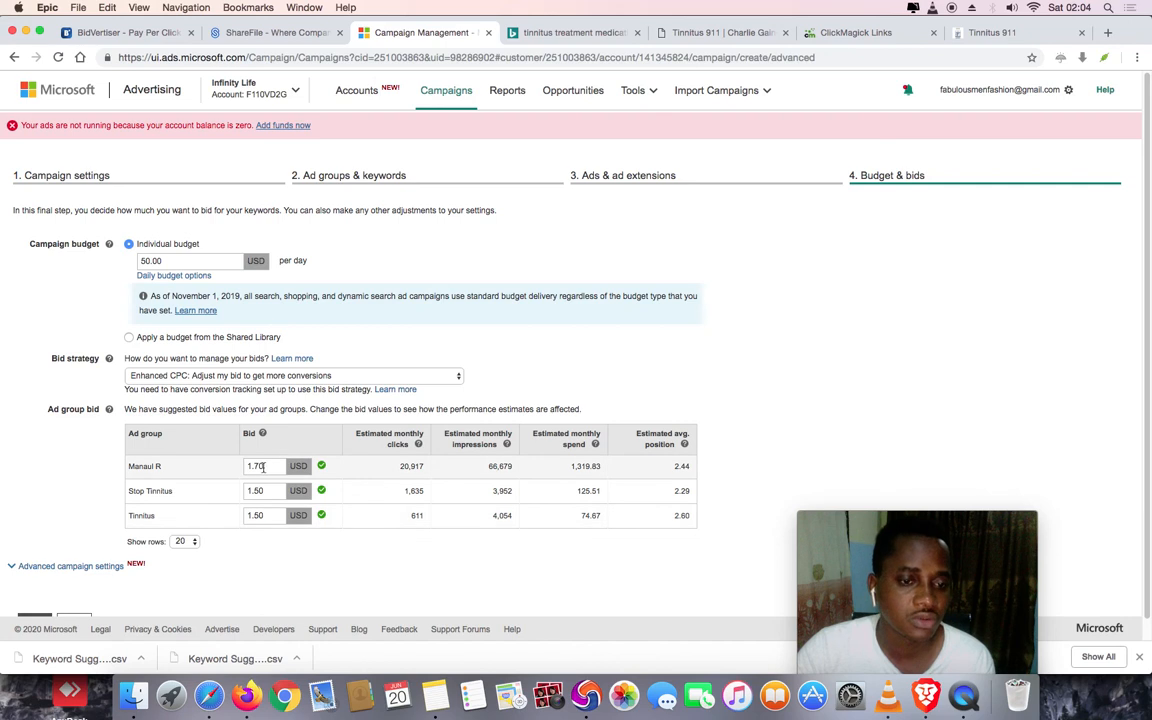
pyautogui.moveTo(259, 467); pyautogui.dragTo(264, 467)
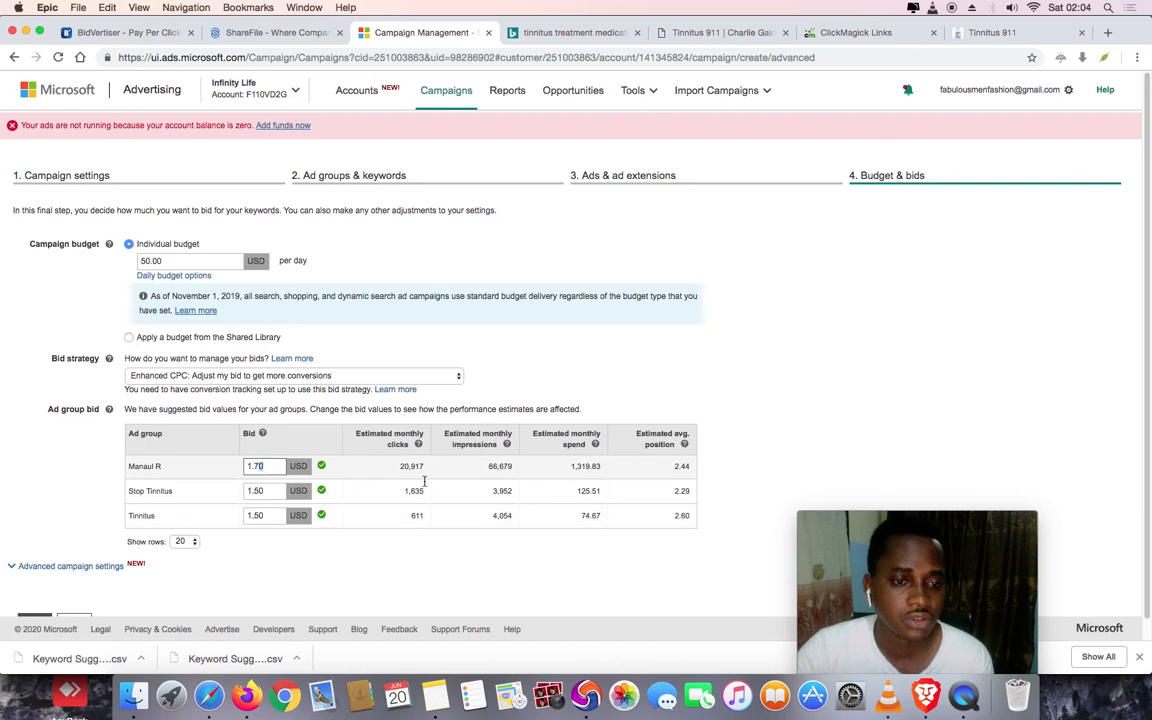
pyautogui.write('5')
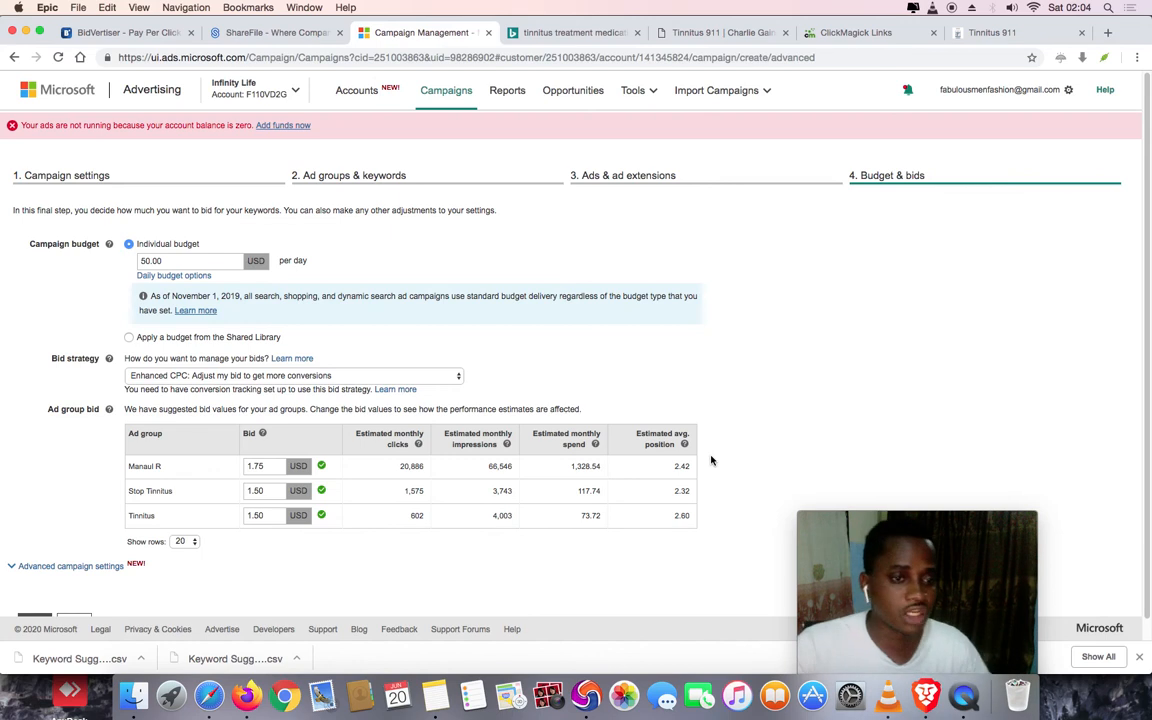
# Change the campaign's bid strategy to "Manual: Use the bid I set"
pyautogui.click(413, 378)
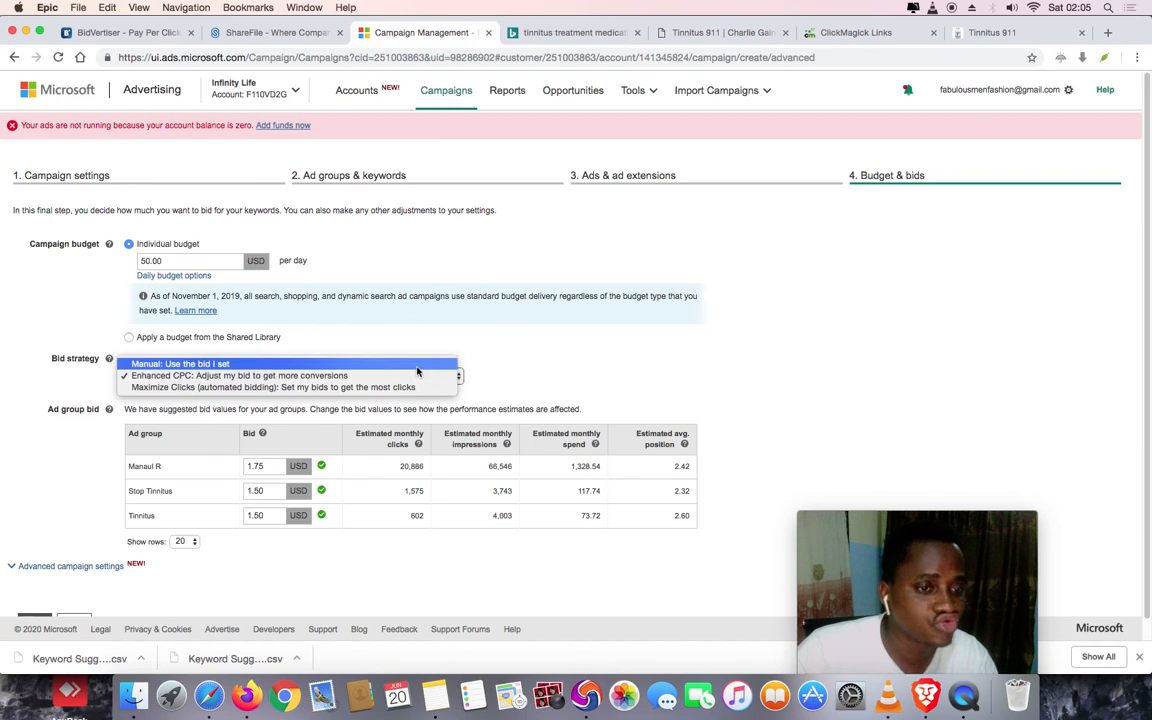
pyautogui.click(417, 366)
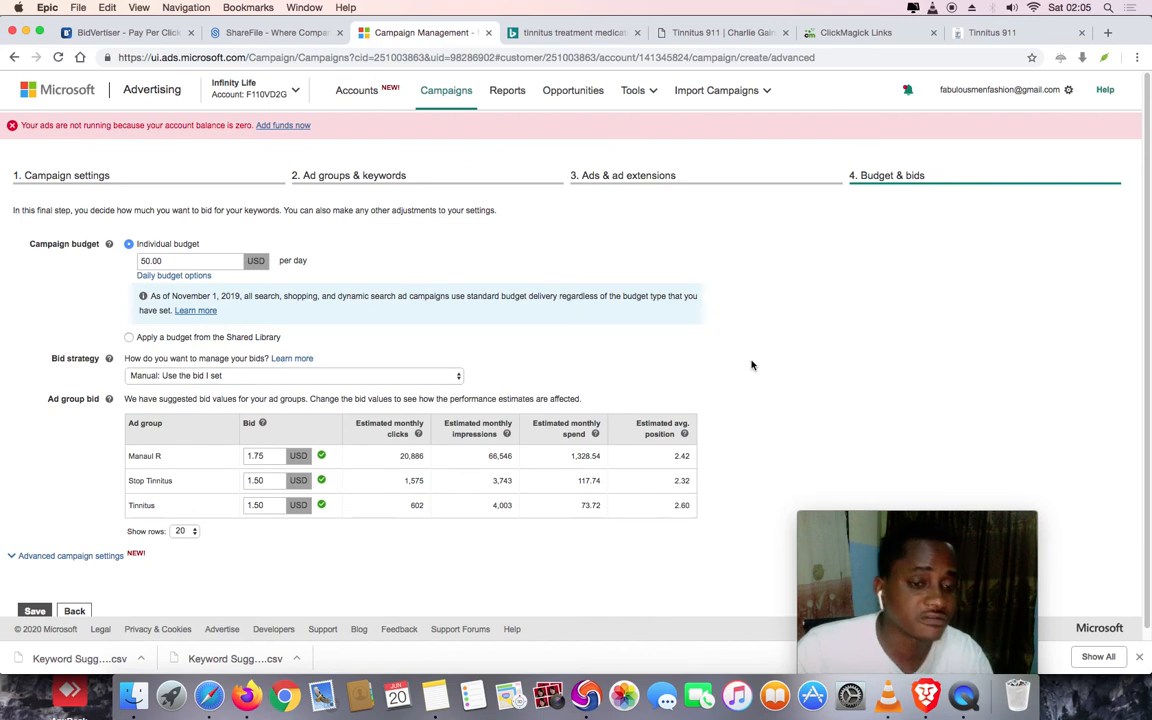
pyautogui.click(335, 375)
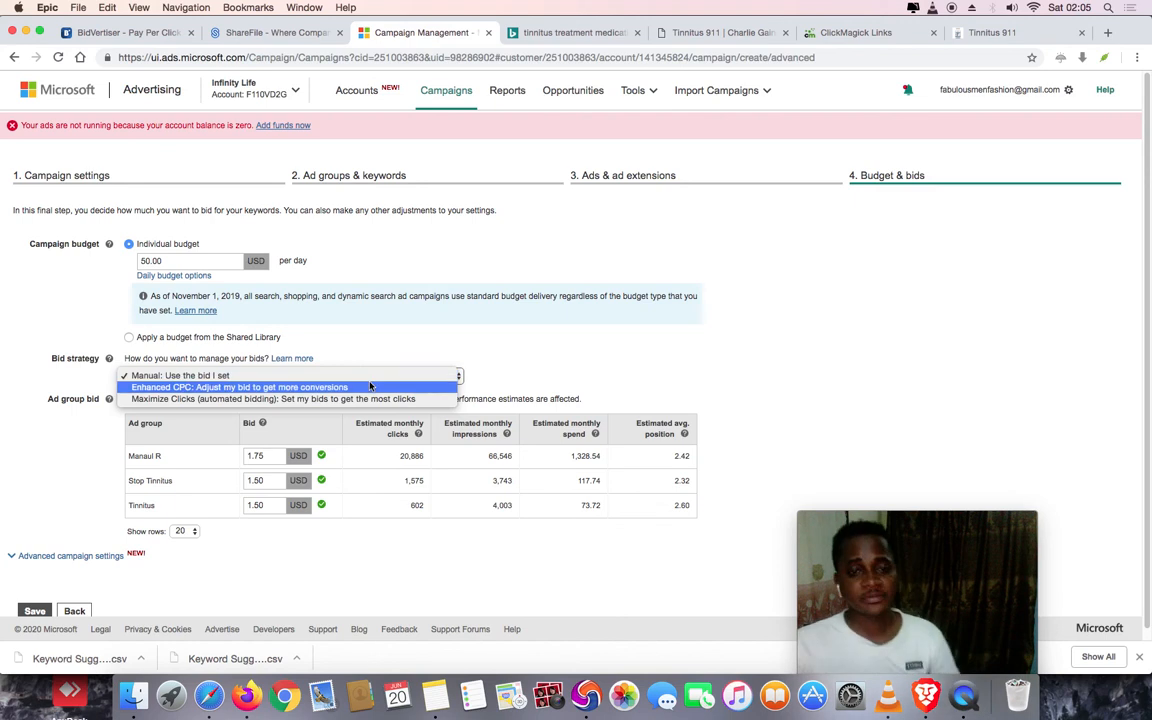
pyautogui.click(468, 358)
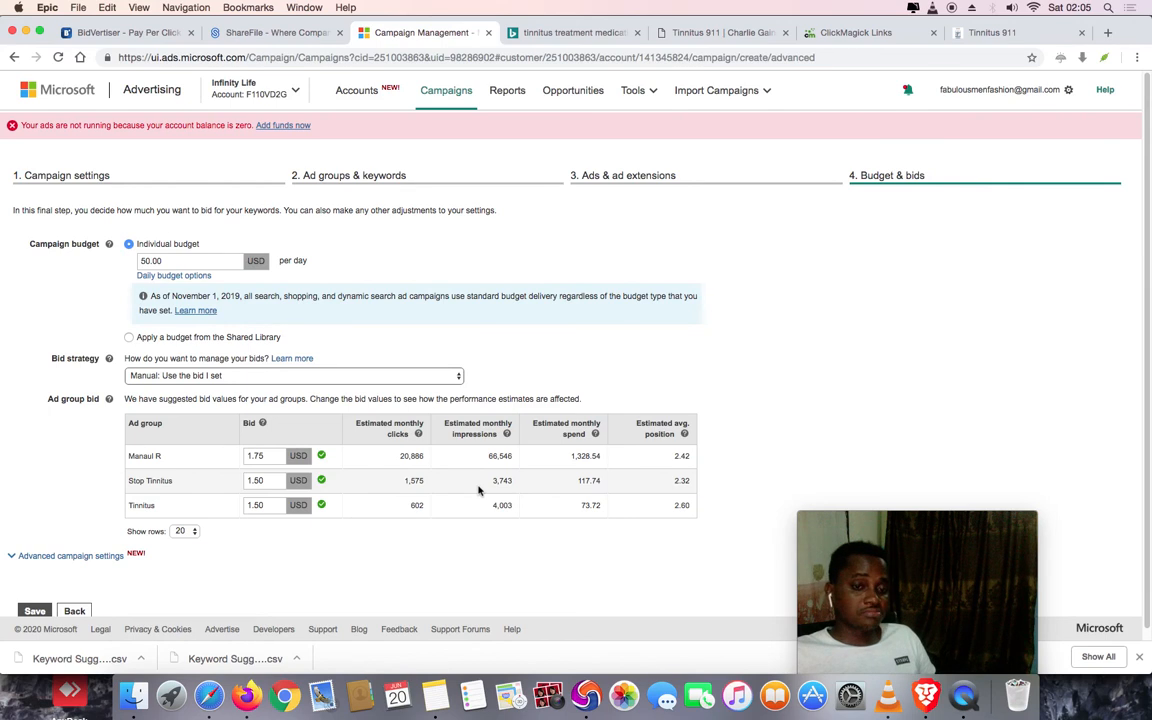
# Expand the advanced campaign settings to check the targeting options, and save the finished campaign
pyautogui.scroll(-1, 316, 597)
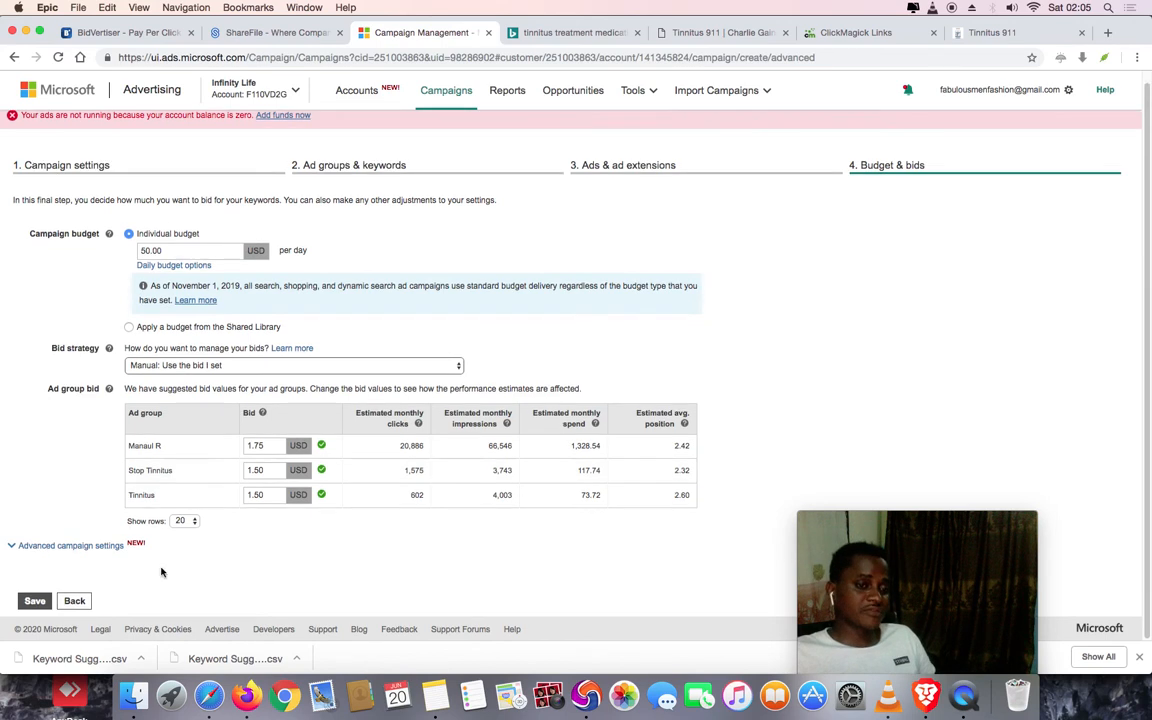
pyautogui.click(116, 546)
pyautogui.scroll(-2, 175, 548)
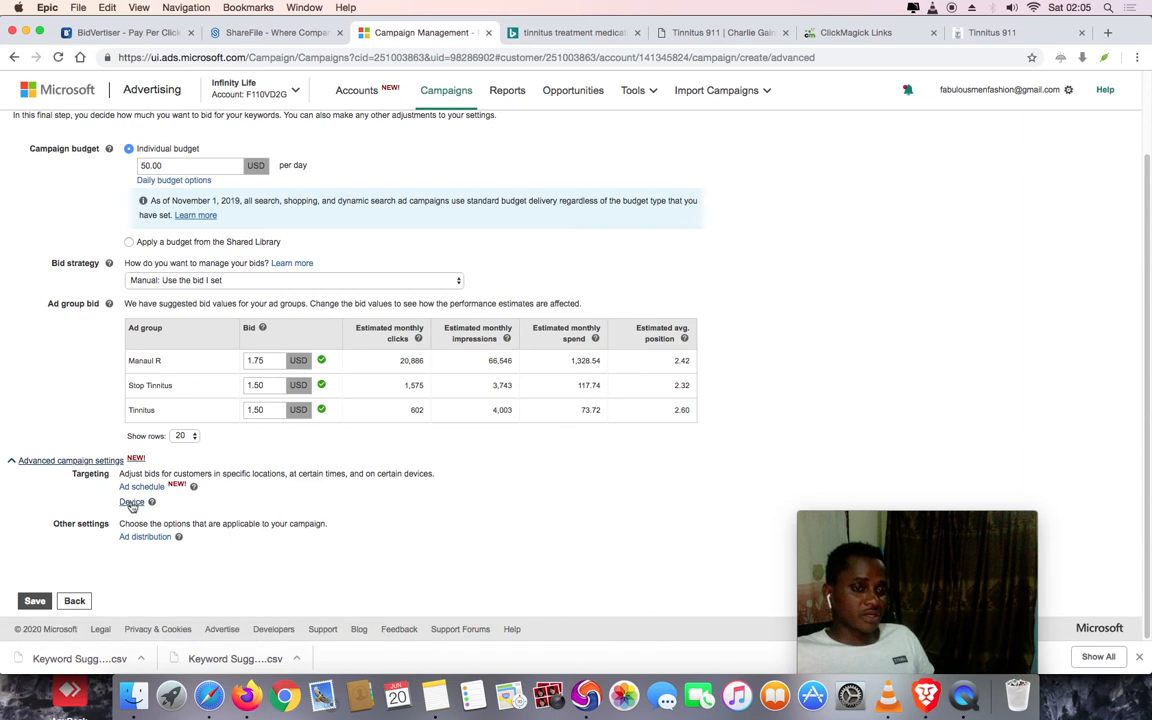
pyautogui.click(33, 603)
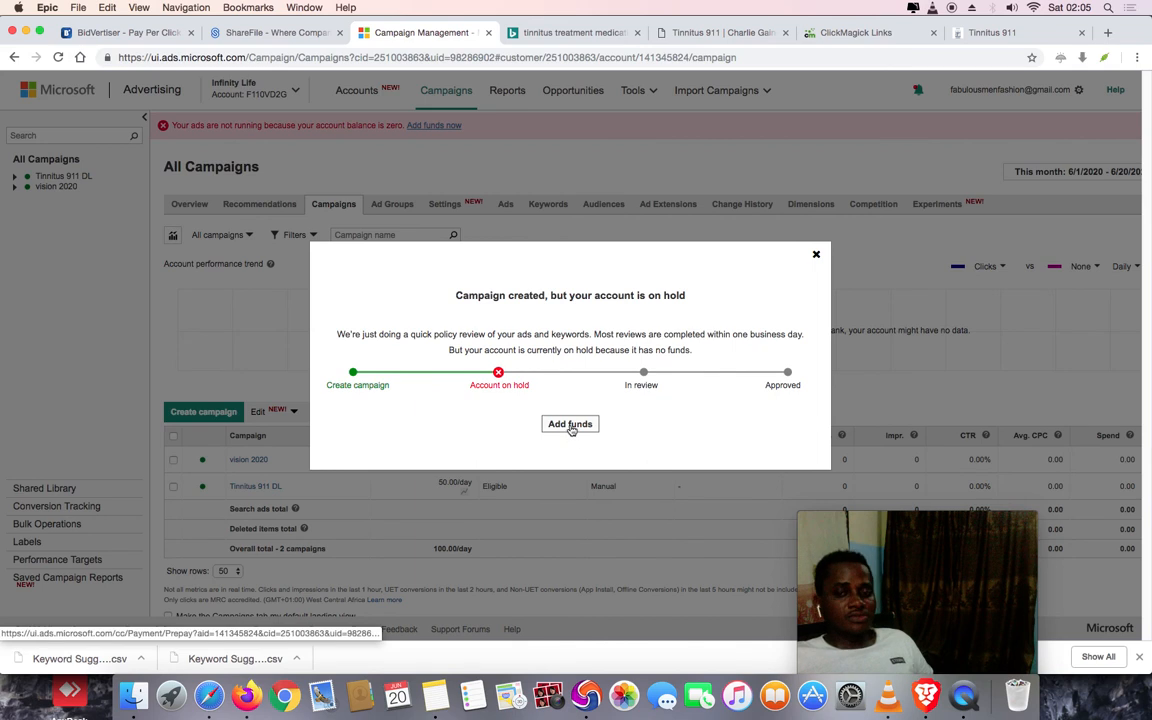
# Dismiss the account-on-hold notice and highlight the ?subid={clickid} part of the Tinnitus 911 tracking link's primary URL in ClickMagick
pyautogui.click(816, 254)
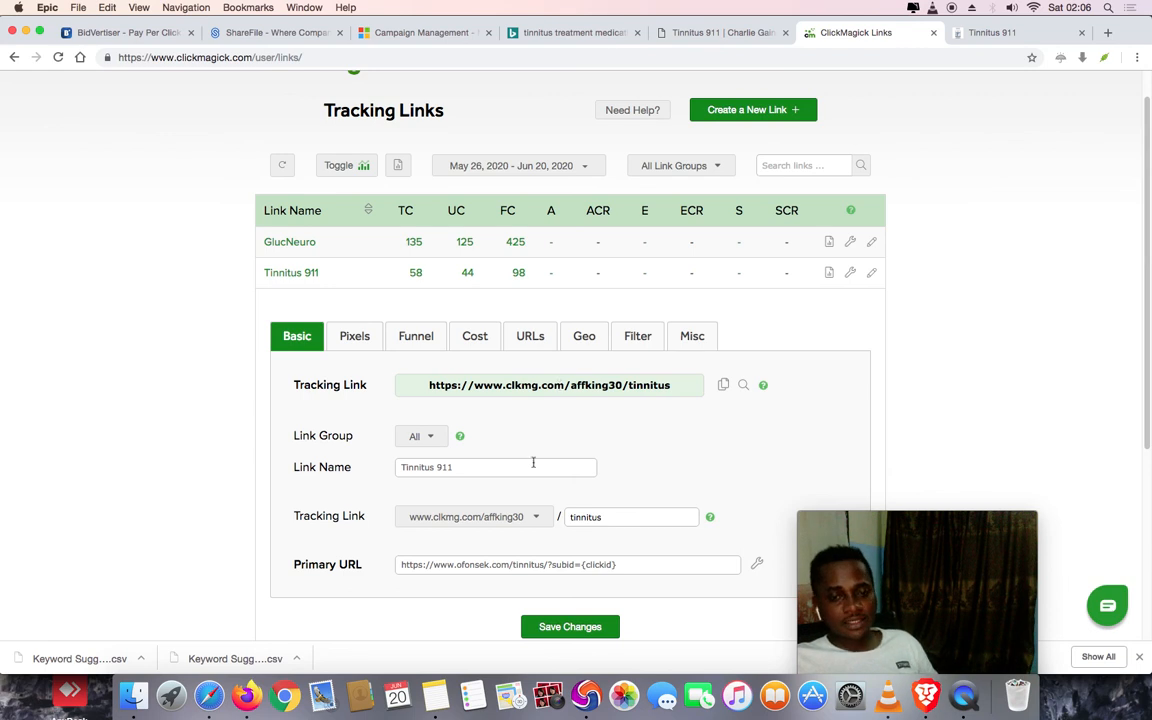
pyautogui.moveTo(633, 563); pyautogui.dragTo(549, 565)
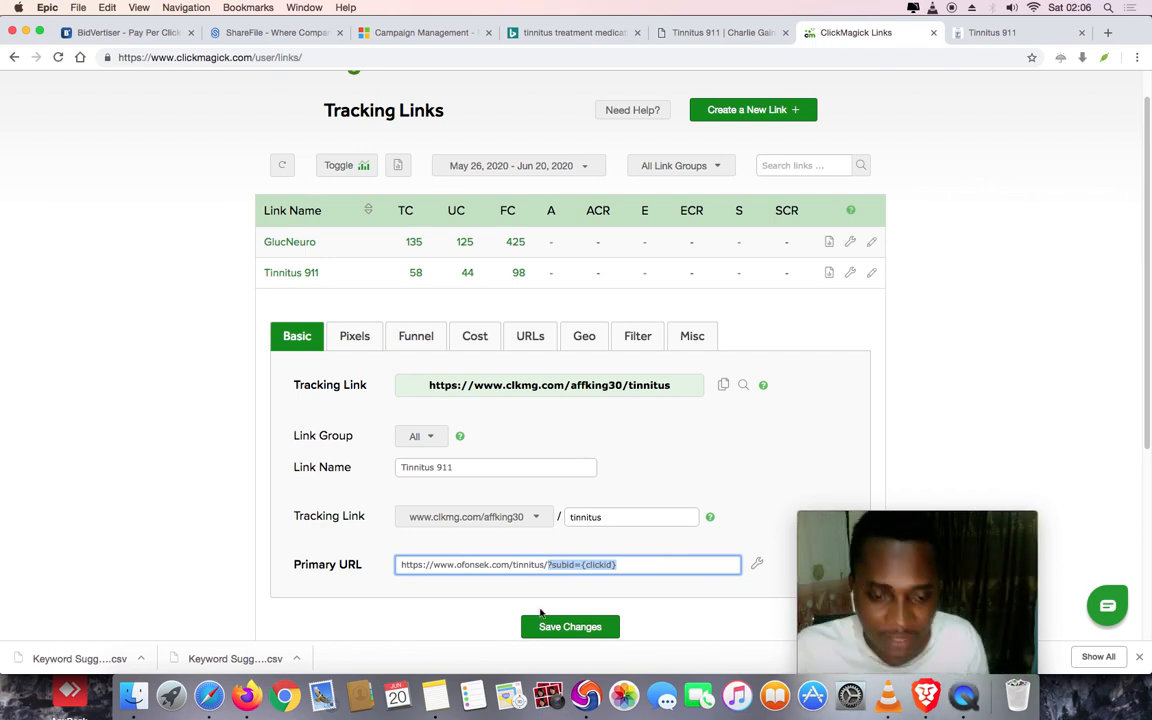
# Switch to Notes and open the June 9 note that holds the Tinnitus tracking URL with its {keyword} and {AdID} tokens
pyautogui.click(434, 693)
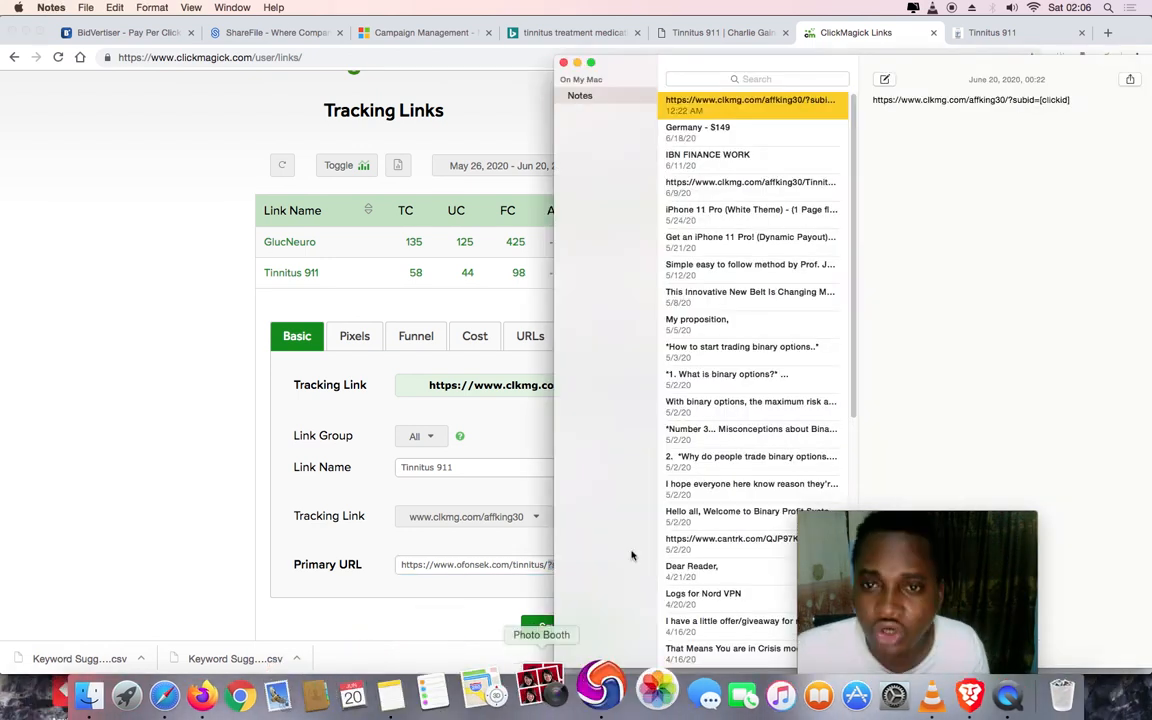
pyautogui.moveTo(674, 77); pyautogui.dragTo(252, 66)
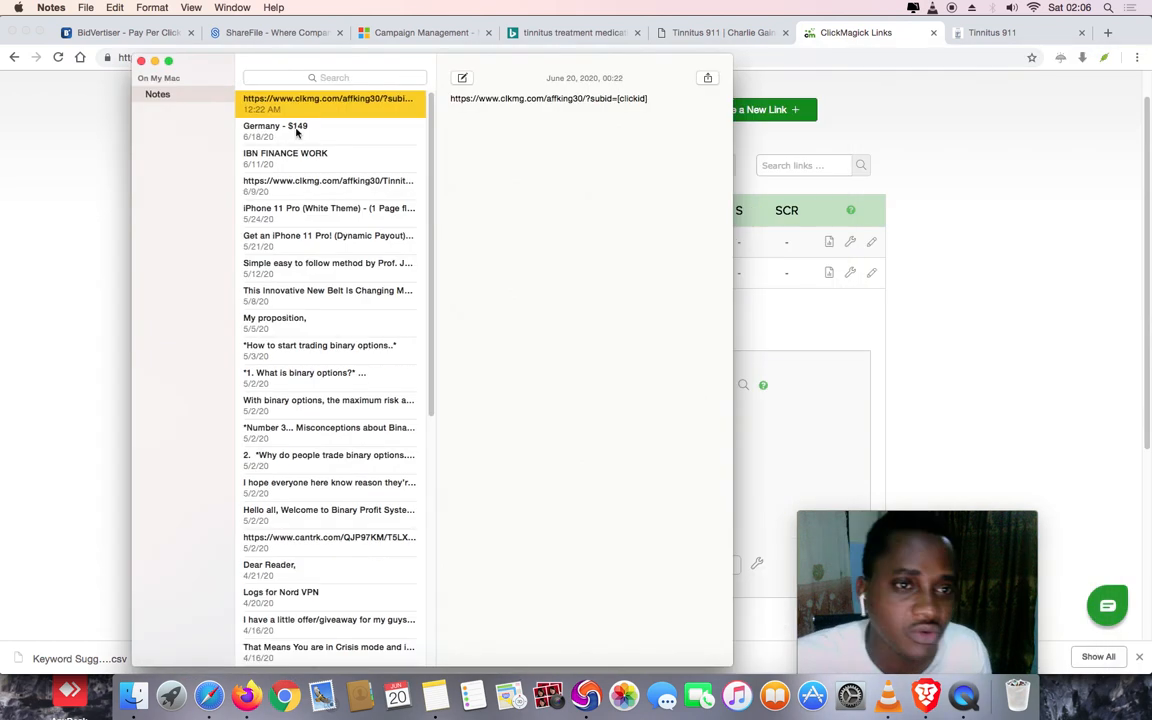
pyautogui.click(348, 187)
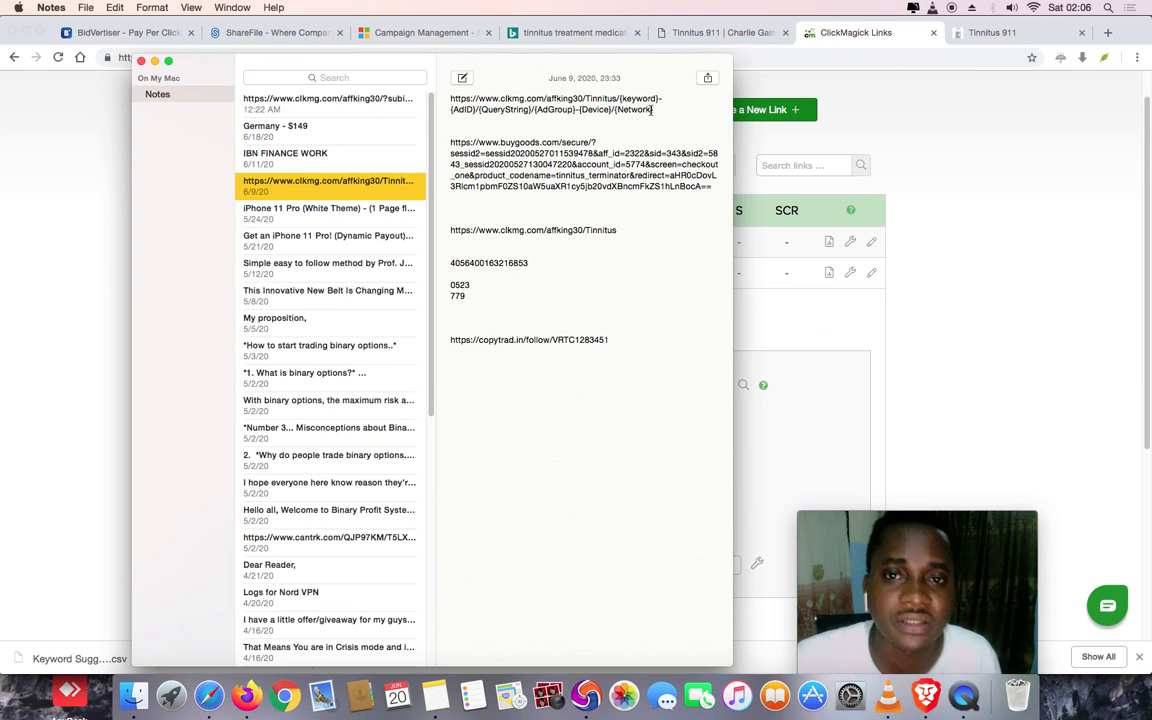
# Copy the tokenized tracking URL from the start of the note to its end, and widen the note window
pyautogui.moveTo(662, 109); pyautogui.dragTo(447, 95)
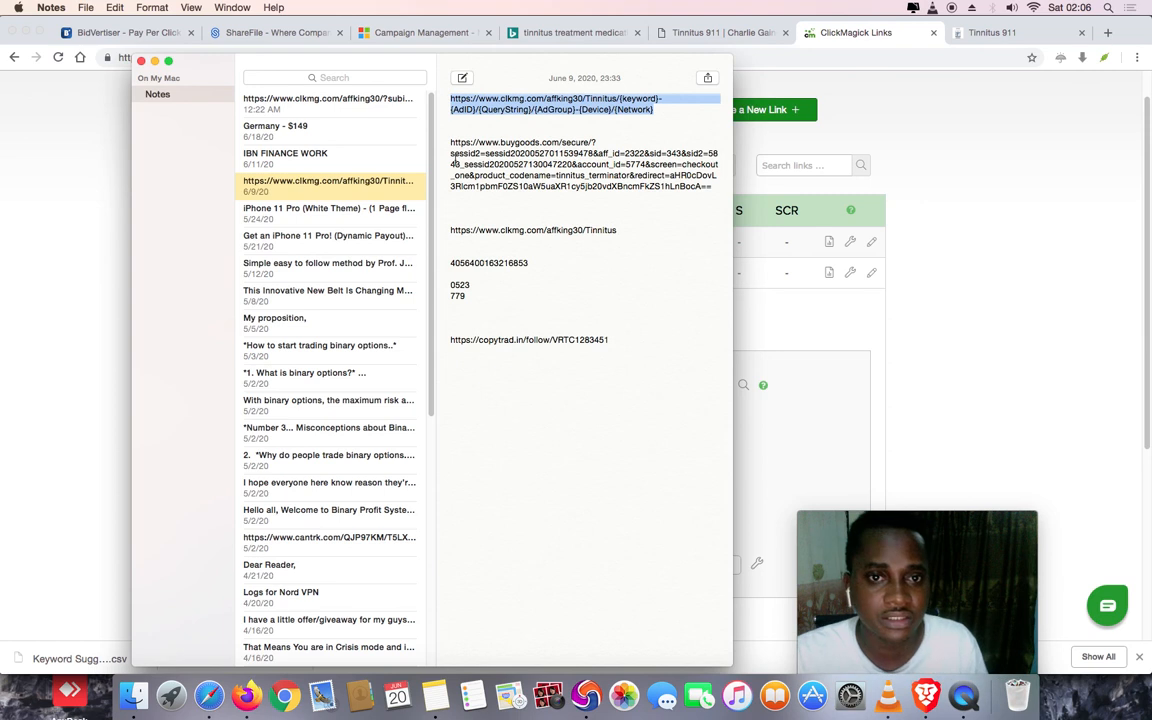
pyautogui.press('super+c')
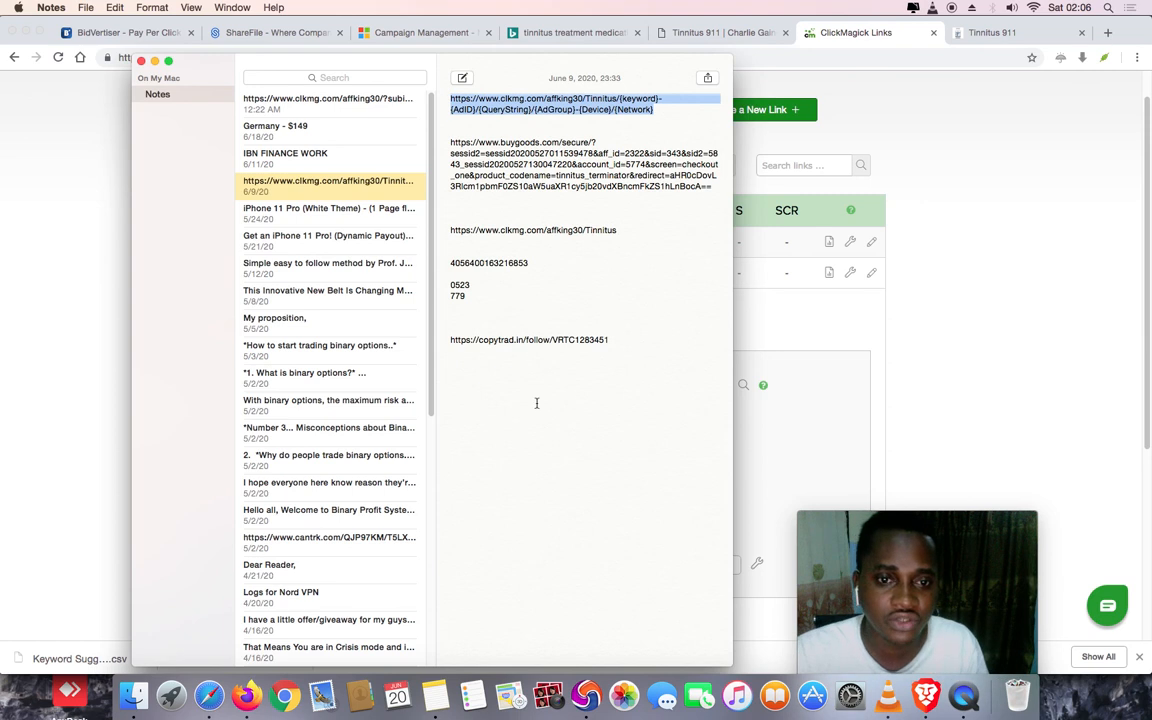
pyautogui.click(540, 398)
pyautogui.press('Return')
pyautogui.press('Return')
pyautogui.press('Return')
pyautogui.press('Return')
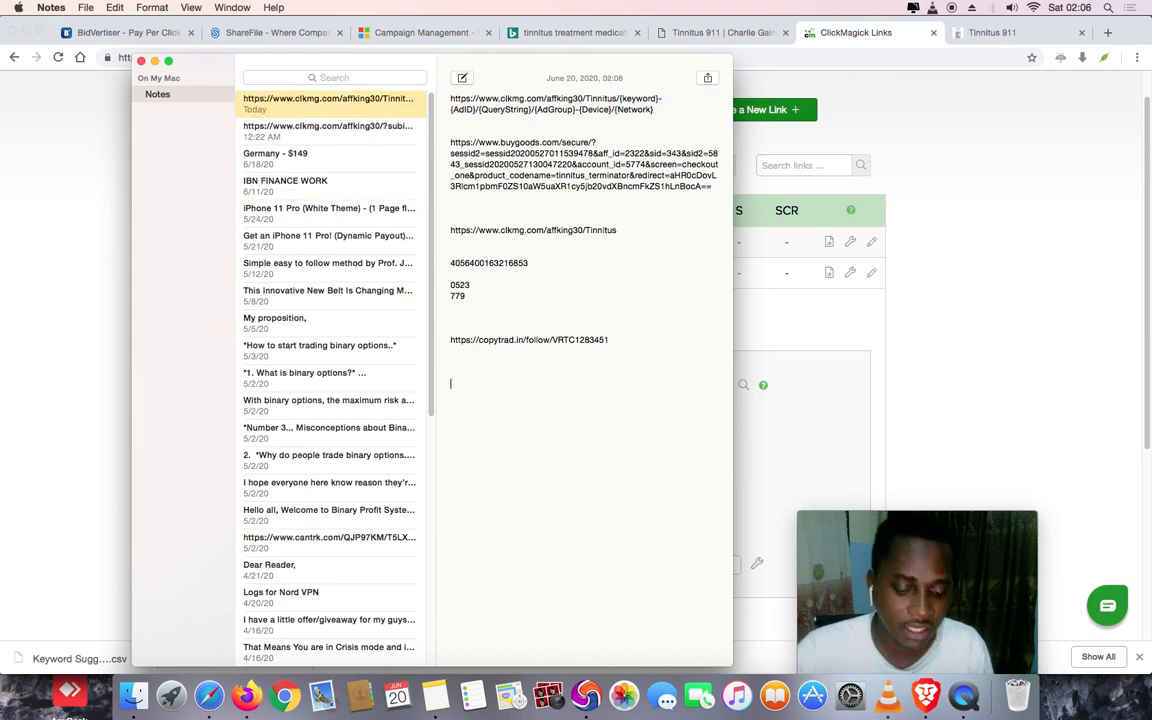
pyautogui.press('super+v')
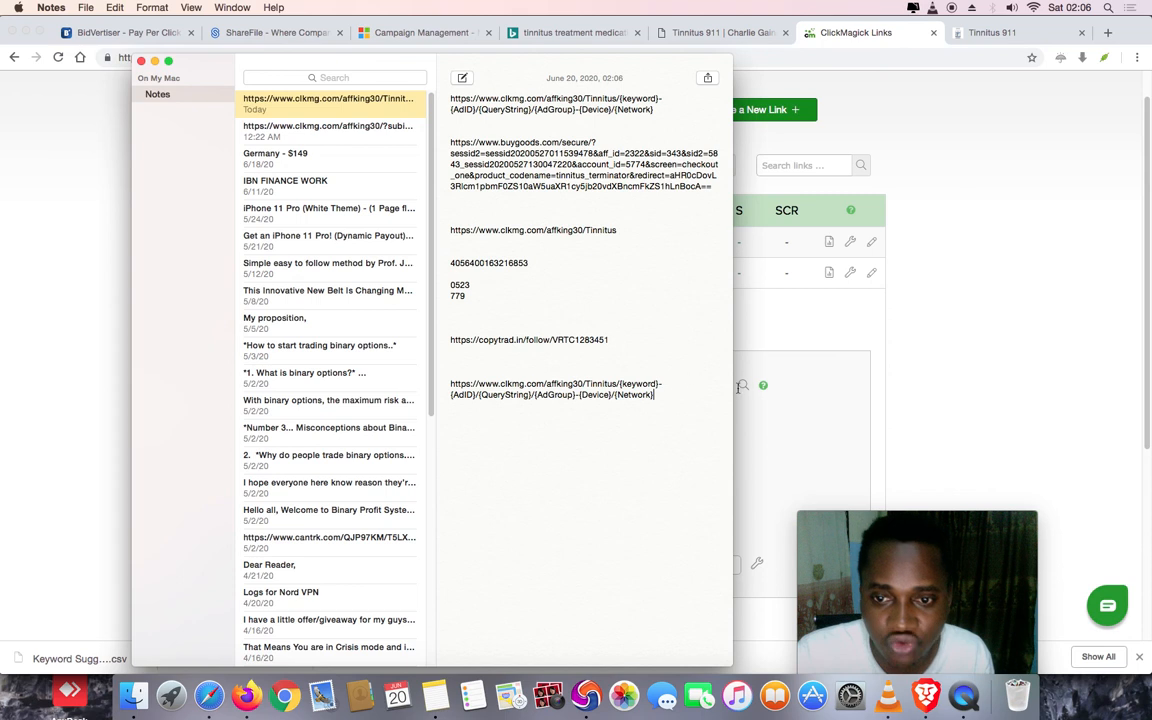
pyautogui.moveTo(734, 389); pyautogui.dragTo(770, 390)
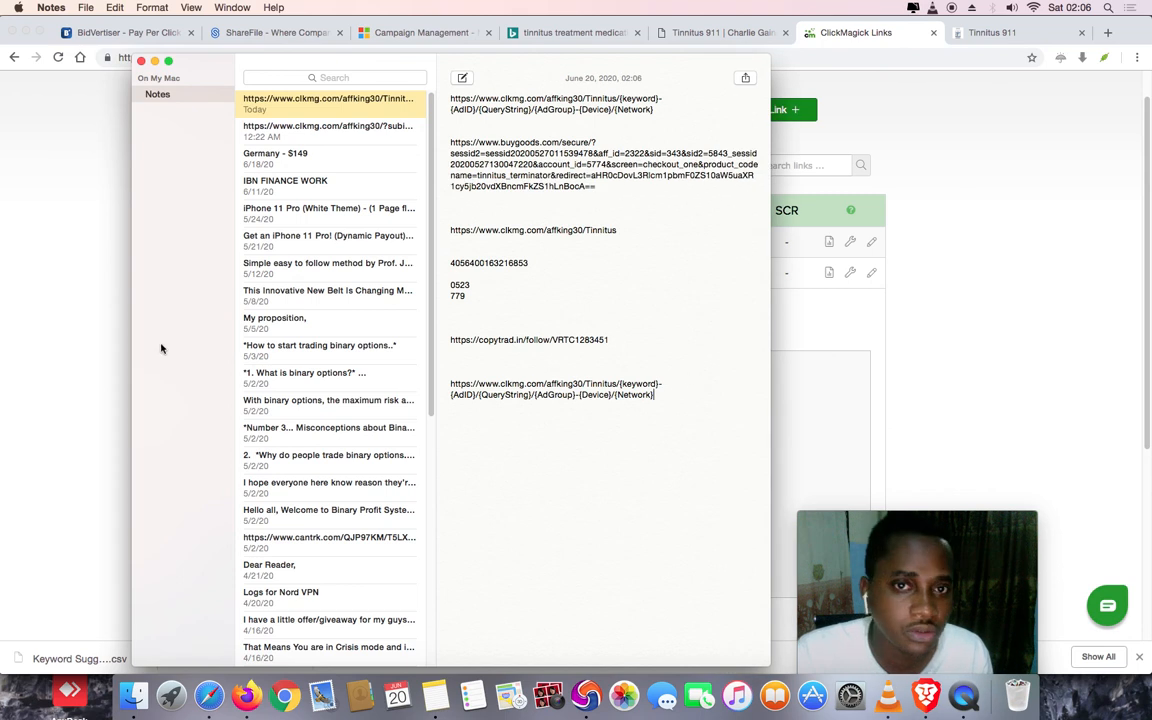
pyautogui.moveTo(132, 318); pyautogui.dragTo(30, 320)
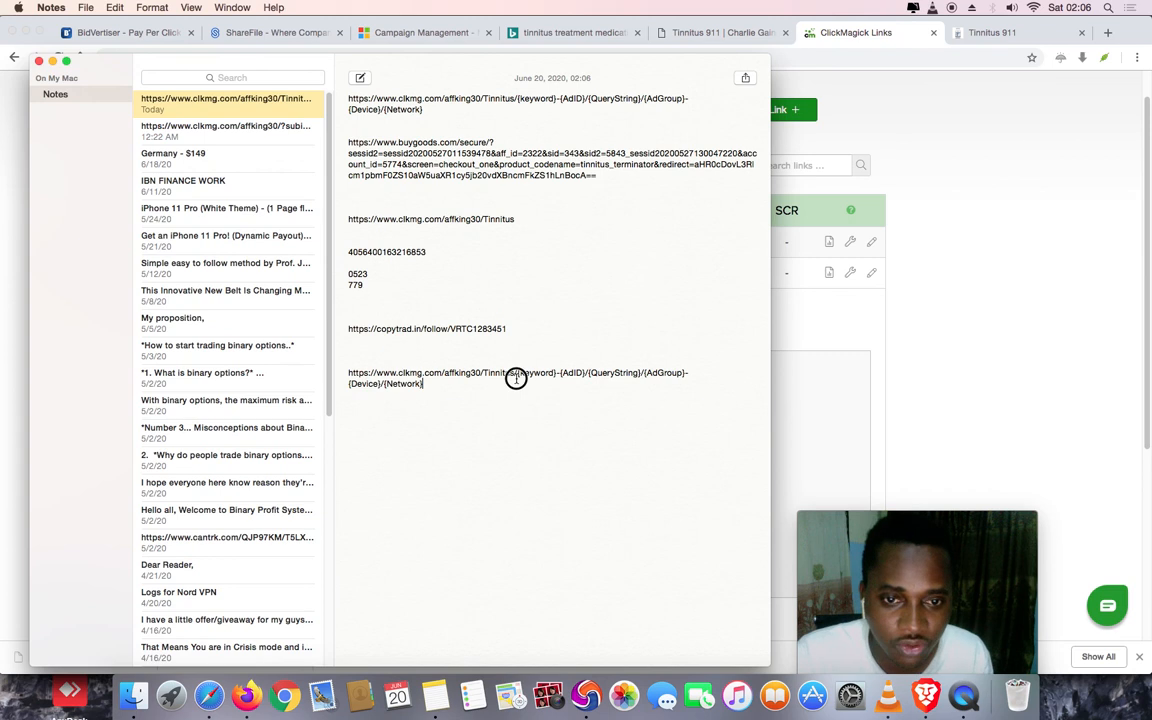
# Make the {keyword} token bold in the copied tracking URL at the end of the note
pyautogui.moveTo(514, 380); pyautogui.dragTo(557, 378)
pyautogui.click(518, 374)
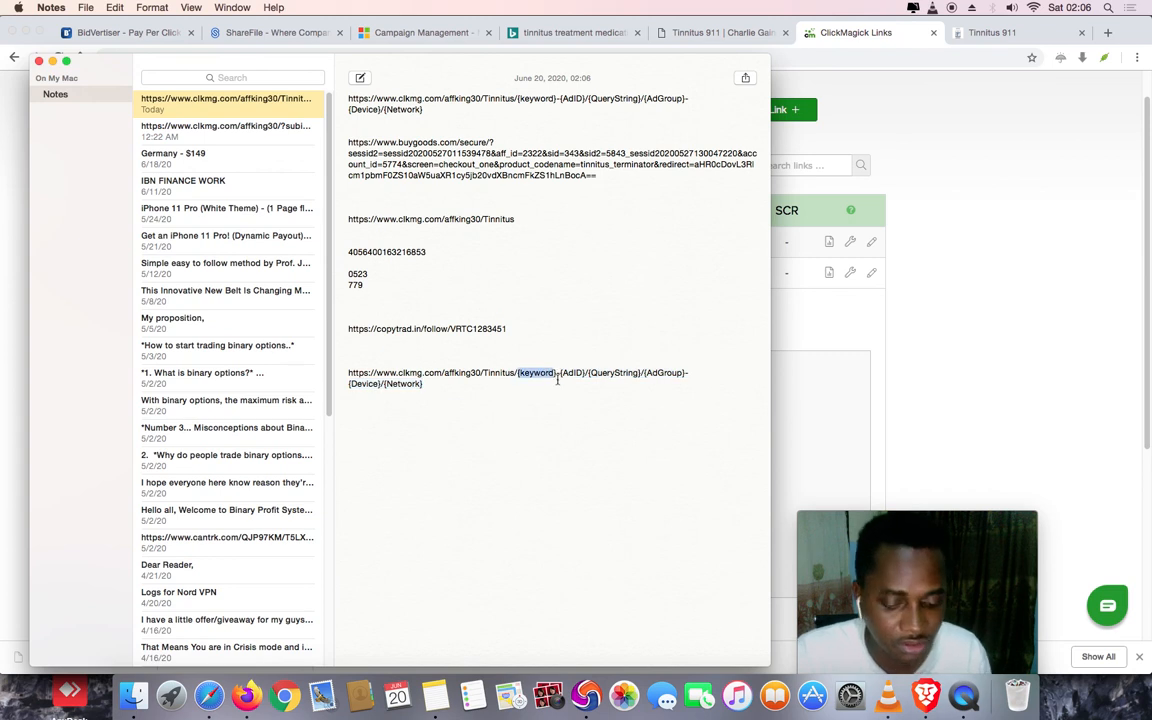
pyautogui.press('super+b')
pyautogui.click(559, 376)
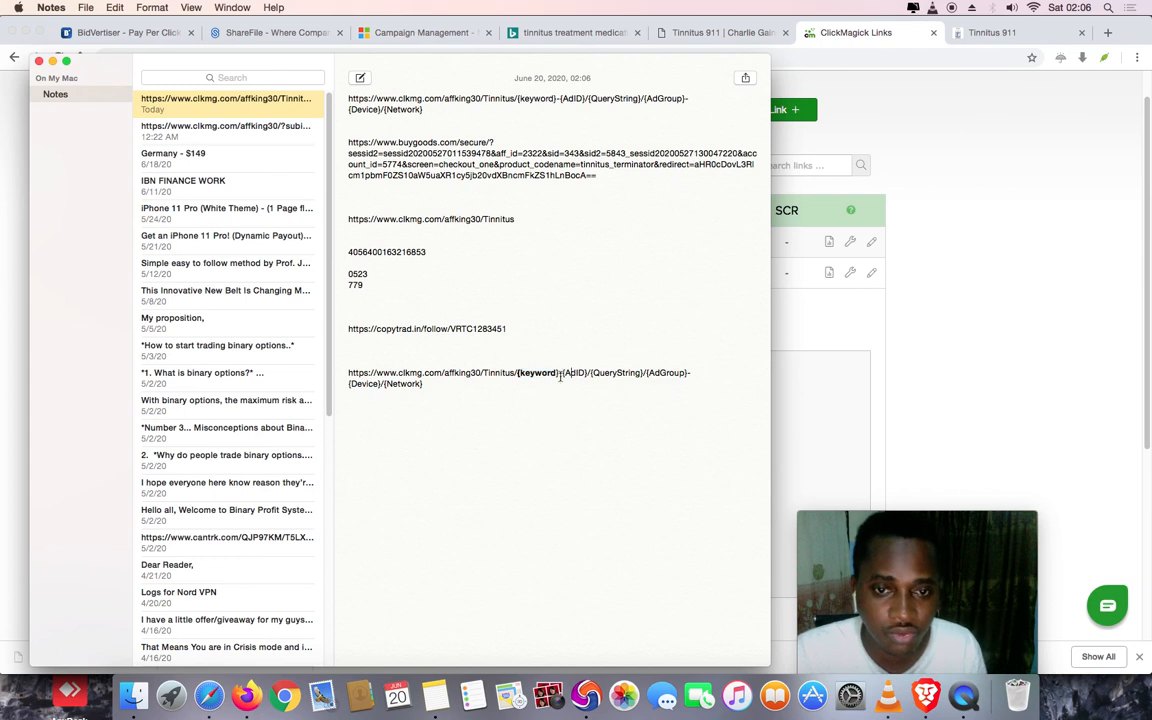
pyautogui.moveTo(560, 376); pyautogui.dragTo(517, 374)
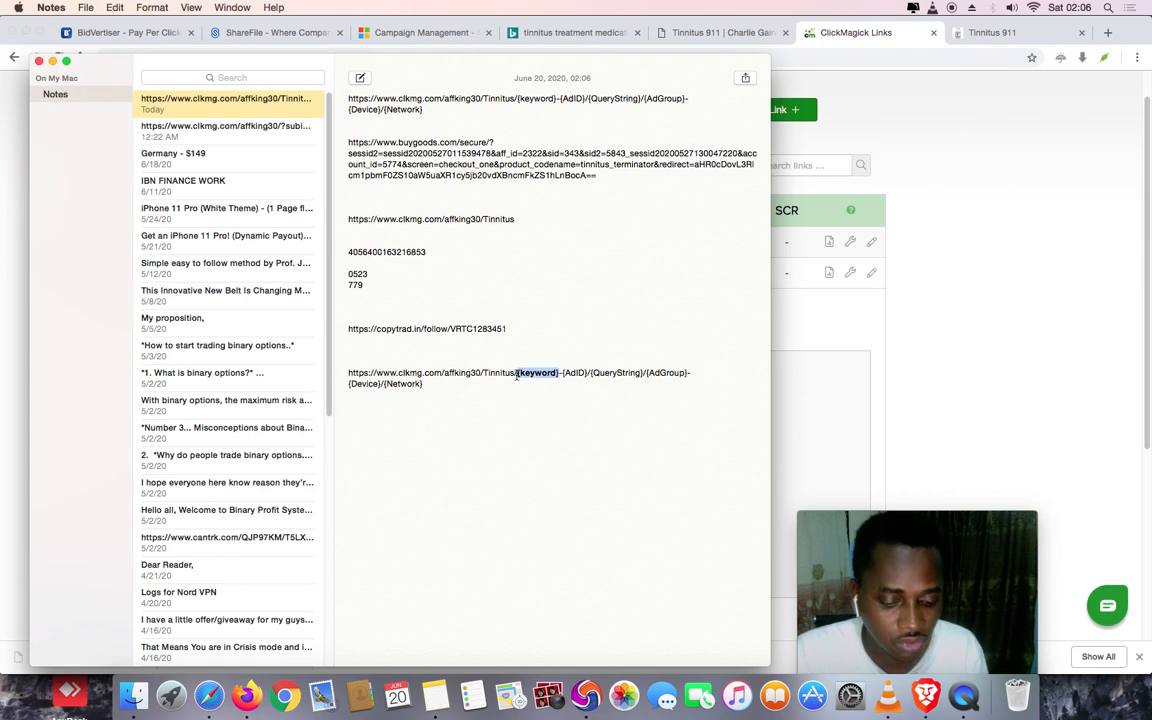
pyautogui.press('super+b')
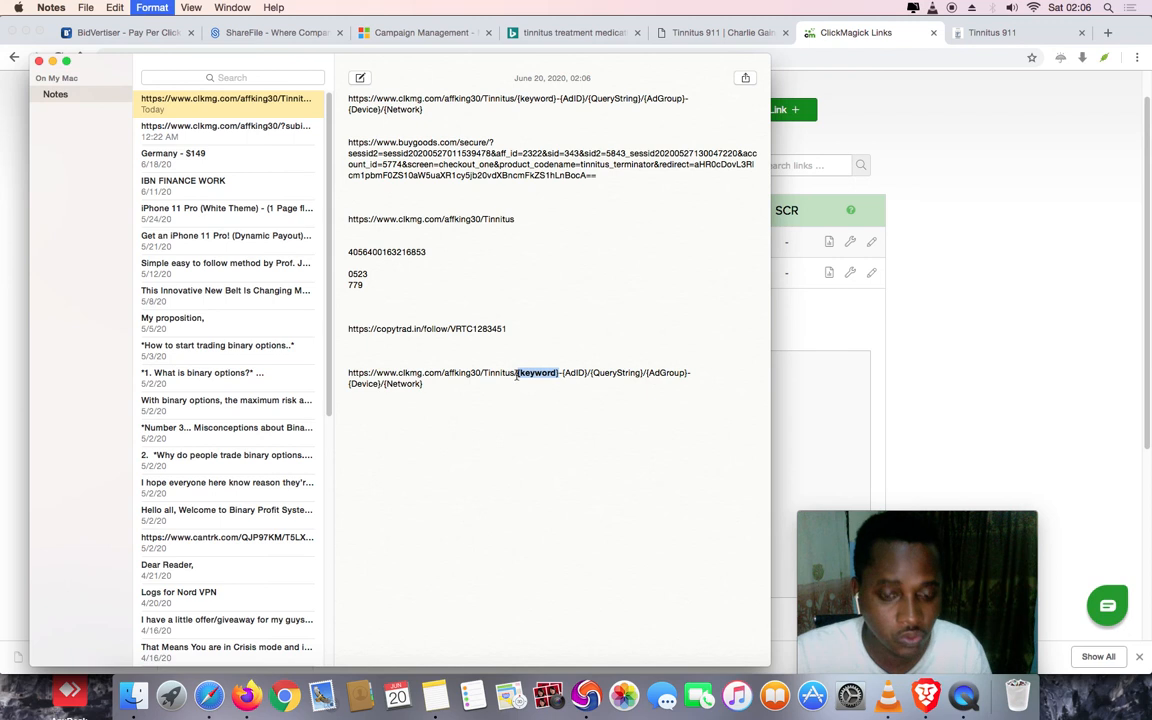
pyautogui.press('super+b')
pyautogui.click(556, 403)
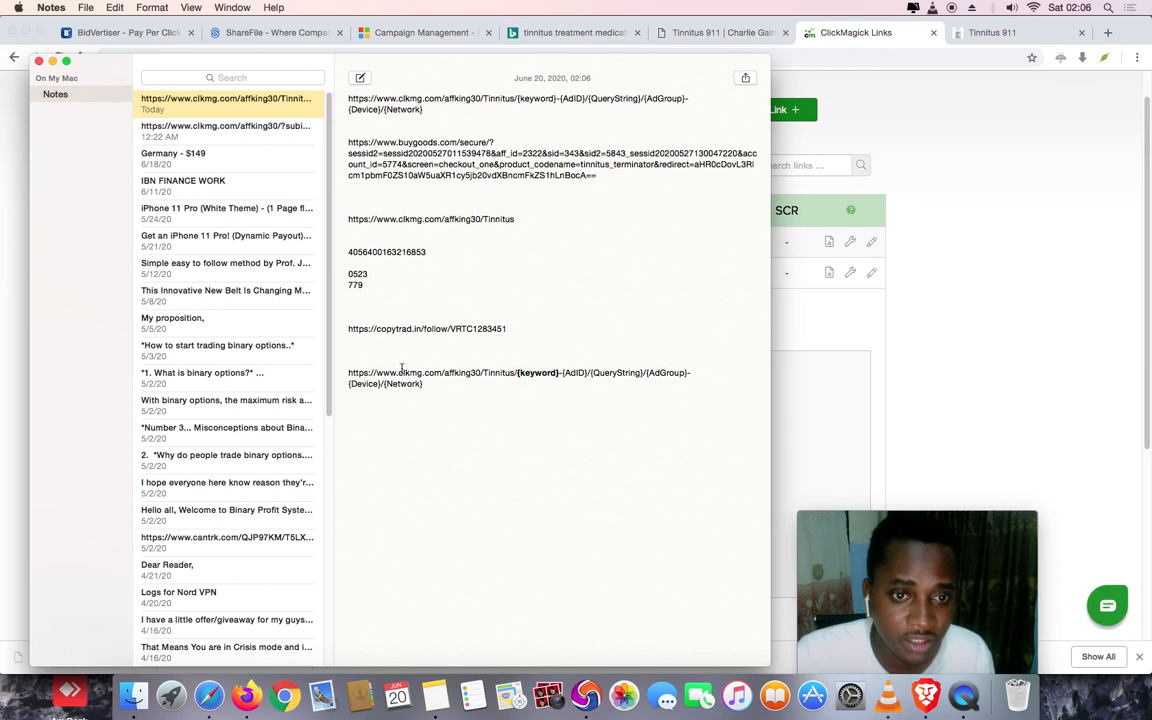
# Highlight the {AdID} token in the copied tracking URL and make the {QueryString} token bold
pyautogui.moveTo(349, 373); pyautogui.dragTo(588, 377)
pyautogui.click(564, 373)
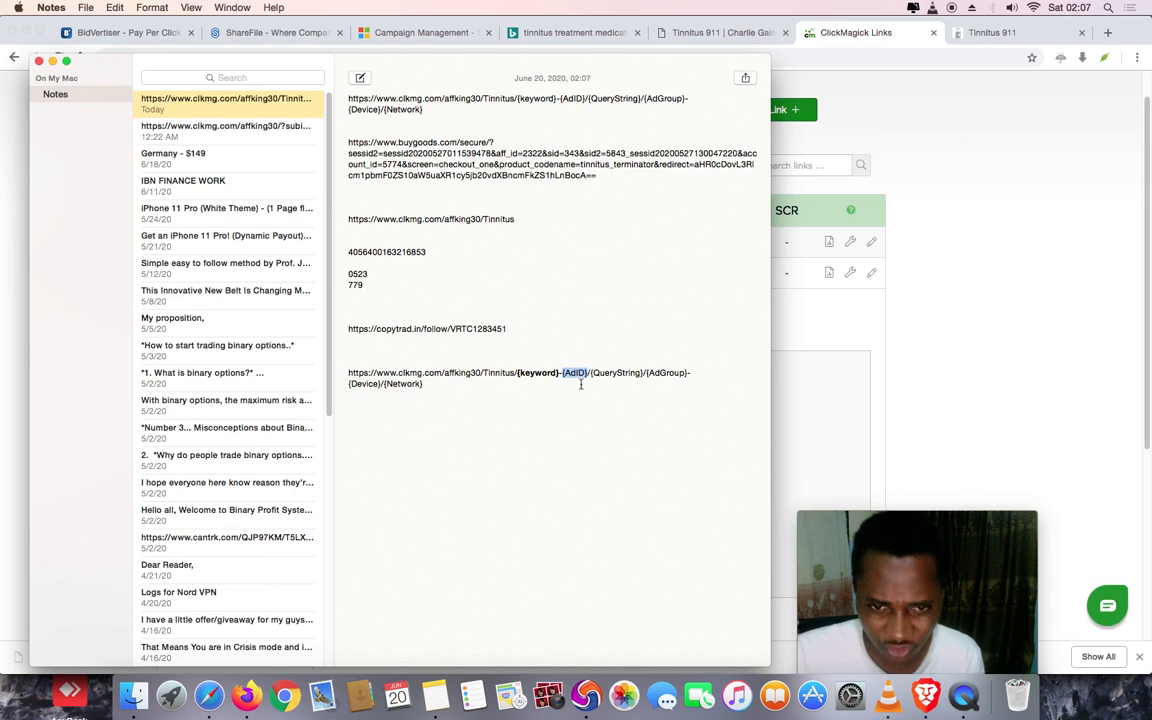
pyautogui.click(578, 374)
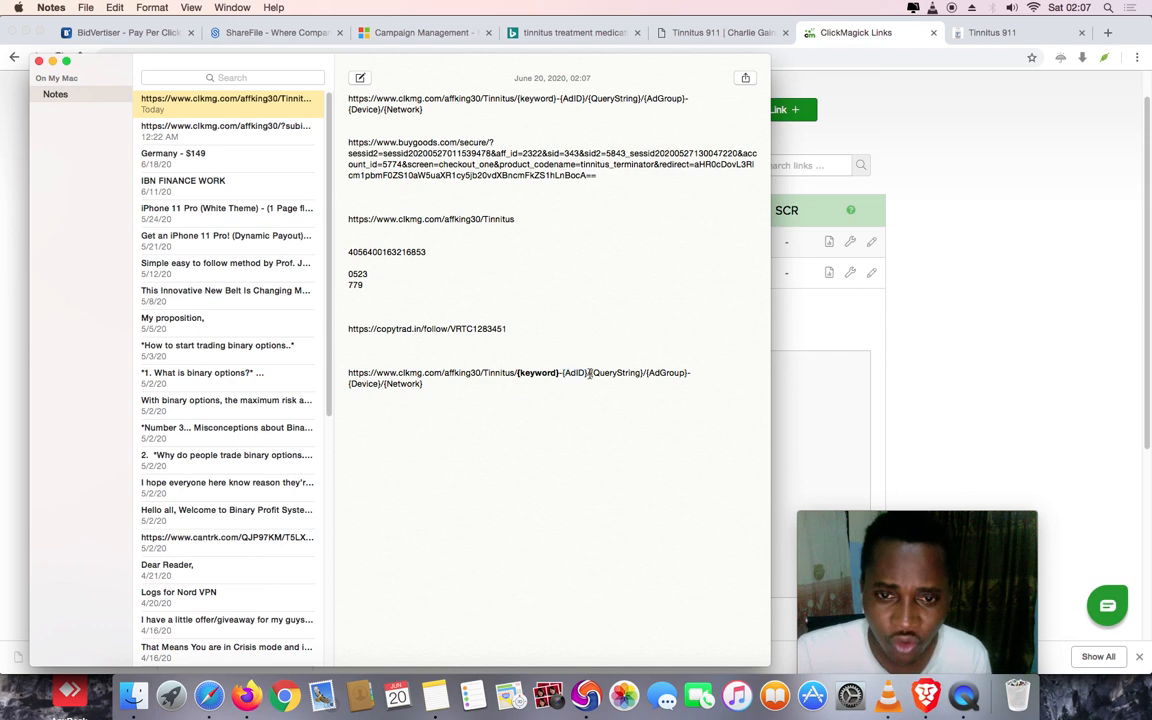
pyautogui.moveTo(591, 374); pyautogui.dragTo(644, 373)
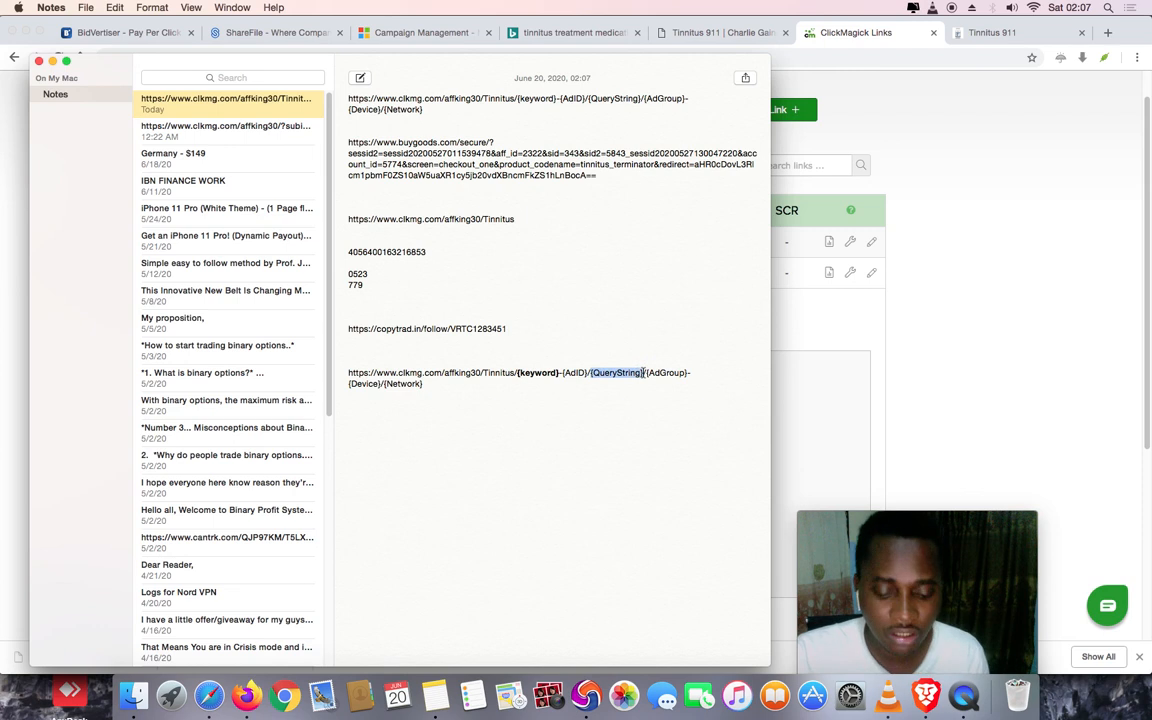
pyautogui.press('super+b')
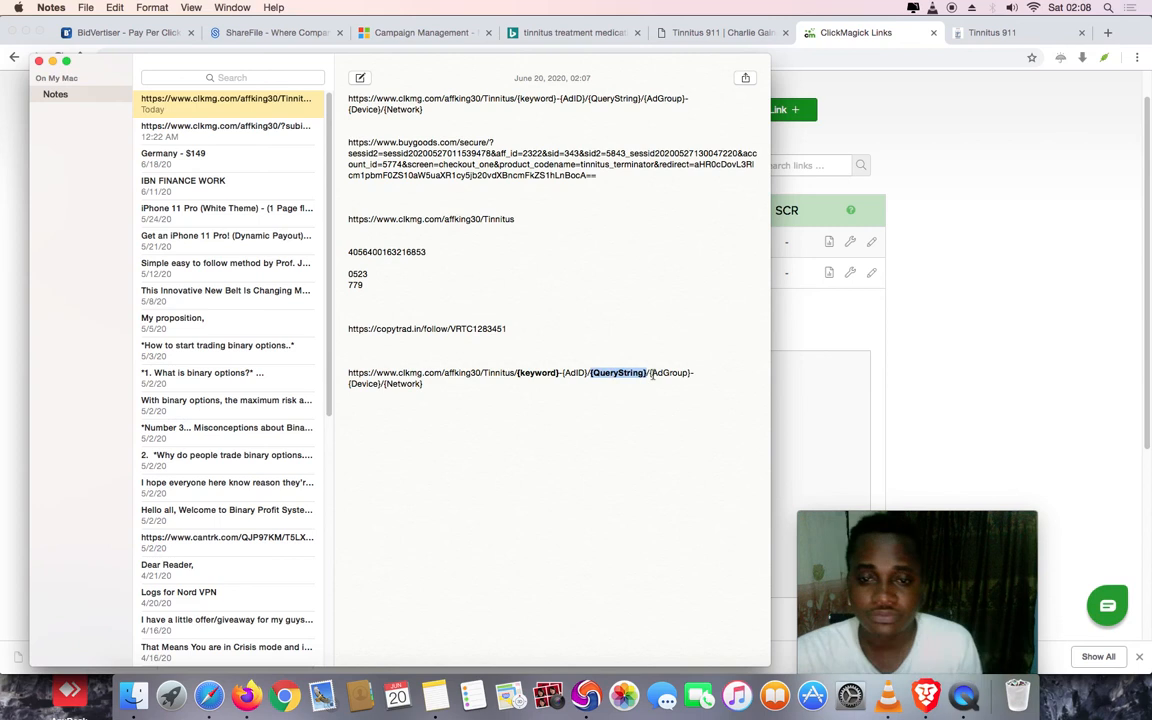
# Go over the {AdGroup}, {Device} and {Network} tokens in the copied tracking URL
pyautogui.moveTo(650, 373); pyautogui.dragTo(690, 373)
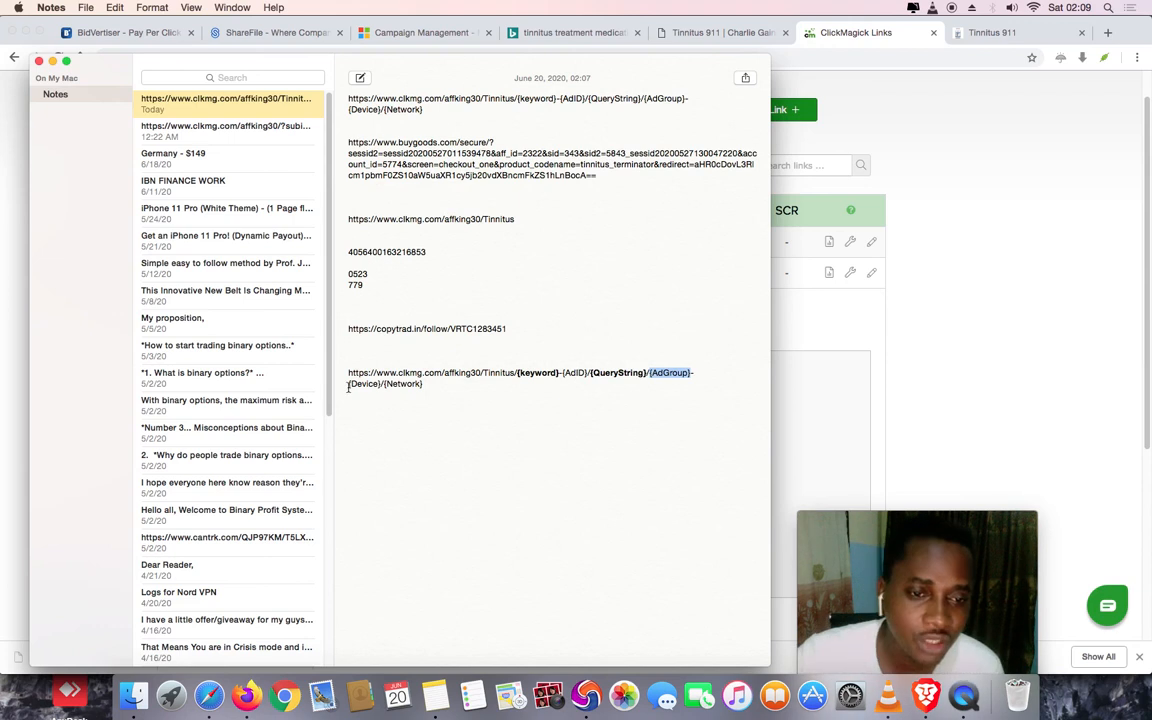
pyautogui.moveTo(349, 385); pyautogui.dragTo(381, 386)
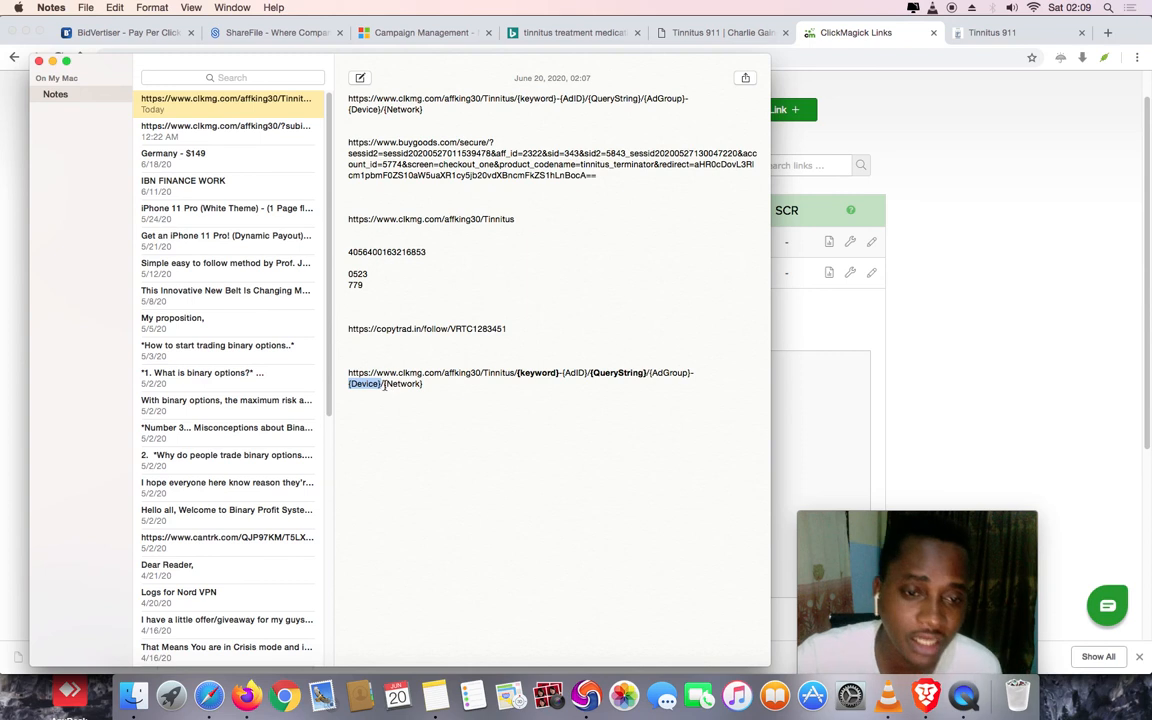
pyautogui.moveTo(386, 386); pyautogui.dragTo(423, 388)
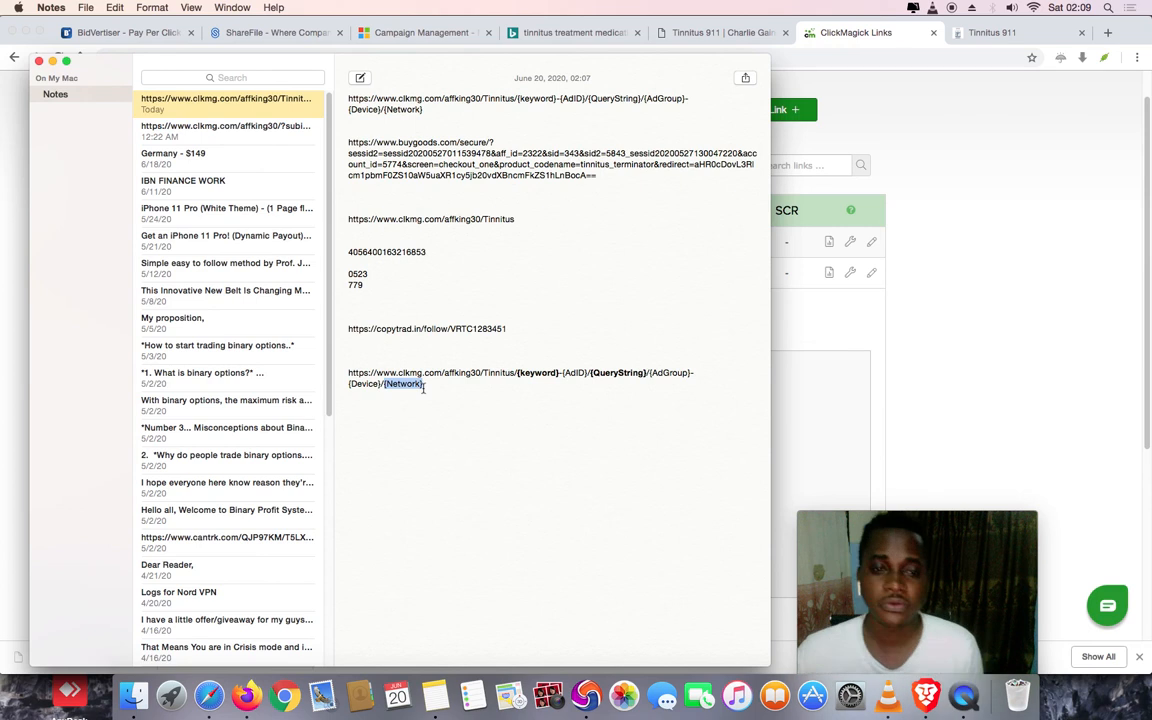
# Return to ClickMagick, open the Tinnitus DL CaseStudy link's settings and copy its tracking link
pyautogui.click(923, 291)
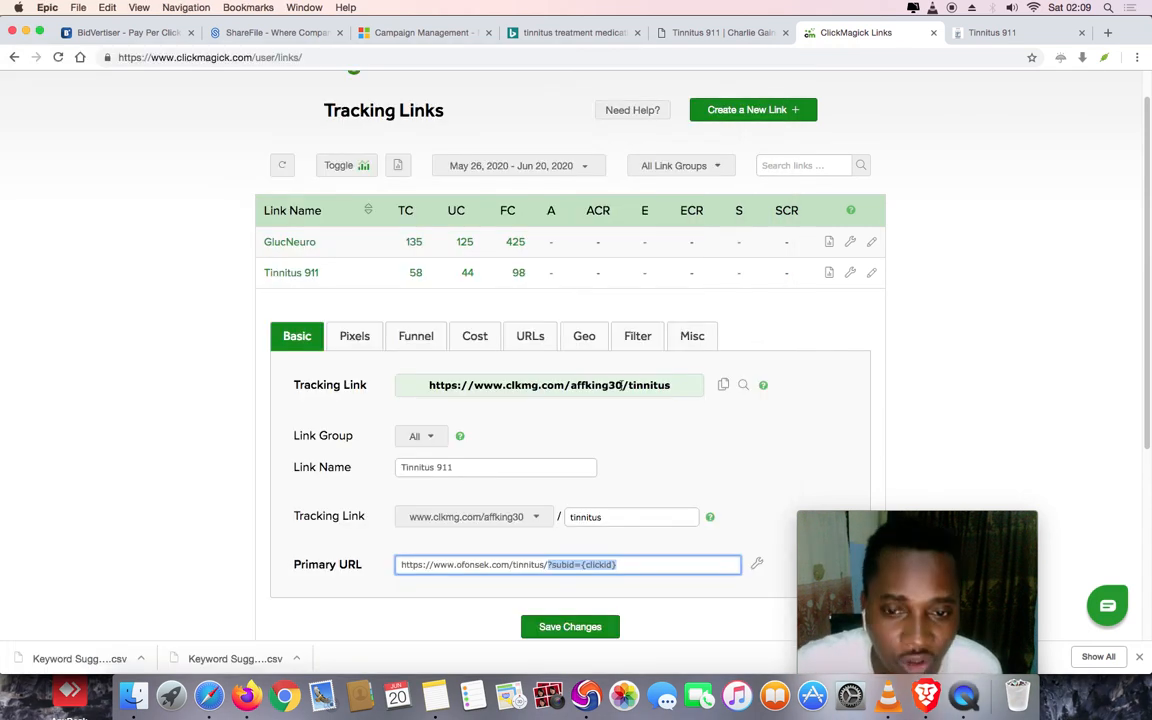
pyautogui.click(352, 278)
pyautogui.scroll(-5, 375, 373)
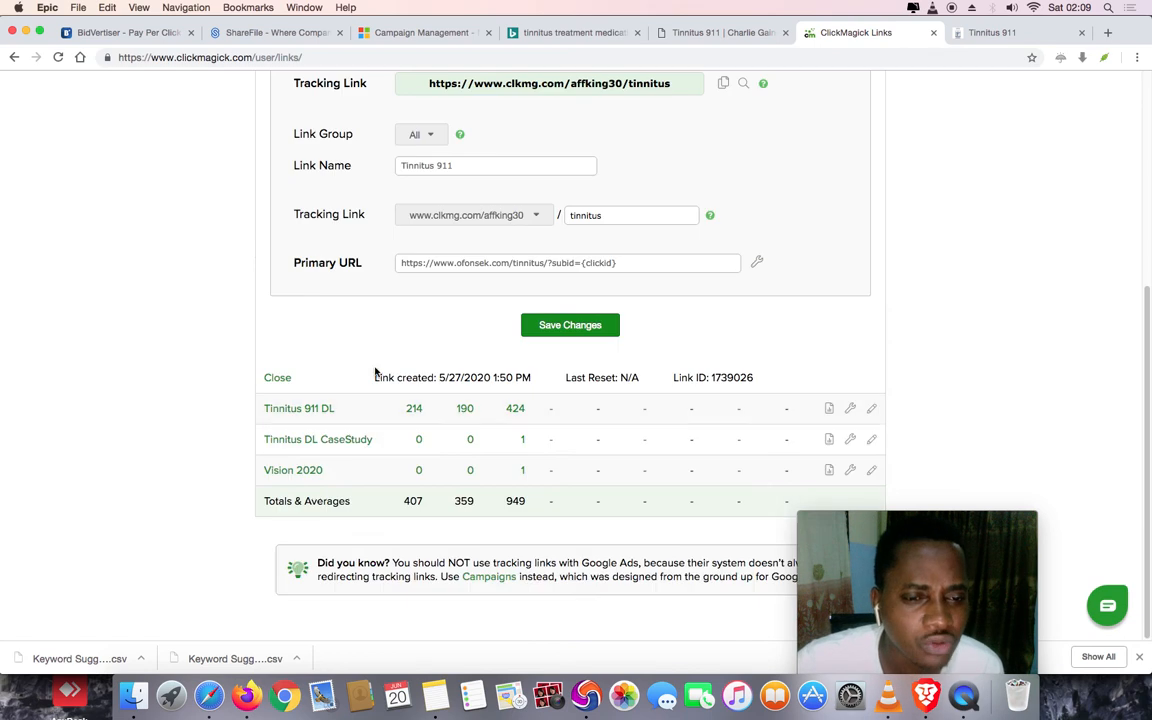
pyautogui.click(369, 442)
pyautogui.scroll(-2, 385, 452)
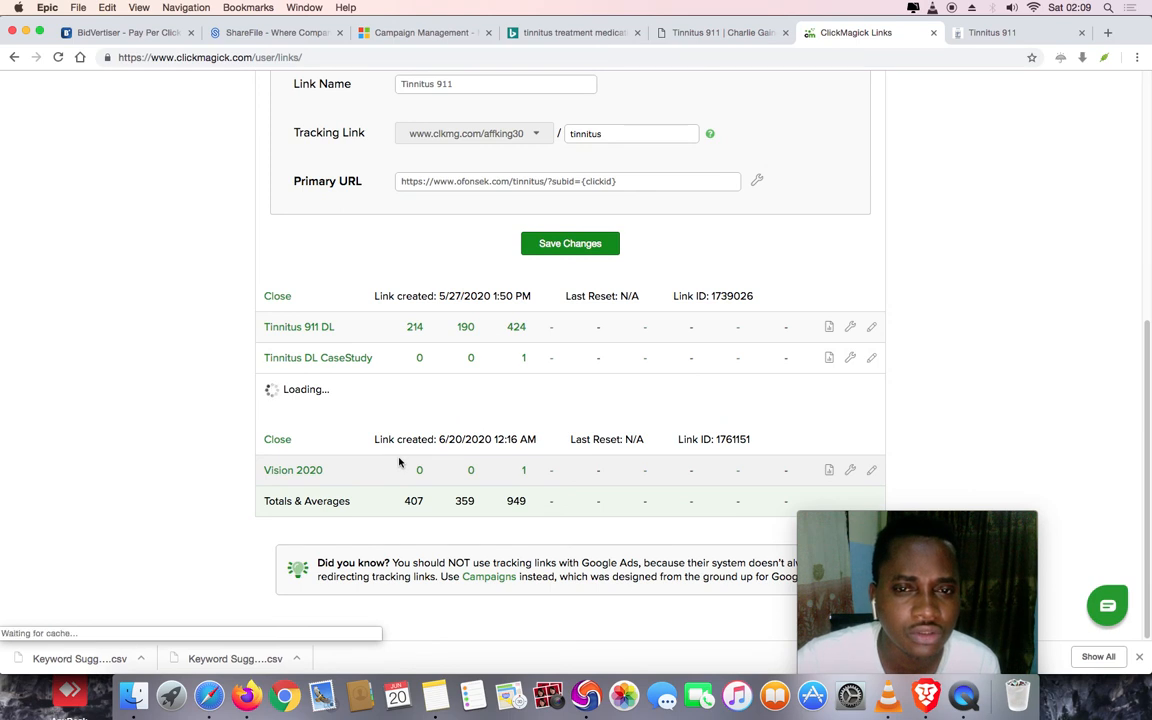
pyautogui.scroll(-2, 399, 462)
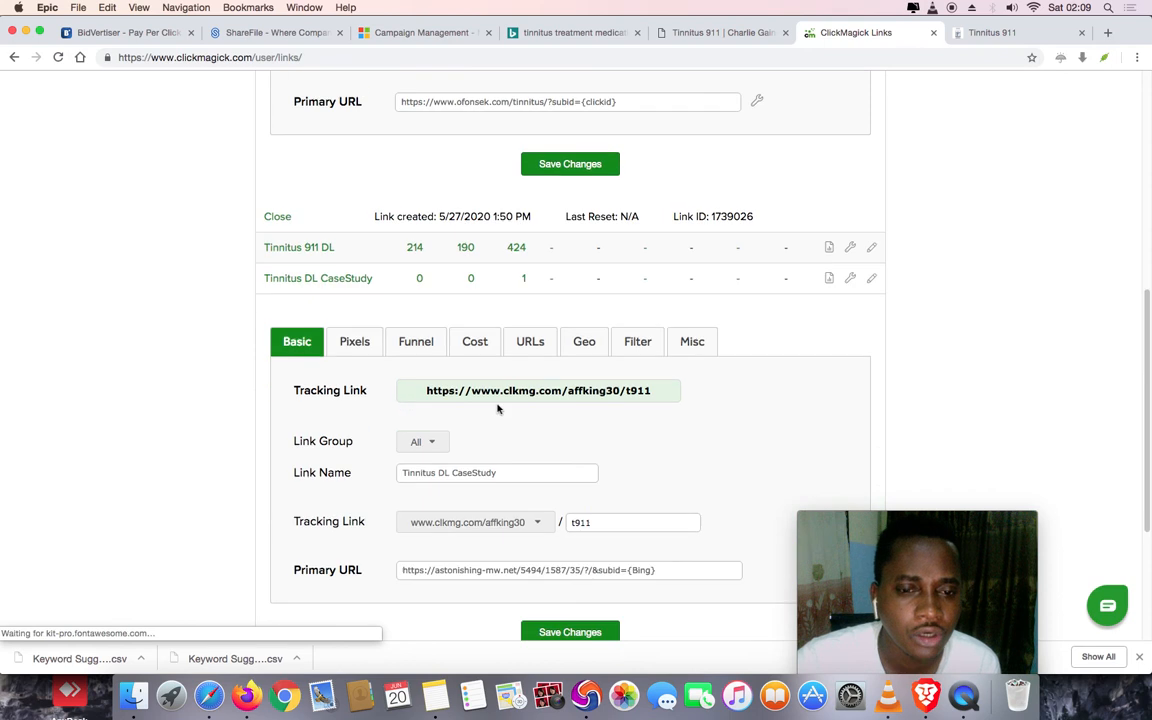
pyautogui.click(544, 395)
pyautogui.rightClick(545, 393)
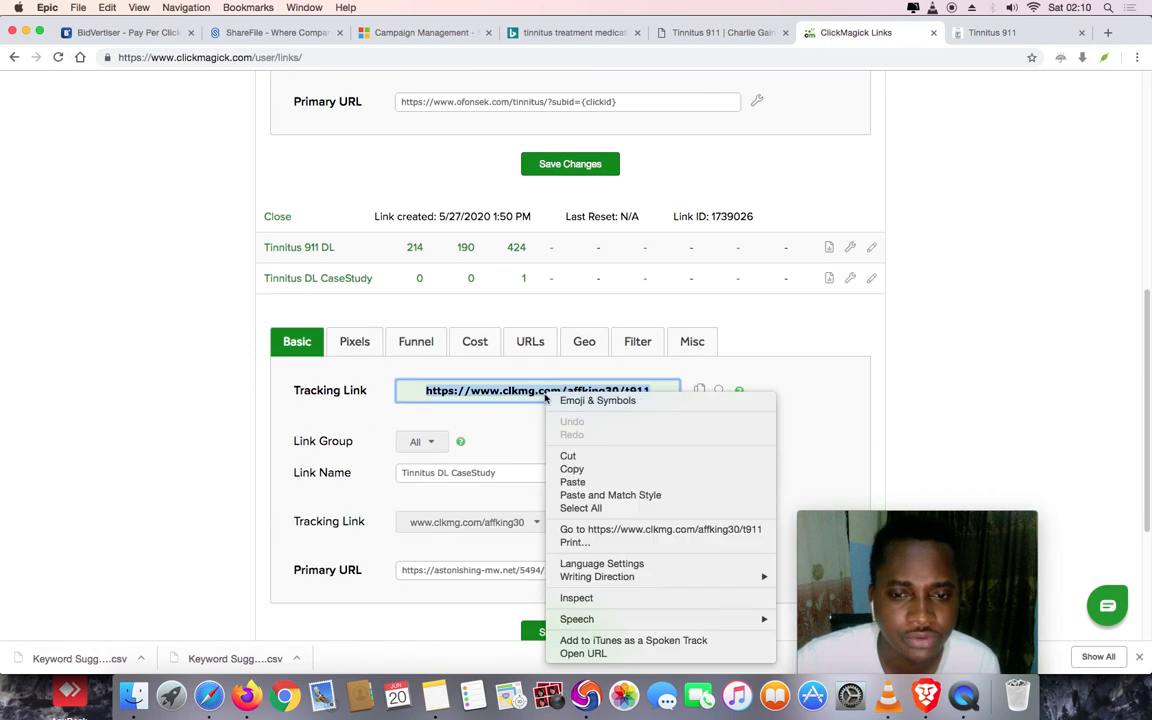
pyautogui.click(573, 468)
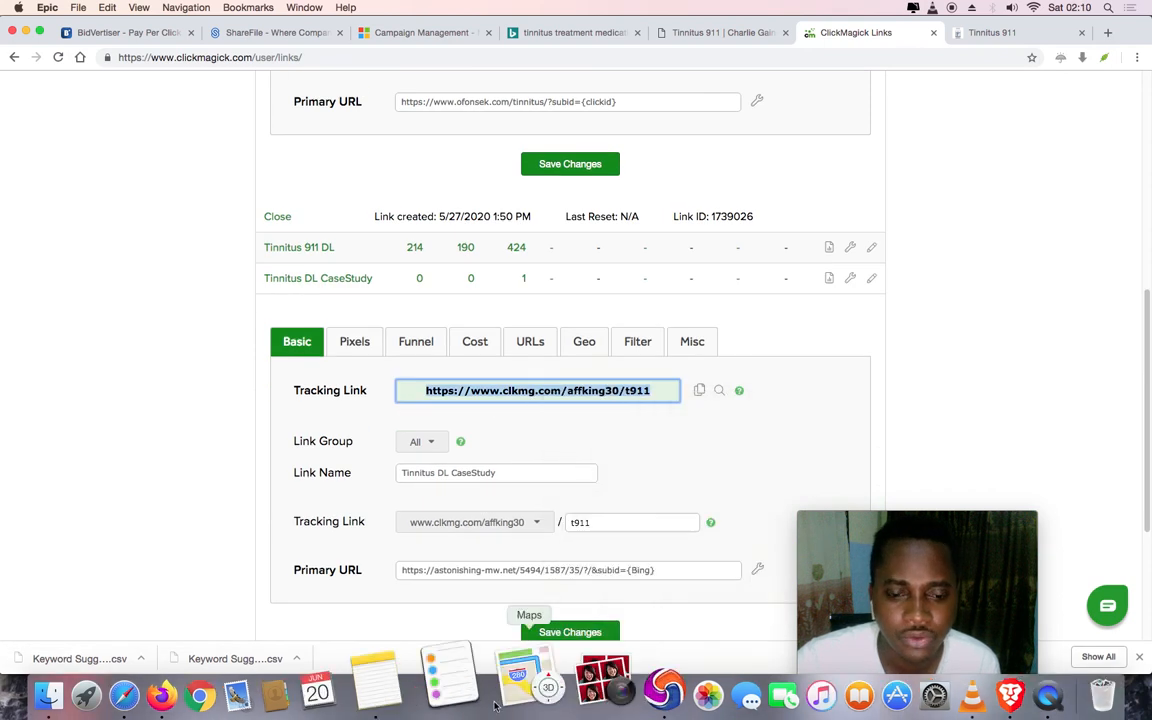
# In the note, replace the base address before {keyword} with the copied t911 link plus "/", keeping the whole URL on one line
pyautogui.click(435, 694)
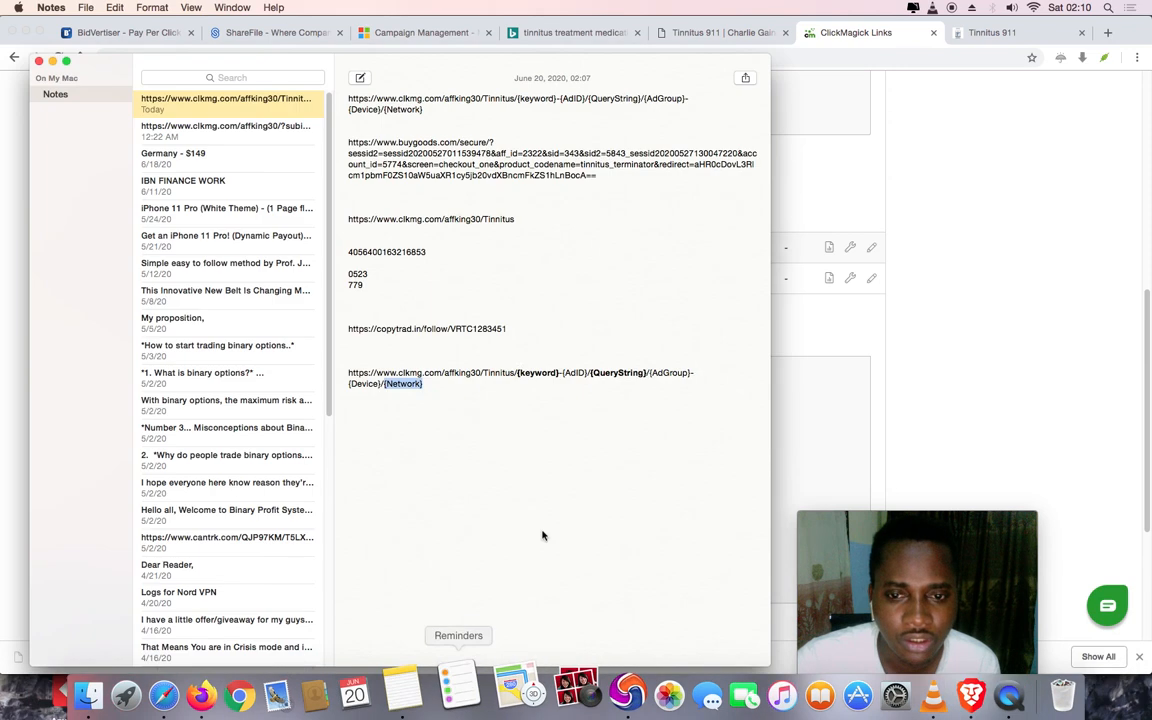
pyautogui.click(509, 375)
pyautogui.moveTo(509, 375); pyautogui.dragTo(348, 376)
pyautogui.press('super+v')
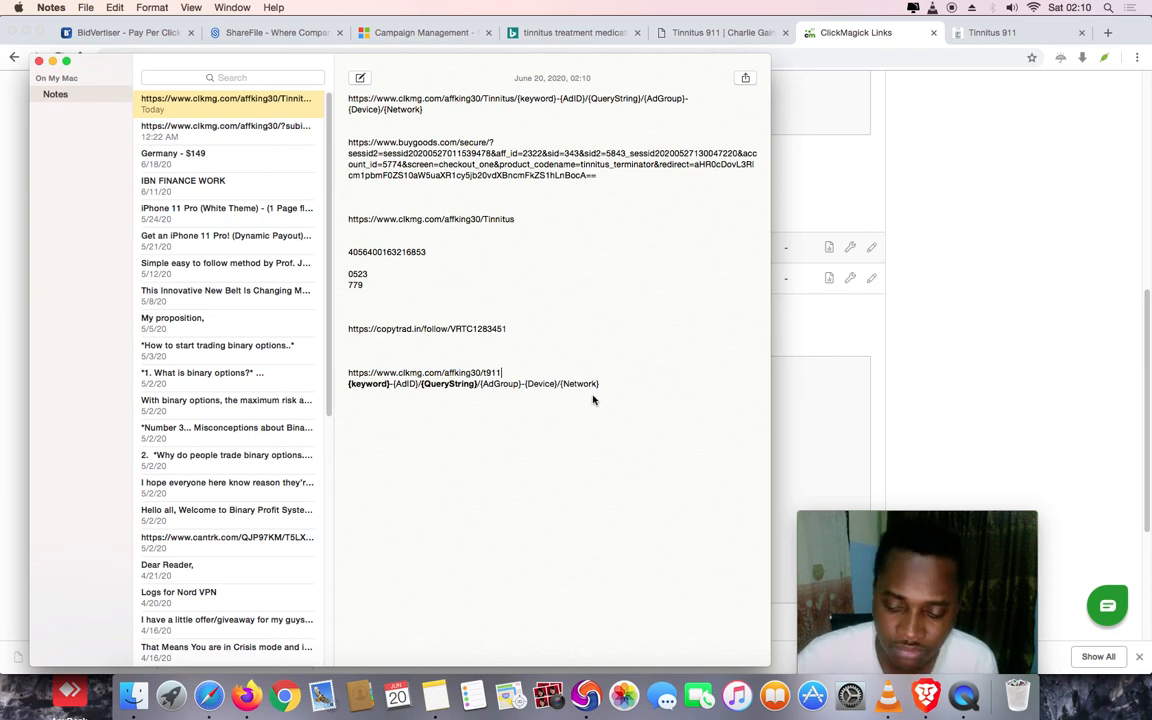
pyautogui.write('/')
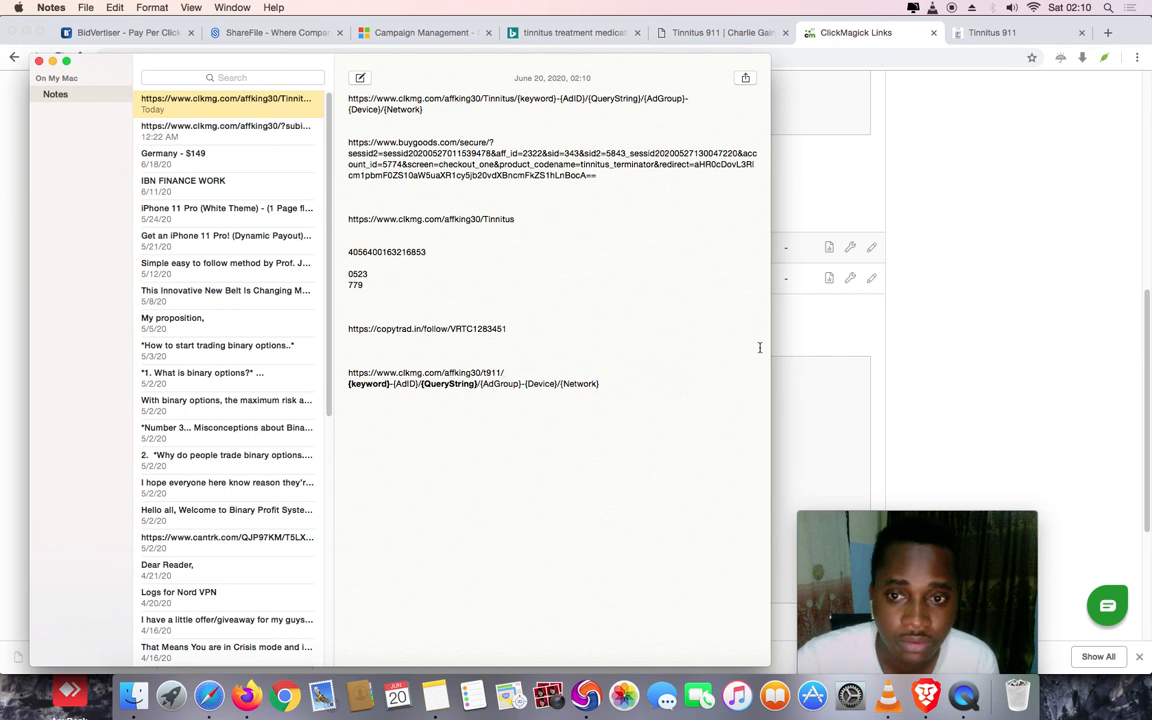
pyautogui.moveTo(770, 351); pyautogui.dragTo(848, 351)
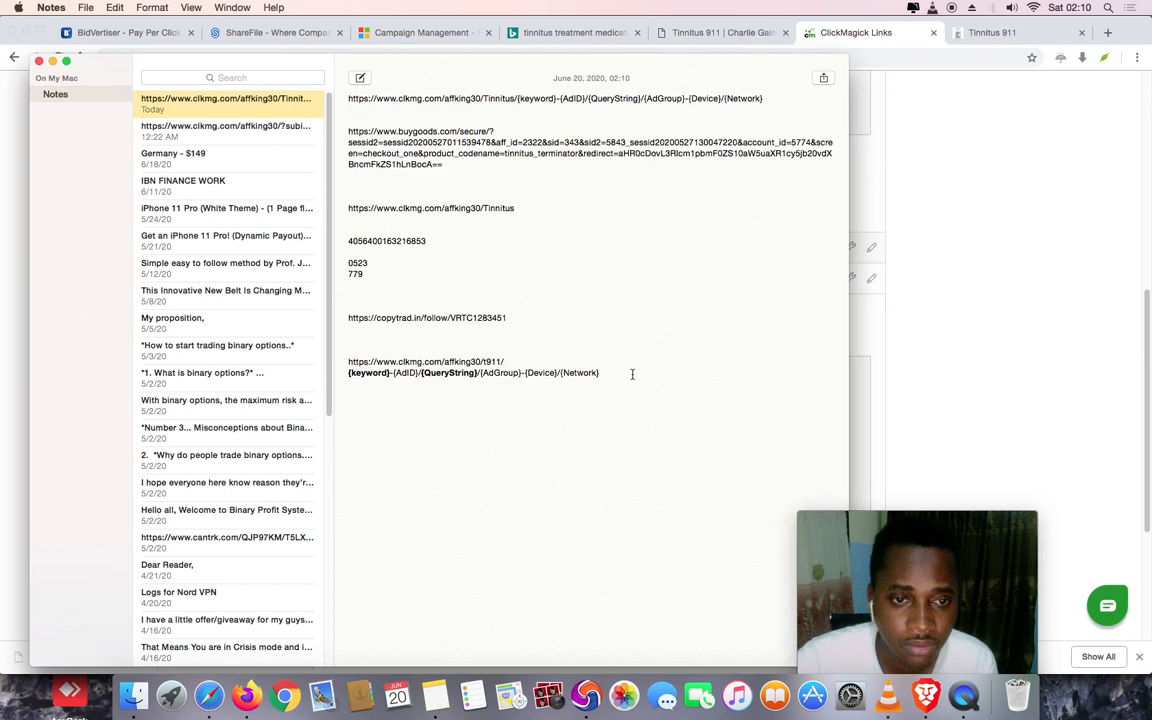
pyautogui.press('Delete')
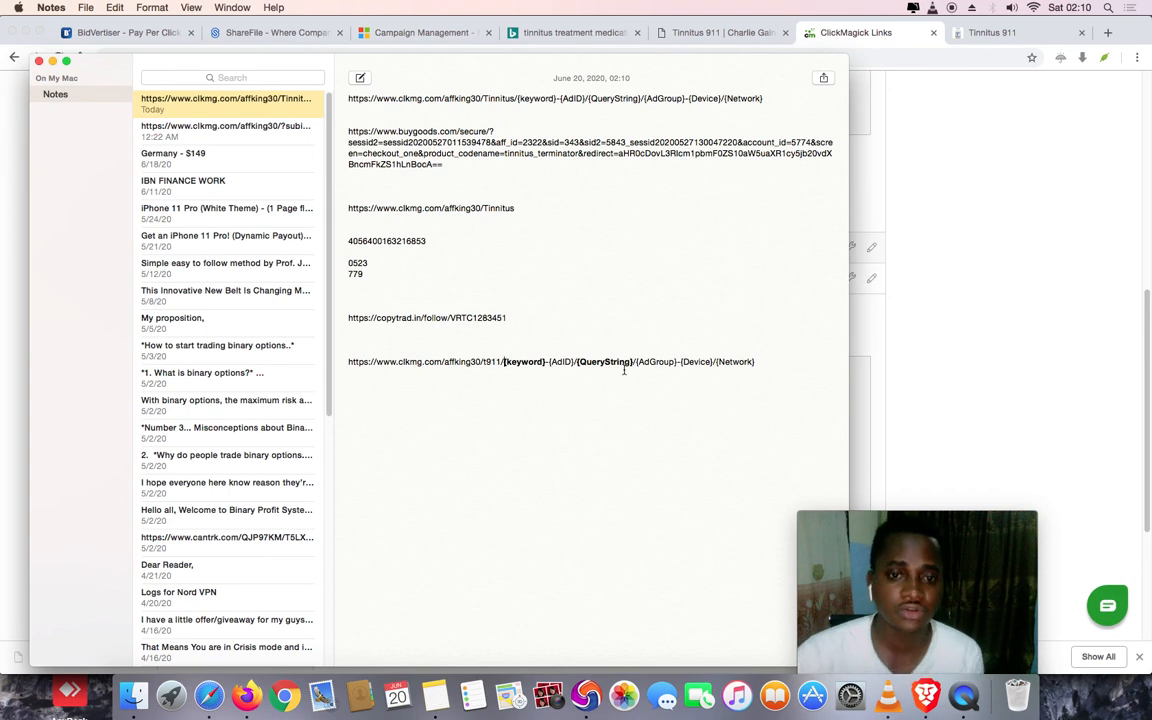
pyautogui.click(590, 362)
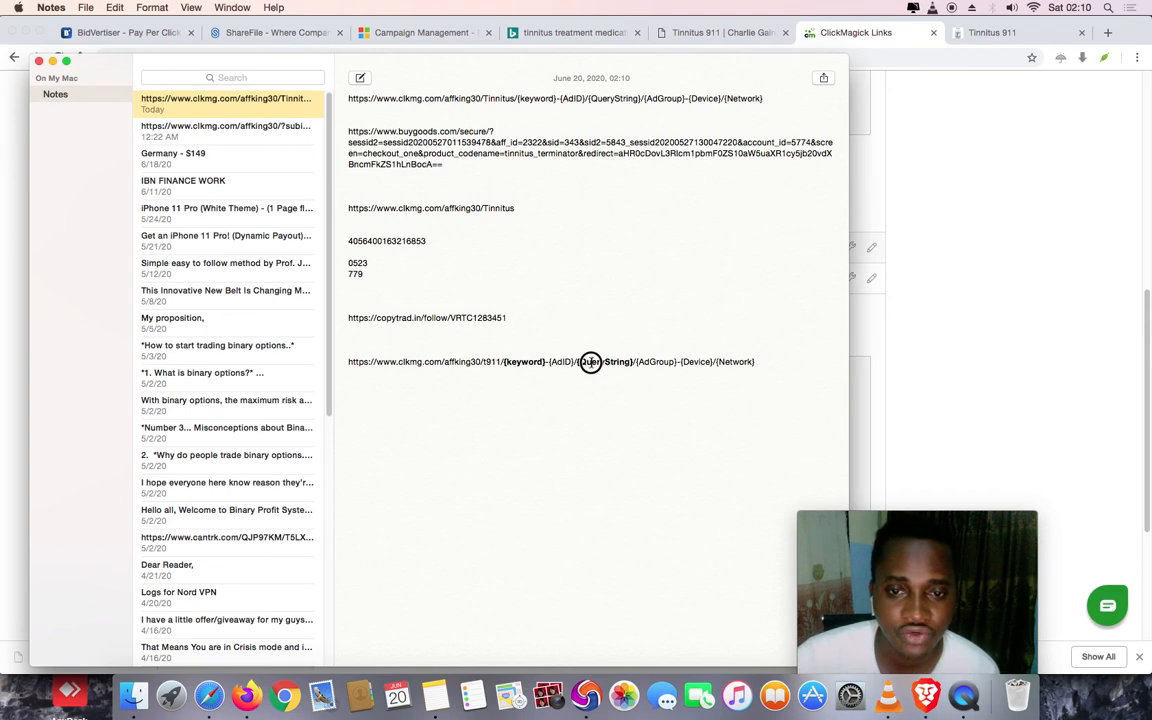
# Append "/" after the {Network} token at the end of the t911 tracking URL in the note
pyautogui.click(701, 362)
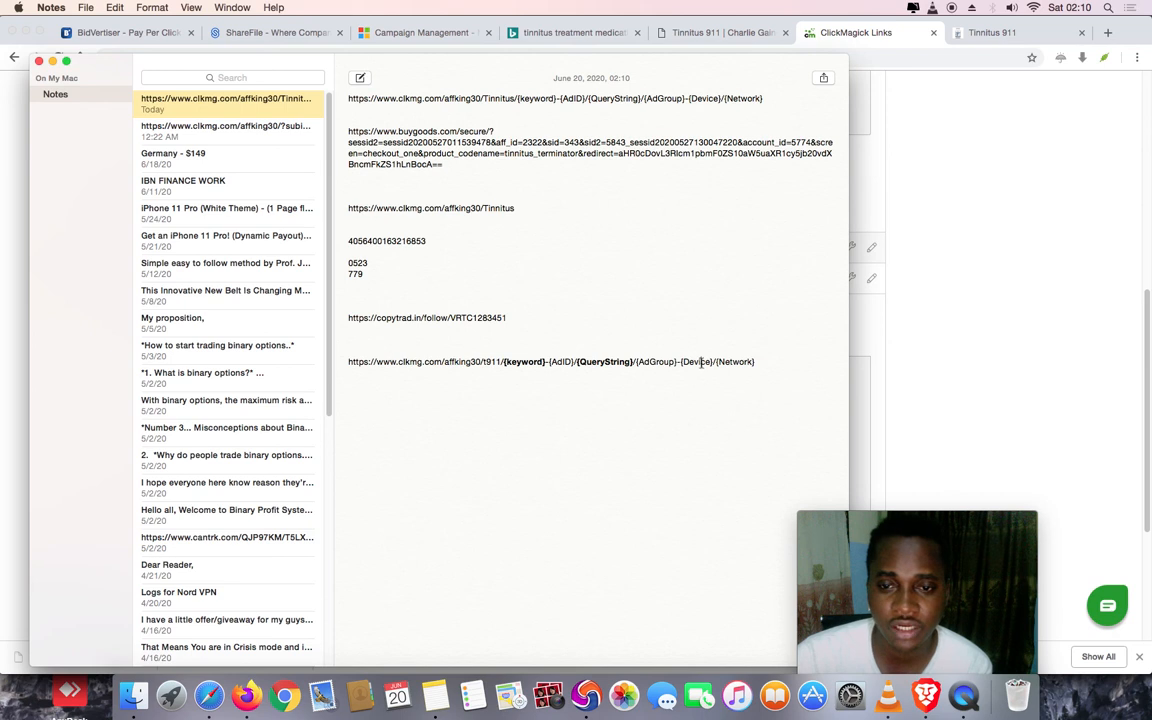
pyautogui.click(762, 361)
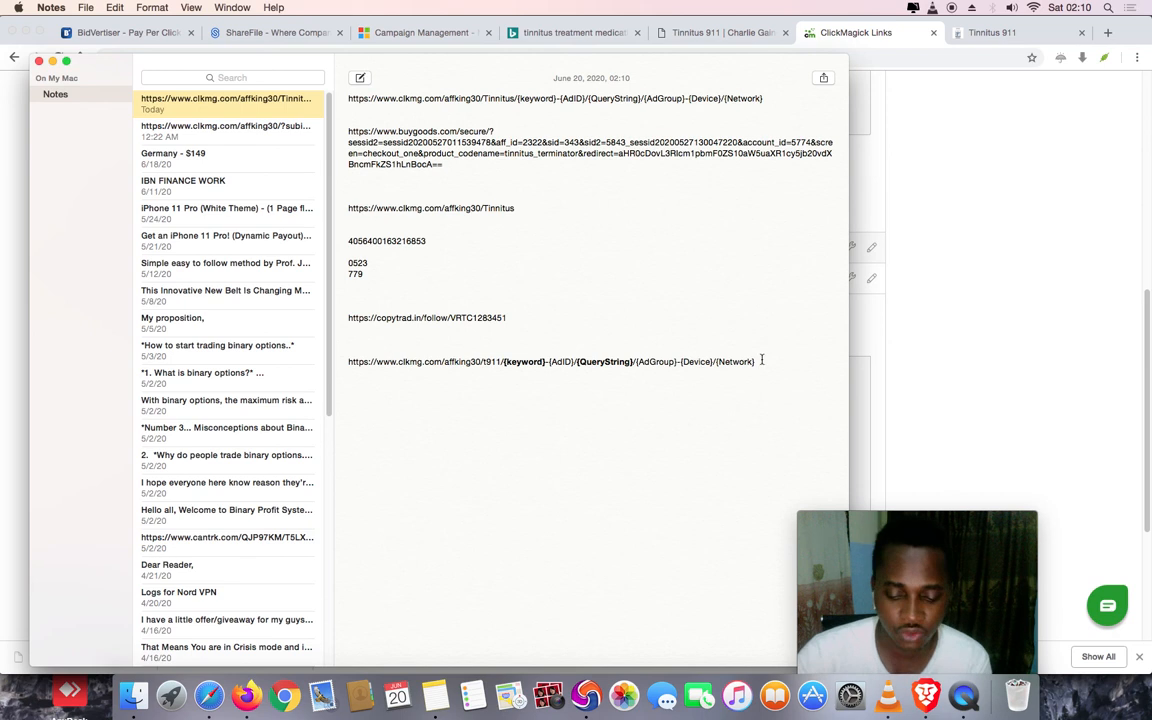
pyautogui.write('/')
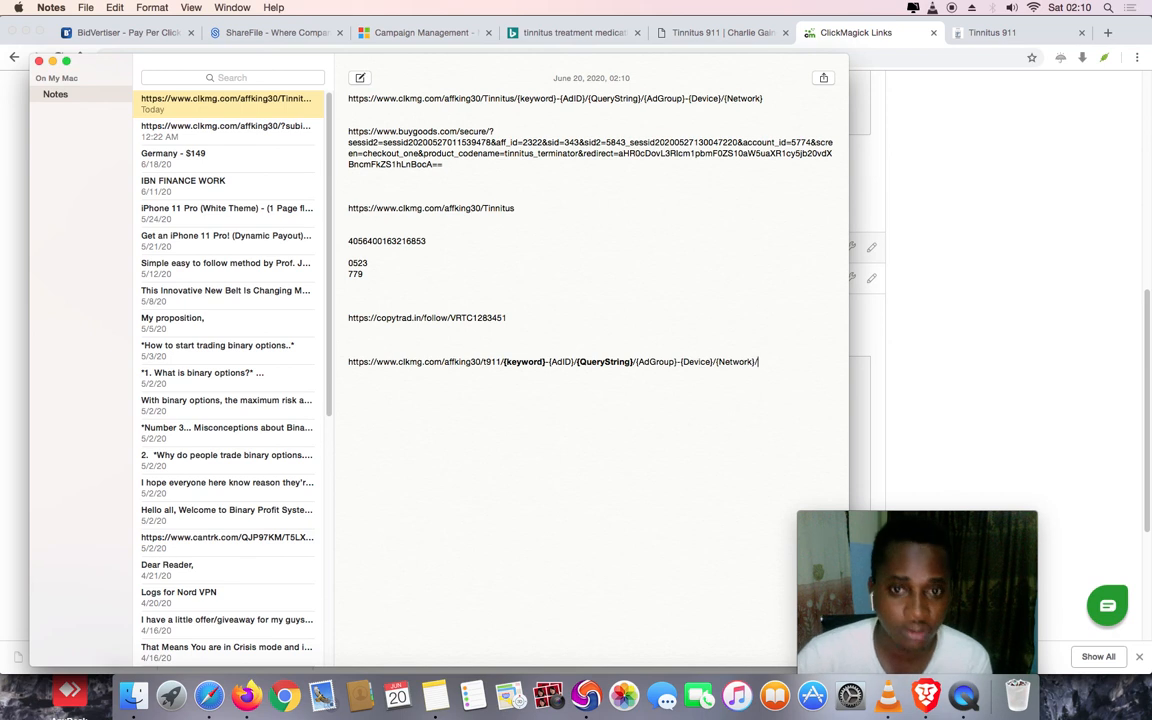
# Copy "?subid={clickid}" from the Tinnitus 911 link's Primary URL in ClickMagick and append it to the t911 tracking URL in the note
pyautogui.click(908, 246)
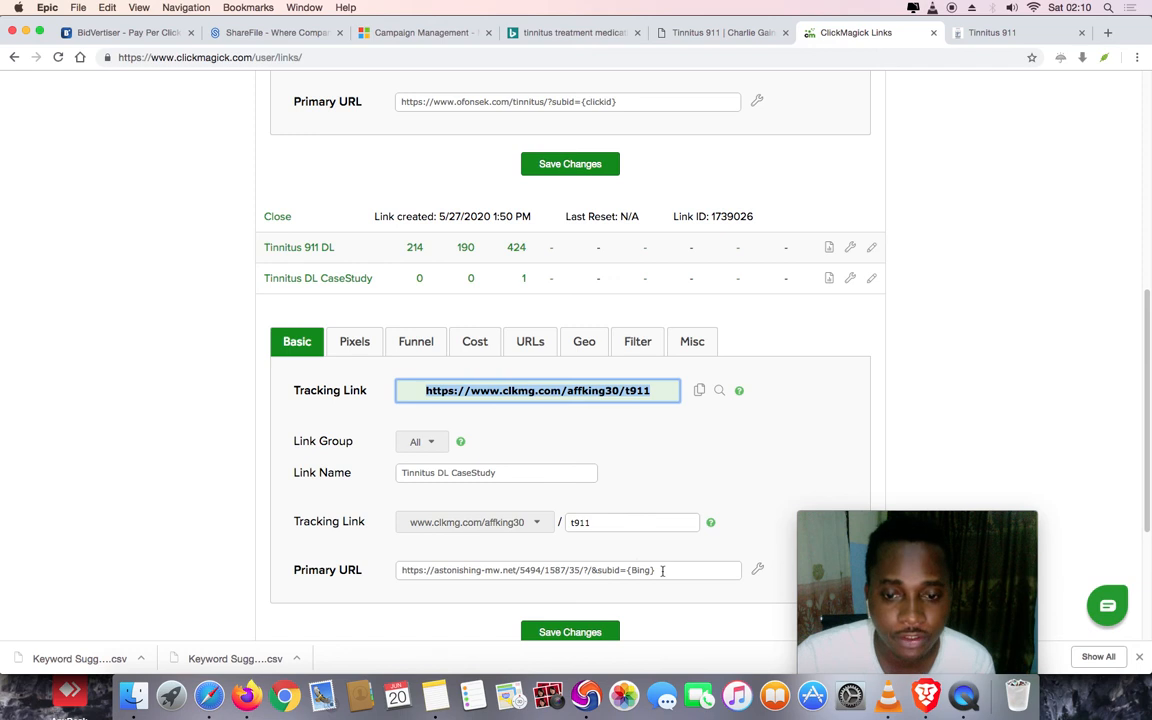
pyautogui.scroll(-2, 731, 454)
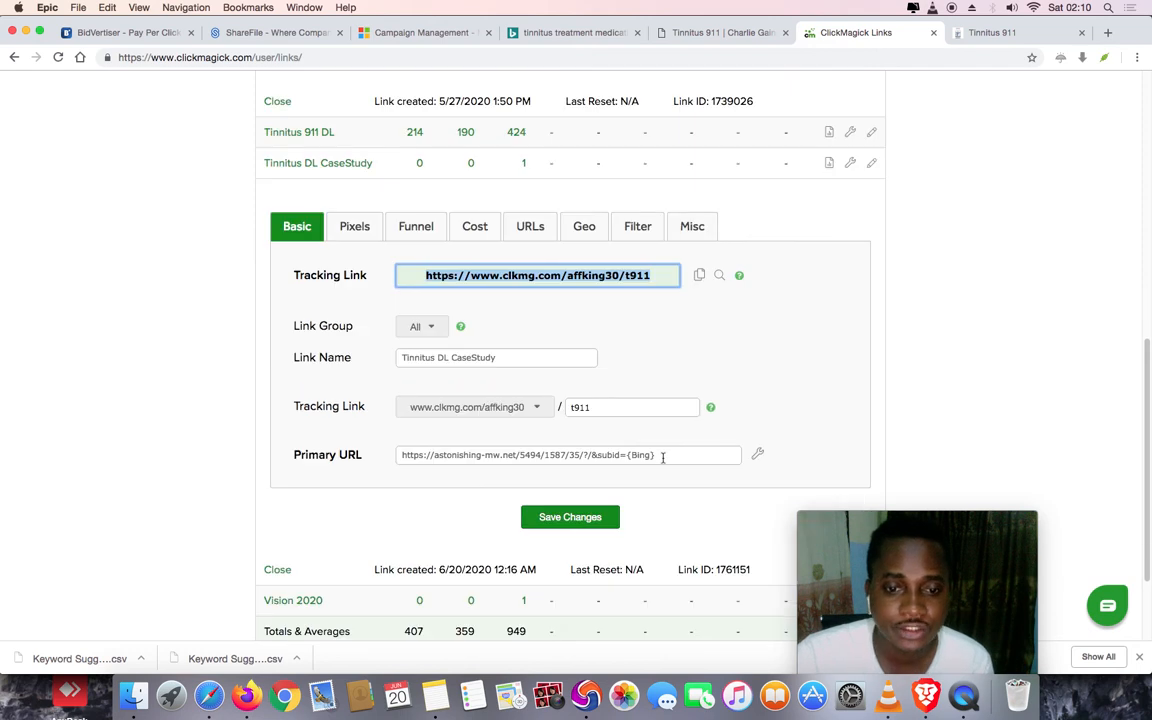
pyautogui.scroll(4, 620, 218)
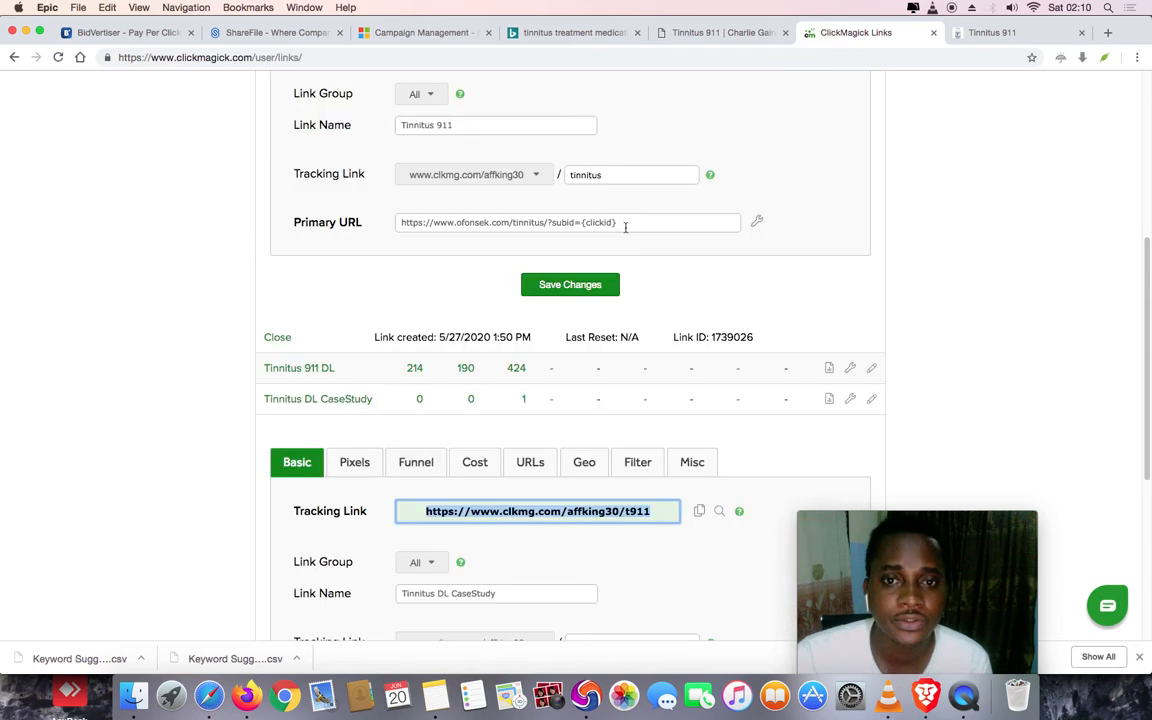
pyautogui.moveTo(584, 223); pyautogui.dragTo(622, 223)
pyautogui.press('super+c')
pyautogui.click(548, 223)
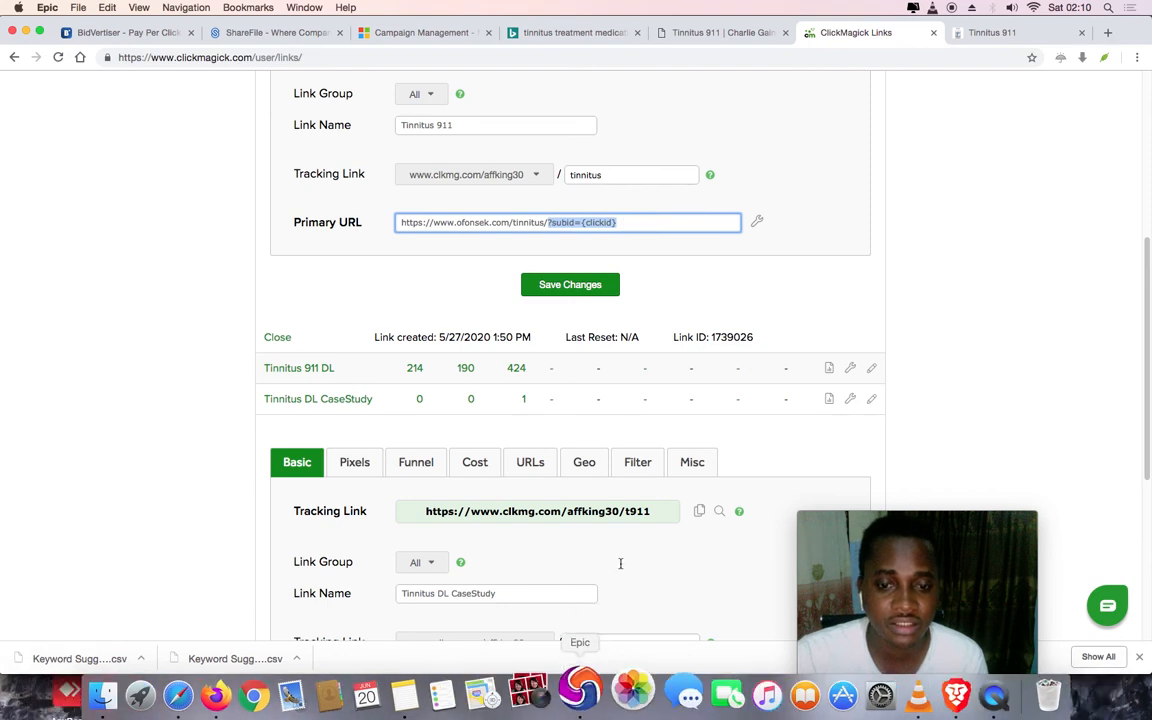
pyautogui.click(450, 686)
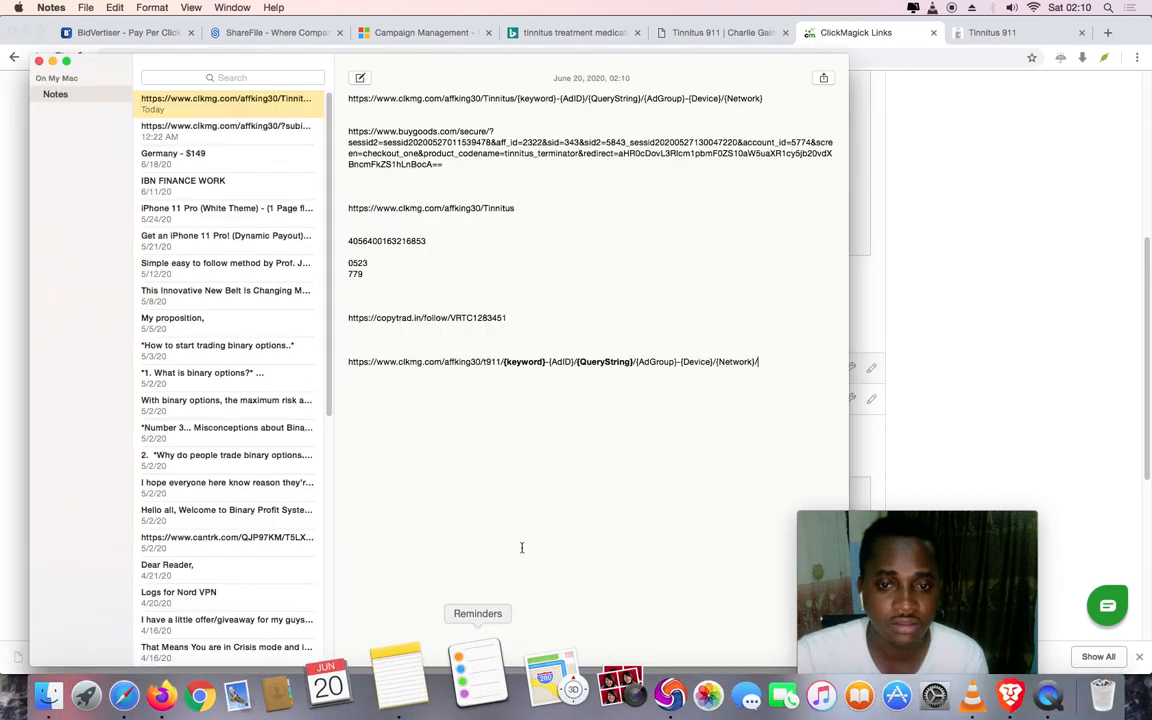
pyautogui.press('super+v')
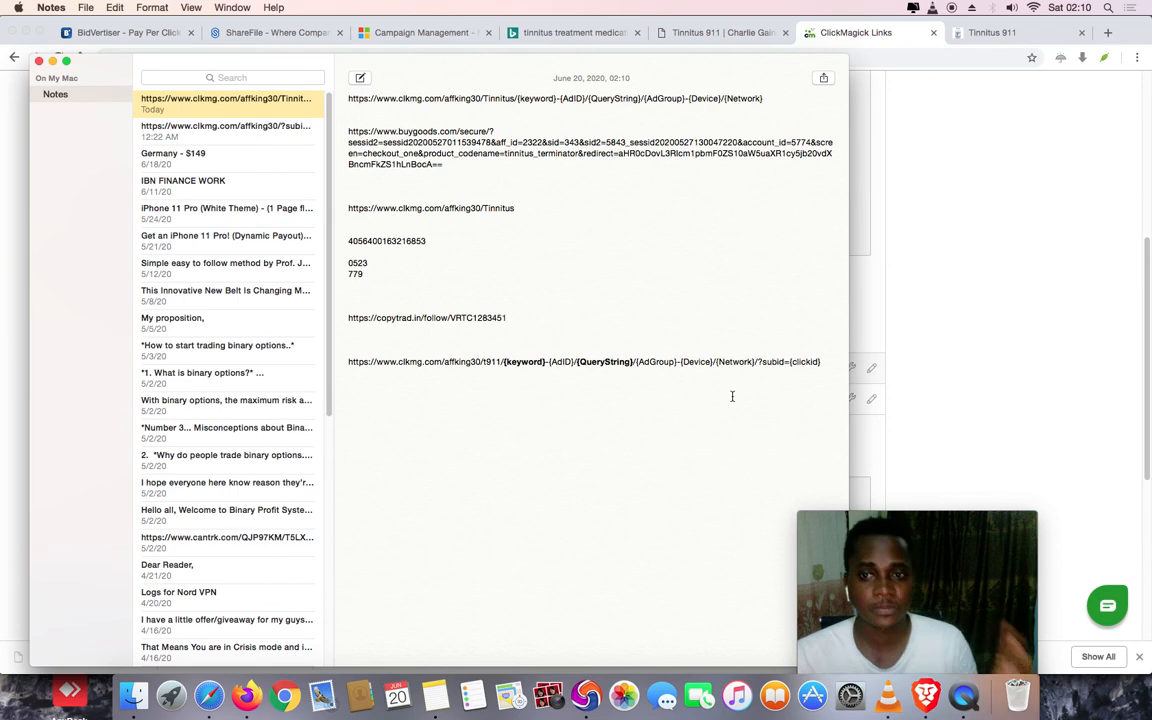
pyautogui.press('super+a')
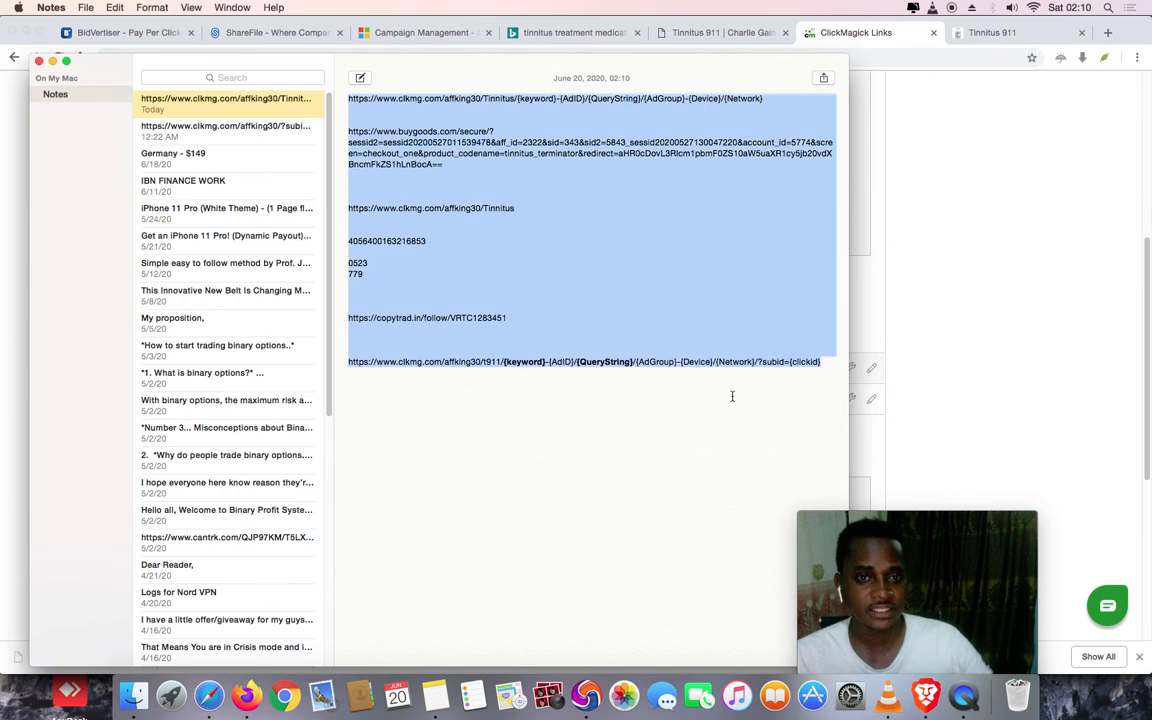
pyautogui.click(800, 356)
pyautogui.moveTo(825, 362); pyautogui.dragTo(343, 366)
pyautogui.press('super+c')
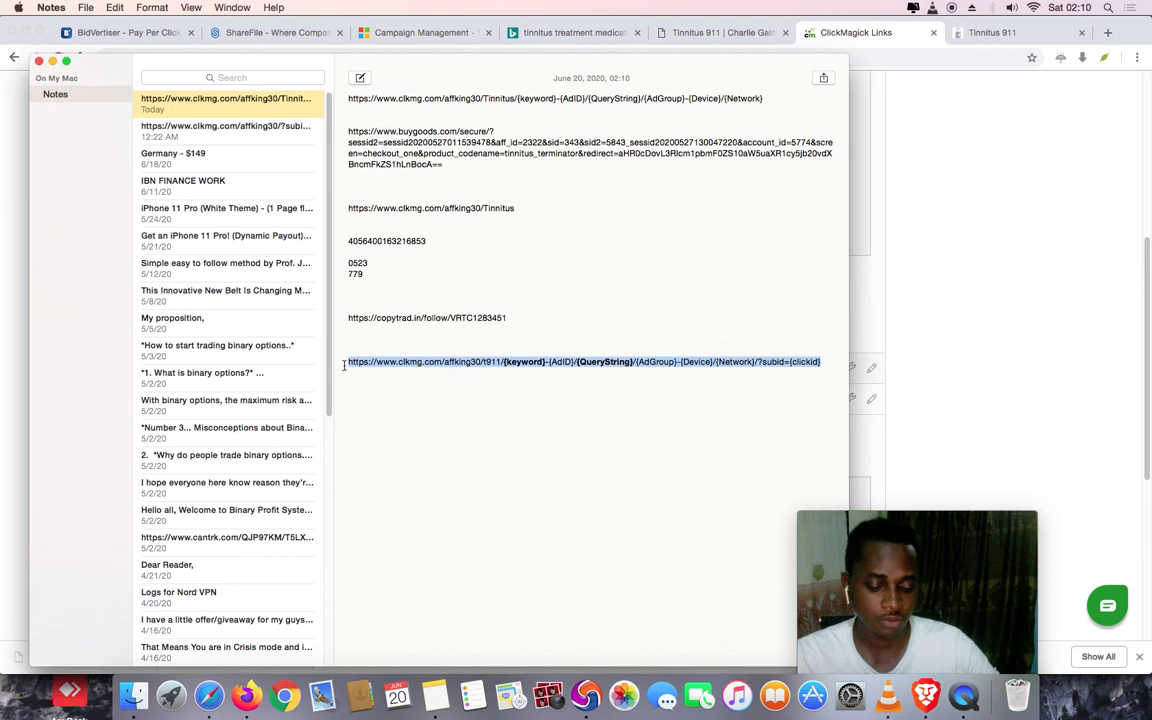
# Test the copied t911 tracking URL by loading it in the browser tab that shows the Tinnitus 911 sales page
pyautogui.click(959, 286)
pyautogui.click(1003, 36)
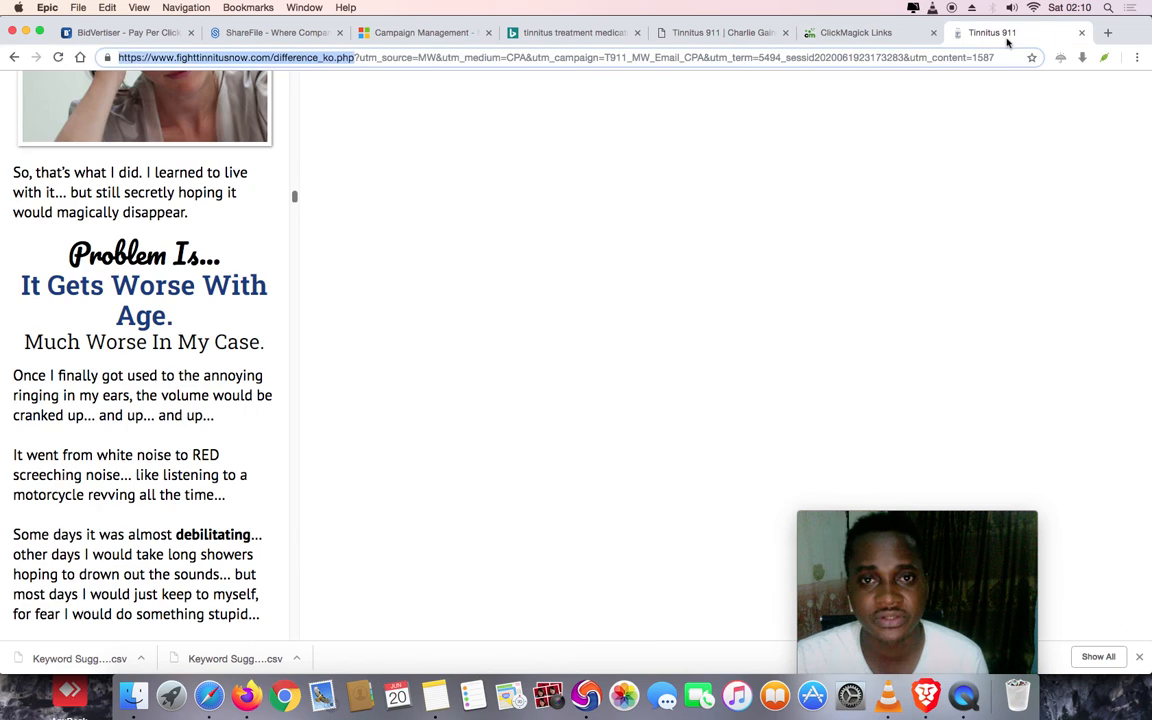
pyautogui.click(744, 59)
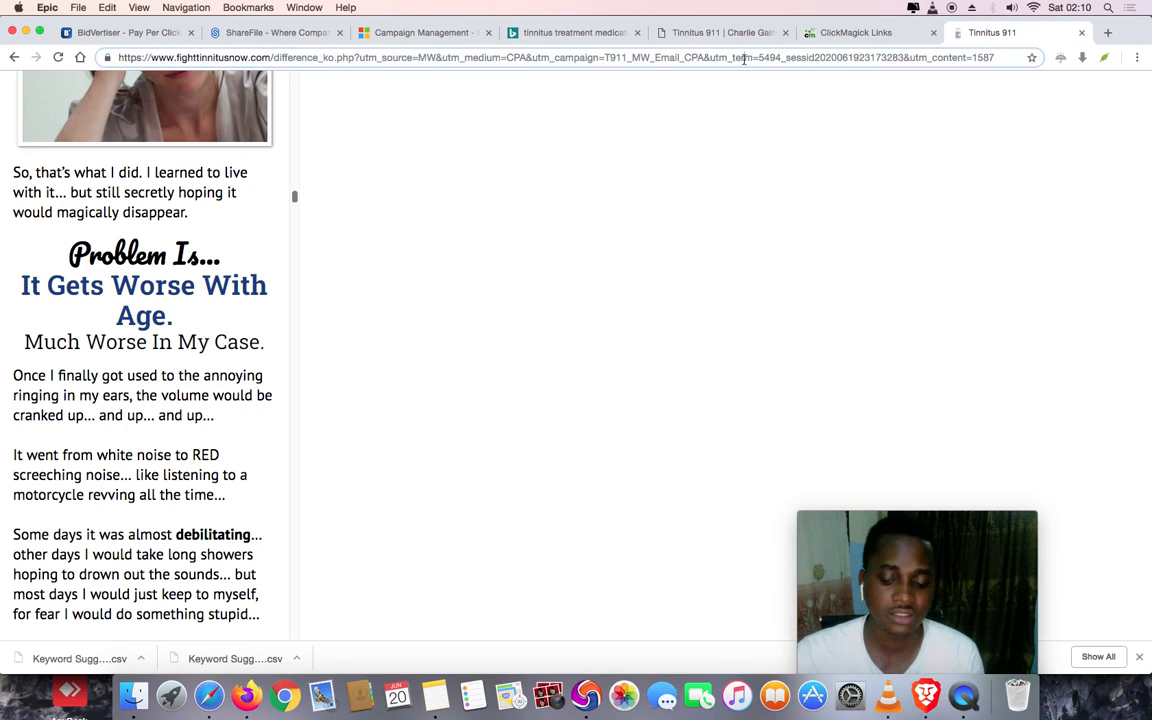
pyautogui.press('super+a')
pyautogui.press('BackSpace')
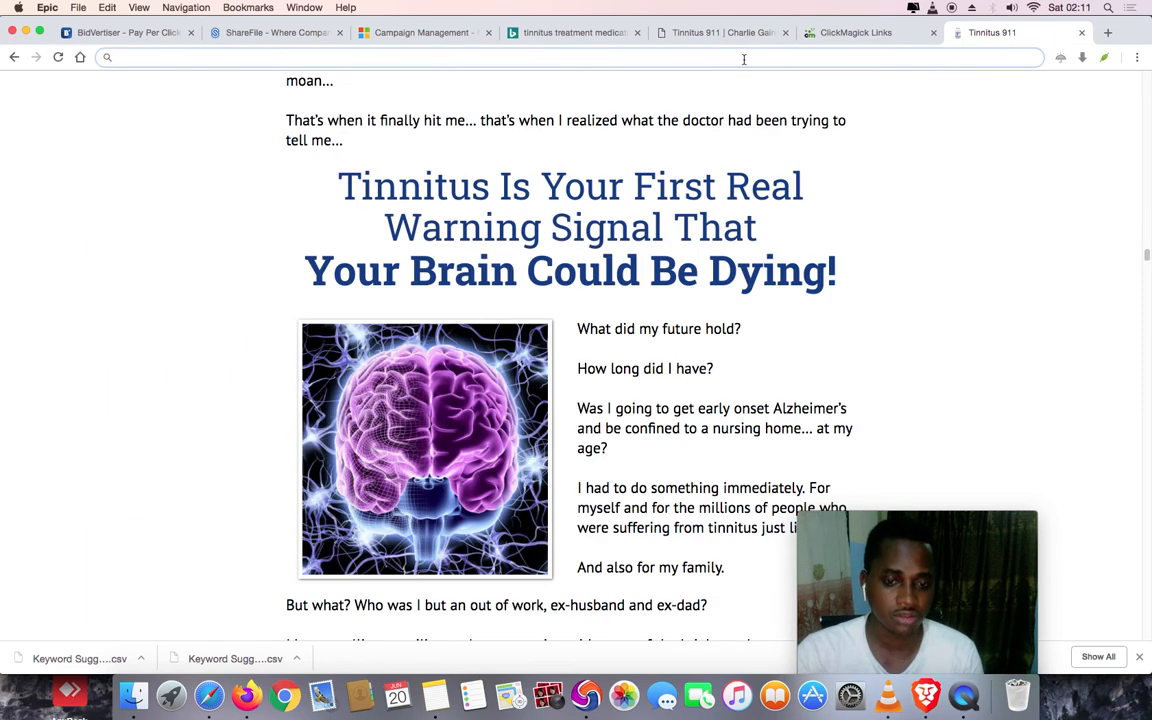
pyautogui.press('super+v')
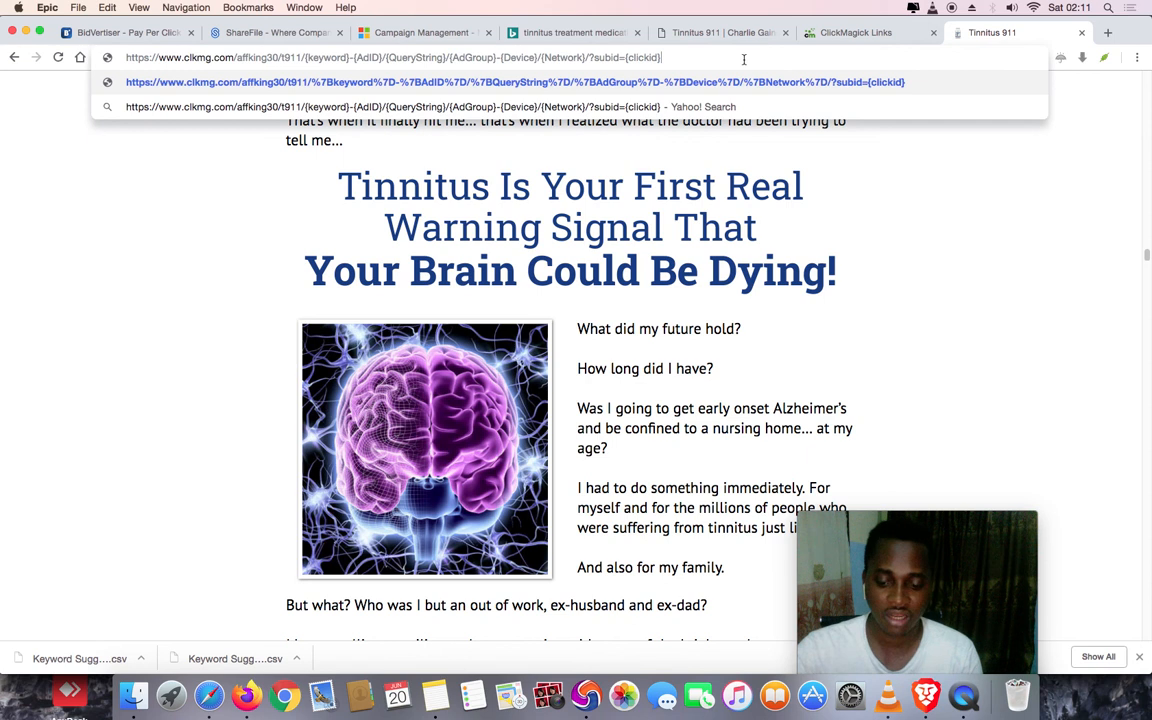
pyautogui.press('Return')
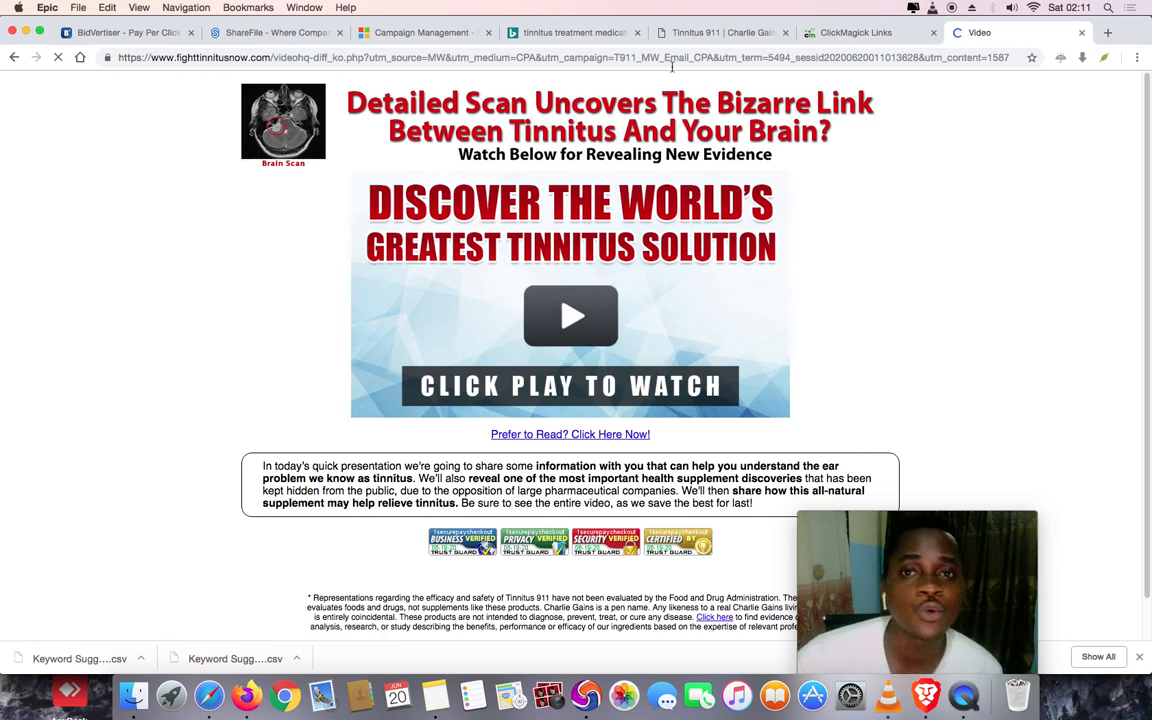
# Return to ClickMagick, refresh the tracking link statistics and try to open the Tinnitus DL CaseStudy link's FC clicks
pyautogui.click(841, 33)
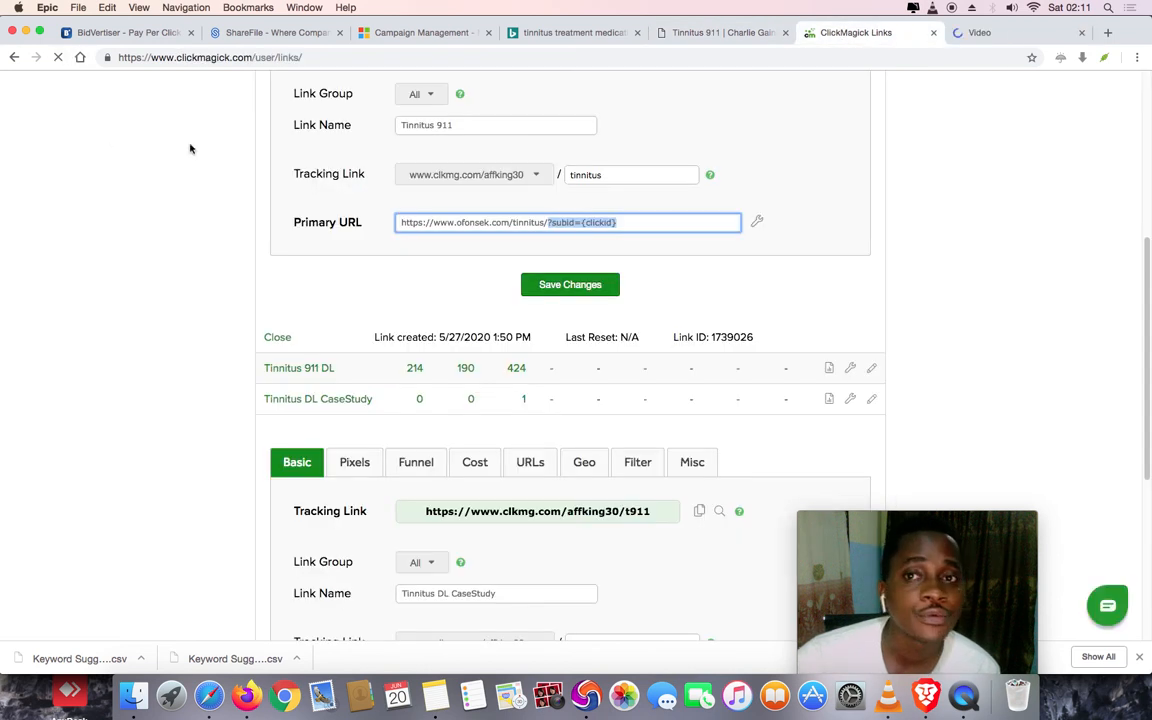
pyautogui.scroll(4, 230, 170)
pyautogui.click(277, 204)
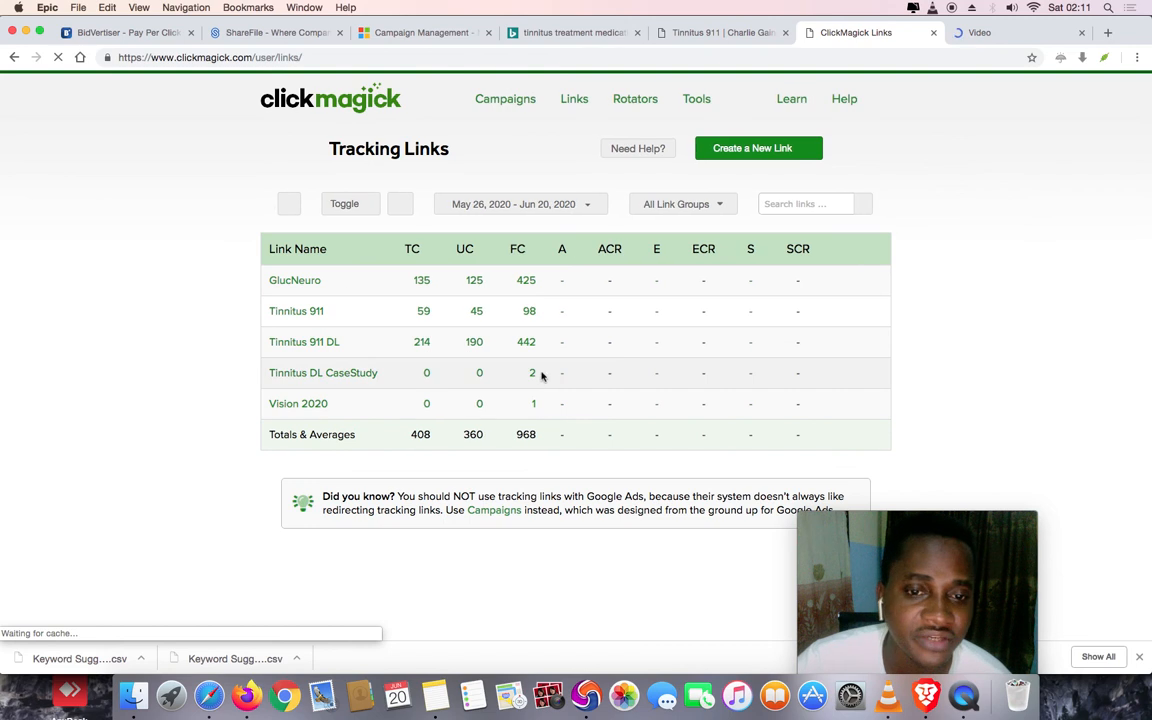
pyautogui.click(532, 377)
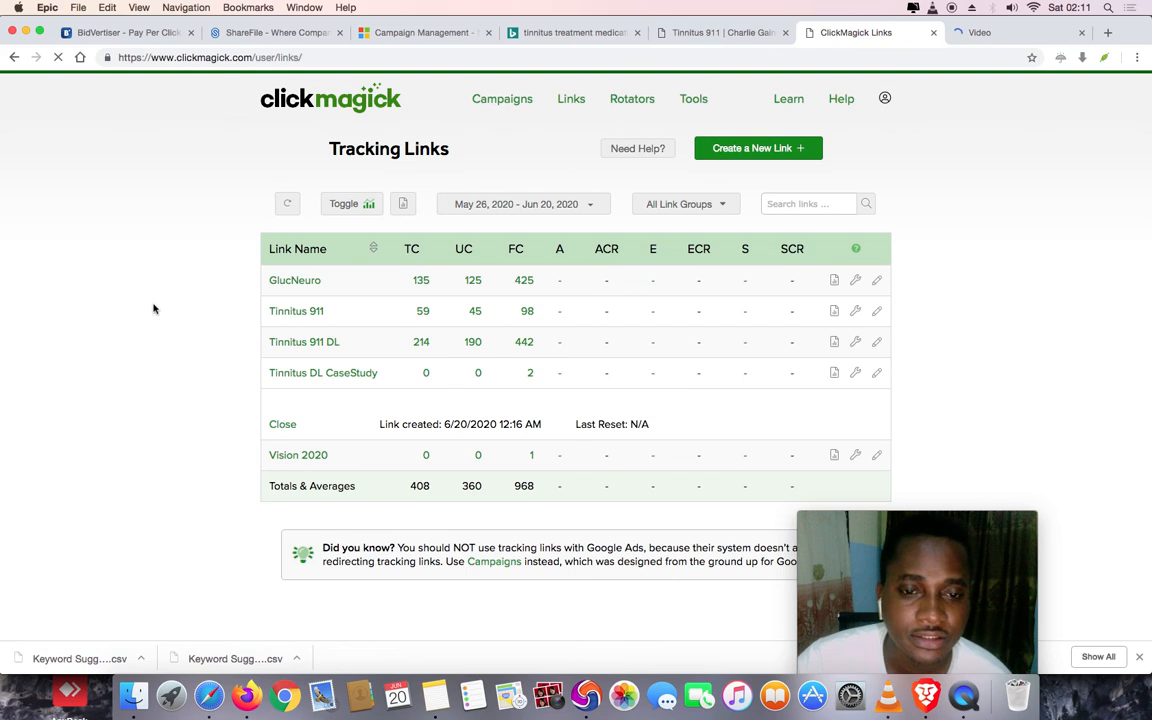
# Open the Tinnitus DL CaseStudy link's settings and check its tracking link and Primary URL
pyautogui.click(350, 374)
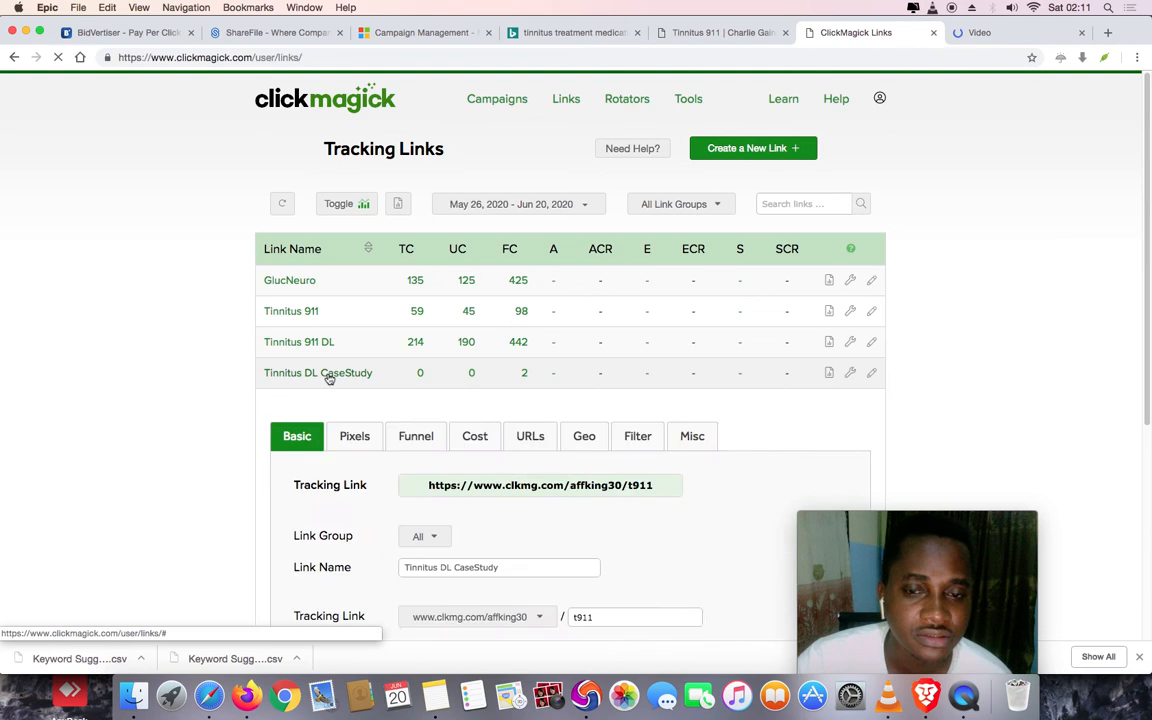
pyautogui.scroll(-5, 130, 318)
pyautogui.scroll(2, 130, 318)
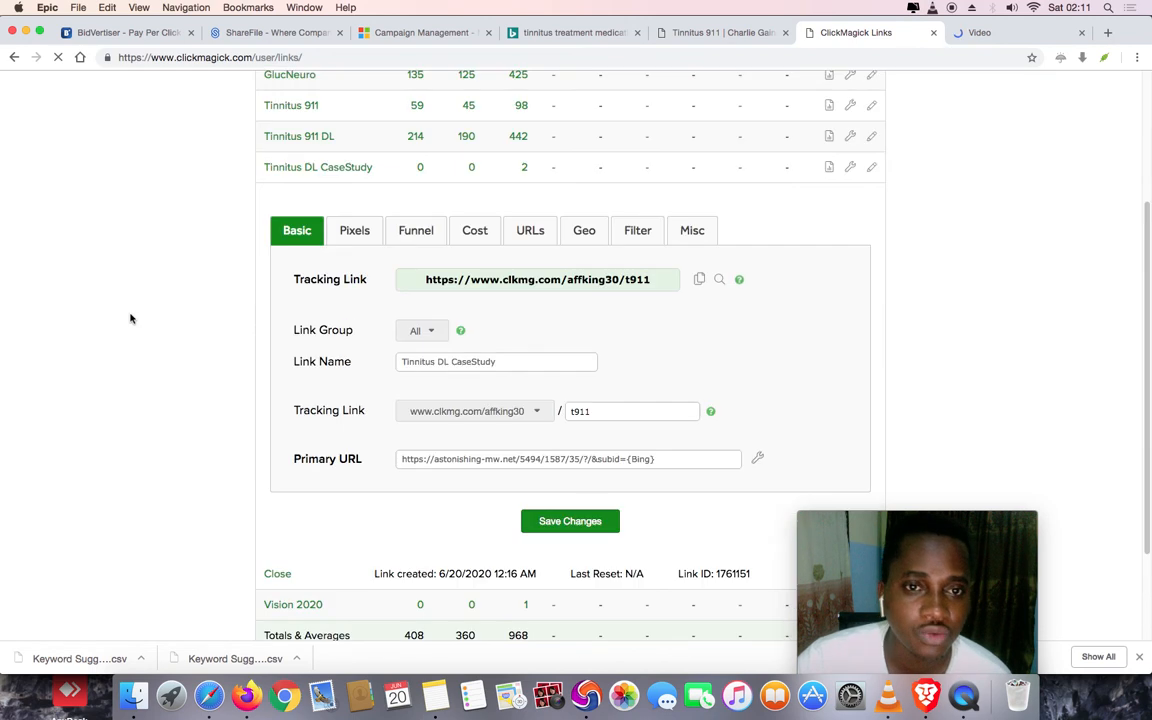
# Try again to open the click details behind the Tinnitus DL CaseStudy link's FC and UC counts
pyautogui.click(524, 170)
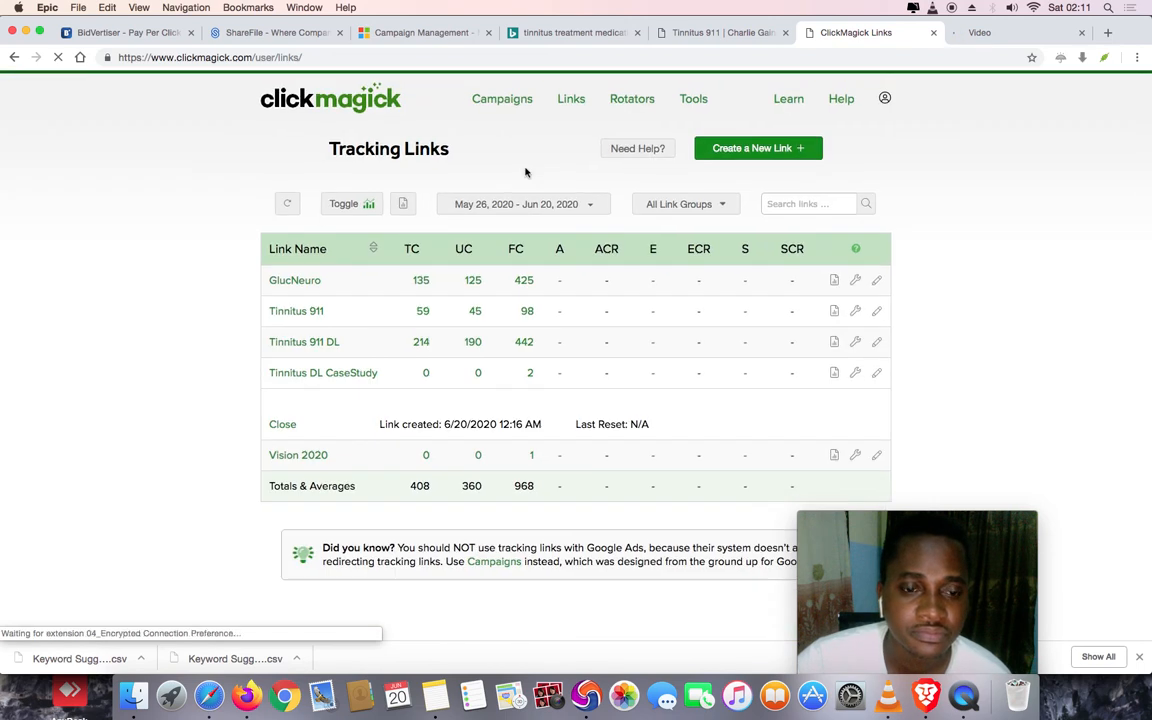
pyautogui.click(532, 376)
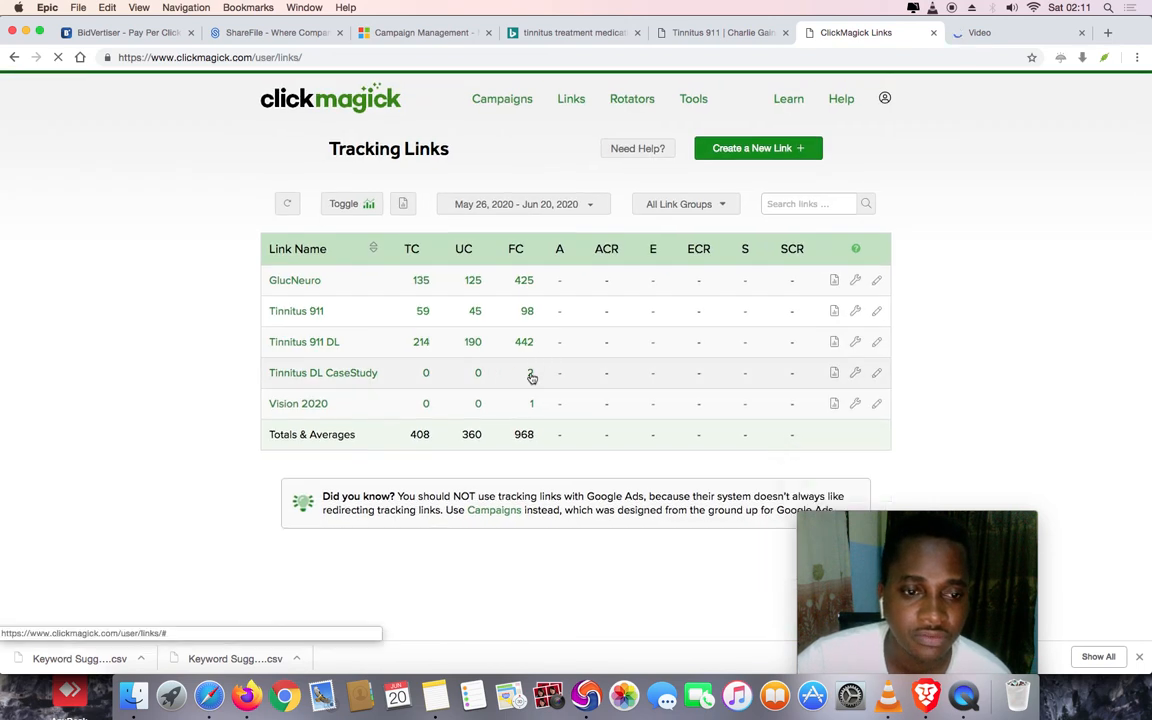
pyautogui.click(532, 376)
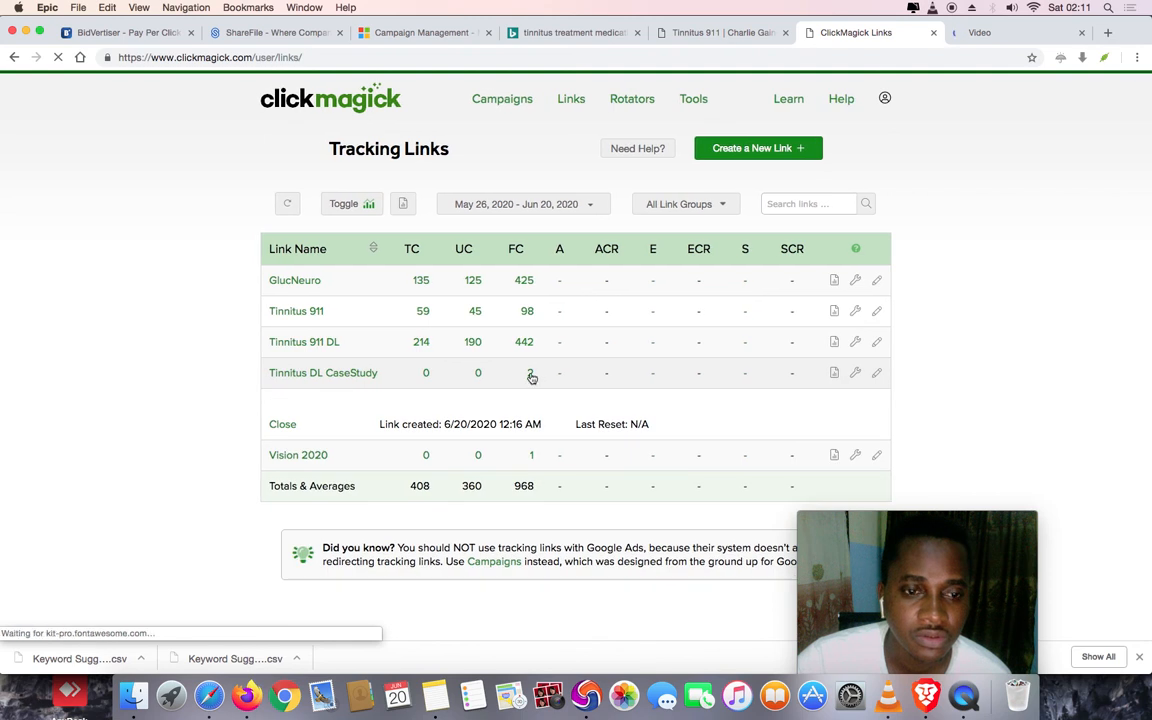
pyautogui.moveTo(835, 374)
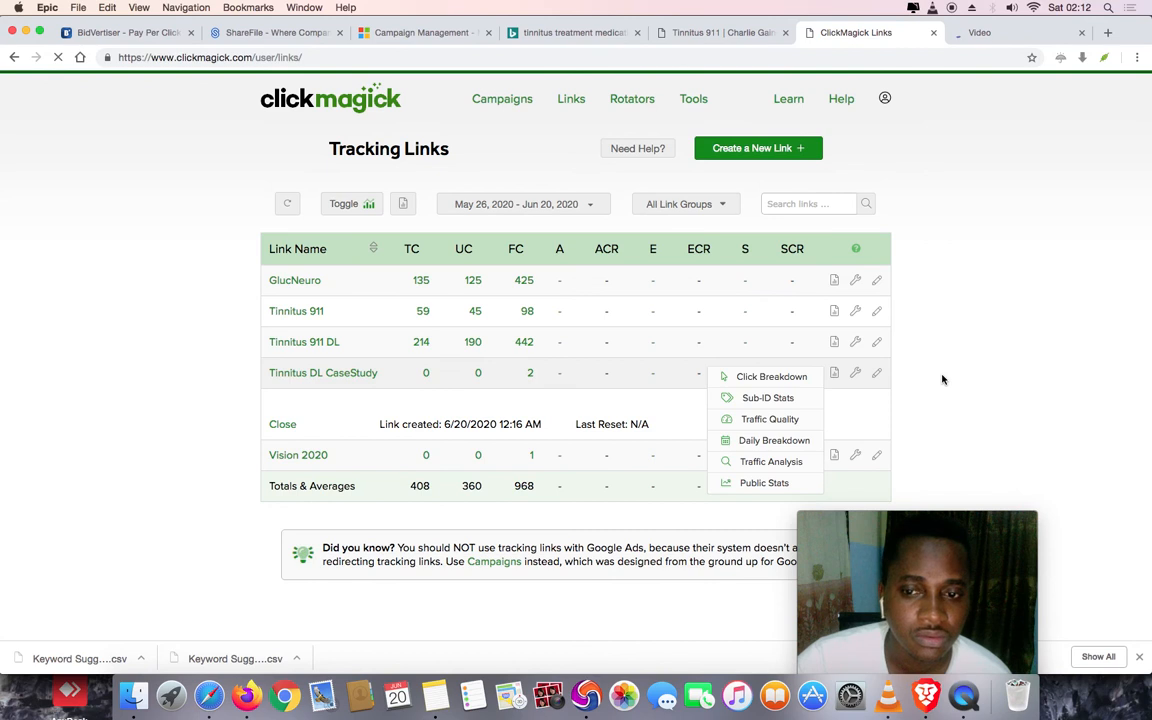
pyautogui.click(528, 375)
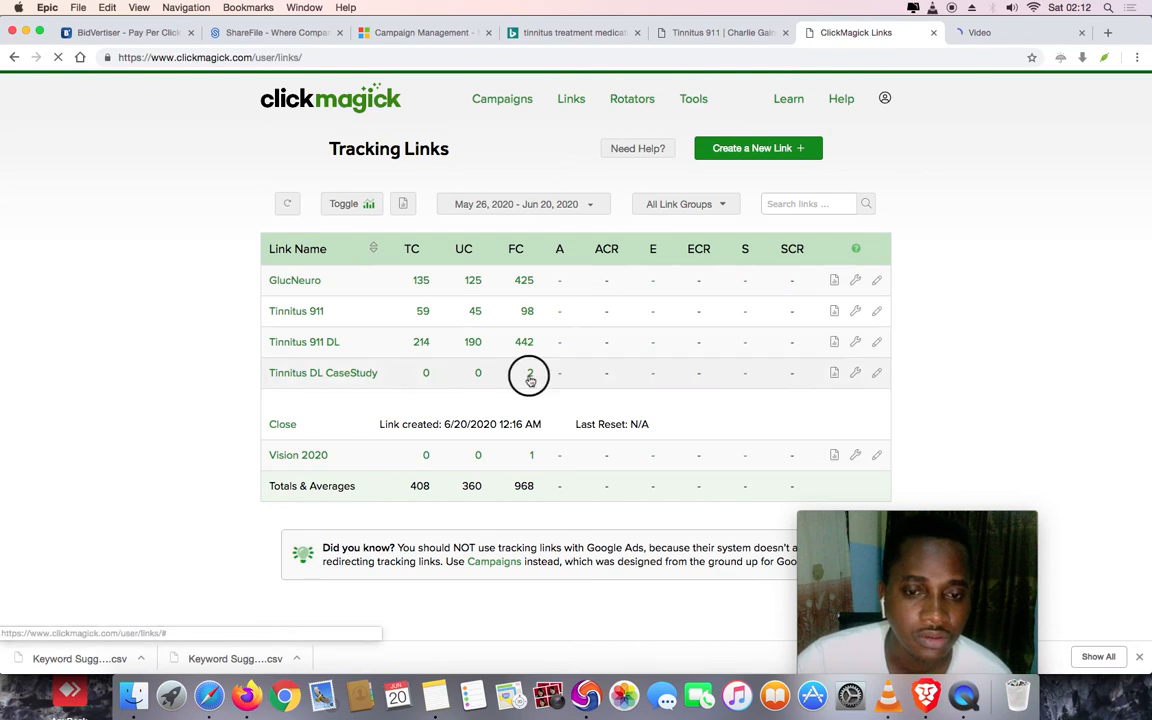
pyautogui.click(528, 375)
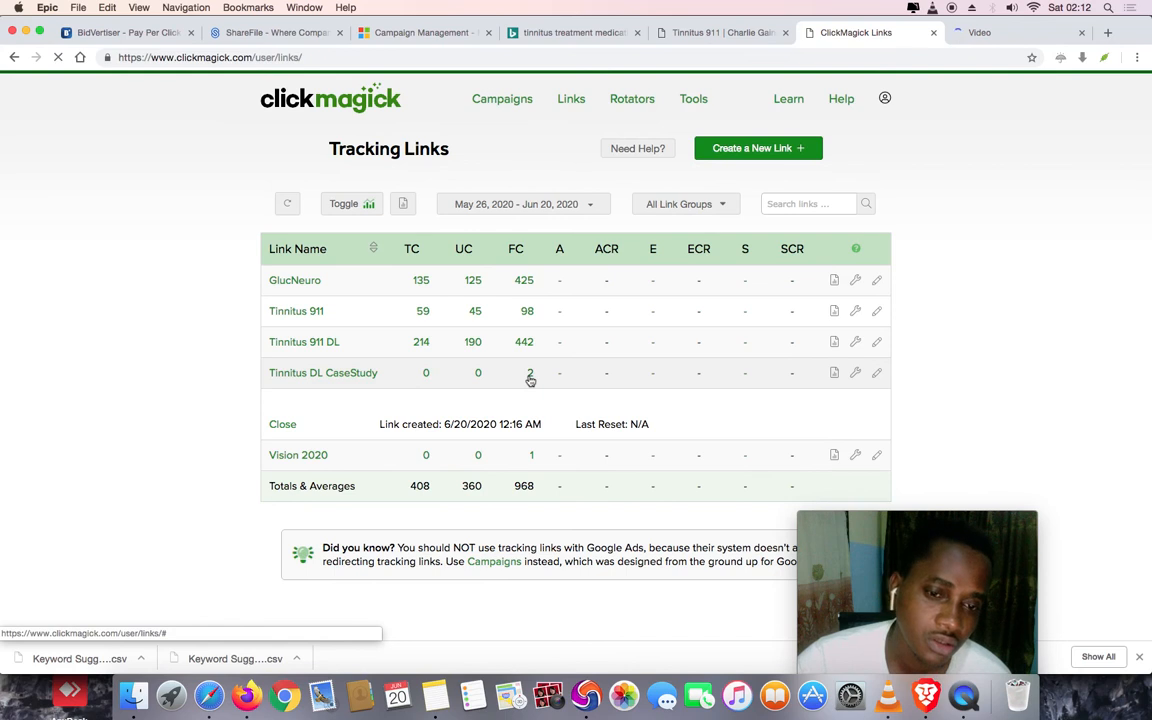
pyautogui.click(476, 374)
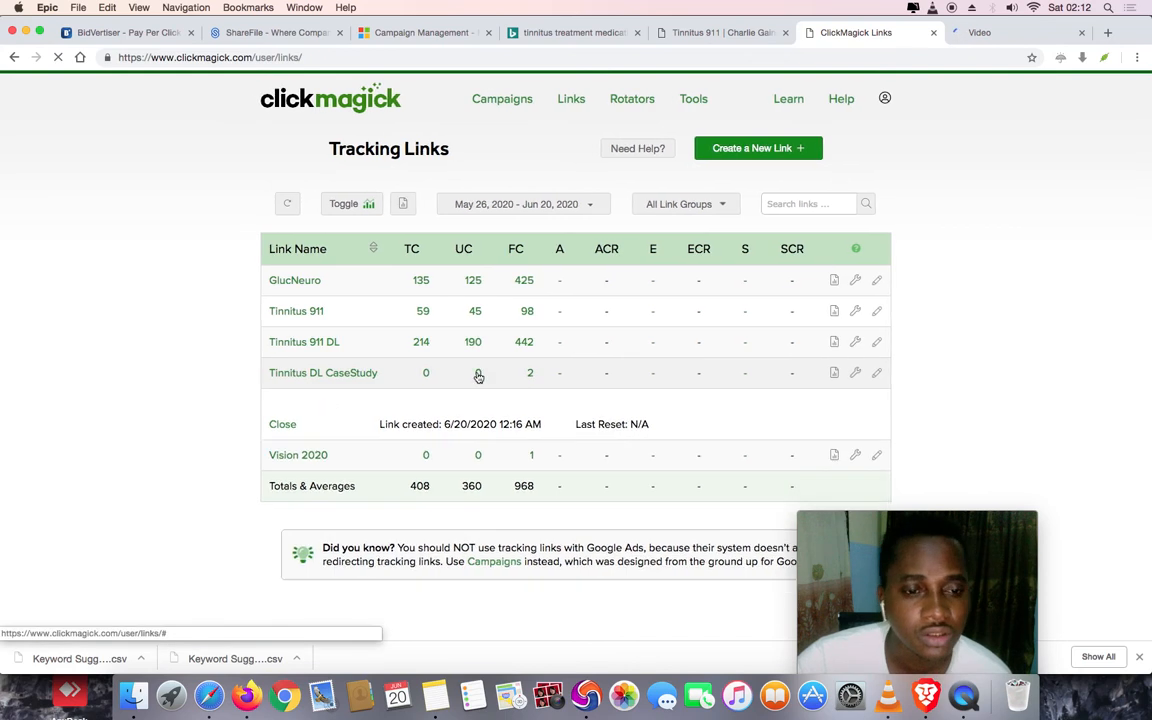
pyautogui.click(531, 375)
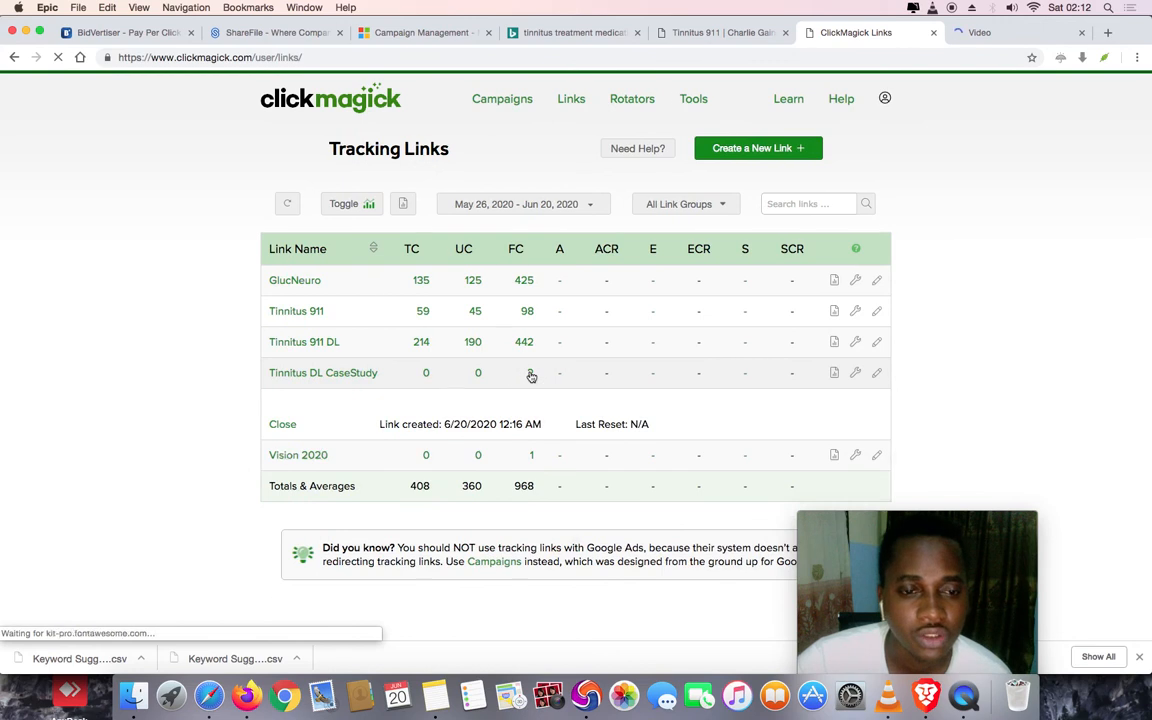
# Try to open the Traffic Analysis and Sub-ID Stats reports for the Tinnitus DL CaseStudy link
pyautogui.click(834, 373)
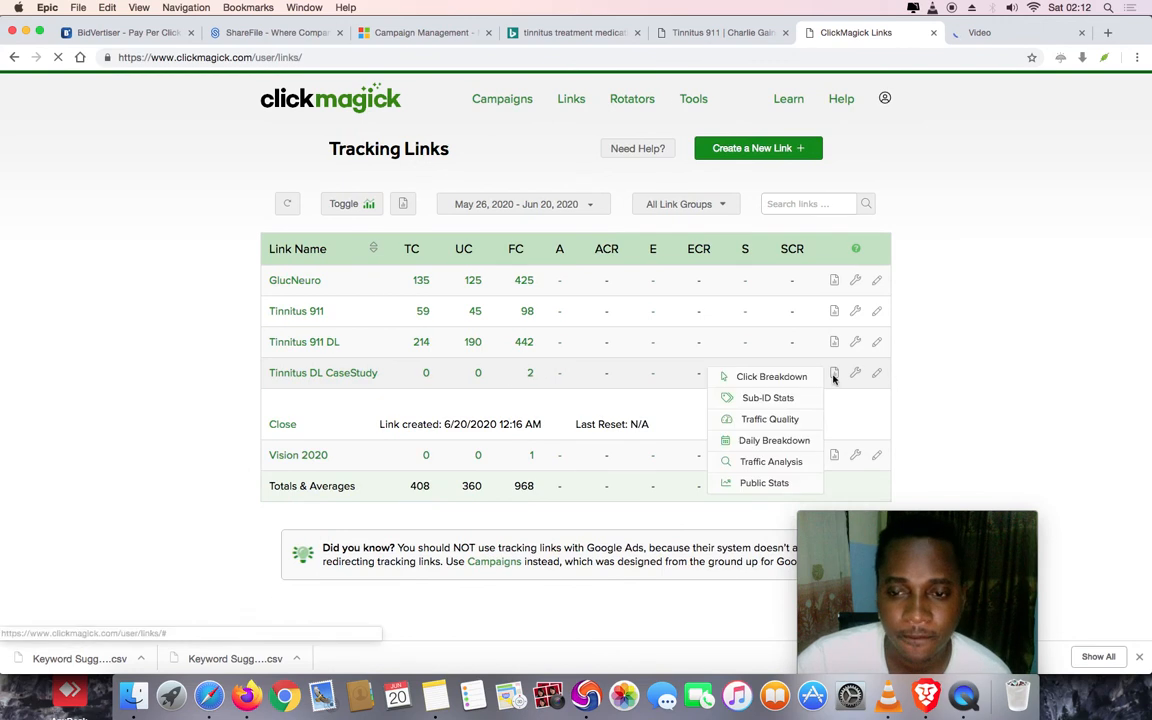
pyautogui.click(770, 461)
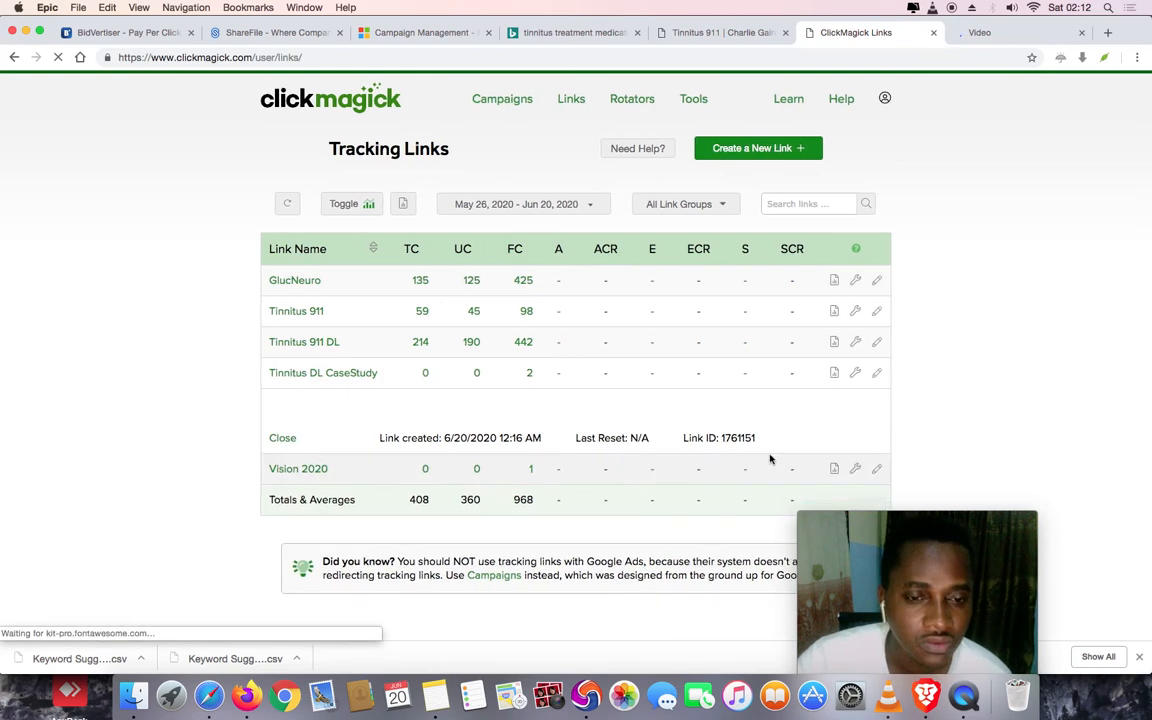
pyautogui.click(834, 373)
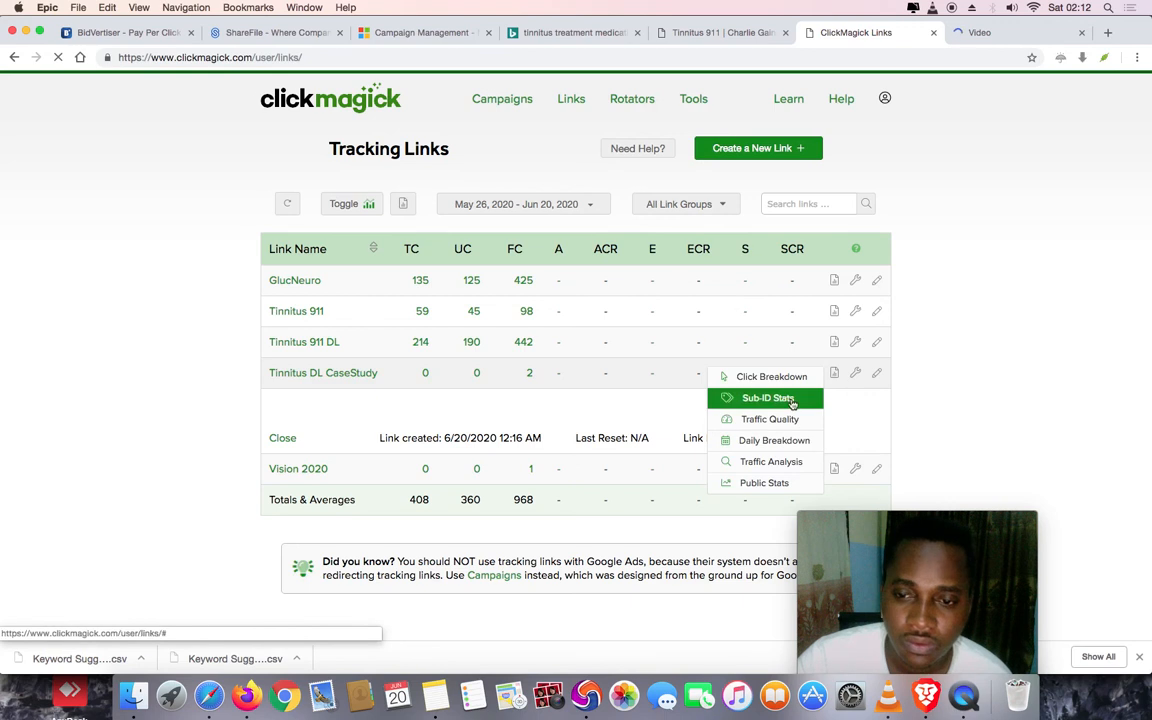
pyautogui.click(768, 398)
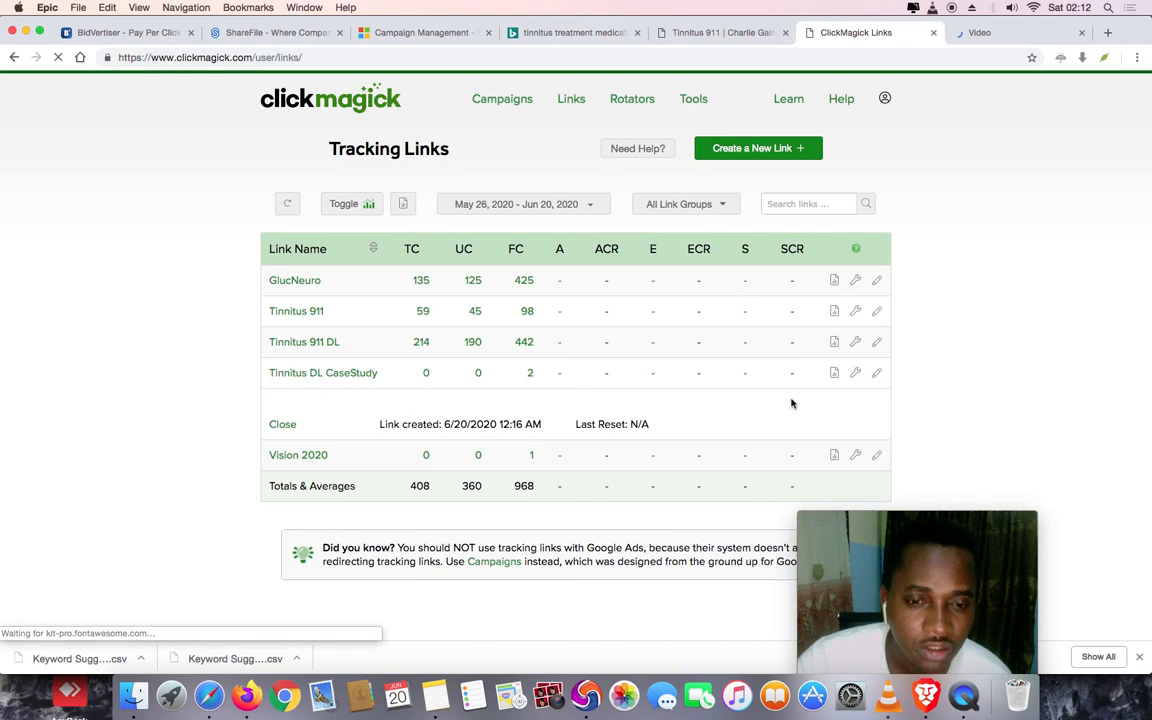
# Try to open the Tinnitus 911 DL link's FC clicks and toggle the statistics table to its cost and revenue columns
pyautogui.click(524, 343)
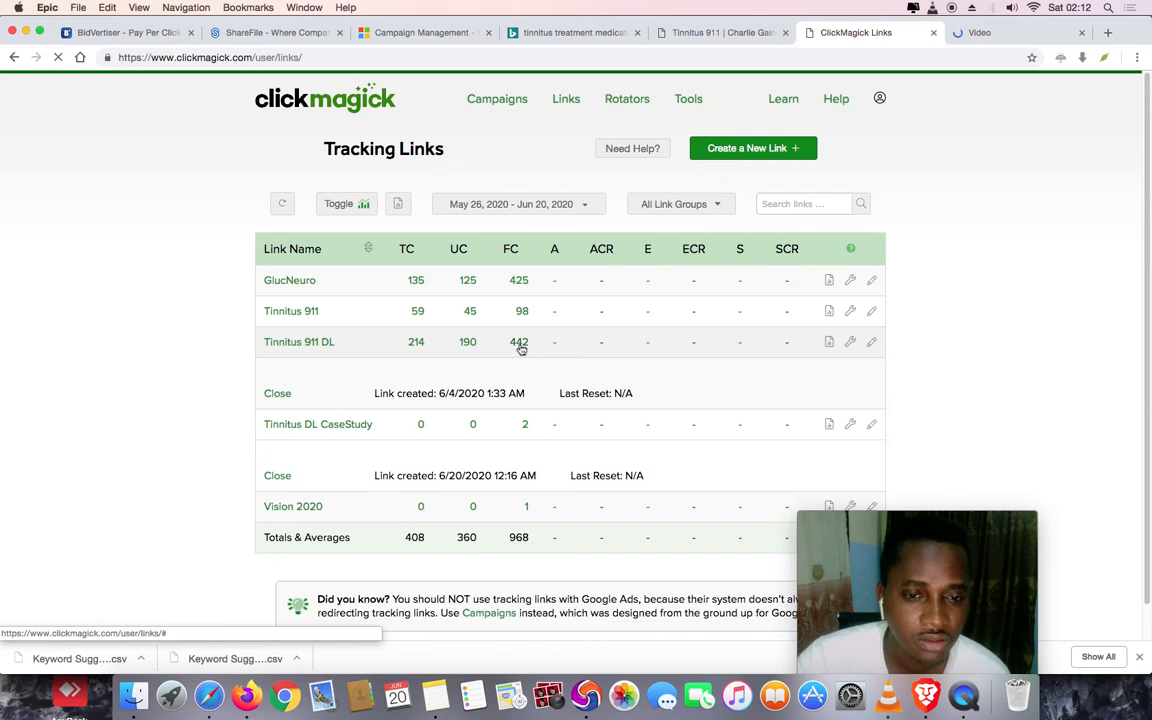
pyautogui.click(347, 207)
pyautogui.click(347, 206)
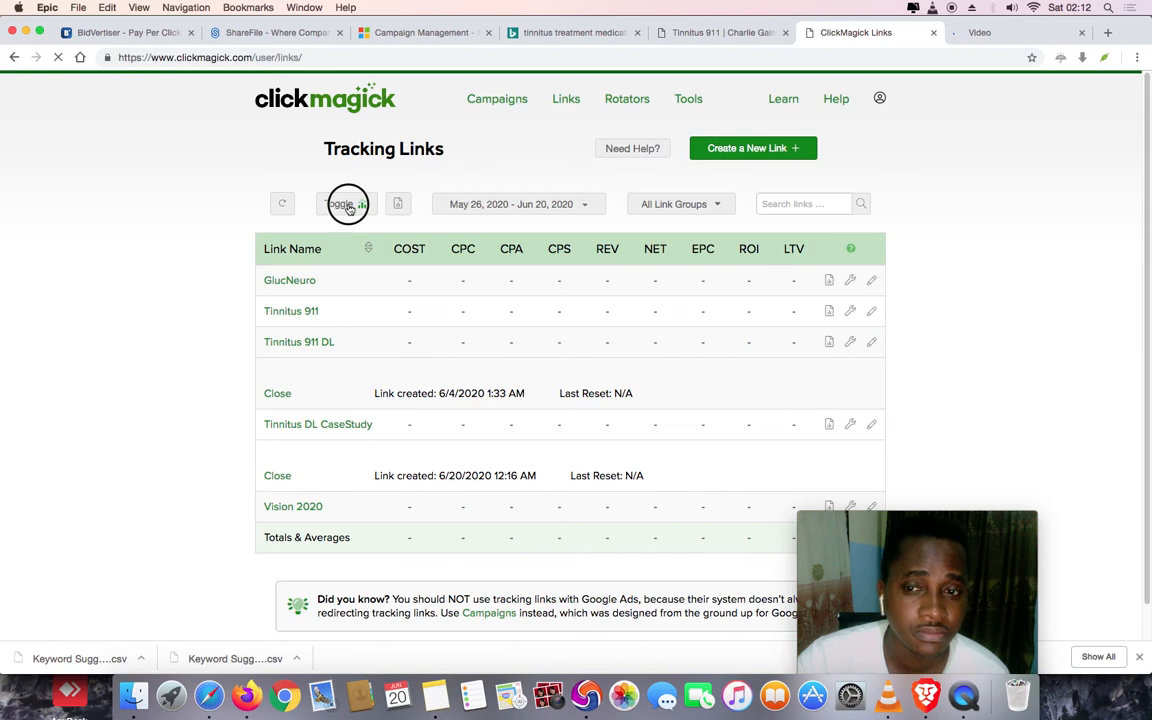
# Open the Tinnitus DL CaseStudy link's settings and review its Pixels, Funnel, Cost, URLs, Geo, Filter and Misc options
pyautogui.scroll(-1, 420, 300)
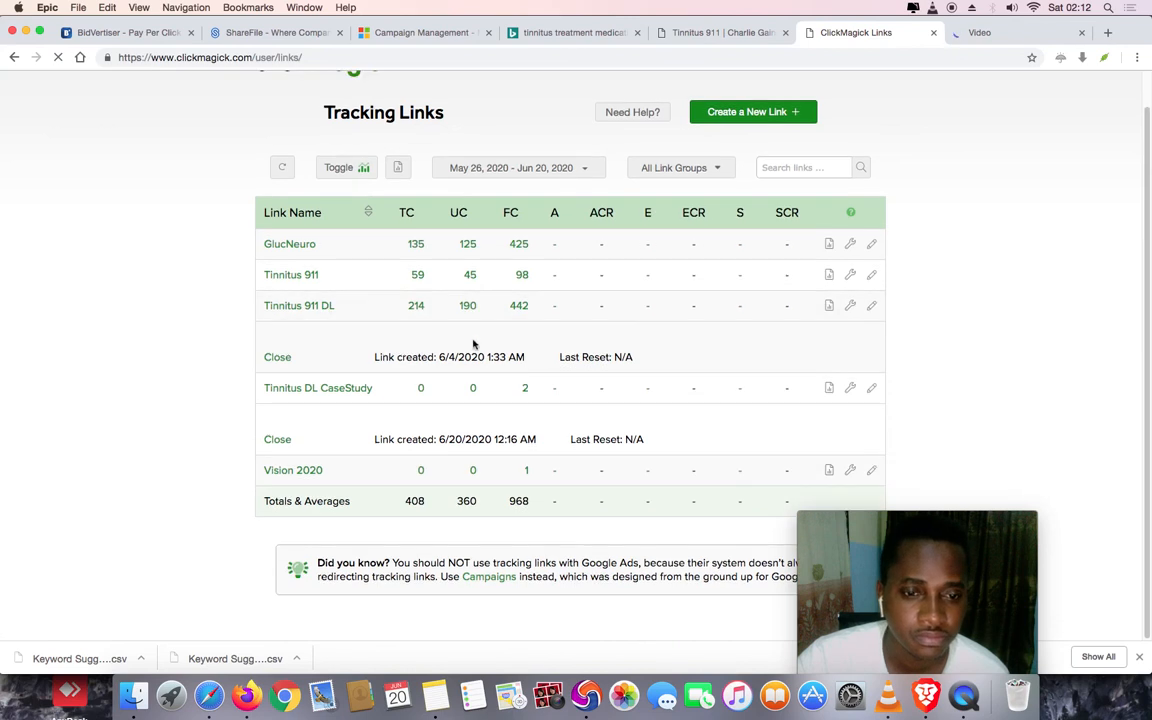
pyautogui.click(332, 391)
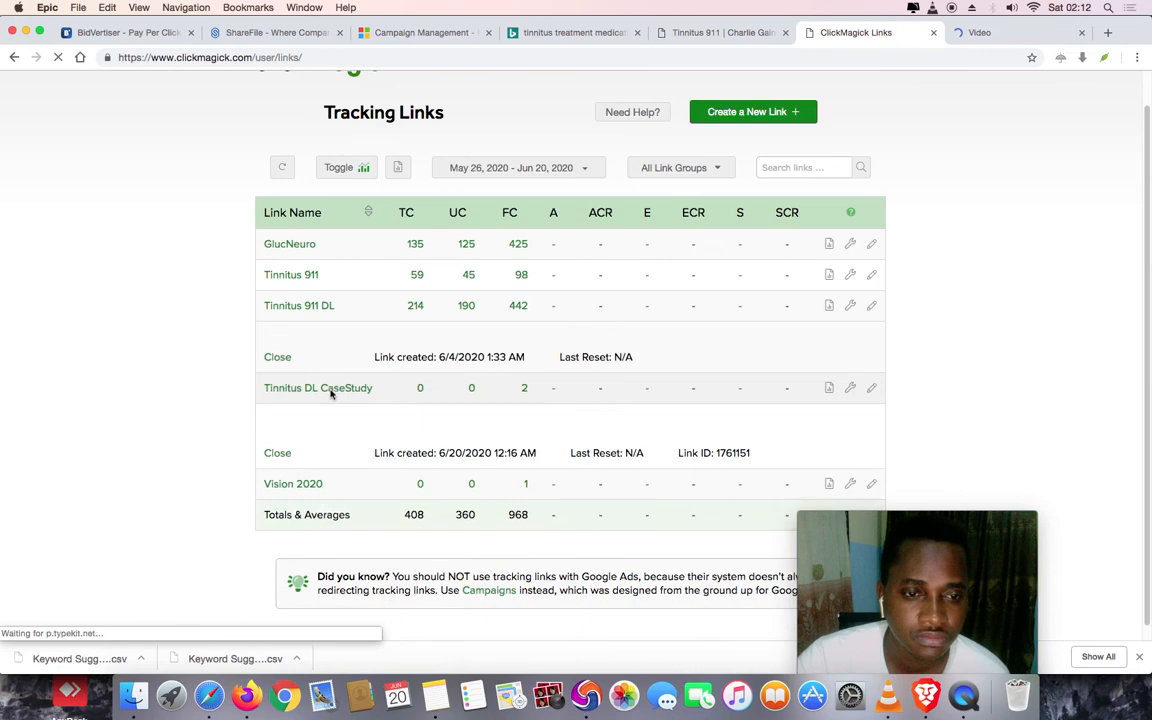
pyautogui.scroll(-2, 228, 362)
pyautogui.scroll(-5, 228, 362)
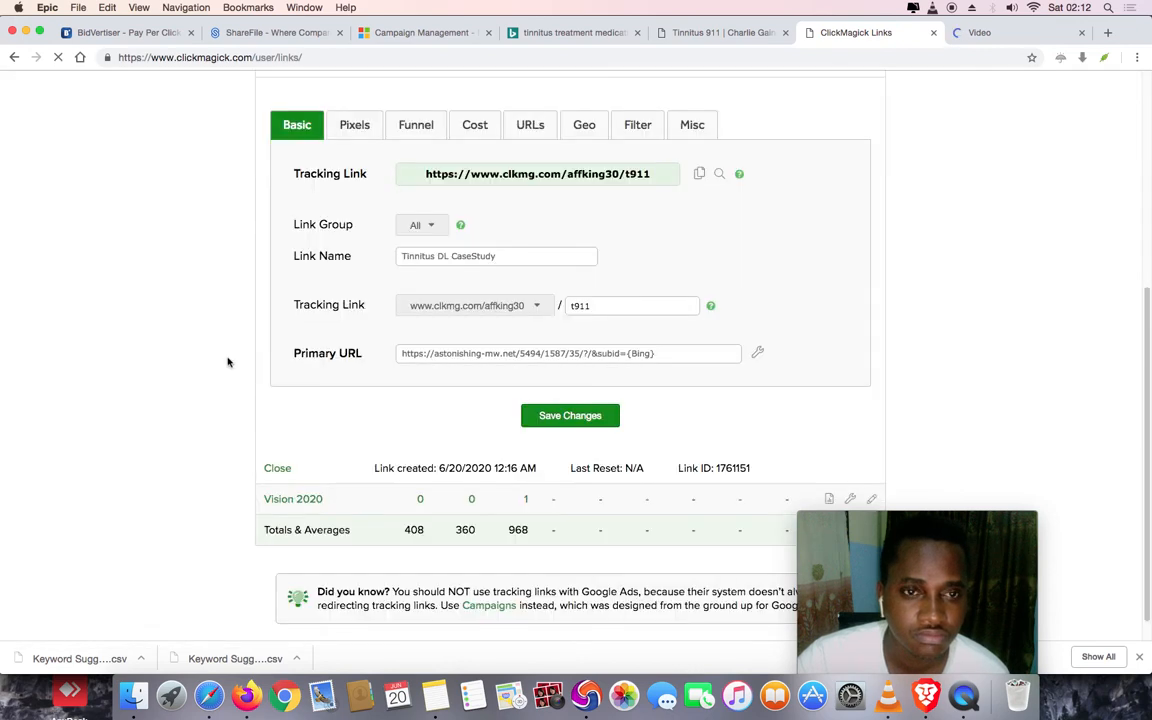
pyautogui.click(356, 126)
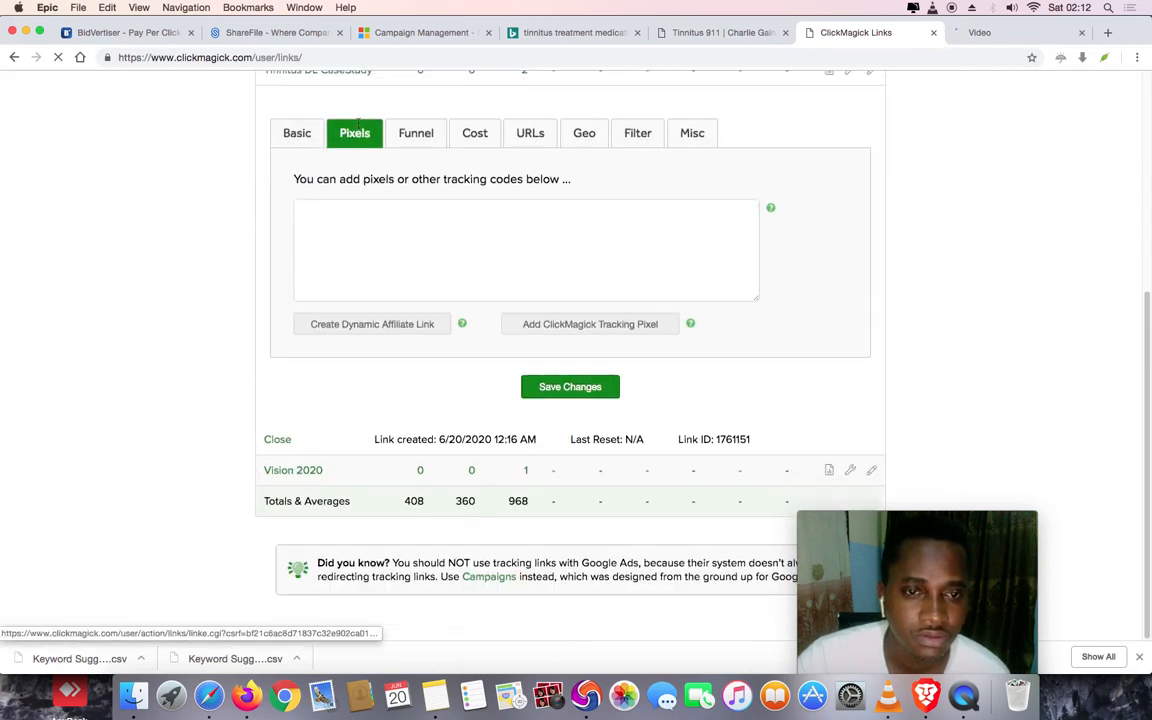
pyautogui.click(415, 131)
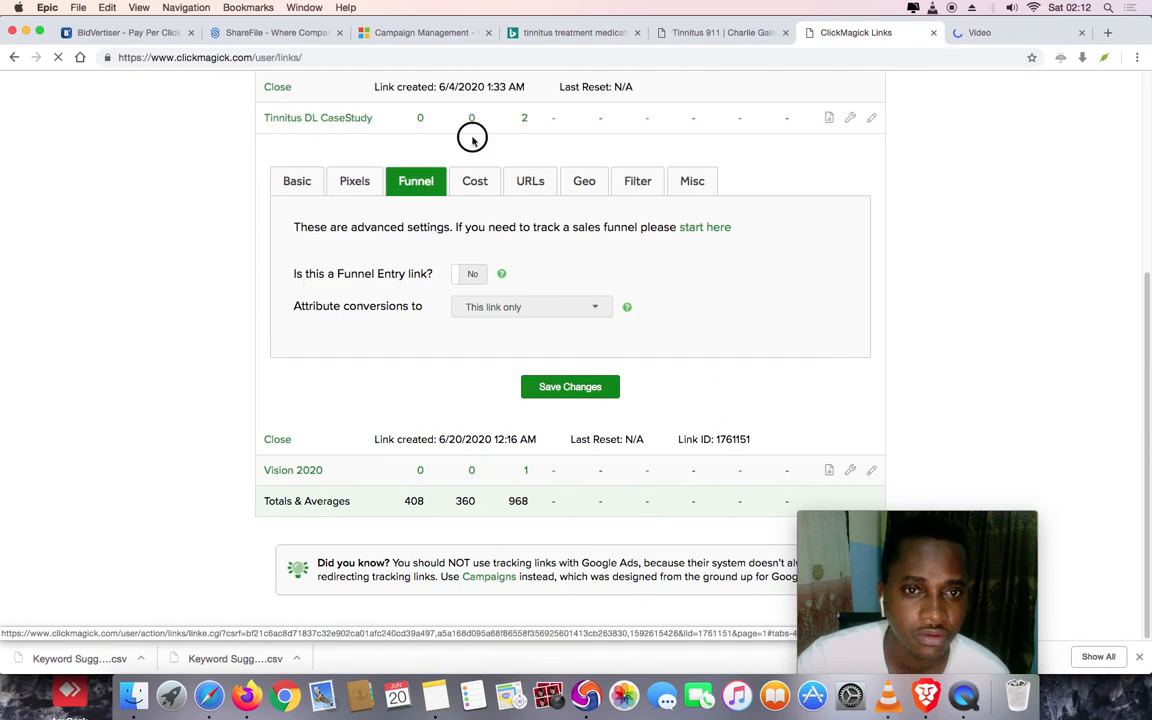
pyautogui.click(471, 178)
pyautogui.click(530, 257)
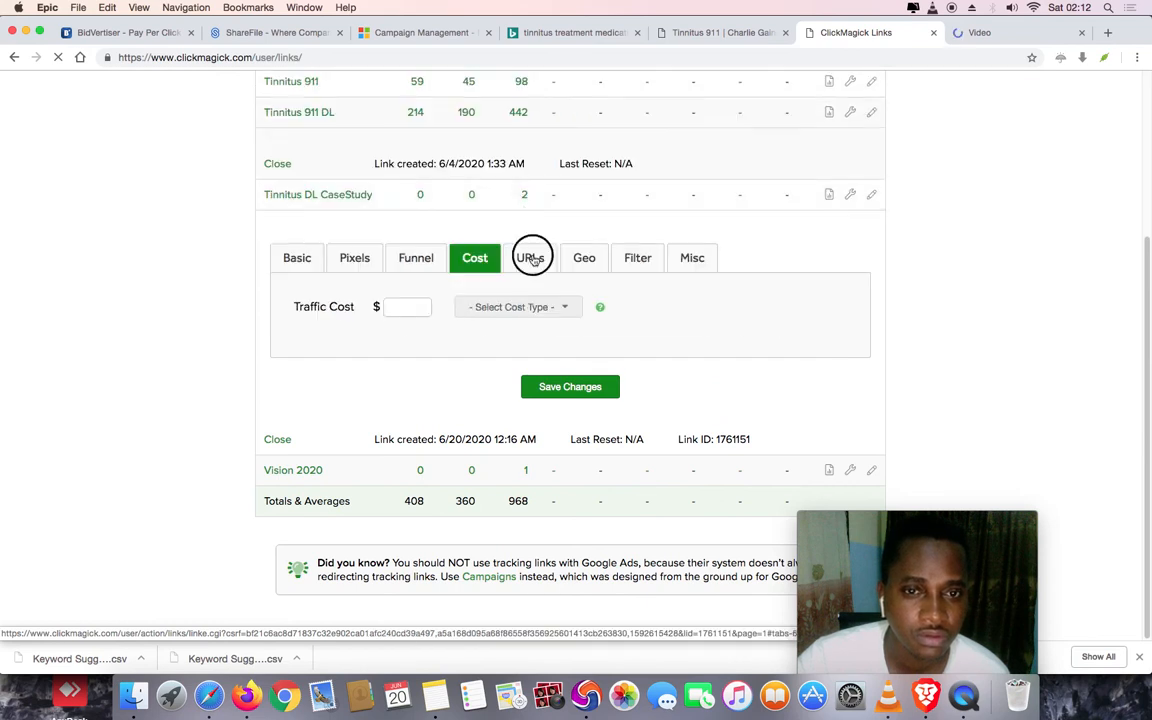
pyautogui.click(585, 167)
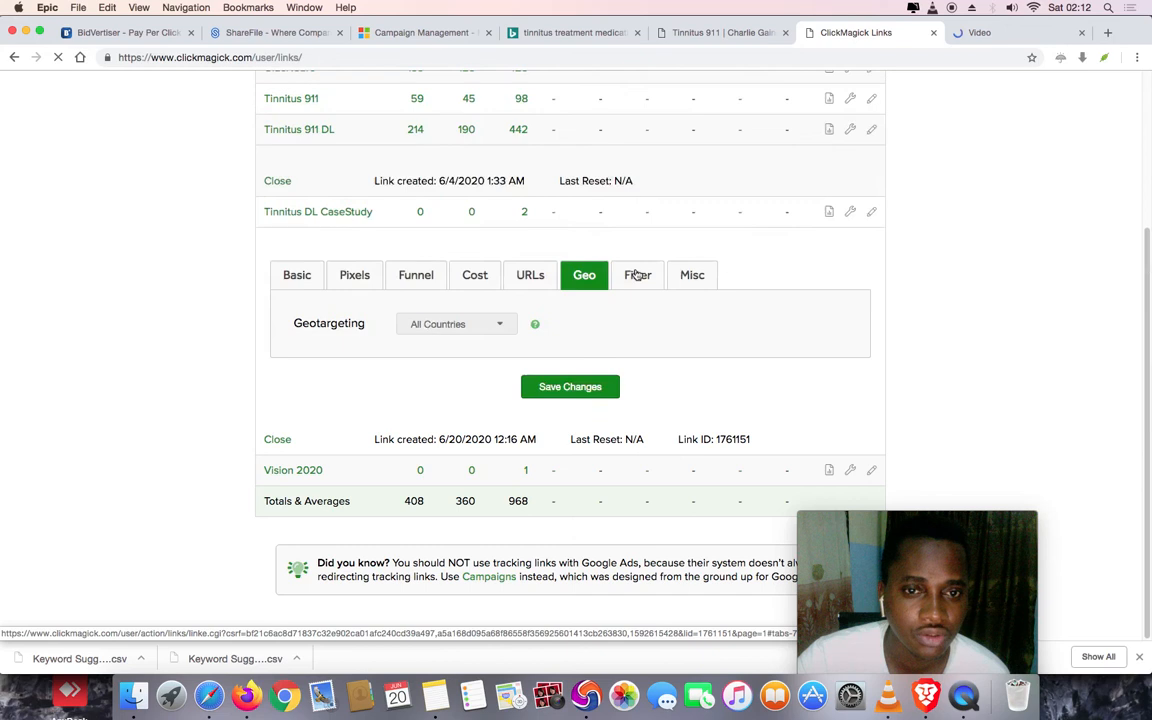
pyautogui.click(641, 281)
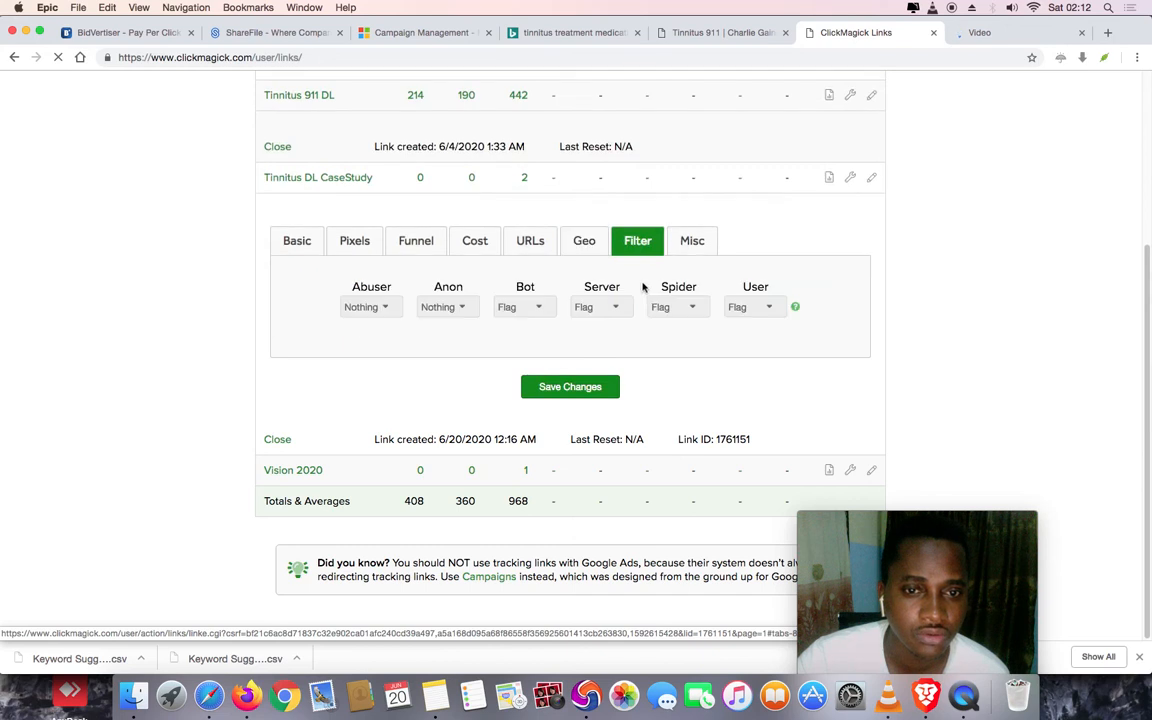
pyautogui.click(696, 249)
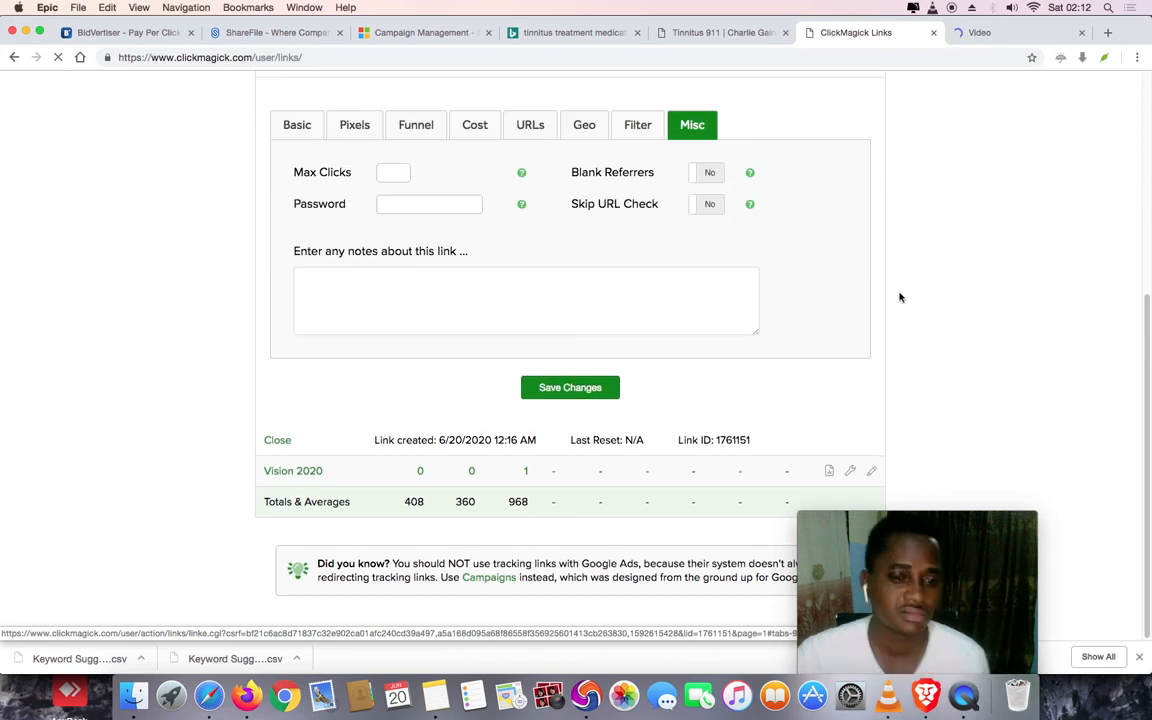
pyautogui.scroll(5, 897, 296)
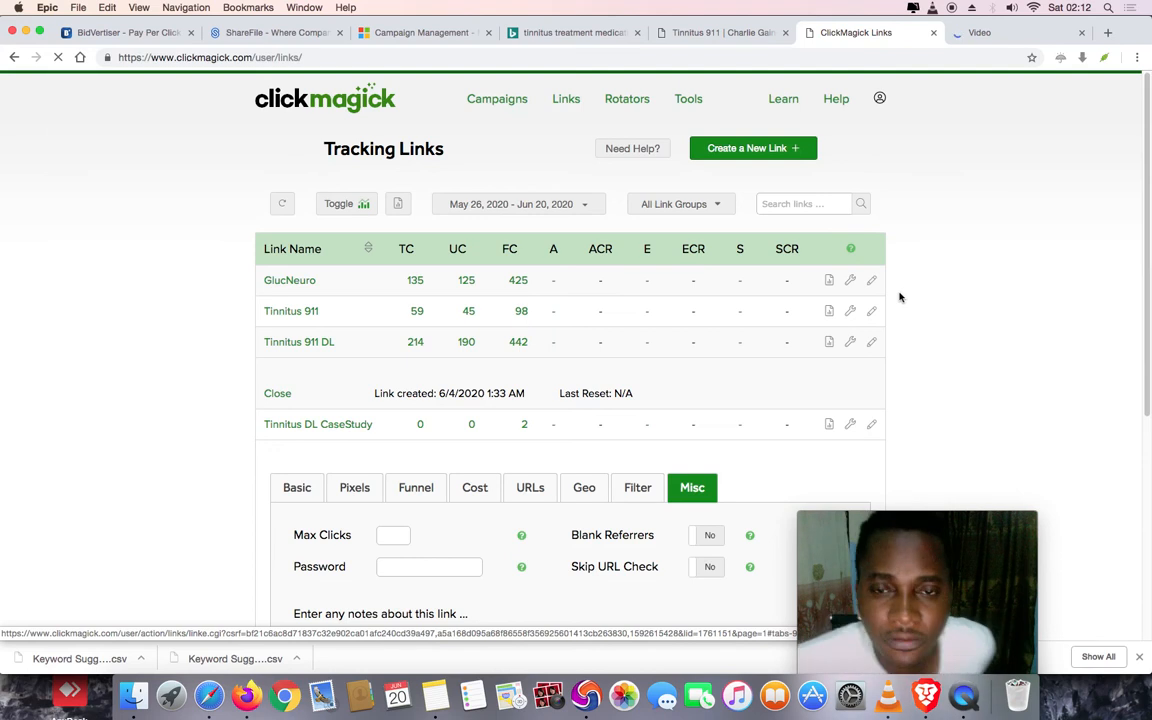
pyautogui.scroll(-2, 899, 296)
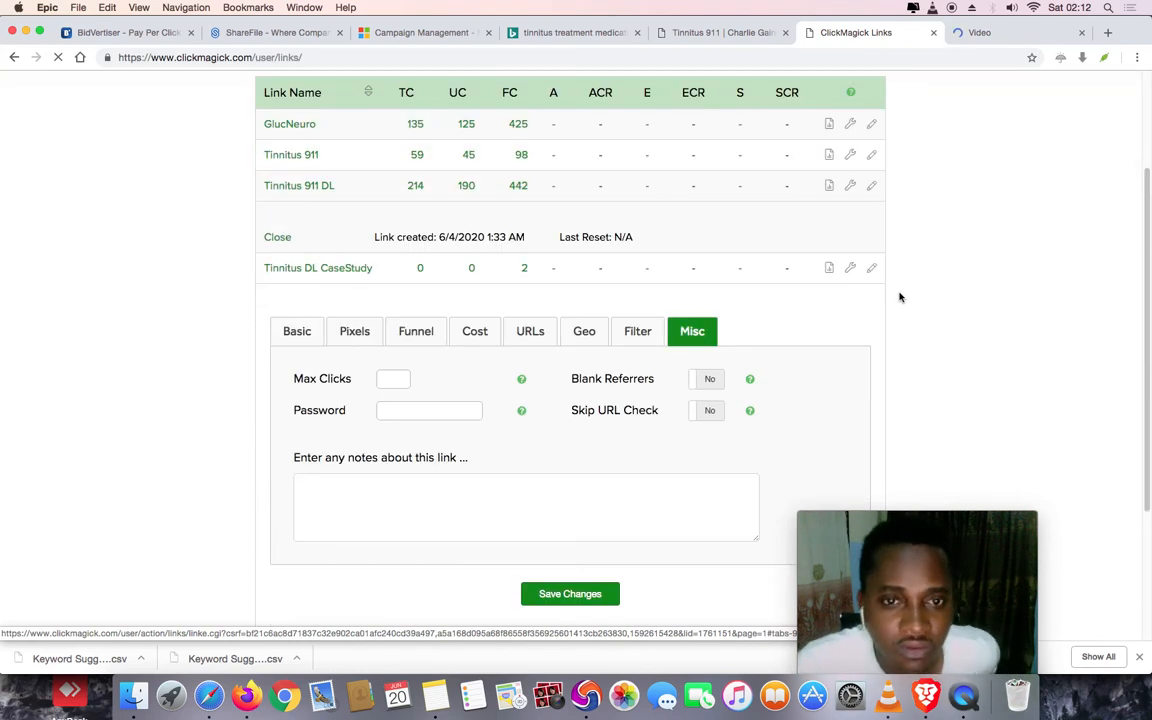
# Open the Track Conversions help article for the Tinnitus DL CaseStudy link, skim its tracking methods and return to the tracking links
pyautogui.click(869, 271)
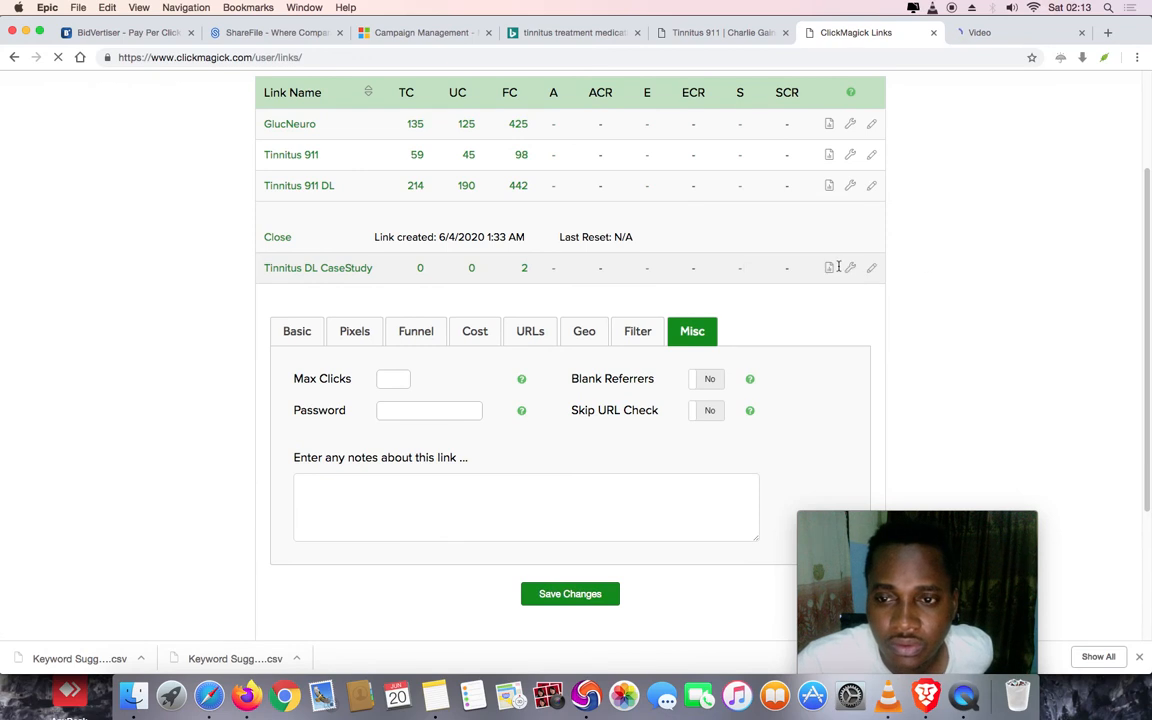
pyautogui.click(849, 271)
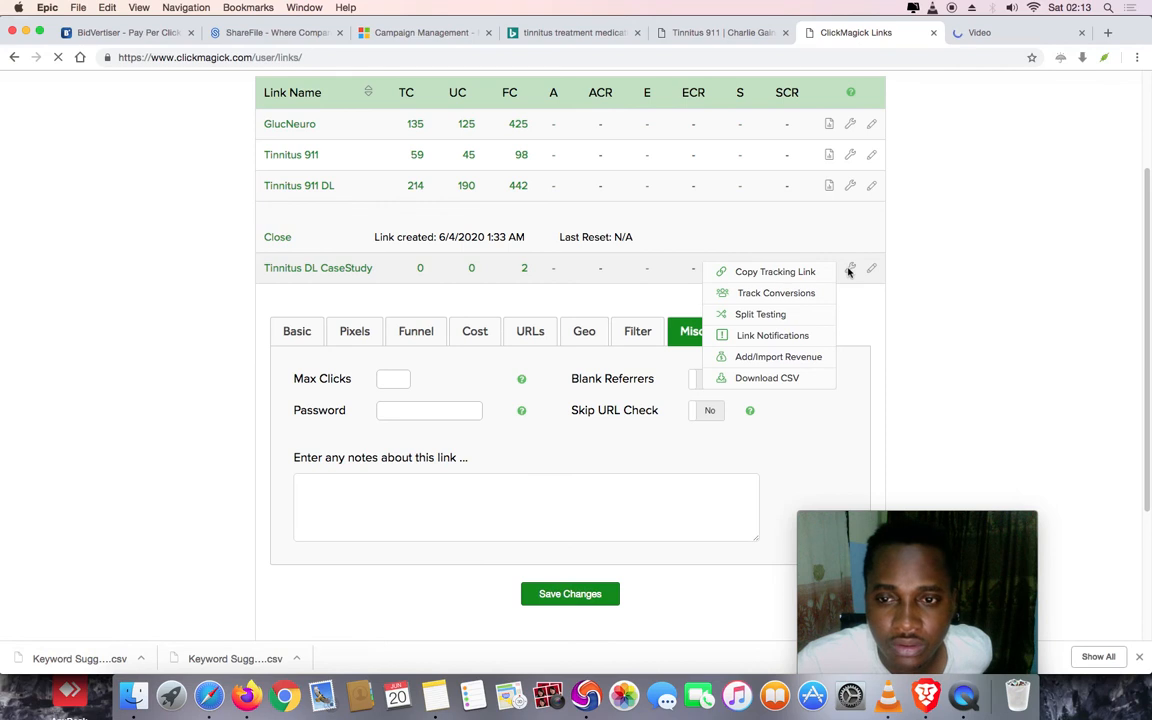
pyautogui.click(727, 292)
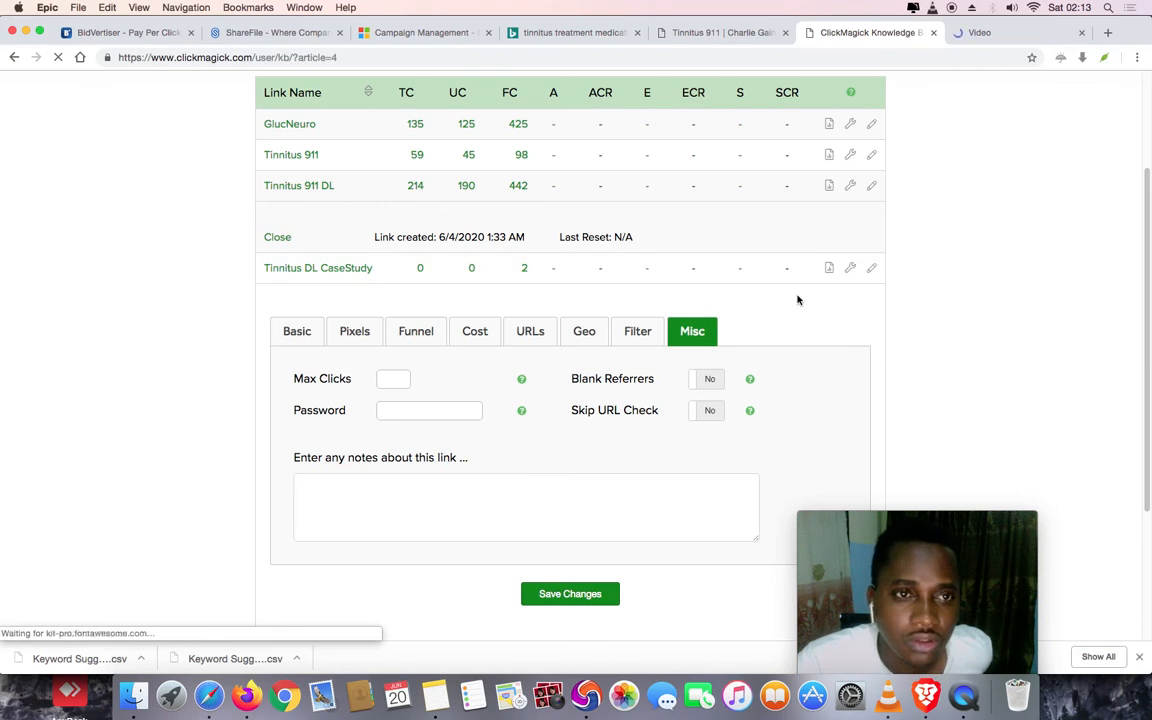
pyautogui.scroll(-10, 782, 292)
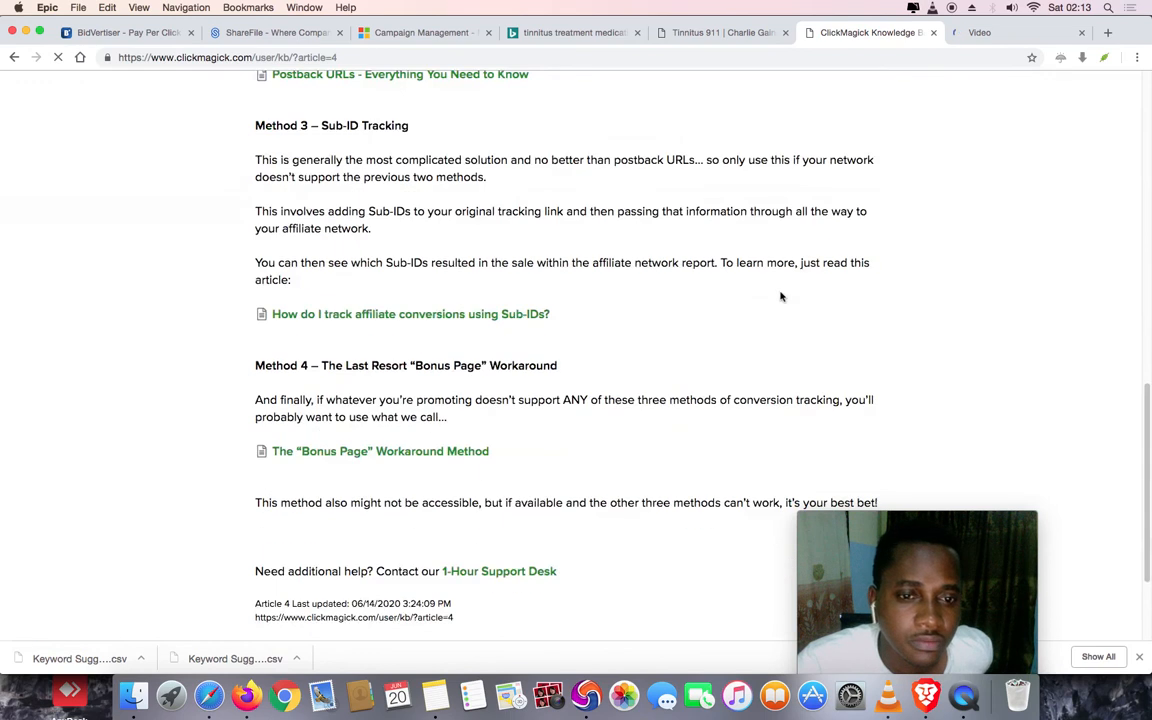
pyautogui.scroll(10, 782, 295)
pyautogui.click(568, 102)
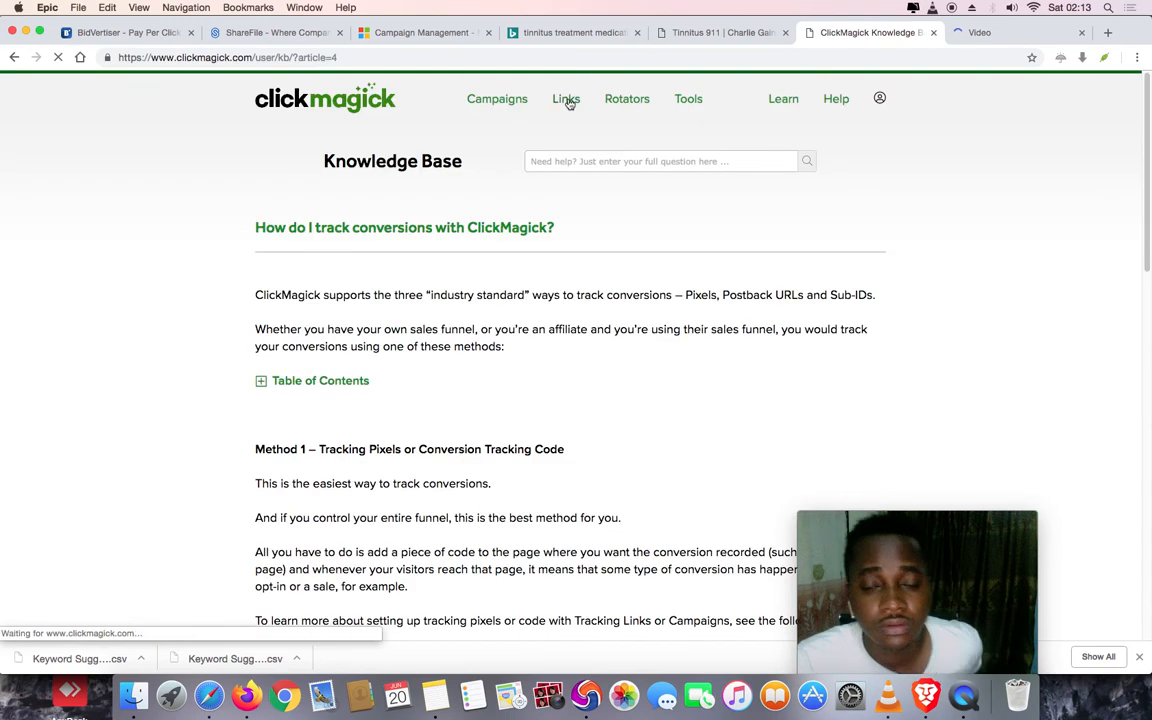
# Check the tinnitus video landing page and try again to open the Tinnitus DL CaseStudy link's FC click details
pyautogui.click(966, 33)
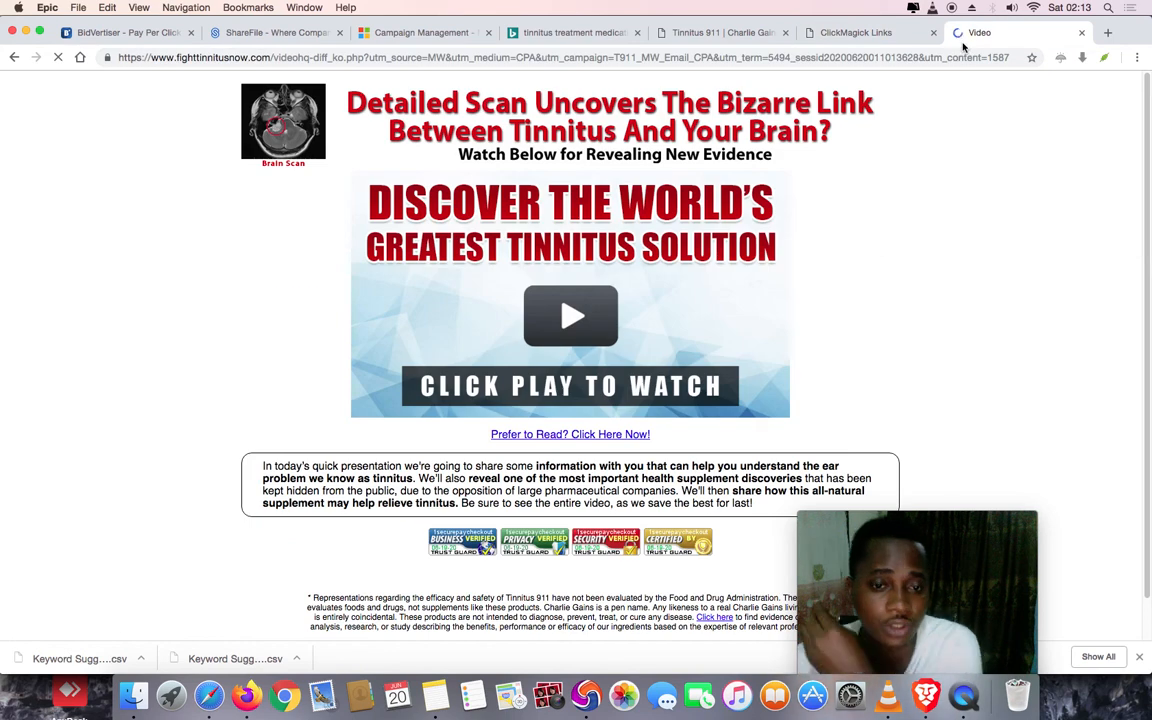
pyautogui.click(856, 34)
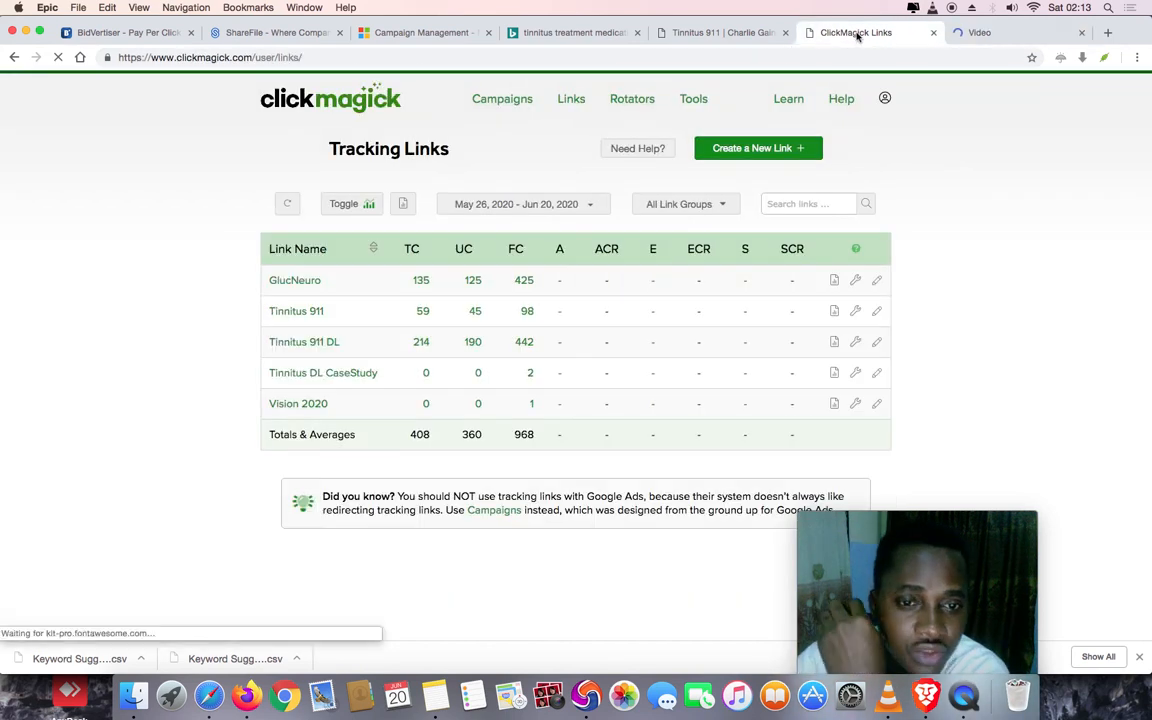
pyautogui.click(531, 377)
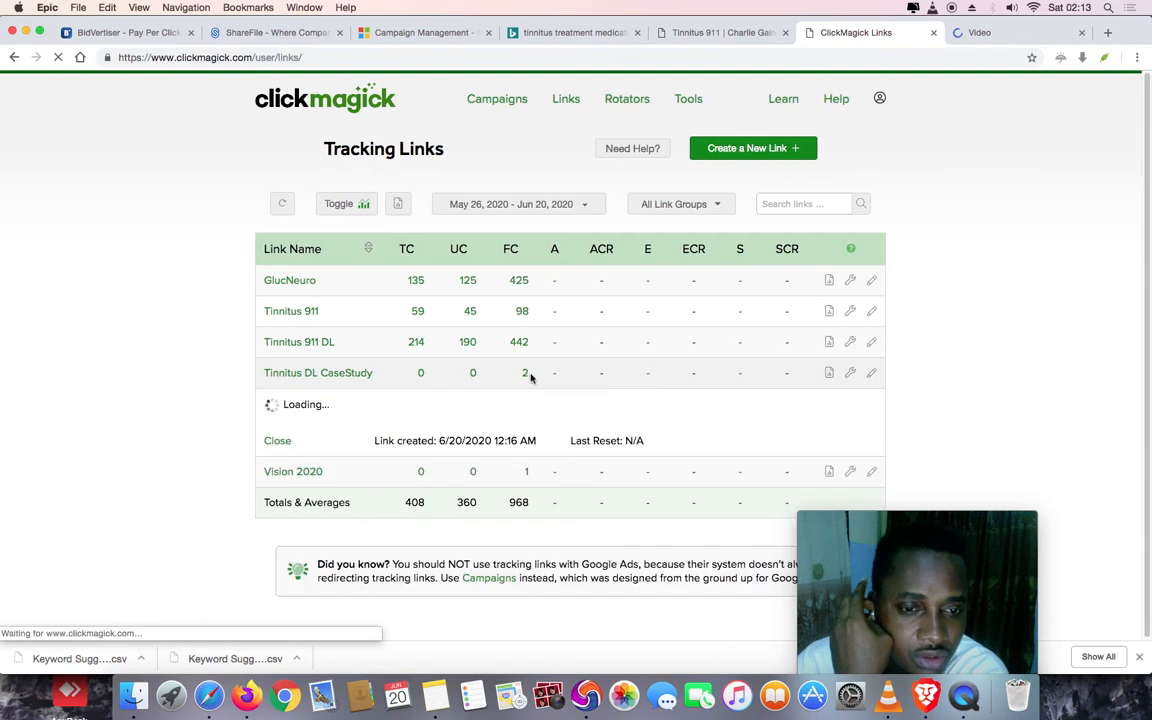
pyautogui.click(282, 430)
# Open the Tinnitus DL CaseStudy link's basic settings, check the tracking link and Primary URL, and save the link
pyautogui.click(357, 373)
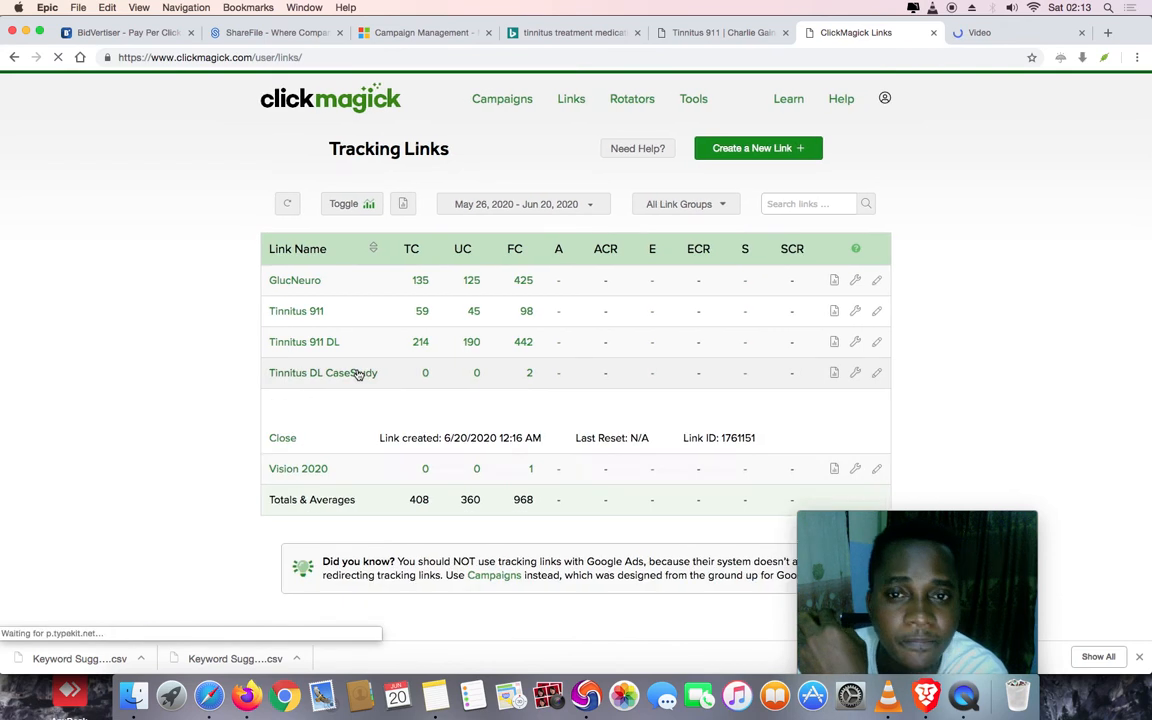
pyautogui.scroll(-3, 282, 366)
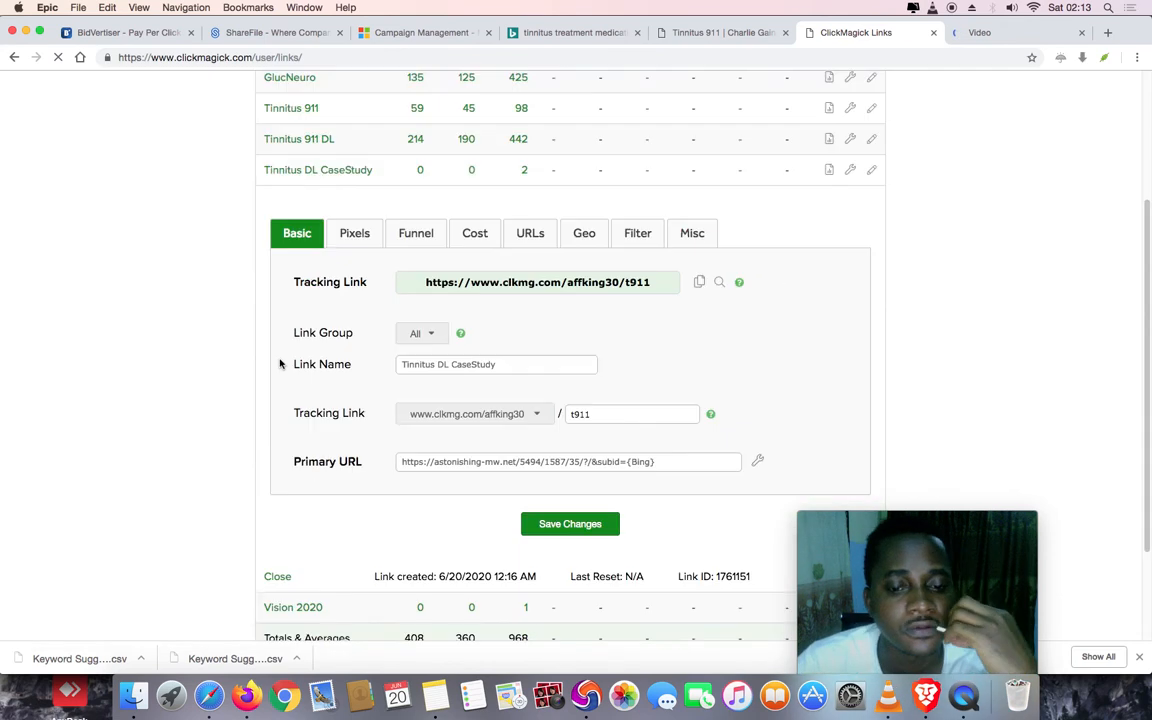
pyautogui.scroll(-2, 280, 364)
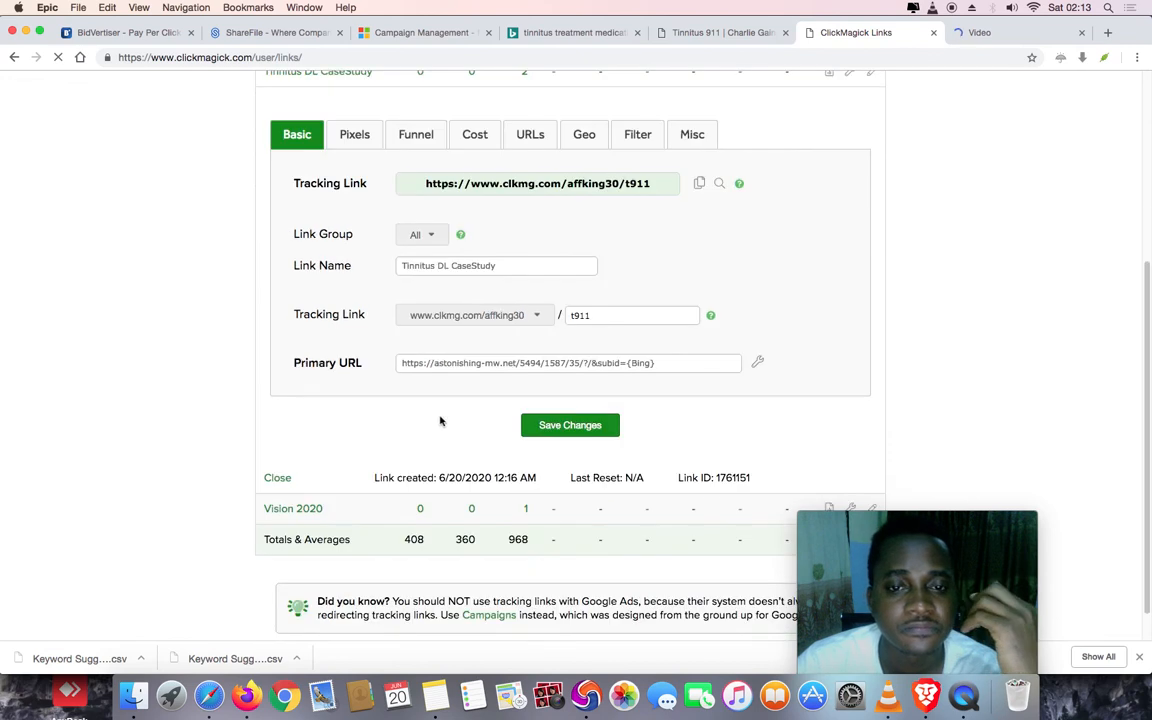
pyautogui.click(557, 426)
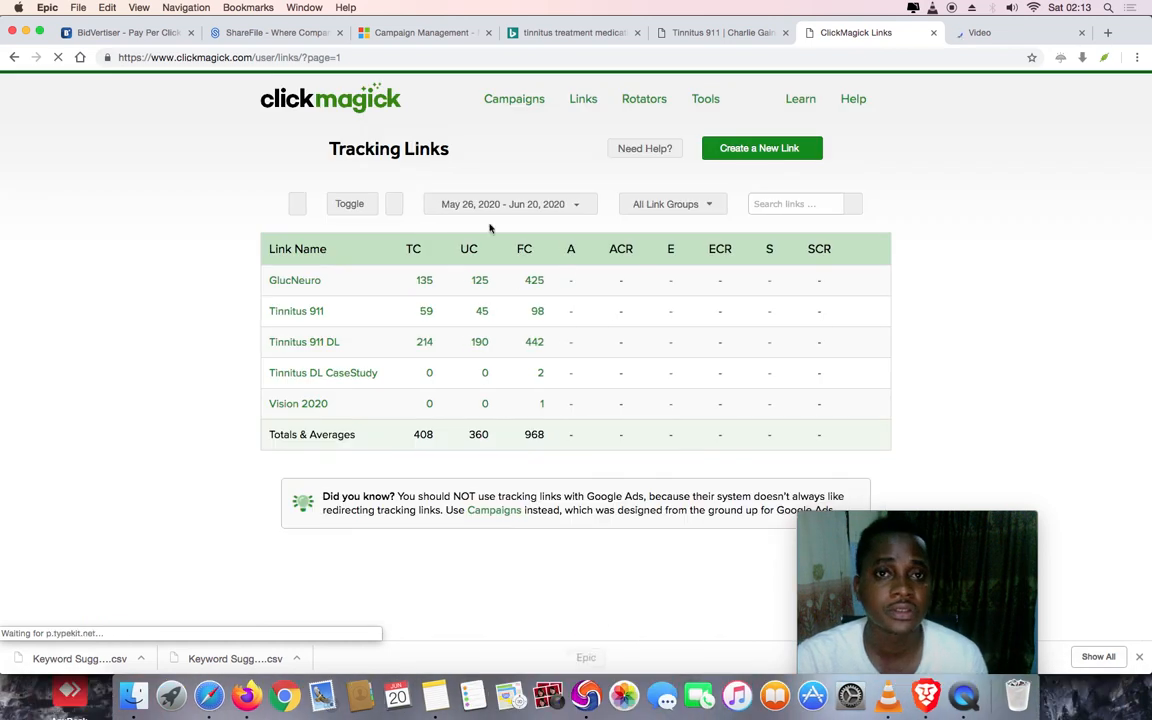
# Switch to Microsoft Advertising and review the Tinnitus 911 DL ads across all ad groups in the account's ads list
pyautogui.click(416, 33)
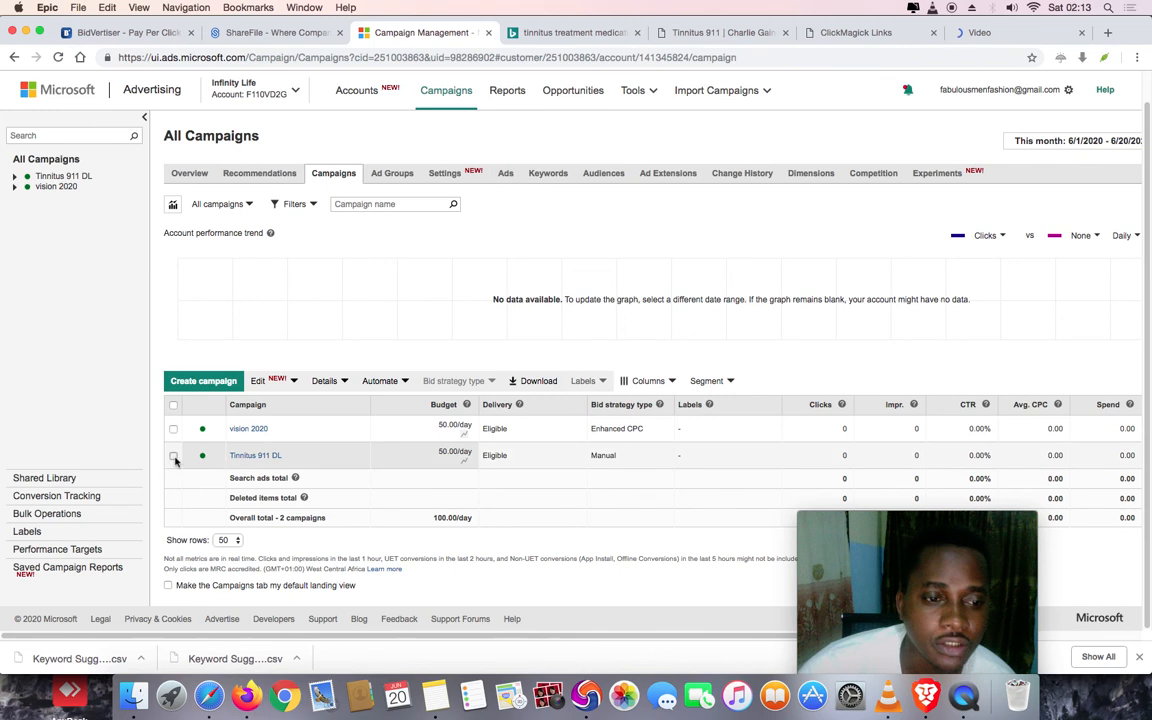
pyautogui.click(508, 173)
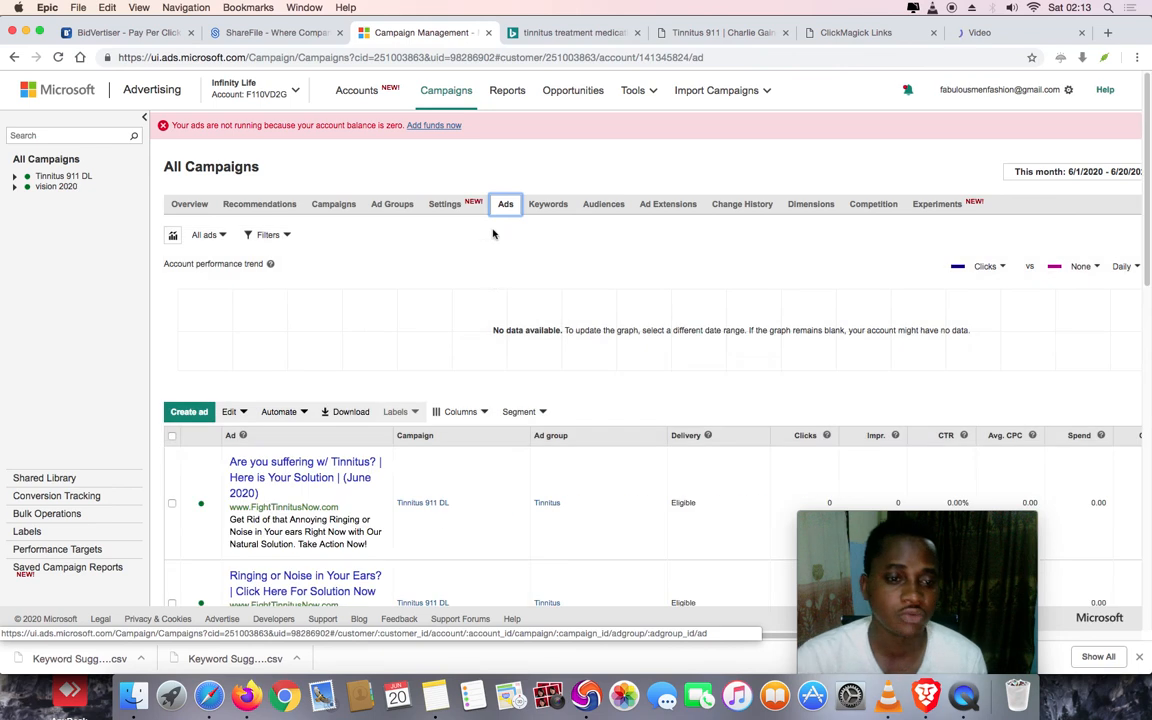
pyautogui.scroll(-4, 491, 283)
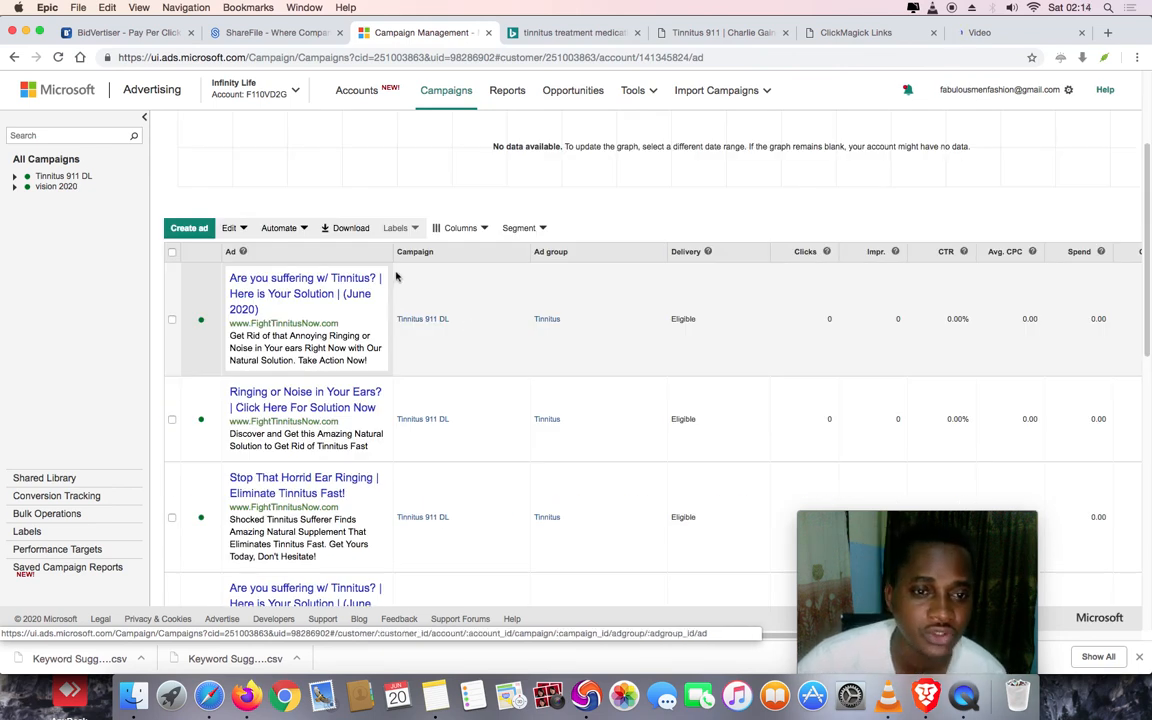
pyautogui.scroll(-8, 383, 277)
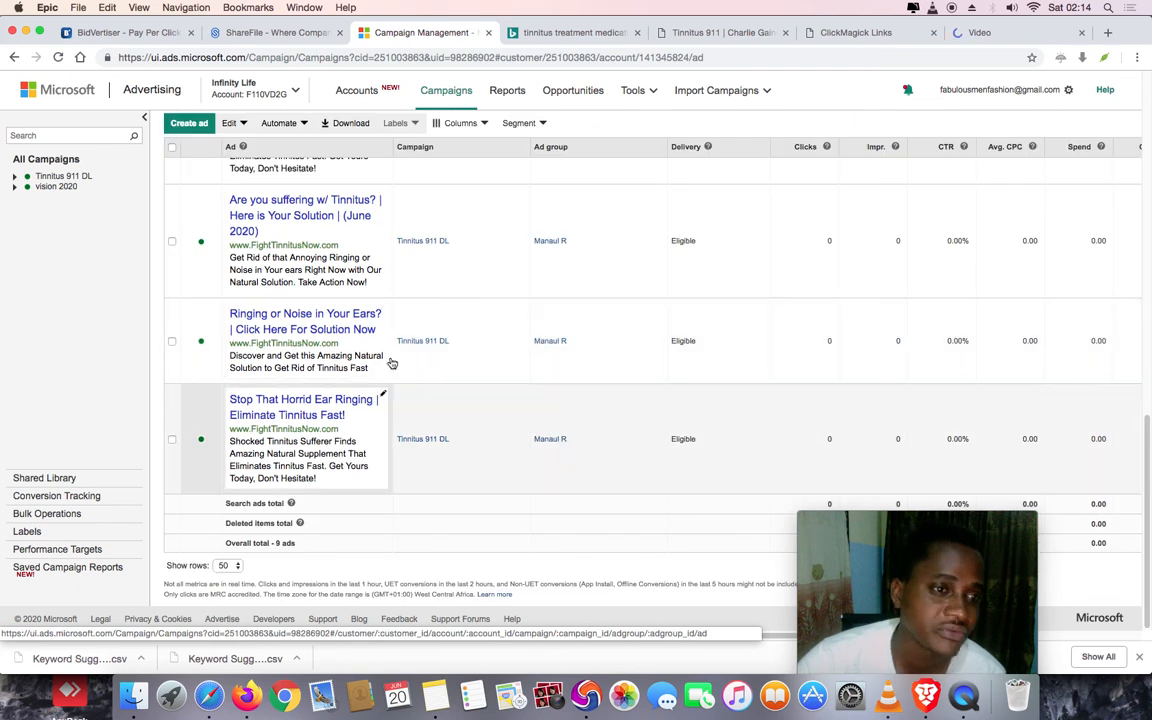
pyautogui.scroll(6, 393, 315)
pyautogui.scroll(10, 393, 310)
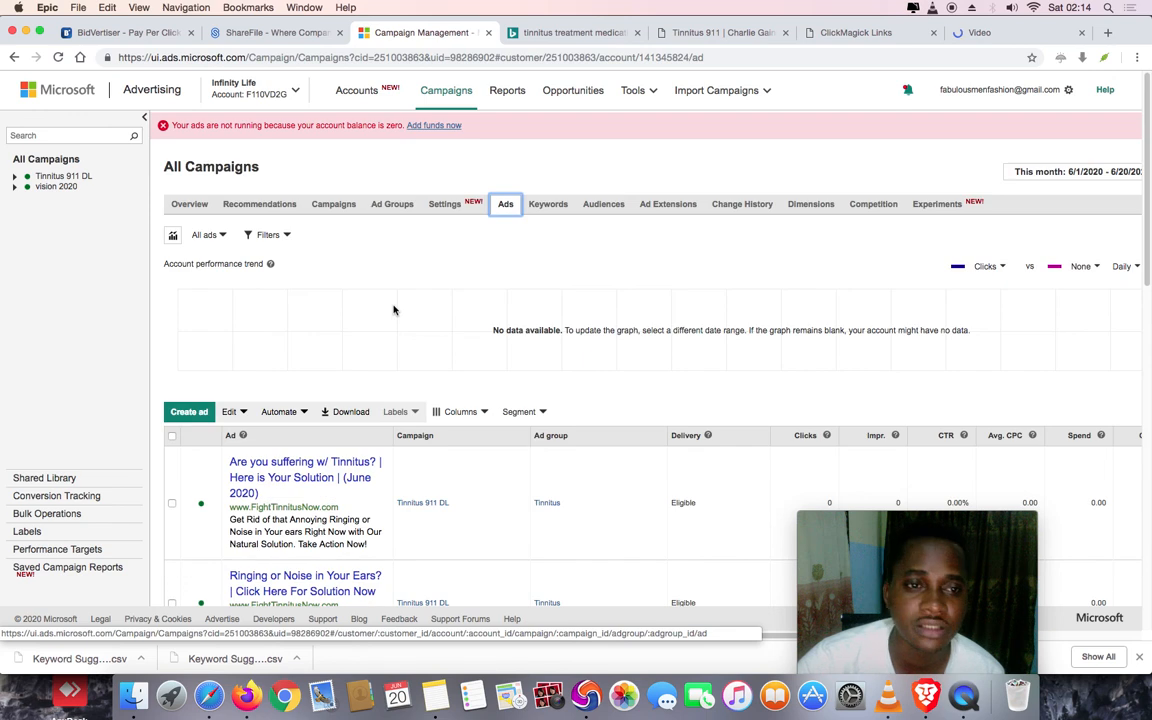
pyautogui.scroll(-10, 393, 310)
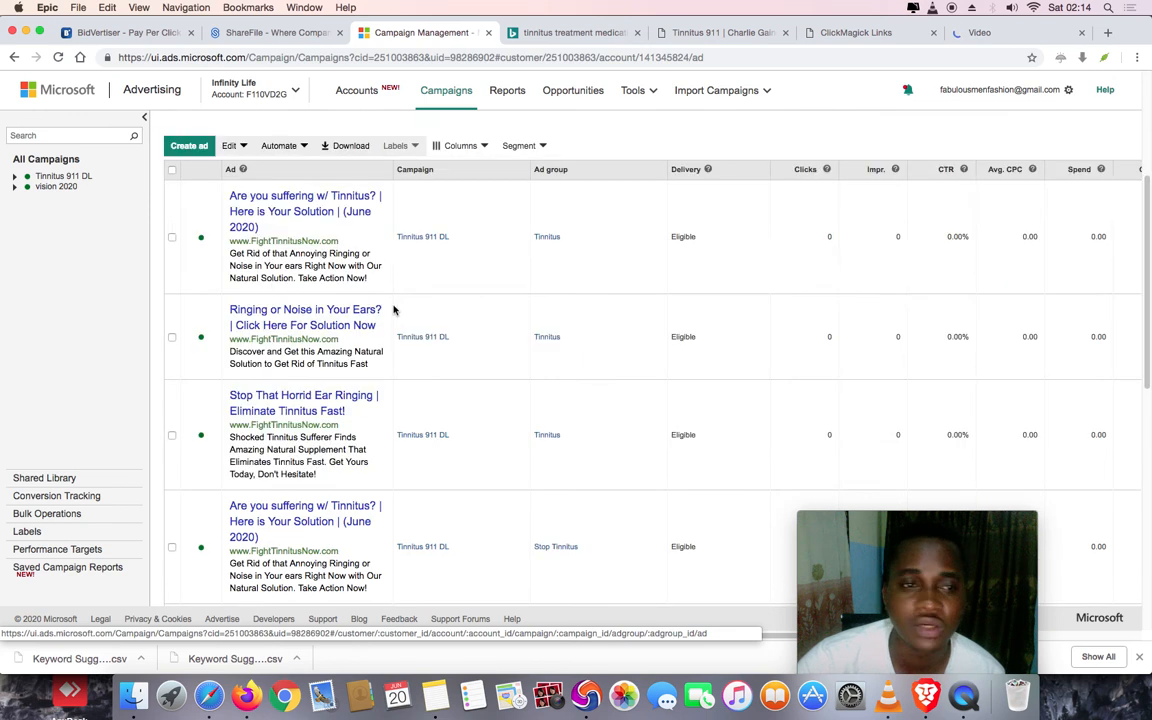
pyautogui.scroll(-1, 393, 310)
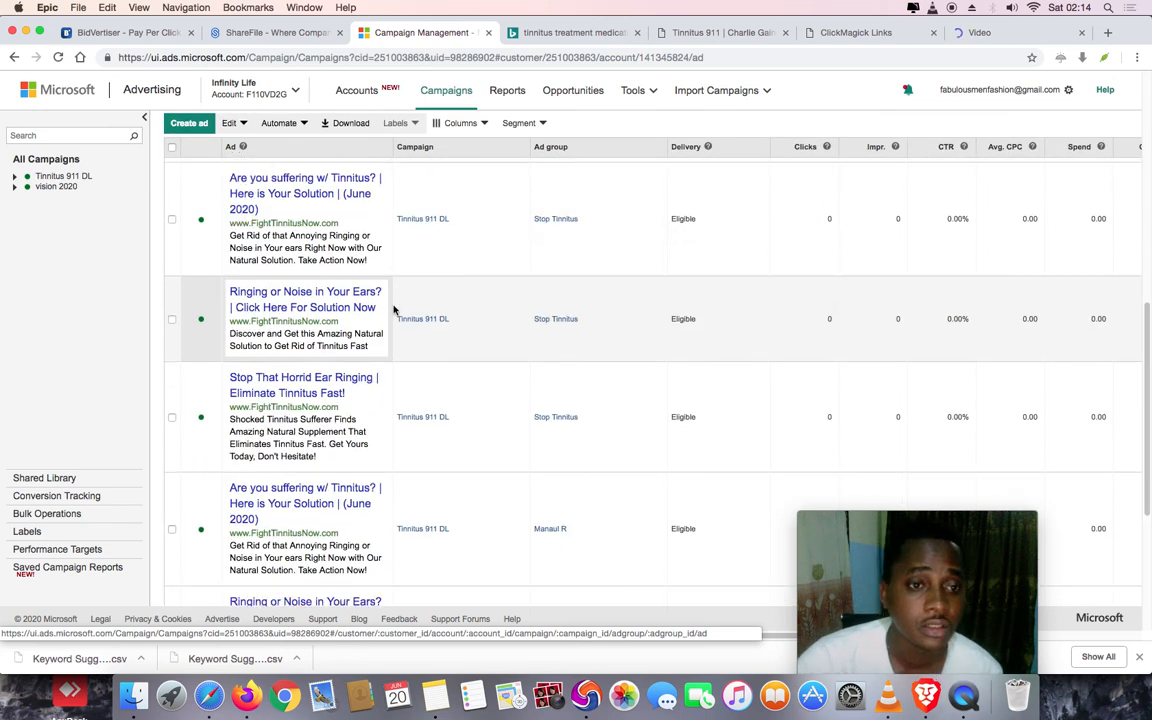
pyautogui.scroll(10, 393, 310)
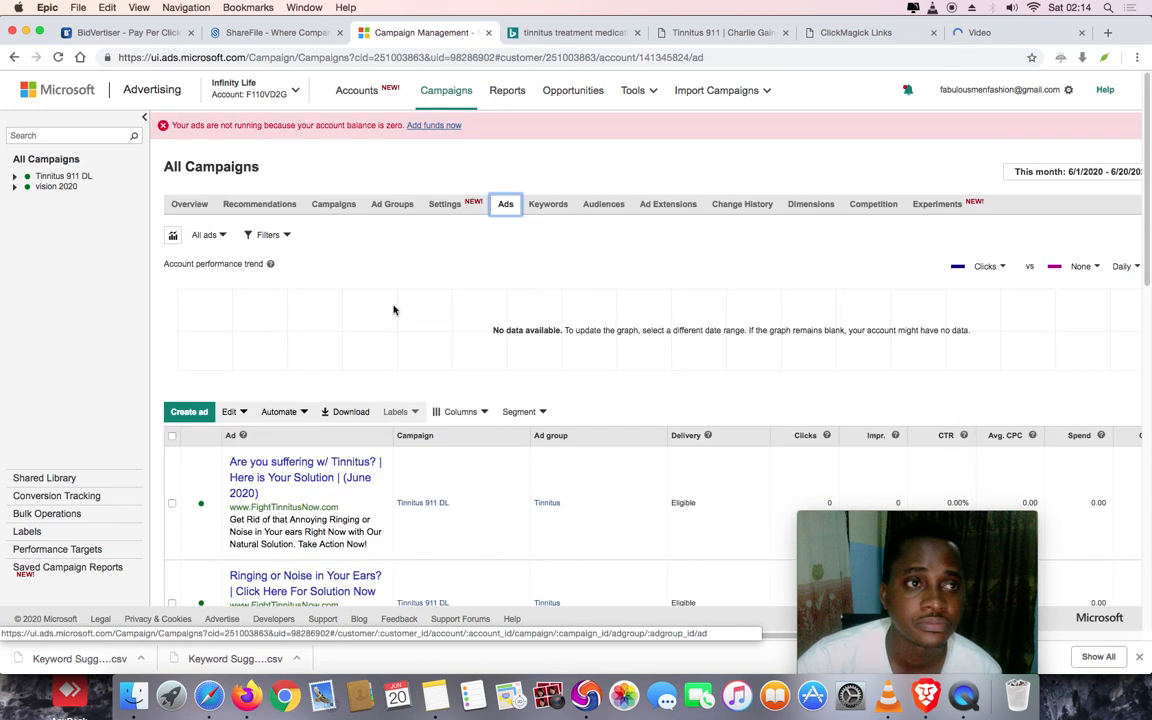
# Zoom the browser page out three levels so more columns of the ads table fit on screen
pyautogui.click(1135, 58)
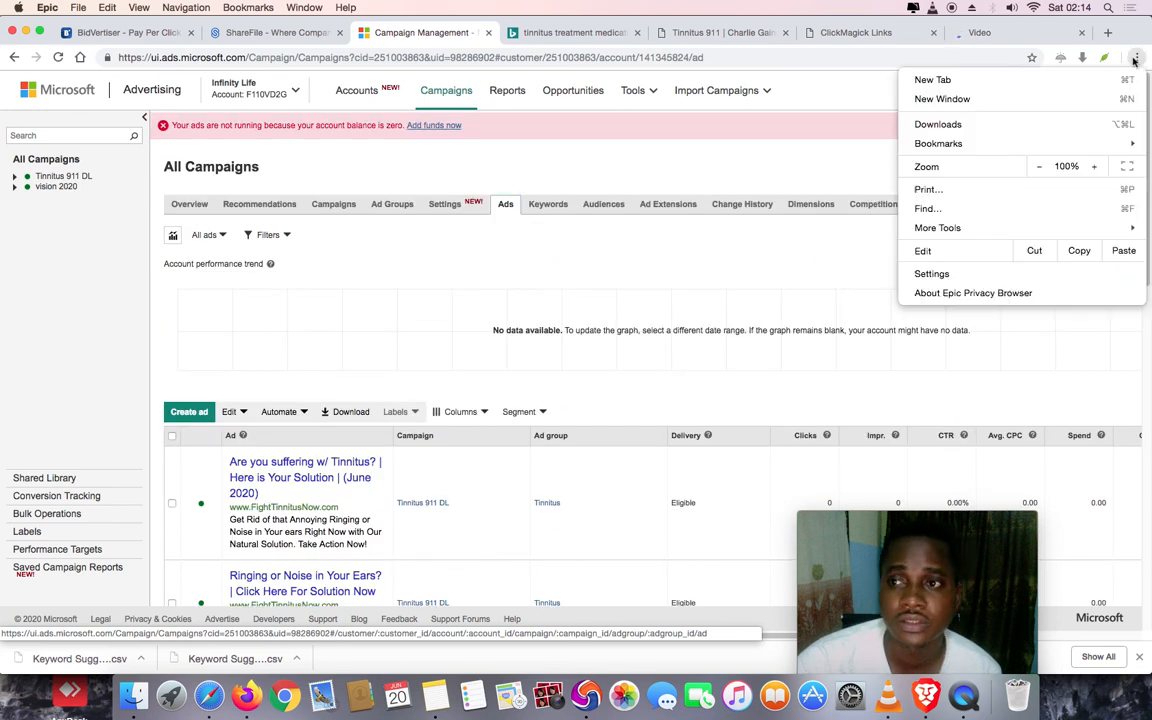
pyautogui.click(1037, 170)
pyautogui.click(1037, 170)
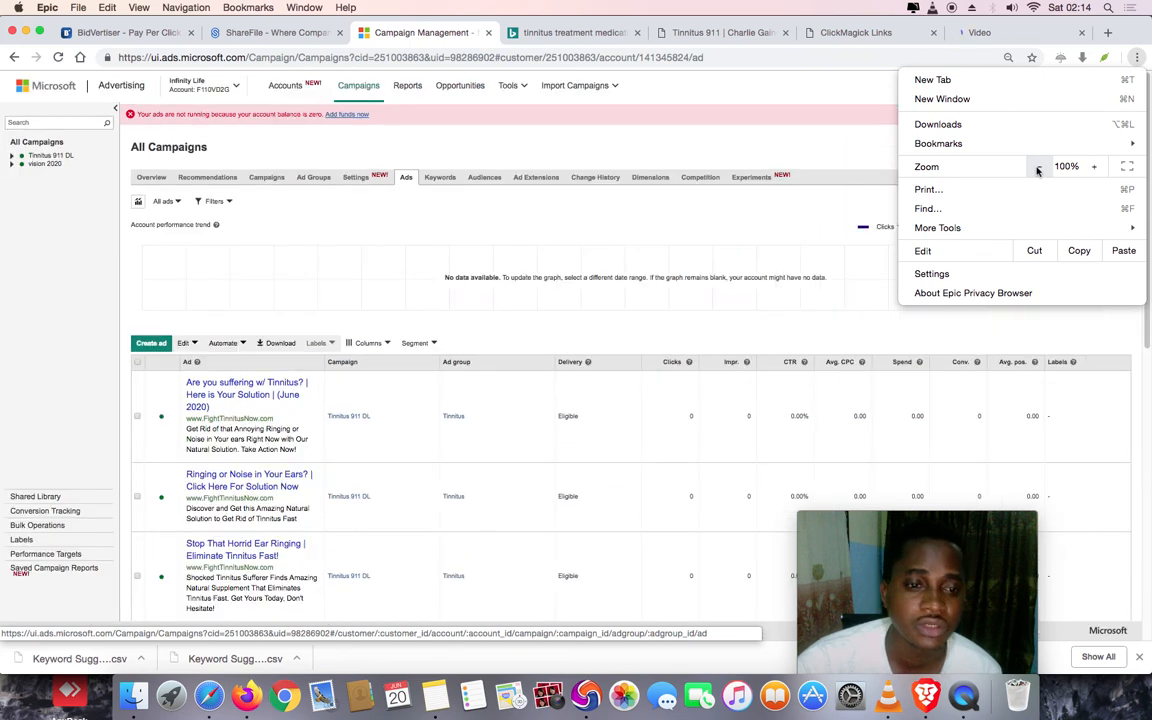
pyautogui.click(1037, 170)
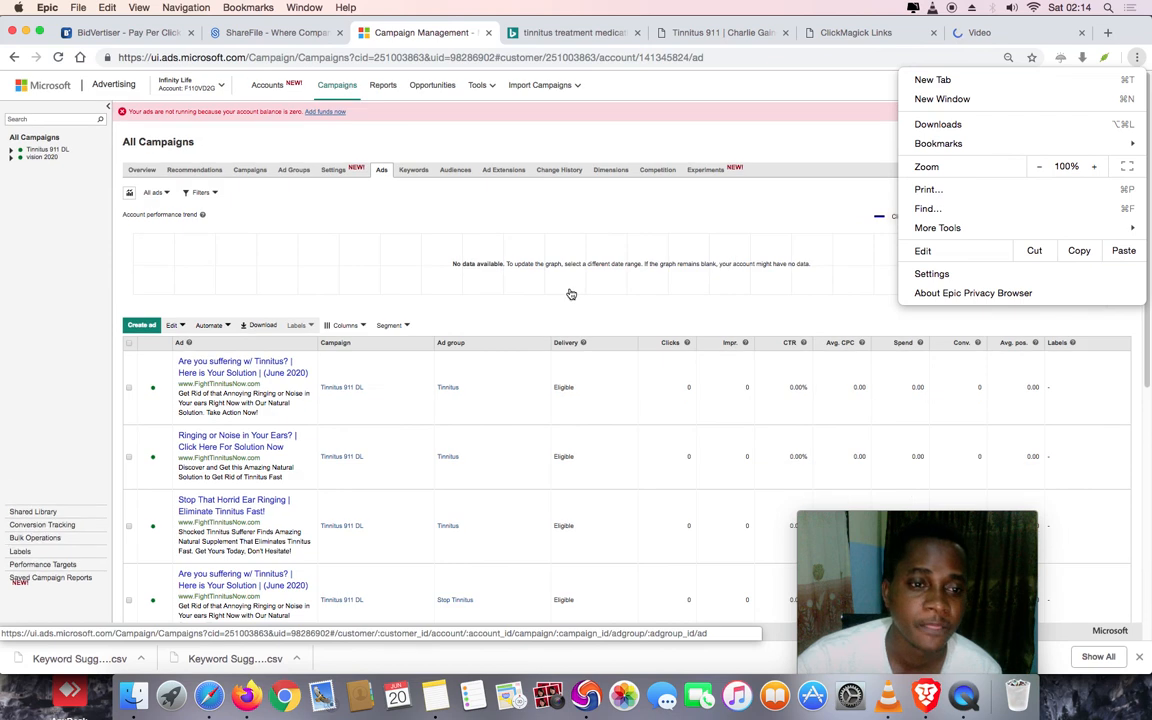
pyautogui.click(81, 338)
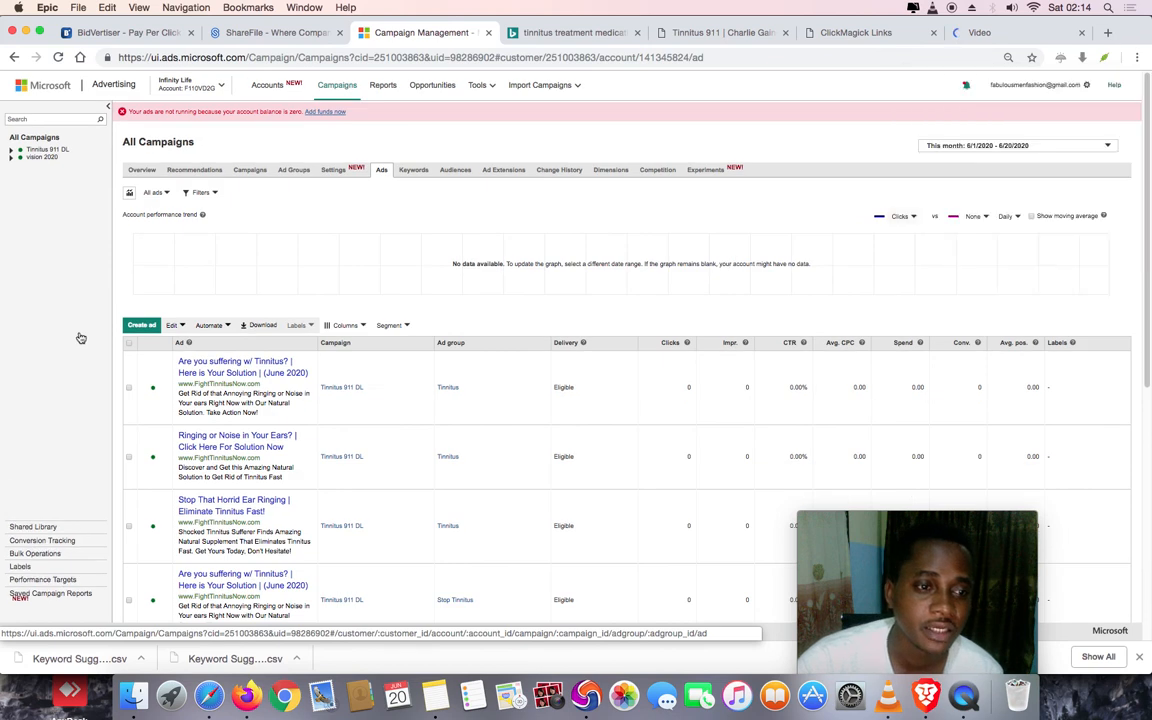
# Open the "Stop That Horrid Ear Ringing" ad in the Manaul R ad group for editing and expand its ad URL options
pyautogui.scroll(-6, 406, 327)
pyautogui.scroll(-4, 407, 327)
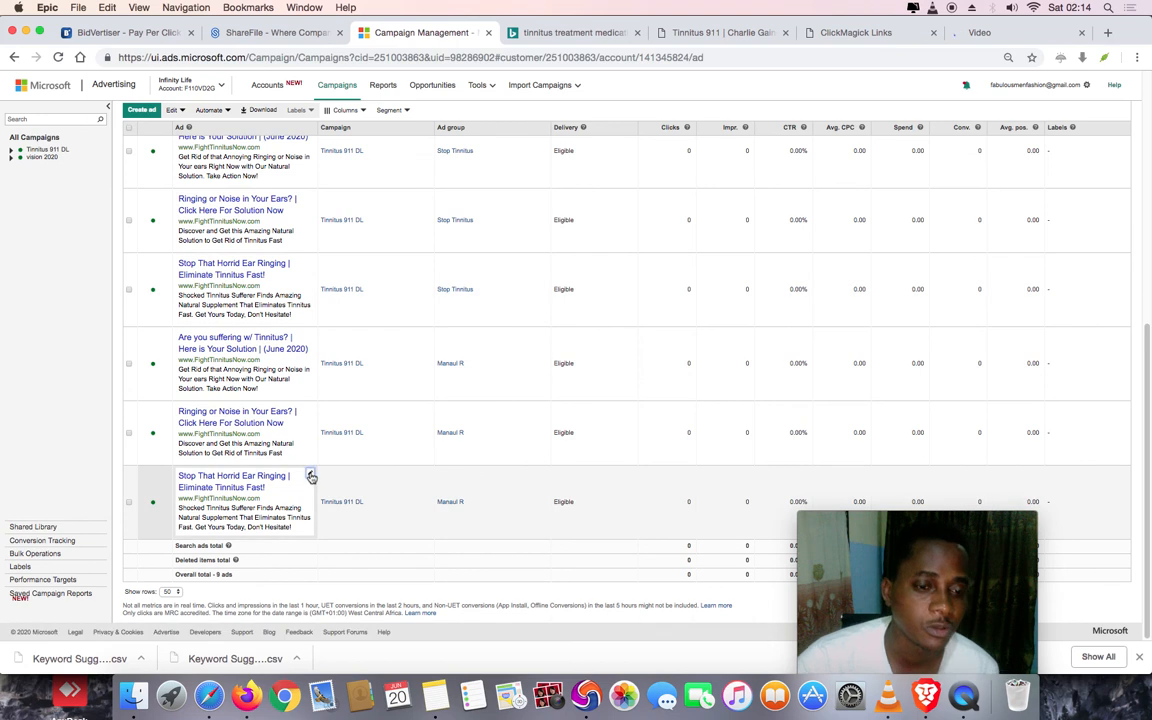
pyautogui.click(311, 477)
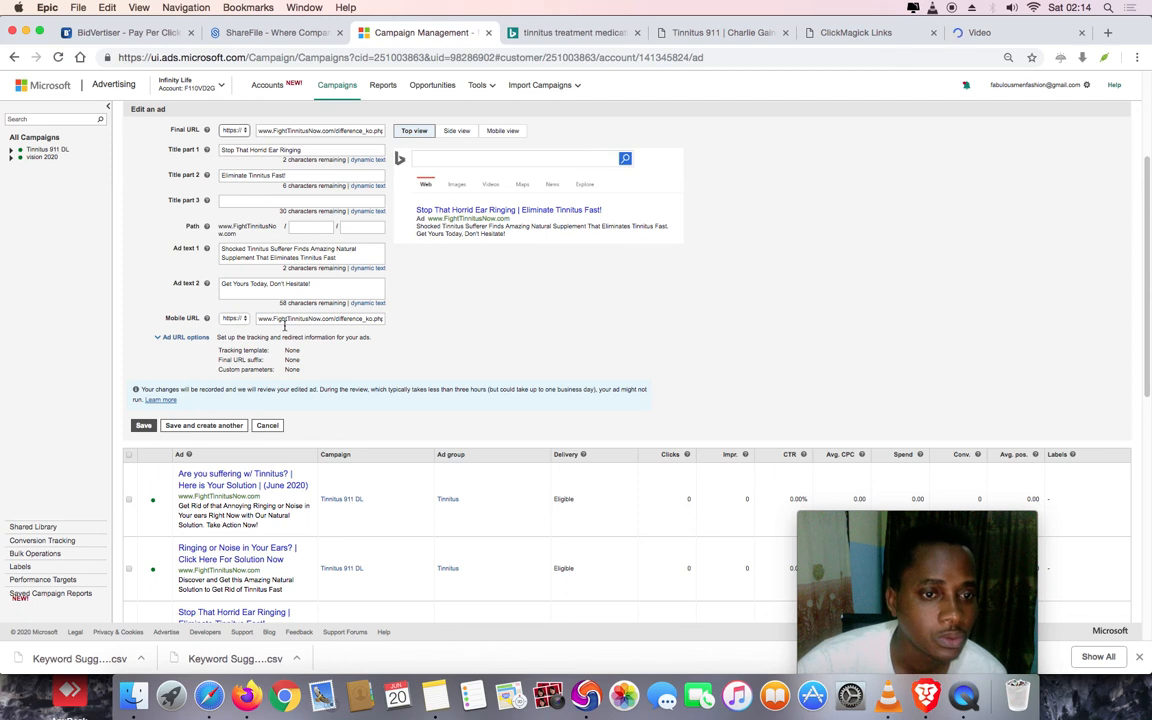
pyautogui.click(186, 338)
pyautogui.click(249, 352)
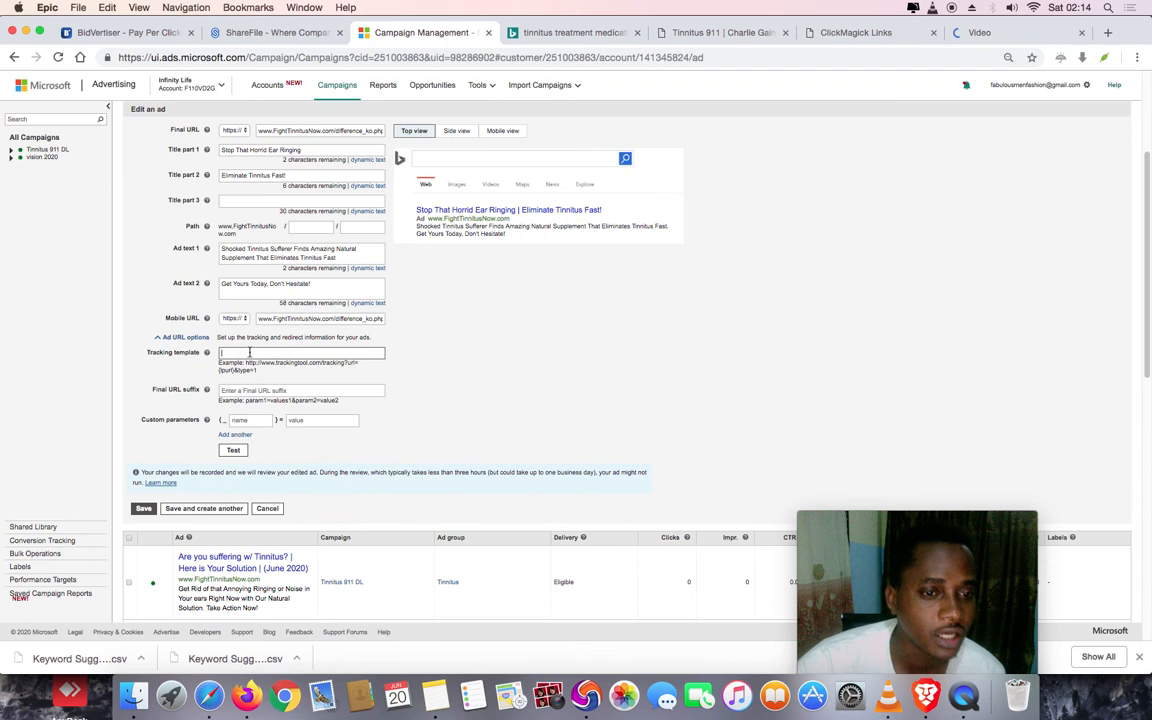
pyautogui.write('https://www.clkmg.com/affkmg30/t911')
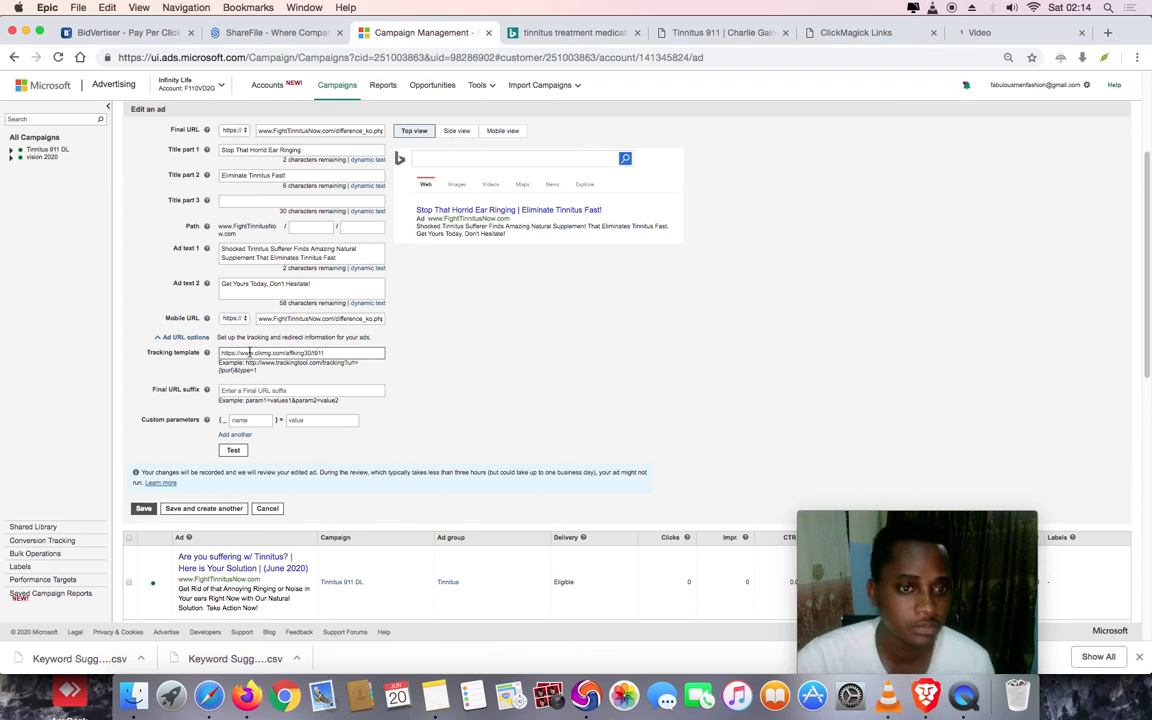
pyautogui.click(435, 695)
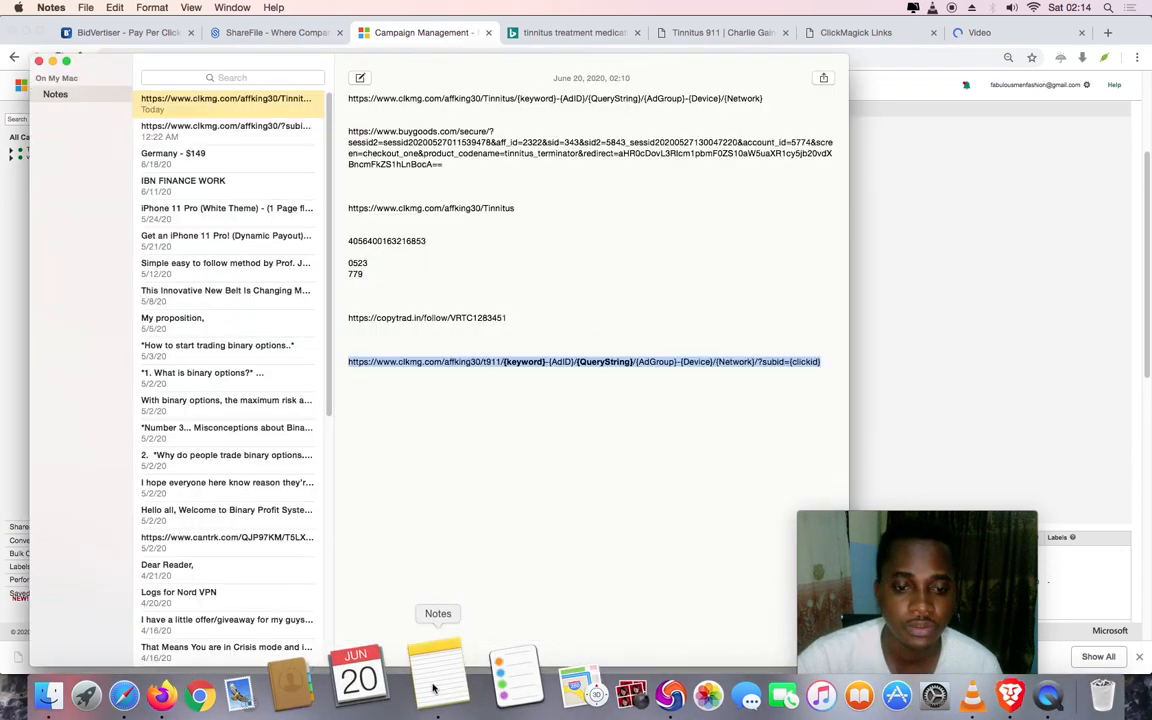
pyautogui.rightClick(640, 364)
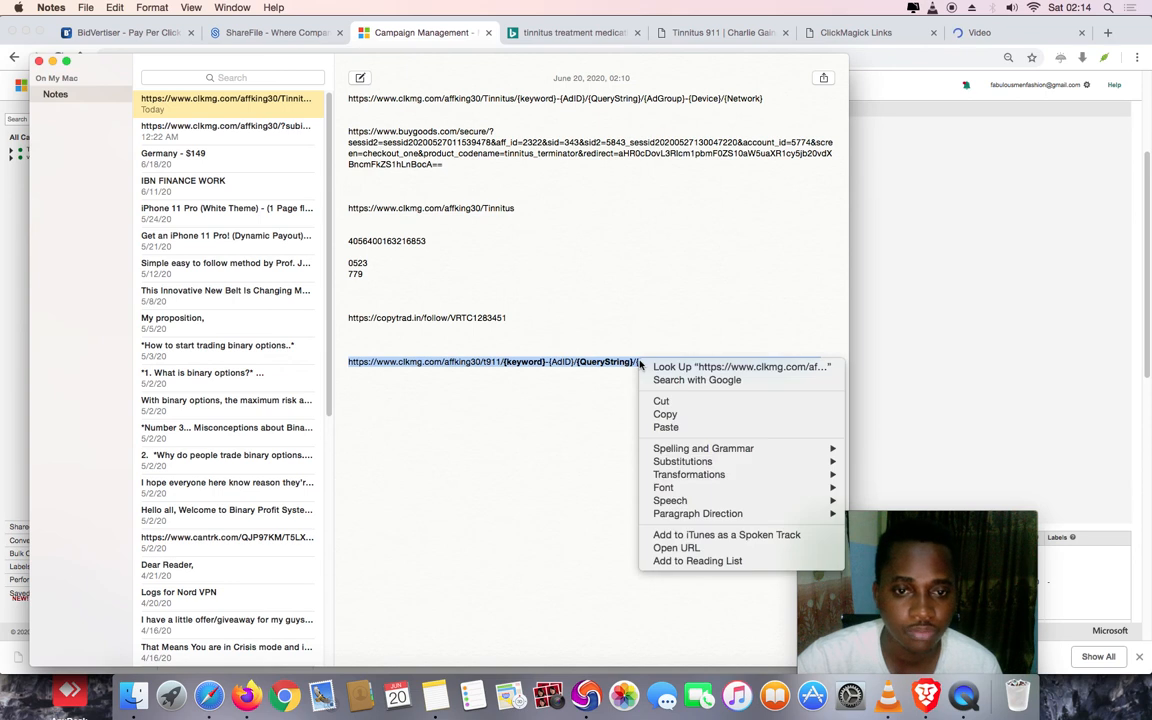
pyautogui.click(665, 414)
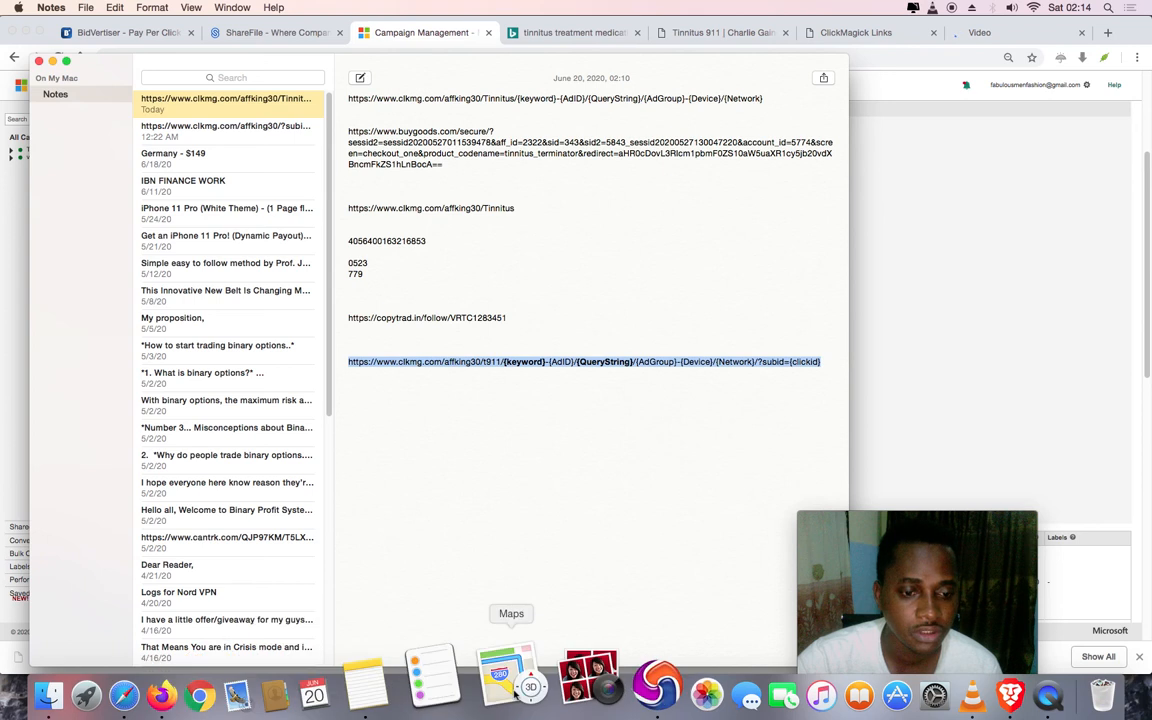
pyautogui.click(590, 690)
pyautogui.press('super+a')
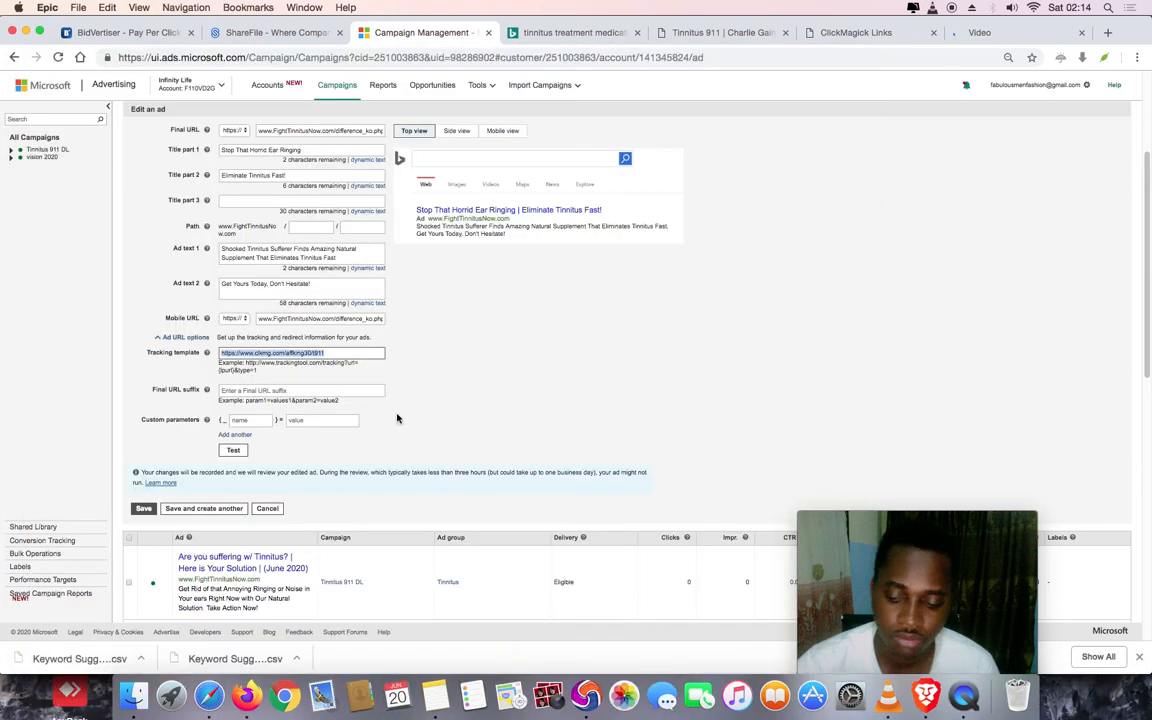
pyautogui.press('BackSpace')
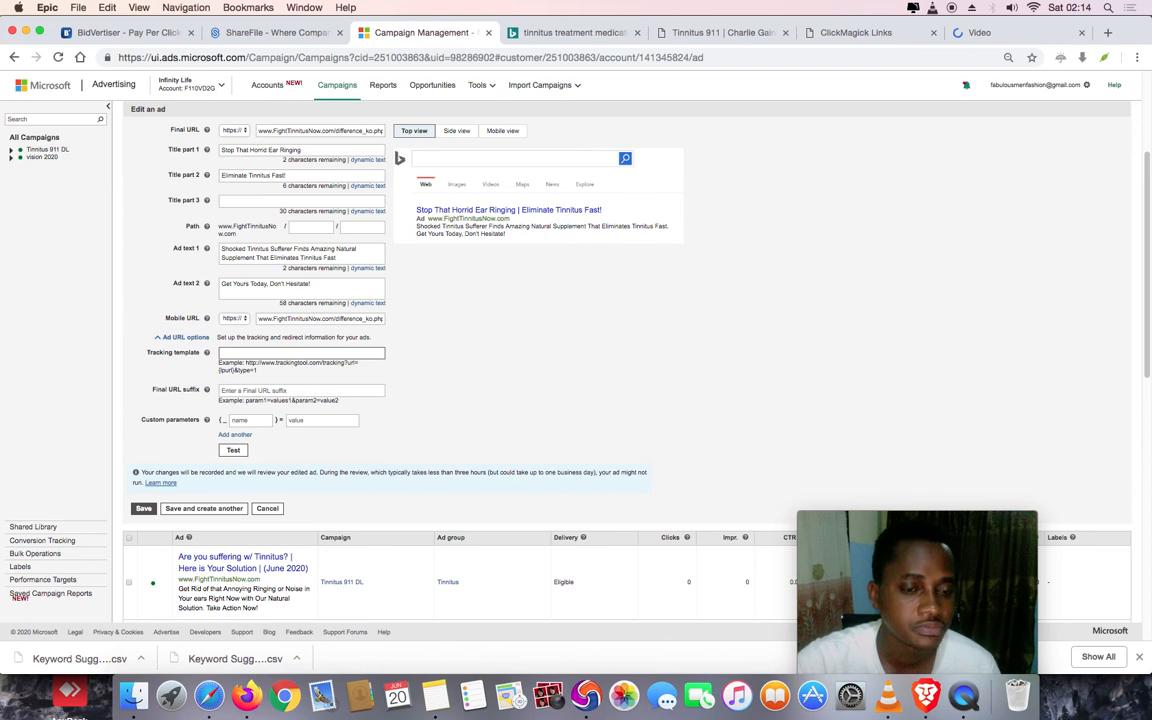
pyautogui.press('super+v')
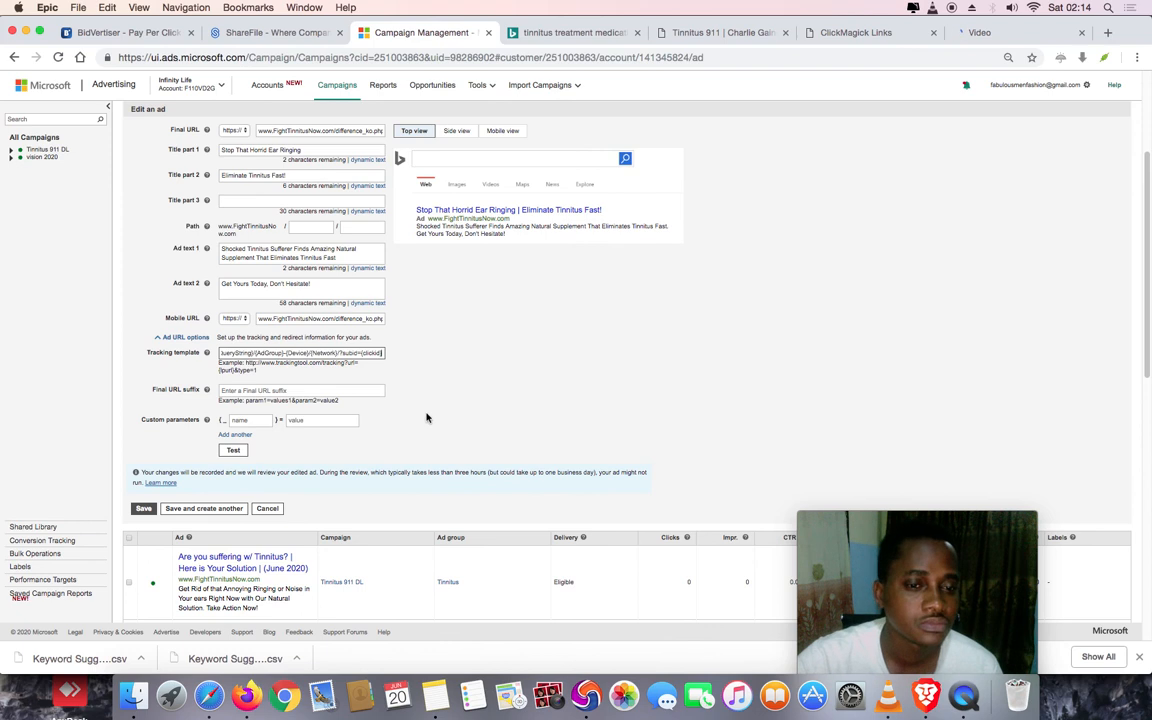
# Test the ad's tracking template, open the detailed click URL results and zoom the browser page in three levels
pyautogui.click(234, 451)
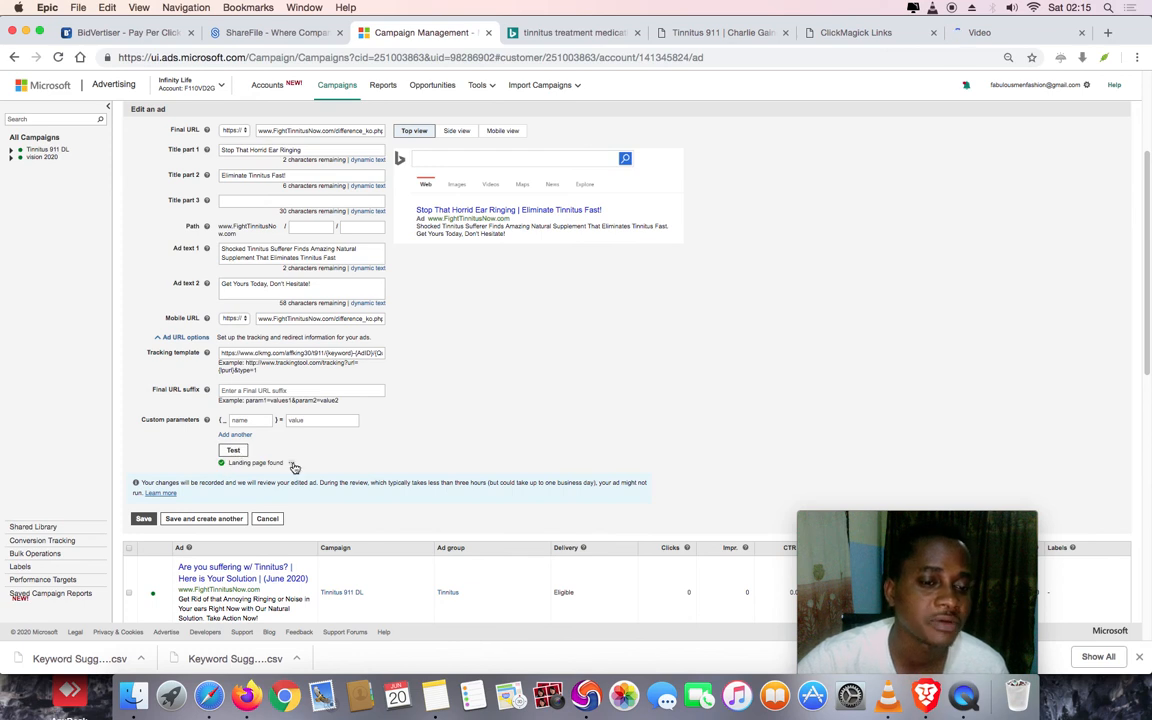
pyautogui.click(292, 463)
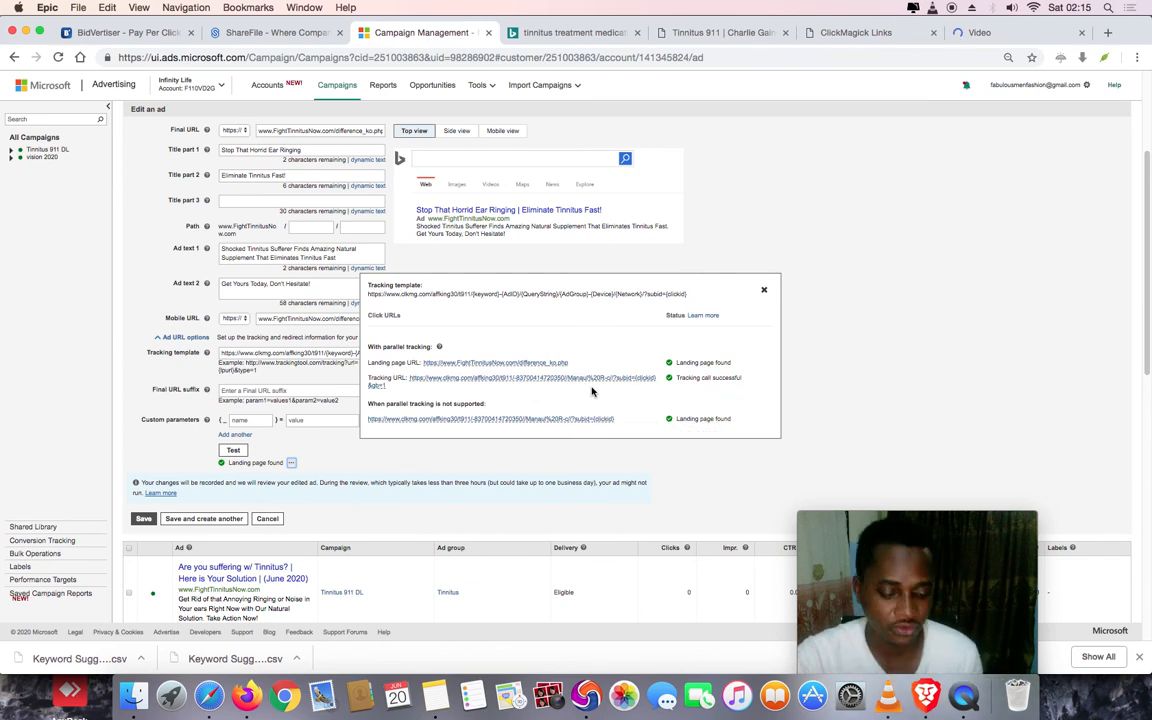
pyautogui.click(1137, 57)
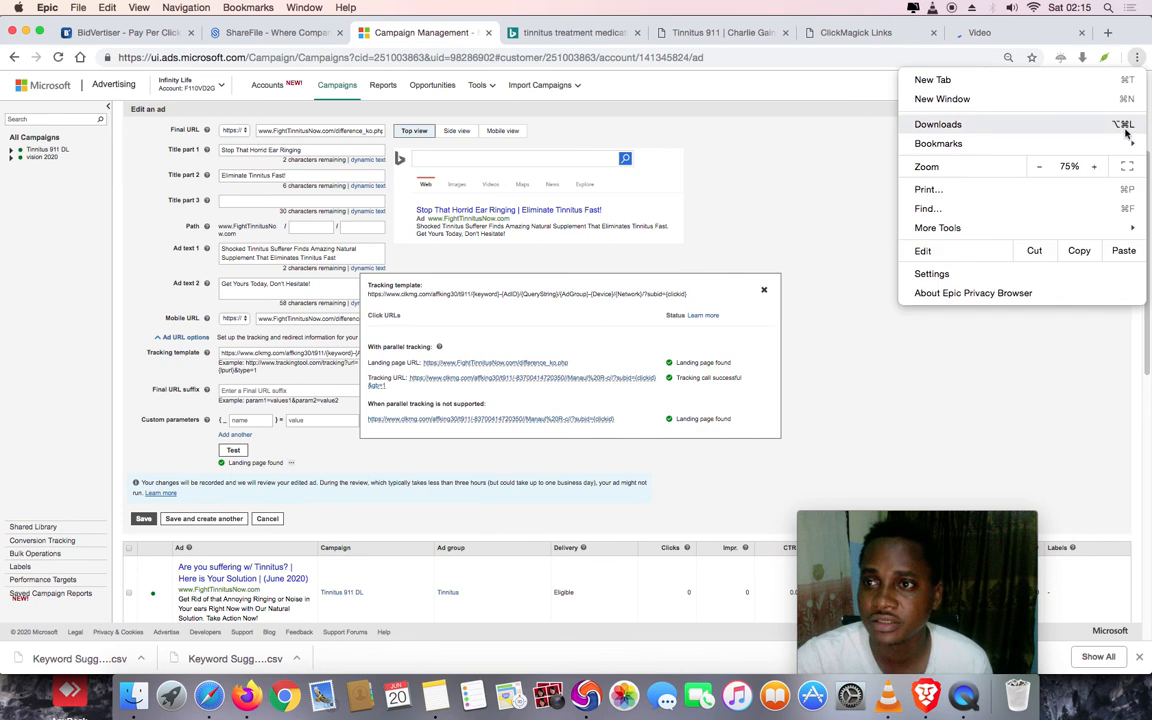
pyautogui.click(1096, 170)
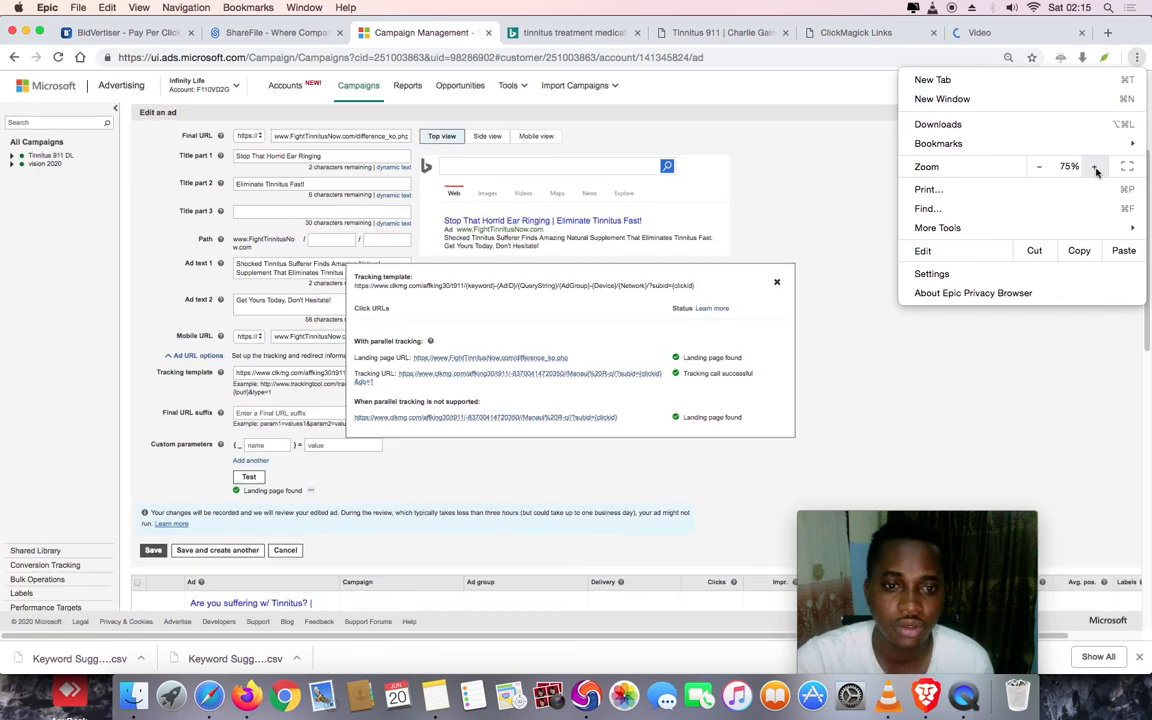
pyautogui.click(1096, 170)
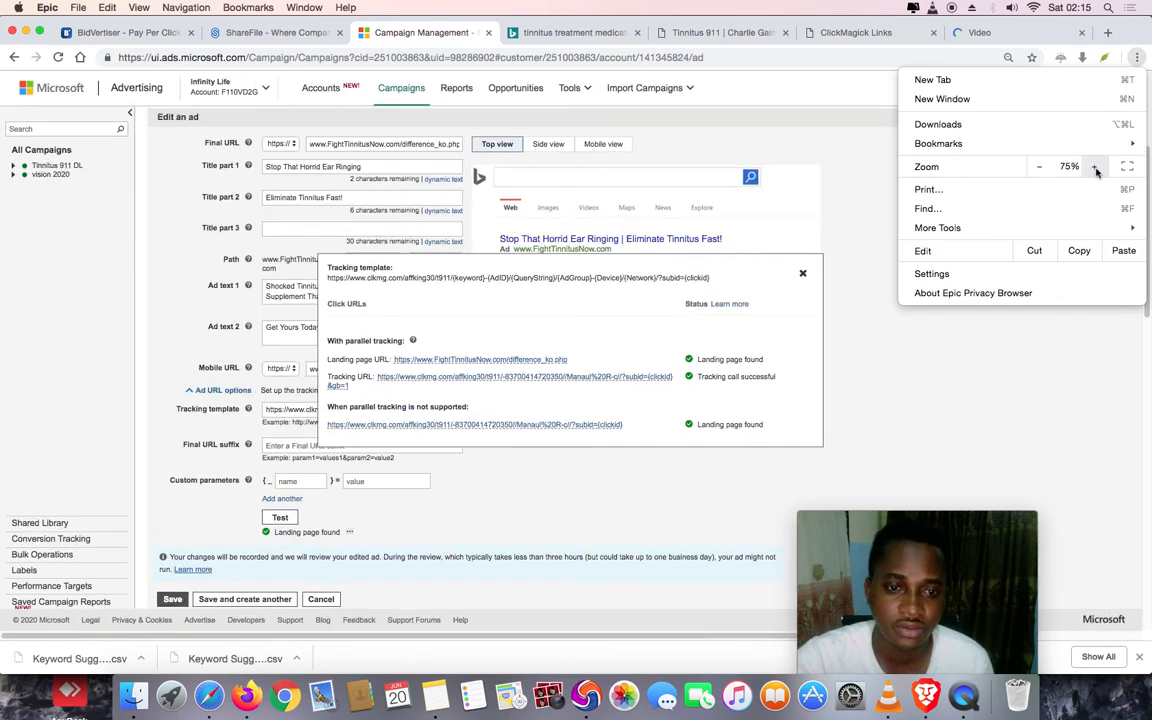
pyautogui.click(1096, 170)
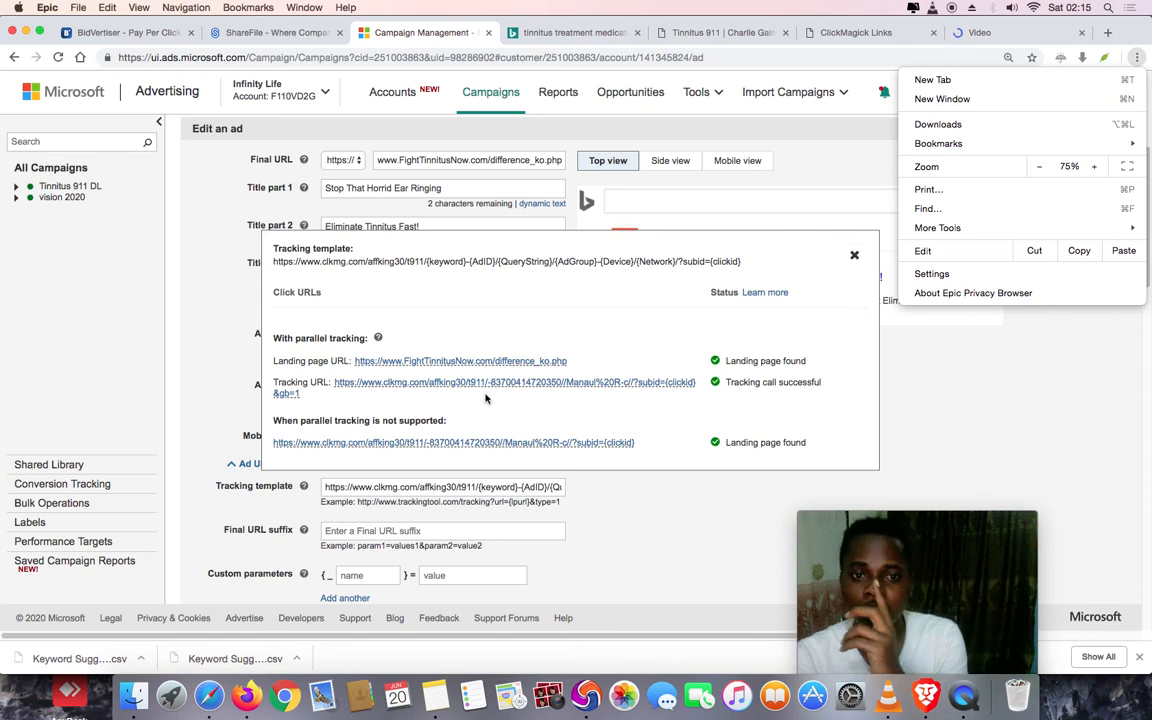
# Compare the {keyword} and {AdID} parameters of the template in Notes with the tracking URL generated by the test
pyautogui.click(436, 684)
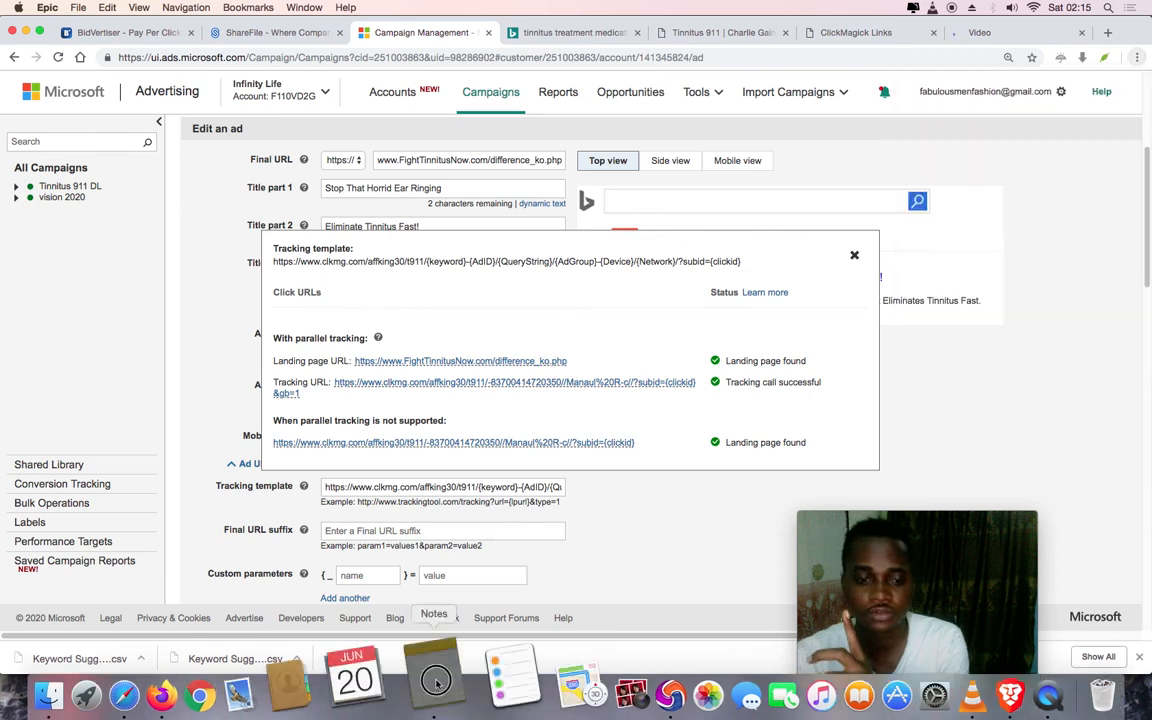
pyautogui.click(535, 363)
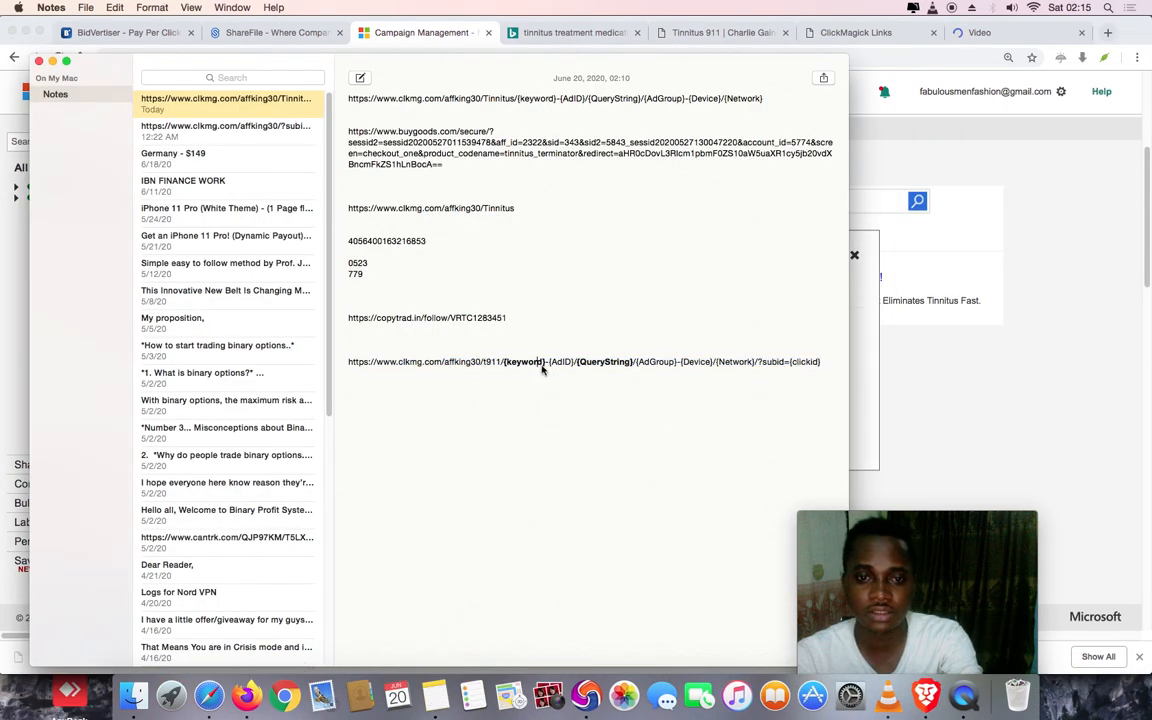
pyautogui.doubleClick(518, 364)
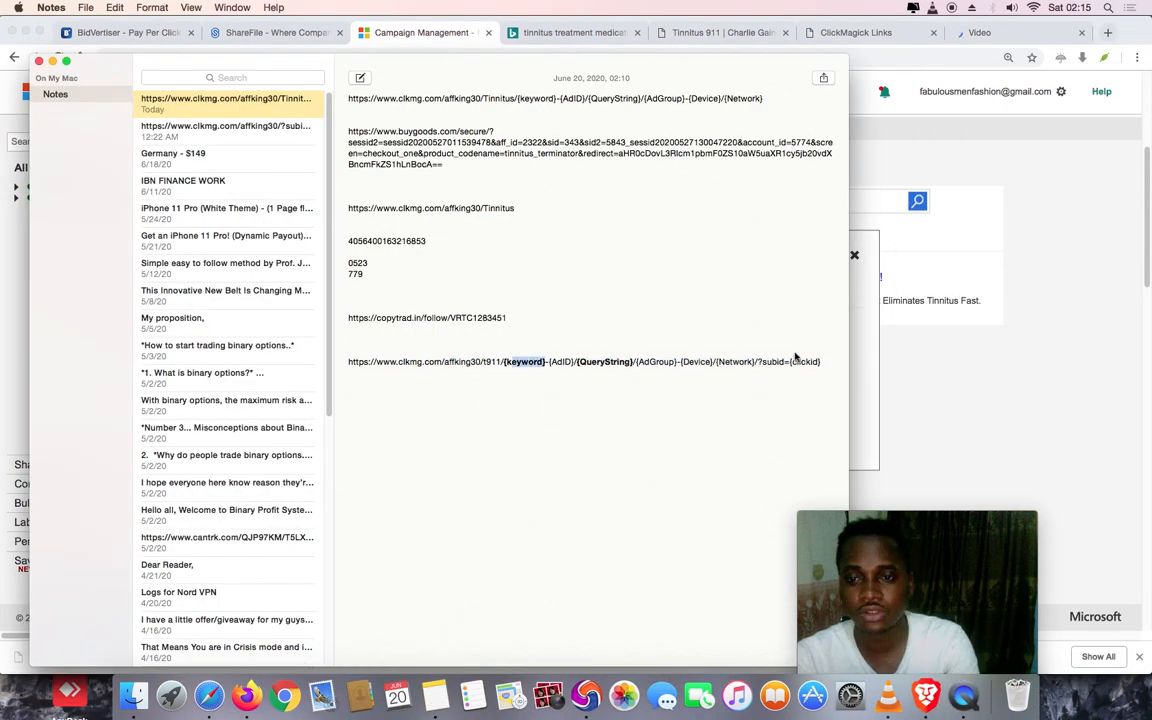
pyautogui.press('super+Tab')
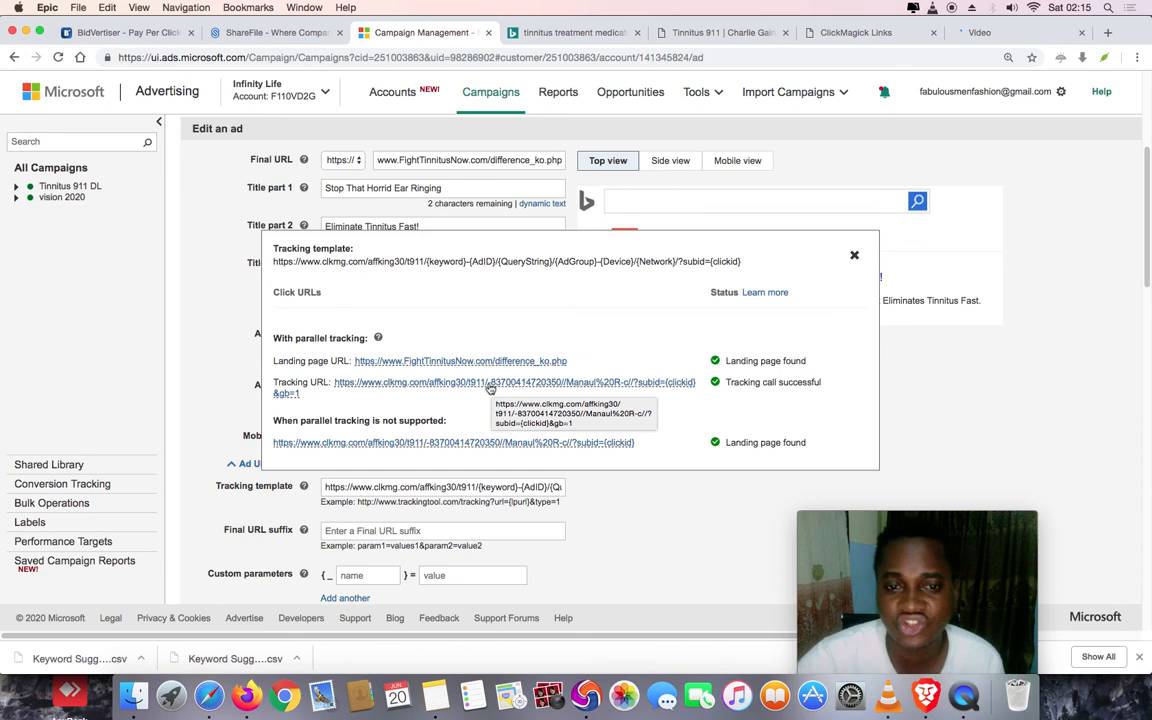
pyautogui.click(436, 695)
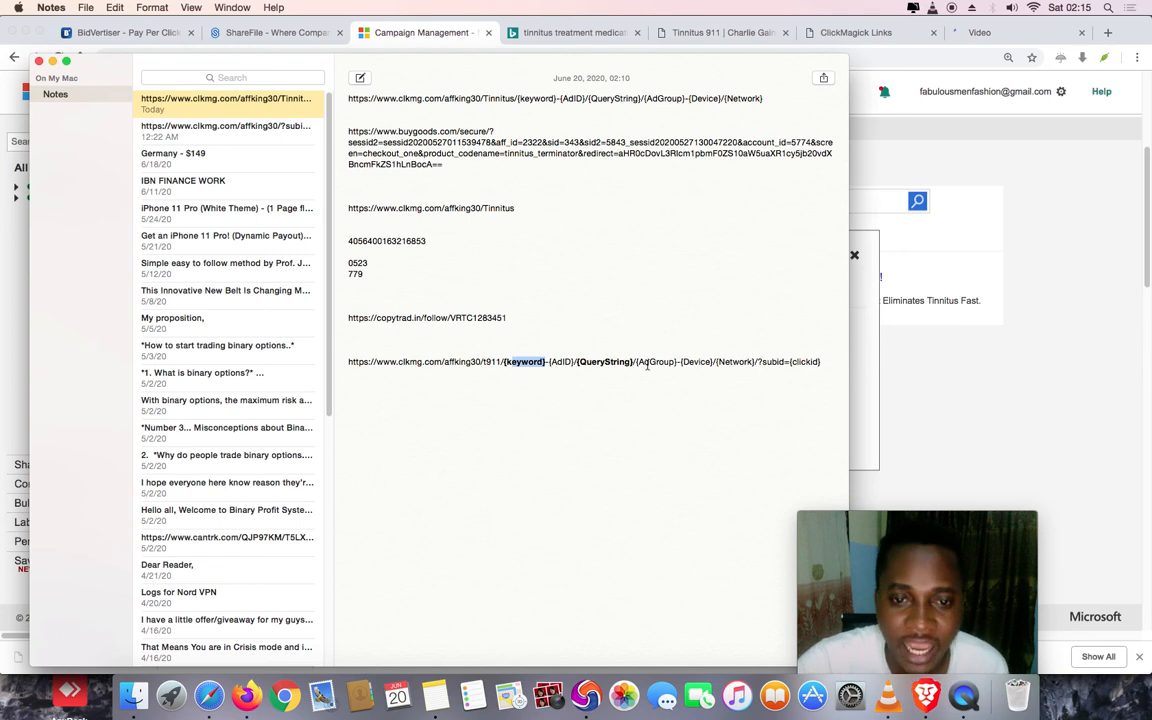
pyautogui.click(862, 382)
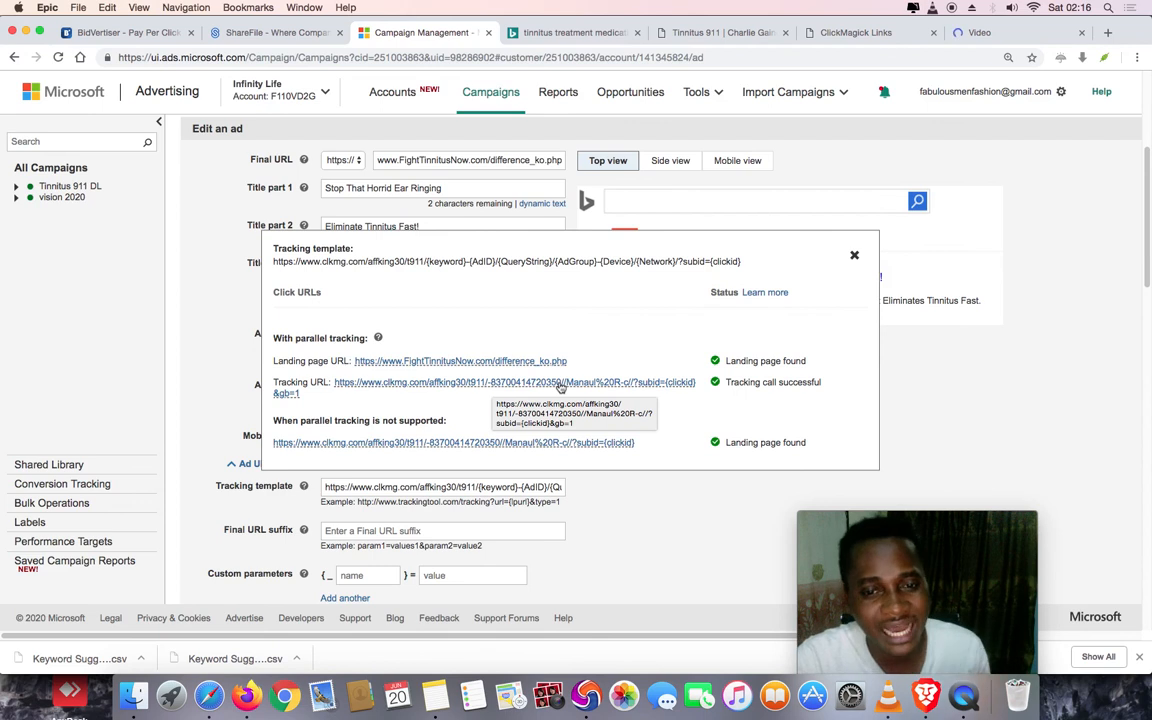
# Compare the {QueryString} and {AdGroup} parameters of the template in Notes with the tested tracking URL
pyautogui.click(435, 690)
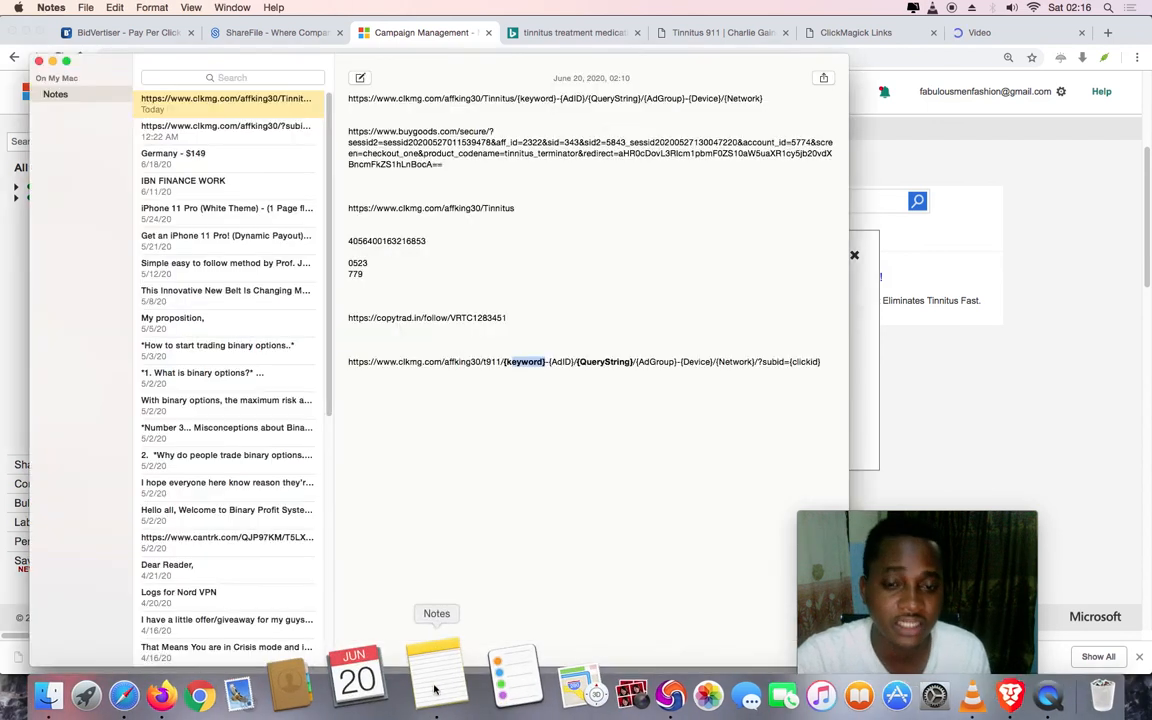
pyautogui.doubleClick(580, 362)
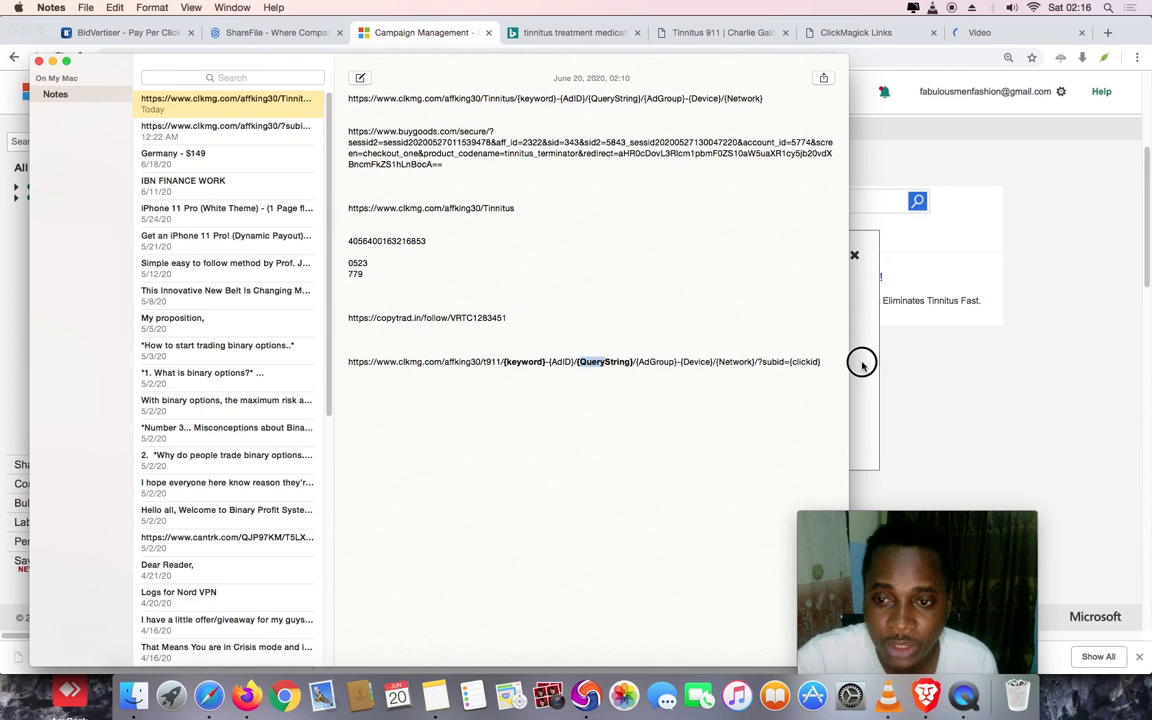
pyautogui.click(861, 360)
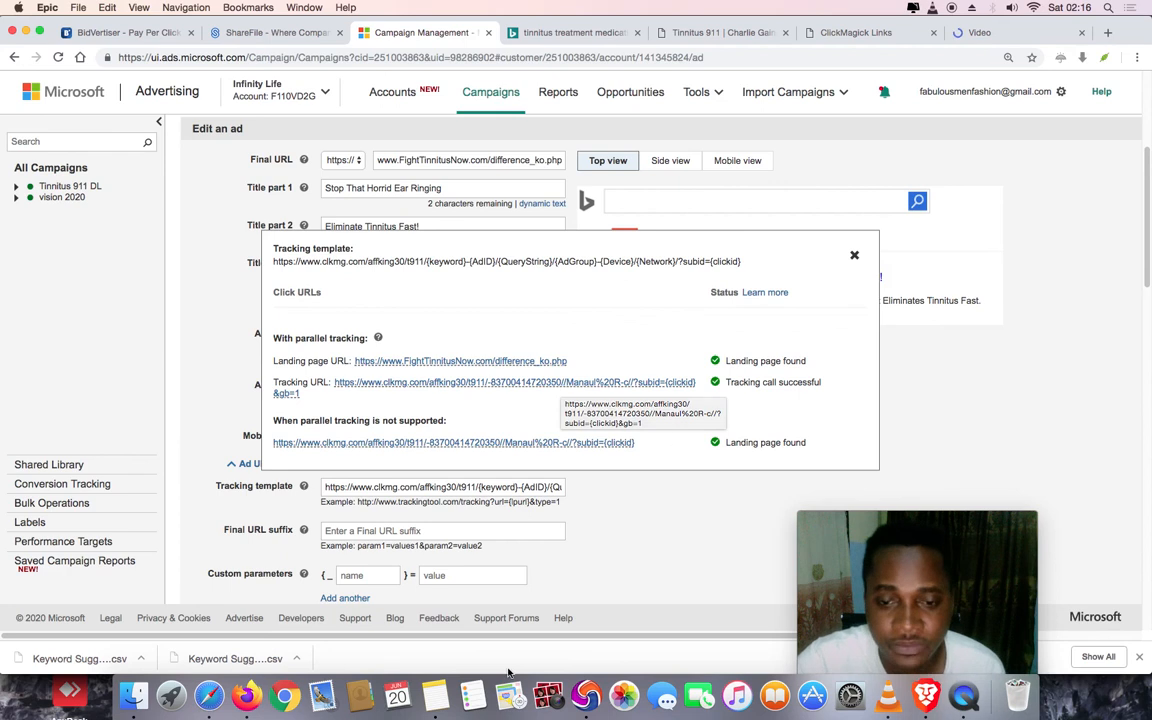
pyautogui.click(430, 695)
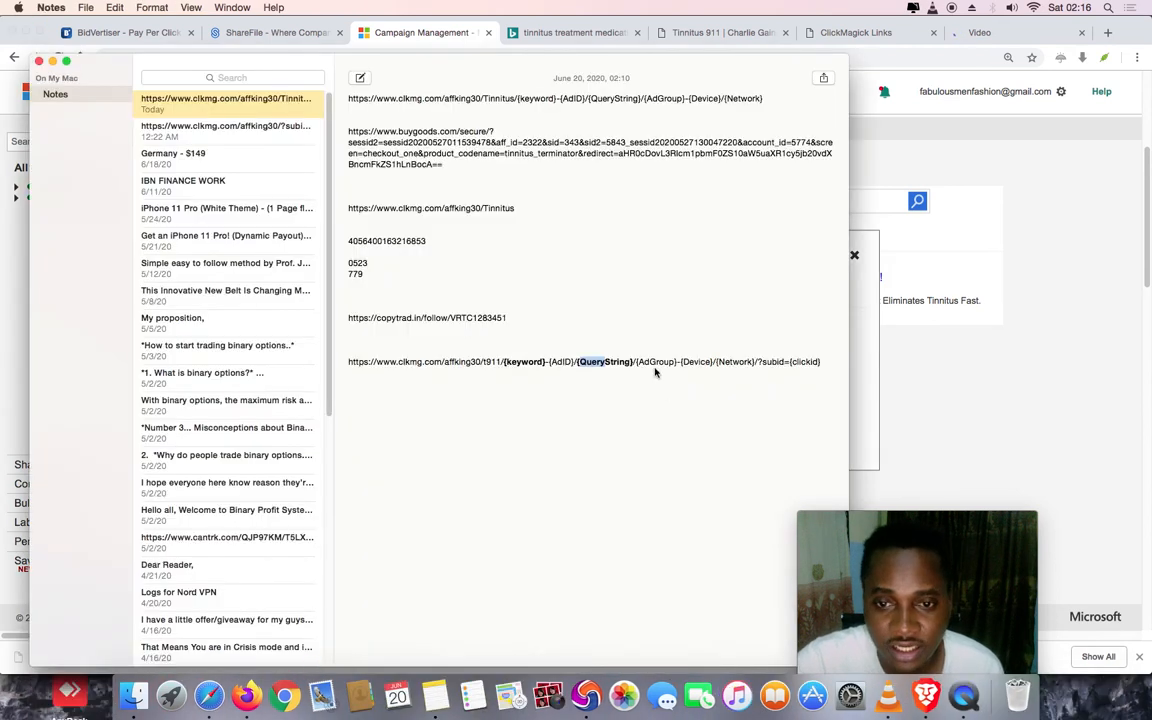
pyautogui.click(856, 360)
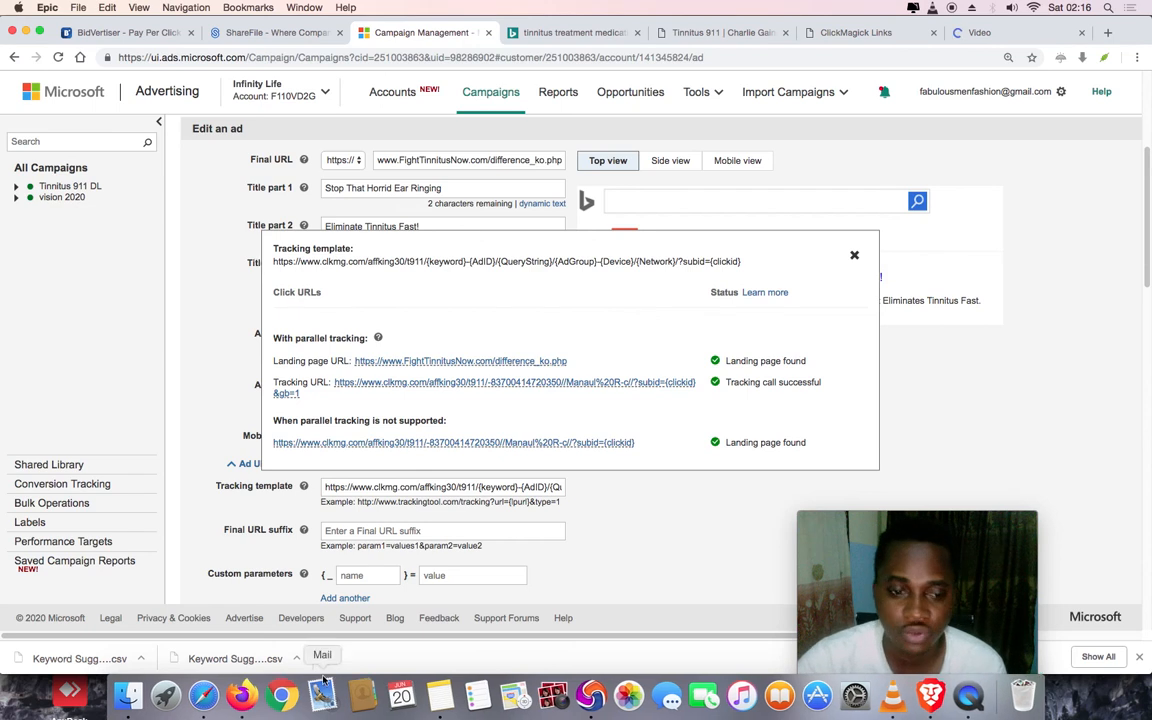
# Compare the {Device}, {Network} and subid={clickid} parameters in Notes with the tested tracking URL, and close the test details
pyautogui.click(435, 677)
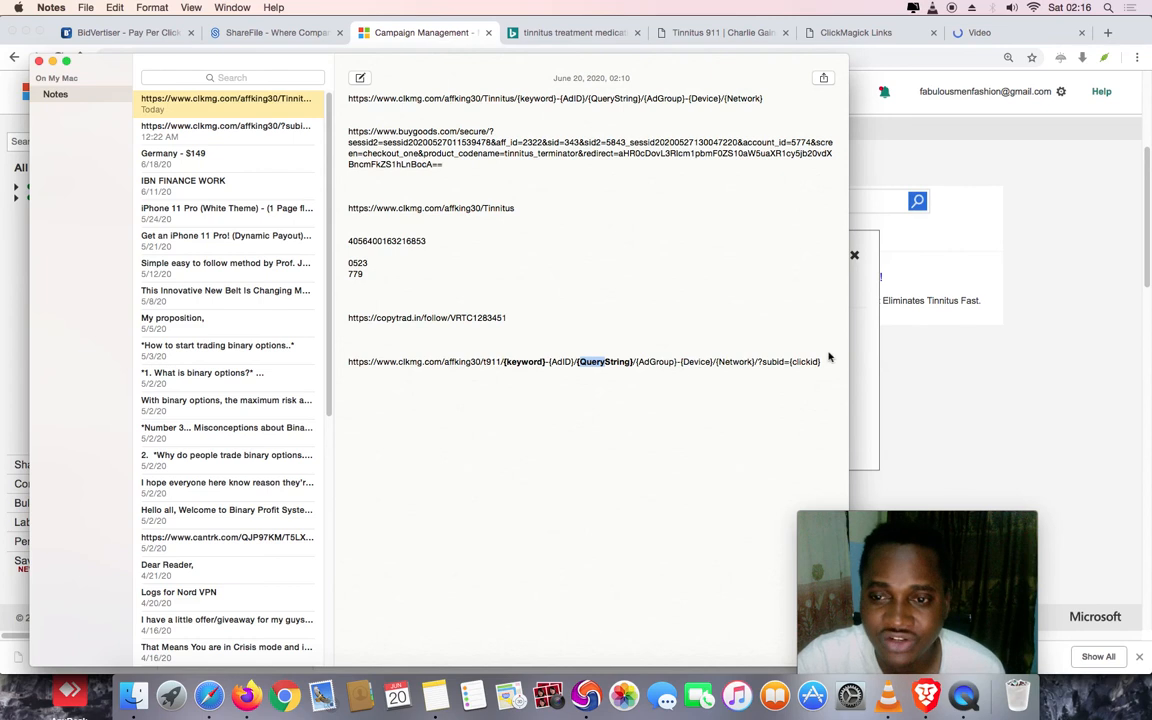
pyautogui.click(866, 342)
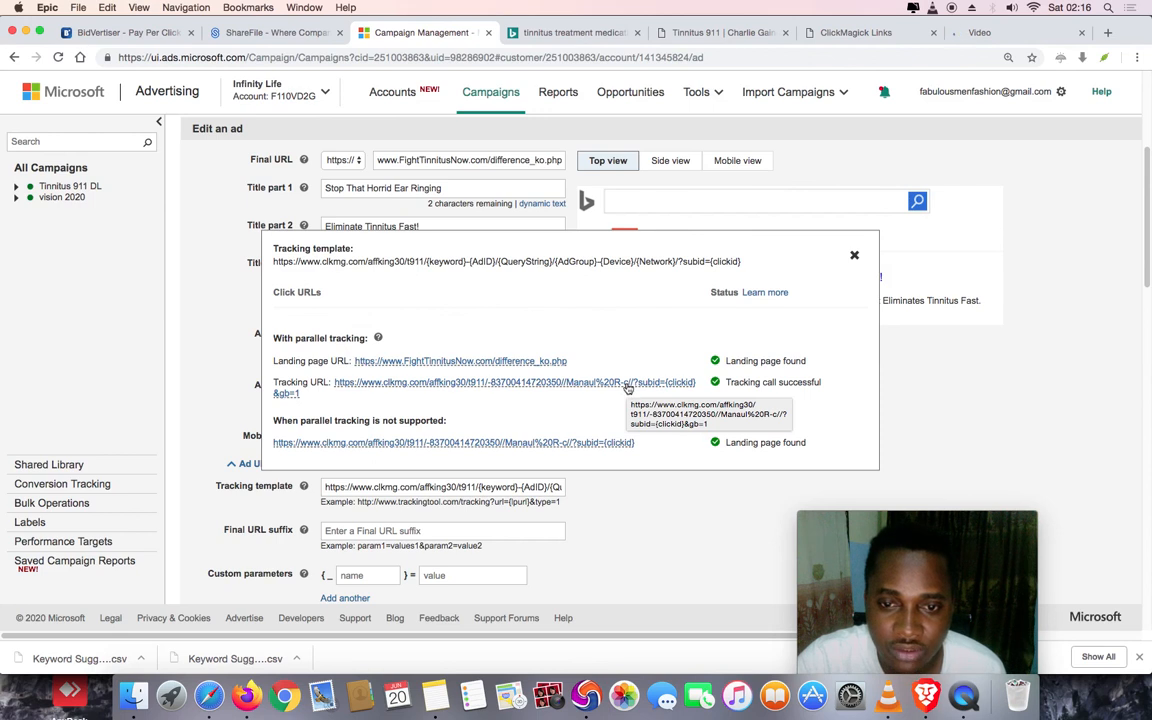
pyautogui.click(436, 693)
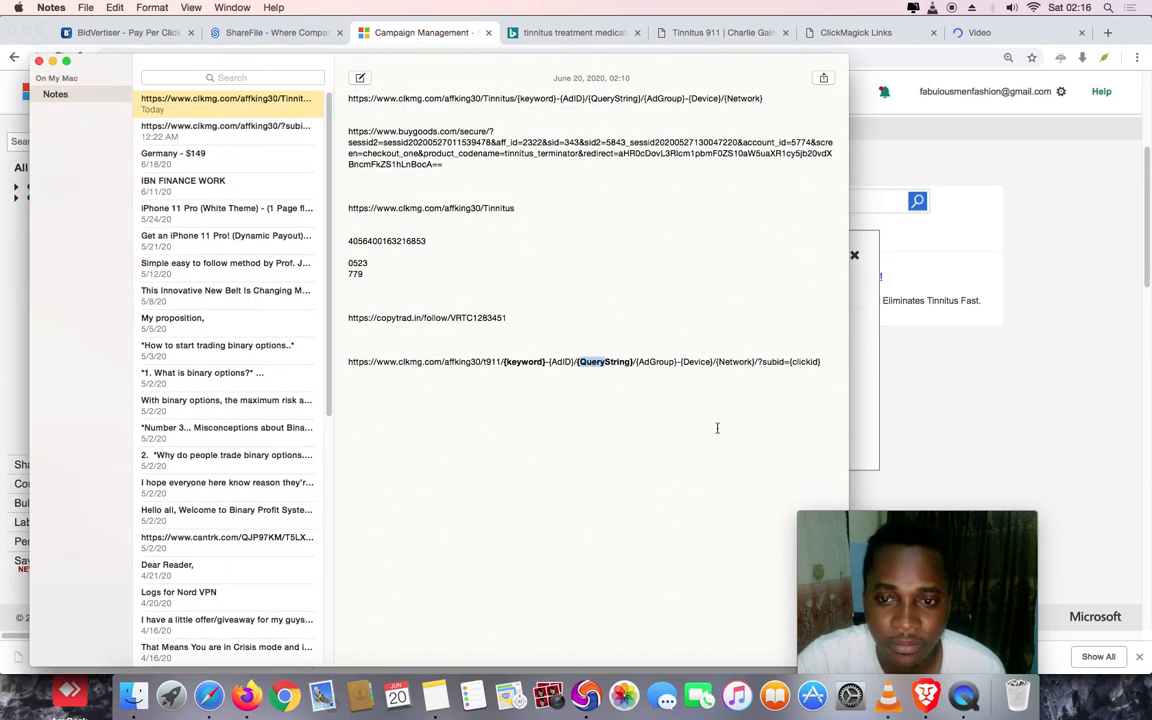
pyautogui.click(862, 355)
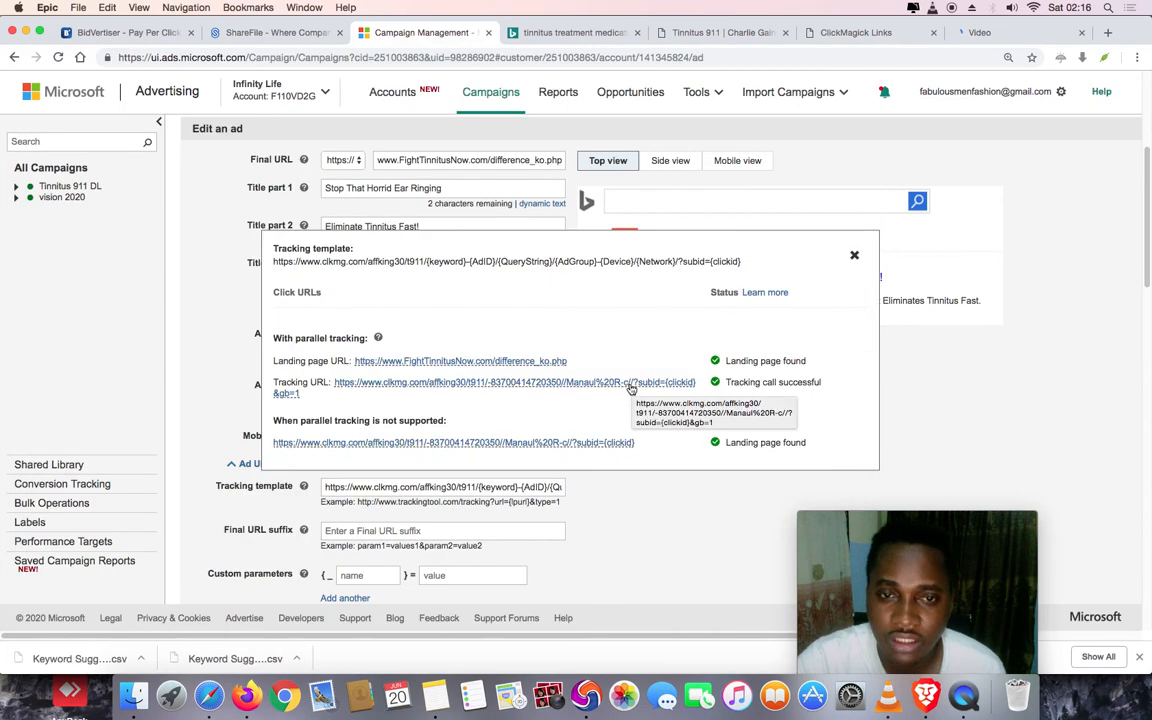
pyautogui.click(435, 695)
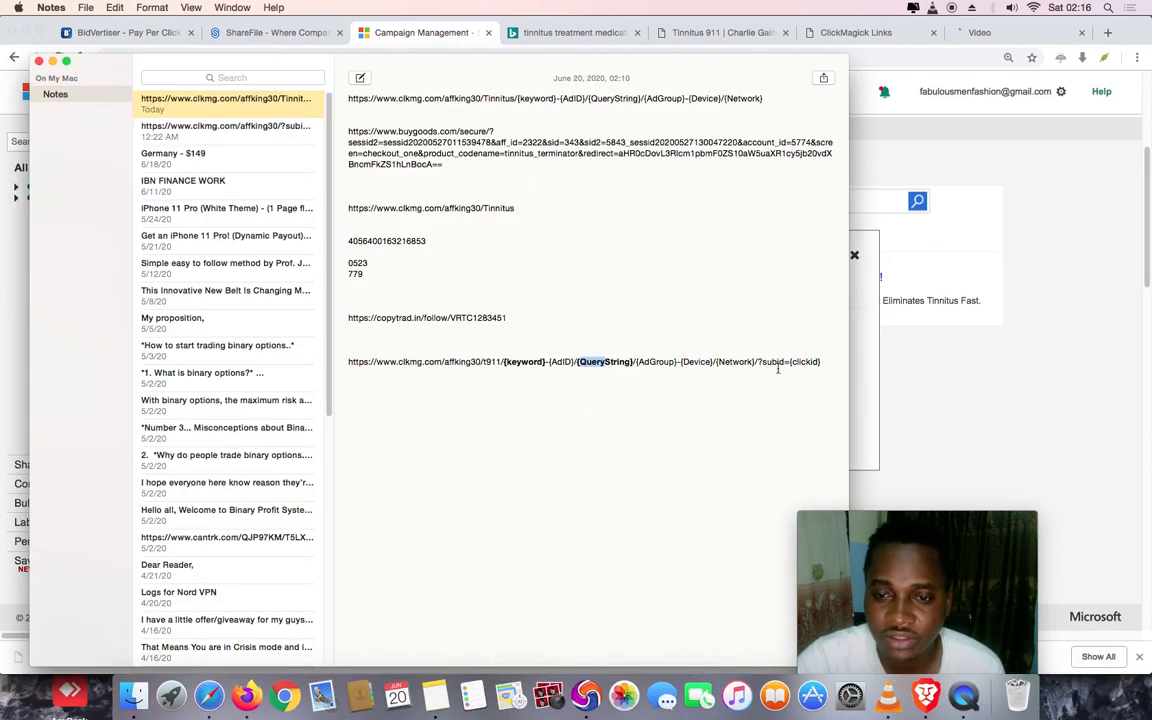
pyautogui.click(857, 360)
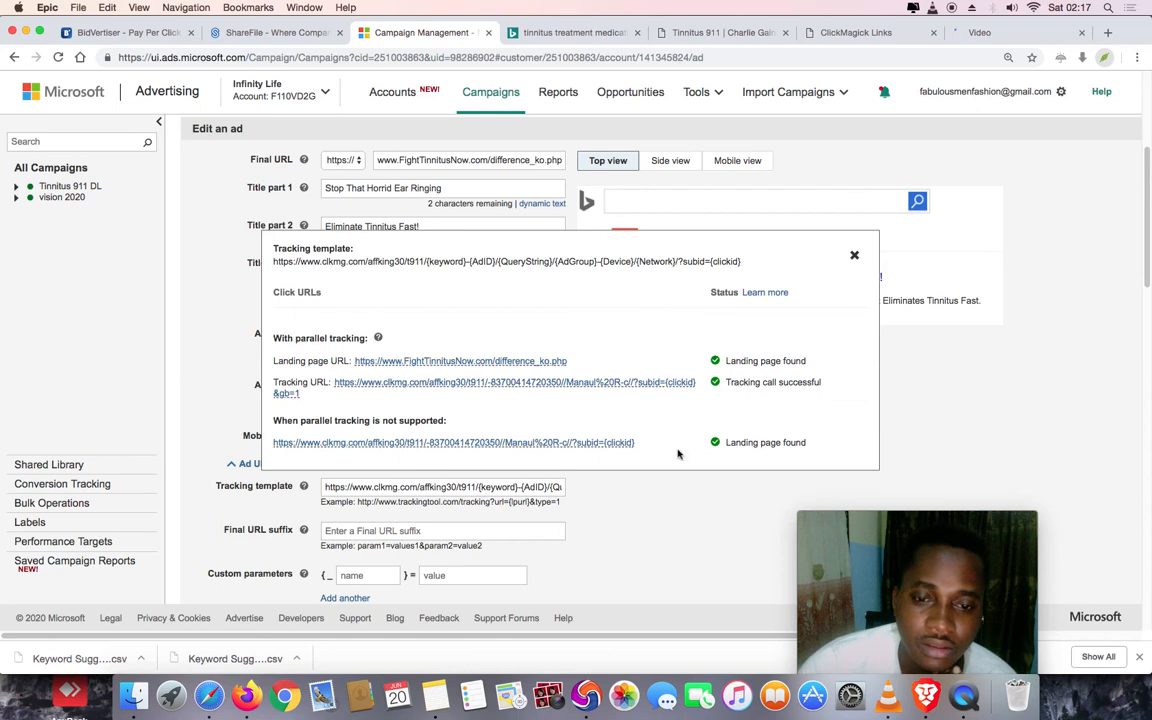
pyautogui.click(854, 255)
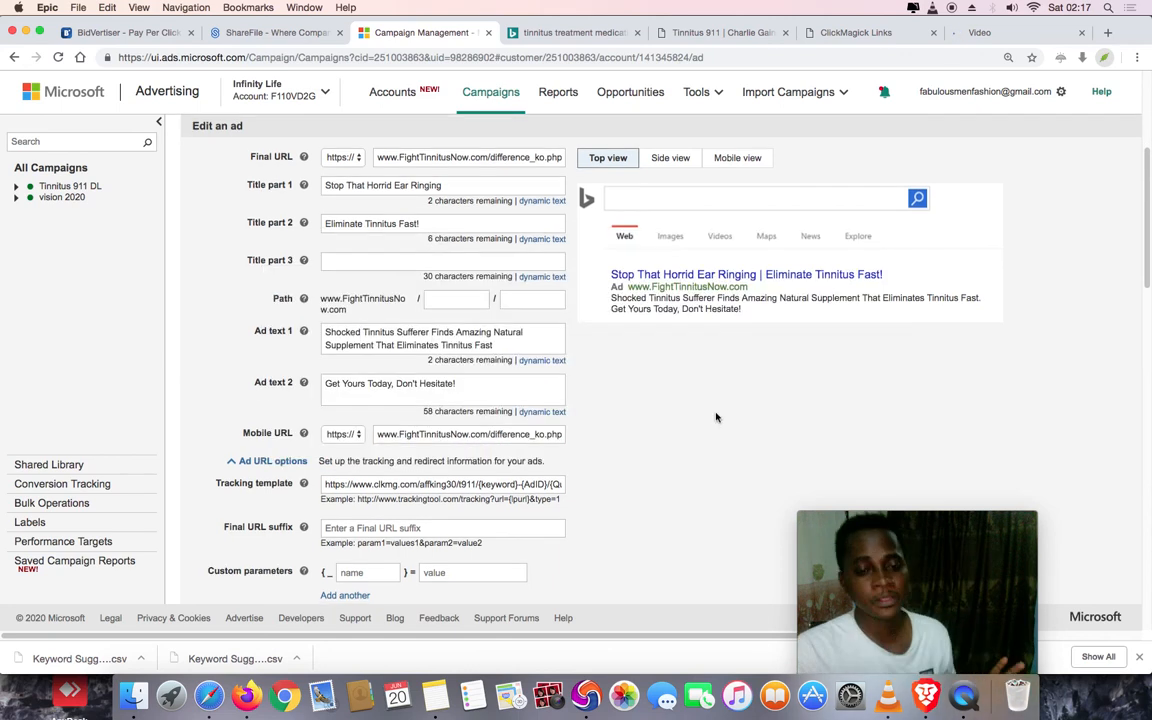
pyautogui.scroll(-5, 717, 414)
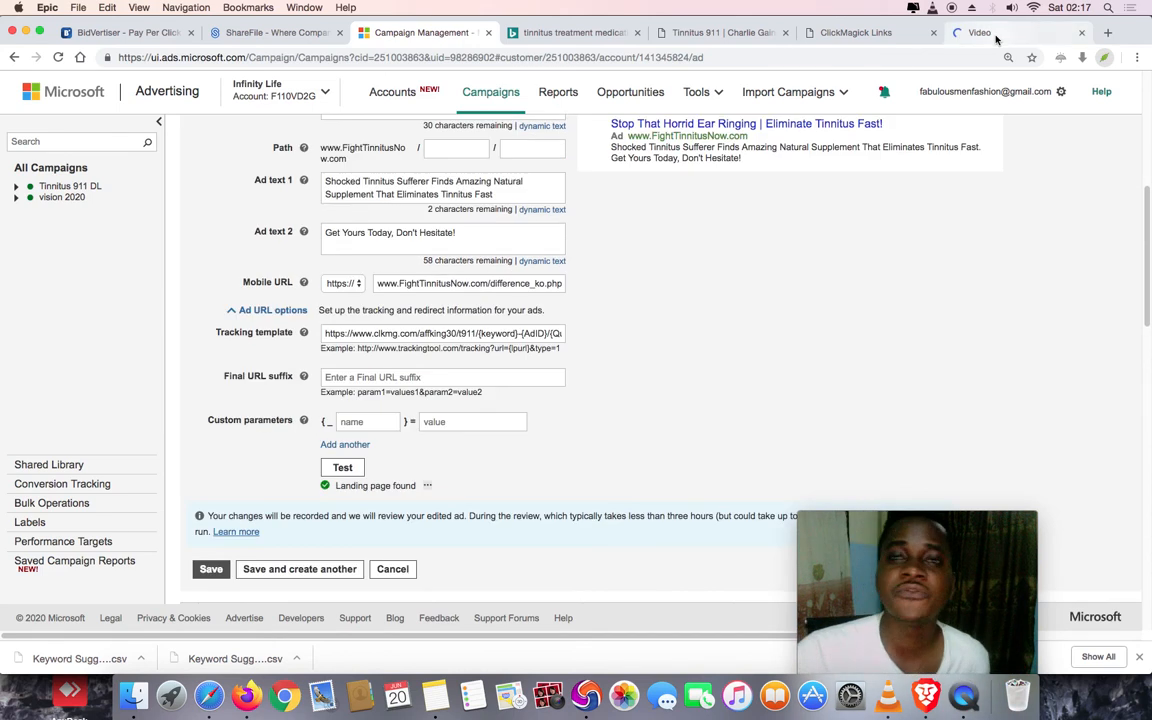
# View the Tinnitus 911 video landing page and the Bing search results, and save the edited ad in Campaign Management
pyautogui.click(996, 38)
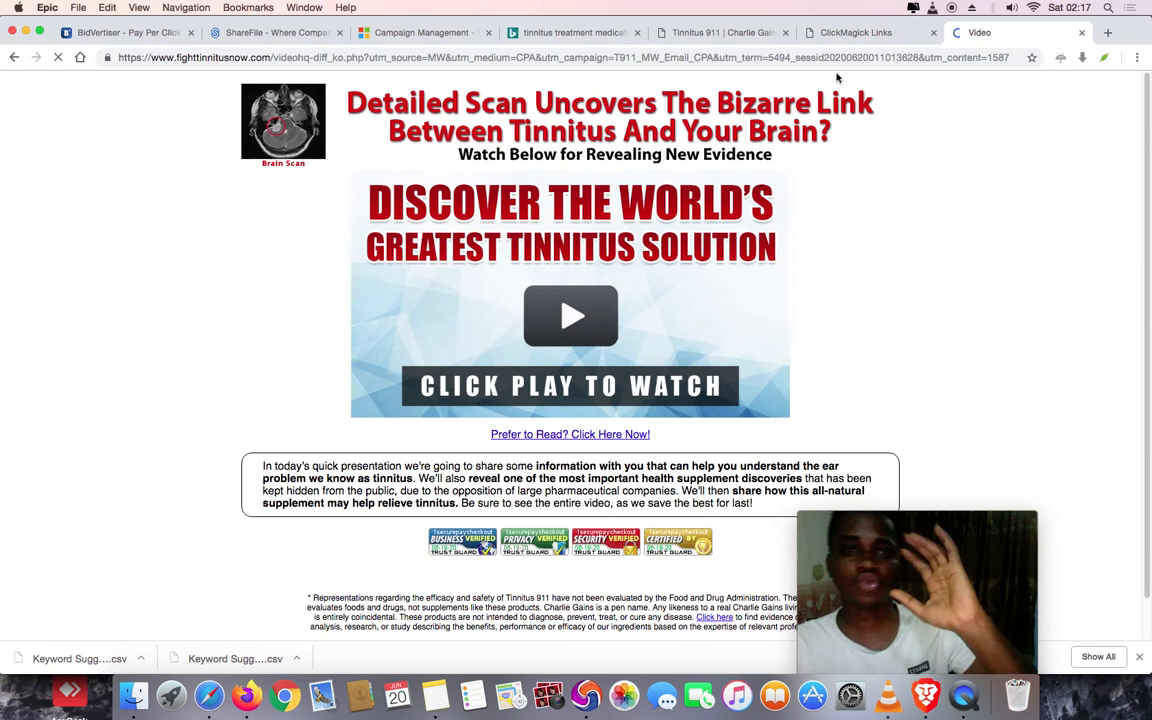
pyautogui.click(587, 33)
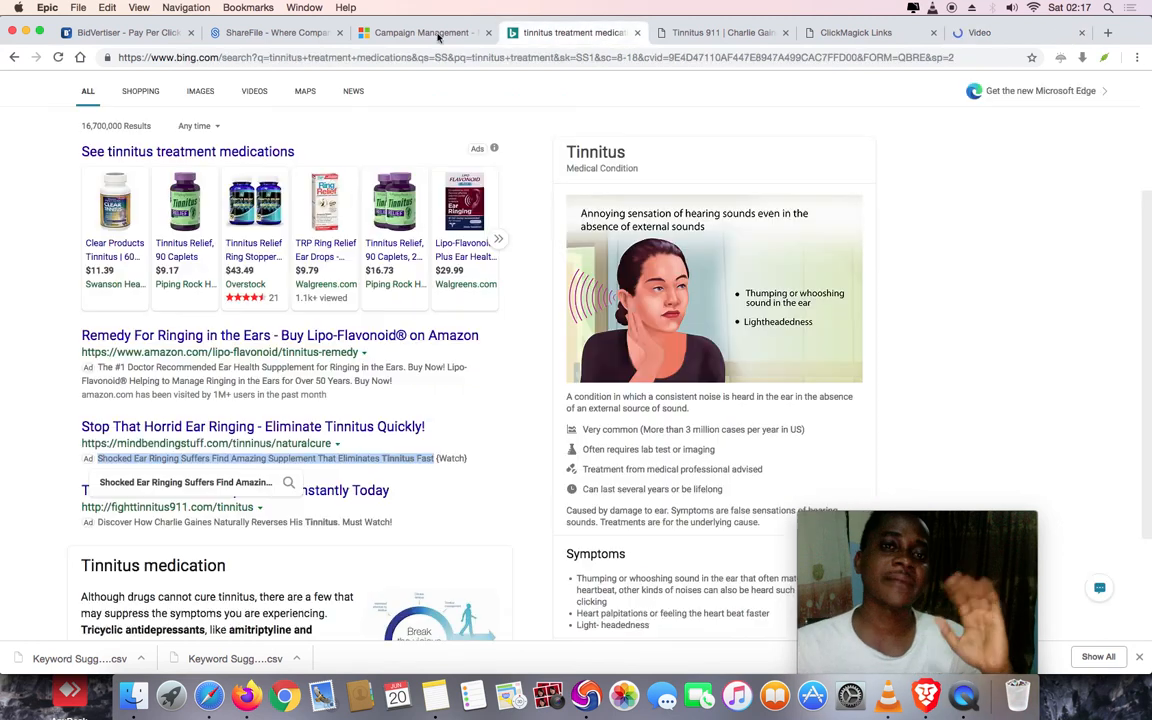
pyautogui.click(438, 36)
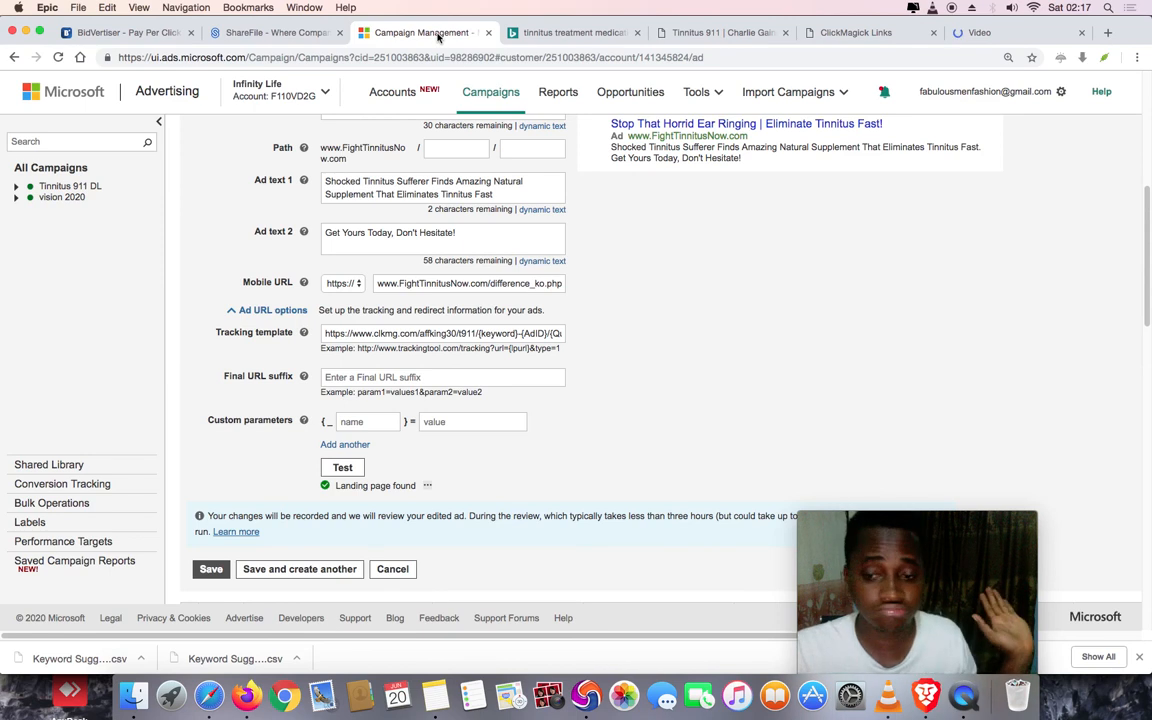
pyautogui.click(211, 569)
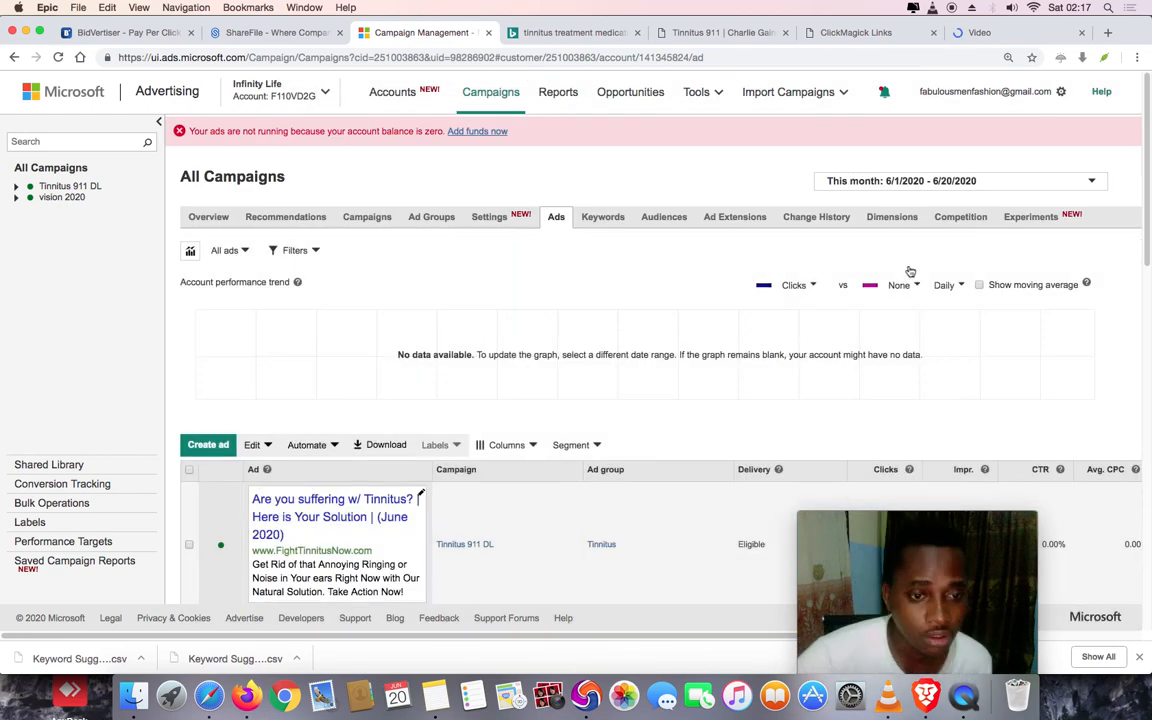
# Zoom the browser page with the ads list out several levels
pyautogui.click(1136, 57)
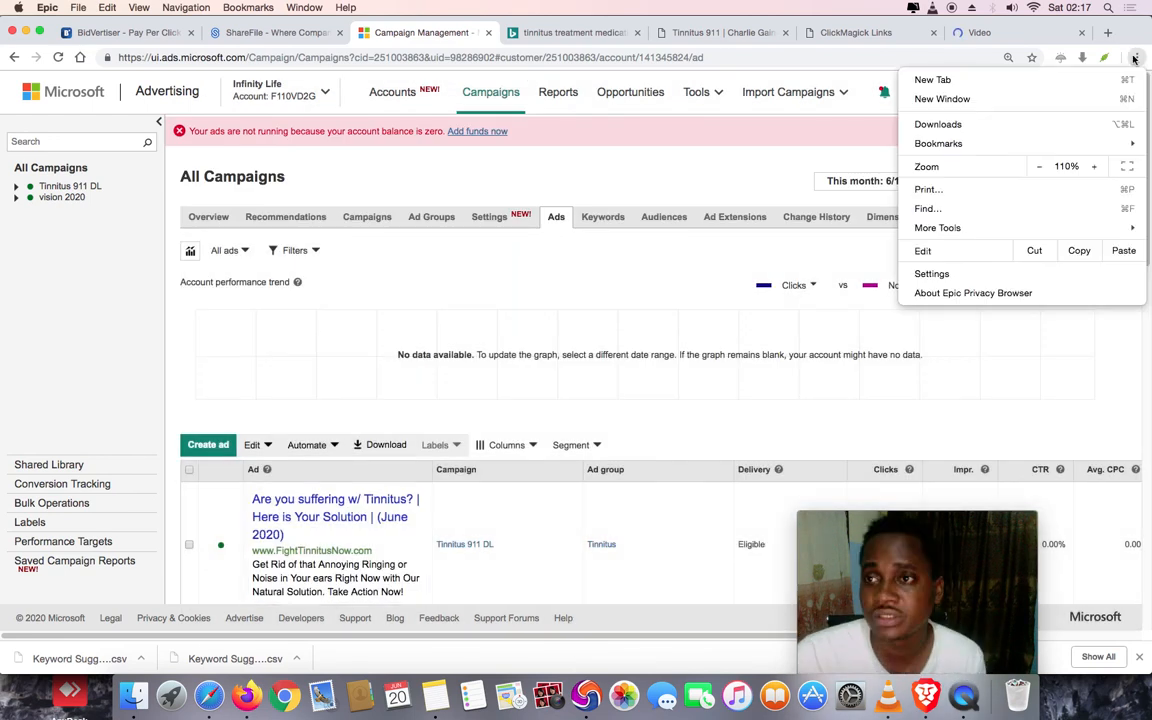
pyautogui.click(1037, 167)
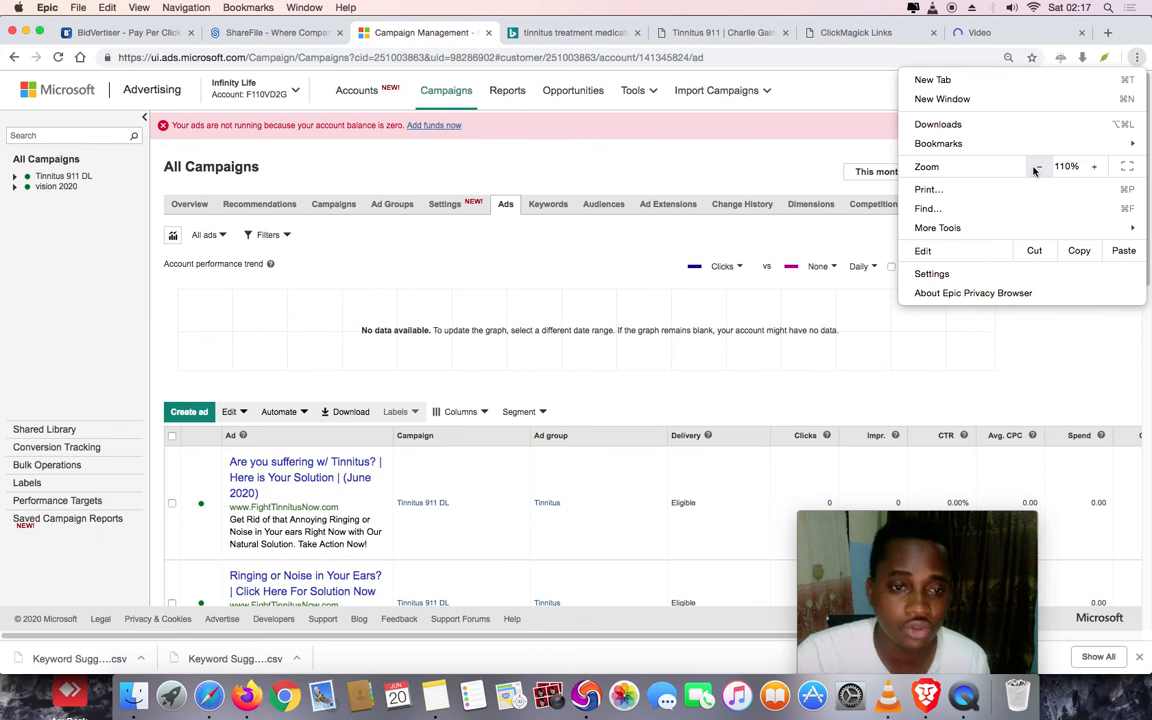
pyautogui.click(1037, 167)
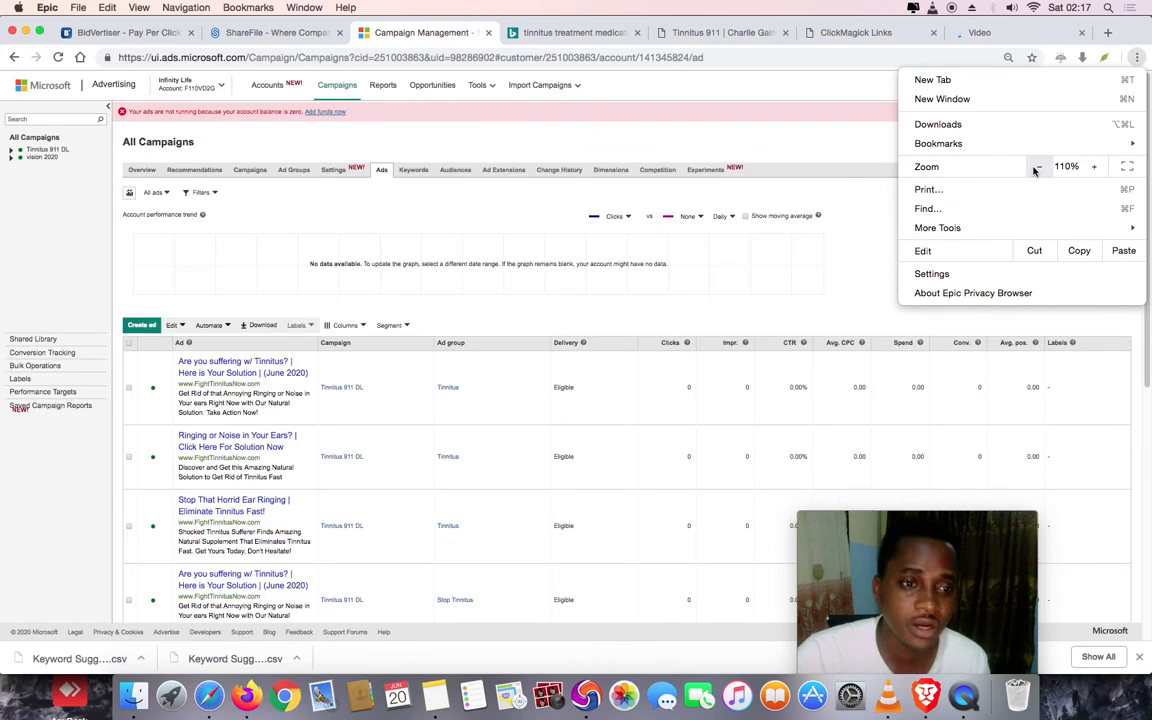
pyautogui.click(1037, 167)
pyautogui.click(653, 233)
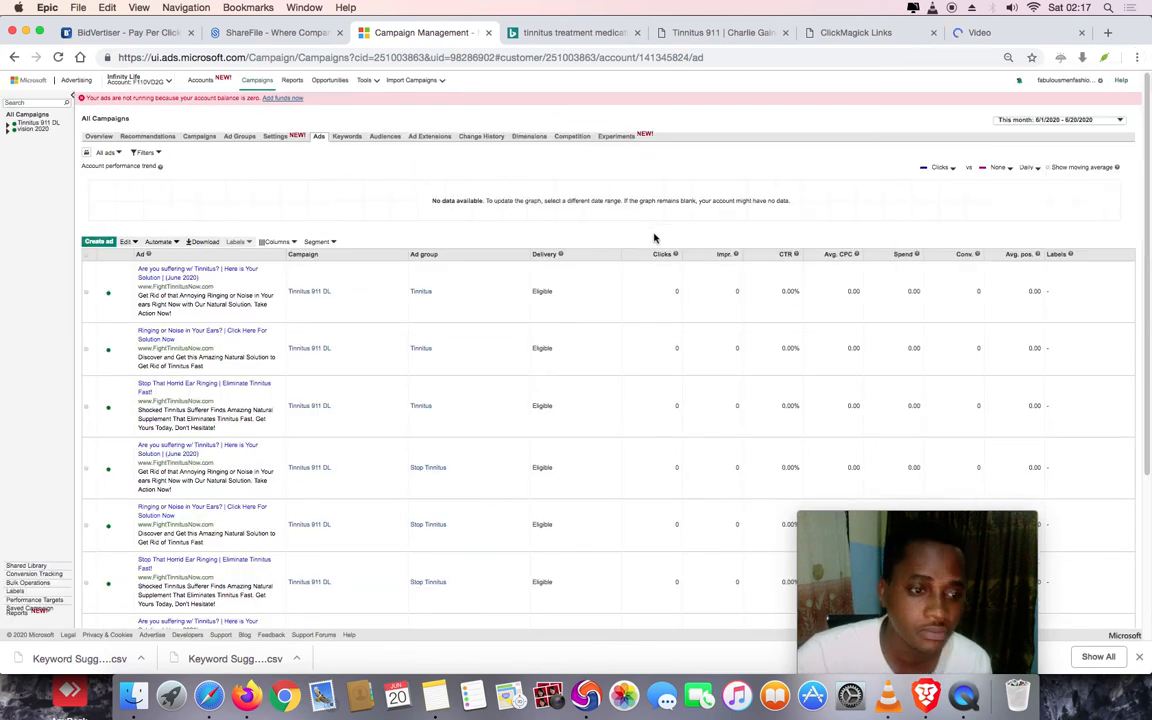
# Check the tracking template of the "Stop That Horrid Ear Ringing" ad in the Manaul R ad group and save the ad
pyautogui.scroll(-5, 287, 413)
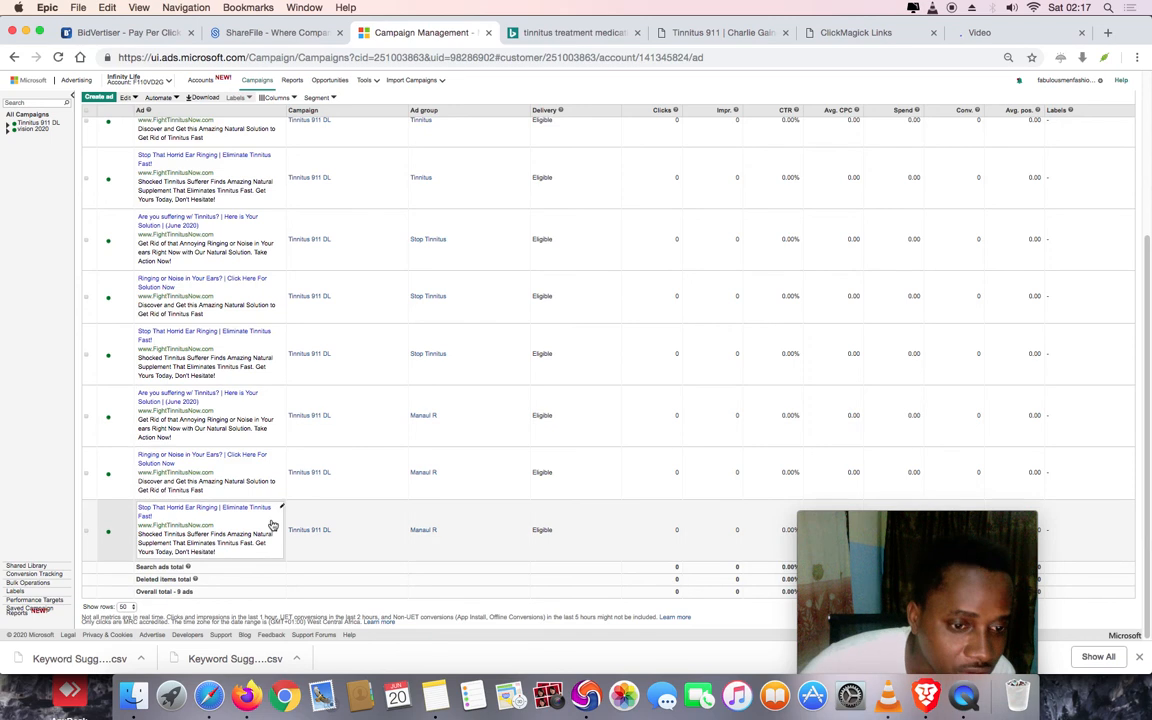
pyautogui.click(282, 510)
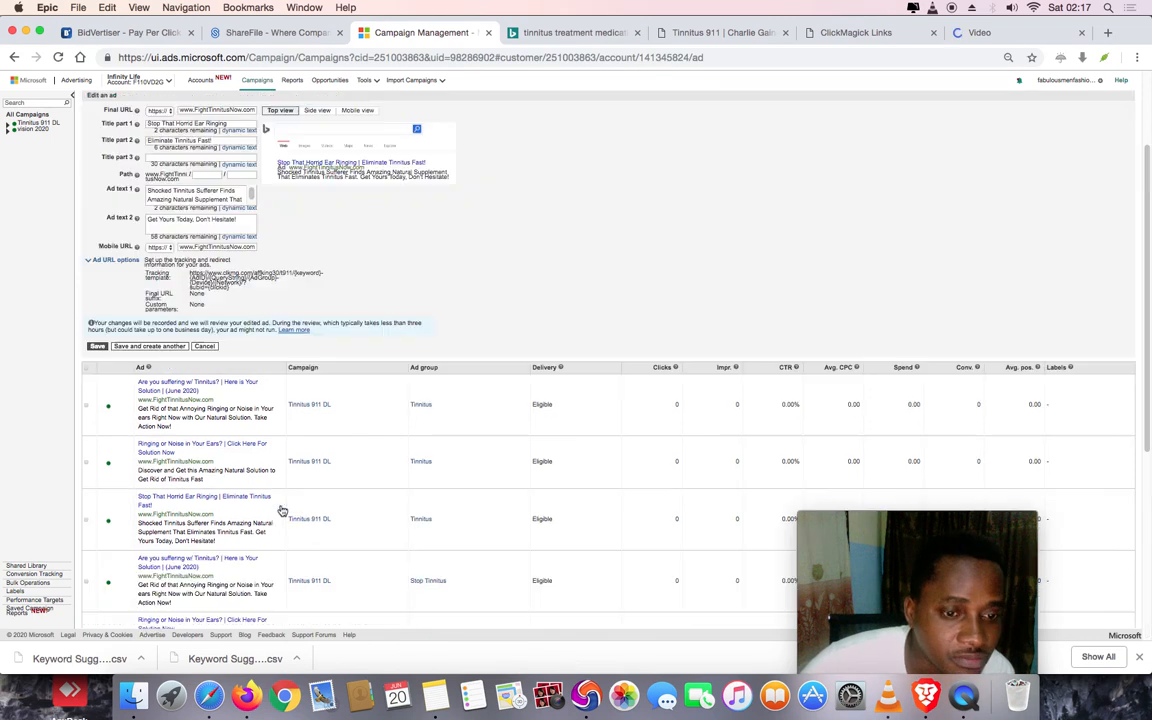
pyautogui.click(97, 346)
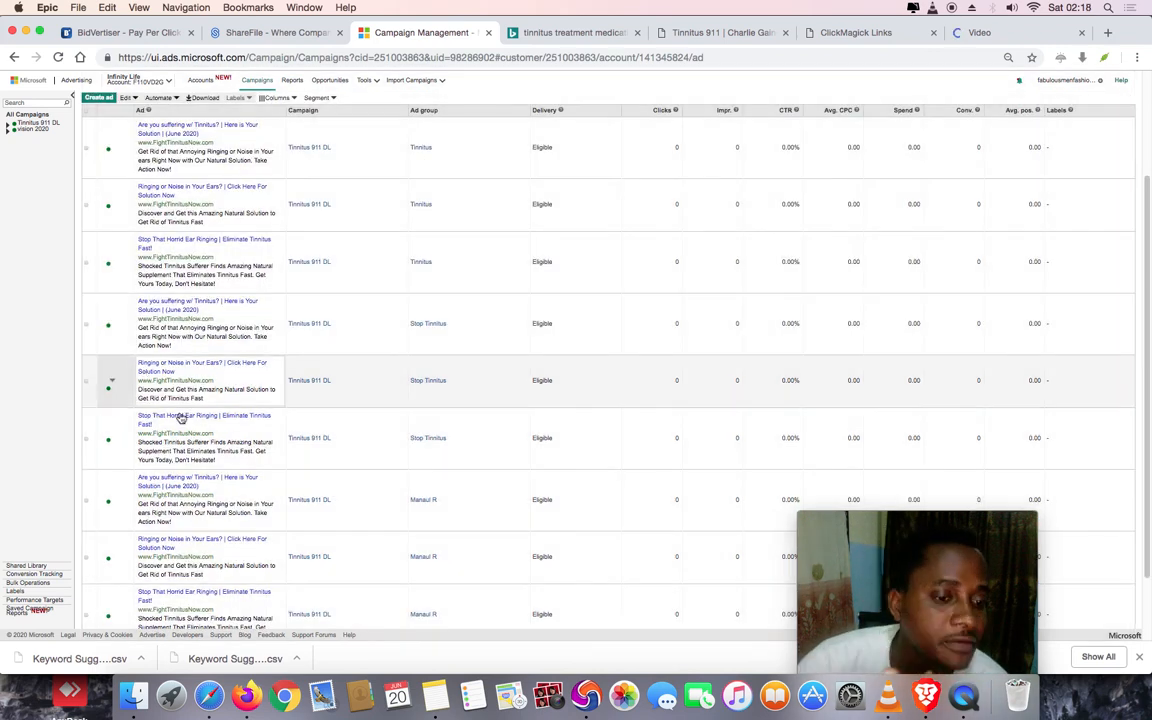
# Add the copied ClickMagick tracking template to the "Ringing or Noise in Your Ears?" ad in the Manaul R ad group and save it
pyautogui.scroll(-3, 249, 484)
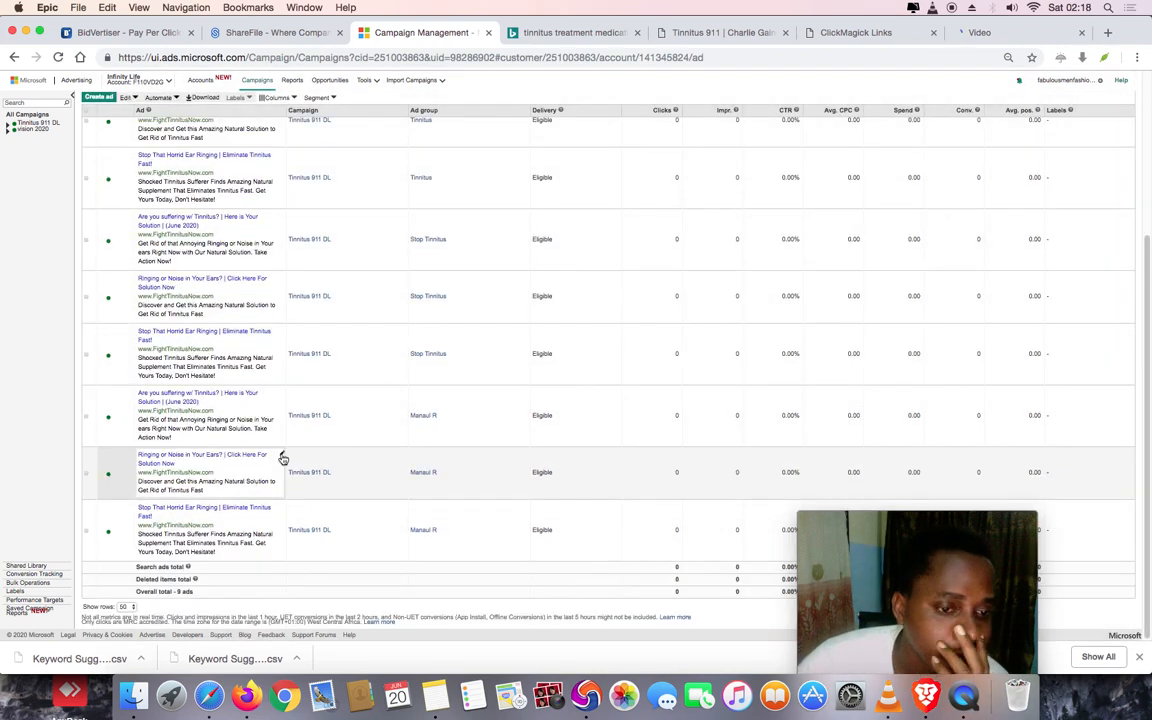
pyautogui.click(283, 457)
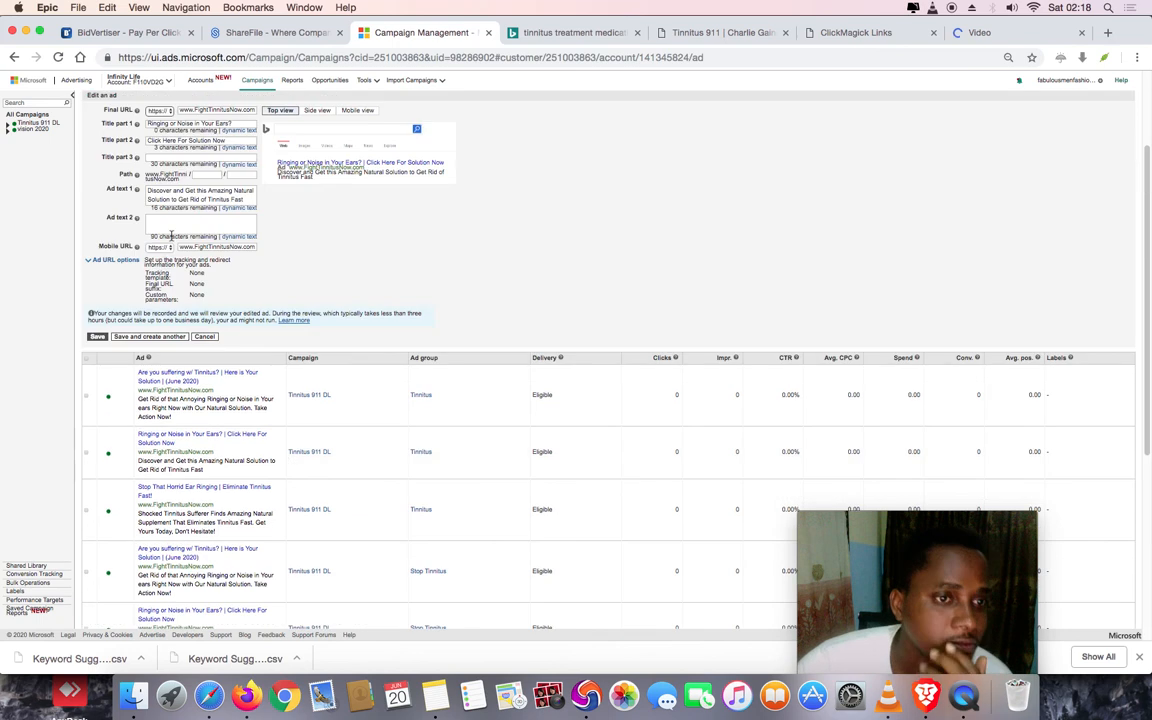
pyautogui.click(118, 260)
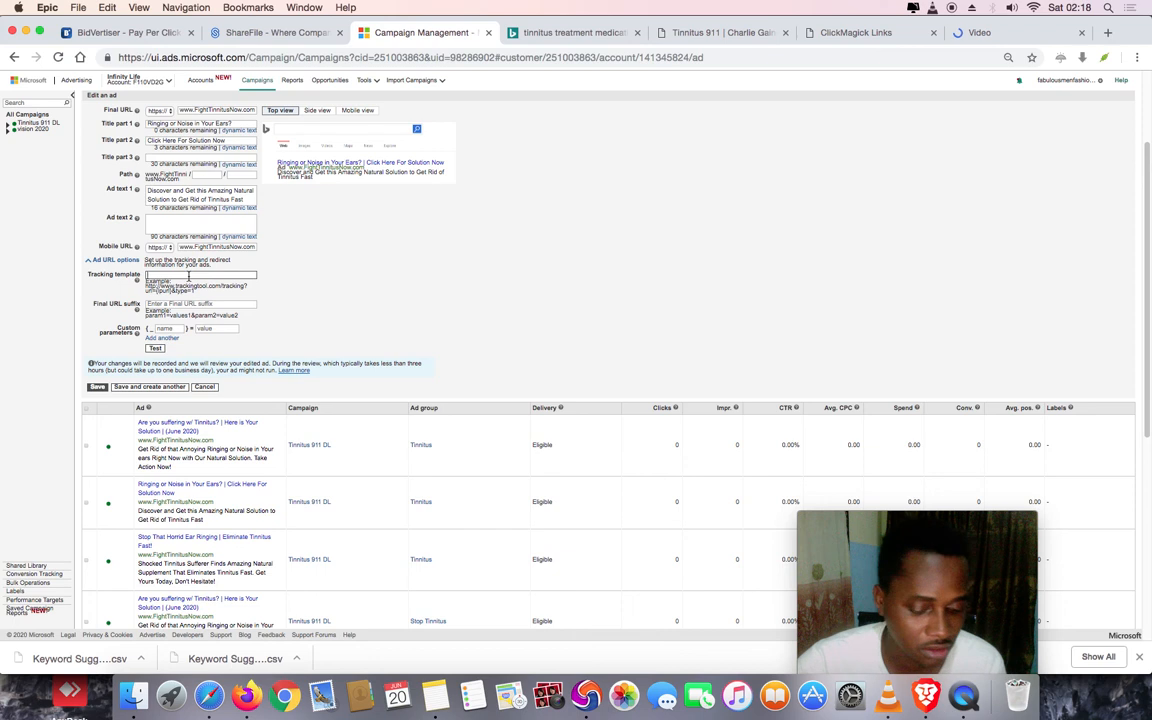
pyautogui.click(188, 275)
pyautogui.press('super+v')
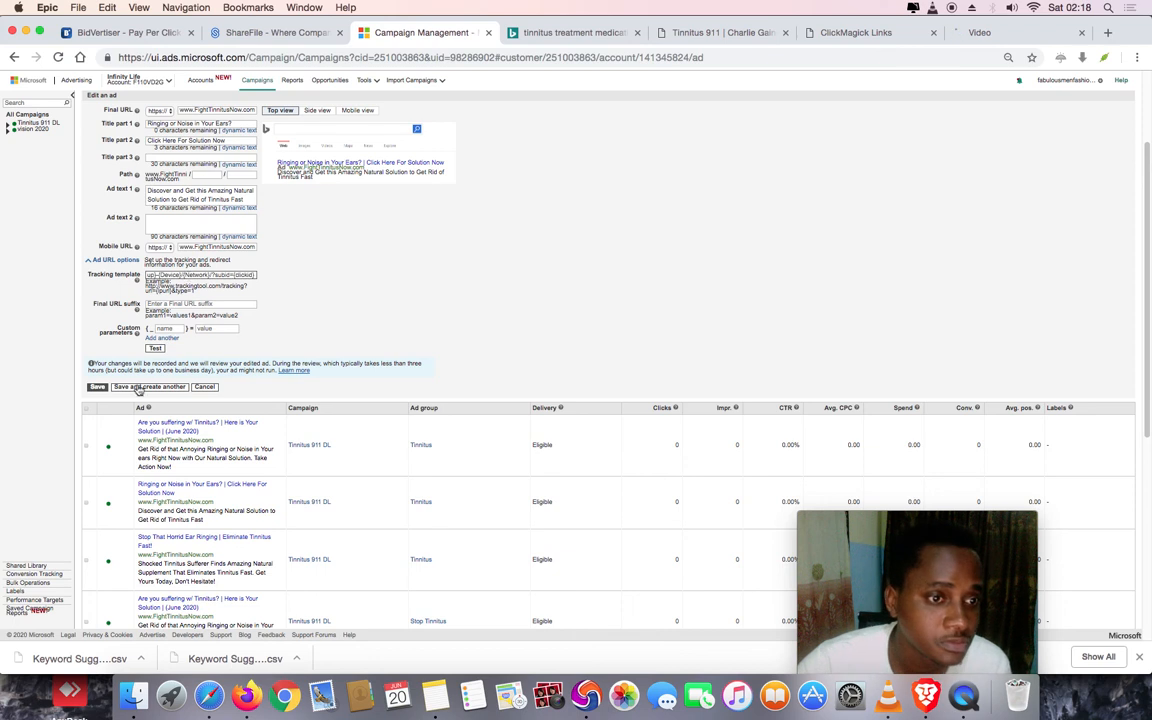
pyautogui.click(97, 387)
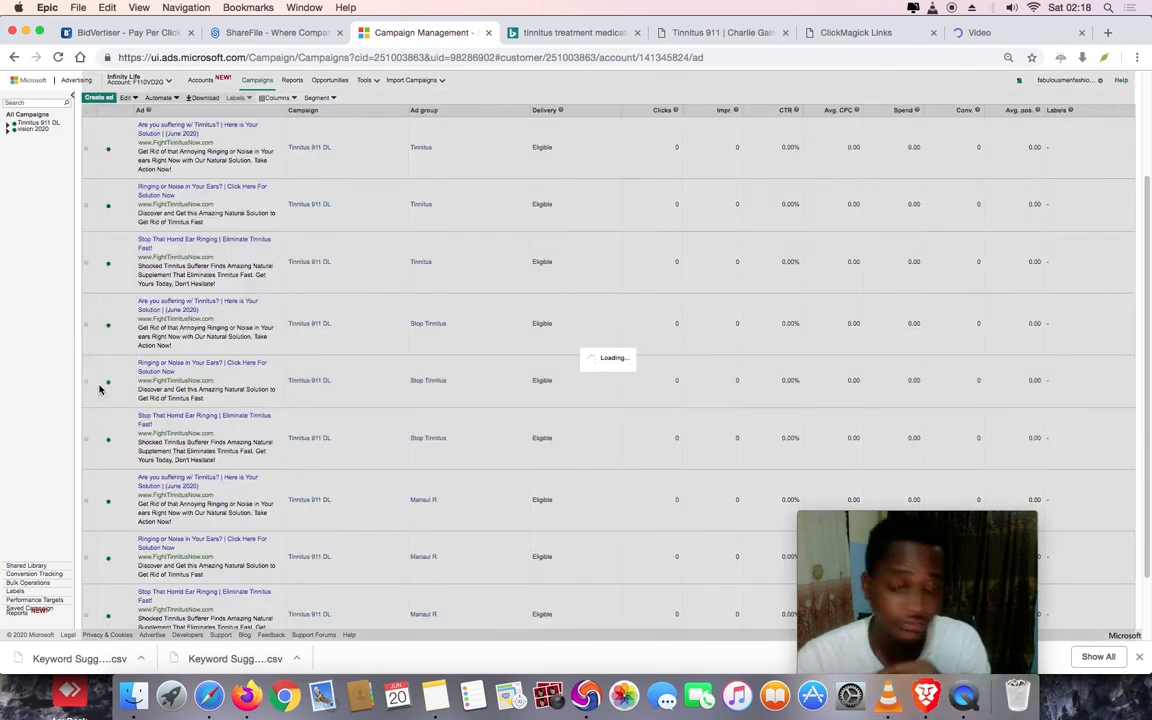
# Add the copied ClickMagick tracking template to the "Are you suffering w/ Tinnitus?" ad in the Manaul R ad group and save it
pyautogui.scroll(-2, 327, 306)
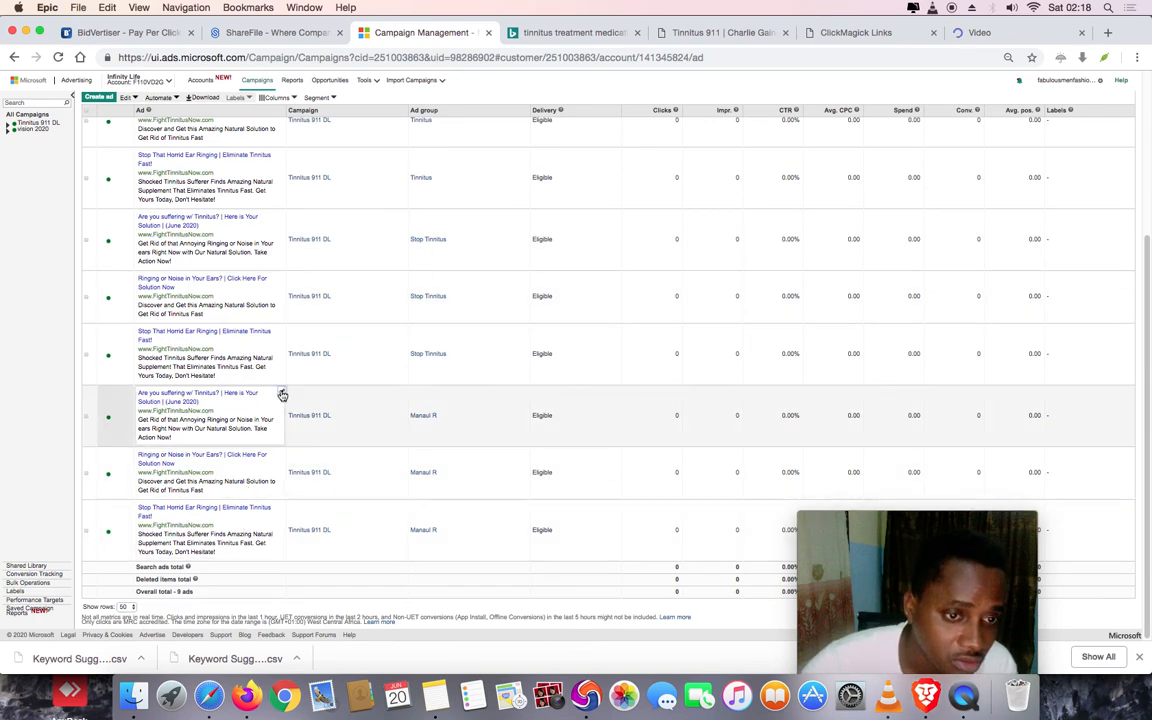
pyautogui.click(282, 394)
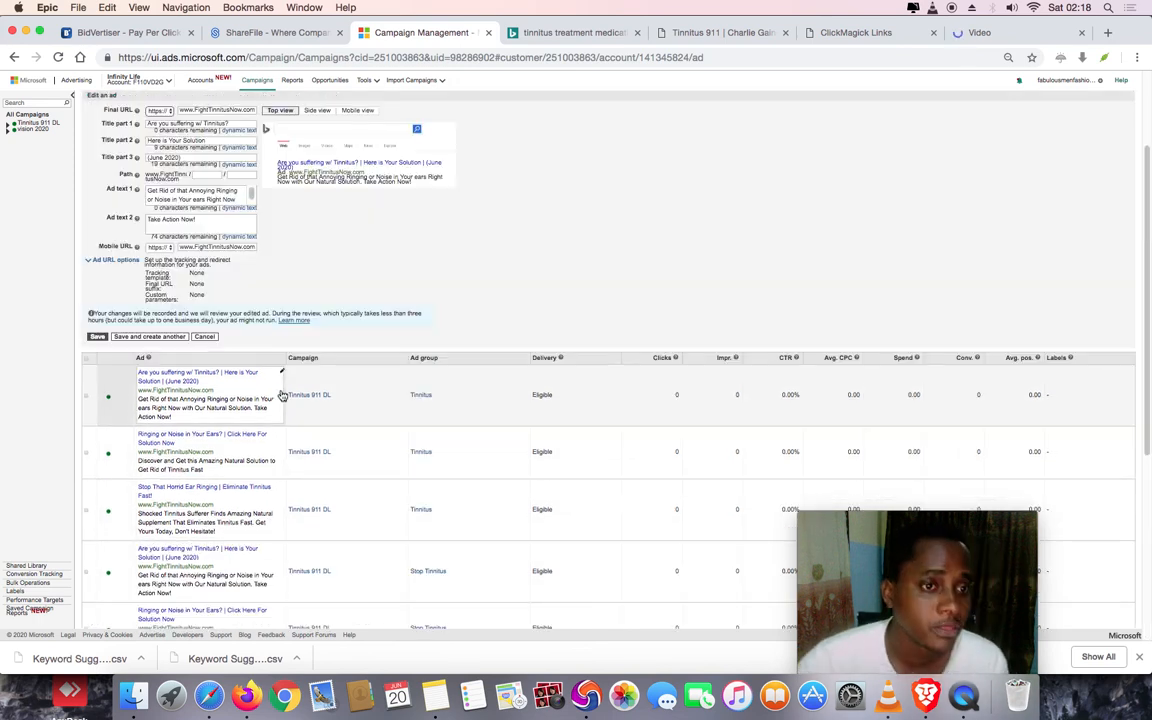
pyautogui.click(115, 259)
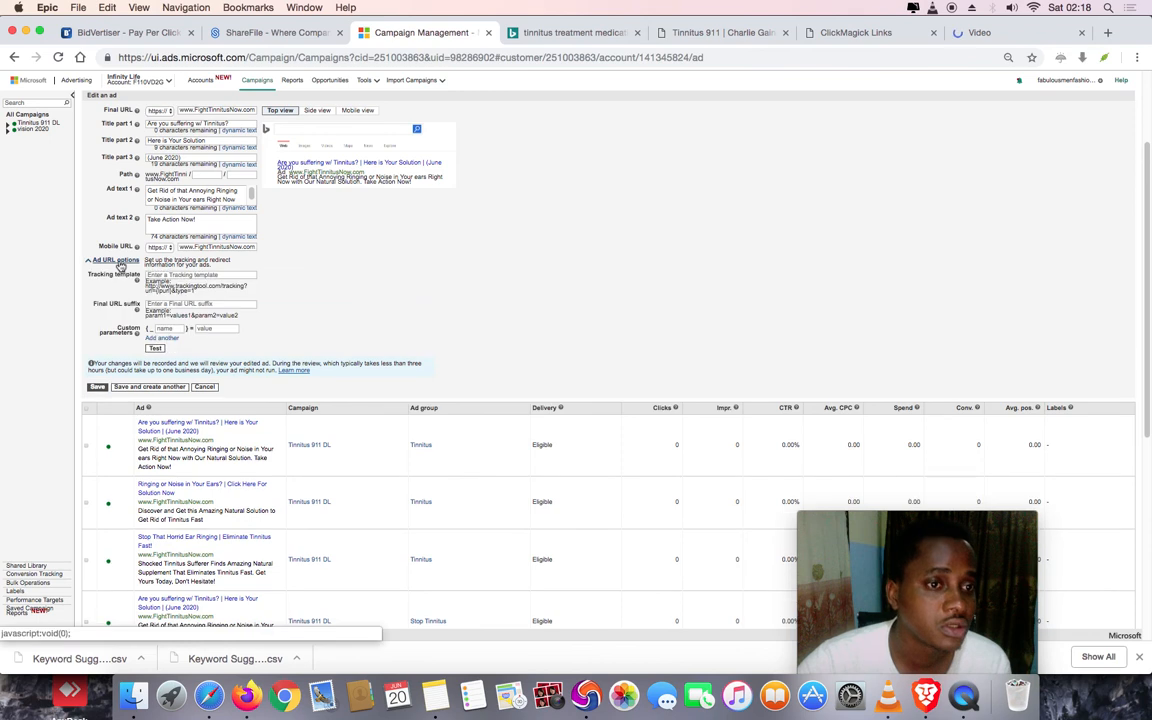
pyautogui.click(180, 276)
pyautogui.write('{lpurl}?Device={Network}?subid={clickid}')
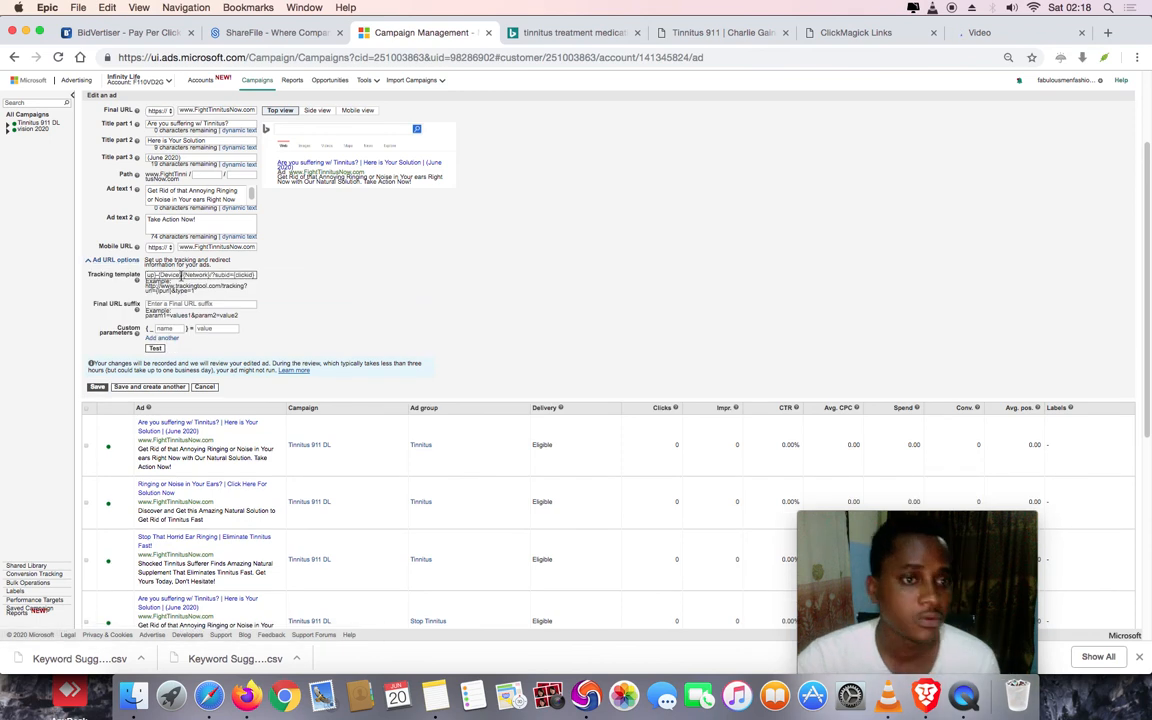
pyautogui.click(98, 389)
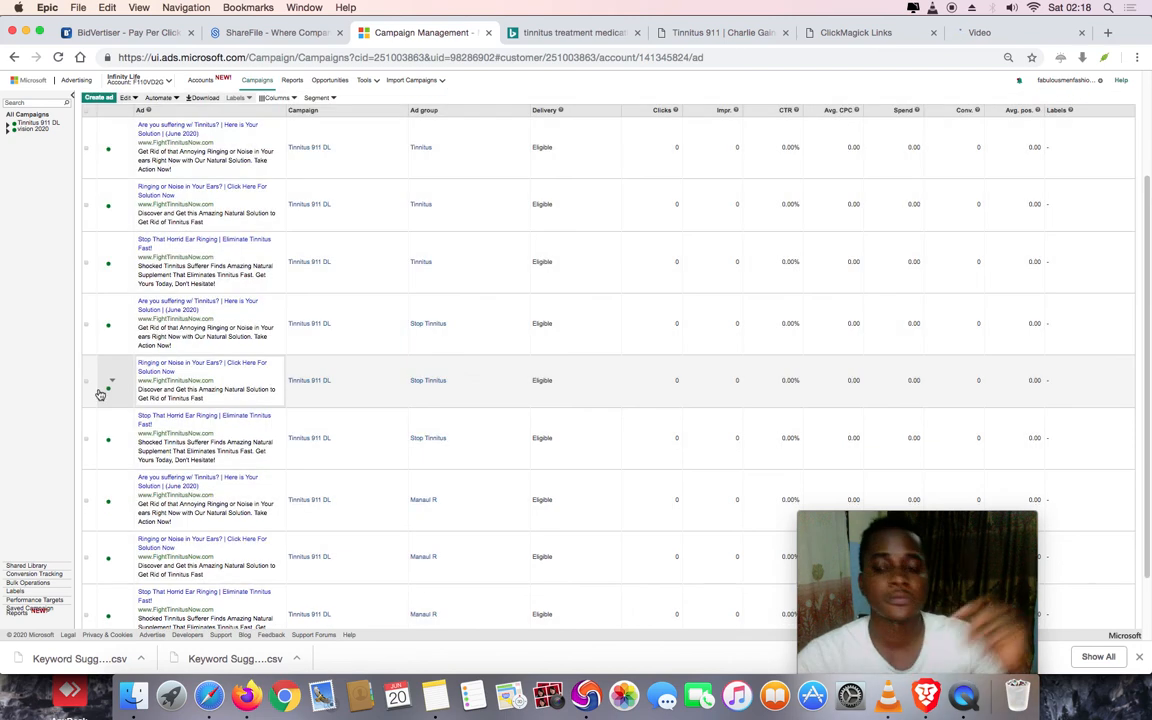
# Add the copied ClickMagick tracking template to the "Stop That Horrid Ear Ringing" ad in the Stop Tinnitus ad group and save it
pyautogui.scroll(-3, 226, 327)
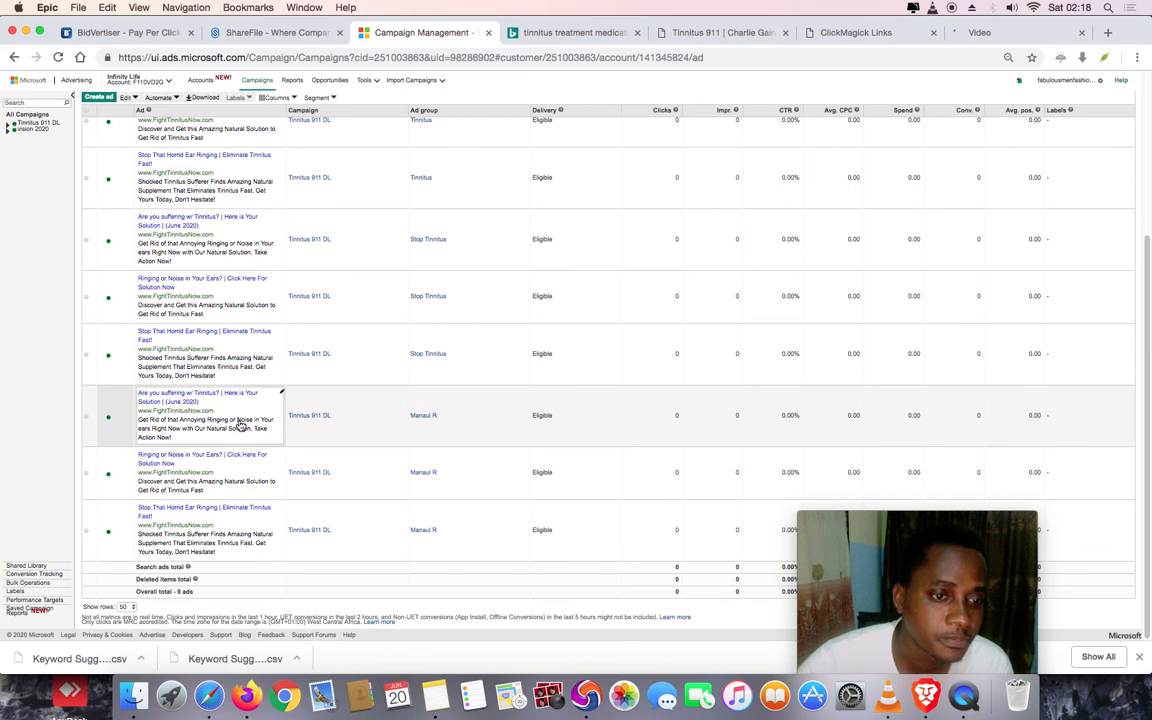
pyautogui.click(283, 332)
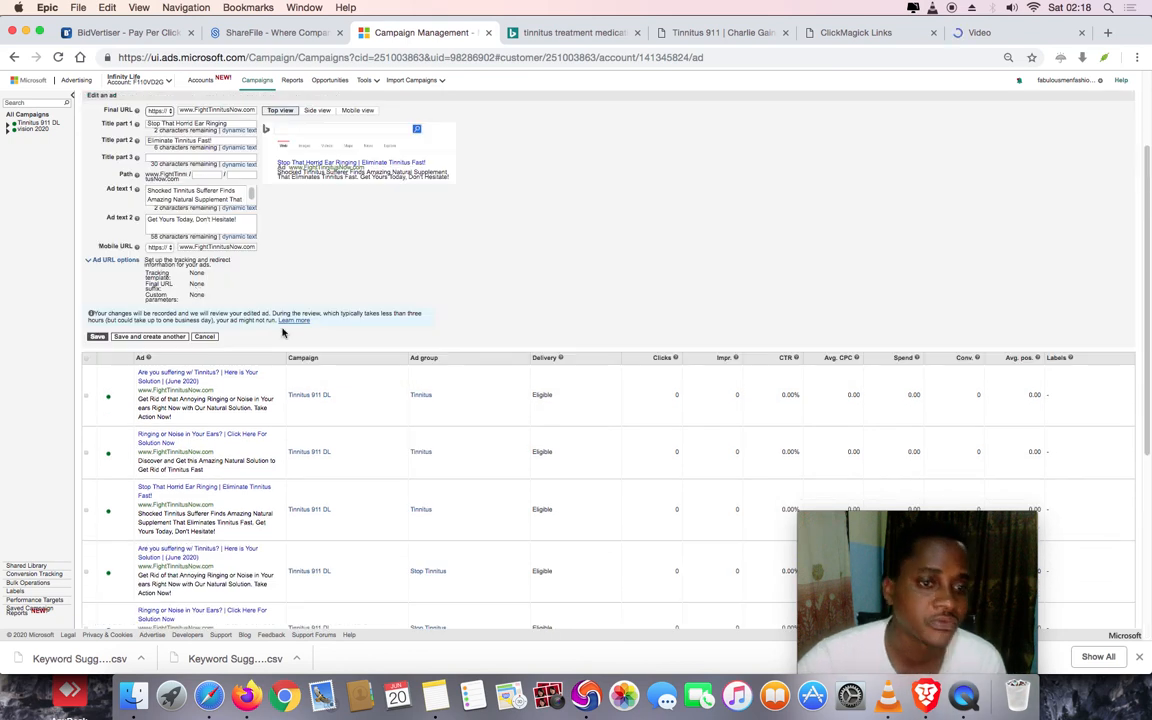
pyautogui.click(103, 260)
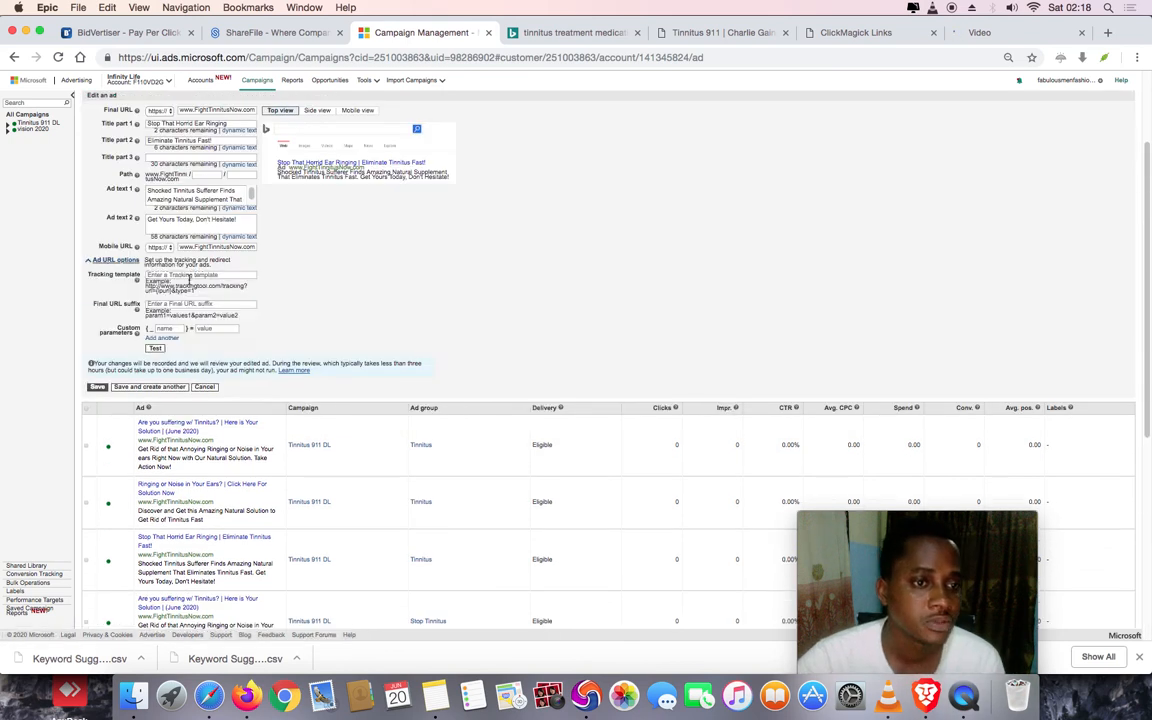
pyautogui.click(190, 275)
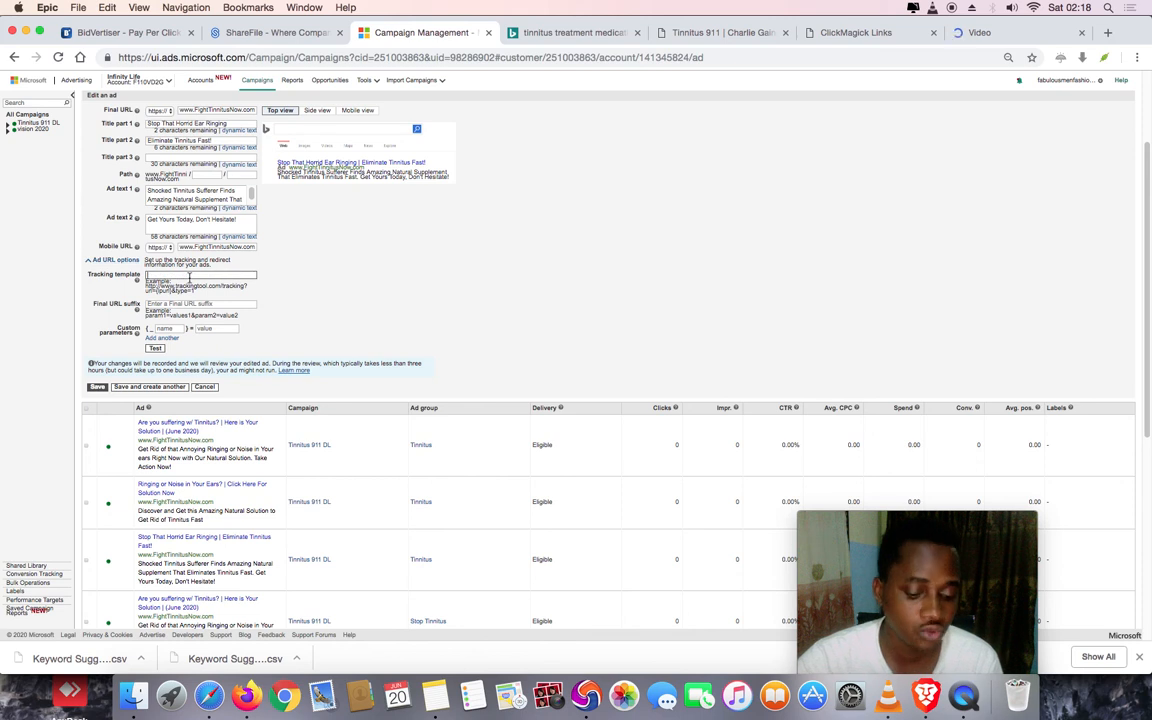
pyautogui.write('{lpurl}?device={device}&network={network}&subid={clickid}')
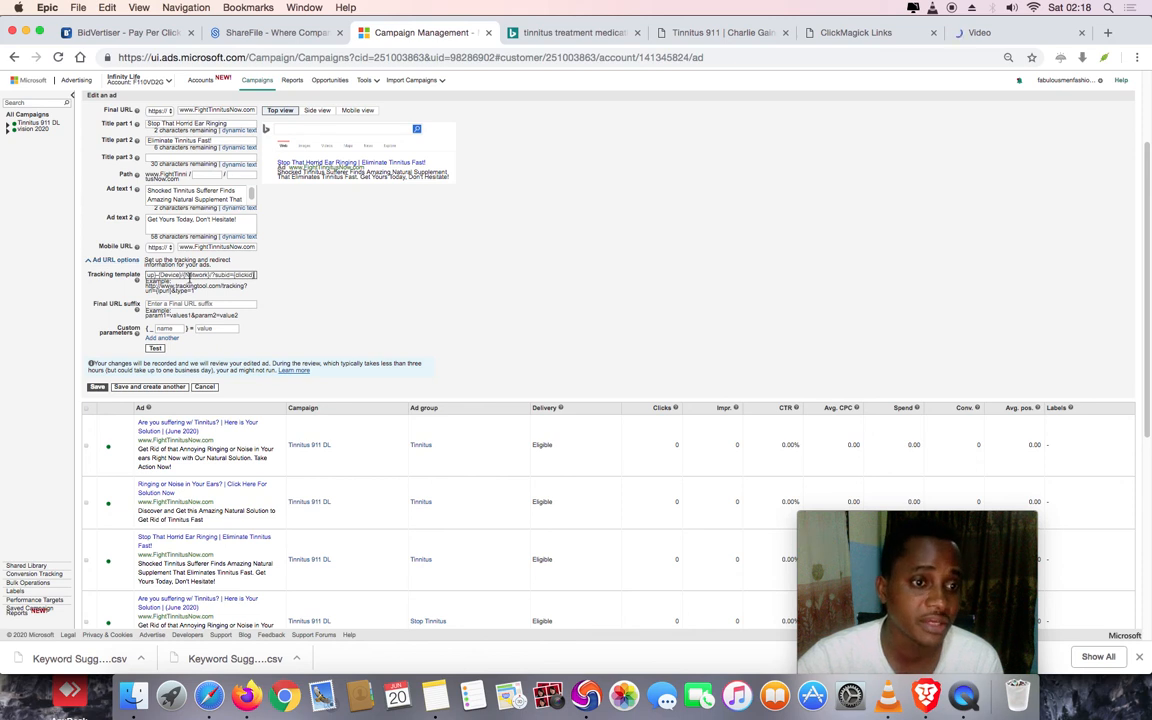
pyautogui.click(96, 387)
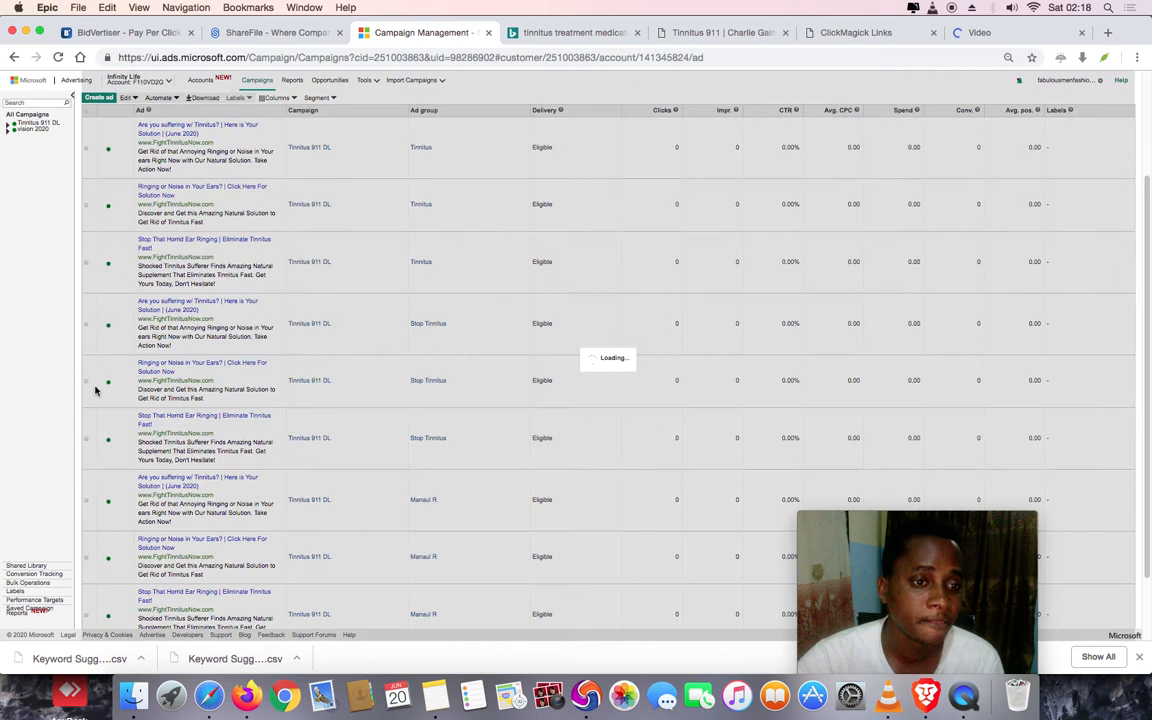
# Add the copied ClickMagick tracking template to the "Ringing or Noise in Your Ears?" ad in the Stop Tinnitus ad group and save it
pyautogui.scroll(-2, 205, 432)
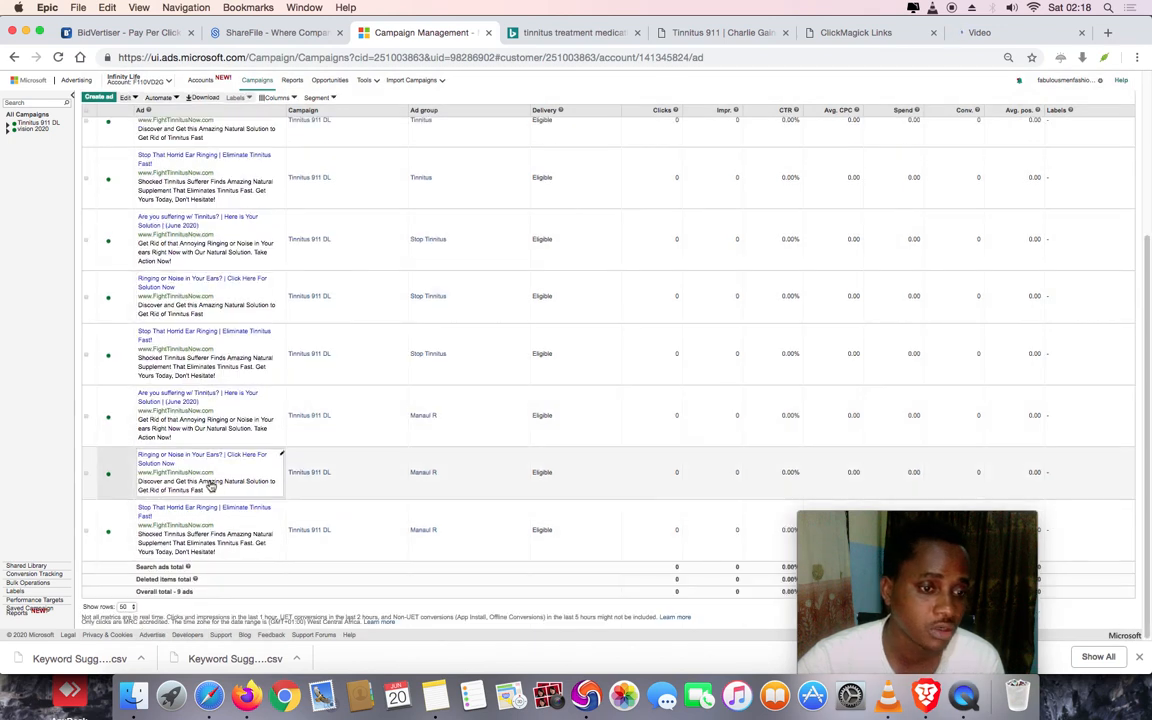
pyautogui.click(283, 281)
pyautogui.click(112, 260)
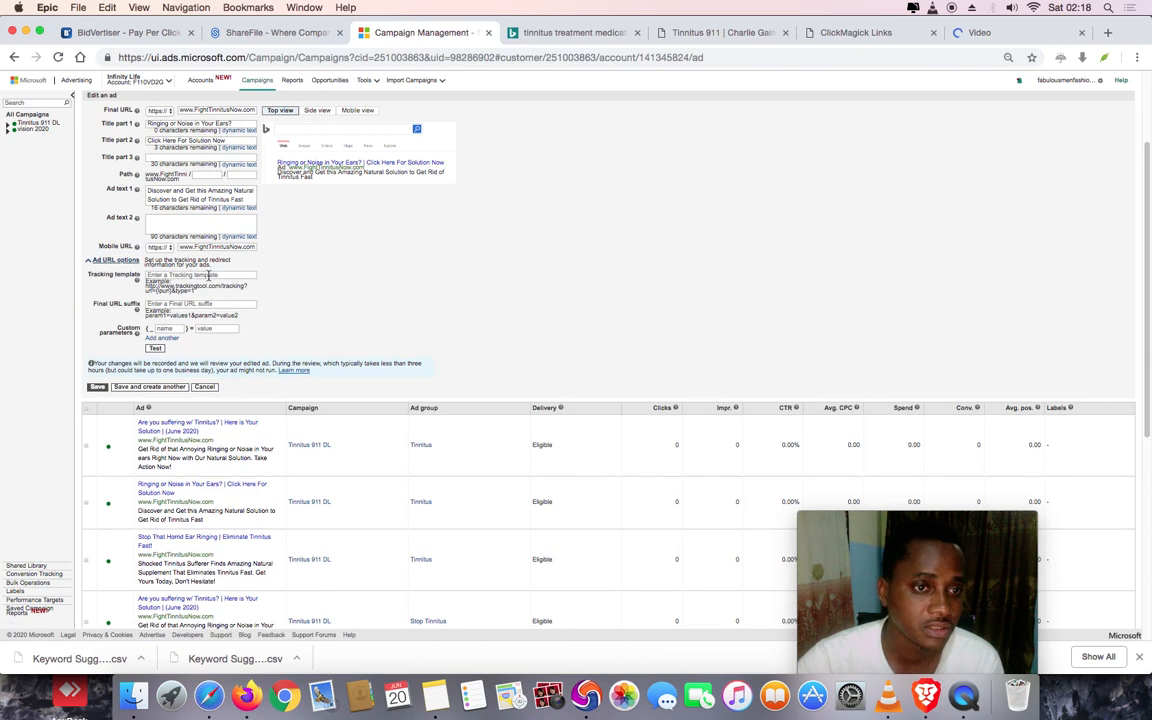
pyautogui.click(195, 275)
pyautogui.press('super+v')
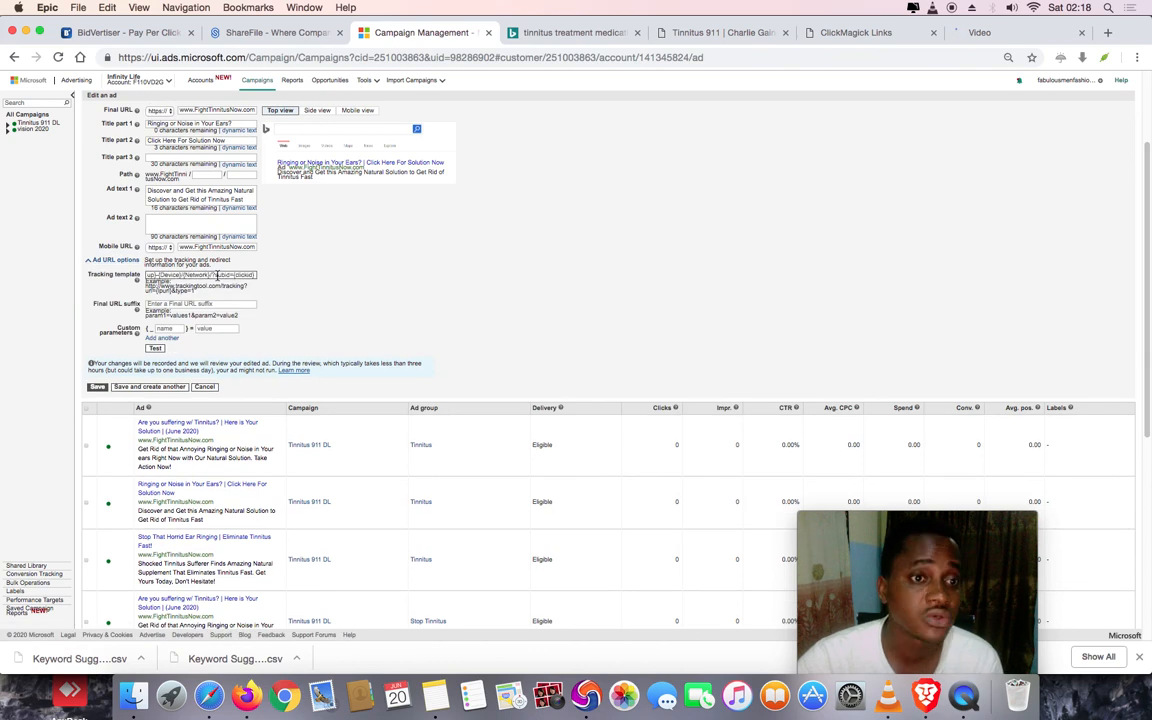
pyautogui.click(97, 387)
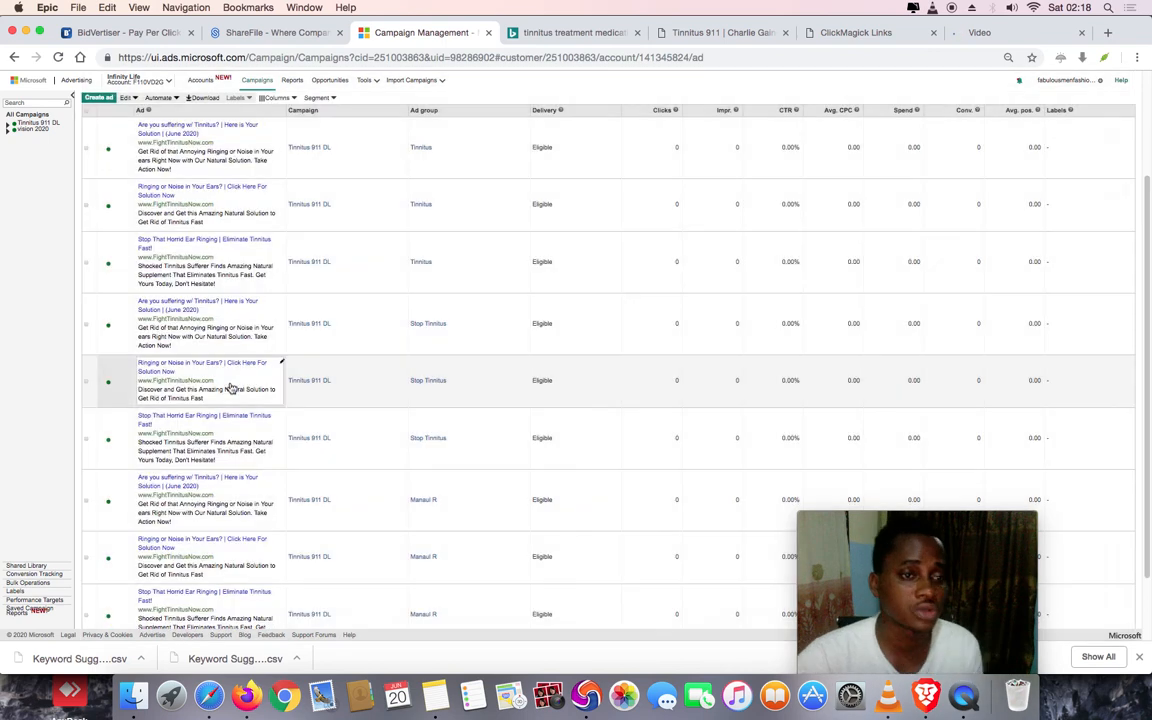
# Add the copied ClickMagick tracking template to the "Are you suffering w/ Tinnitus?" ad in the Stop Tinnitus ad group and save it
pyautogui.scroll(-3, 231, 386)
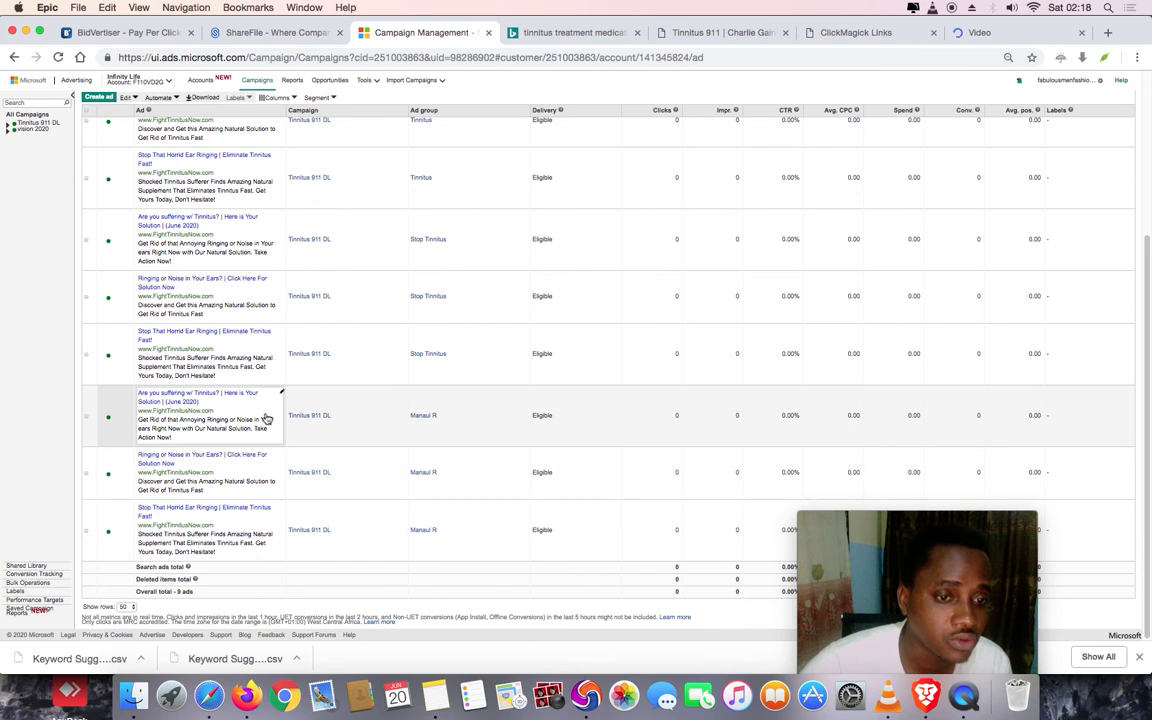
pyautogui.click(283, 220)
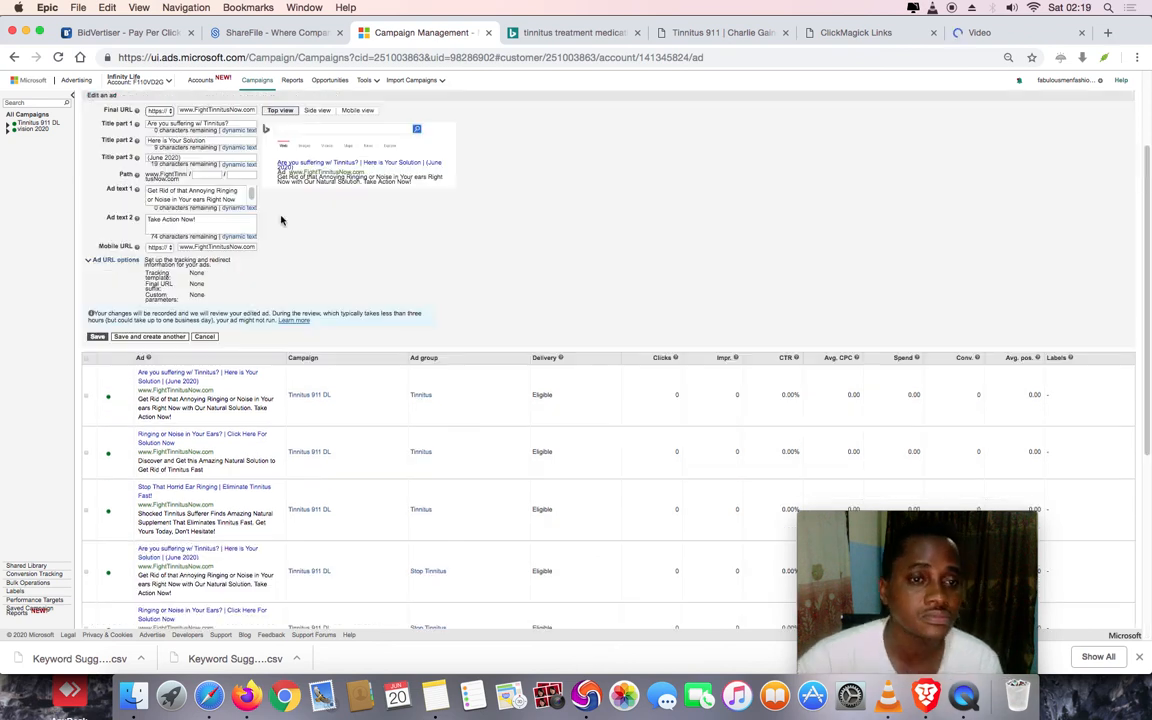
pyautogui.click(108, 260)
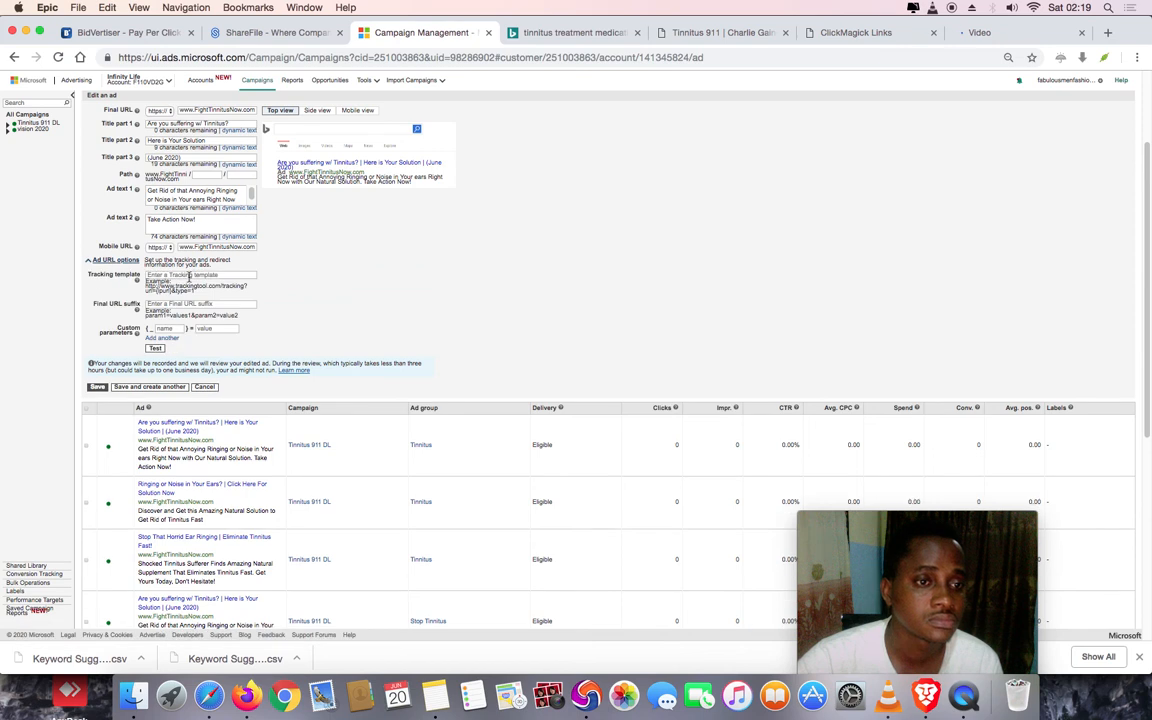
pyautogui.click(189, 275)
pyautogui.write('{lpurl}/{Device}/{Network}?subid={clickid}')
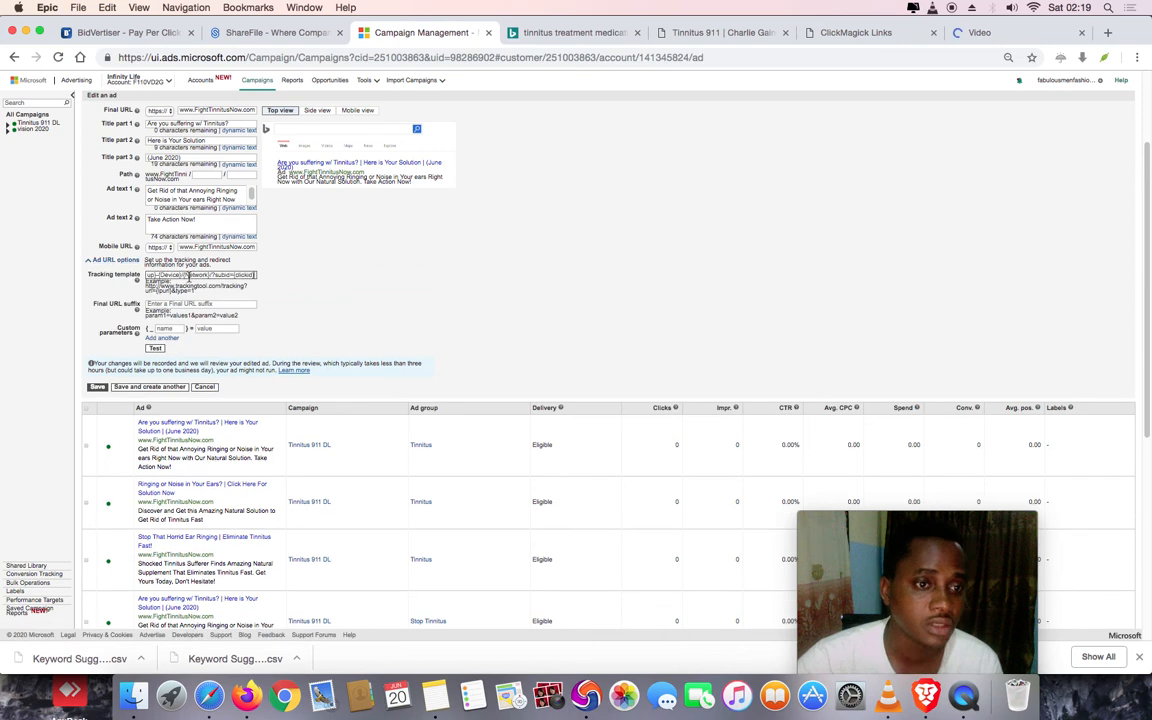
pyautogui.click(97, 387)
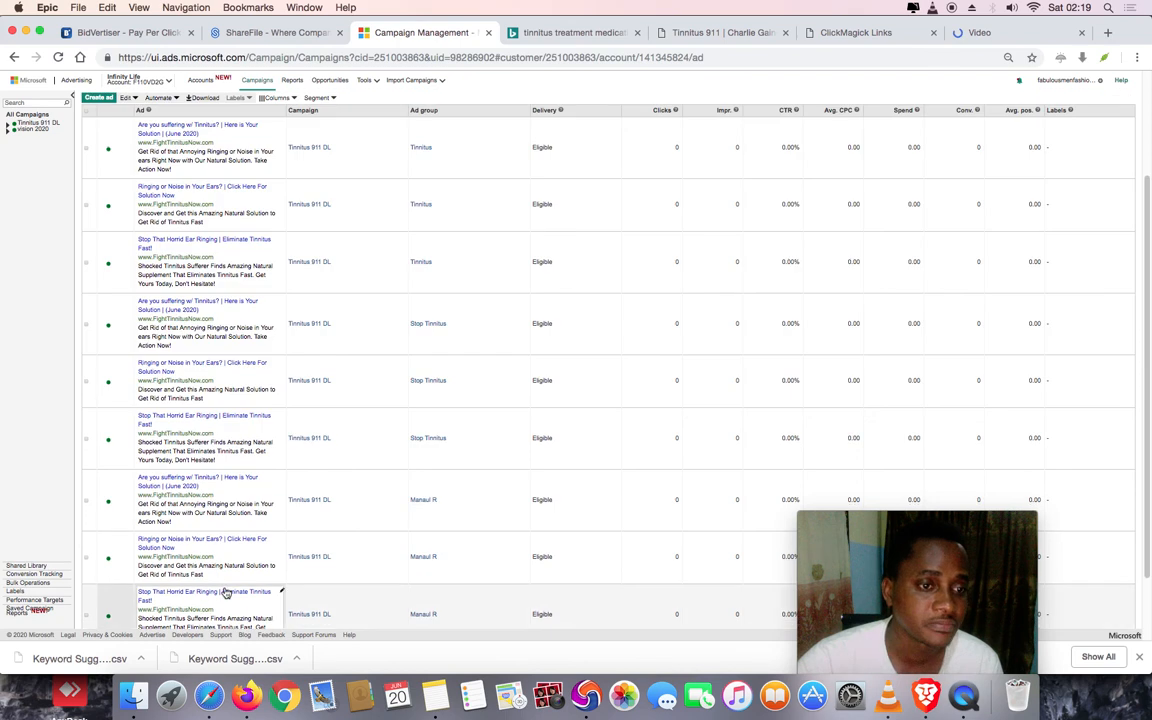
# Add the copied ClickMagick tracking template to the "Stop That Horrid Ear Ringing" ad in the Tinnitus ad group and save it
pyautogui.scroll(-3, 263, 386)
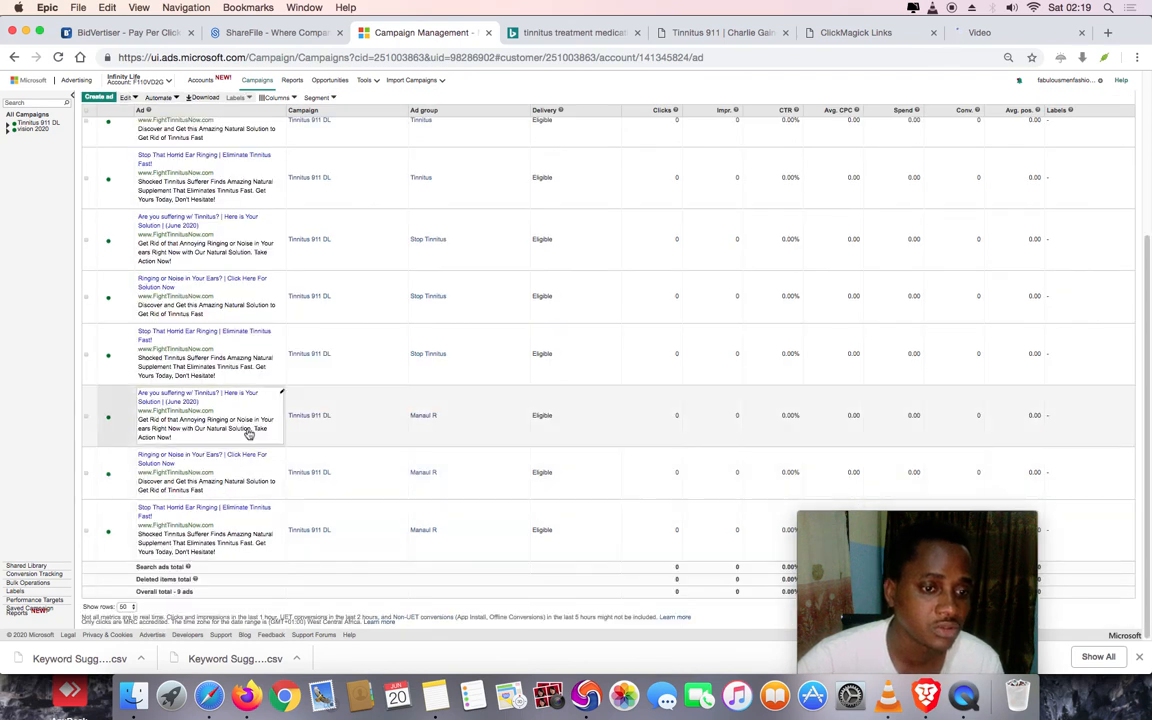
pyautogui.click(281, 157)
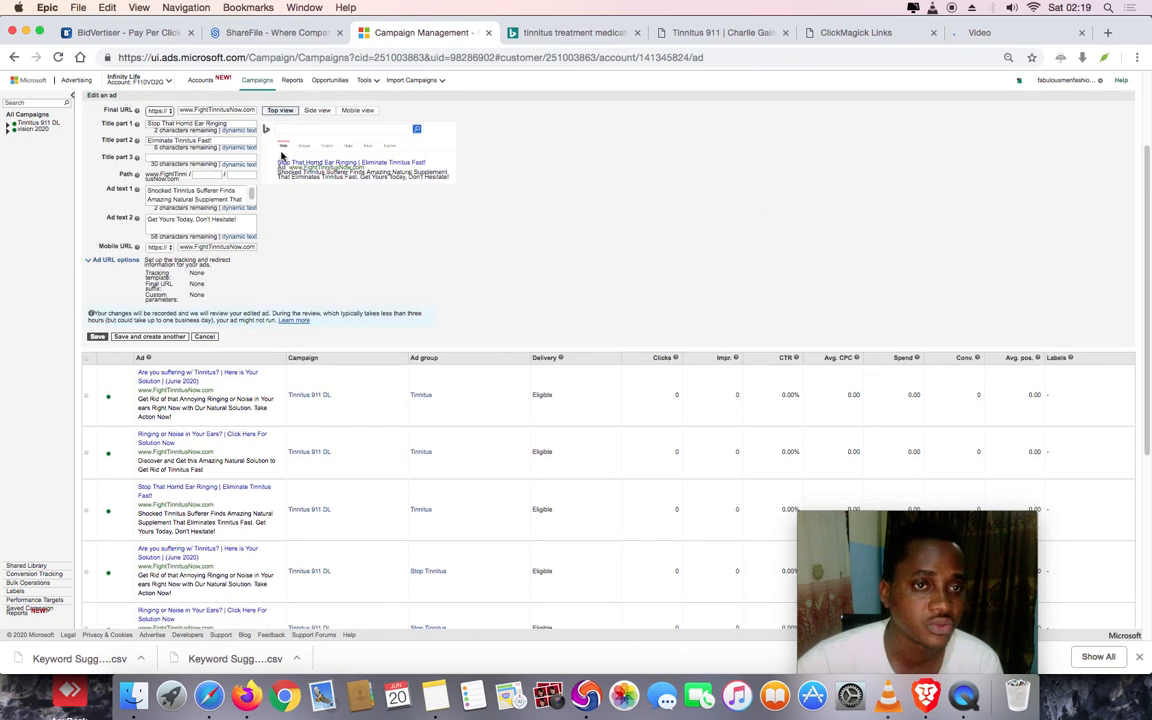
pyautogui.click(117, 260)
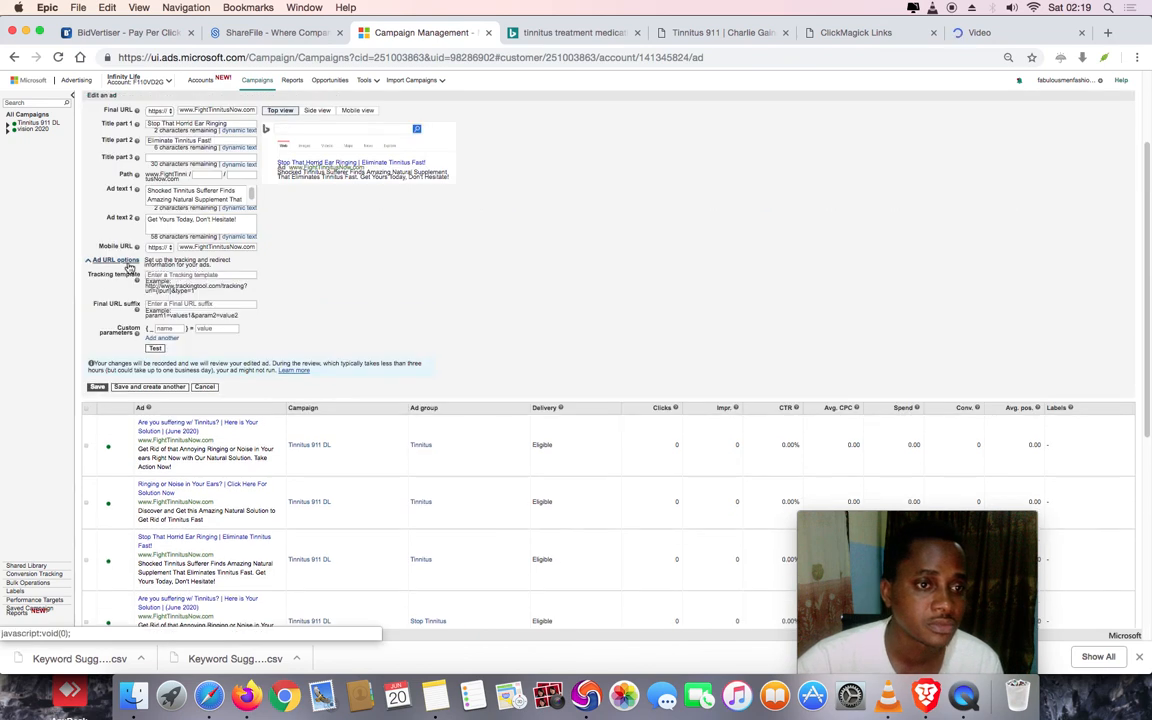
pyautogui.click(168, 274)
pyautogui.hotkey('ctrl', 'v')
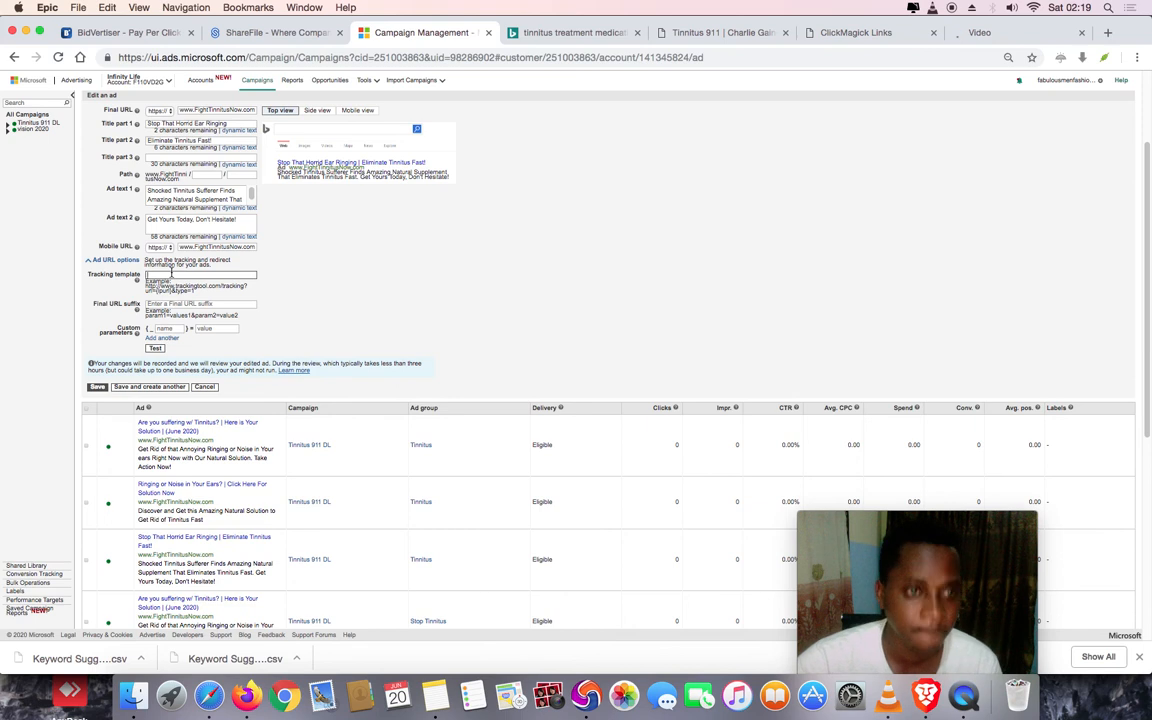
pyautogui.click(96, 387)
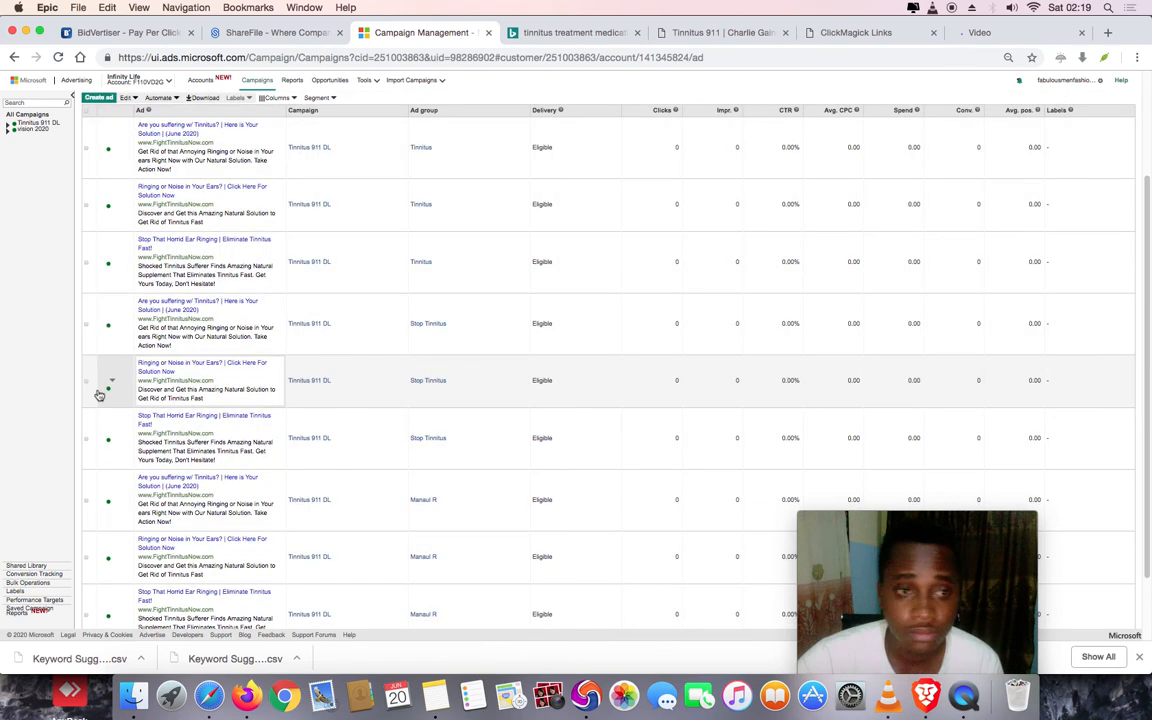
# Add the copied ClickMagick tracking template to the "Ringing or Noise in Your Ears?" ad in the Tinnitus ad group and save it
pyautogui.scroll(2, 190, 360)
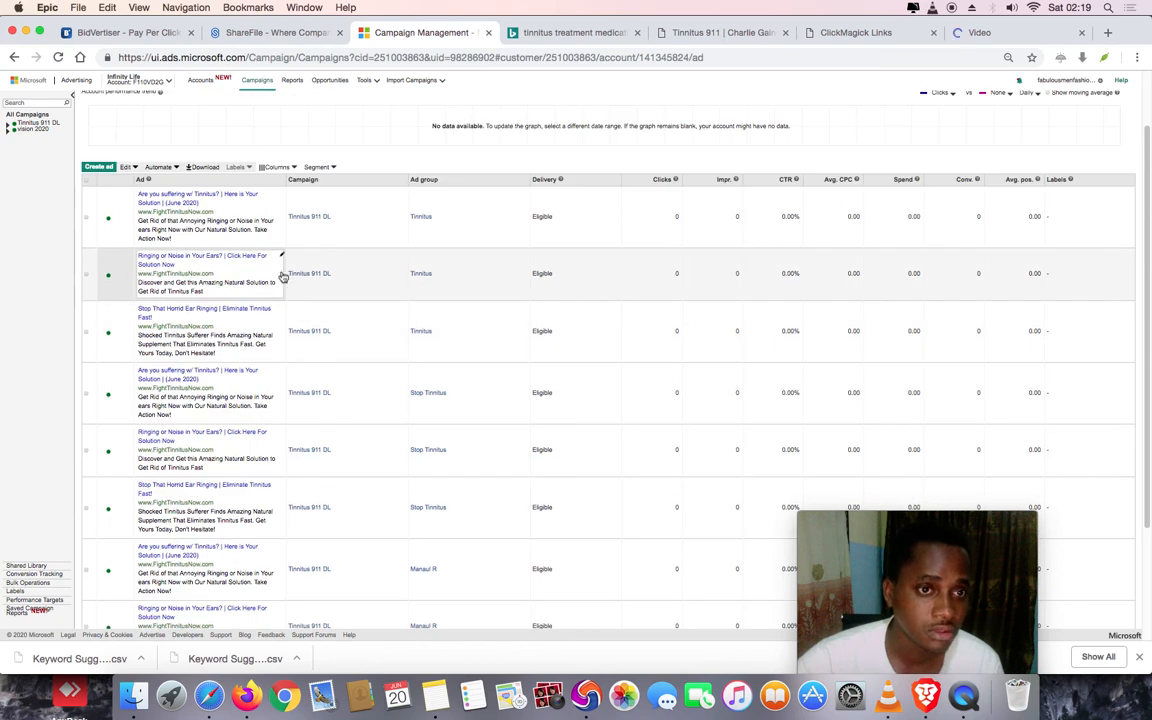
pyautogui.click(283, 258)
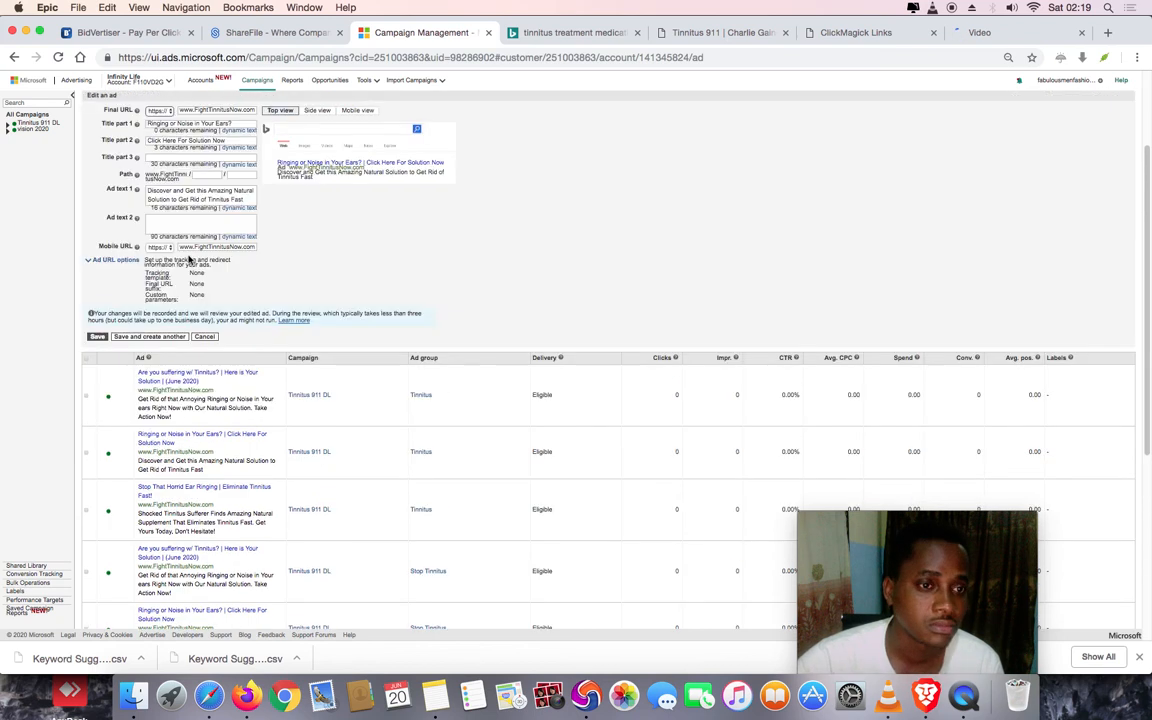
pyautogui.click(117, 261)
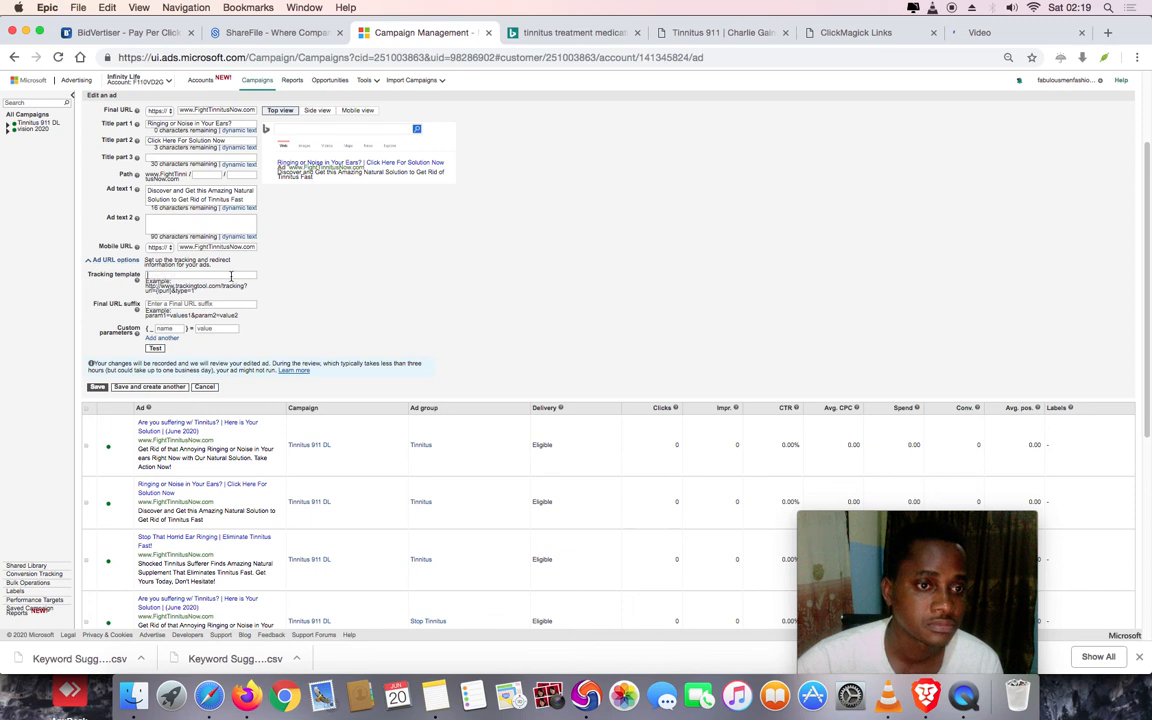
pyautogui.click(201, 276)
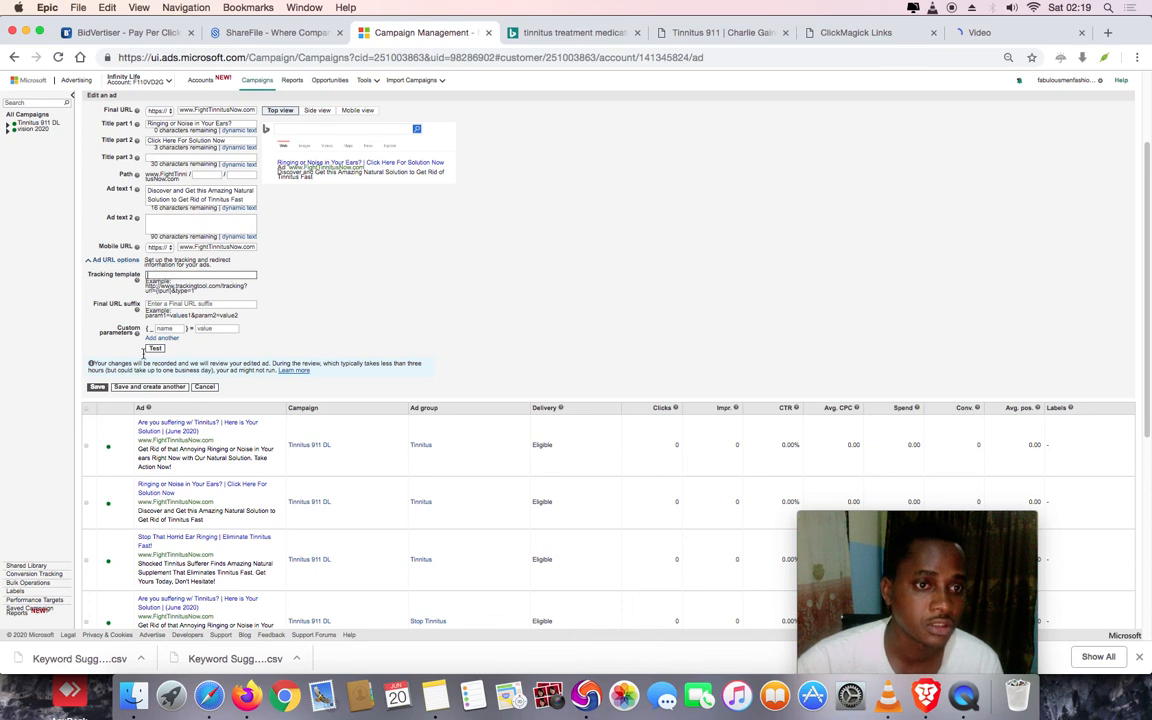
pyautogui.hotkey('ctrl', 'v')
pyautogui.click(97, 387)
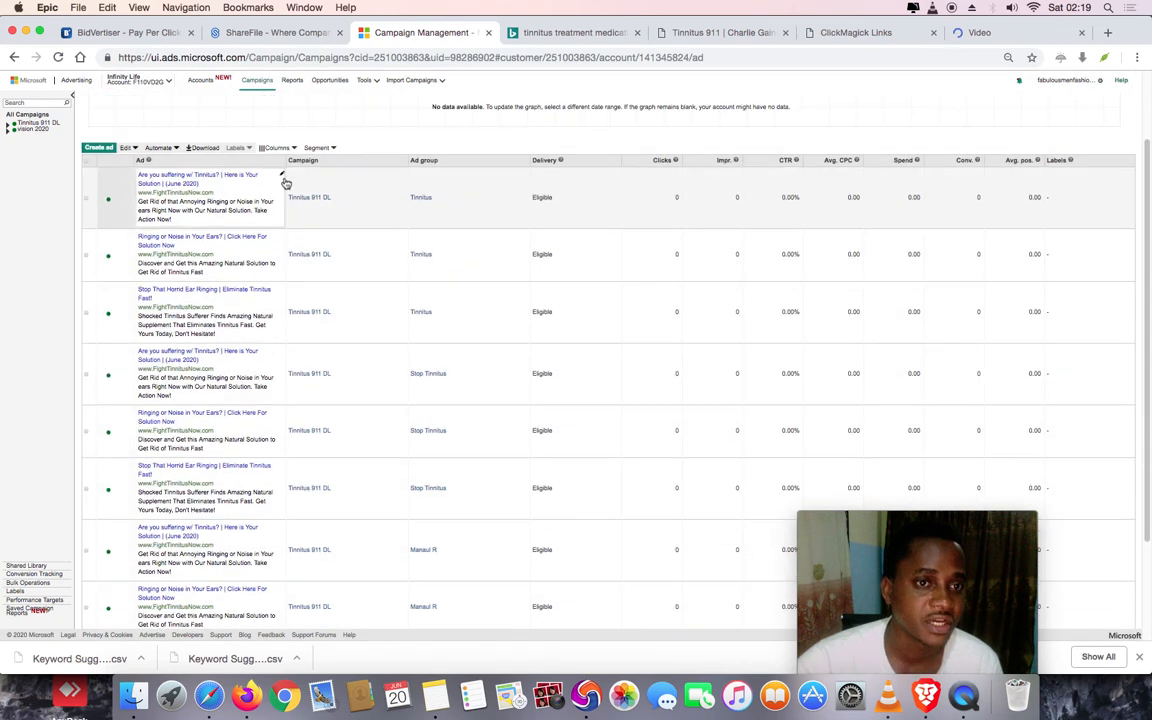
# Add the copied ClickMagick tracking template to the "Are you suffering w/ Tinnitus?" ad in the Tinnitus ad group and save it
pyautogui.click(282, 180)
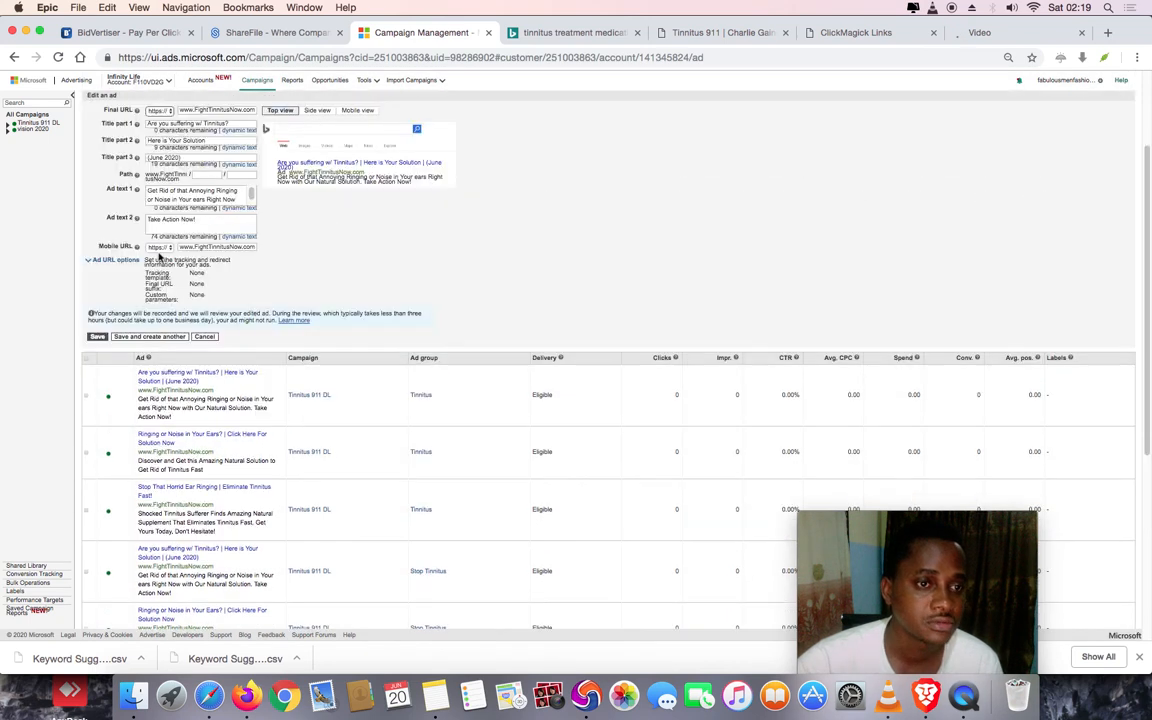
pyautogui.click(116, 260)
pyautogui.click(167, 276)
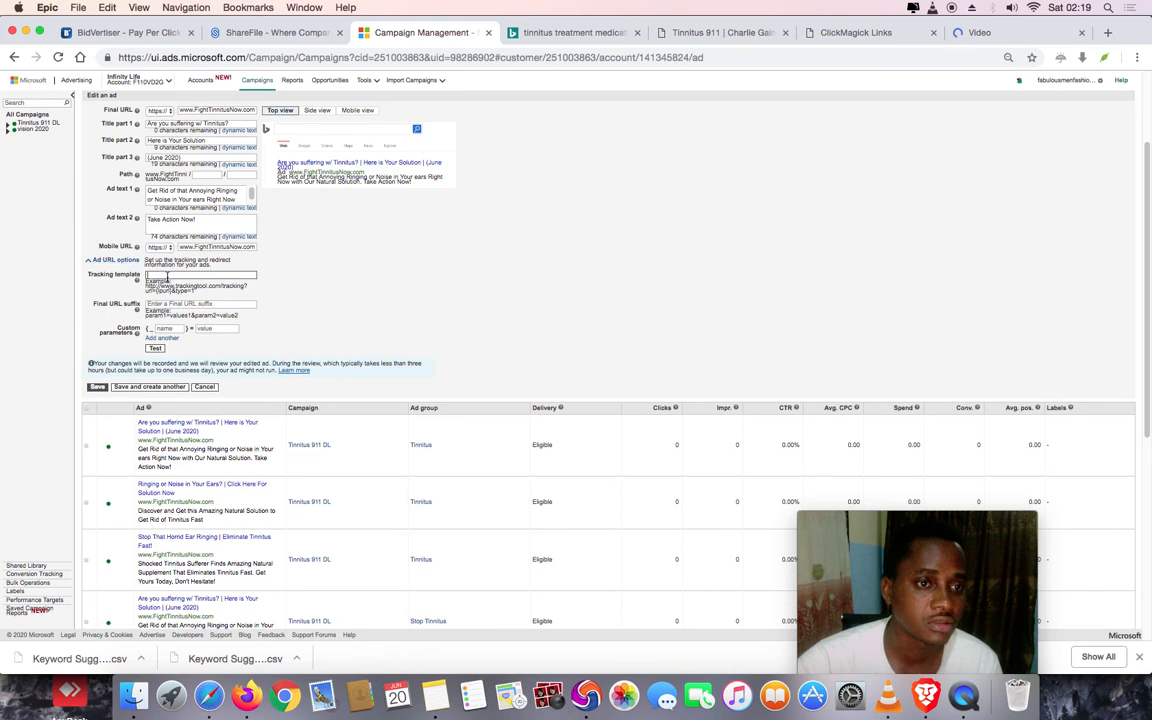
pyautogui.press('super+v')
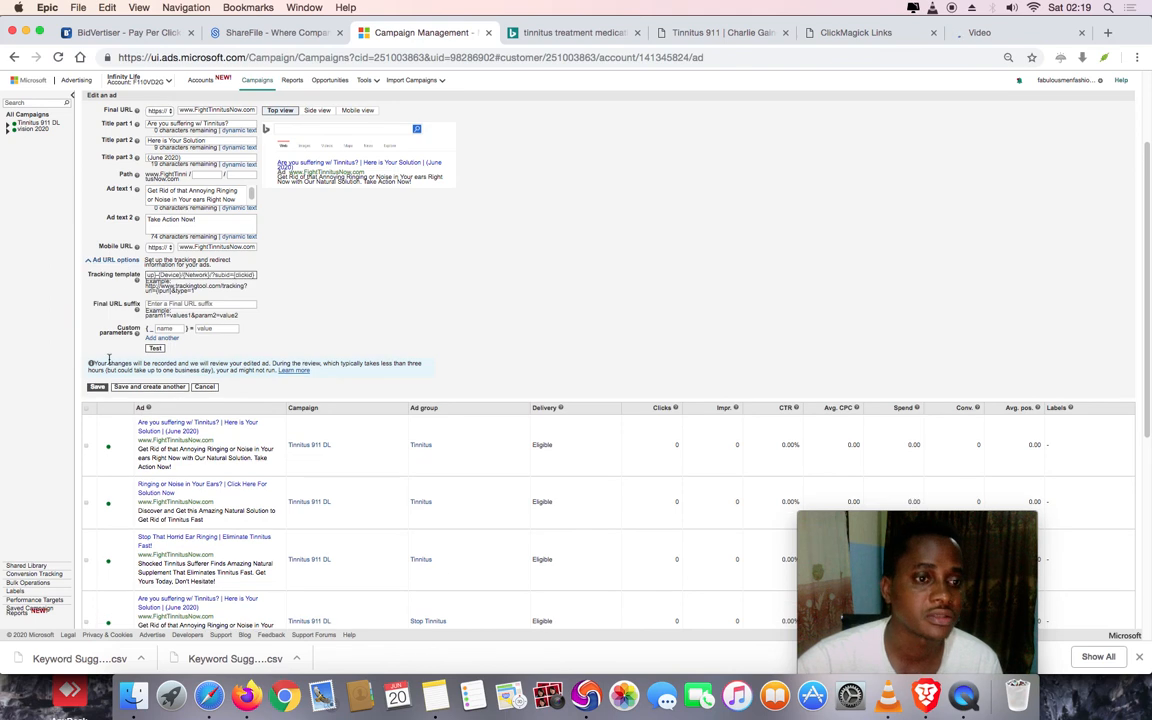
pyautogui.click(96, 387)
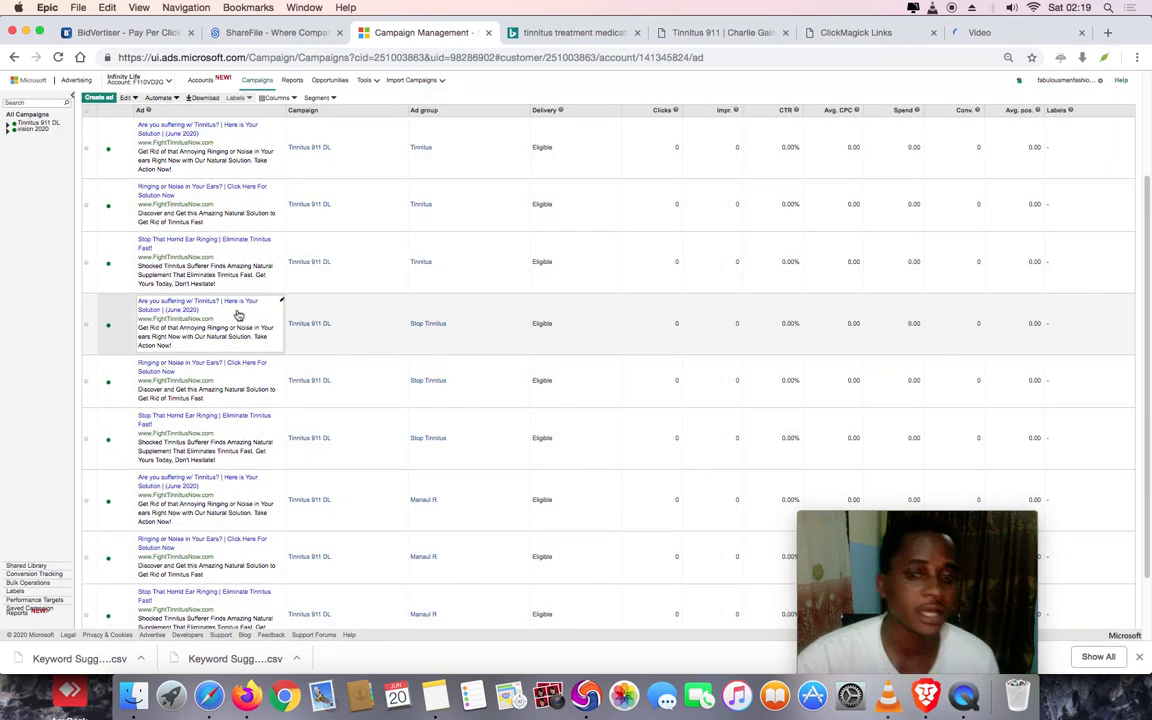
# Enlarge the browser page to 90% zoom and look over the ads of all three Tinnitus 911 DL ad groups
pyautogui.scroll(-2, 238, 315)
pyautogui.scroll(5, 411, 291)
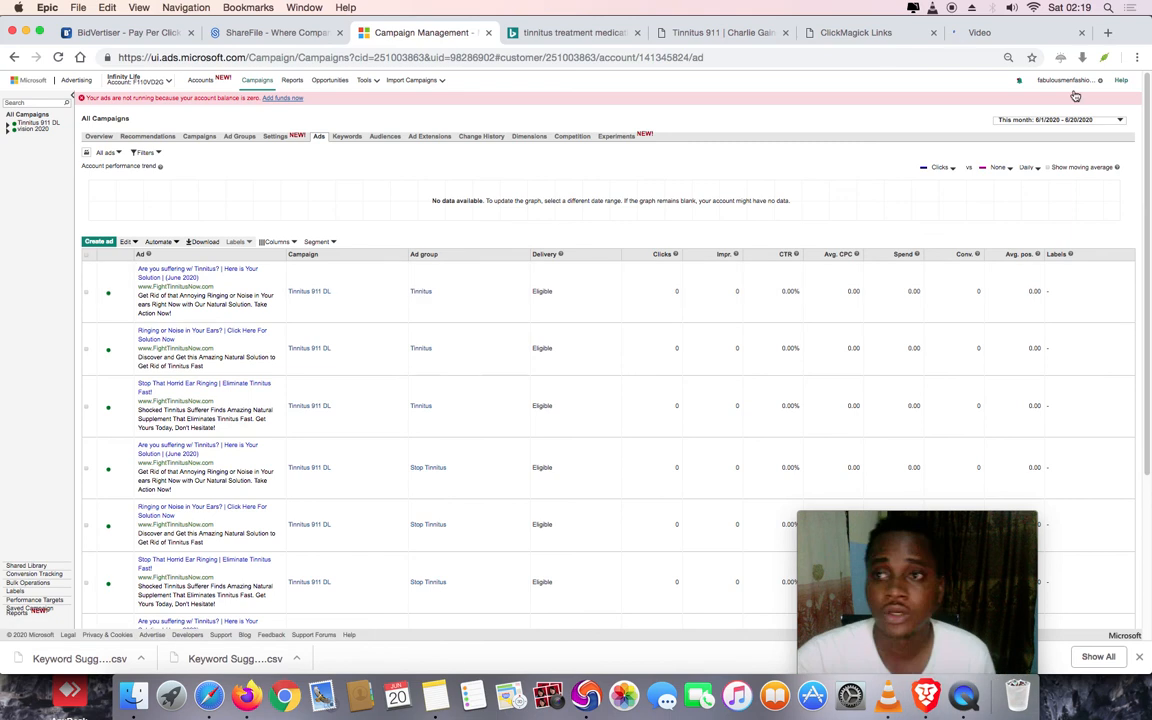
pyautogui.click(1138, 58)
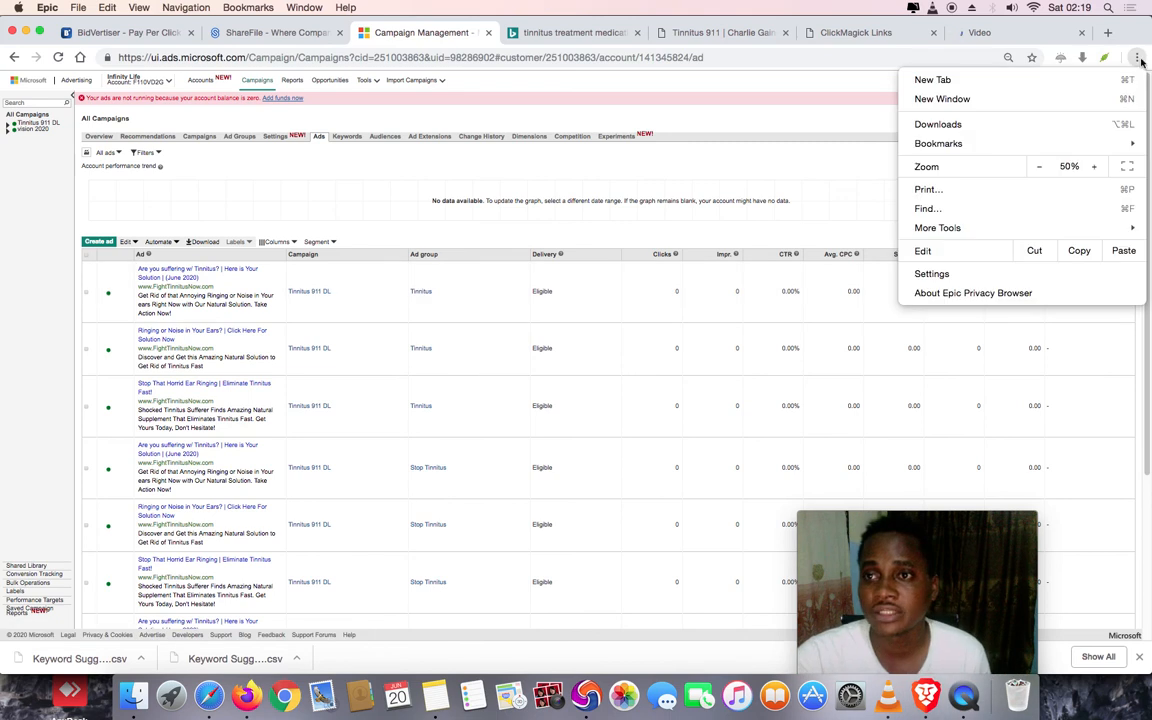
pyautogui.click(1096, 167)
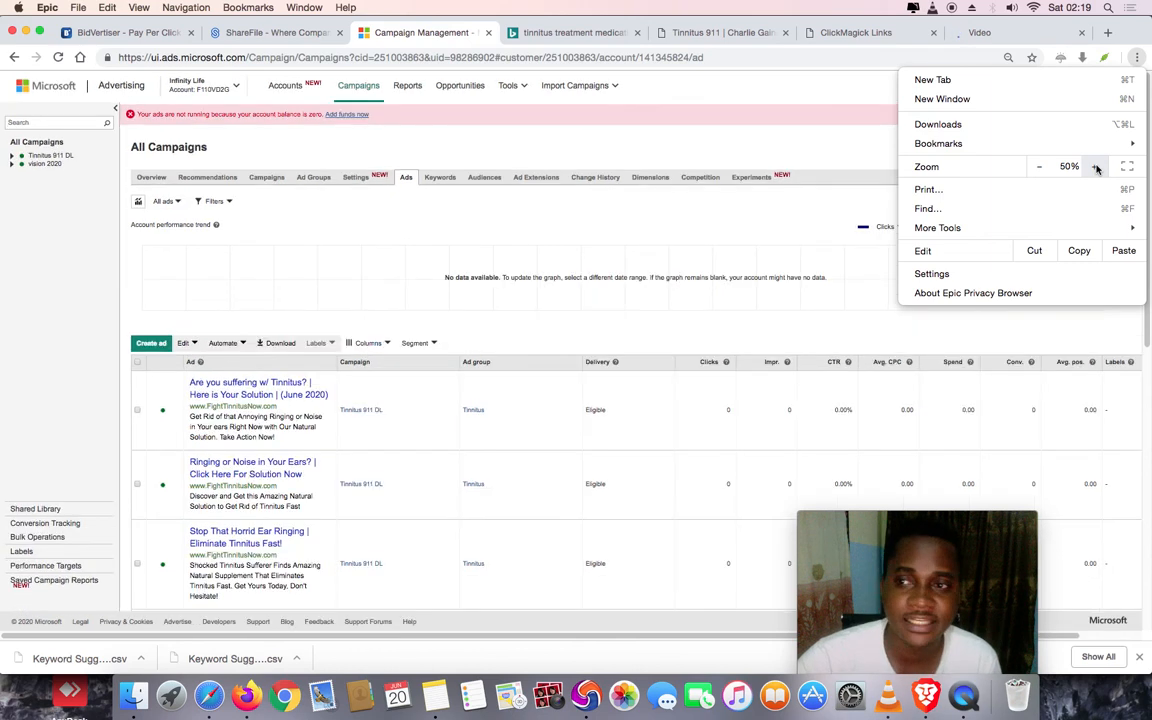
pyautogui.click(1096, 167)
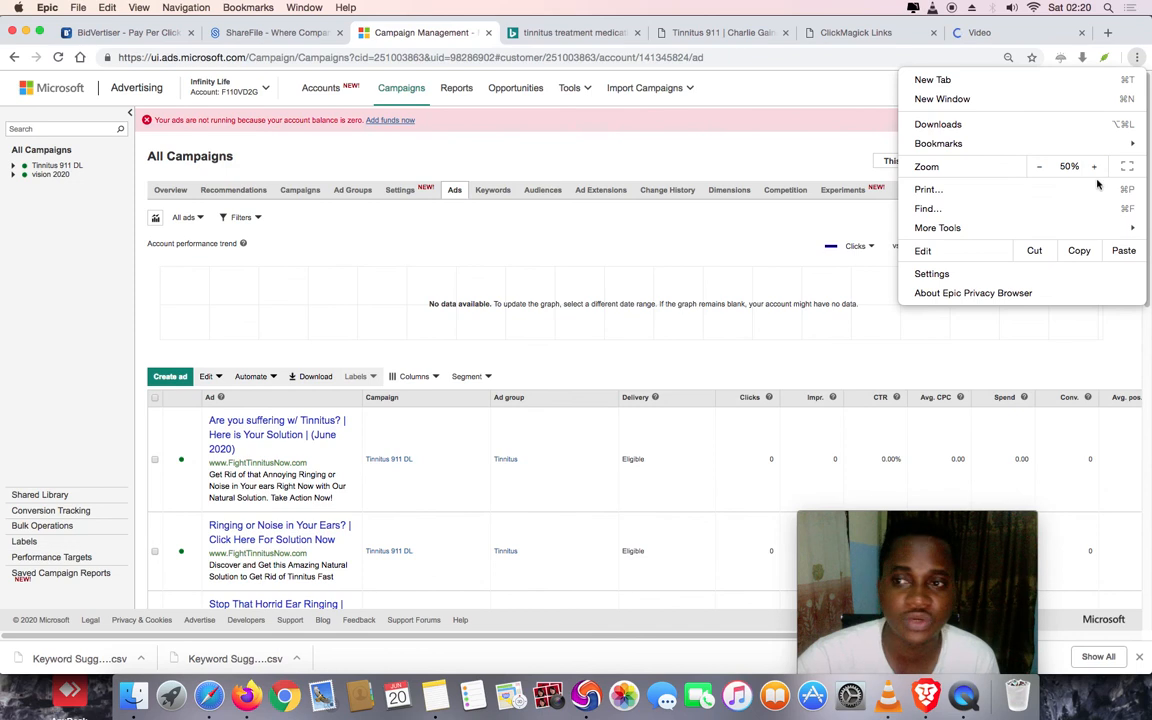
pyautogui.click(756, 231)
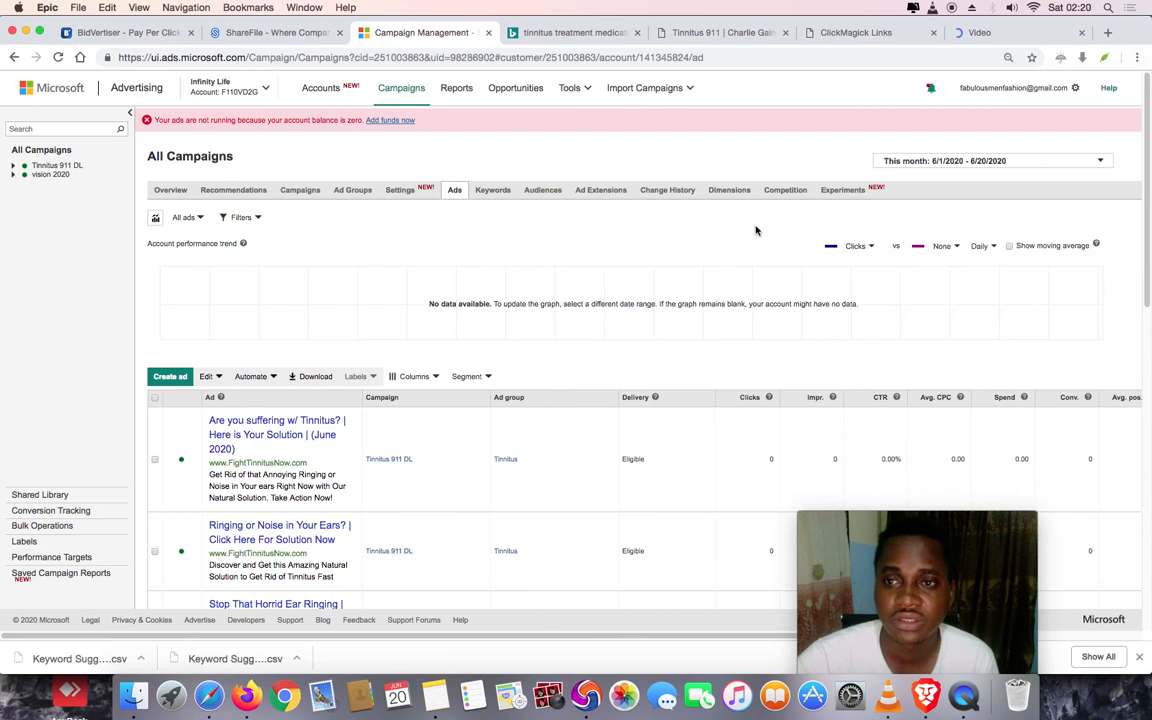
pyautogui.click(1137, 57)
pyautogui.click(1094, 167)
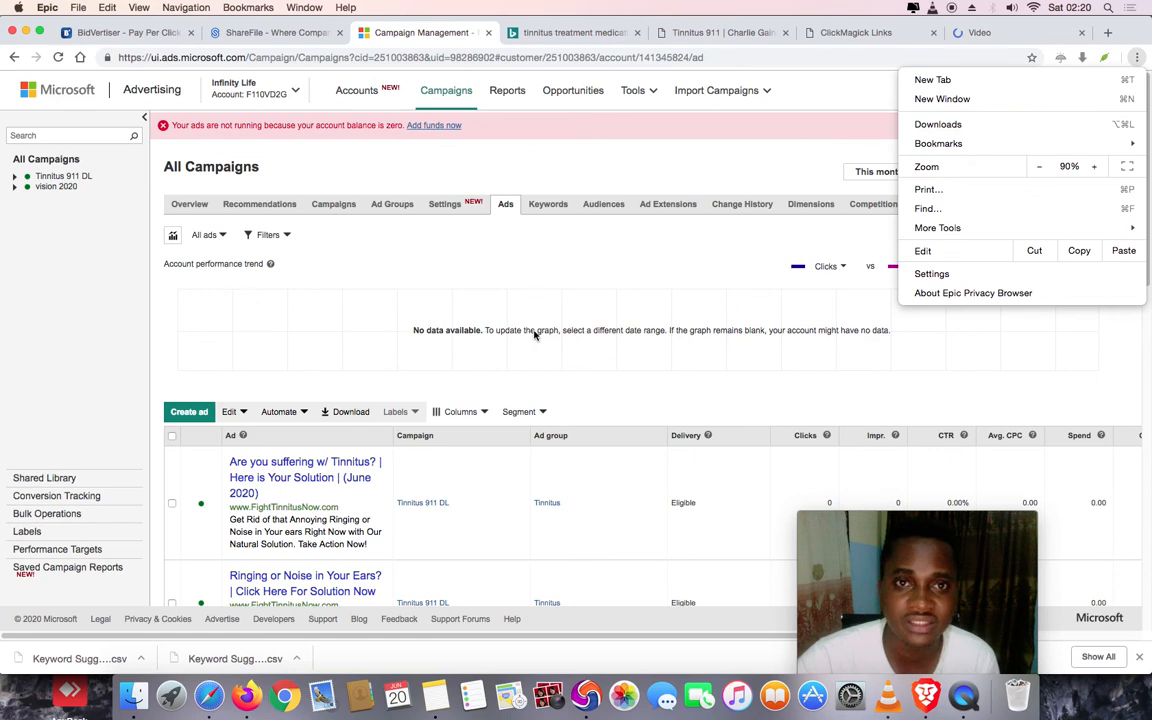
pyautogui.click(560, 385)
pyautogui.scroll(-5, 196, 320)
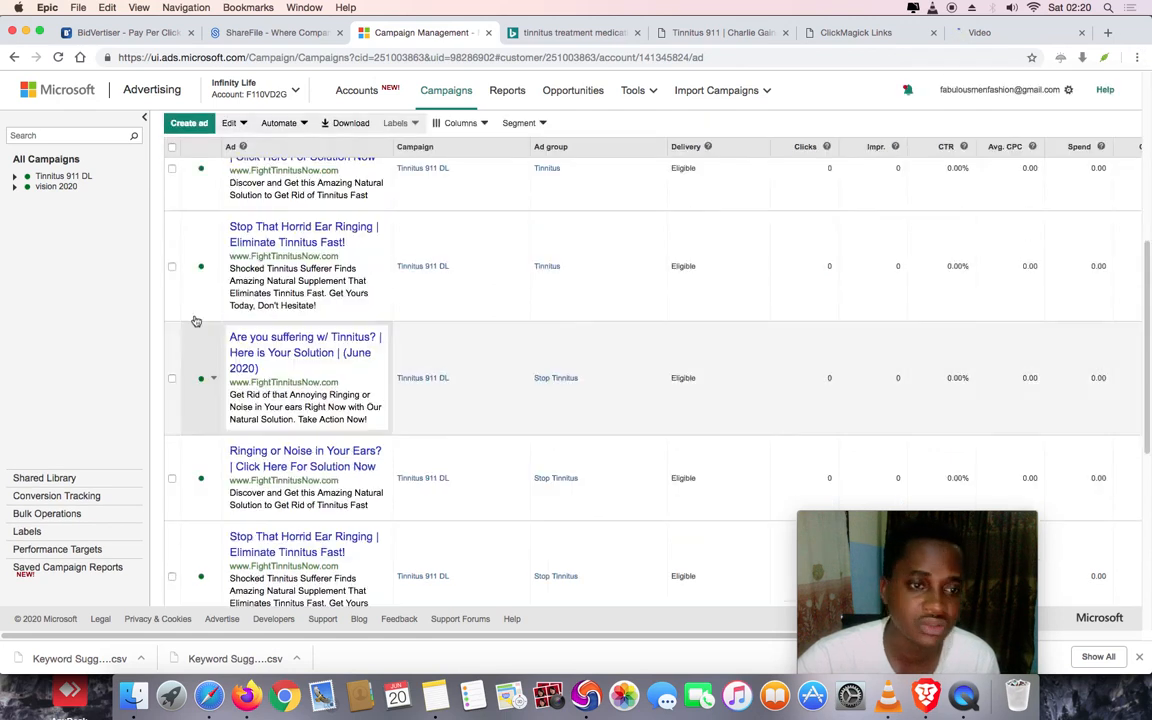
pyautogui.scroll(-1, 218, 368)
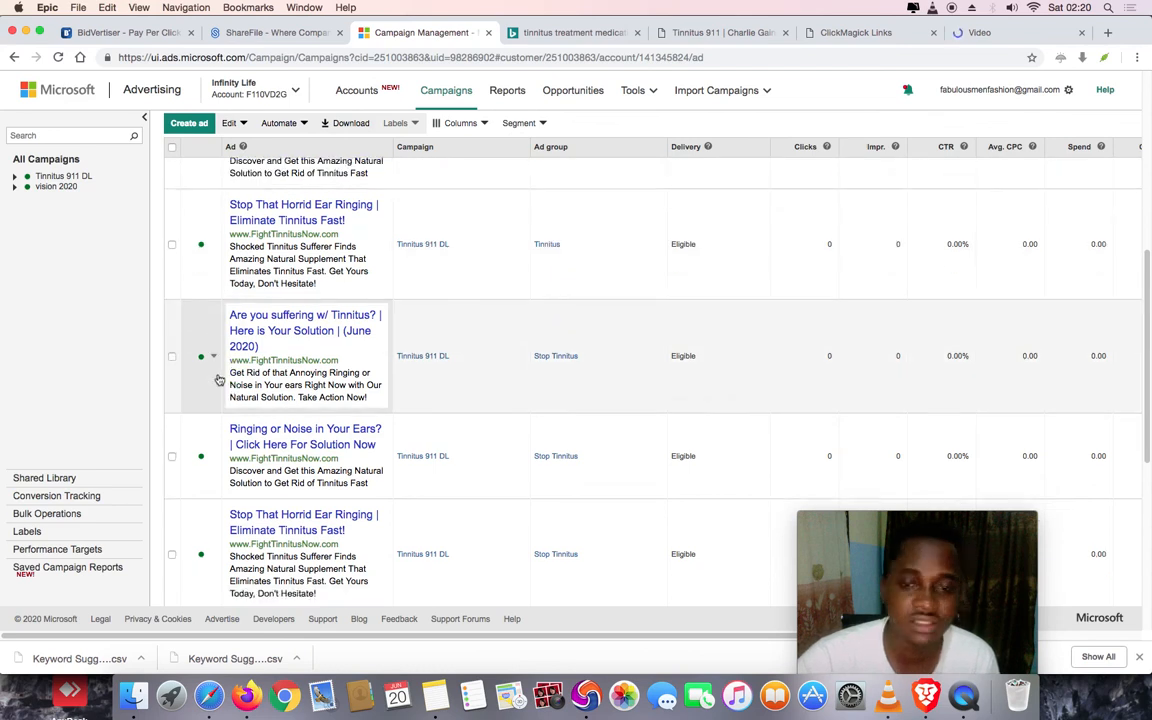
pyautogui.scroll(-5, 219, 379)
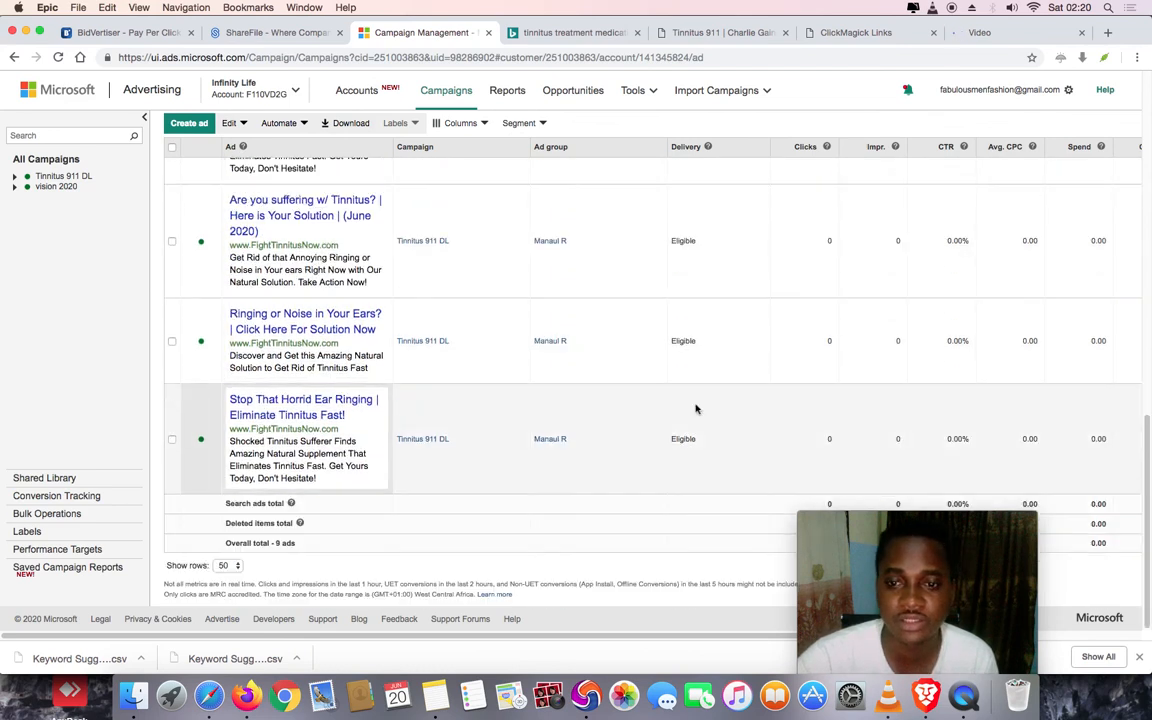
pyautogui.scroll(10, 697, 409)
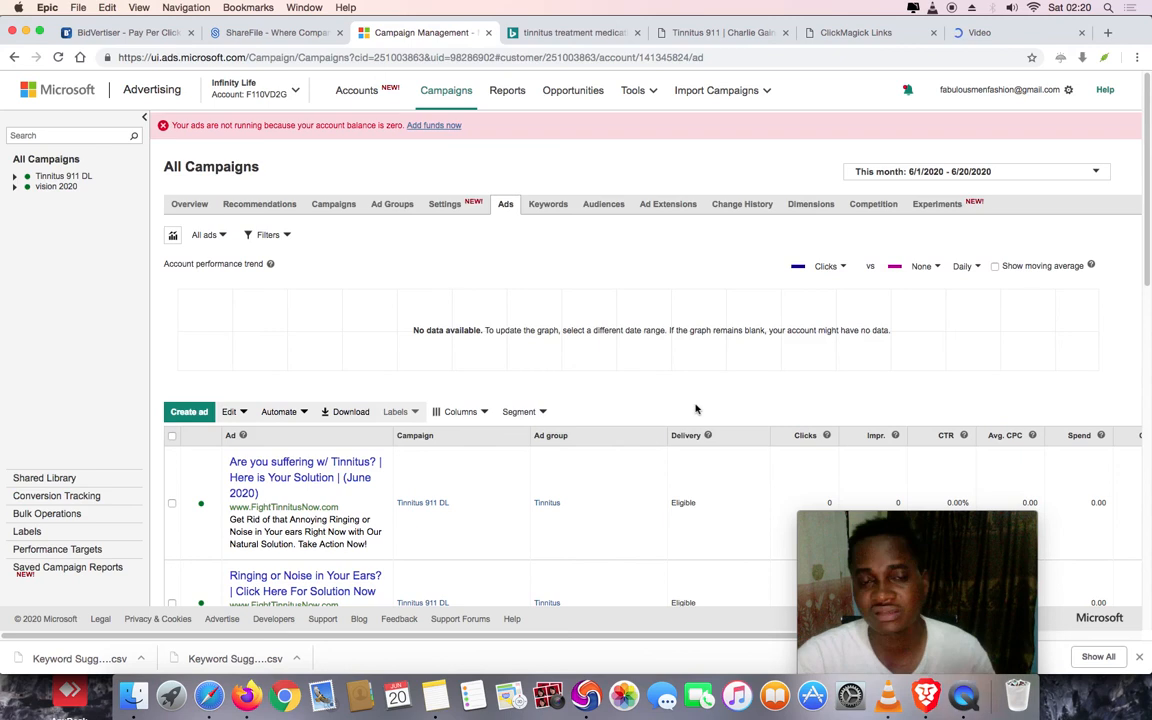
# Switch to ClickMagick, refresh the tracking link statistics and examine the filtered clicks of the Tinnitus DL CaseStudy link
pyautogui.click(711, 35)
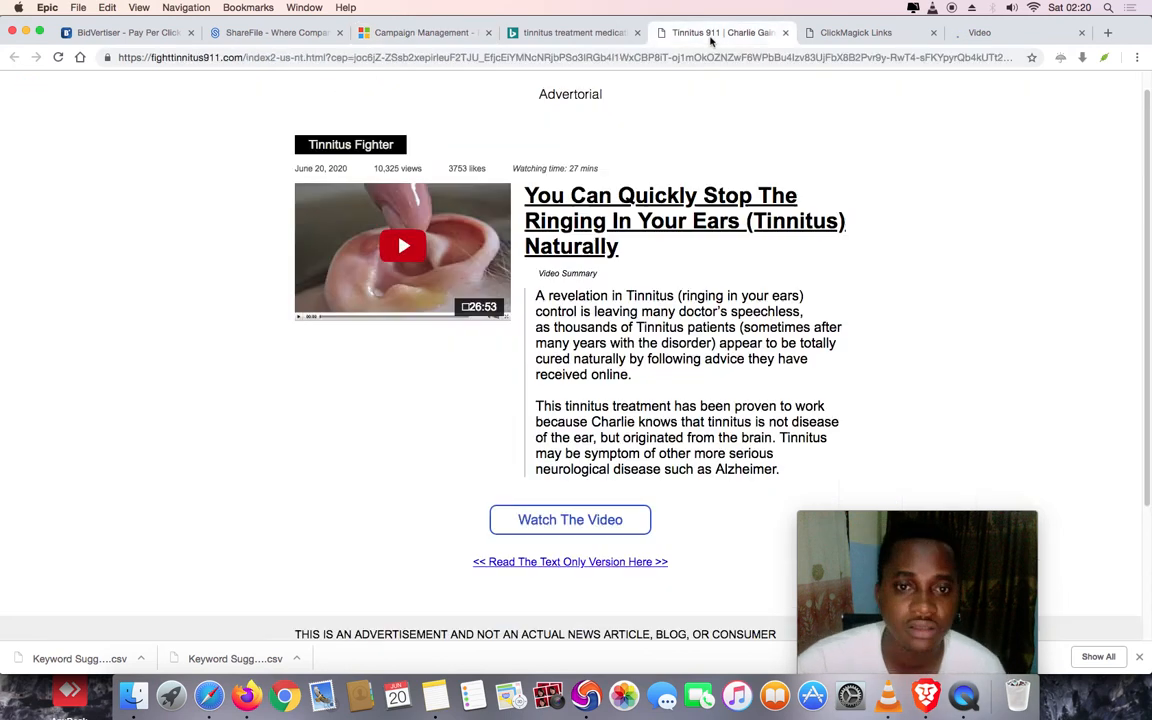
pyautogui.click(853, 38)
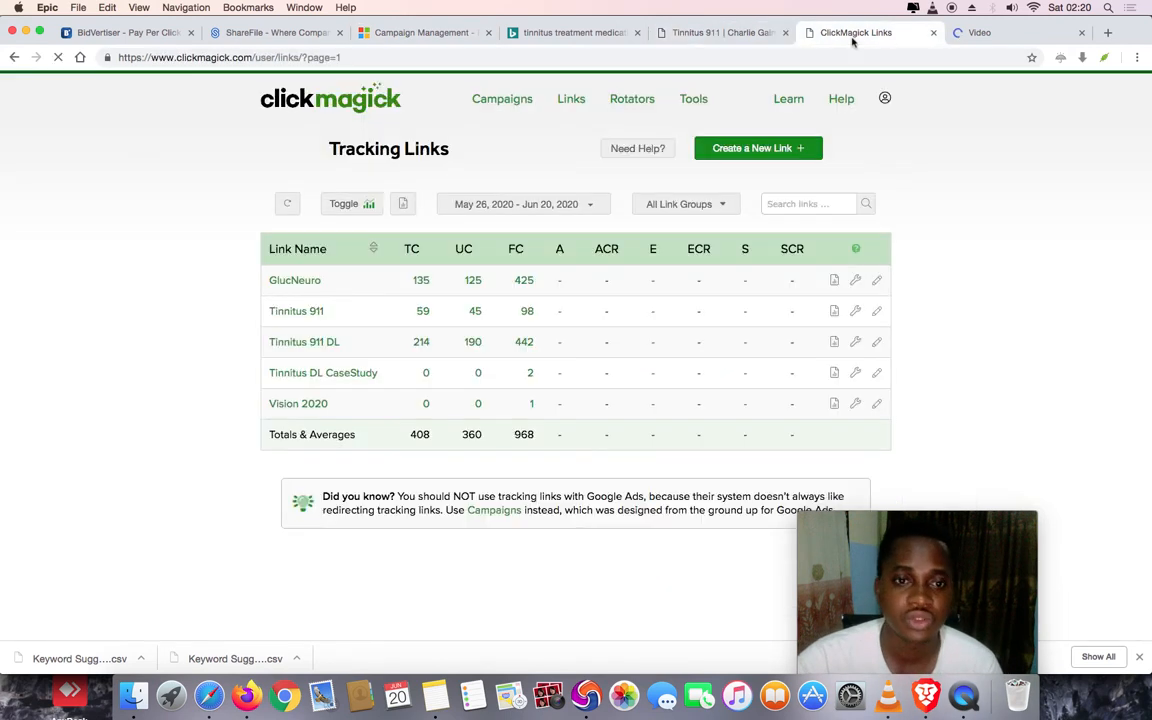
pyautogui.click(288, 207)
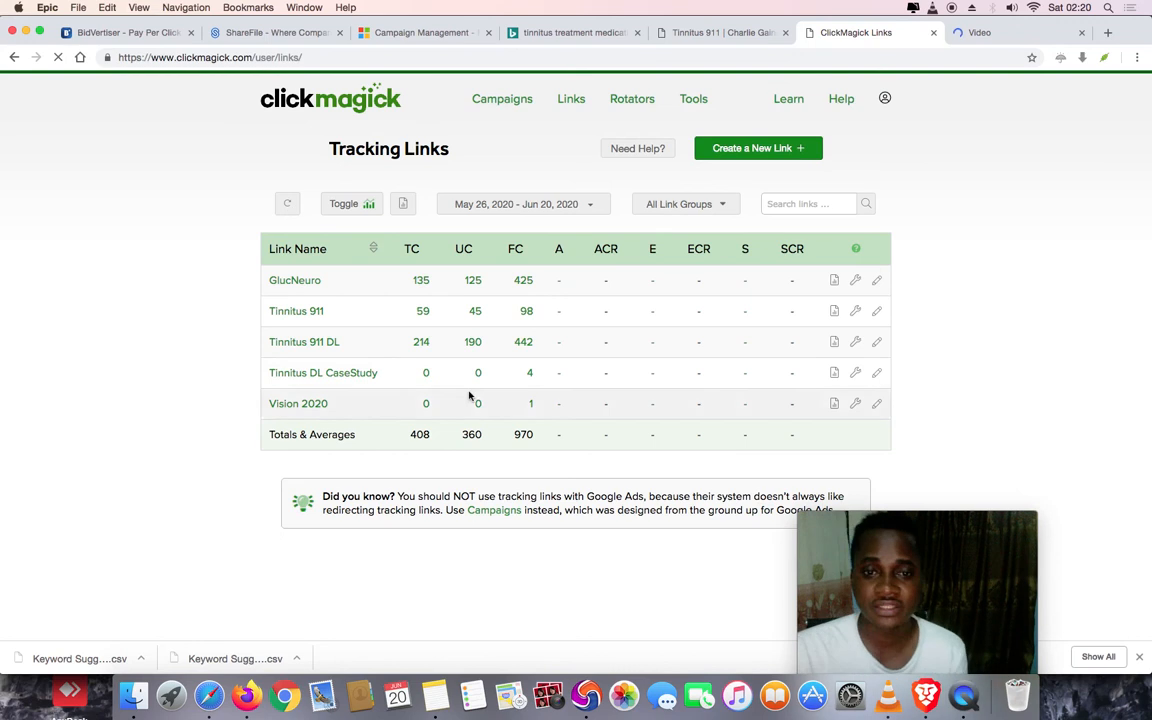
pyautogui.click(532, 374)
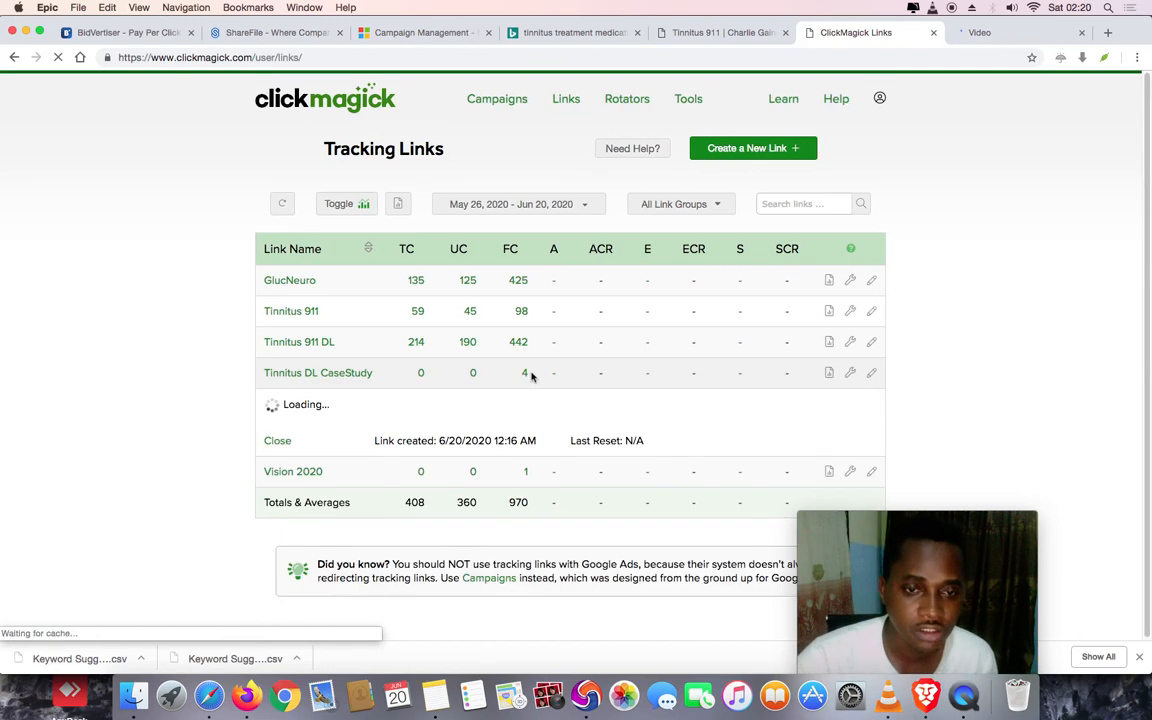
pyautogui.click(529, 375)
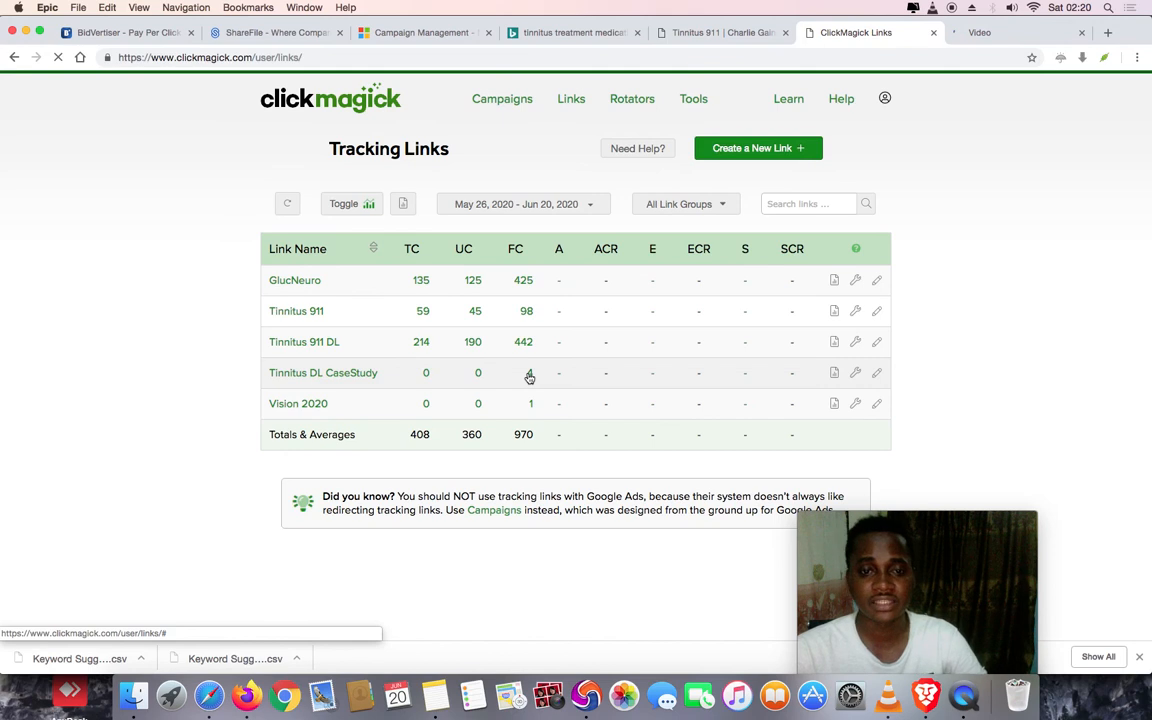
pyautogui.click(529, 375)
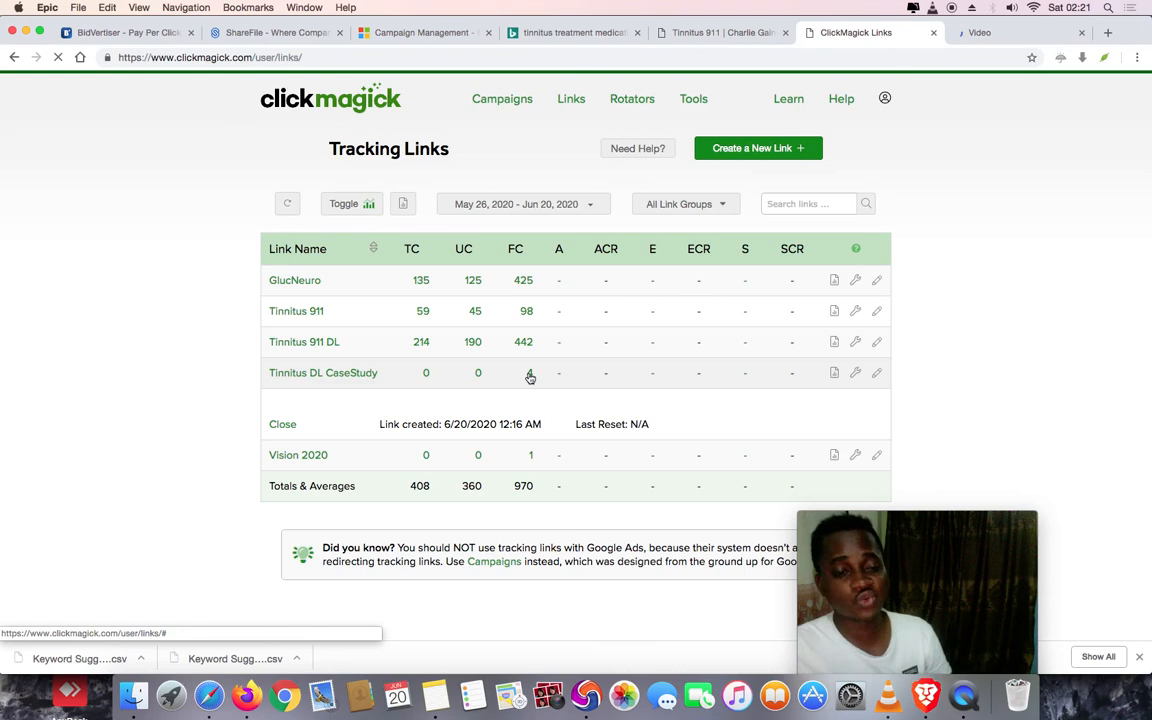
pyautogui.click(530, 376)
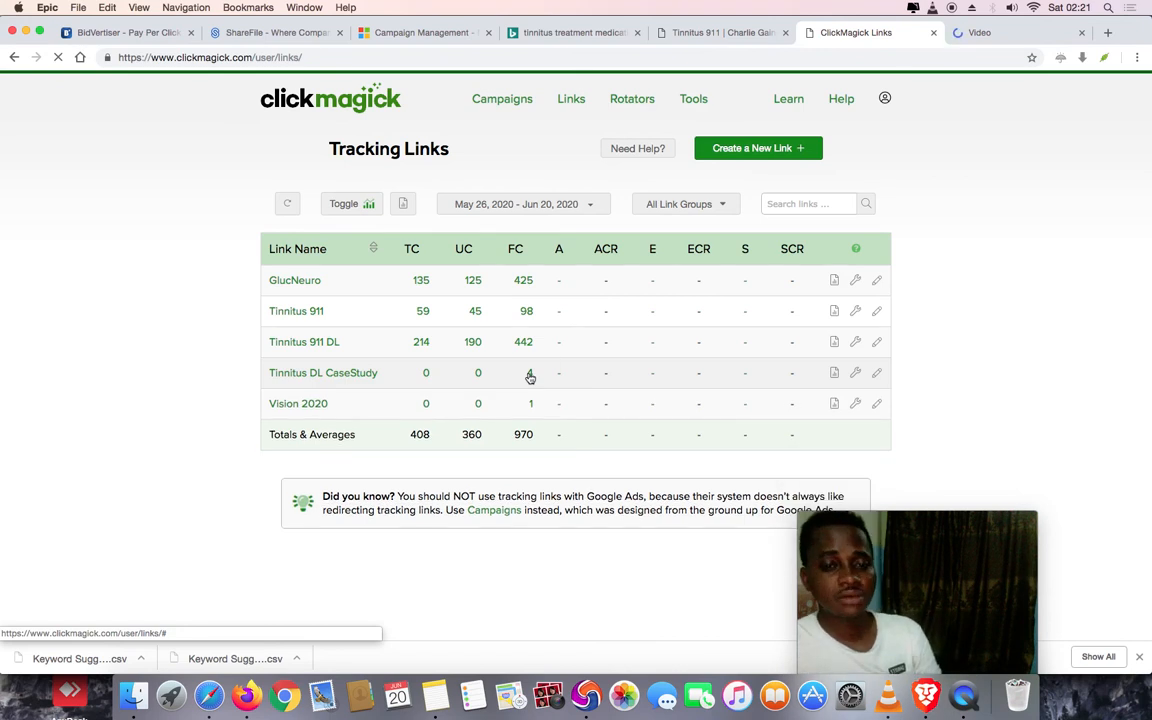